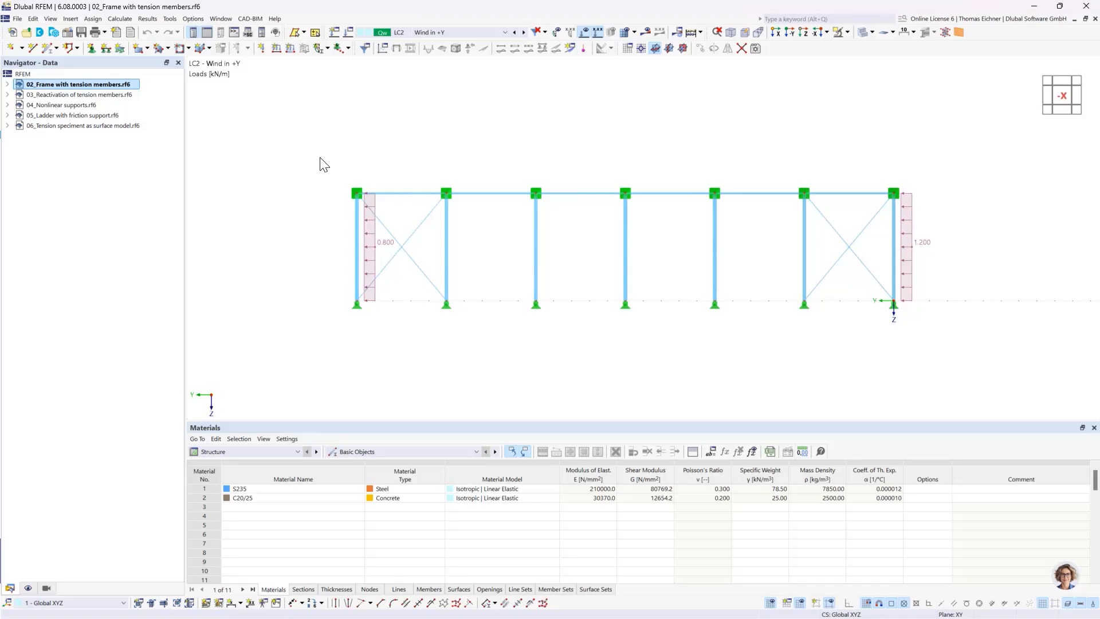
Create a new model named "01 Continuous Slab" and set its type to 2D | XY | Plate.
{"action": "left_click", "coordinate": [13, 35]}
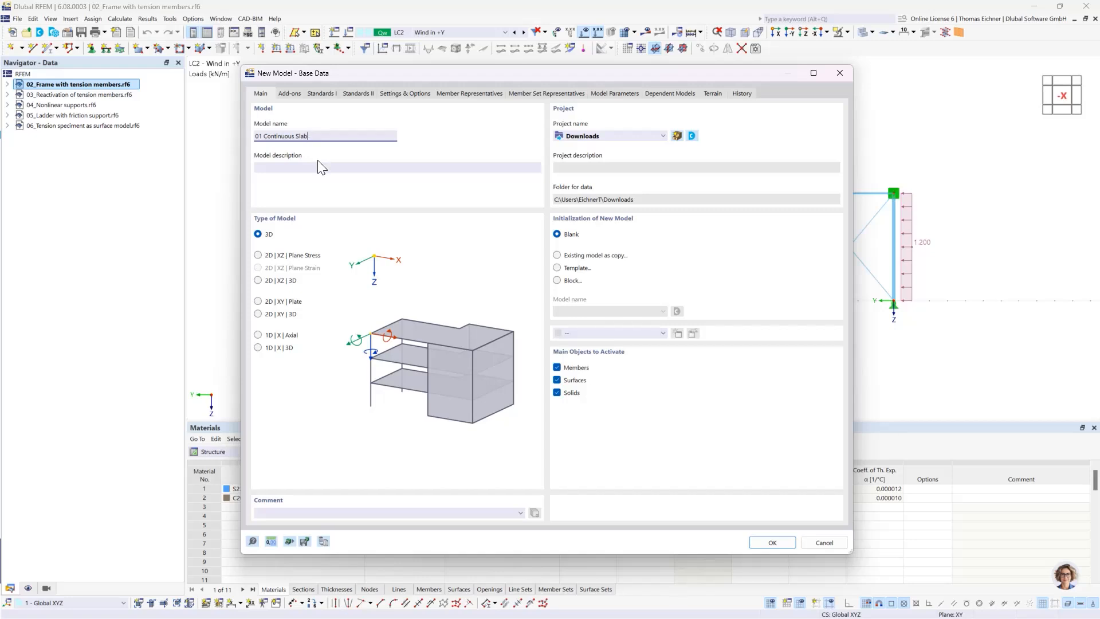
{"action": "left_click", "coordinate": [293, 167]}
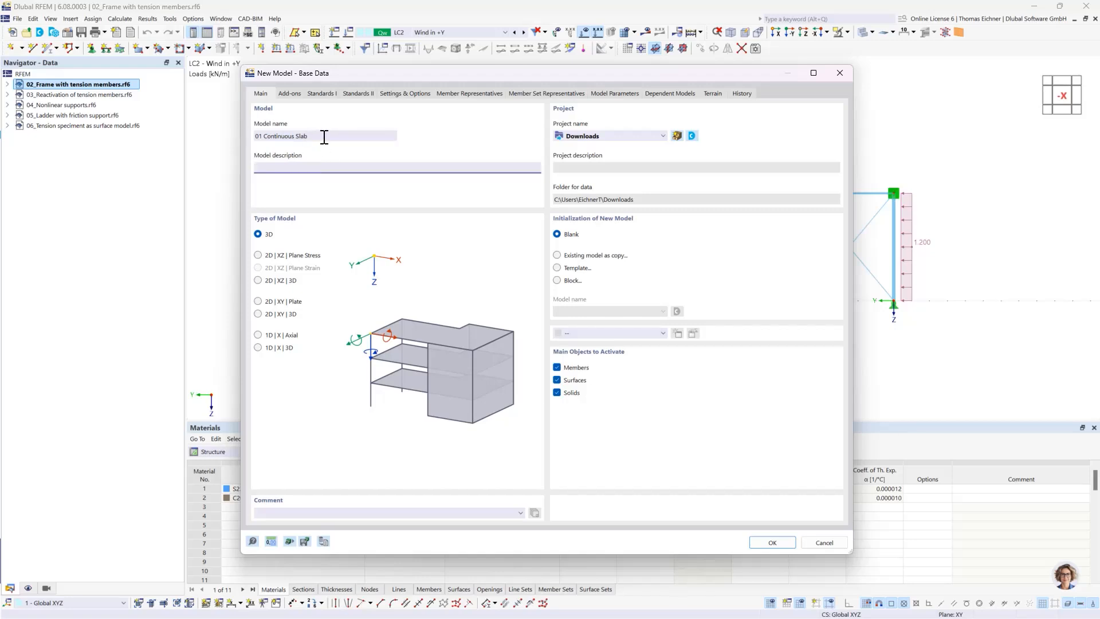
{"action": "left_click", "coordinate": [257, 234]}
{"action": "left_click", "coordinate": [258, 301]}
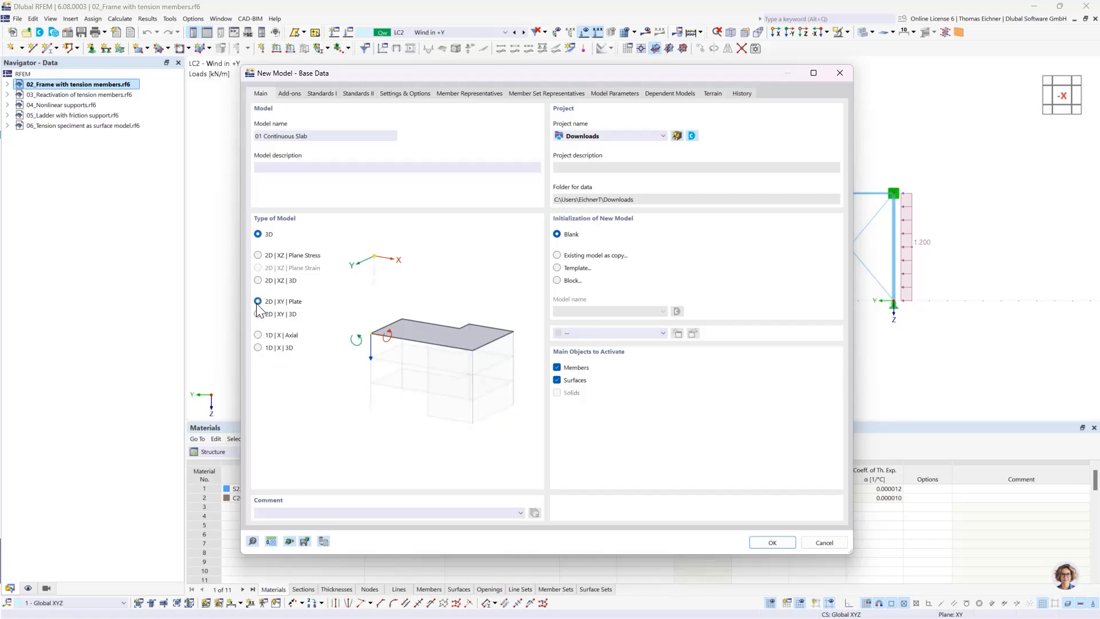
{"action": "left_click", "coordinate": [258, 234]}
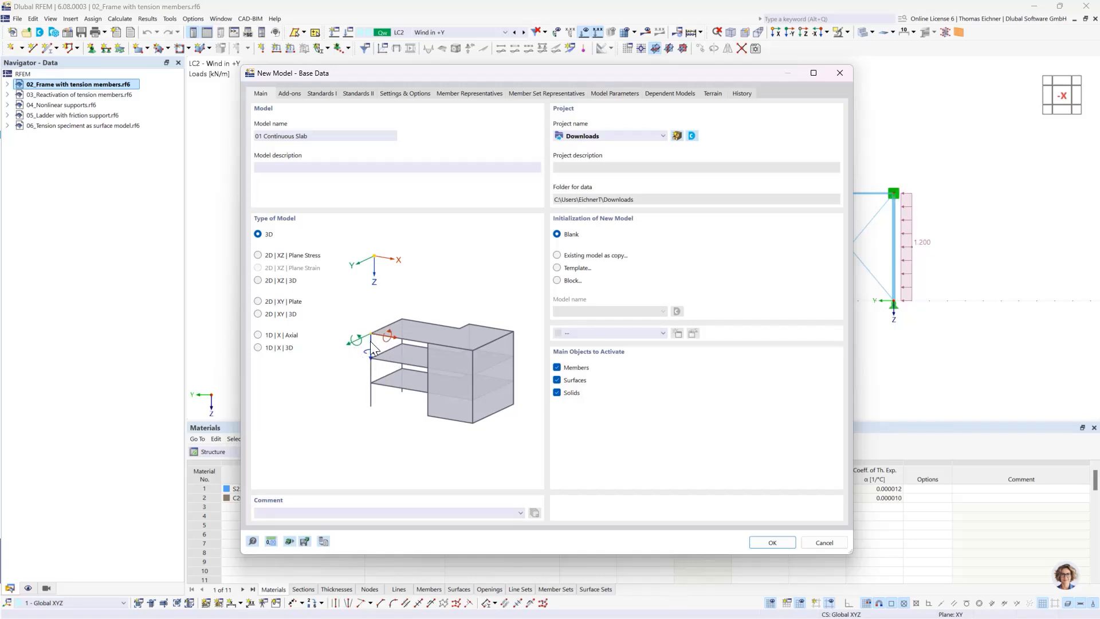
{"action": "left_click", "coordinate": [258, 301]}
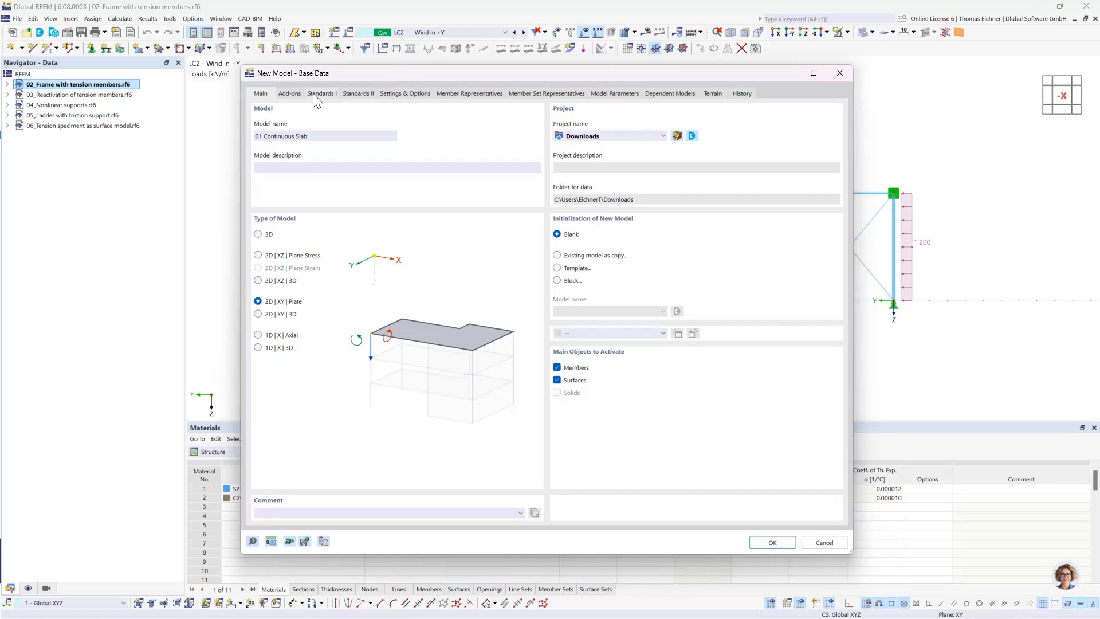
Deactivate the combination wizard and classification and the load wizards for the new model, and accept the base data.
{"action": "left_click", "coordinate": [295, 95]}
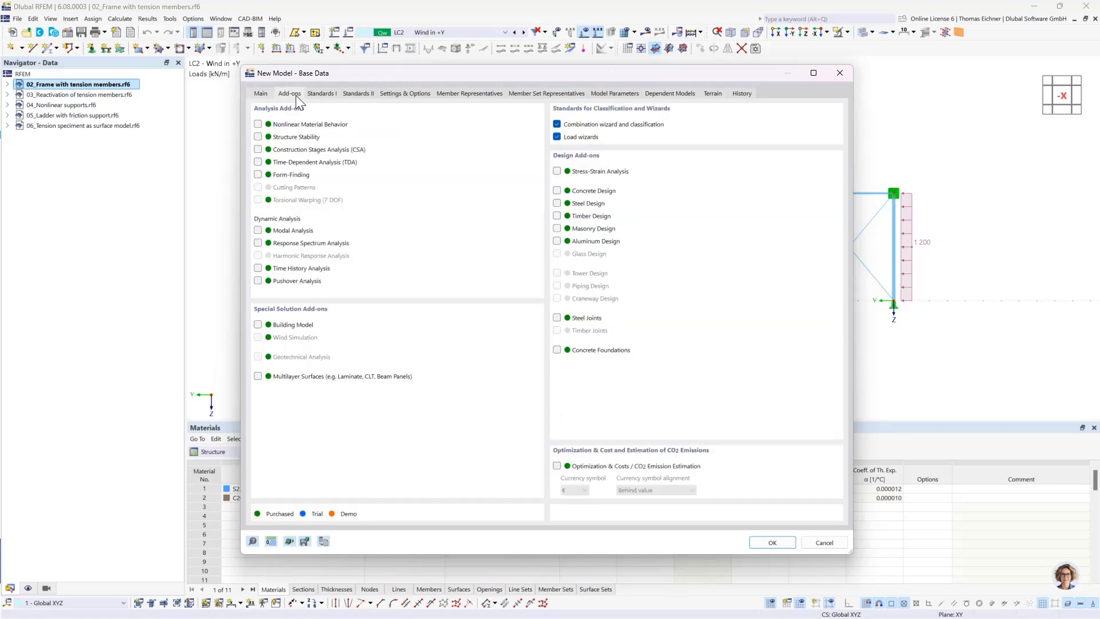
{"action": "left_click", "coordinate": [325, 95]}
{"action": "left_click", "coordinate": [291, 93]}
{"action": "left_click", "coordinate": [556, 124]}
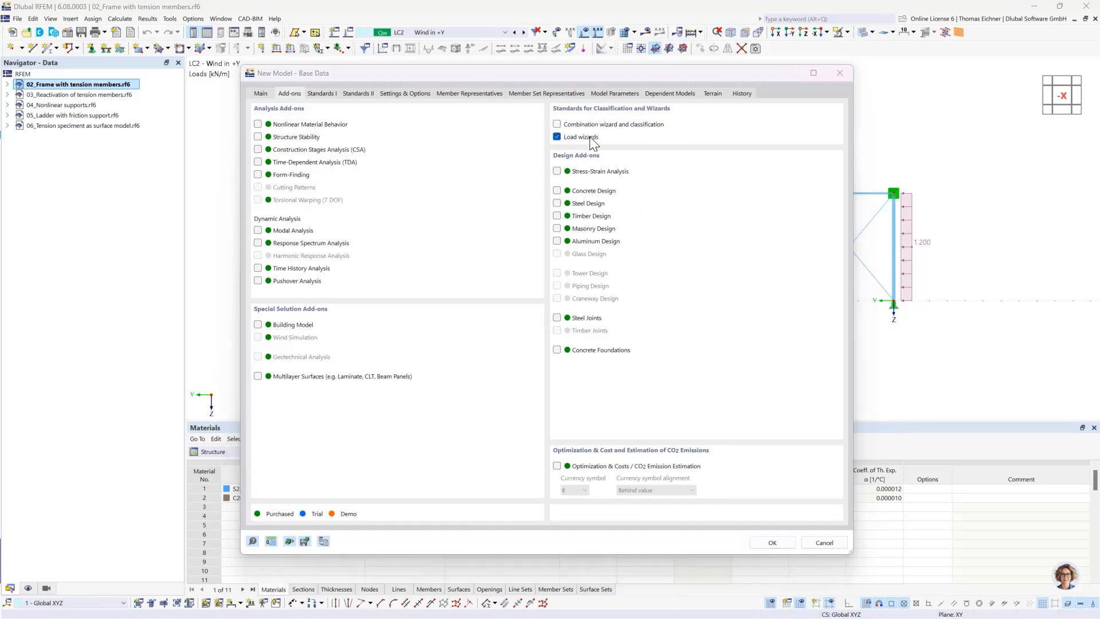
{"action": "left_click", "coordinate": [634, 378]}
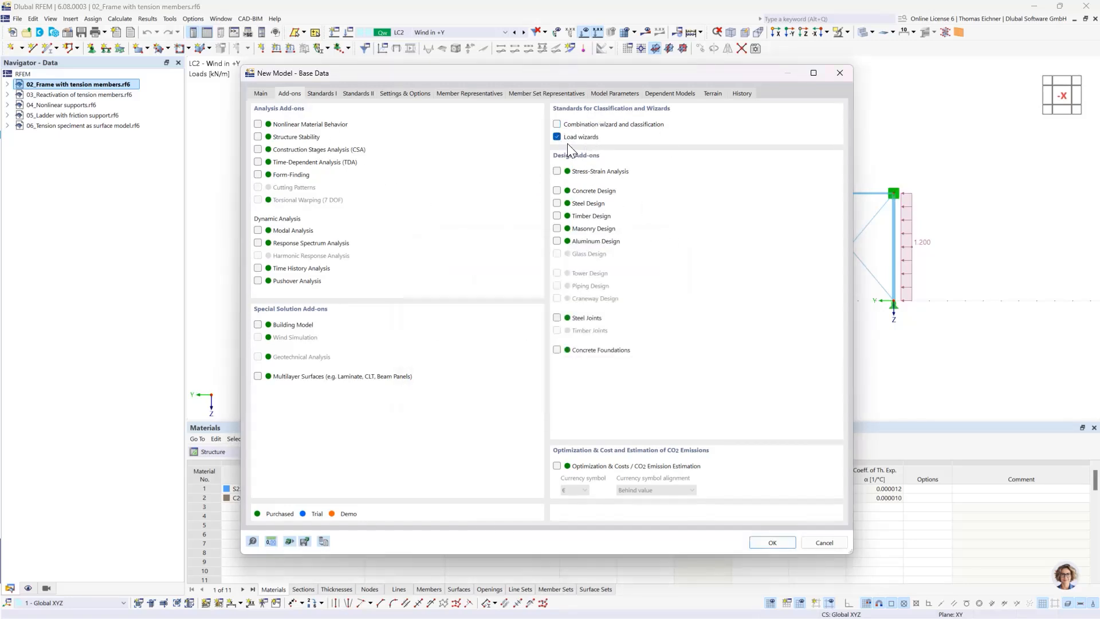
{"action": "left_click", "coordinate": [557, 137]}
{"action": "left_click", "coordinate": [260, 95]}
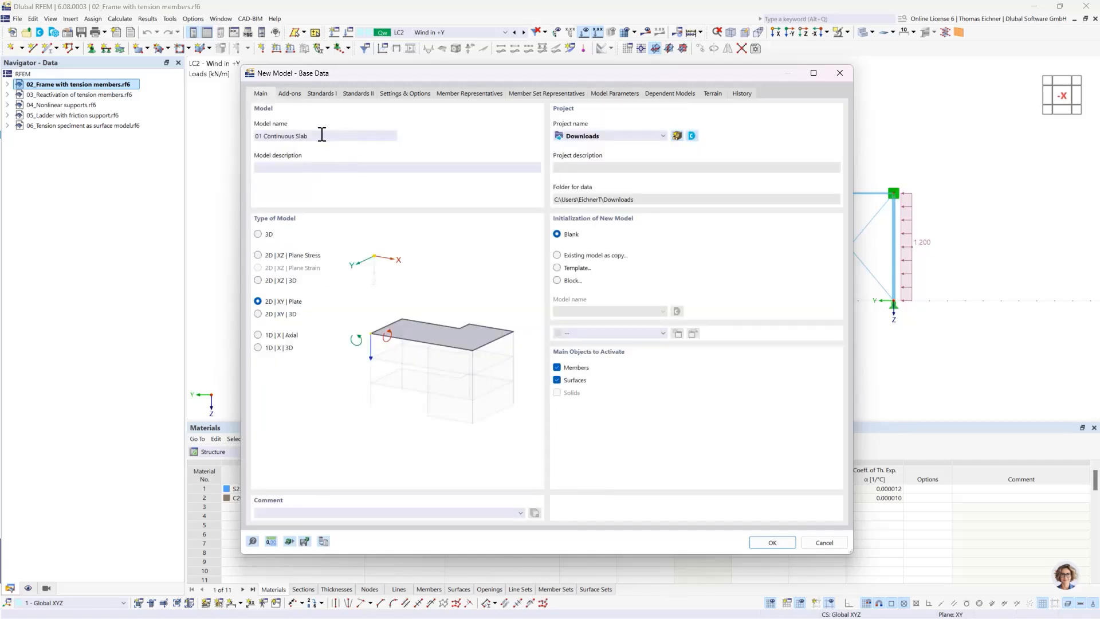
{"action": "left_click", "coordinate": [758, 540]}
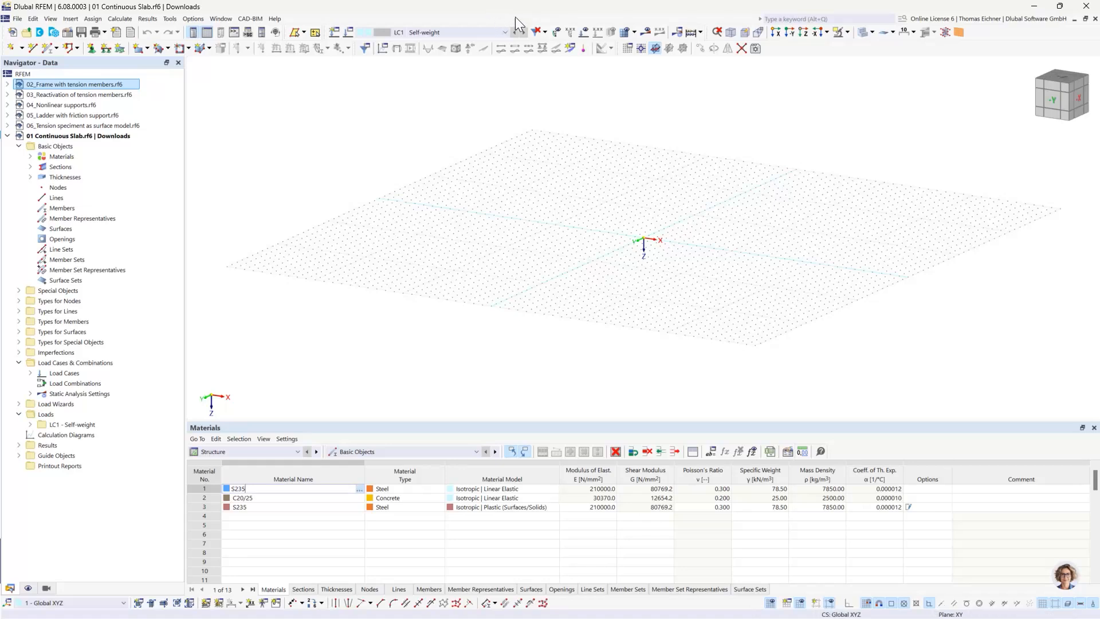
Orient the view along +Z so the XY work plane is seen in plan.
{"action": "left_click", "coordinate": [718, 239]}
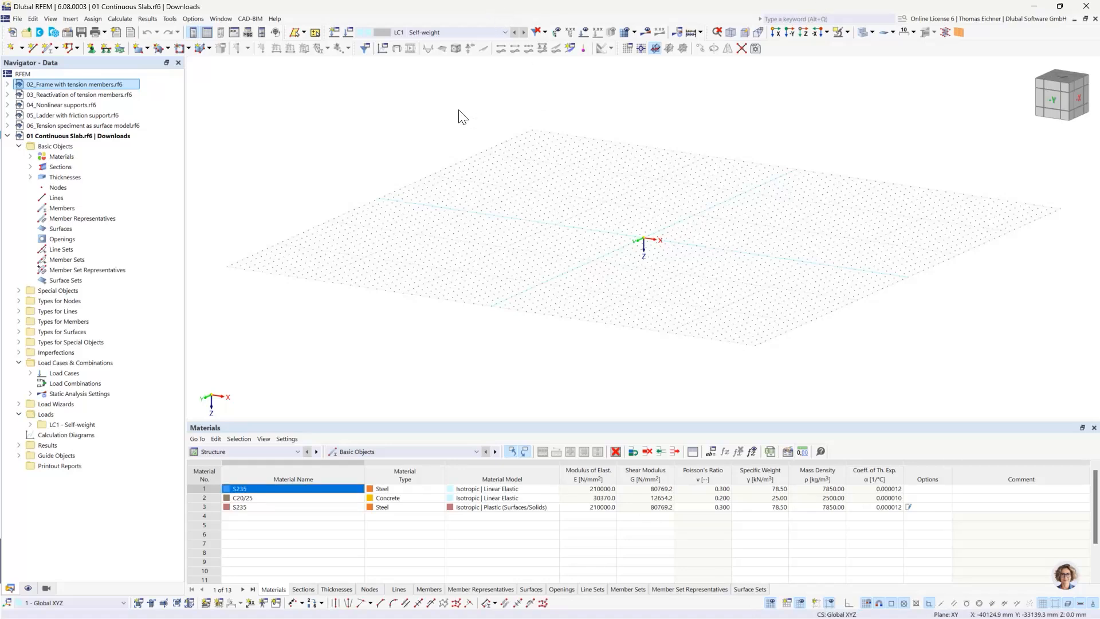
{"action": "middle_click_drag", "start_coordinate": [545, 140], "coordinate": [447, 136]}
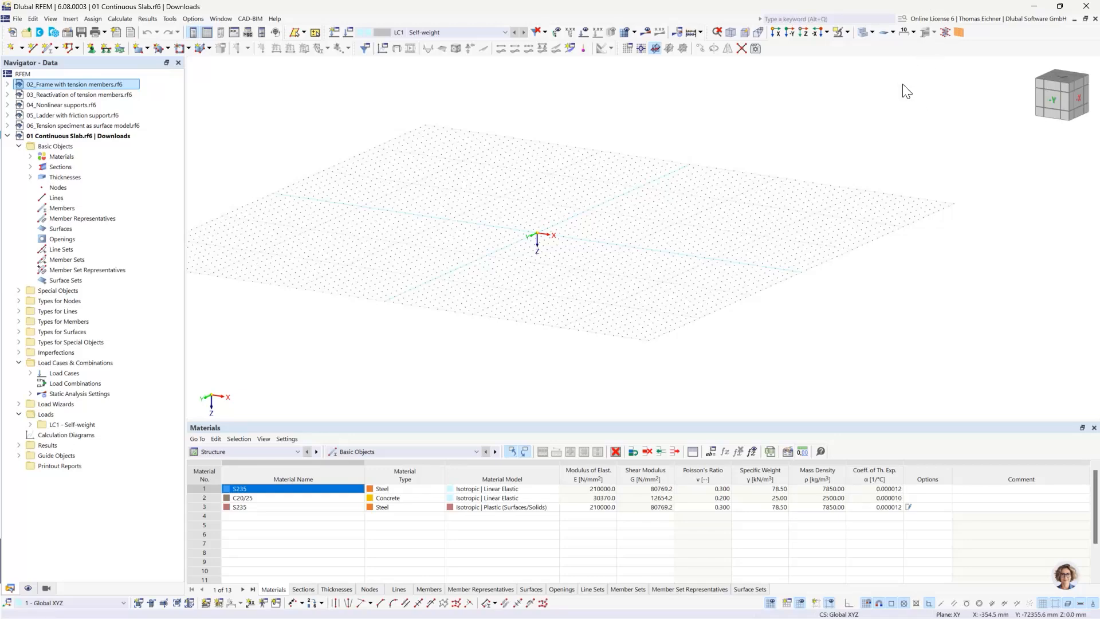
{"action": "left_click_drag", "start_coordinate": [1049, 103], "coordinate": [1061, 124]}
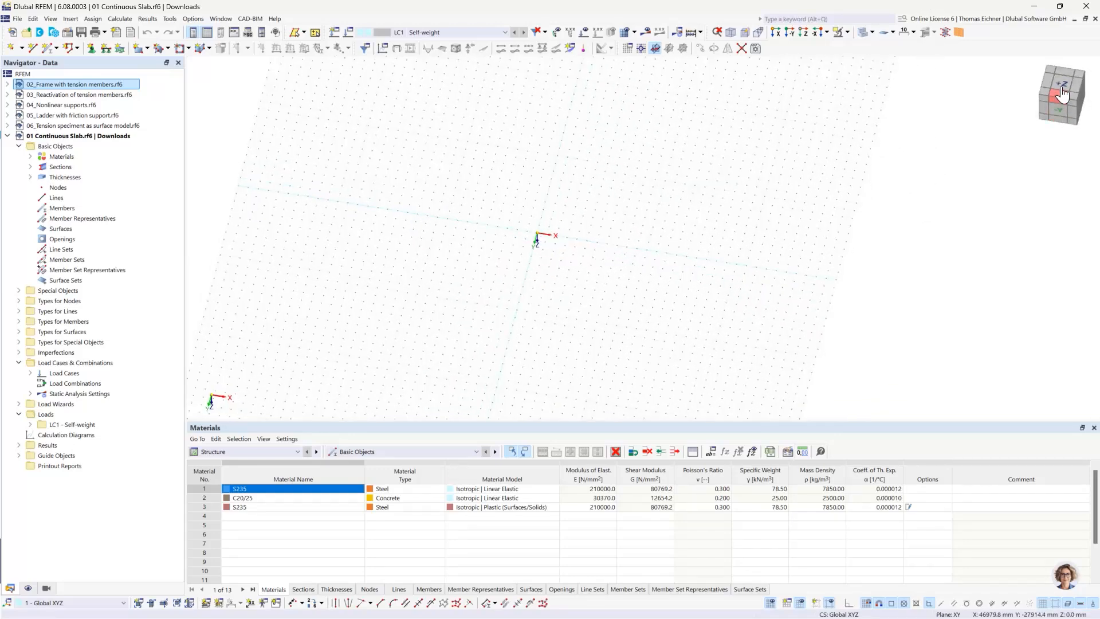
{"action": "left_click", "coordinate": [1061, 98]}
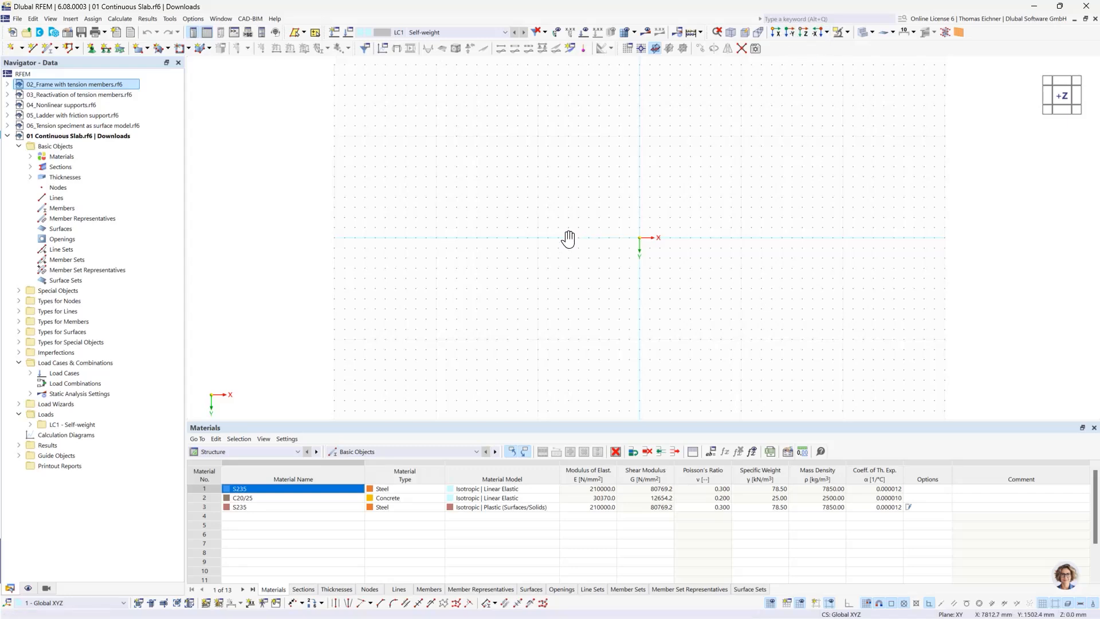
{"action": "middle_click_drag", "start_coordinate": [567, 238], "coordinate": [297, 217]}
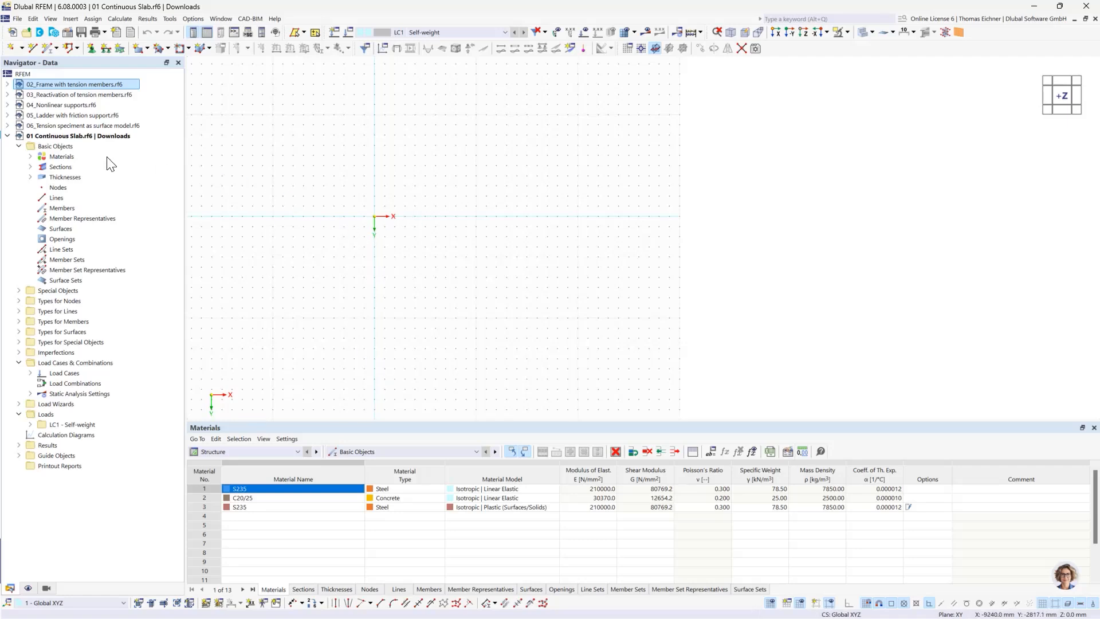
Examine the predefined materials, sections and thicknesses of the new model.
{"action": "left_click", "coordinate": [31, 157]}
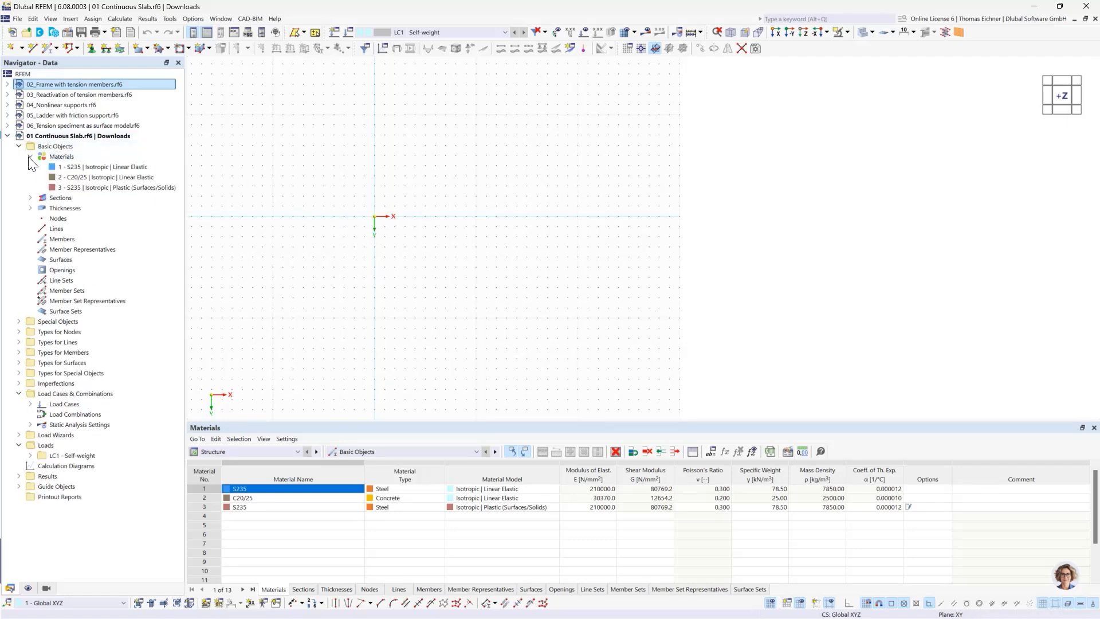
{"action": "left_click", "coordinate": [30, 157]}
{"action": "left_click", "coordinate": [30, 166]}
{"action": "left_click", "coordinate": [30, 167]}
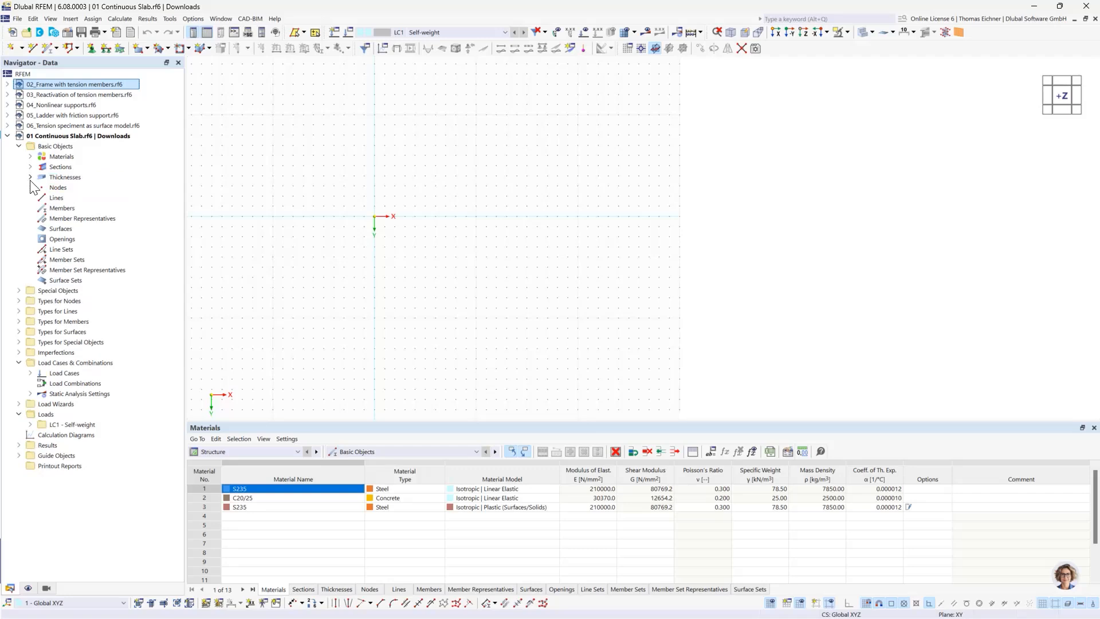
{"action": "left_click", "coordinate": [30, 177]}
{"action": "left_click", "coordinate": [31, 177]}
{"action": "left_click", "coordinate": [30, 166]}
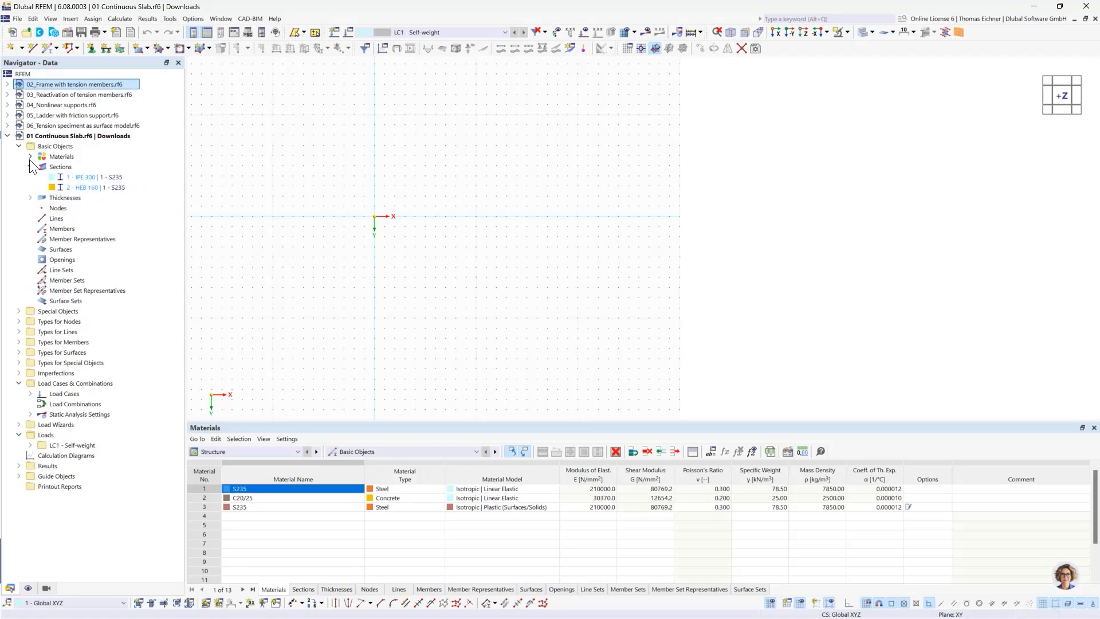
{"action": "left_click", "coordinate": [30, 157]}
{"action": "left_click", "coordinate": [30, 165]}
{"action": "left_click", "coordinate": [30, 157]}
{"action": "left_click", "coordinate": [30, 167]}
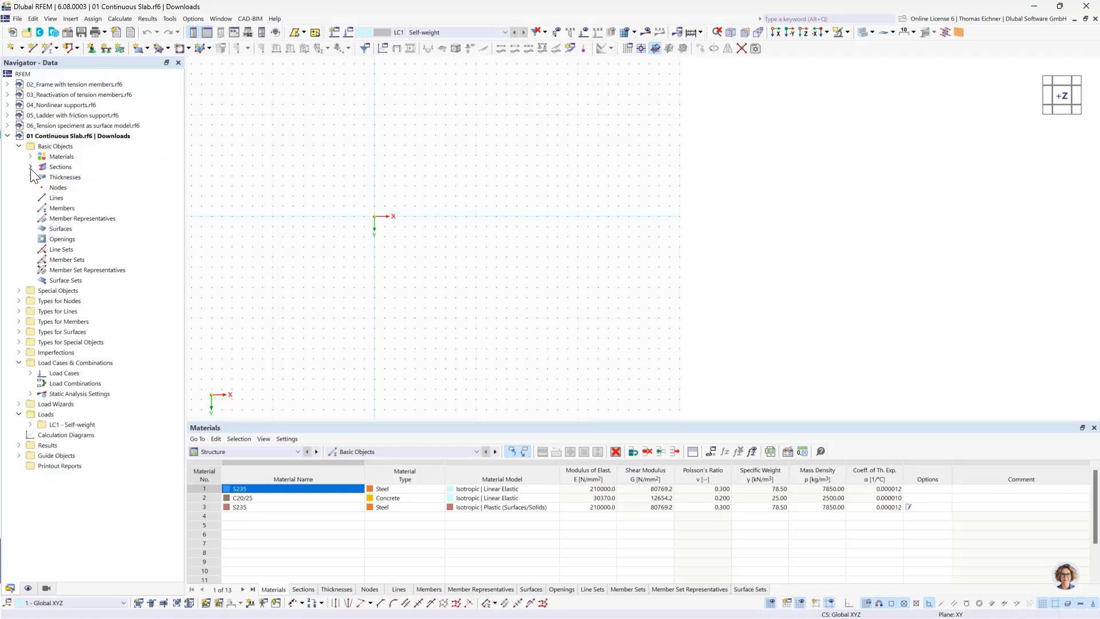
Delete all basic objects from the 01 Continuous Slab model.
{"action": "left_click", "coordinate": [47, 146]}
{"action": "right_click", "coordinate": [51, 148]}
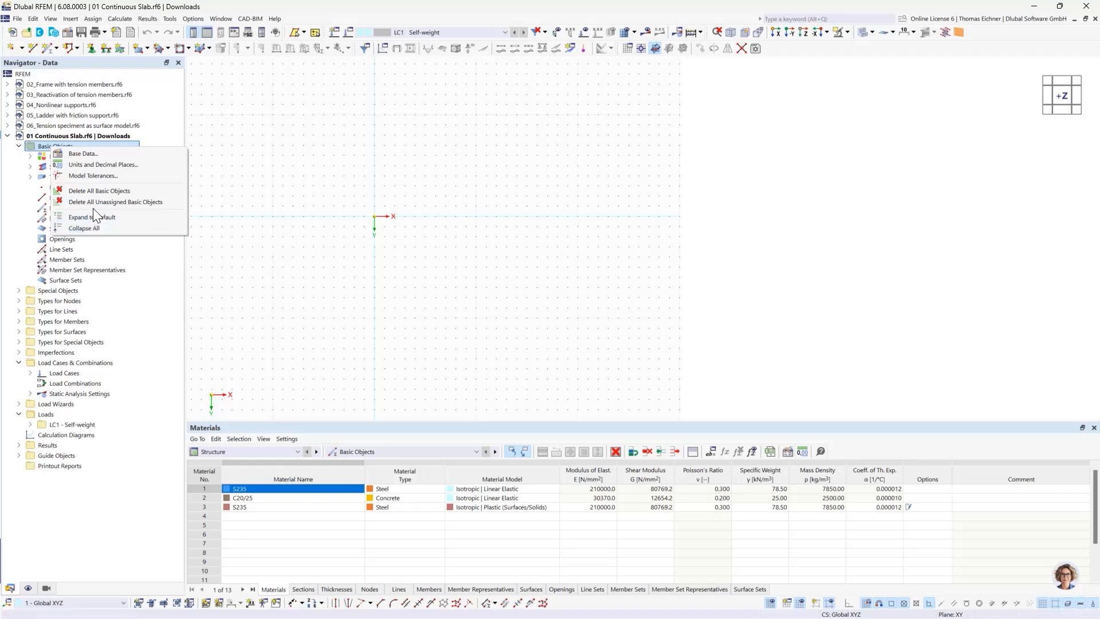
{"action": "left_click", "coordinate": [95, 192]}
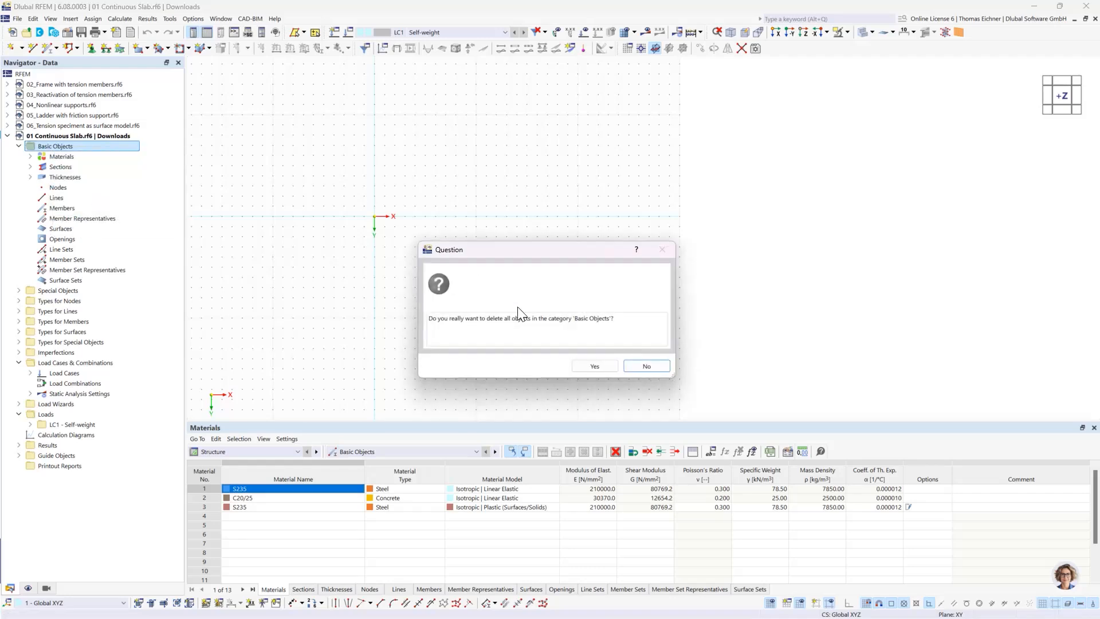
{"action": "left_click", "coordinate": [593, 368]}
{"action": "left_click", "coordinate": [55, 158]}
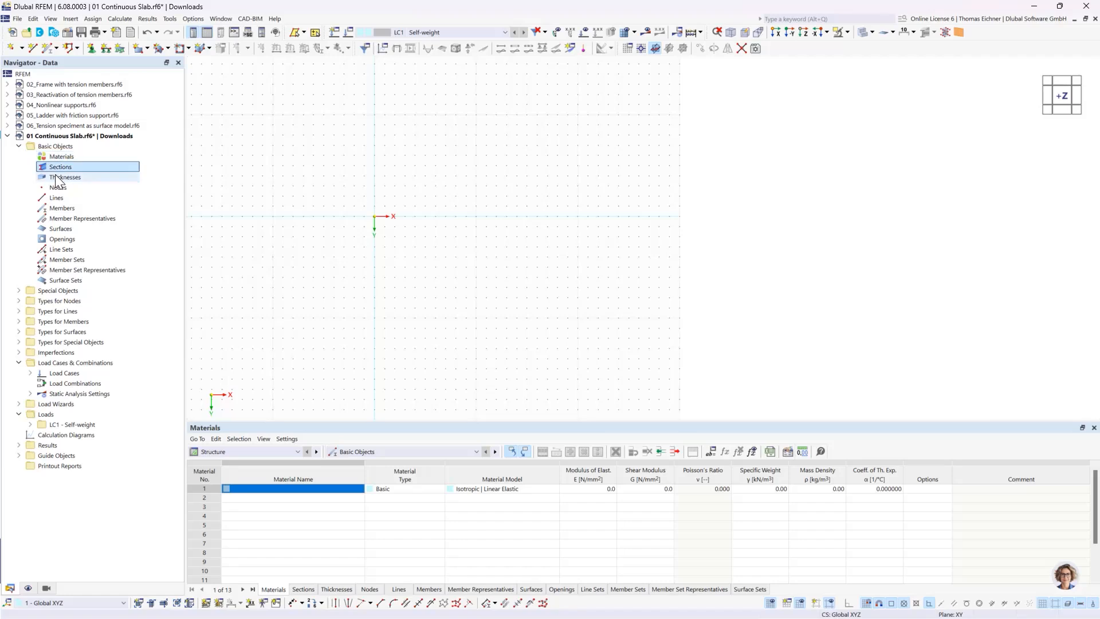
{"action": "left_click", "coordinate": [60, 177]}
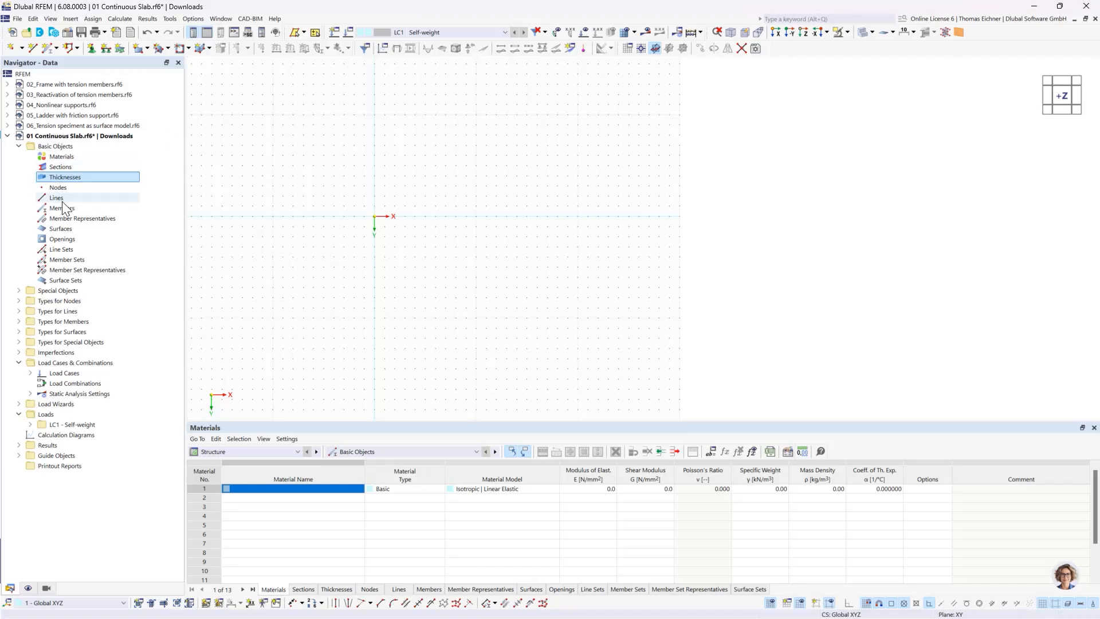
{"action": "left_click", "coordinate": [63, 231]}
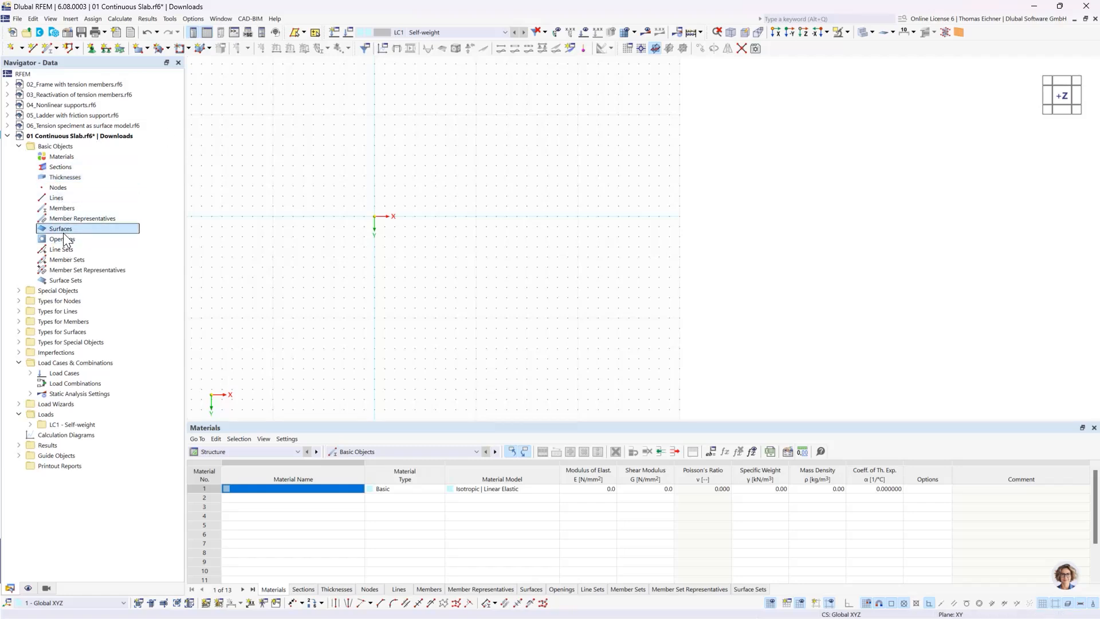
{"action": "right_click", "coordinate": [67, 232]}
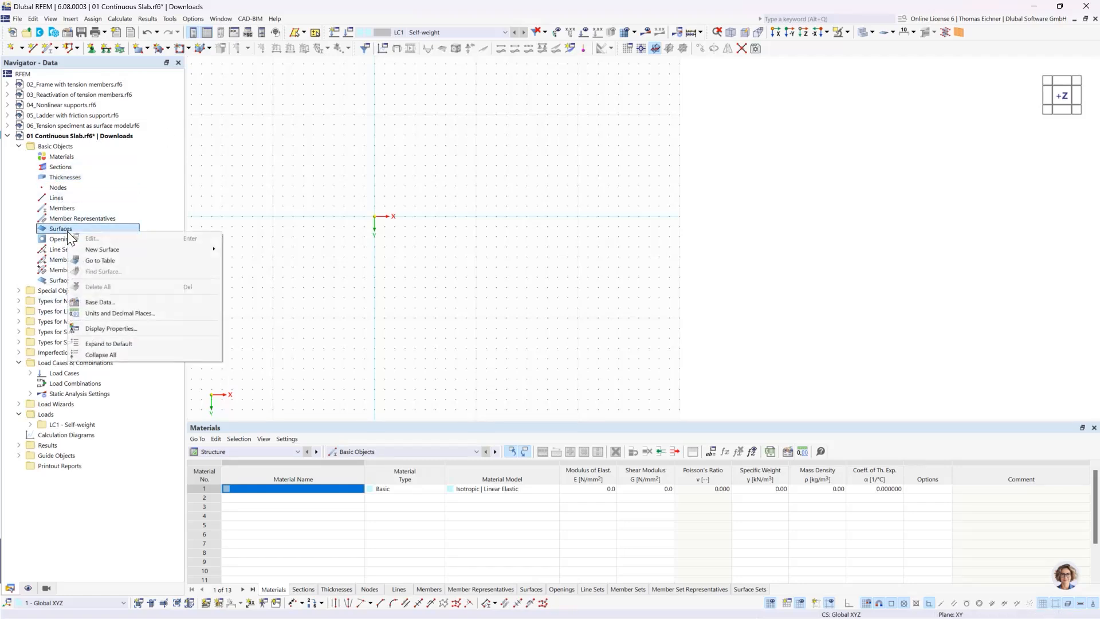
{"action": "mouse_move", "coordinate": [100, 251]}
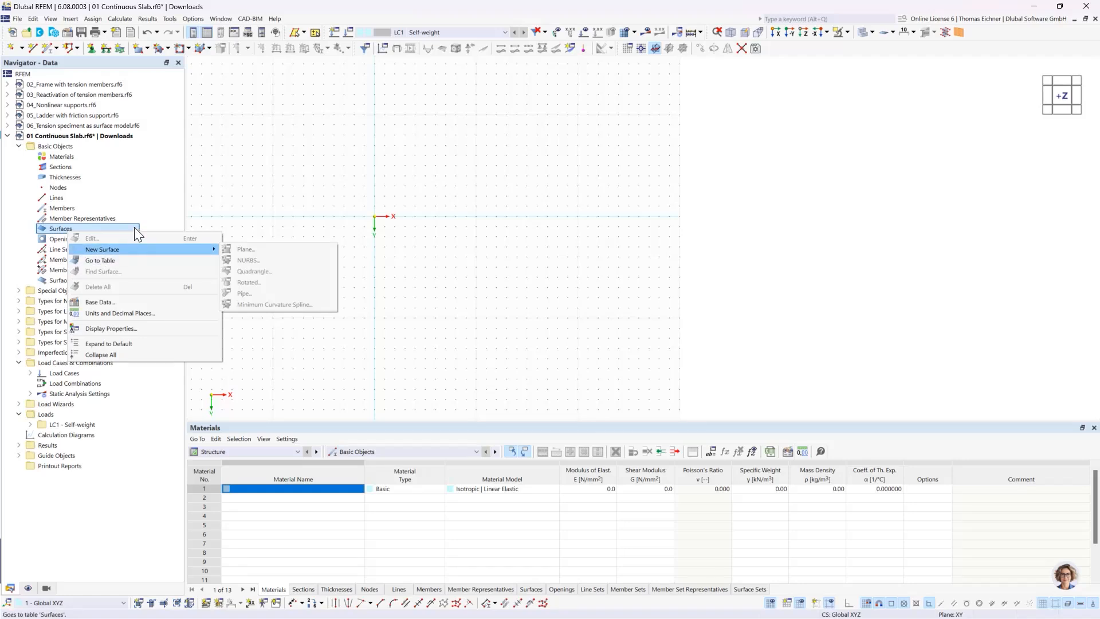
{"action": "left_click", "coordinate": [147, 206]}
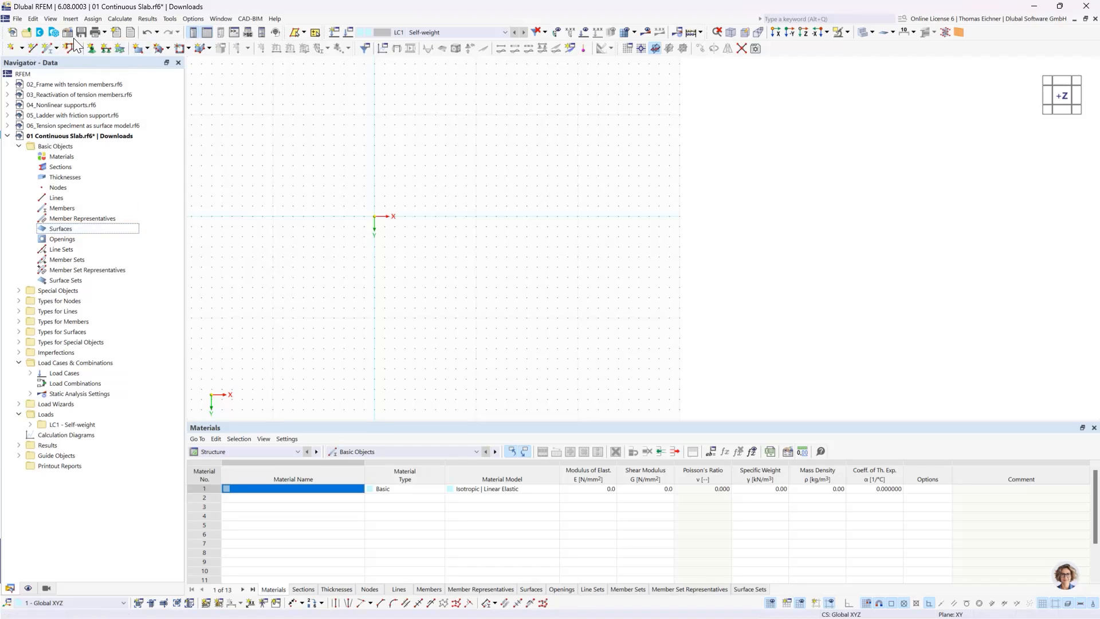
Start a new rectangular surface with Standard stiffness and try to accept it without a thickness.
{"action": "left_click", "coordinate": [147, 51]}
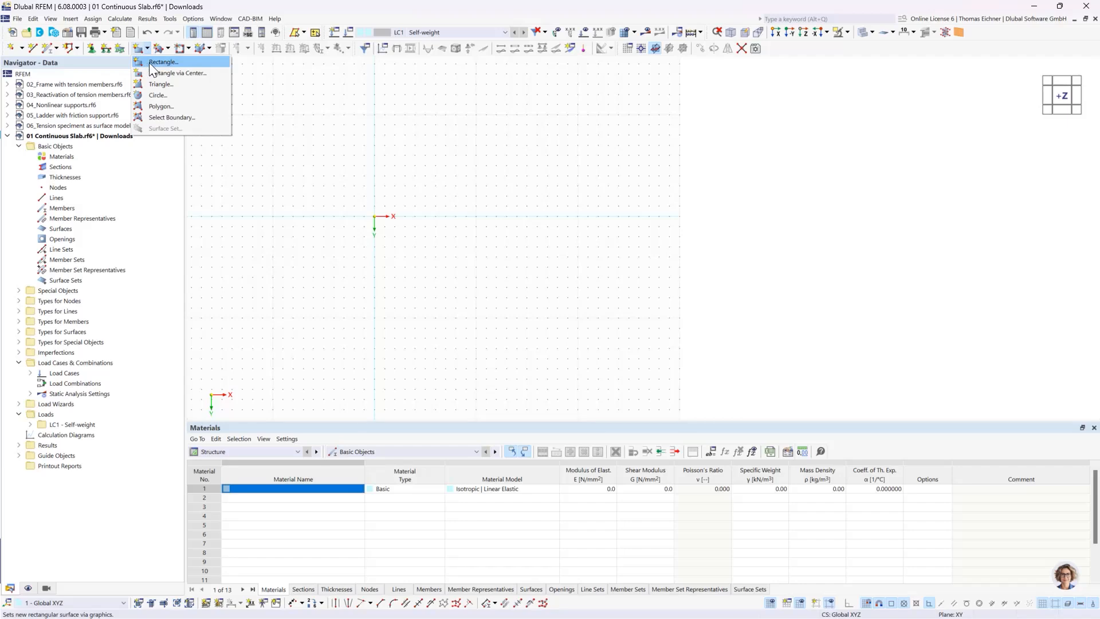
{"action": "left_click", "coordinate": [139, 50]}
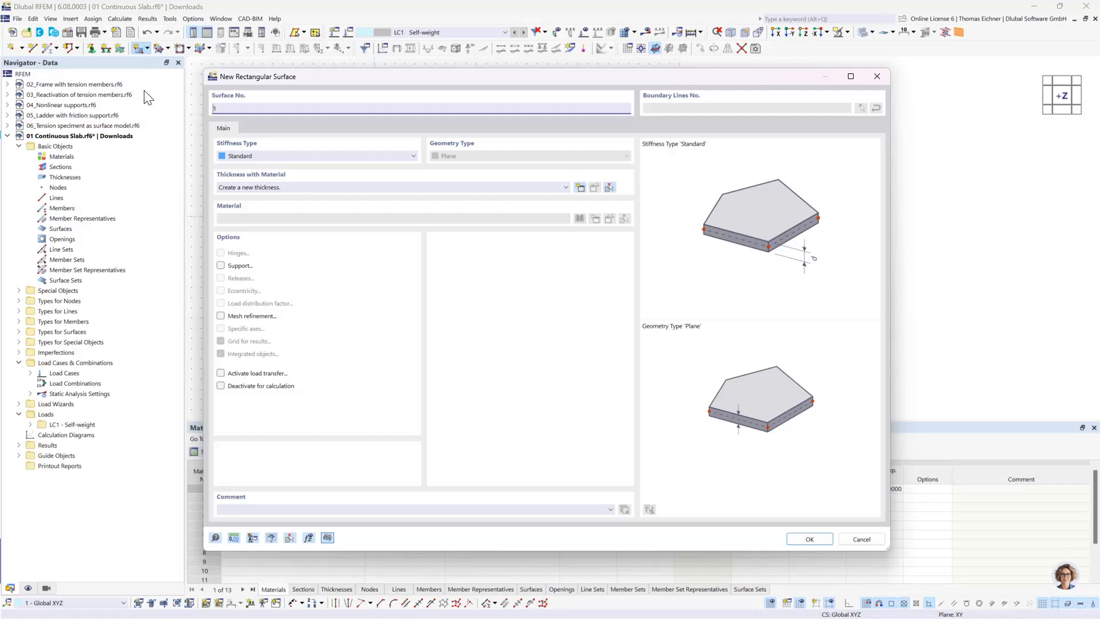
{"action": "left_click_drag", "start_coordinate": [315, 78], "coordinate": [334, 86]}
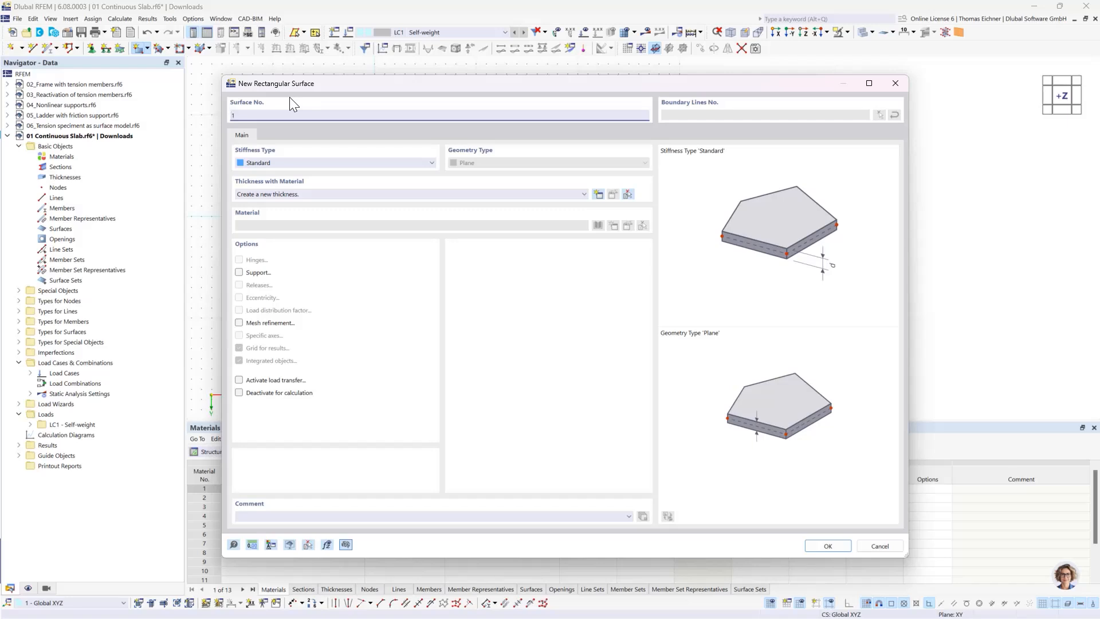
{"action": "left_click_drag", "start_coordinate": [337, 80], "coordinate": [280, 91]}
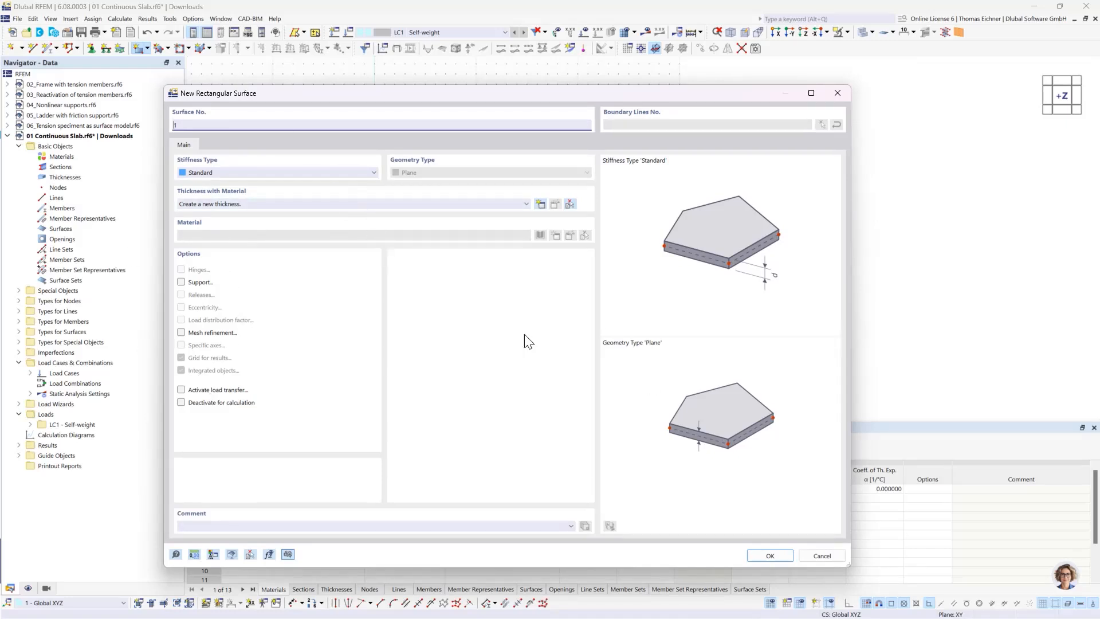
{"action": "left_click", "coordinate": [767, 556]}
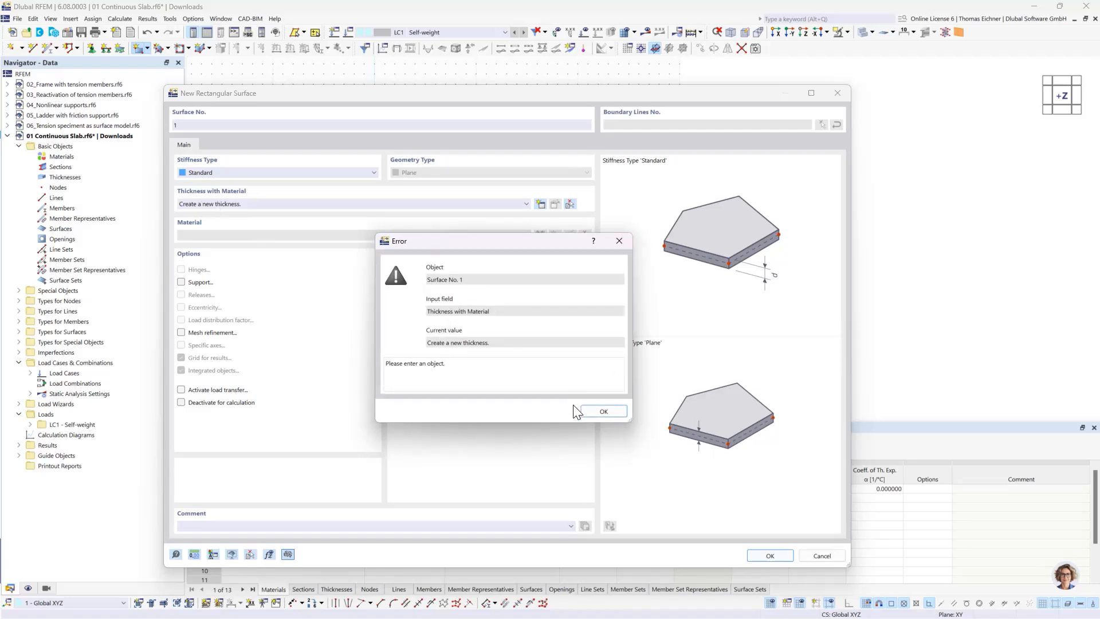
{"action": "left_click", "coordinate": [595, 413]}
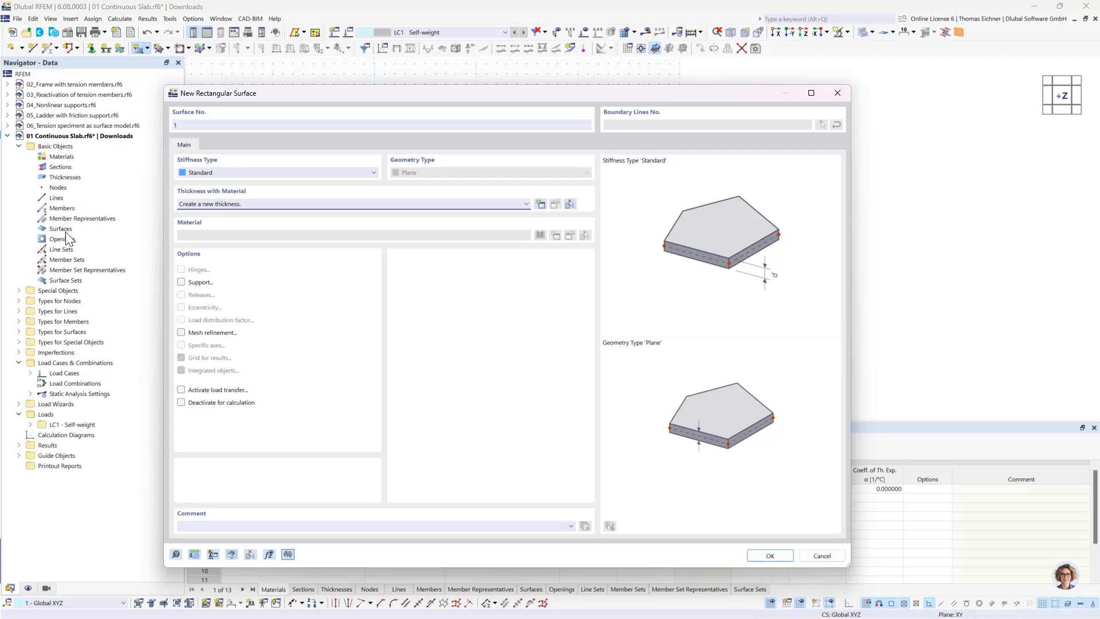
Start creating a new thickness for the rectangular surface.
{"action": "left_click_drag", "start_coordinate": [249, 97], "coordinate": [264, 79]}
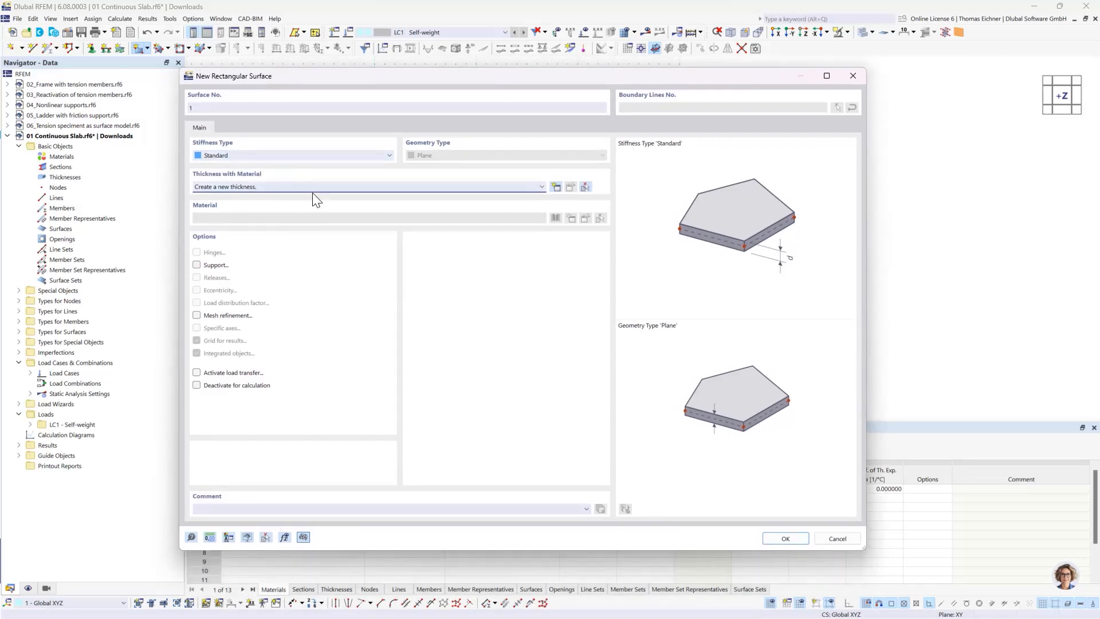
{"action": "left_click", "coordinate": [494, 186]}
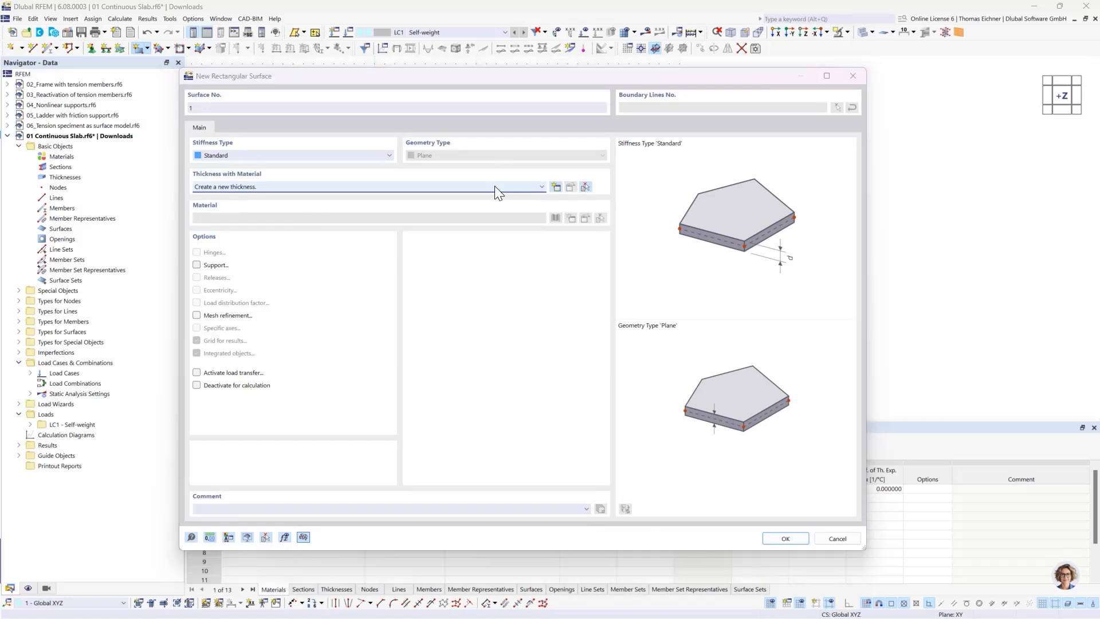
{"action": "left_click_drag", "start_coordinate": [431, 74], "coordinate": [503, 70]}
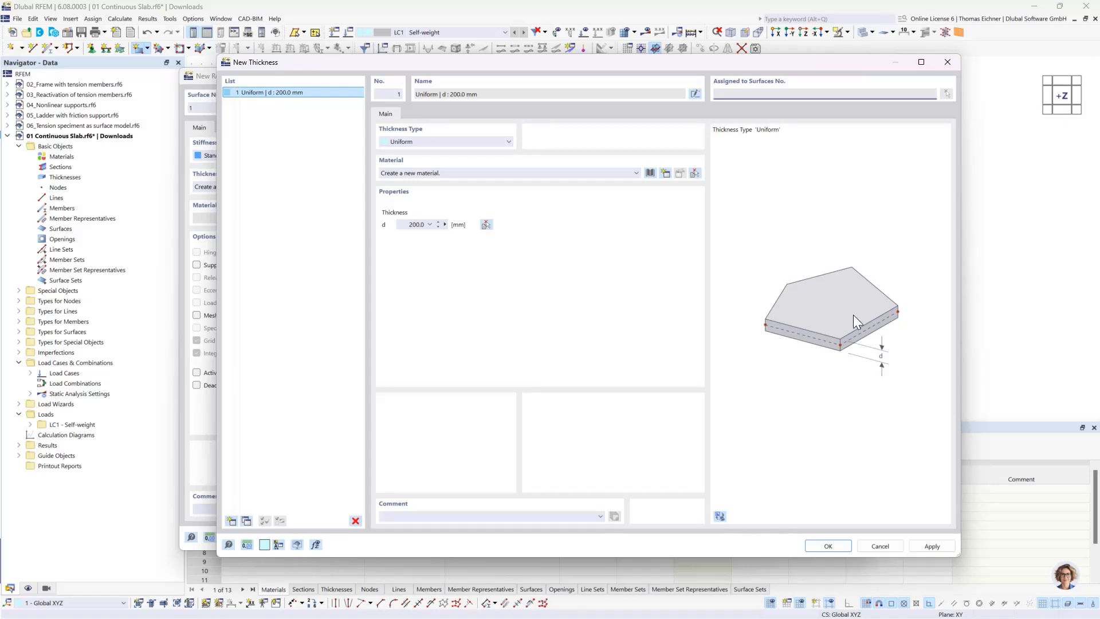
Preview the Variable - 3 Nodes thickness type and return the thickness type to Uniform.
{"action": "left_click", "coordinate": [484, 142]}
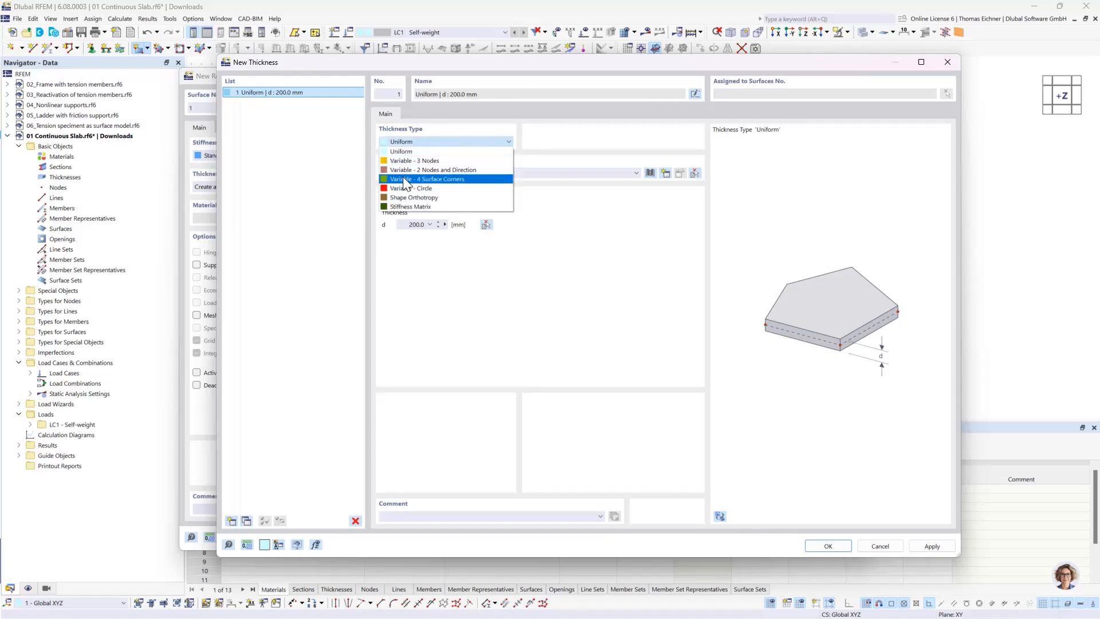
{"action": "left_click", "coordinate": [411, 160]}
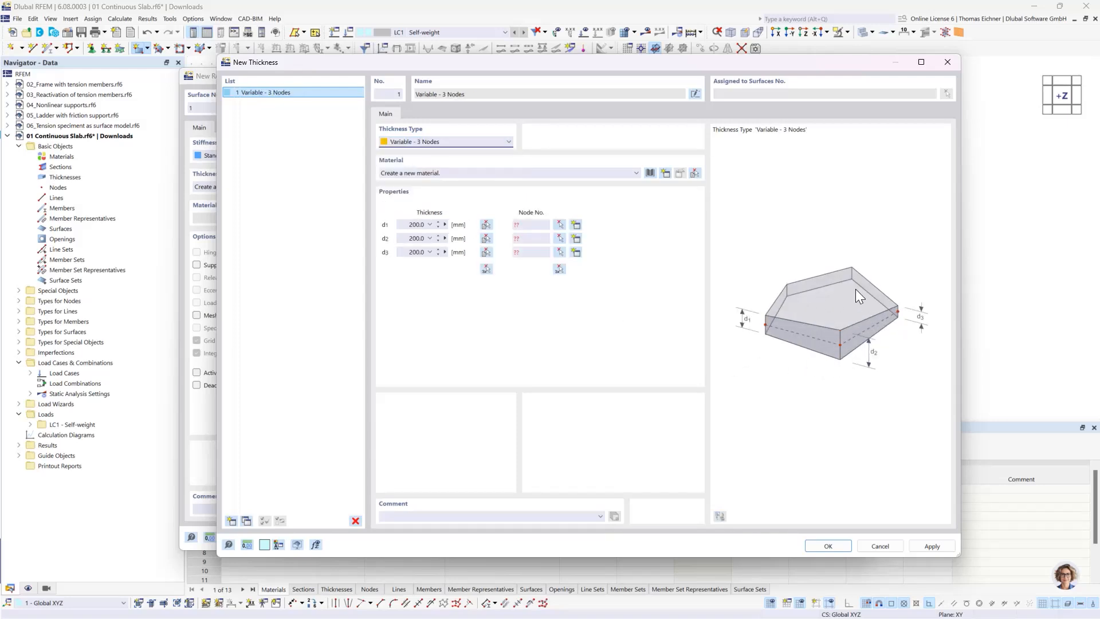
{"action": "left_click", "coordinate": [446, 142]}
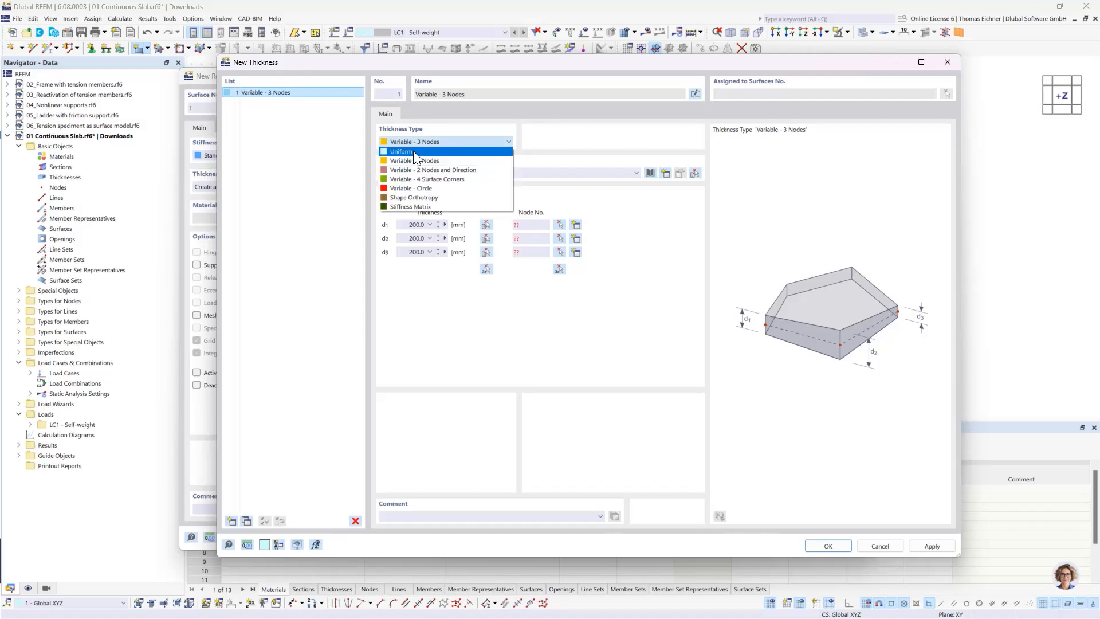
{"action": "left_click", "coordinate": [413, 150]}
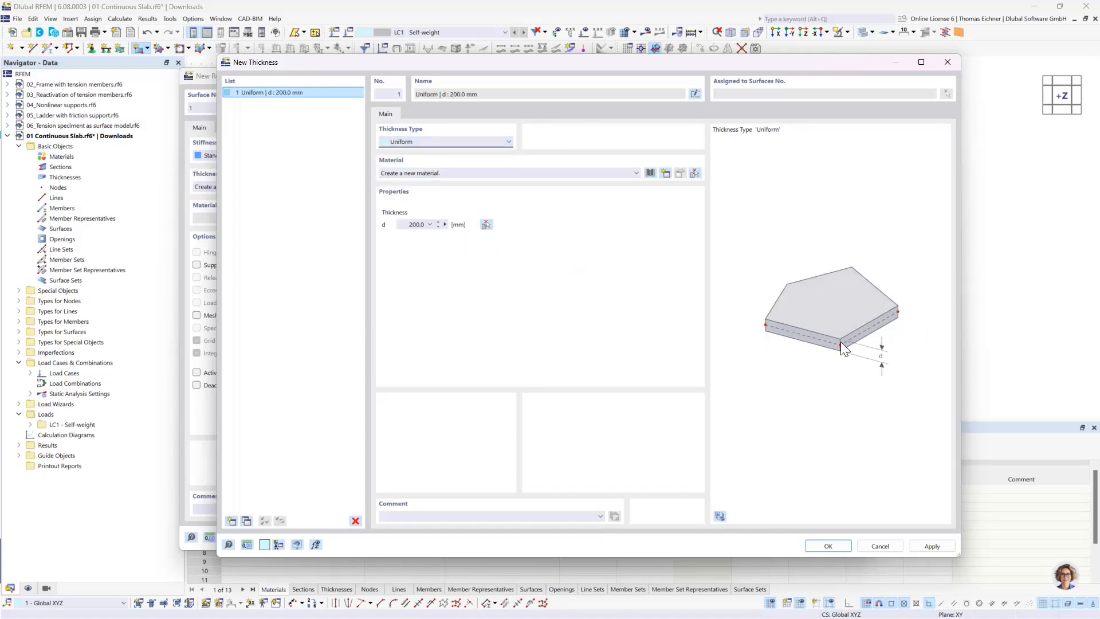
Set the uniform thickness to 300 mm and start a new material for it from the material library.
{"action": "left_click", "coordinate": [408, 225]}
{"action": "double_click", "coordinate": [408, 225]}
{"action": "type", "text": "300"}
{"action": "left_click", "coordinate": [407, 224]}
{"action": "left_click", "coordinate": [444, 176]}
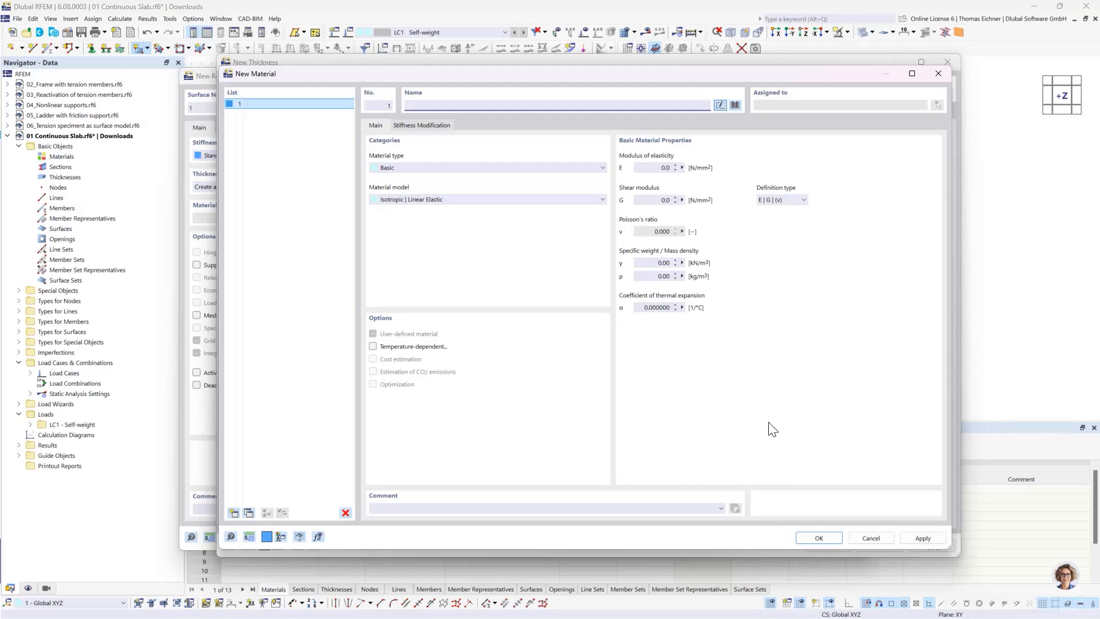
{"action": "left_click", "coordinate": [731, 110]}
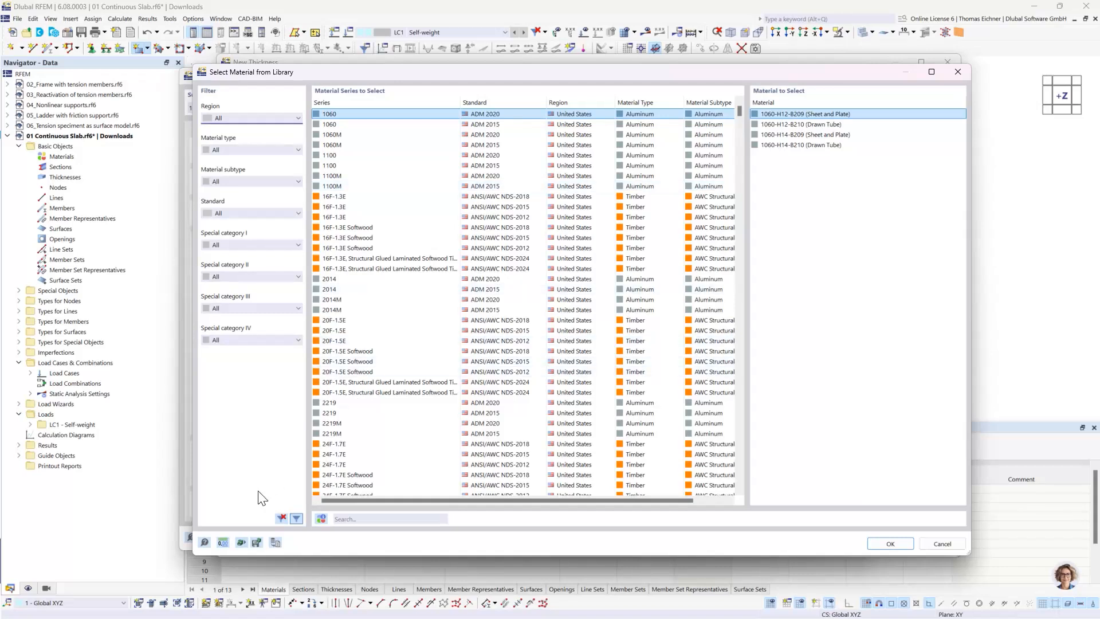
Filter the material library by the Germany region and reset the region filter to All.
{"action": "left_click", "coordinate": [231, 118]}
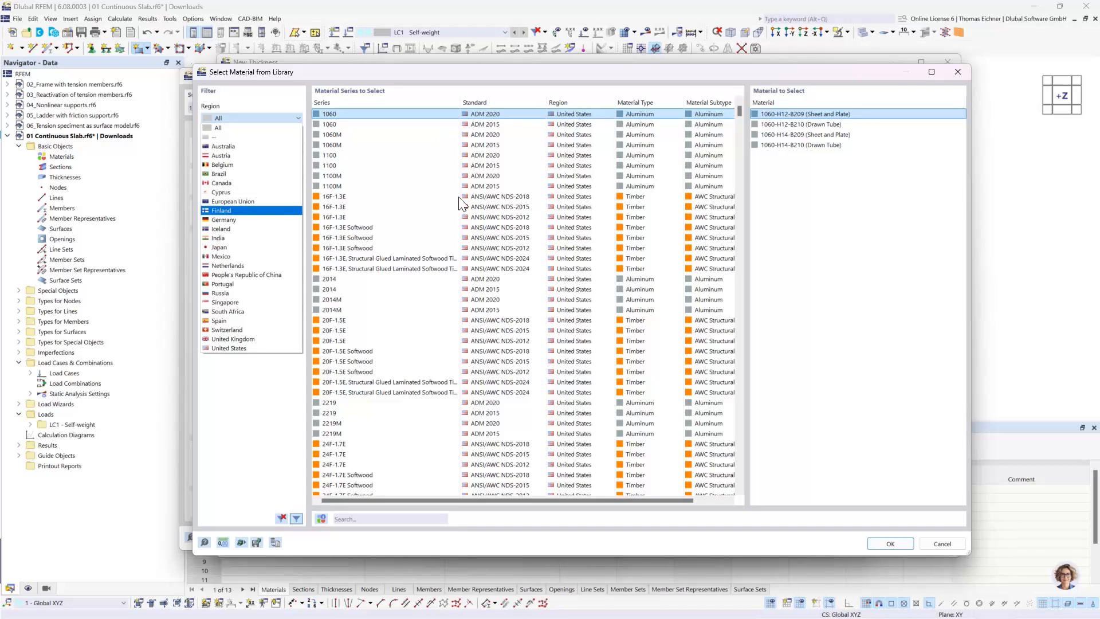
{"action": "left_click", "coordinate": [217, 220]}
{"action": "left_click", "coordinate": [241, 118]}
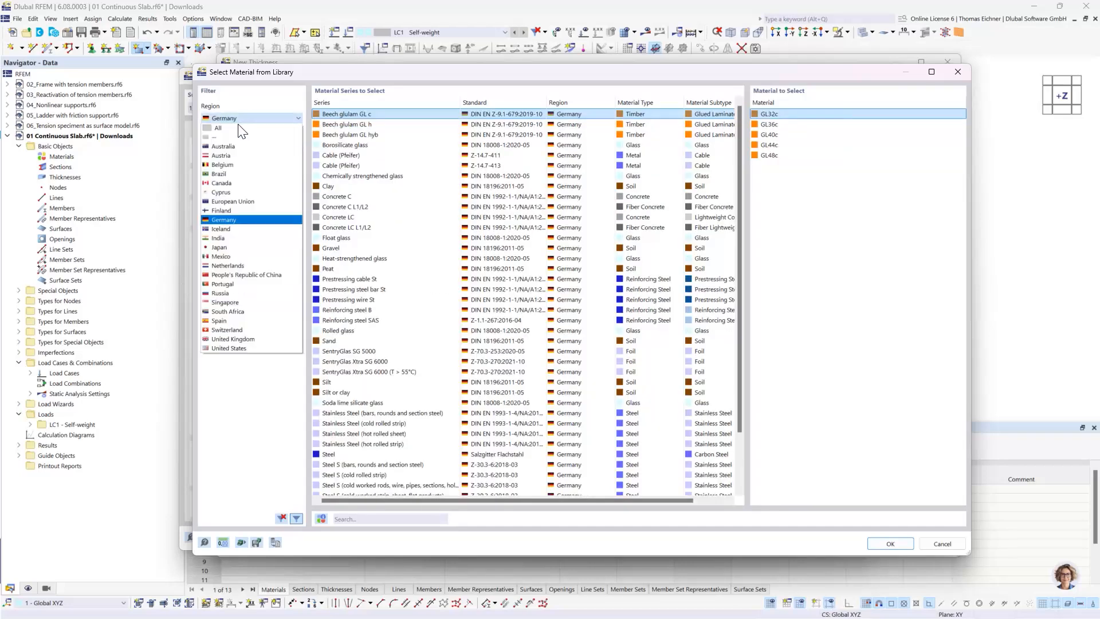
{"action": "left_click", "coordinate": [231, 131]}
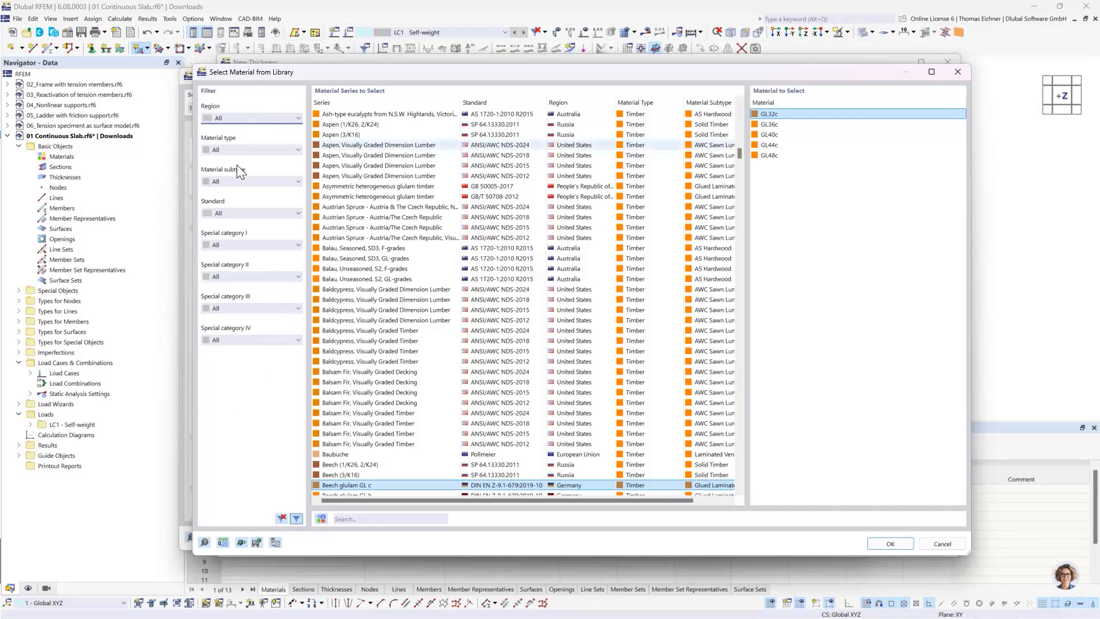
Search the material library for C30 and sort the material series by standard.
{"action": "left_click", "coordinate": [368, 519]}
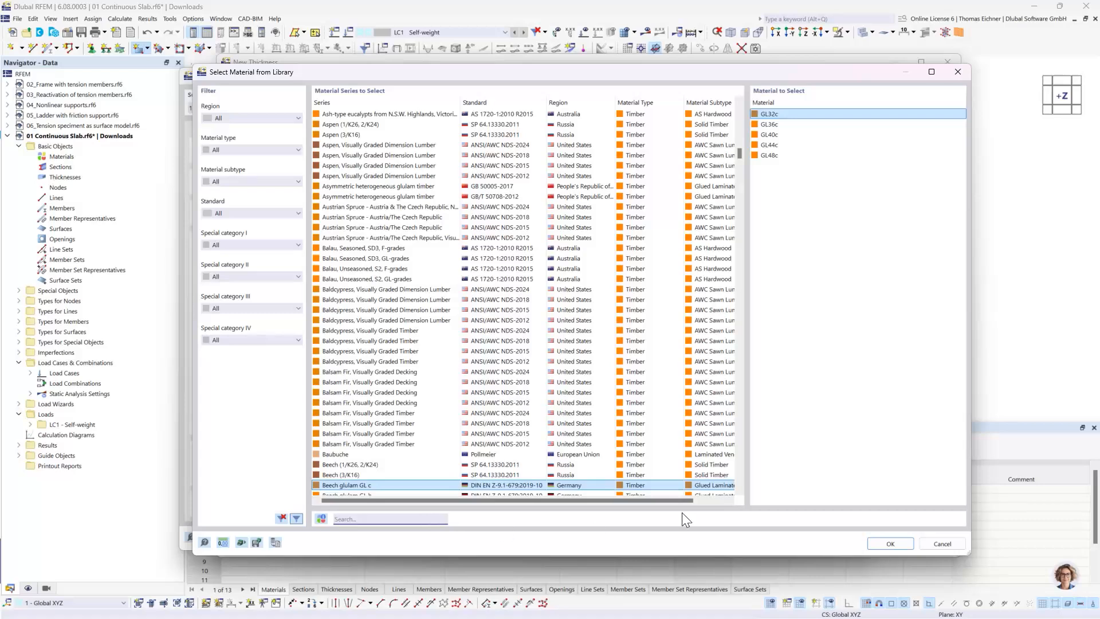
{"action": "type", "text": "C30"}
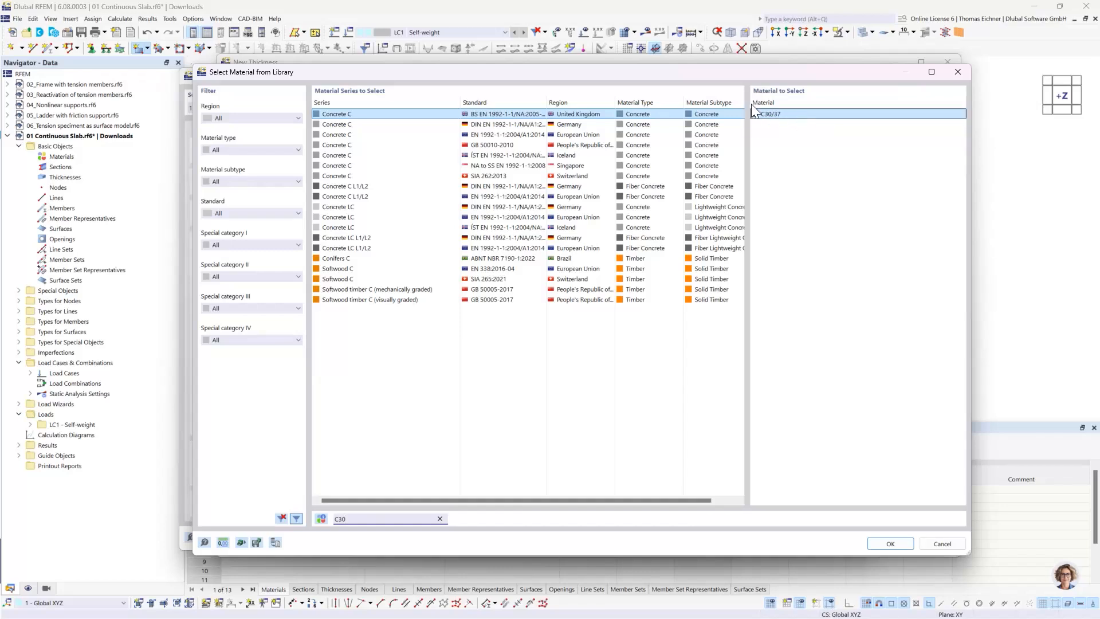
{"action": "left_click", "coordinate": [770, 113]}
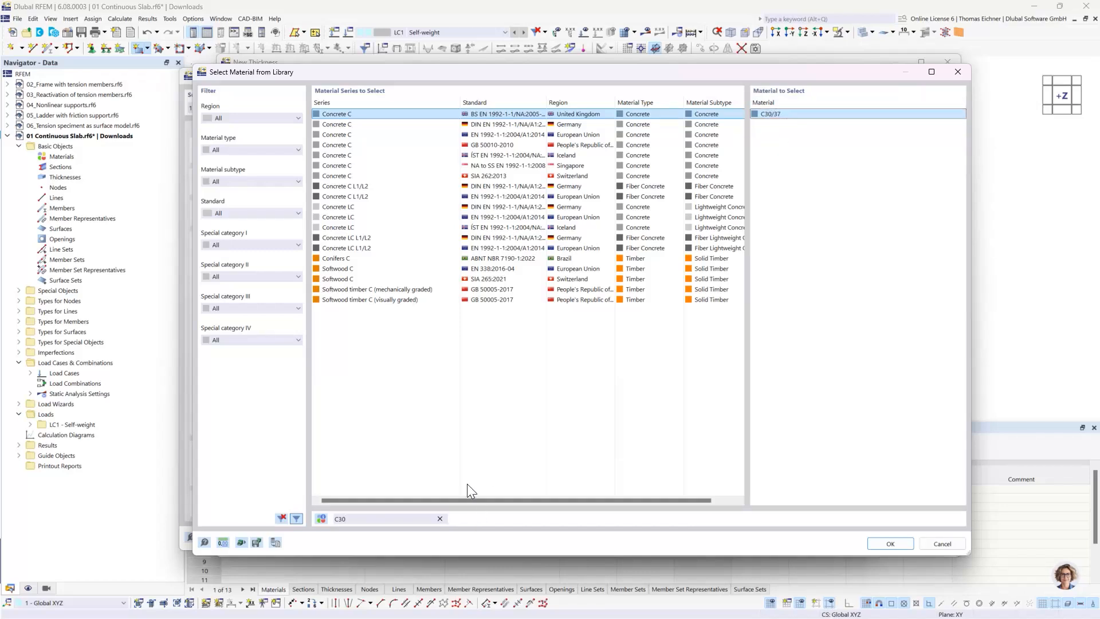
{"action": "left_click", "coordinate": [509, 165]}
{"action": "left_click", "coordinate": [506, 139]}
{"action": "left_click", "coordinate": [513, 103]}
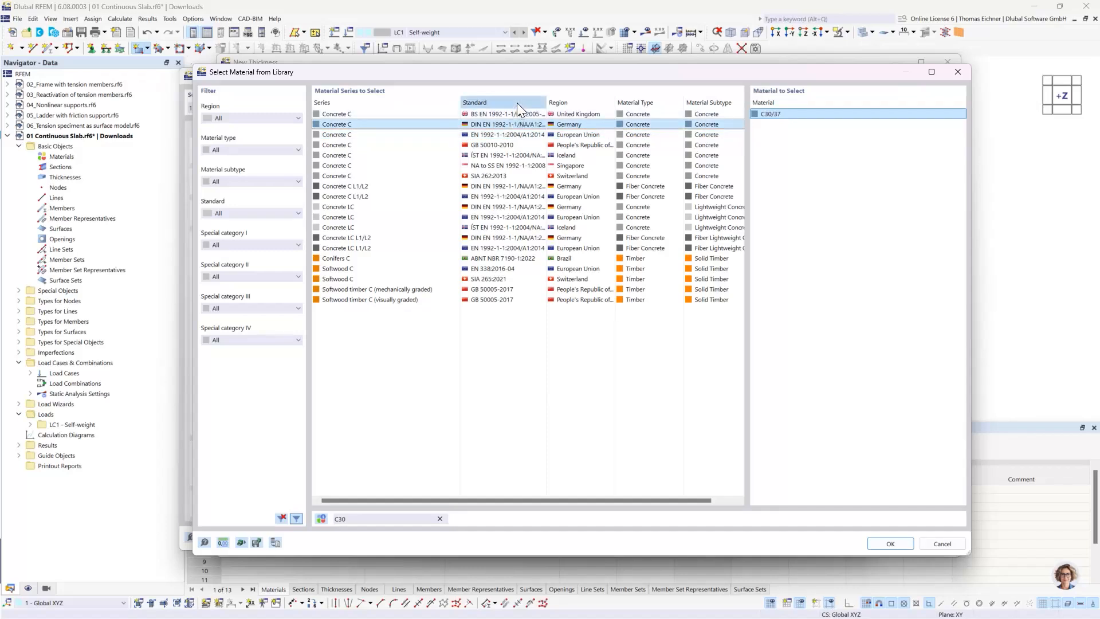
{"action": "left_click", "coordinate": [510, 104]}
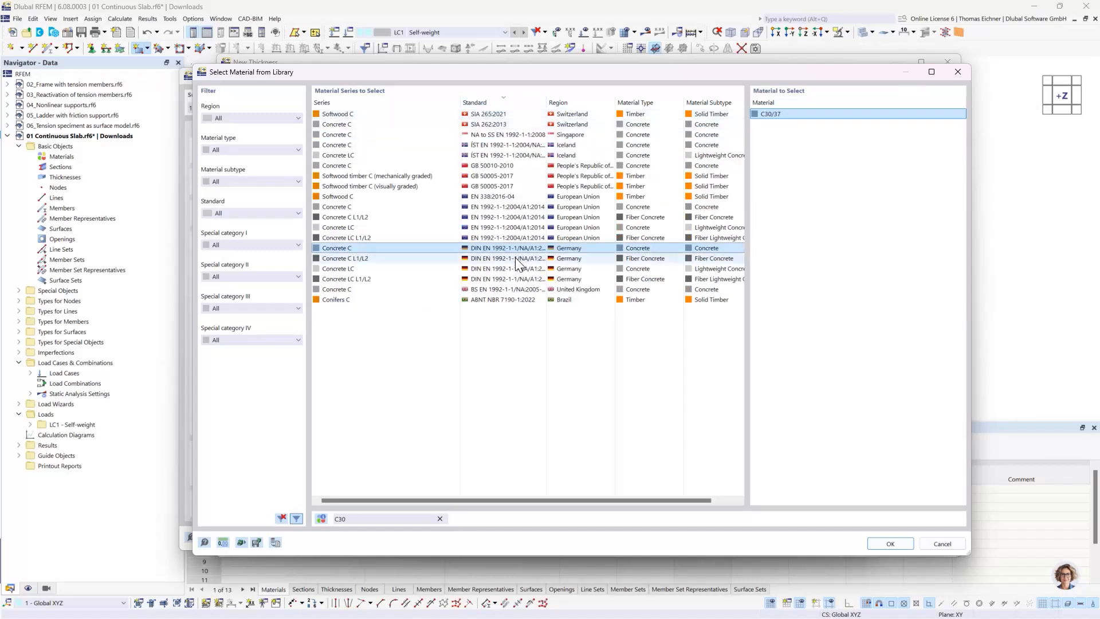
Compare the C30 materials in the German fiber, normal and lightweight concrete series.
{"action": "left_click", "coordinate": [393, 258]}
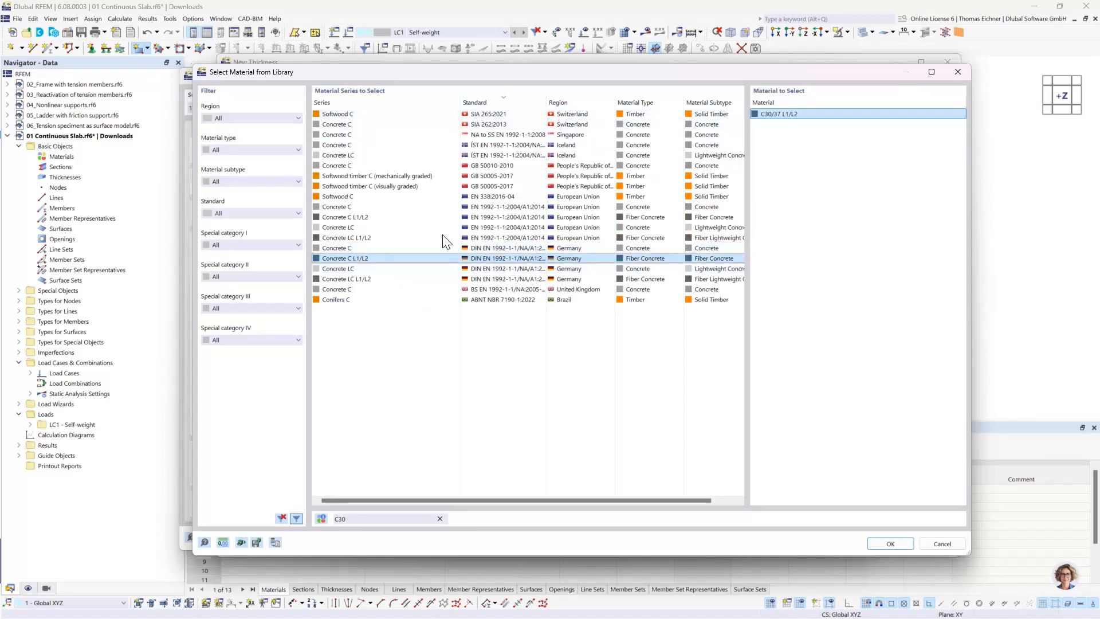
{"action": "left_click", "coordinate": [484, 249]}
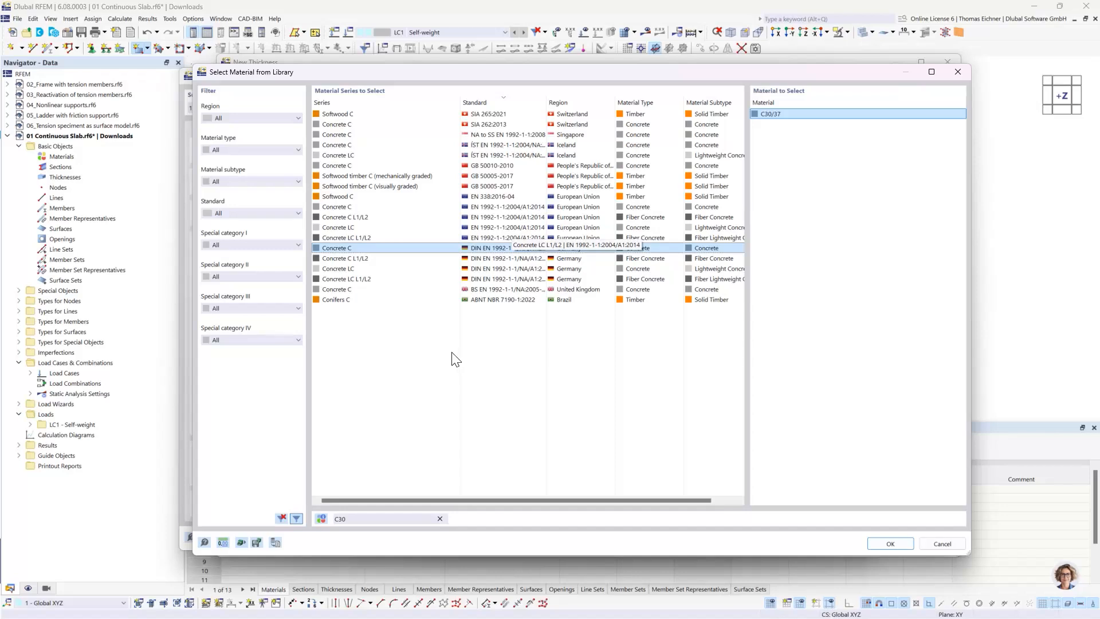
{"action": "left_click", "coordinate": [478, 268]}
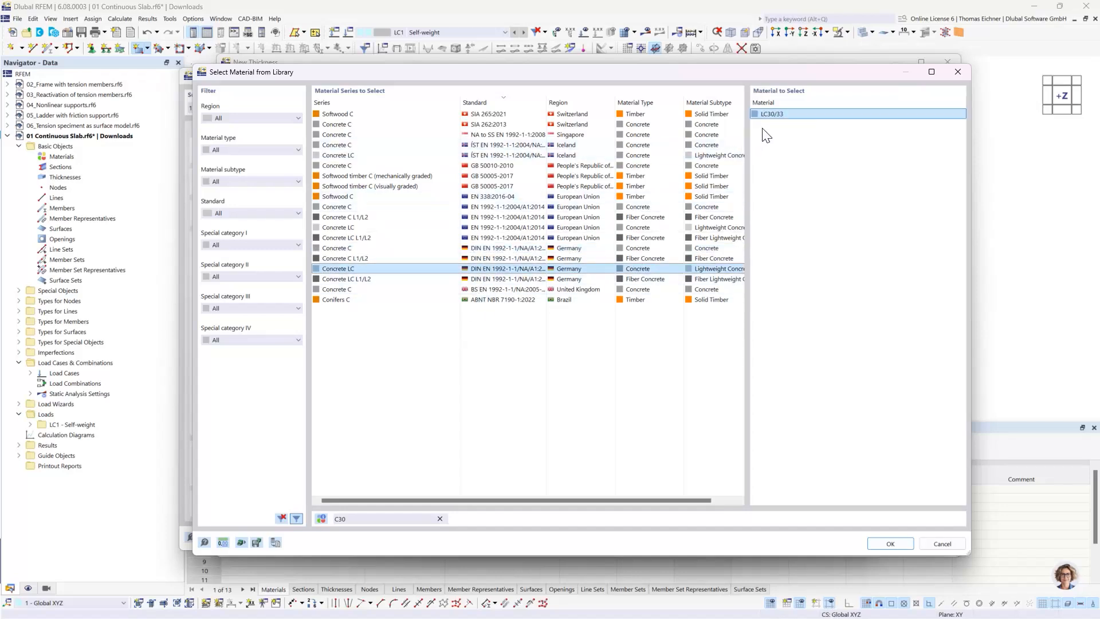
Assign German concrete C30/37 to DIN EN 1992-1-1/NA as the thickness material and accept the new thickness.
{"action": "left_click", "coordinate": [490, 251]}
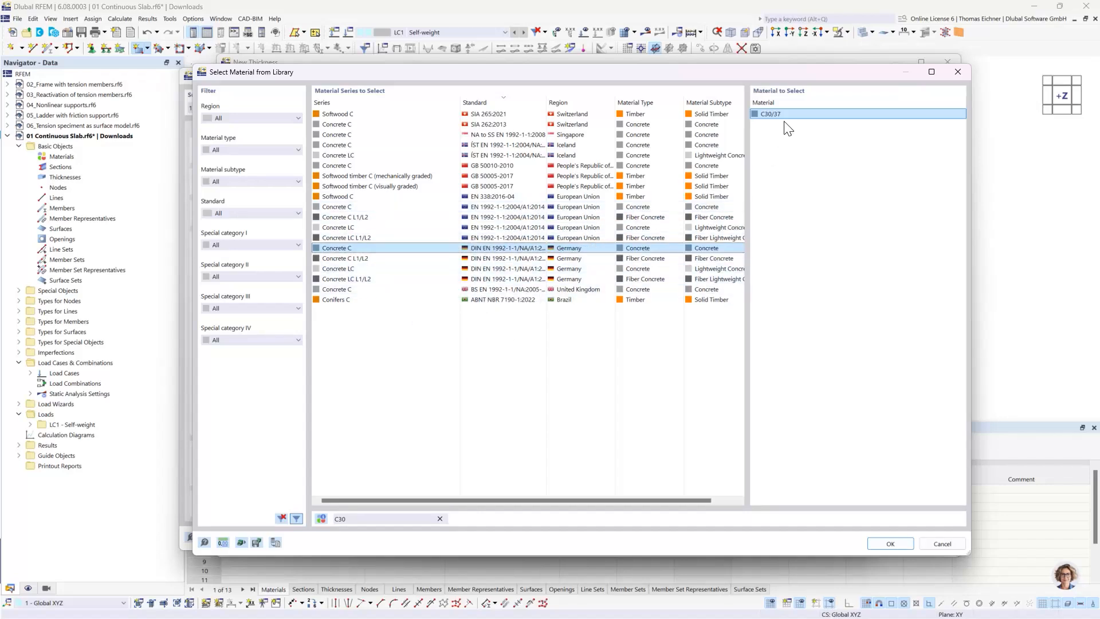
{"action": "left_click", "coordinate": [892, 545]}
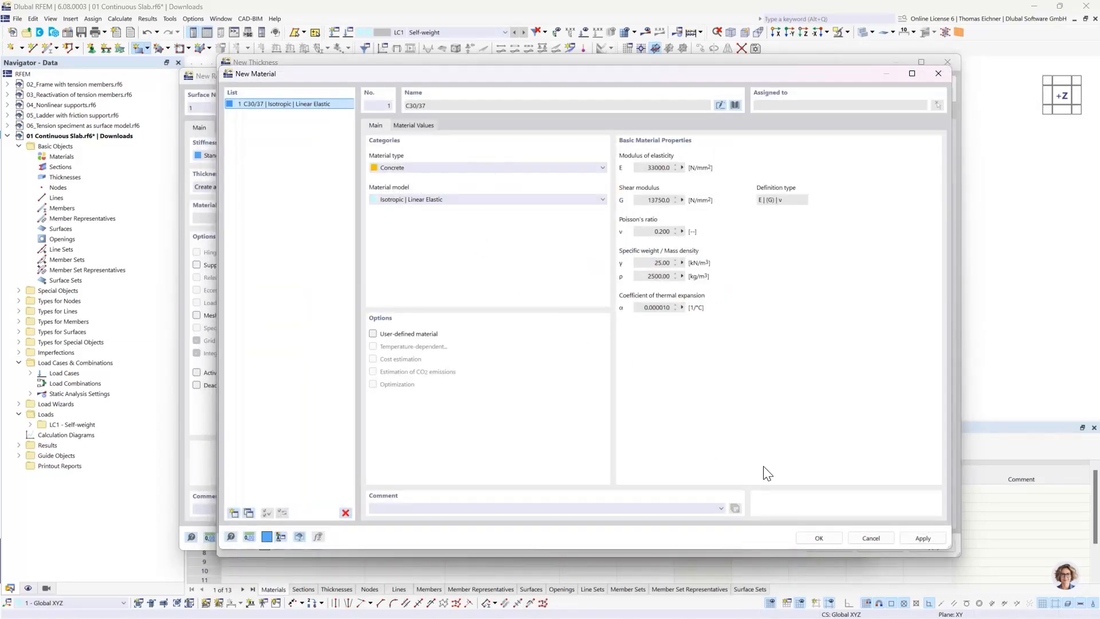
{"action": "left_click", "coordinate": [818, 538]}
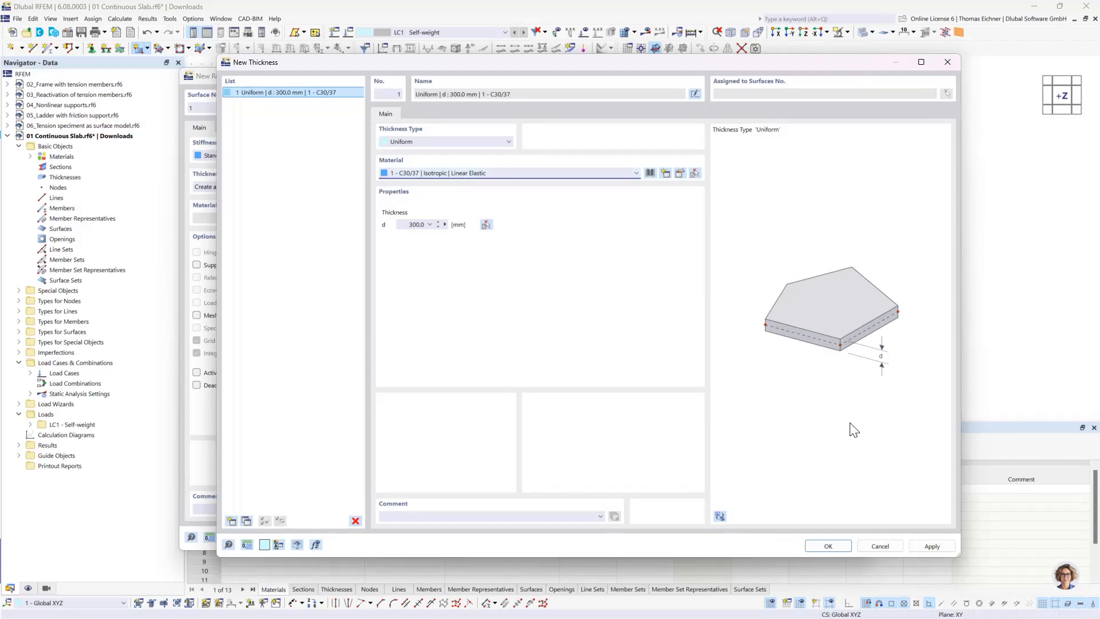
{"action": "left_click", "coordinate": [827, 544]}
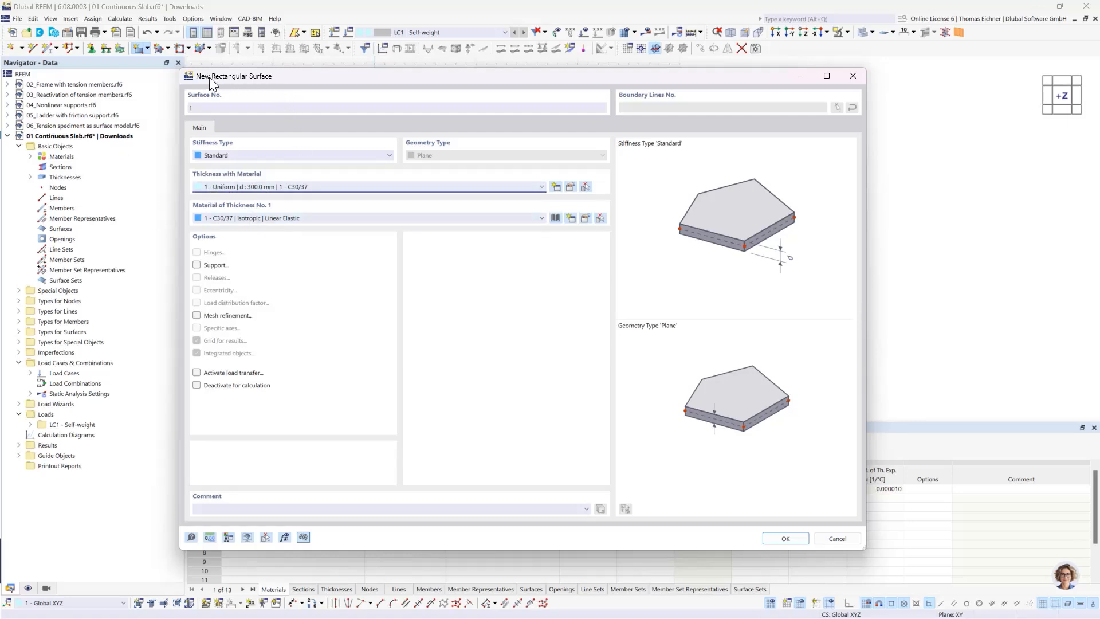
Accept the surface settings and draw the rectangular slab from the origin to X 10000 mm, Y 5000 mm.
{"action": "left_click_drag", "start_coordinate": [209, 77], "coordinate": [249, 80]}
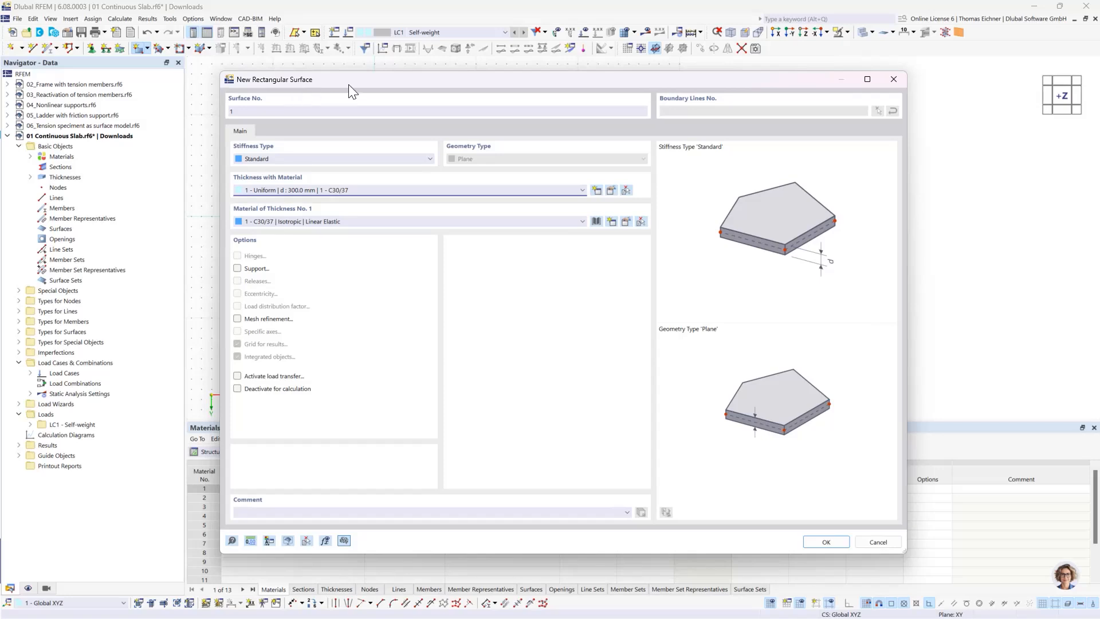
{"action": "left_click_drag", "start_coordinate": [348, 84], "coordinate": [238, 58]}
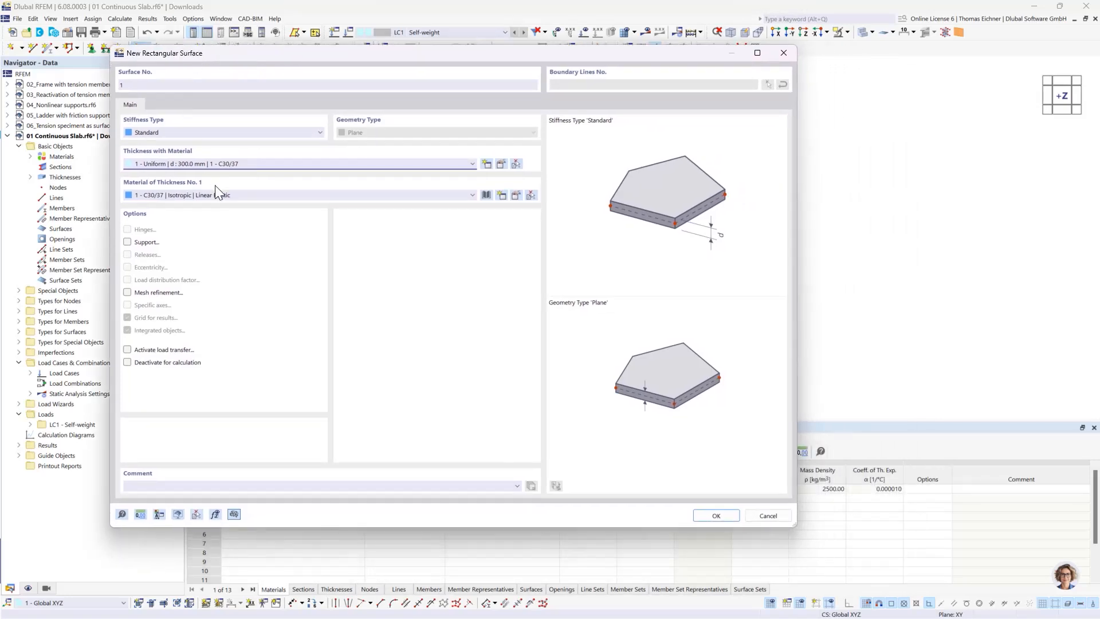
{"action": "left_click", "coordinate": [715, 516]}
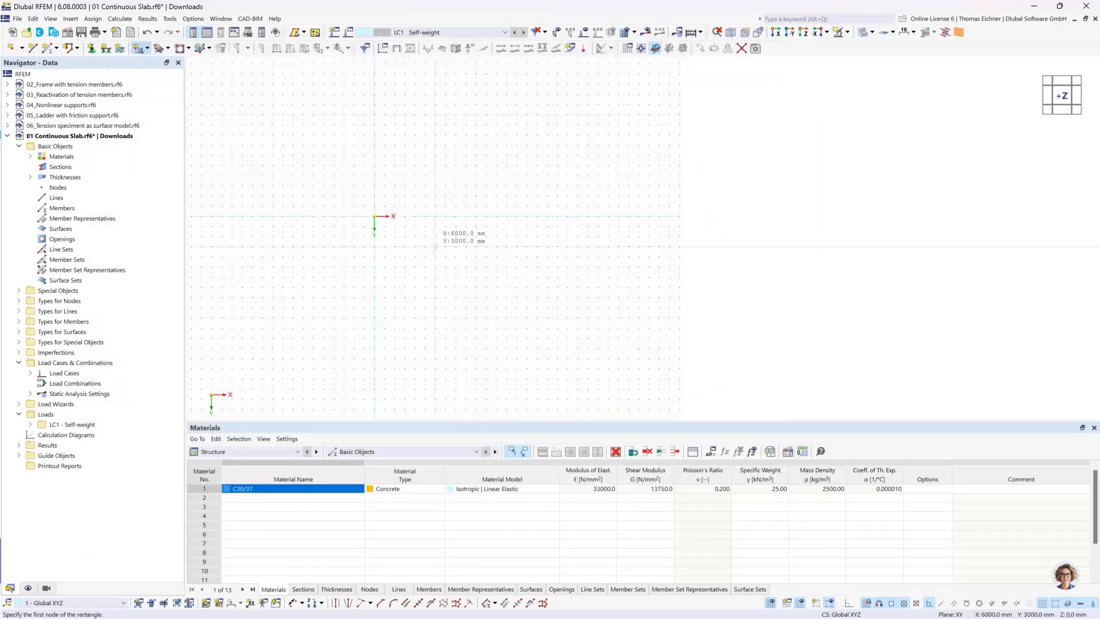
{"action": "left_click", "coordinate": [374, 217]}
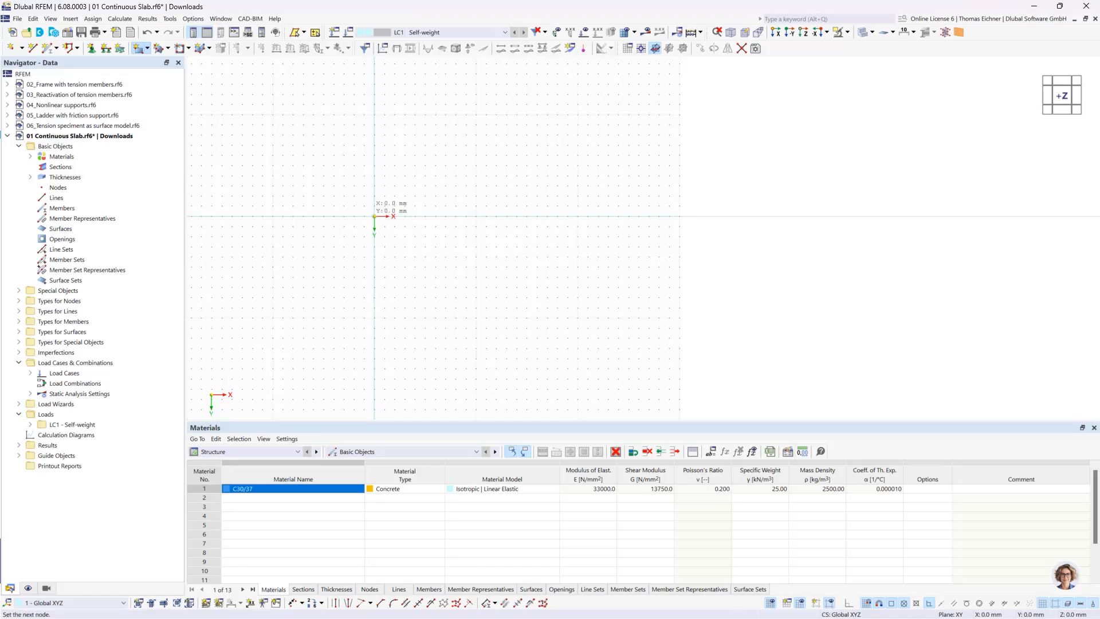
{"action": "left_click", "coordinate": [476, 267]}
{"action": "key", "text": "Escape"}
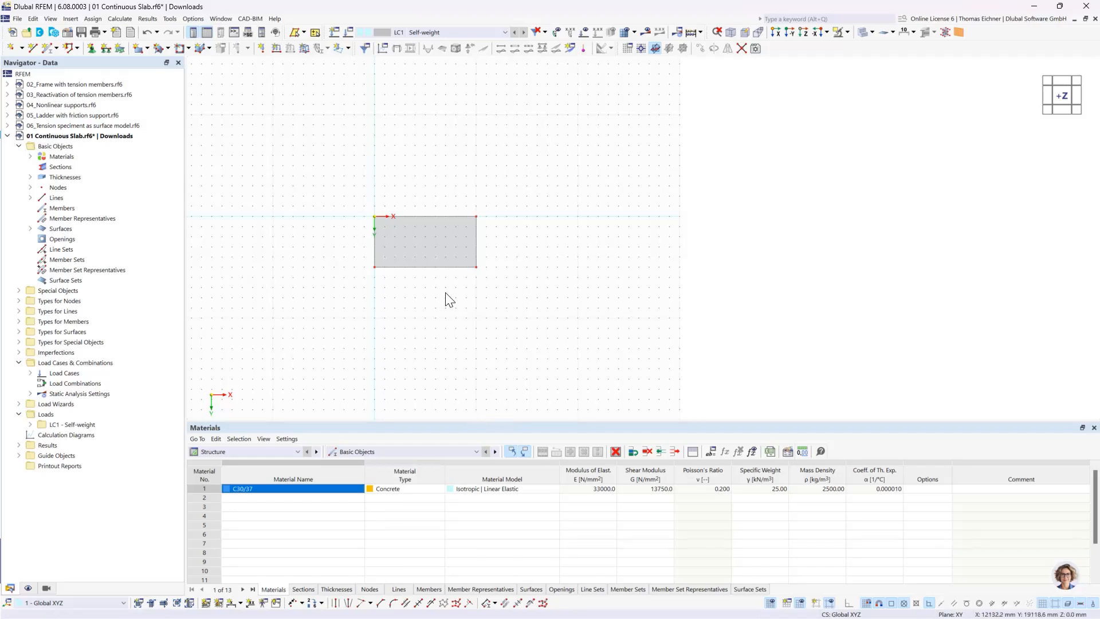
Display the model in transparent mode and inspect the slab's outline in a tilted 3D view.
{"action": "scroll", "coordinate": [445, 296], "scroll_direction": "up", "scroll_amount": 2}
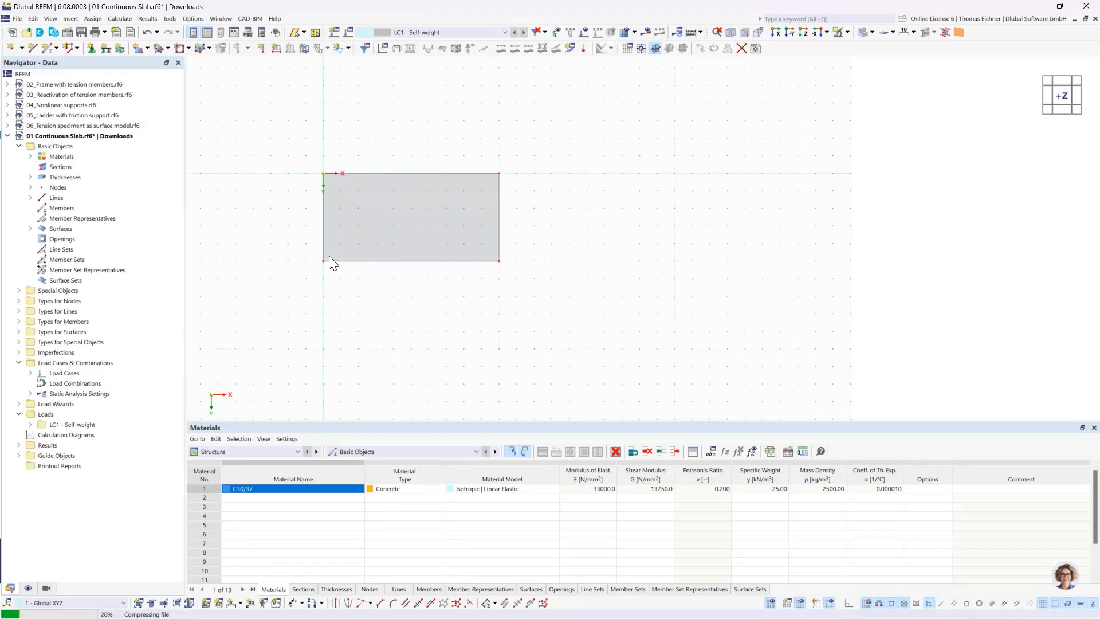
{"action": "middle_click_drag", "start_coordinate": [515, 287], "coordinate": [504, 216], "text": "ctrl"}
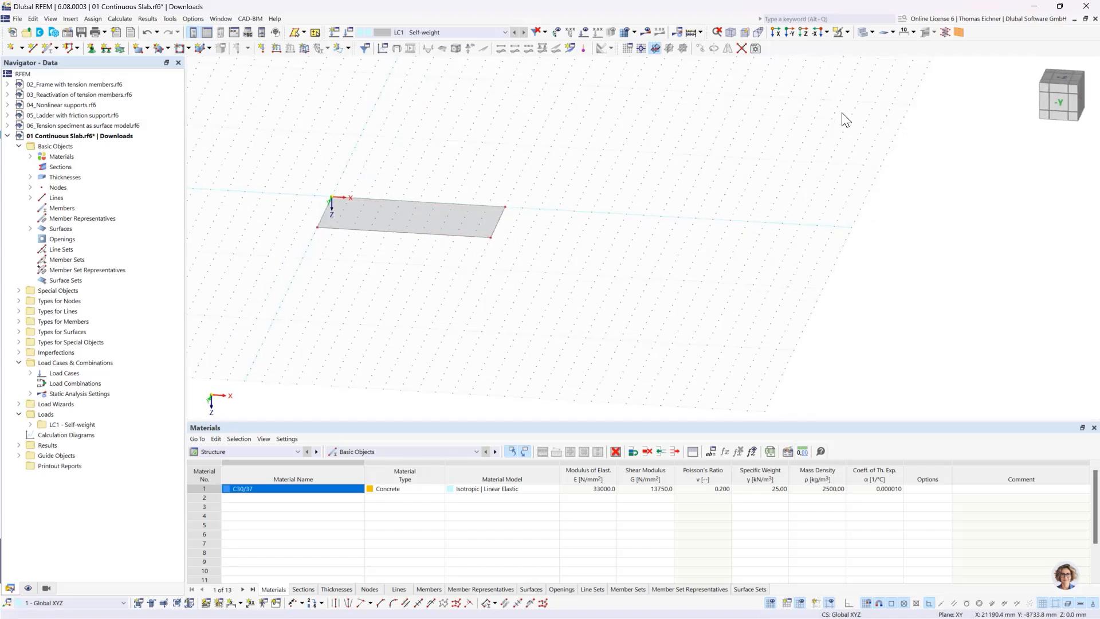
{"action": "left_click", "coordinate": [860, 35]}
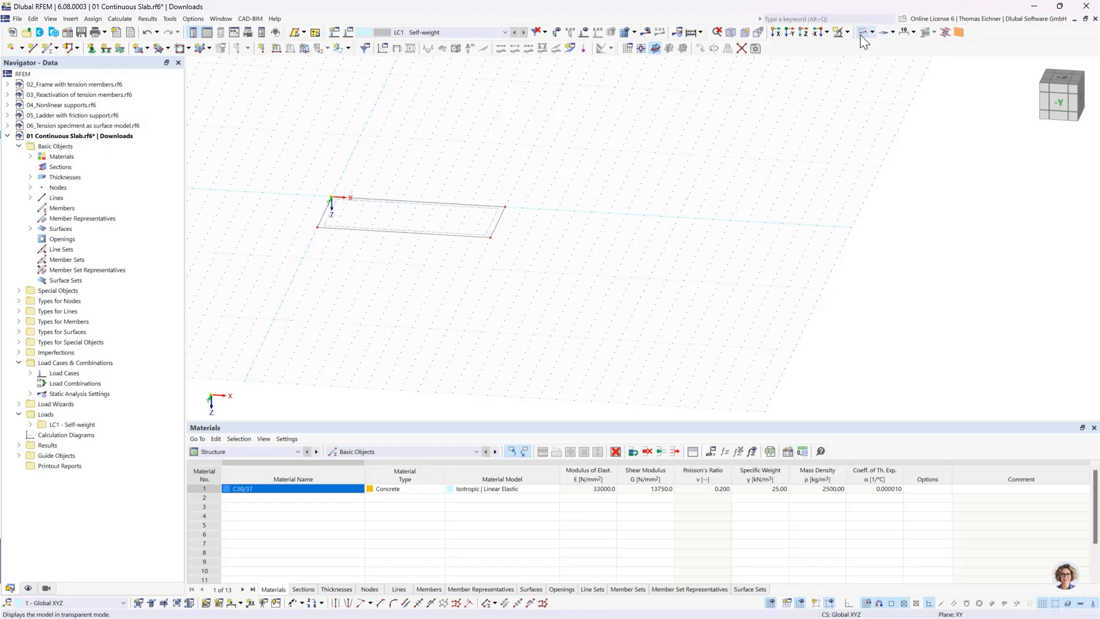
{"action": "scroll", "coordinate": [552, 207], "scroll_direction": "up", "scroll_amount": 2}
{"action": "middle_click_drag", "start_coordinate": [359, 172], "coordinate": [506, 174]}
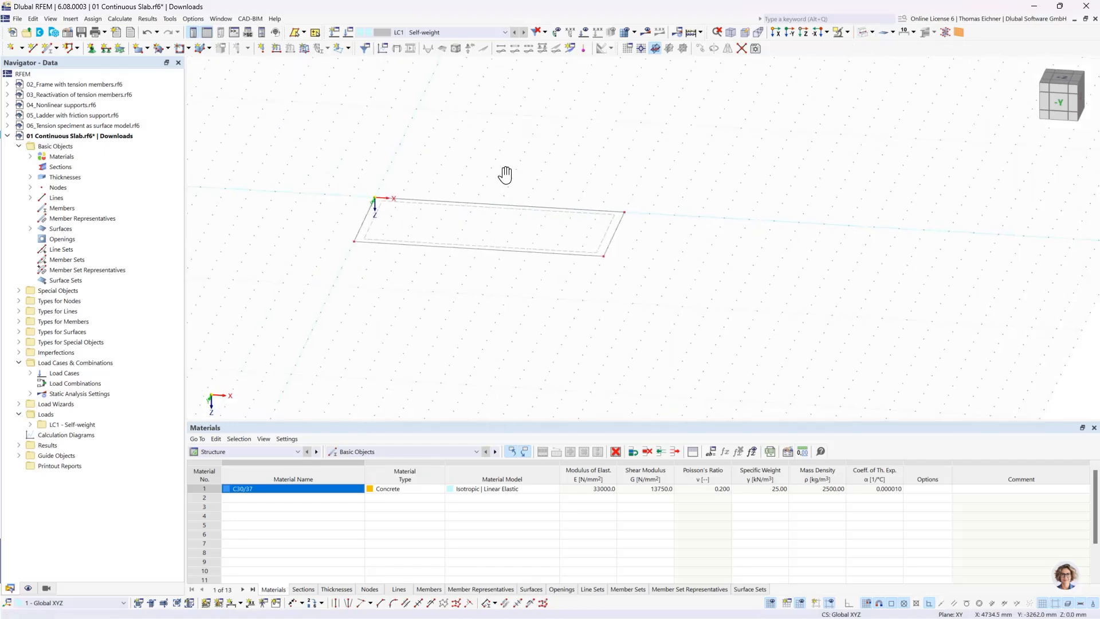
{"action": "scroll", "coordinate": [507, 179], "scroll_direction": "up", "scroll_amount": 2}
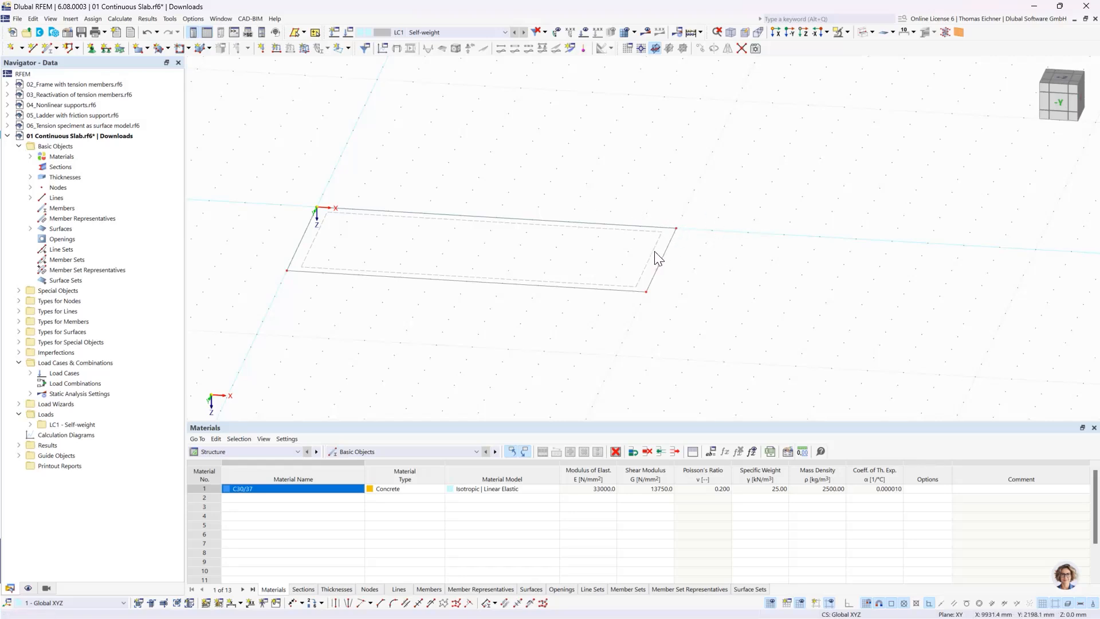
{"action": "scroll", "coordinate": [652, 255], "scroll_direction": "up", "scroll_amount": 2}
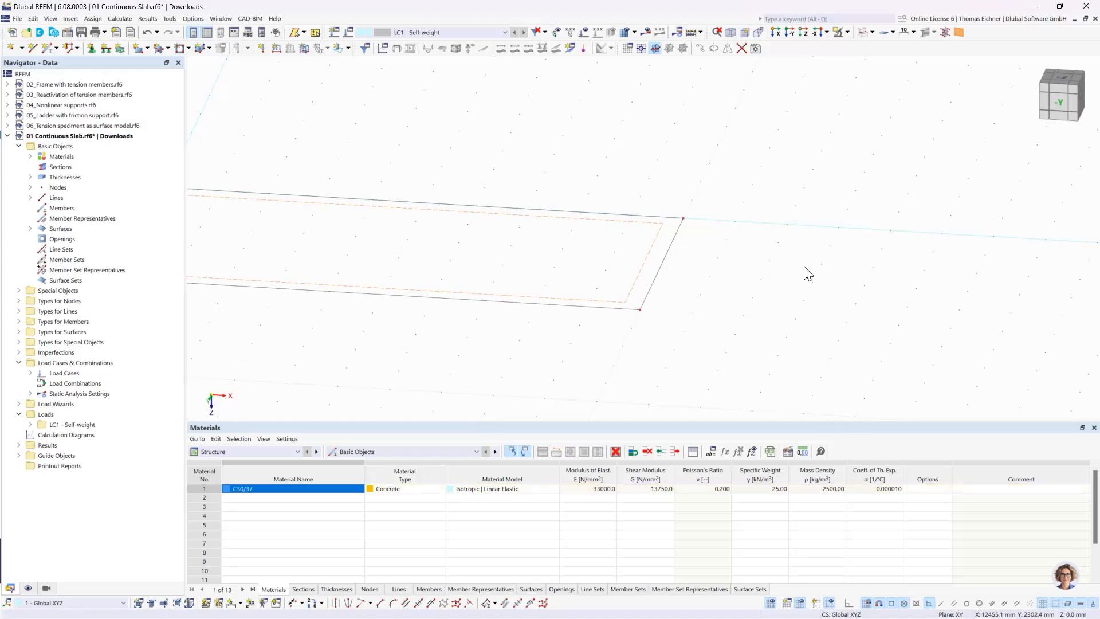
Review the slab surface's stiffness, thickness and material settings and close them without changes.
{"action": "double_click", "coordinate": [630, 295]}
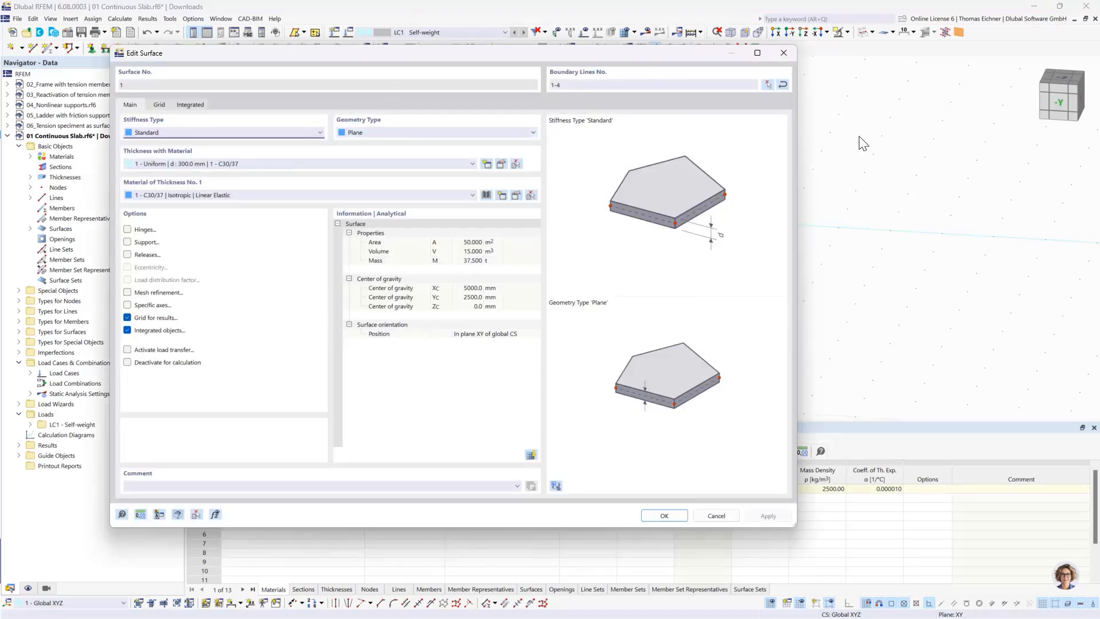
{"action": "left_click", "coordinate": [783, 53]}
{"action": "scroll", "coordinate": [583, 232], "scroll_direction": "down", "scroll_amount": 3}
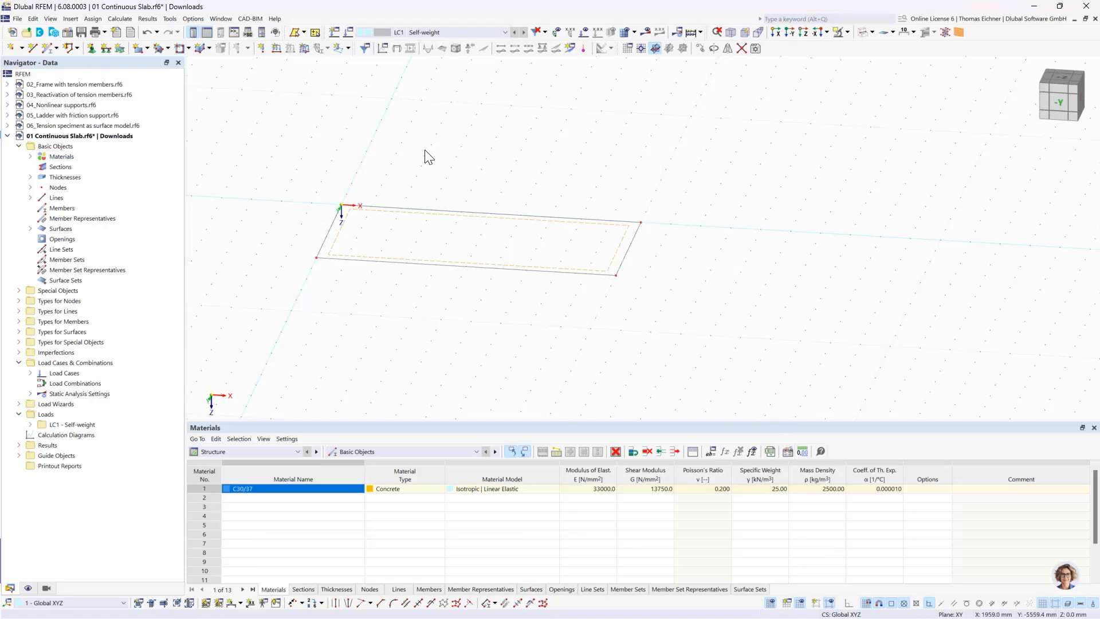
Review the material, thickness and surface entries of the slab in the model's data tree.
{"action": "left_click", "coordinate": [31, 156]}
{"action": "left_click", "coordinate": [61, 166]}
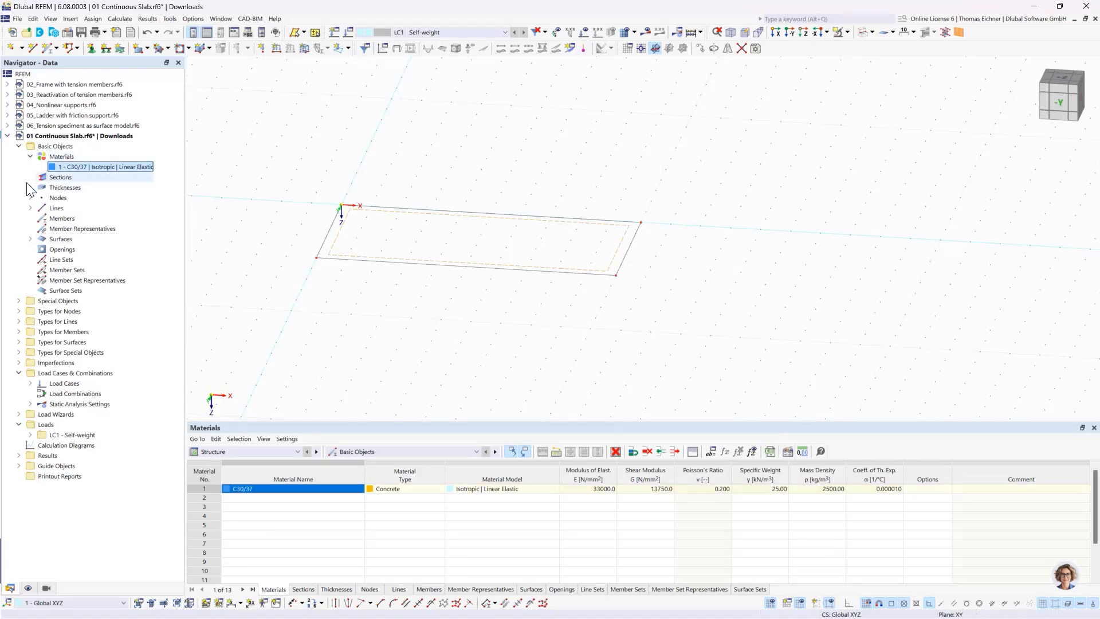
{"action": "left_click", "coordinate": [31, 188]}
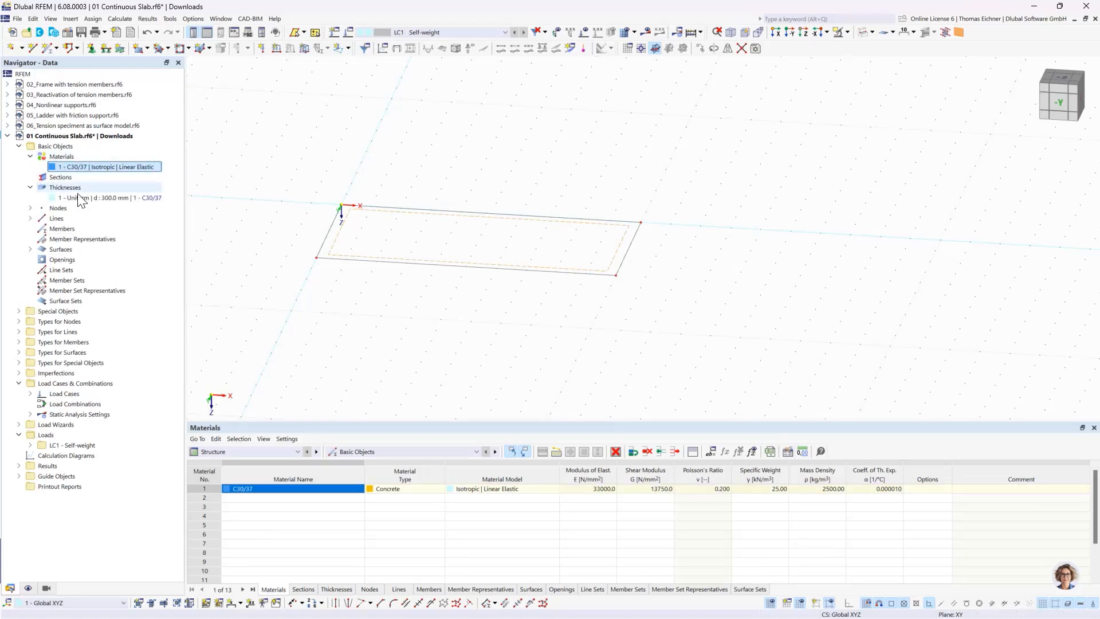
{"action": "left_click", "coordinate": [31, 249]}
{"action": "left_click", "coordinate": [115, 259]}
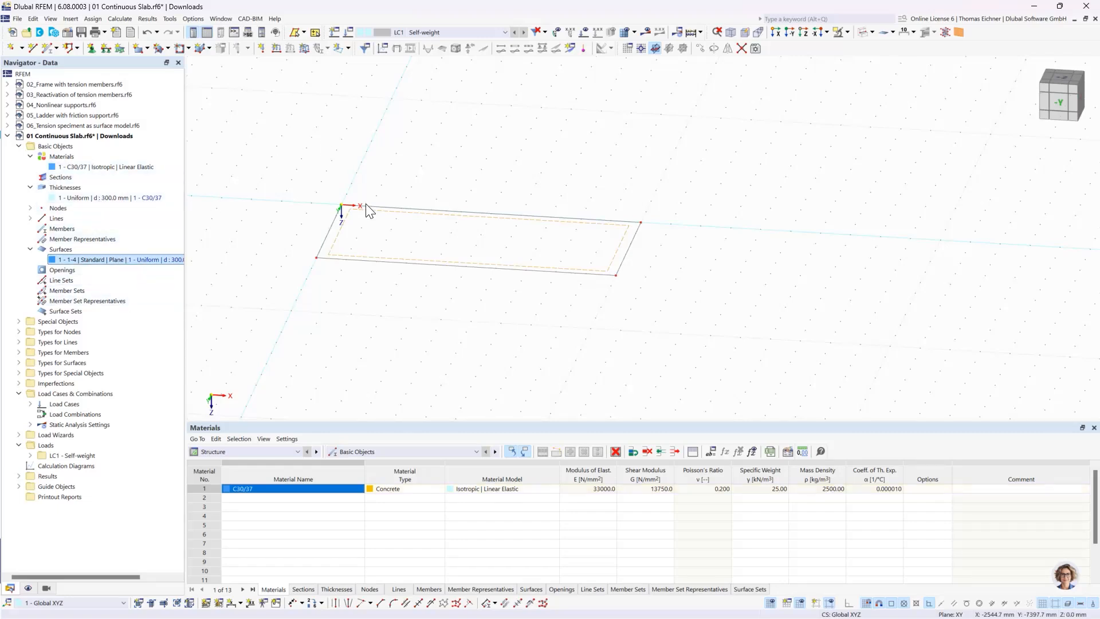
{"action": "middle_click_drag", "start_coordinate": [543, 133], "coordinate": [525, 126]}
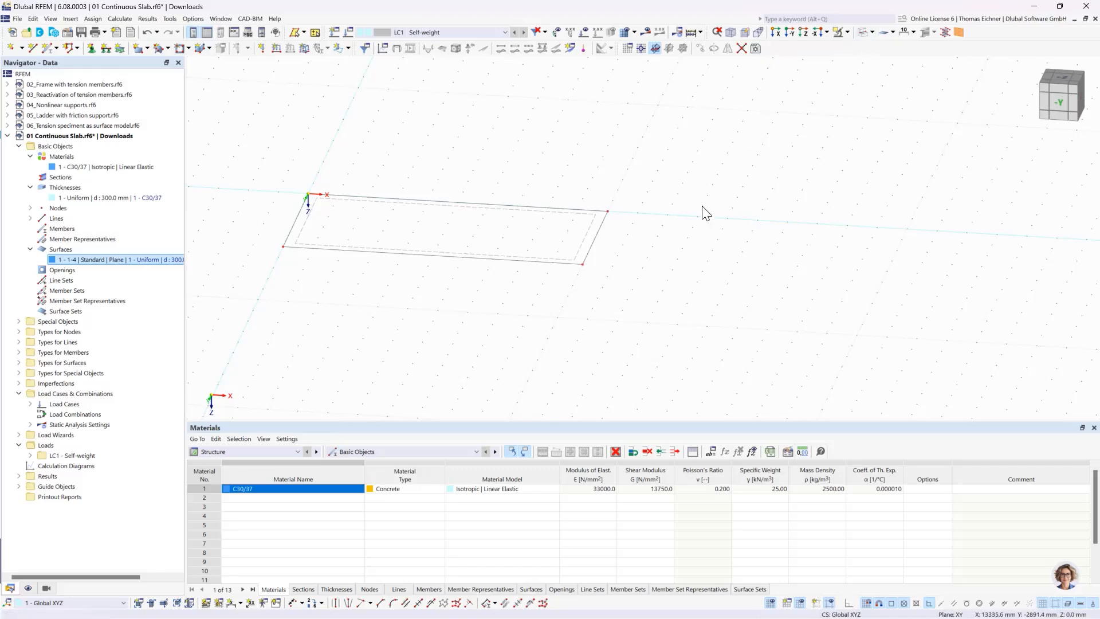
Display the model as solid and hide the lines among the basic objects.
{"action": "left_click", "coordinate": [862, 35]}
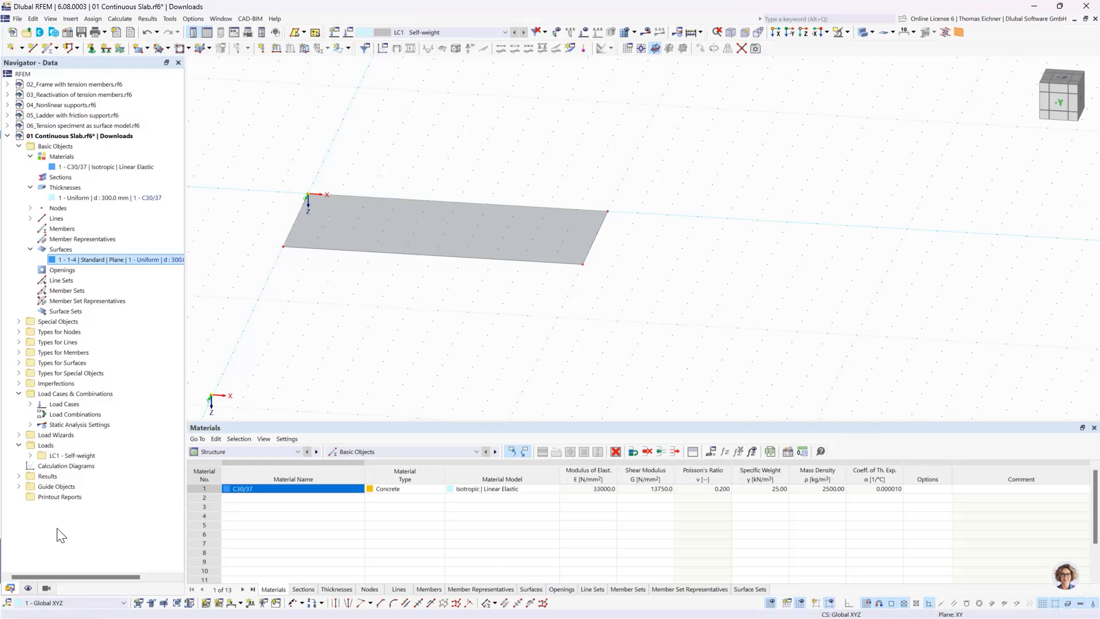
{"action": "left_click", "coordinate": [28, 587]}
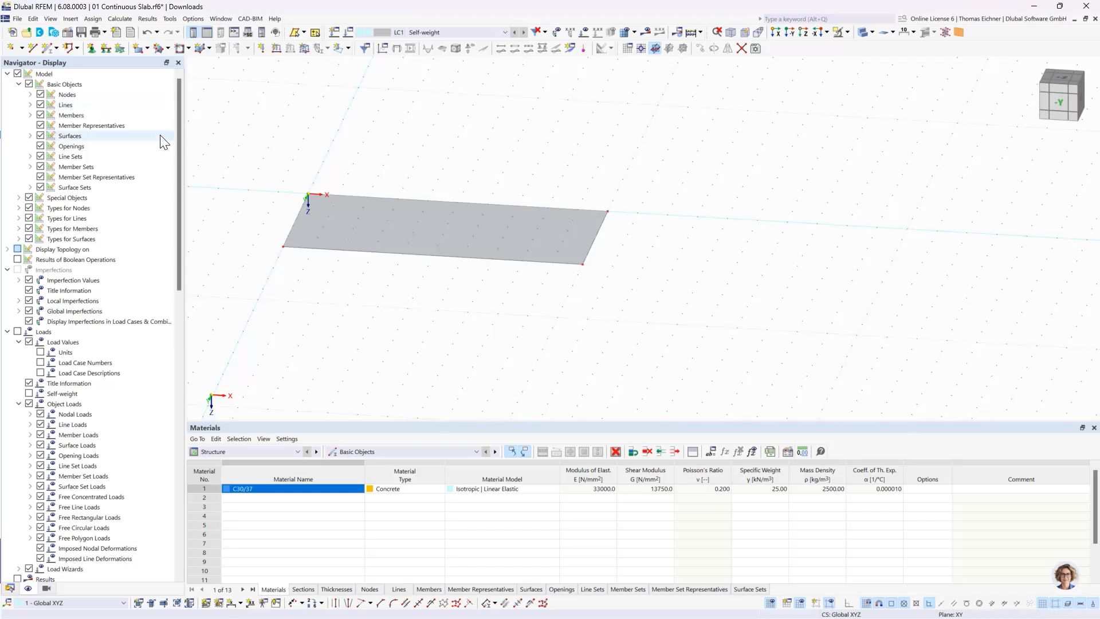
{"action": "left_click", "coordinate": [41, 105]}
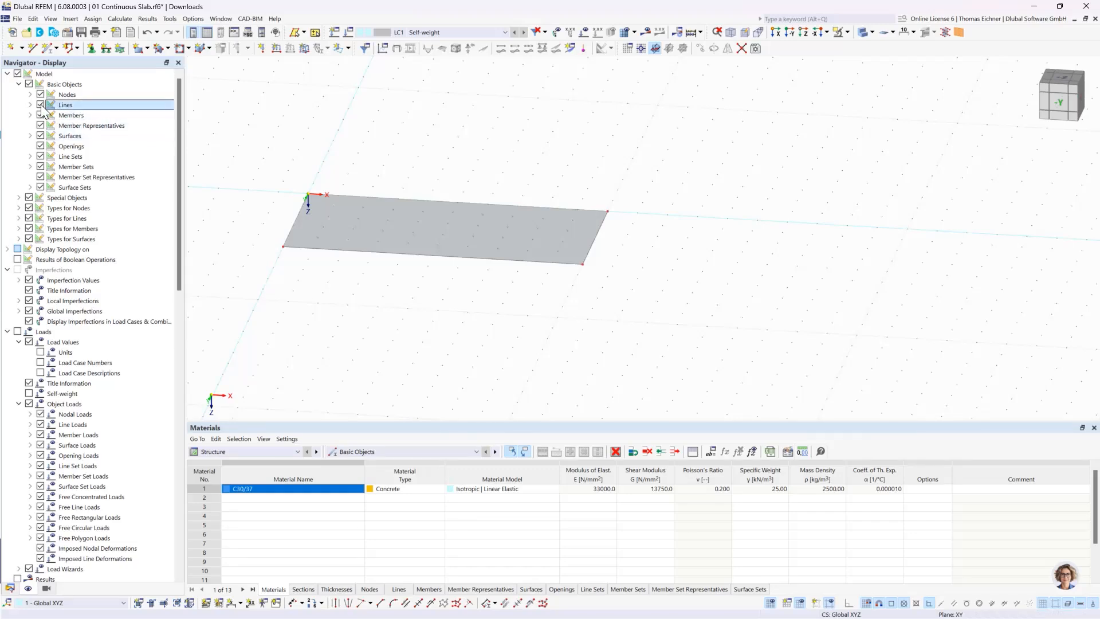
{"action": "scroll", "coordinate": [290, 212], "scroll_direction": "up", "scroll_amount": 3}
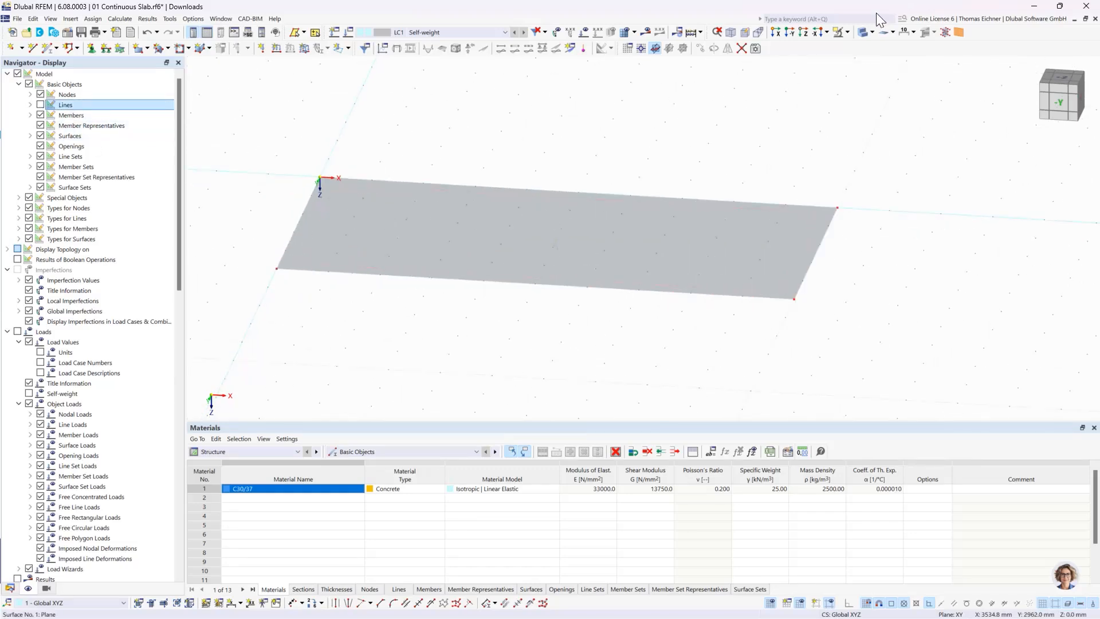
Return the model to transparent display and toggle the visibility of lines, leaving them shown.
{"action": "left_click", "coordinate": [863, 33]}
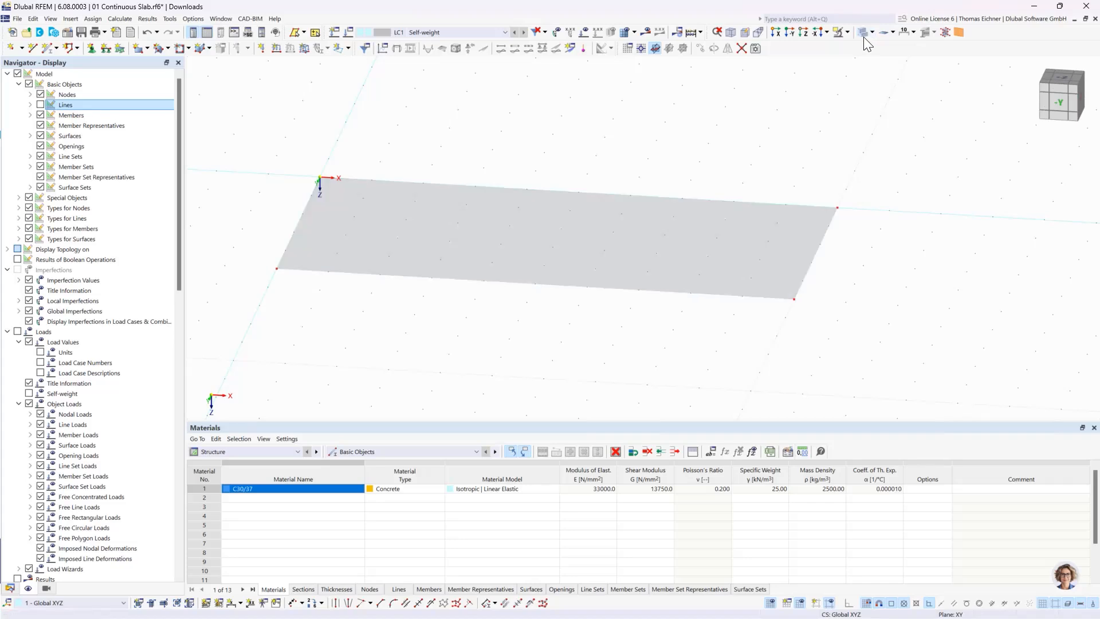
{"action": "scroll", "coordinate": [298, 252], "scroll_direction": "up", "scroll_amount": 1}
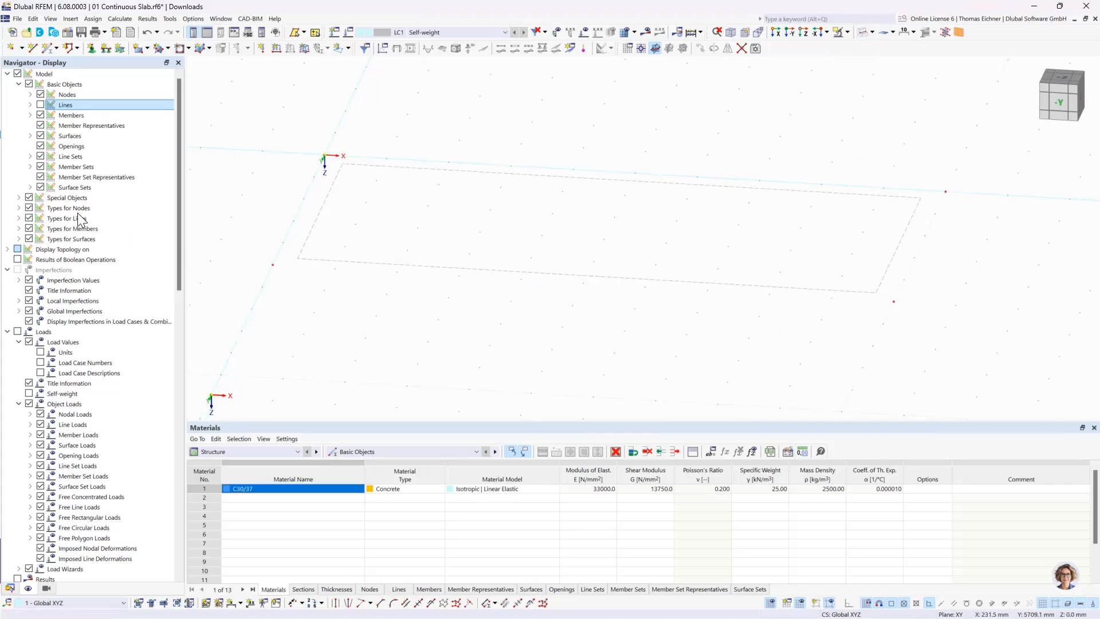
{"action": "left_click", "coordinate": [40, 105]}
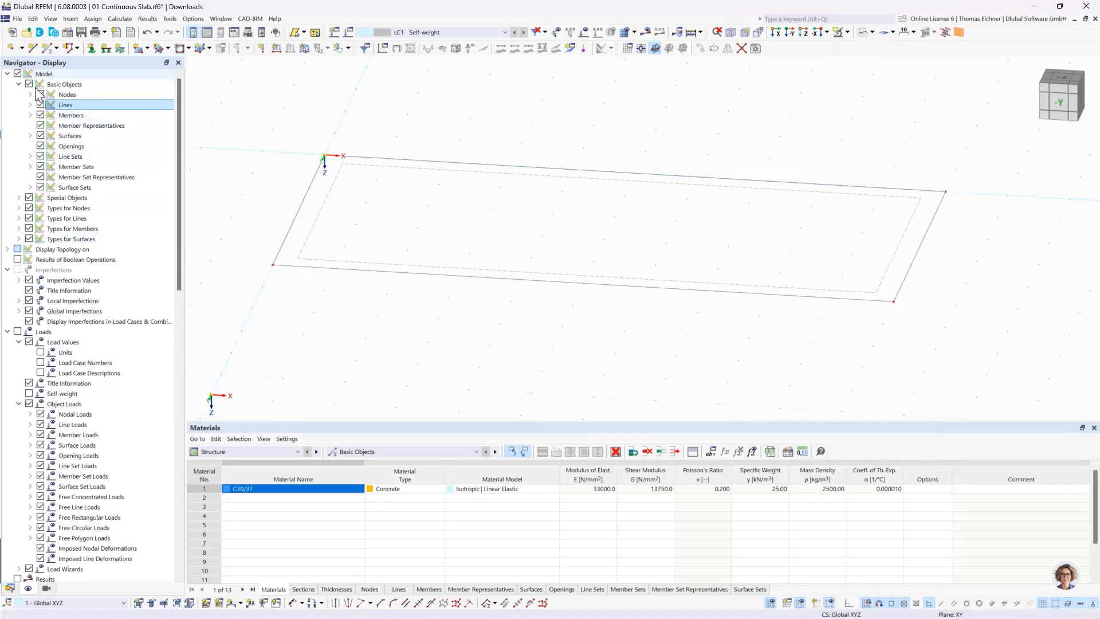
{"action": "left_click", "coordinate": [40, 105]}
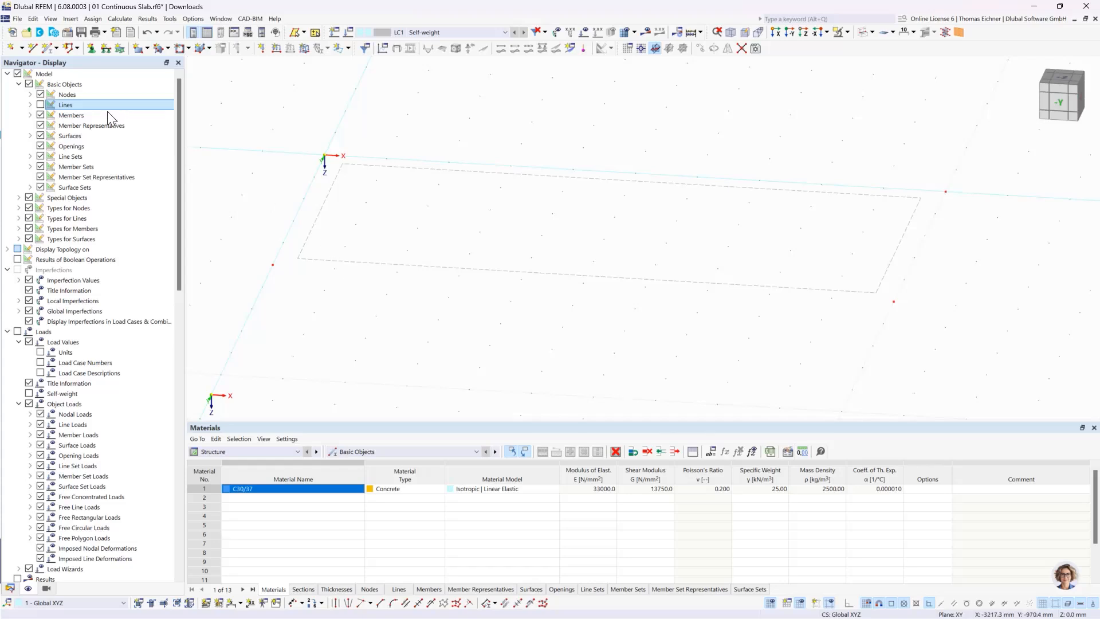
{"action": "left_click", "coordinate": [40, 105]}
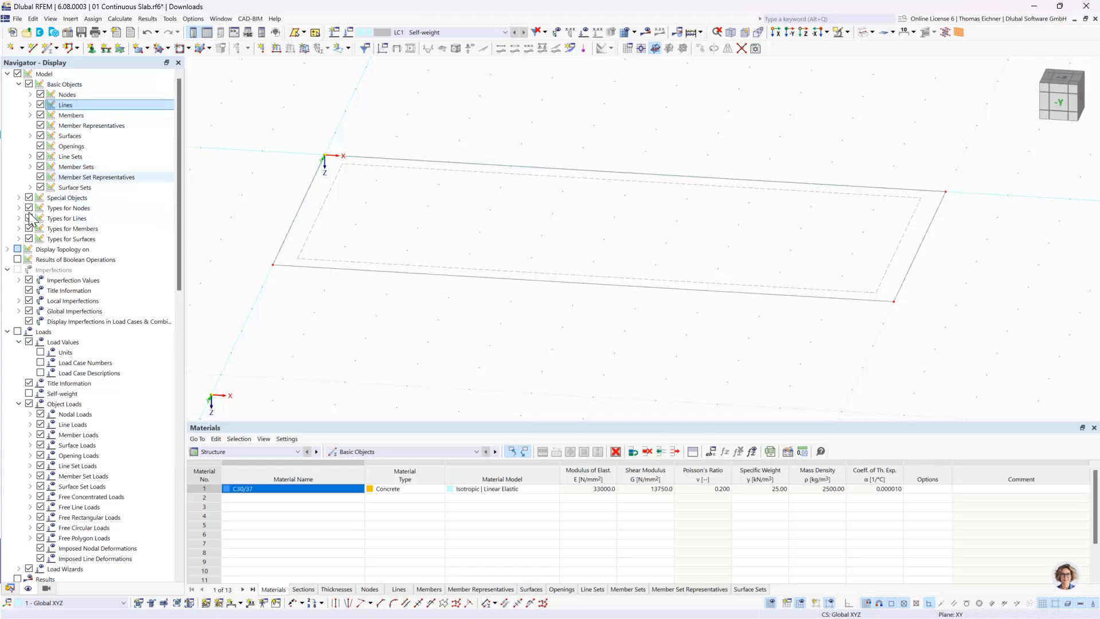
{"action": "scroll", "coordinate": [180, 222], "scroll_direction": "down", "scroll_amount": 1}
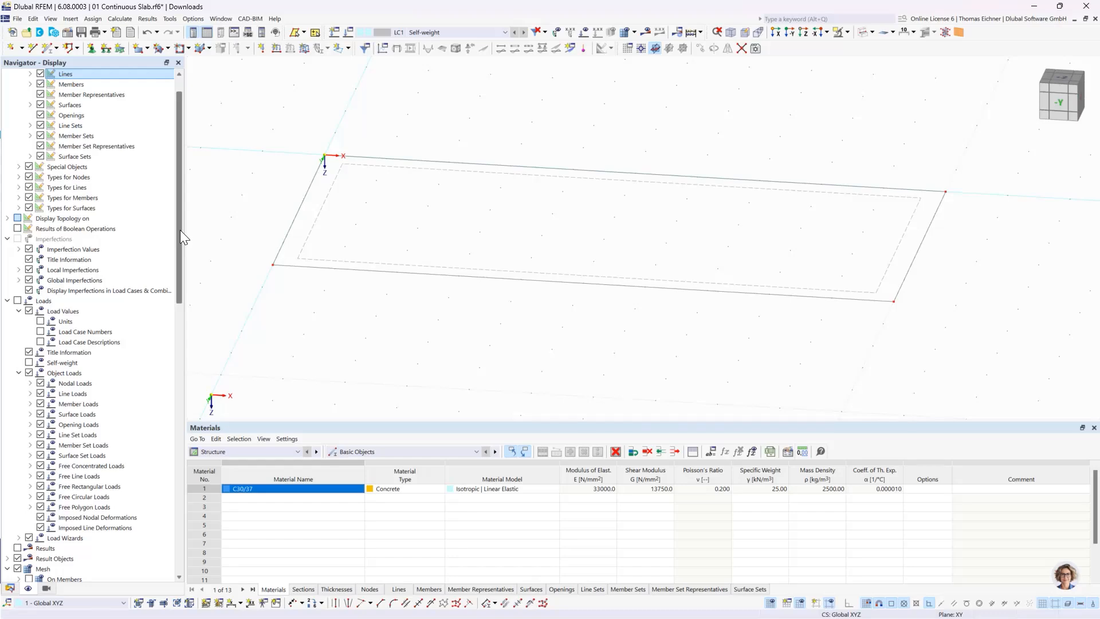
Display the model as solid and expand the rendering options for solid-model surfaces.
{"action": "left_click", "coordinate": [863, 33]}
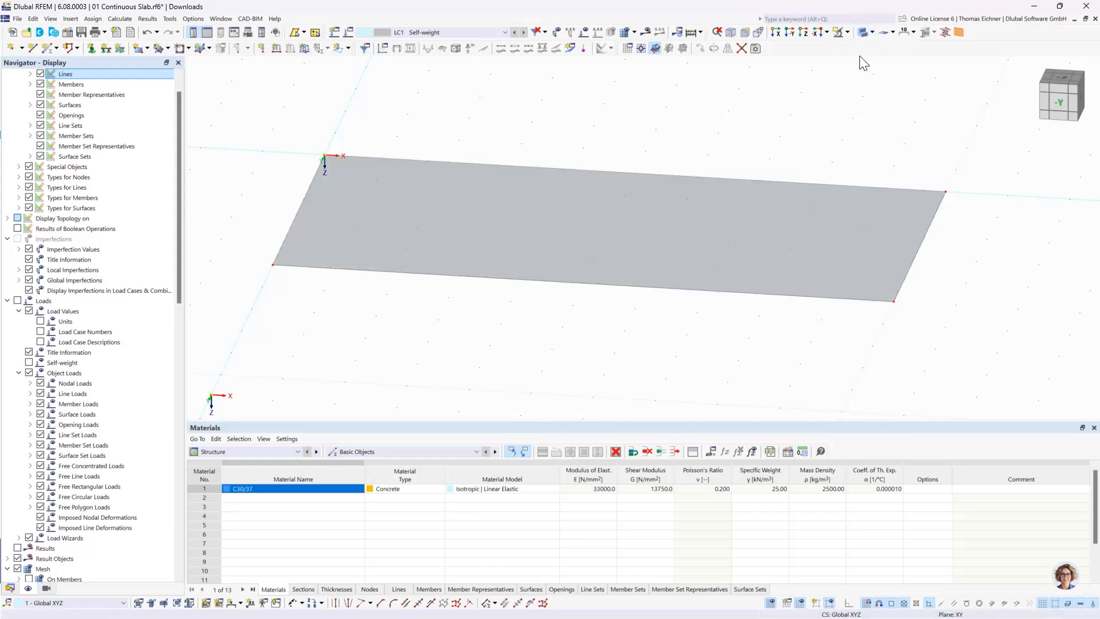
{"action": "left_click_drag", "start_coordinate": [177, 179], "coordinate": [176, 507]}
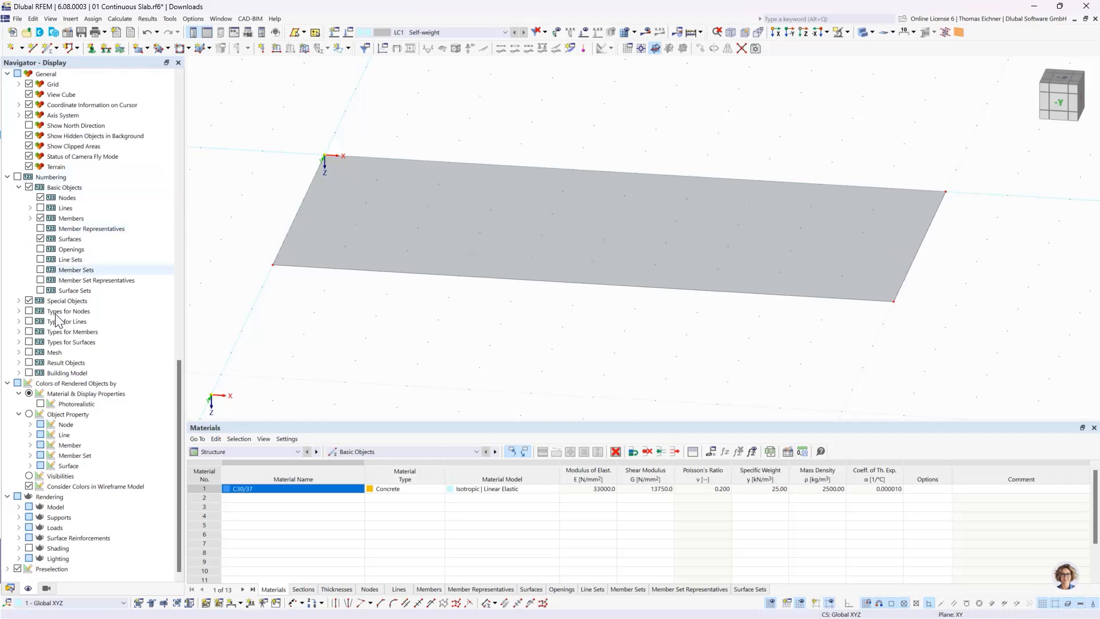
{"action": "left_click", "coordinate": [48, 498]}
{"action": "left_click", "coordinate": [56, 507]}
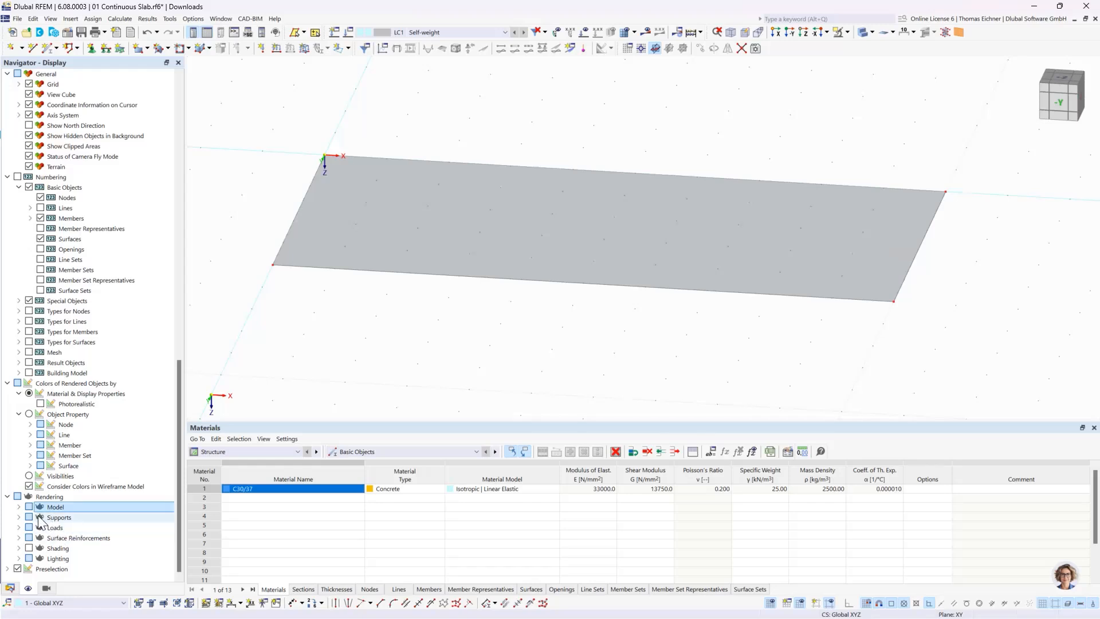
{"action": "left_click", "coordinate": [19, 507]}
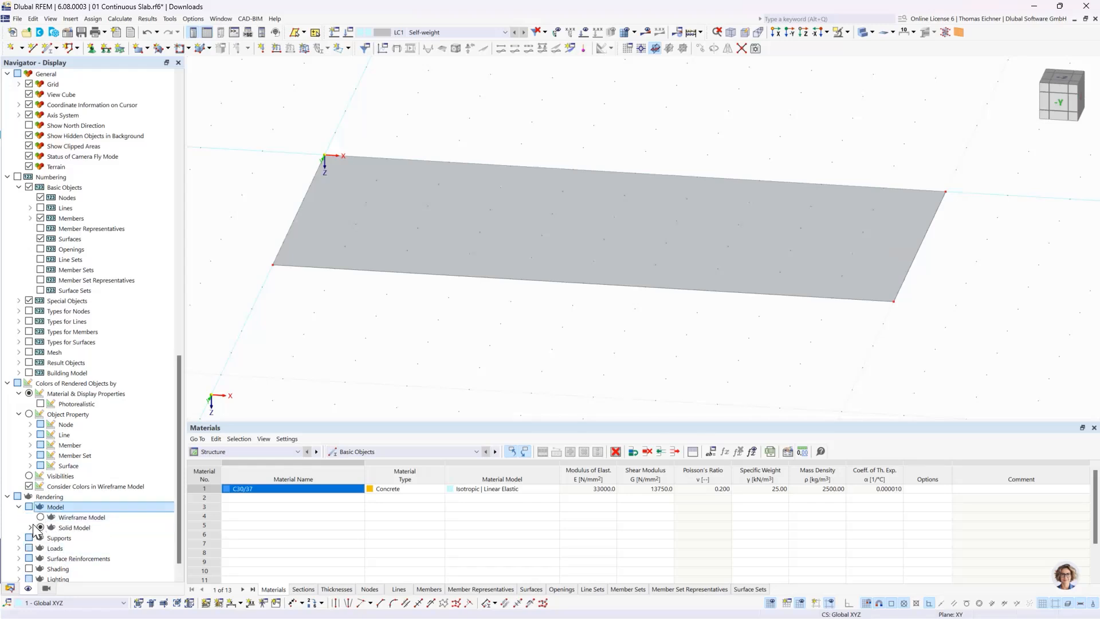
{"action": "left_click", "coordinate": [29, 527]}
{"action": "left_click", "coordinate": [74, 527]}
{"action": "scroll", "coordinate": [79, 535], "scroll_direction": "down", "scroll_amount": 1}
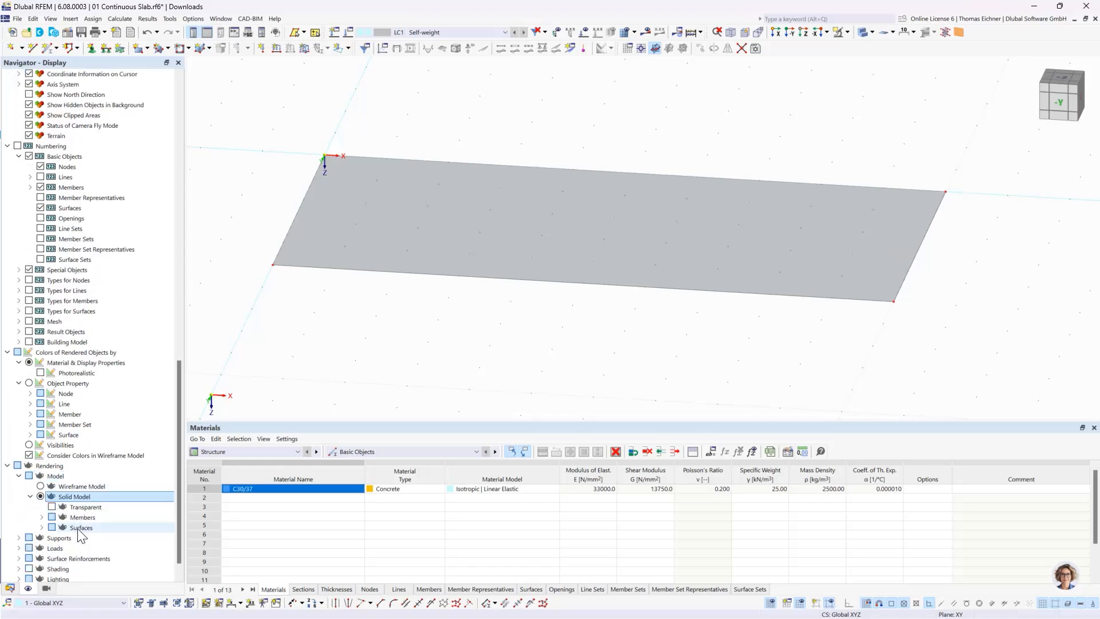
{"action": "left_click", "coordinate": [41, 527]}
{"action": "scroll", "coordinate": [67, 502], "scroll_direction": "down", "scroll_amount": 2}
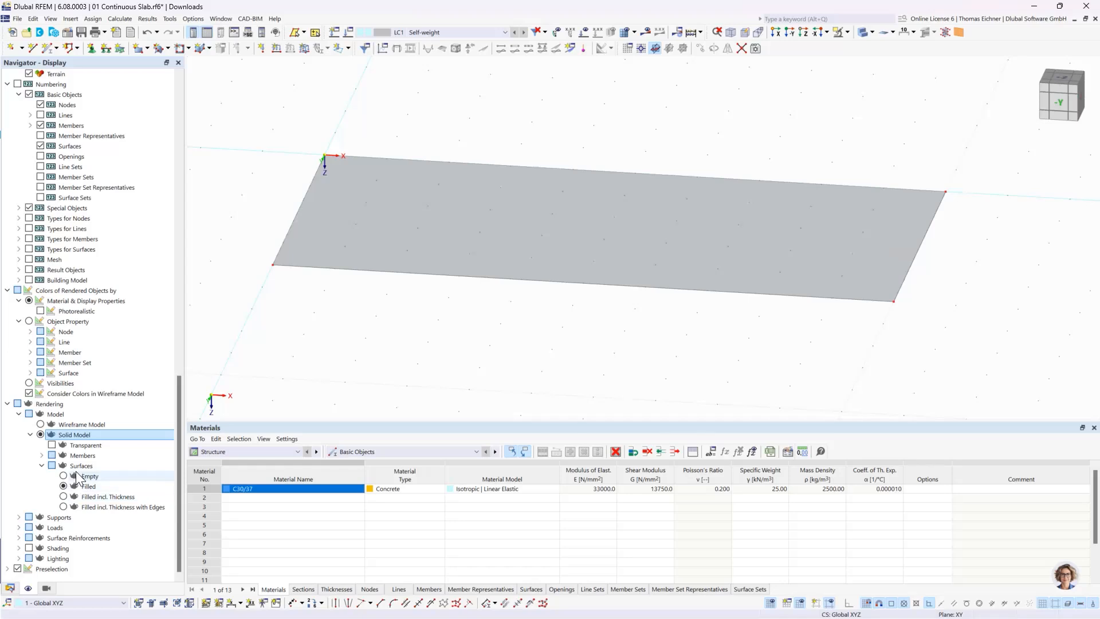
{"action": "left_click", "coordinate": [80, 467]}
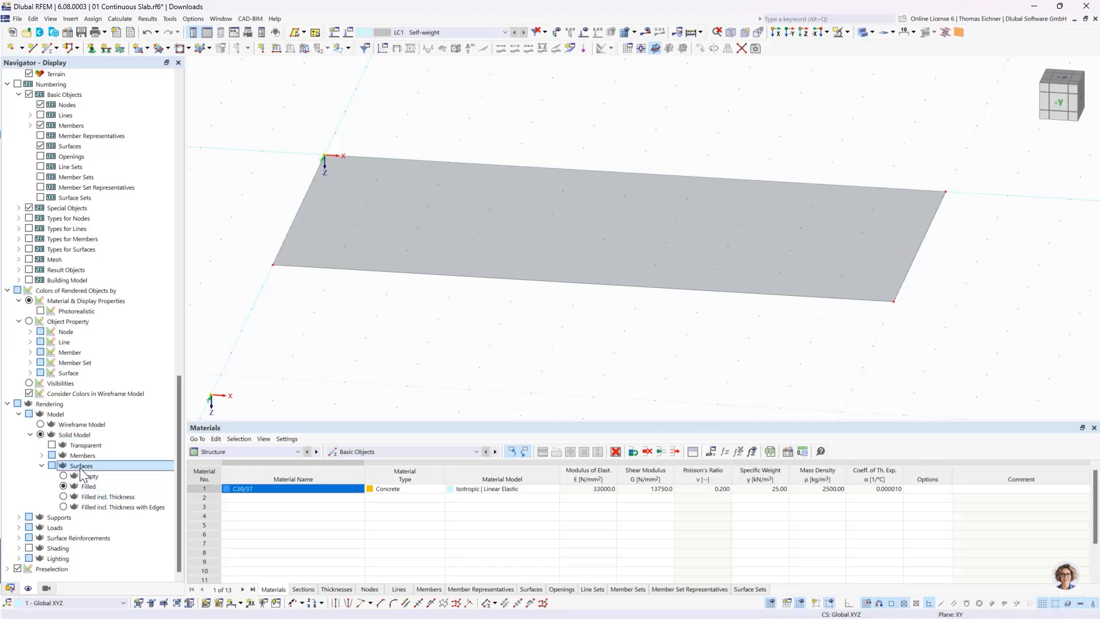
Compare surface rendering with Filled incl. Thickness, restore Filled, and return to the model's data tree.
{"action": "left_click", "coordinate": [64, 496]}
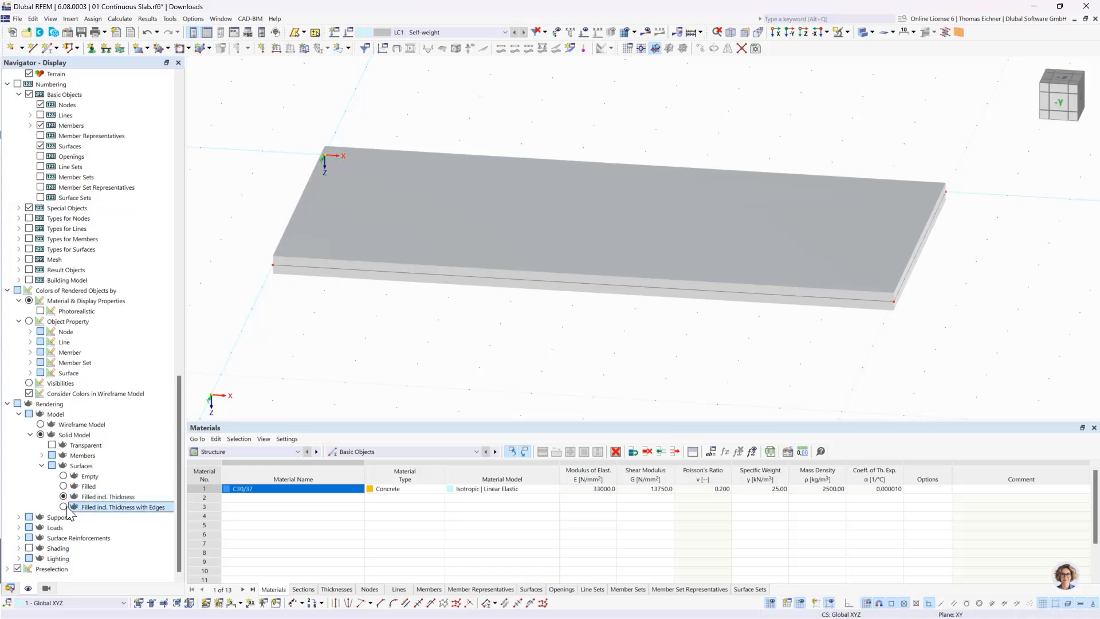
{"action": "left_click", "coordinate": [94, 506]}
{"action": "left_click", "coordinate": [92, 496]}
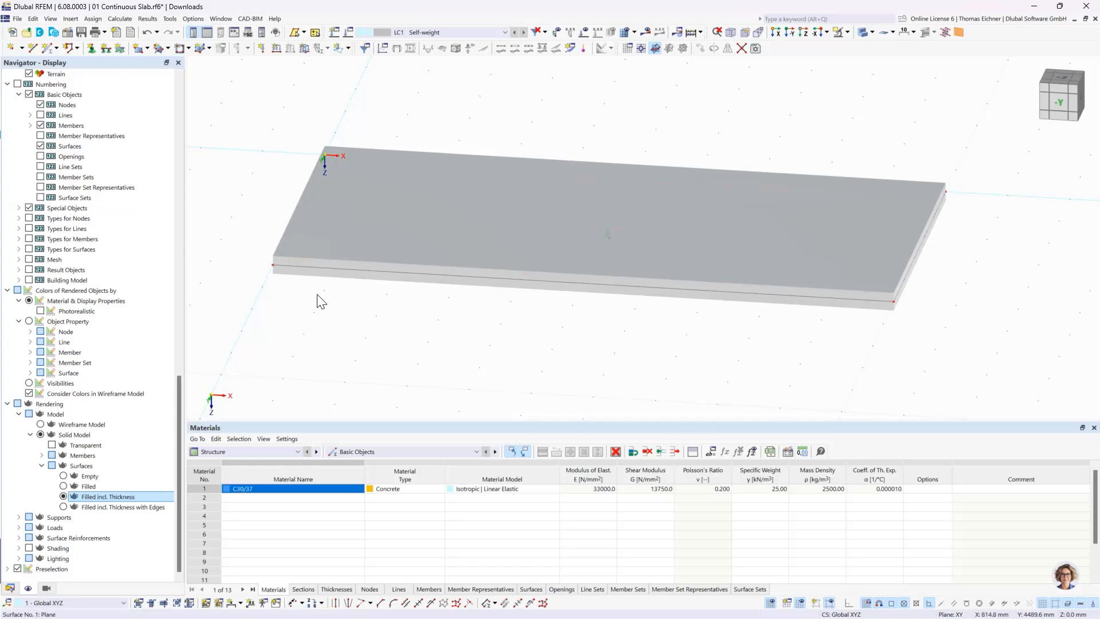
{"action": "left_click", "coordinate": [64, 486]}
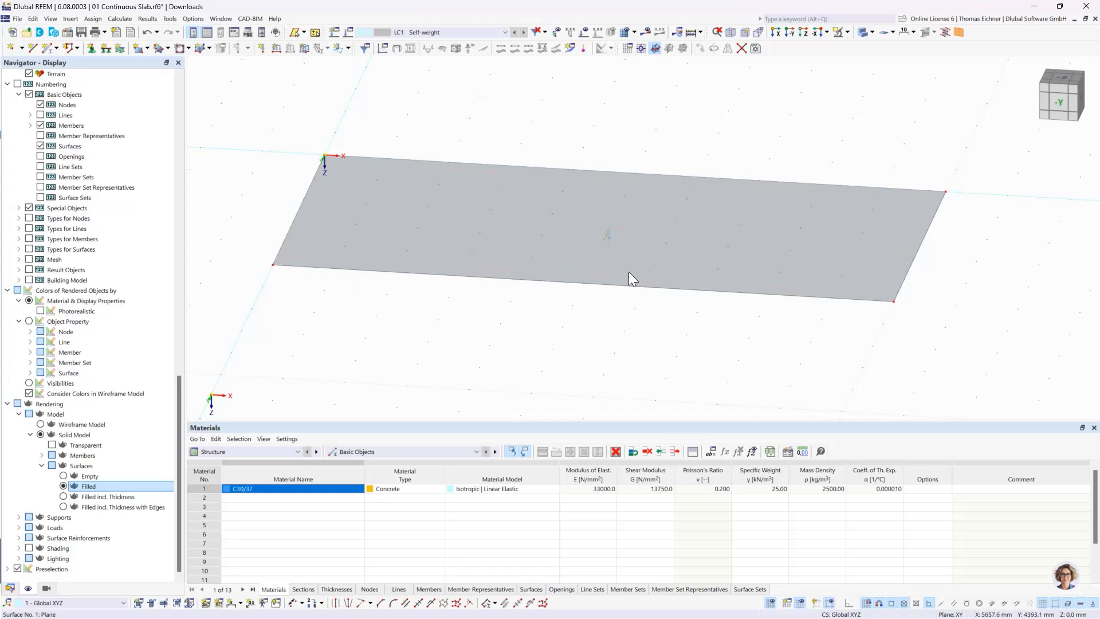
{"action": "mouse_move", "coordinate": [628, 271]}
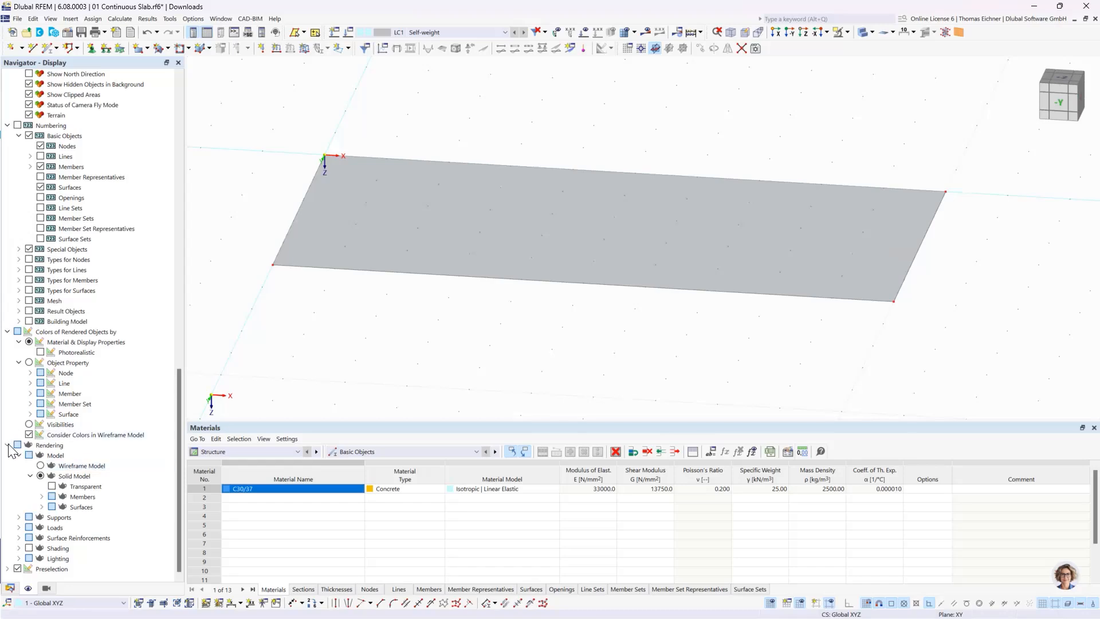
{"action": "left_click", "coordinate": [8, 445]}
{"action": "left_click", "coordinate": [9, 588]}
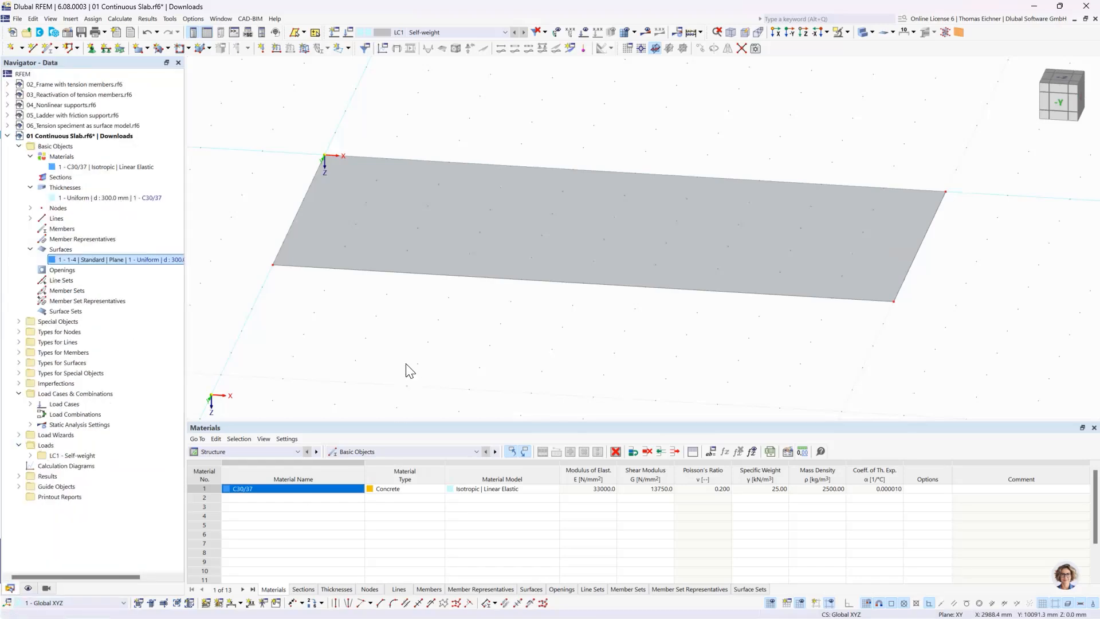
Draw a single line across the slab's midspan from X 5000, Y 0 mm to X 5000, Y 5000 mm.
{"action": "scroll", "coordinate": [407, 372], "scroll_direction": "down", "scroll_amount": 4}
{"action": "middle_click_drag", "start_coordinate": [419, 396], "coordinate": [430, 399], "text": "ctrl"}
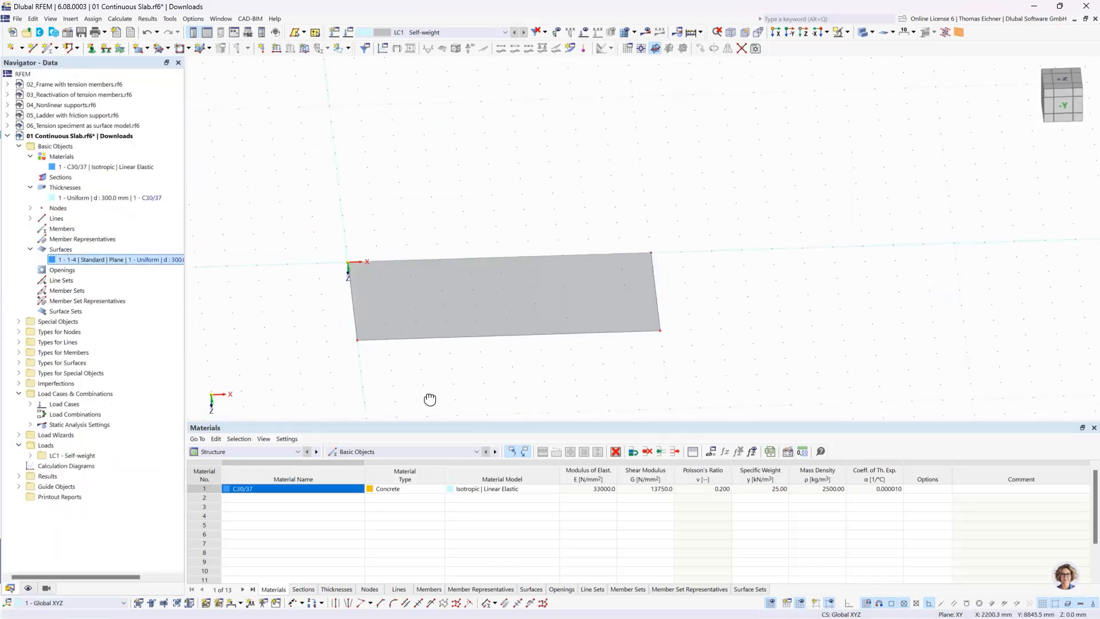
{"action": "middle_click_drag", "start_coordinate": [518, 375], "coordinate": [511, 345], "text": "ctrl"}
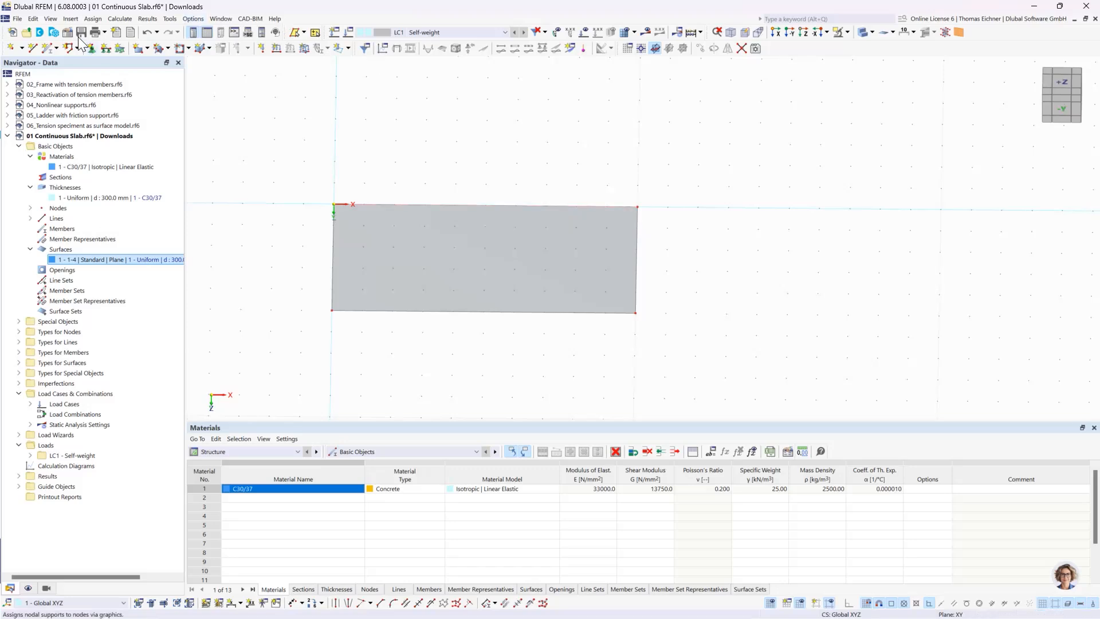
{"action": "left_click", "coordinate": [33, 49]}
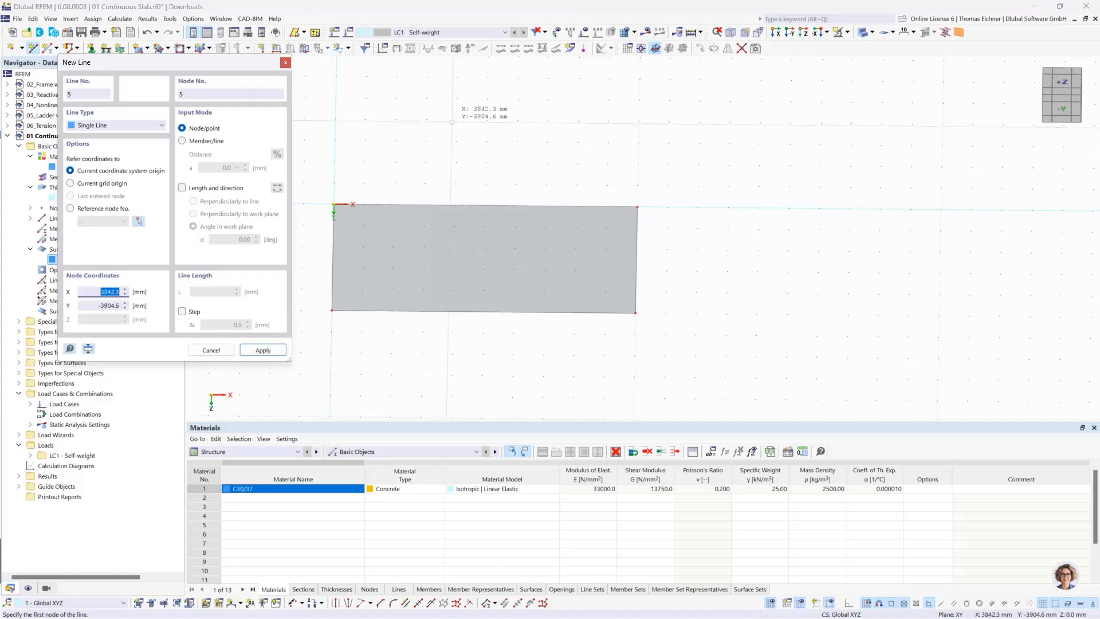
{"action": "left_click", "coordinate": [486, 205]}
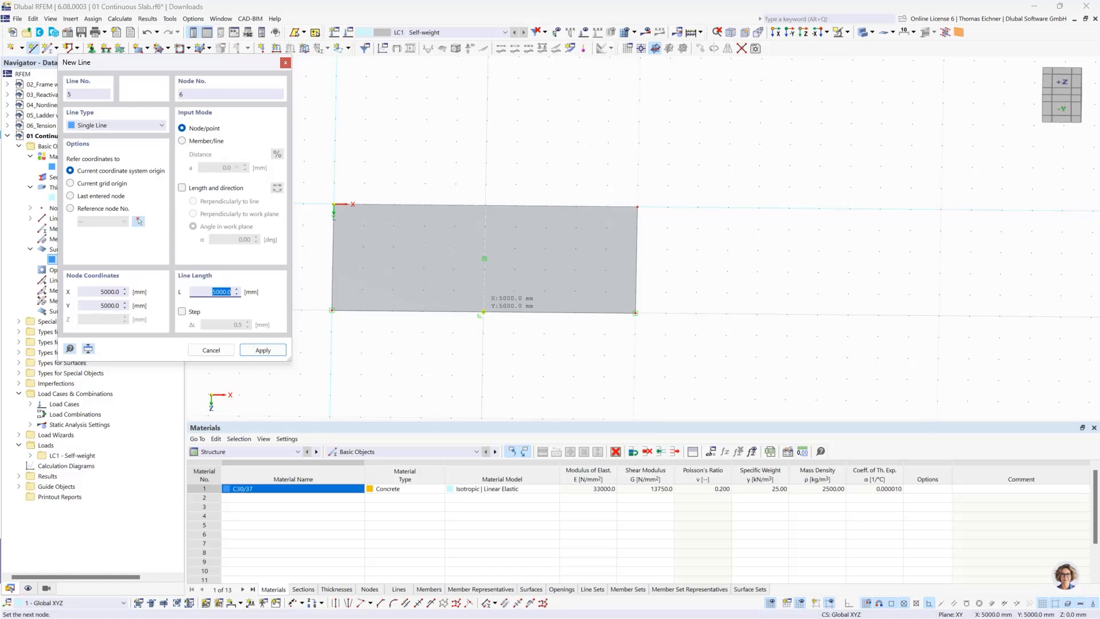
{"action": "left_click", "coordinate": [484, 312]}
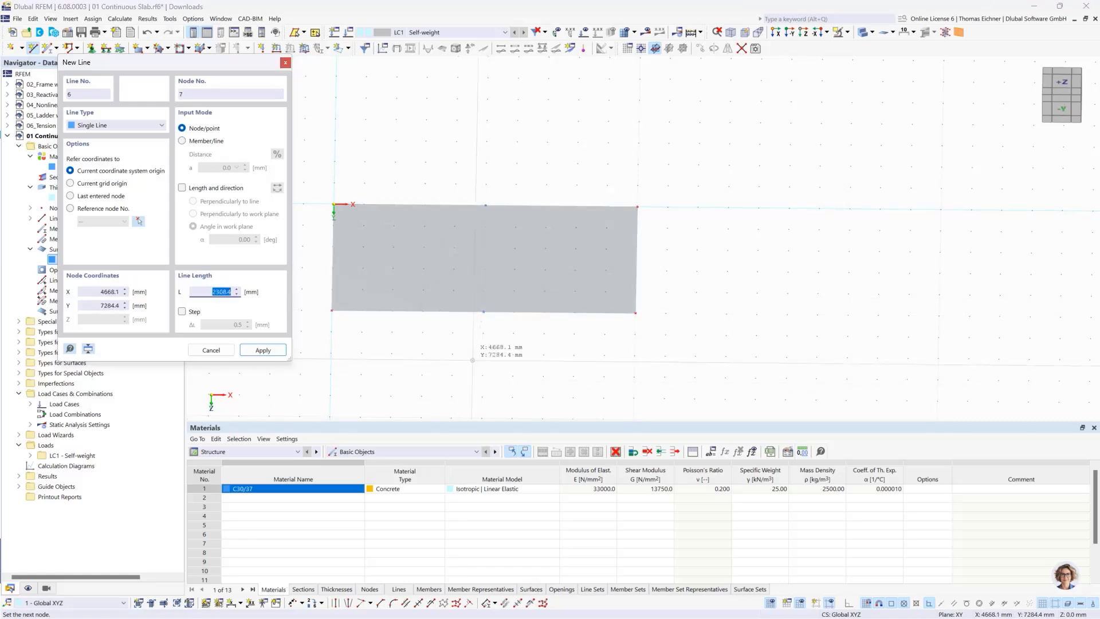
{"action": "right_click", "coordinate": [680, 296]}
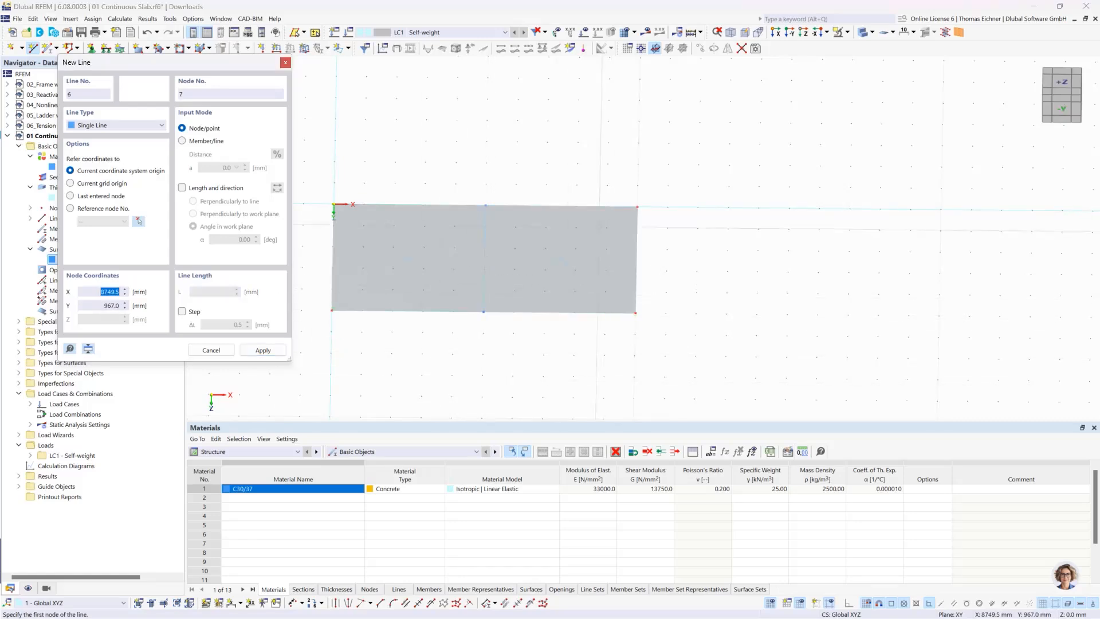
{"action": "key", "text": "Escape"}
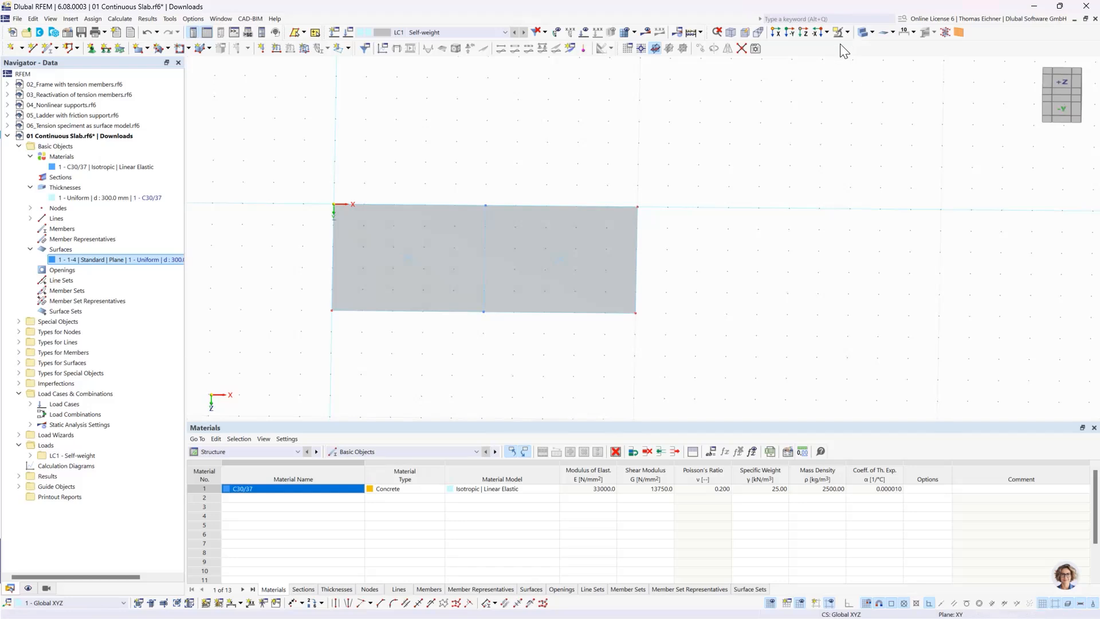
Switch the slab to an unfilled display and list the line support types available in the model.
{"action": "left_click", "coordinate": [862, 33]}
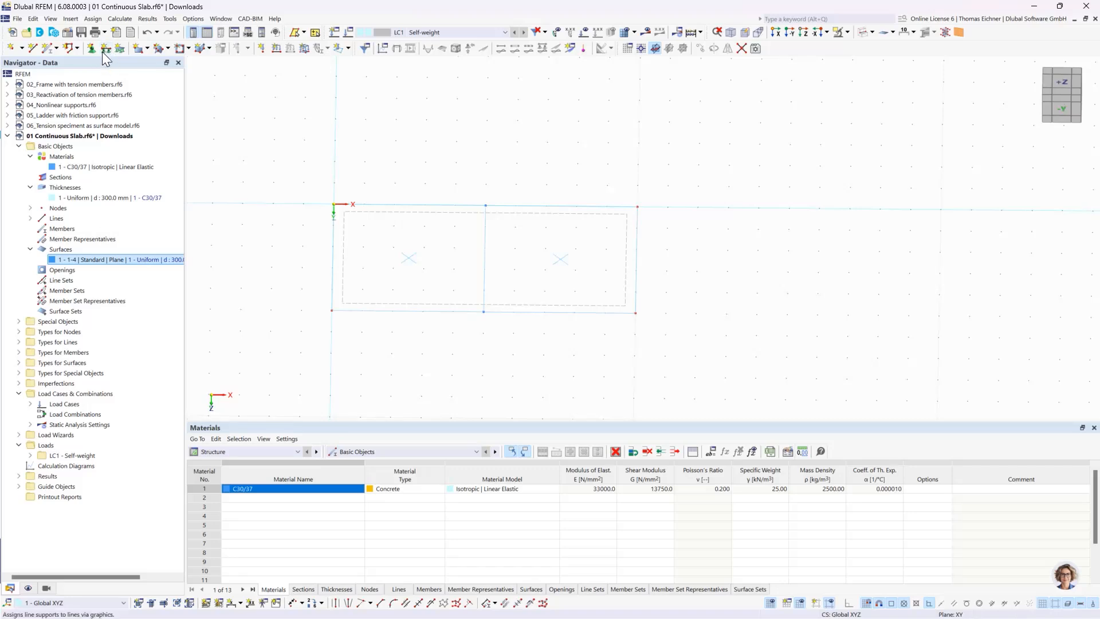
{"action": "left_click", "coordinate": [18, 343]}
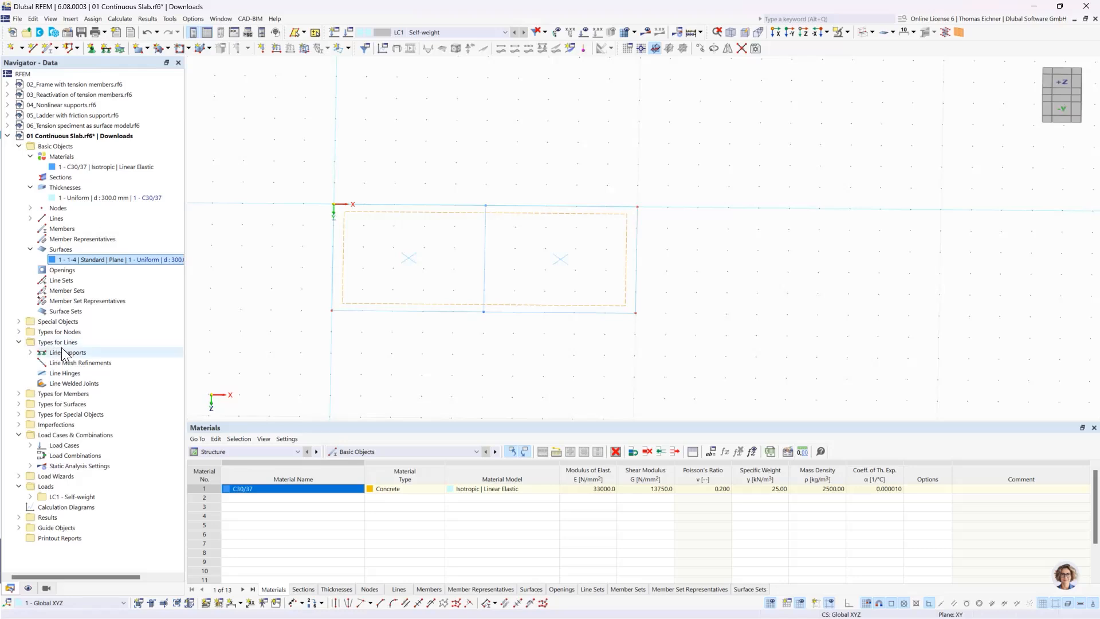
{"action": "left_click", "coordinate": [30, 352]}
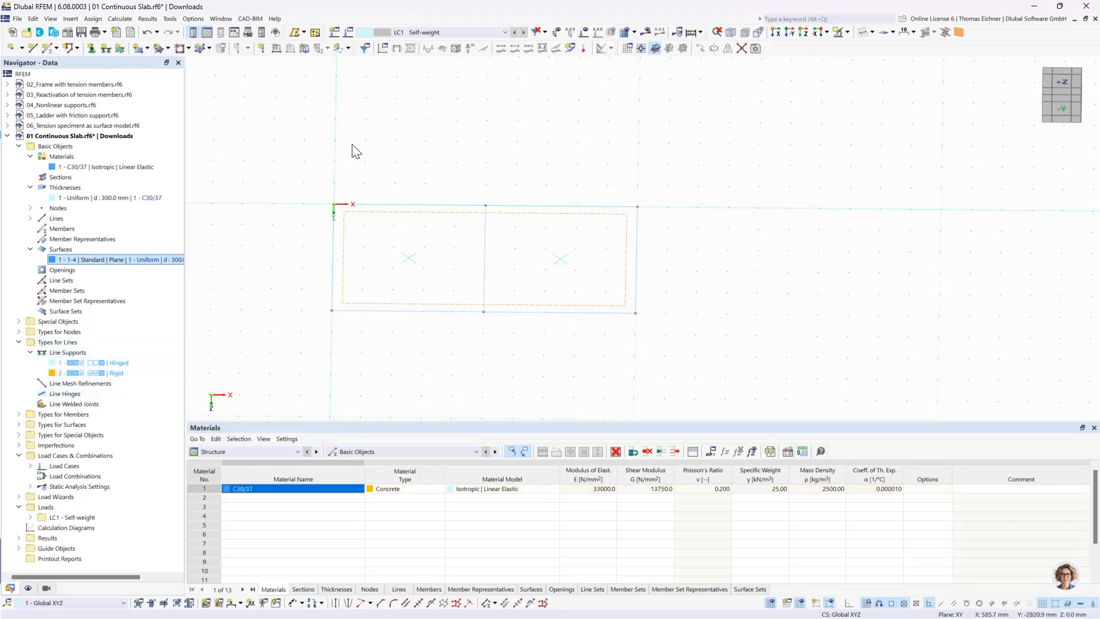
Review the Hinged line support's conditions and assign it to the slab's two short edges and midspan line.
{"action": "left_click", "coordinate": [104, 49]}
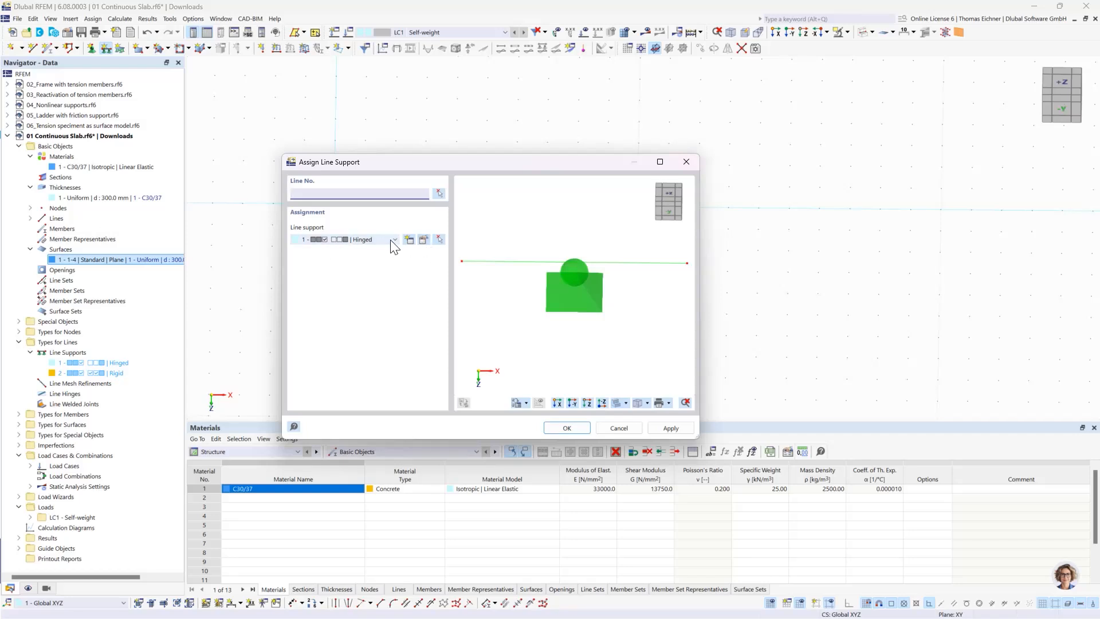
{"action": "left_click", "coordinate": [424, 239]}
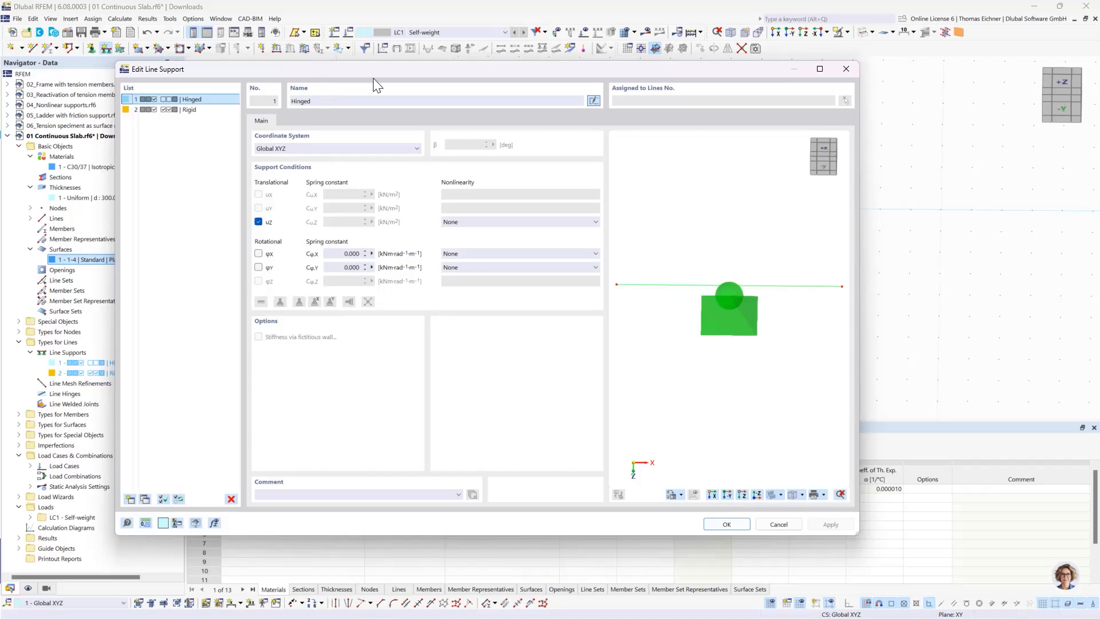
{"action": "left_click_drag", "start_coordinate": [373, 78], "coordinate": [667, 102]}
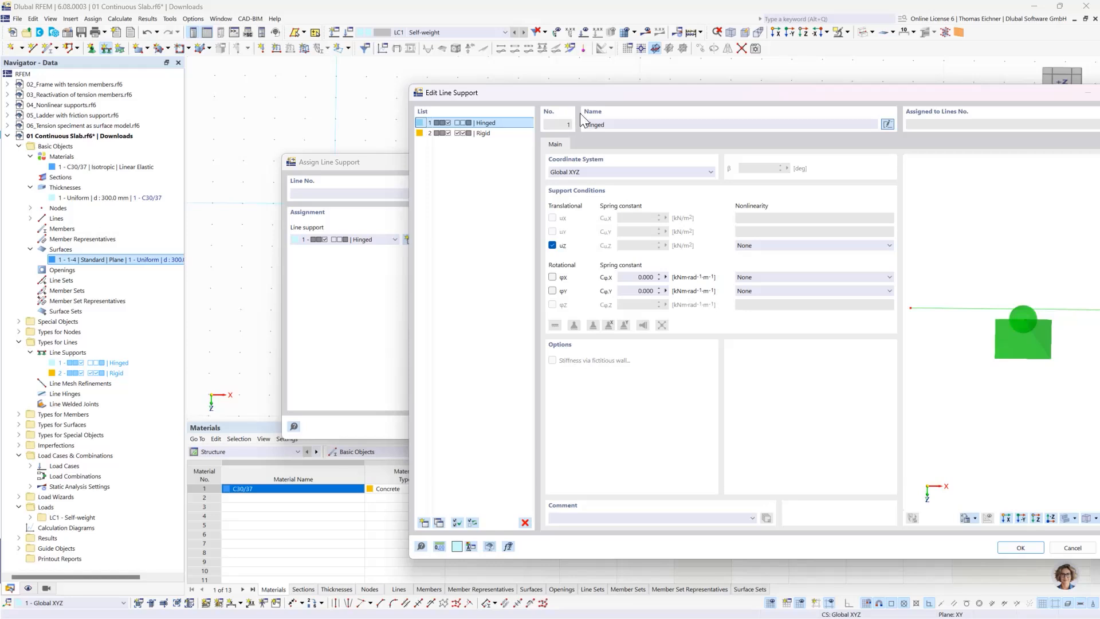
{"action": "left_click_drag", "start_coordinate": [569, 88], "coordinate": [316, 48]}
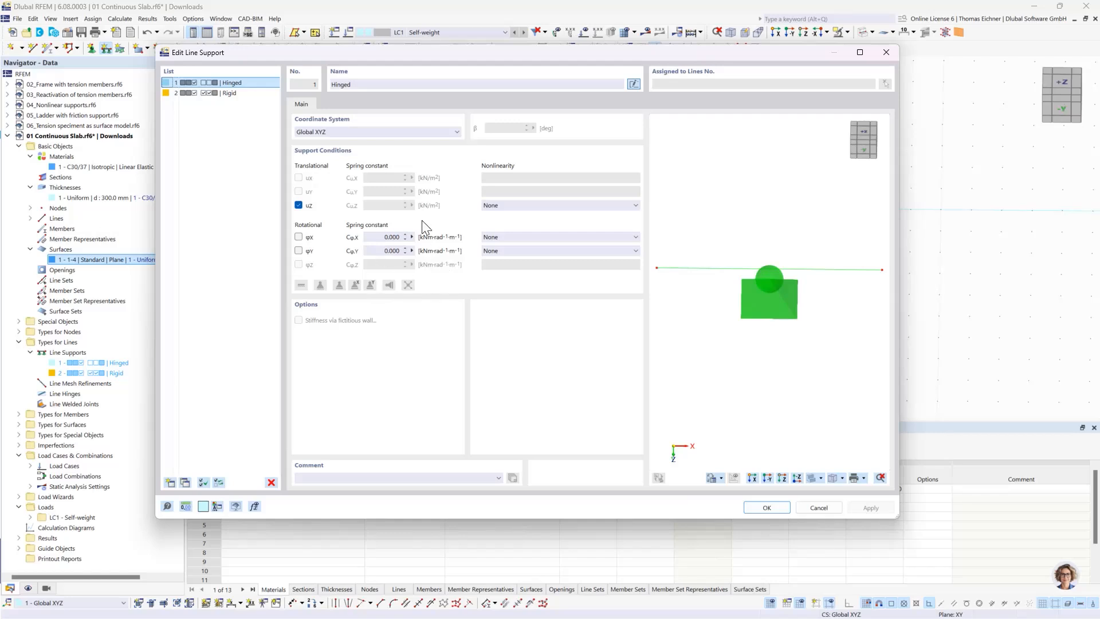
{"action": "left_click", "coordinate": [765, 508]}
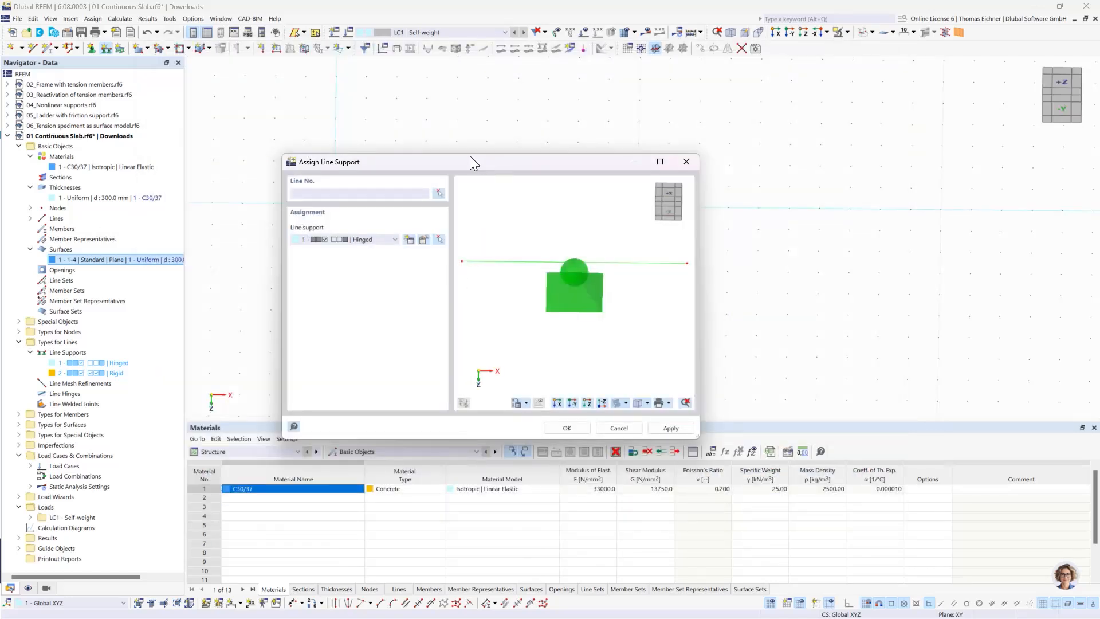
{"action": "left_click_drag", "start_coordinate": [471, 157], "coordinate": [247, 117]}
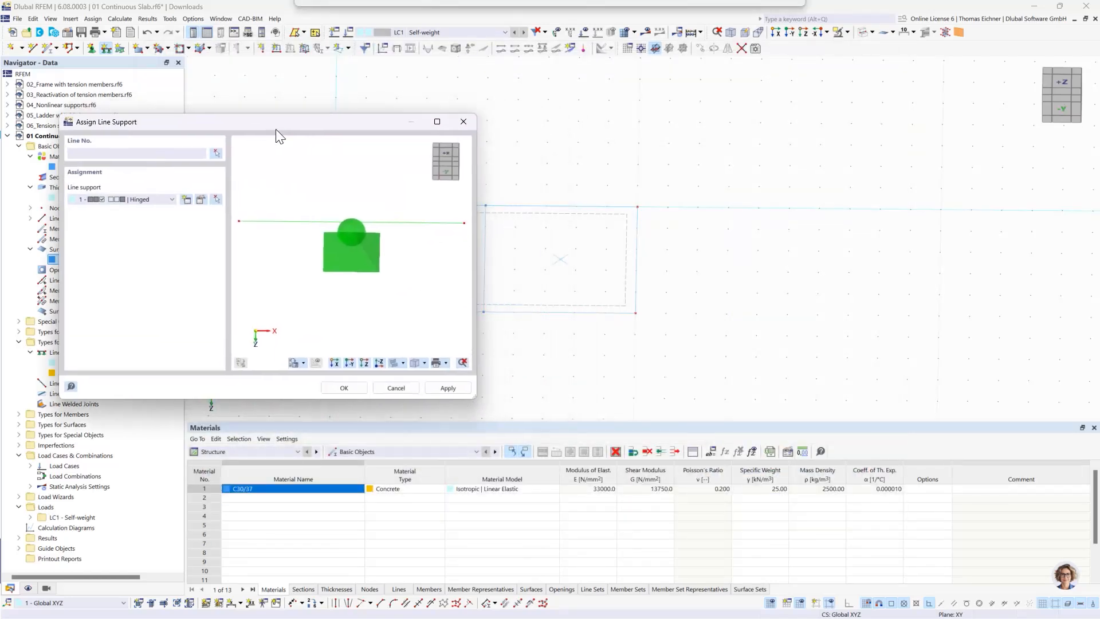
{"action": "left_click", "coordinate": [344, 388]}
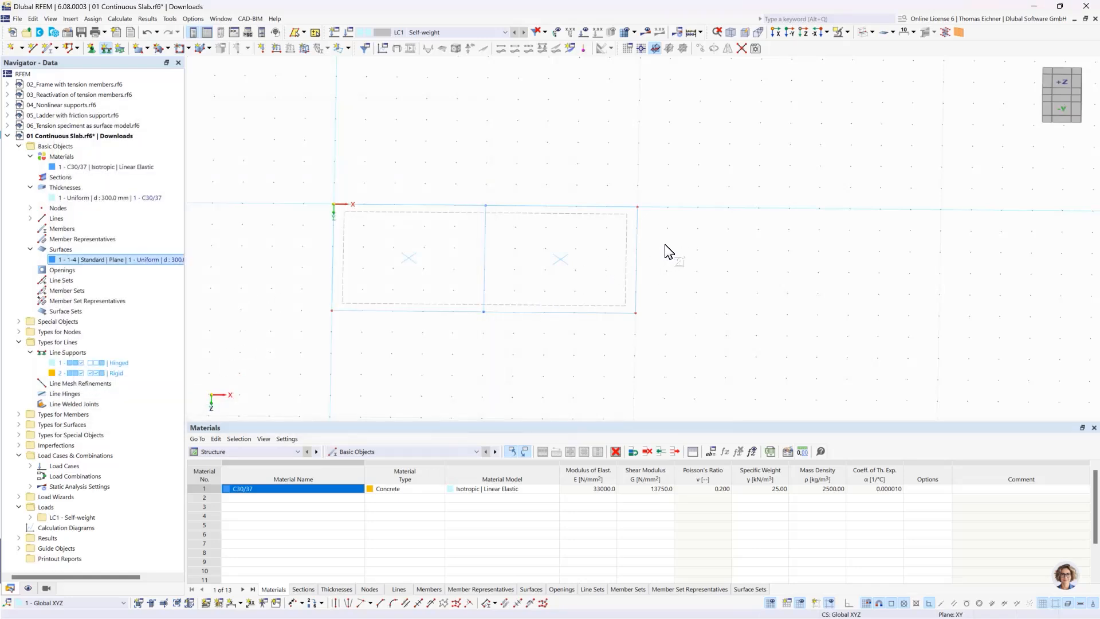
{"action": "left_click_drag", "start_coordinate": [665, 244], "coordinate": [290, 235]}
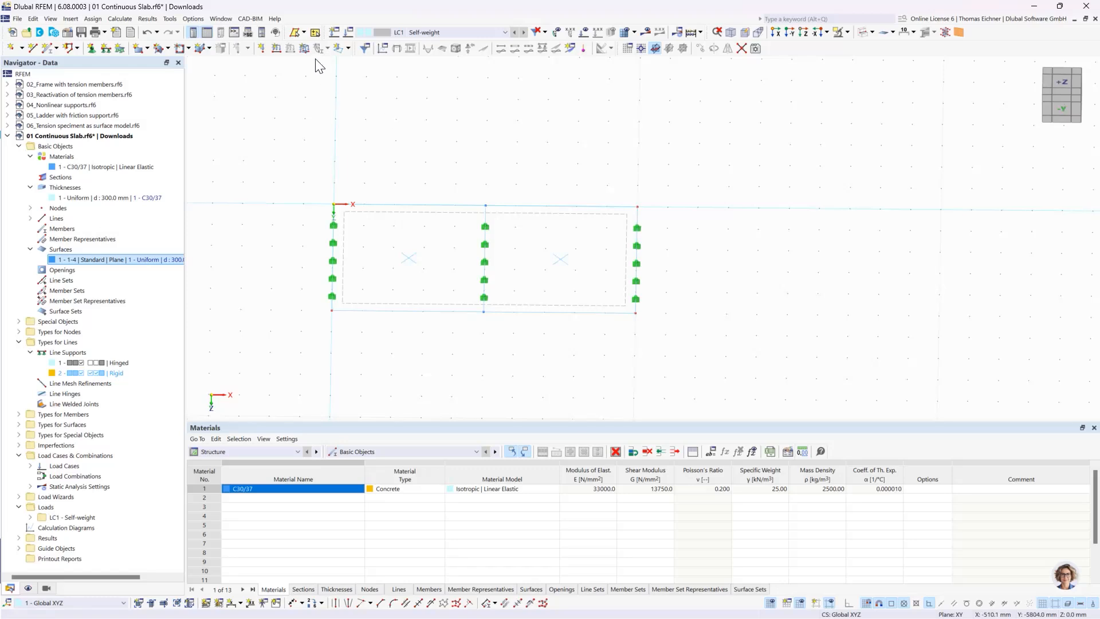
Apply a uniform surface load of 10 kN/m² in direction ZA to the slab in load case LC1 - Self-weight.
{"action": "left_click", "coordinate": [304, 48]}
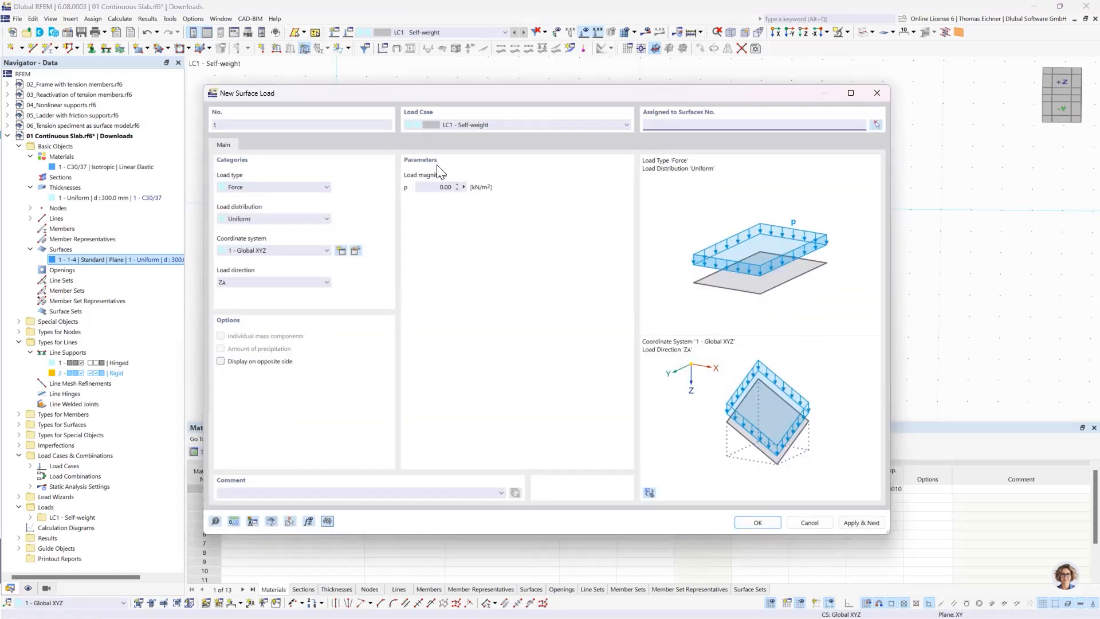
{"action": "left_click", "coordinate": [445, 187]}
{"action": "left_click", "coordinate": [579, 232]}
{"action": "left_click_drag", "start_coordinate": [327, 94], "coordinate": [209, 124]}
{"action": "left_click_drag", "start_coordinate": [658, 128], "coordinate": [641, 138]}
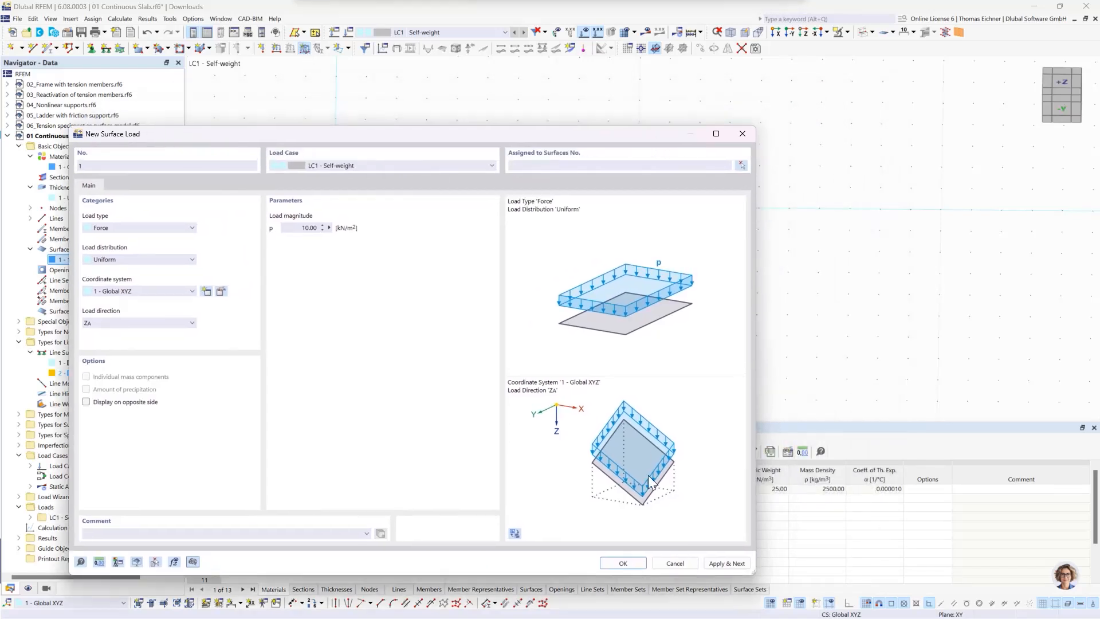
{"action": "left_click", "coordinate": [623, 563]}
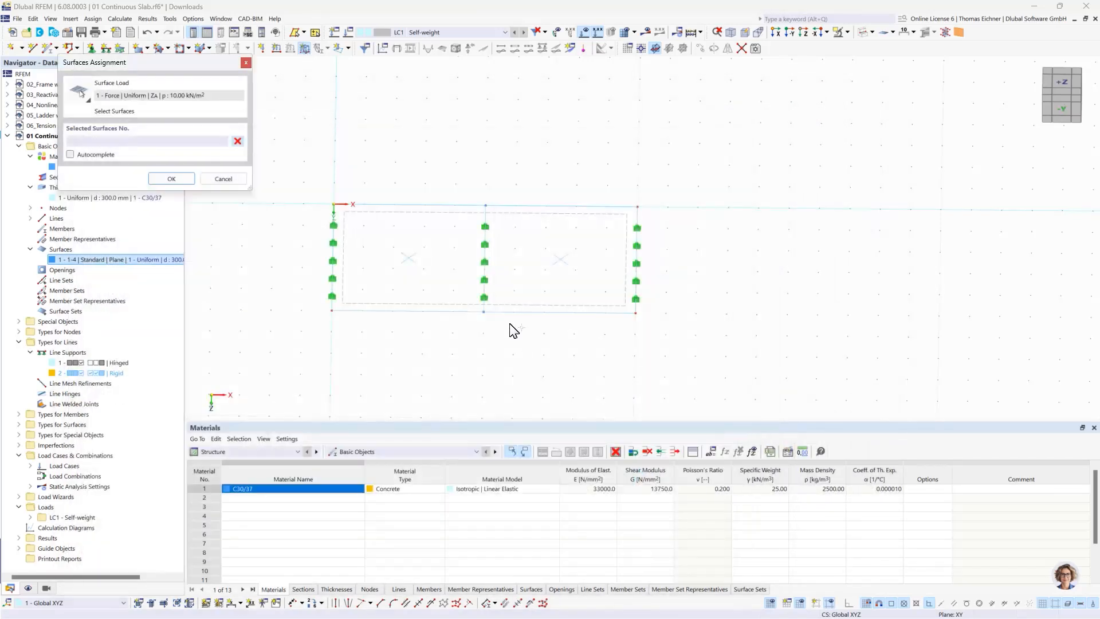
{"action": "left_click", "coordinate": [412, 221]}
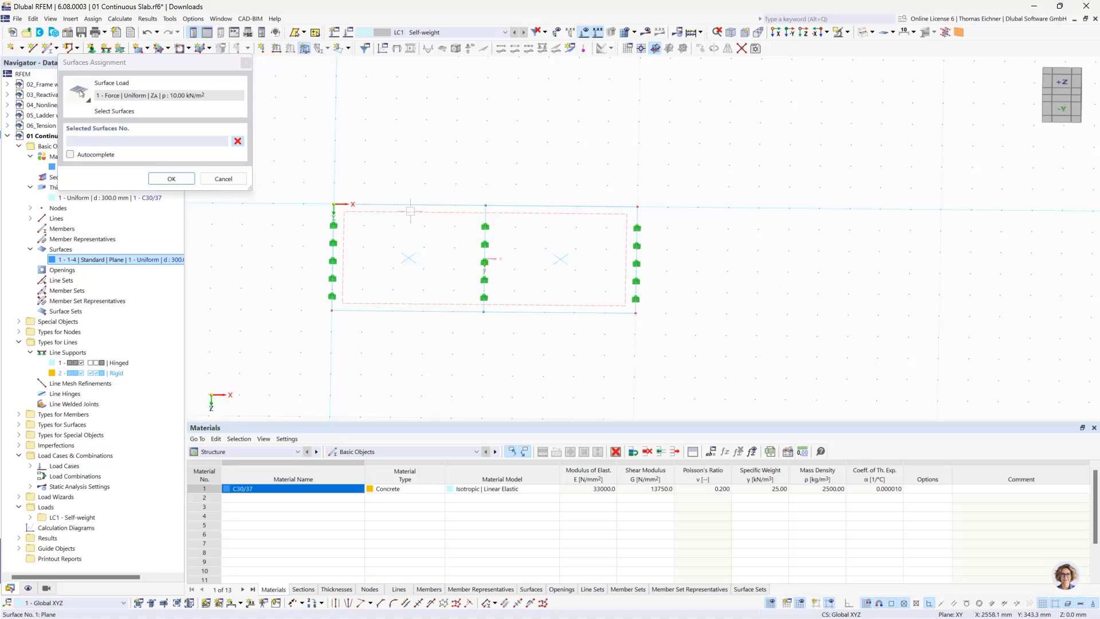
{"action": "left_click", "coordinate": [171, 178]}
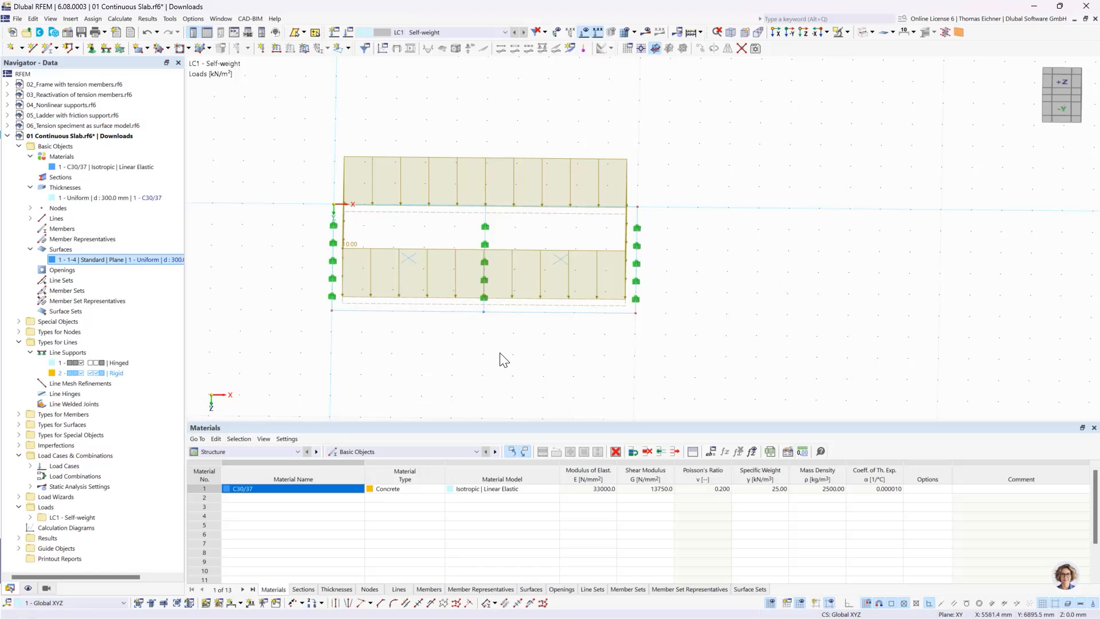
Enlarge the line support symbols slightly and adjust the graphic size of the surface load.
{"action": "scroll", "coordinate": [678, 299], "scroll_direction": "up", "scroll_amount": 2}
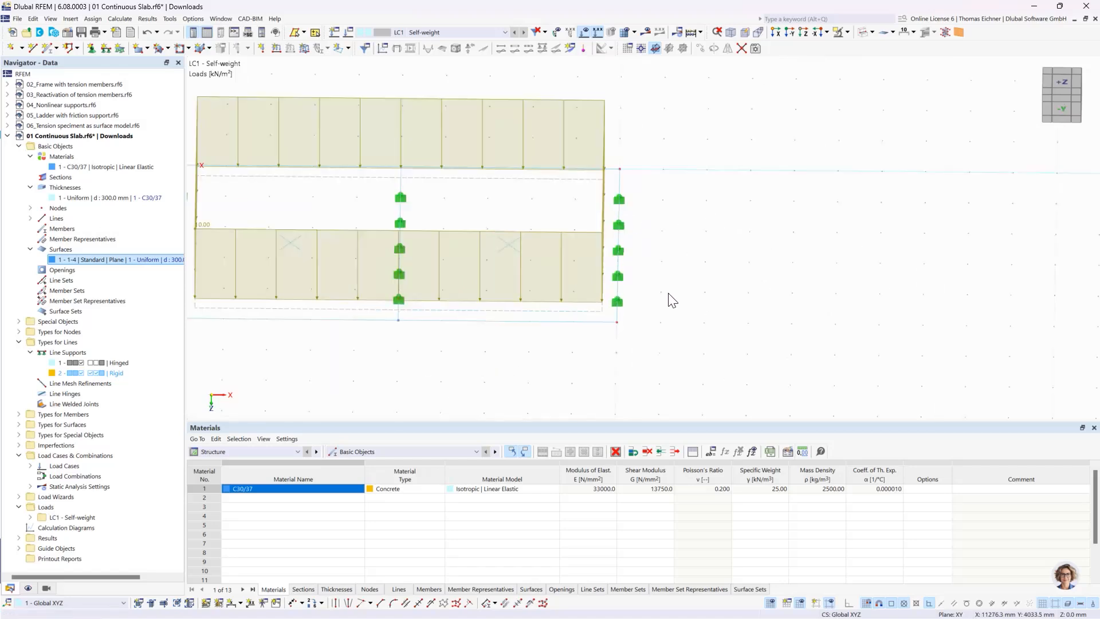
{"action": "scroll", "coordinate": [671, 297], "scroll_direction": "down", "scroll_amount": 1}
{"action": "middle_click_drag", "start_coordinate": [686, 277], "coordinate": [695, 284]}
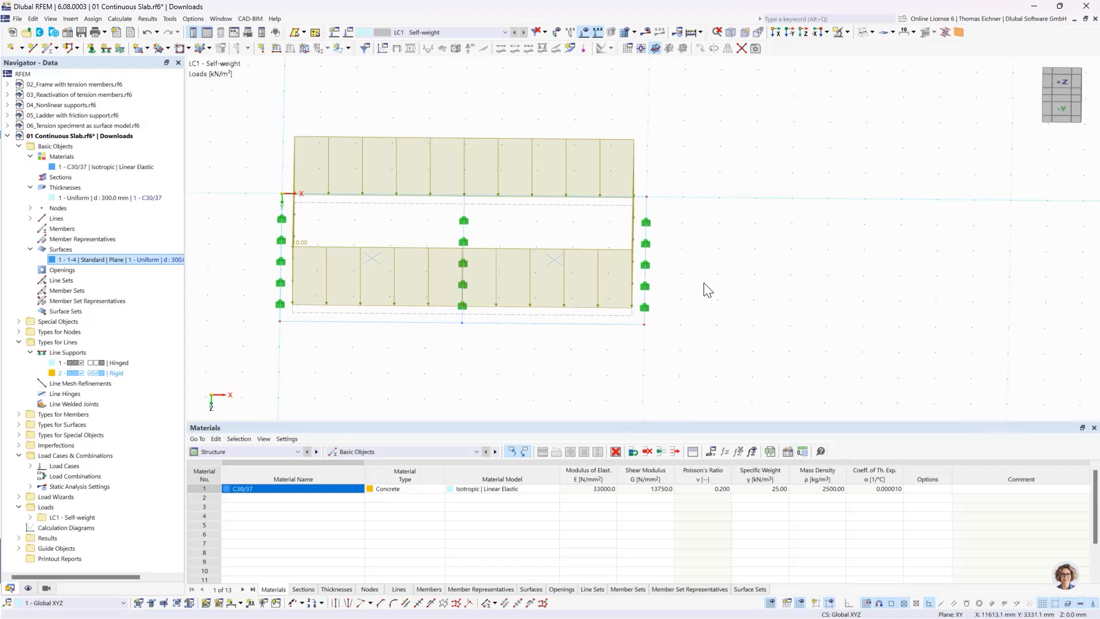
{"action": "right_click", "coordinate": [652, 246]}
{"action": "left_click_drag", "start_coordinate": [699, 341], "coordinate": [722, 341]}
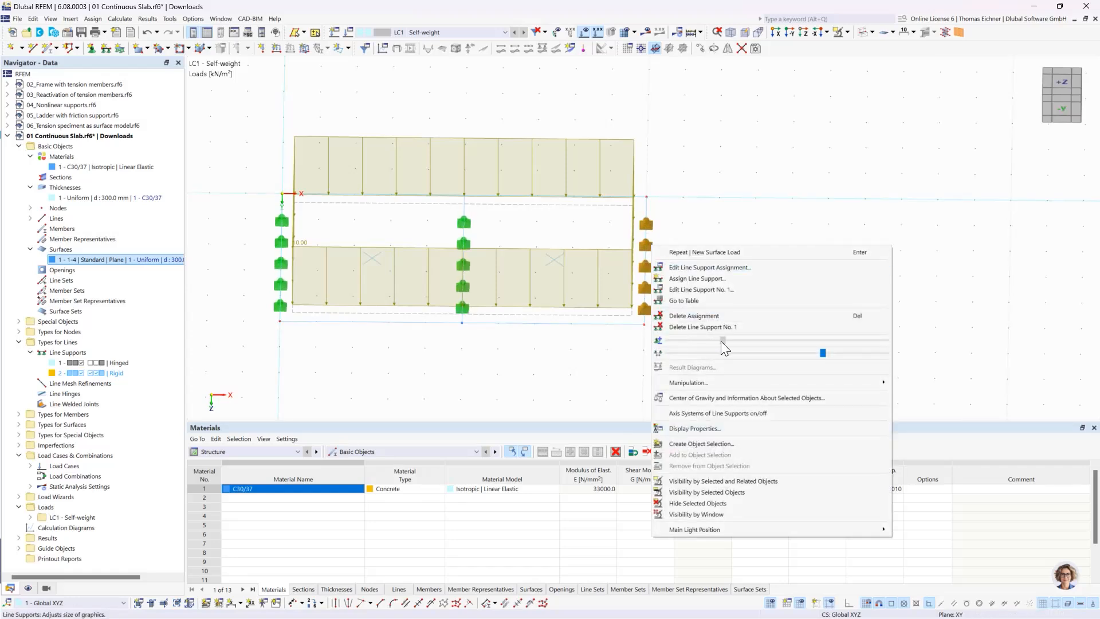
{"action": "left_click", "coordinate": [629, 150]}
{"action": "right_click", "coordinate": [634, 142]}
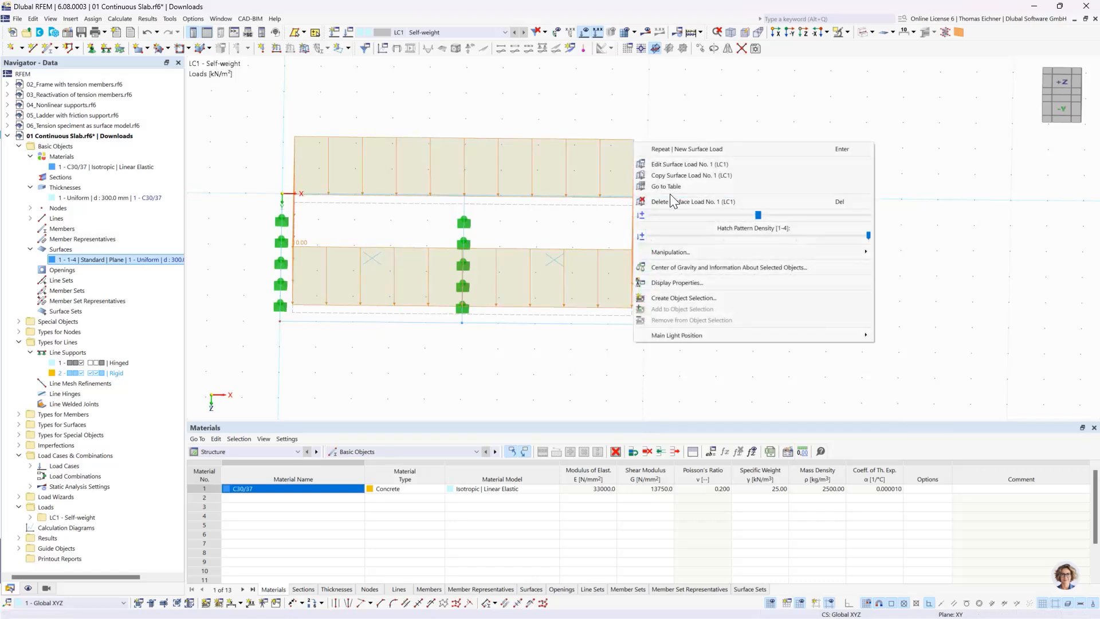
{"action": "left_click_drag", "start_coordinate": [781, 215], "coordinate": [727, 216]}
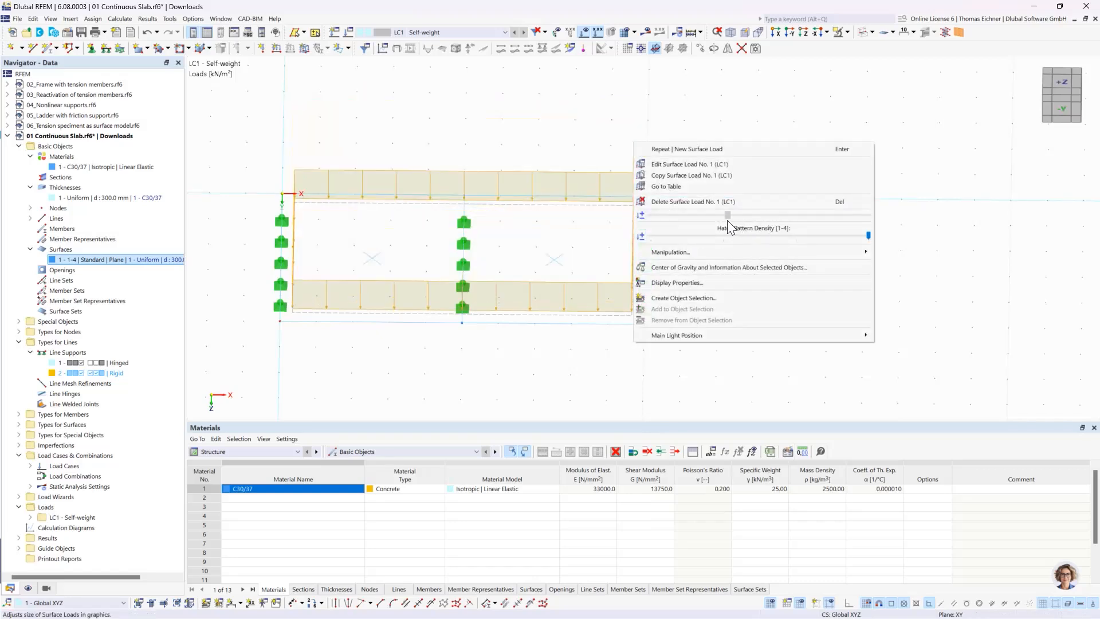
{"action": "left_click", "coordinate": [953, 193]}
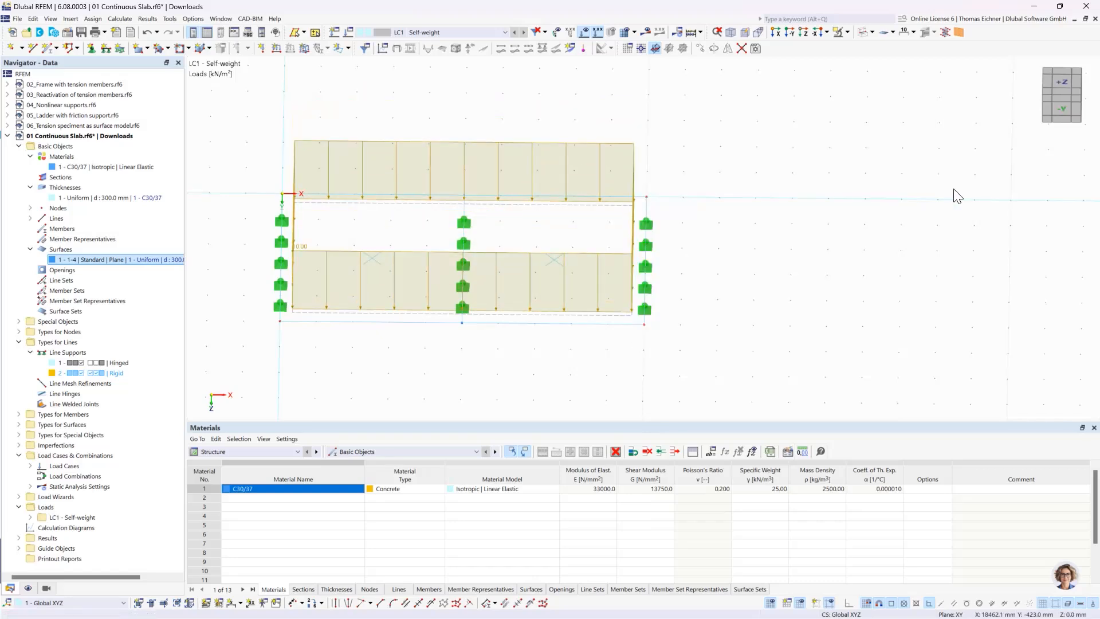
{"action": "left_click", "coordinate": [646, 224]}
{"action": "left_click", "coordinate": [739, 332]}
Display the slab in solid mode with free space around it for further copies.
{"action": "scroll", "coordinate": [310, 341], "scroll_direction": "down", "scroll_amount": 5}
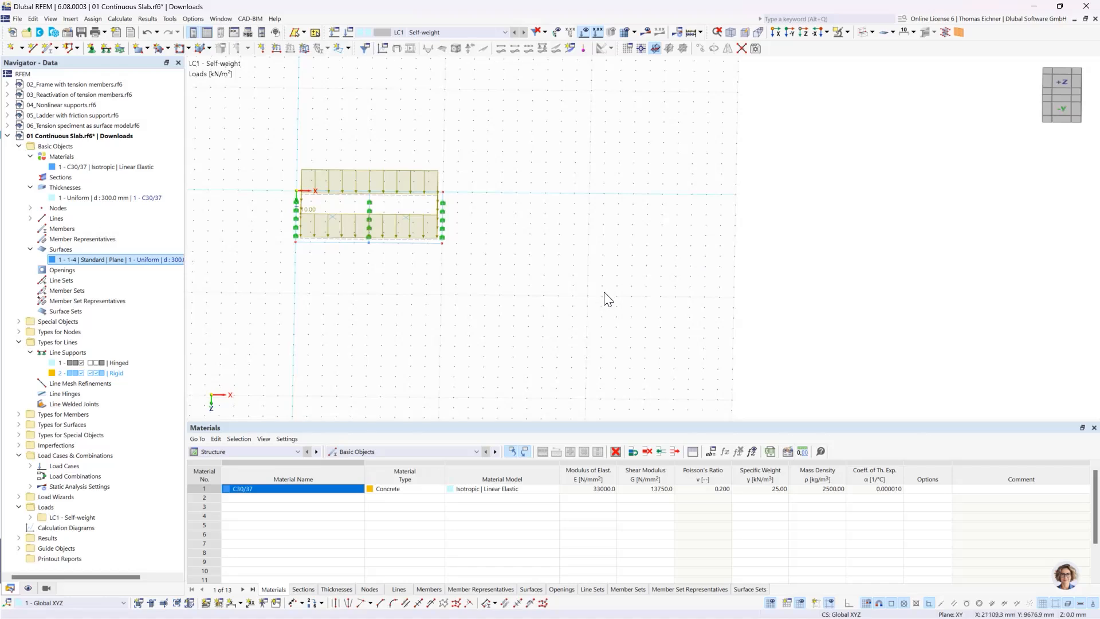
{"action": "scroll", "coordinate": [603, 292], "scroll_direction": "down", "scroll_amount": 1}
{"action": "middle_click_drag", "start_coordinate": [515, 255], "coordinate": [466, 295]}
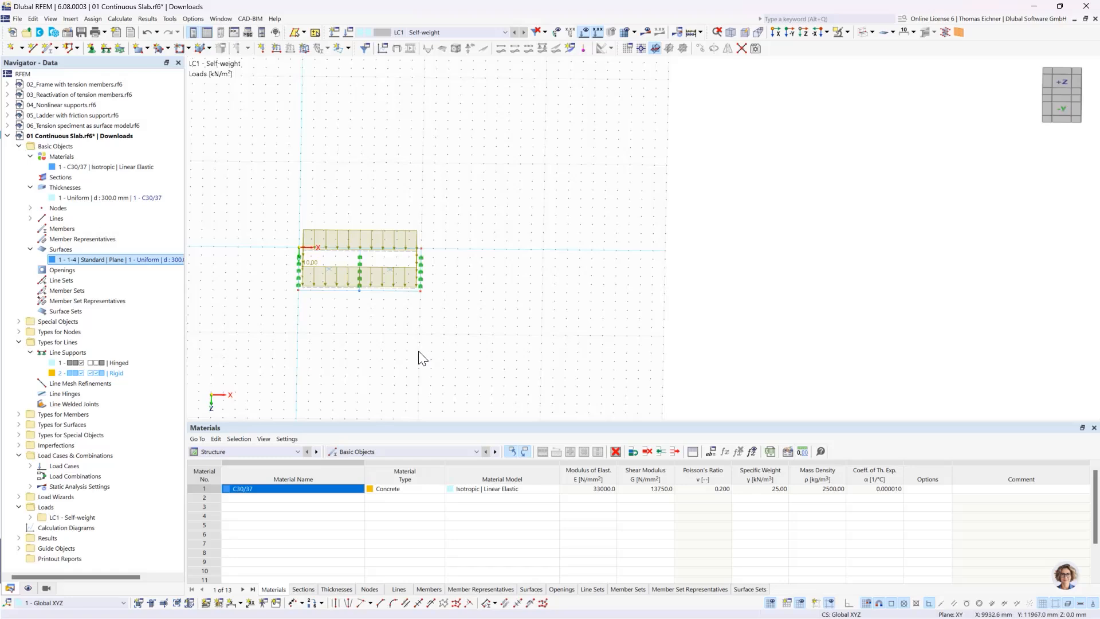
{"action": "middle_click_drag", "start_coordinate": [534, 284], "coordinate": [479, 289]}
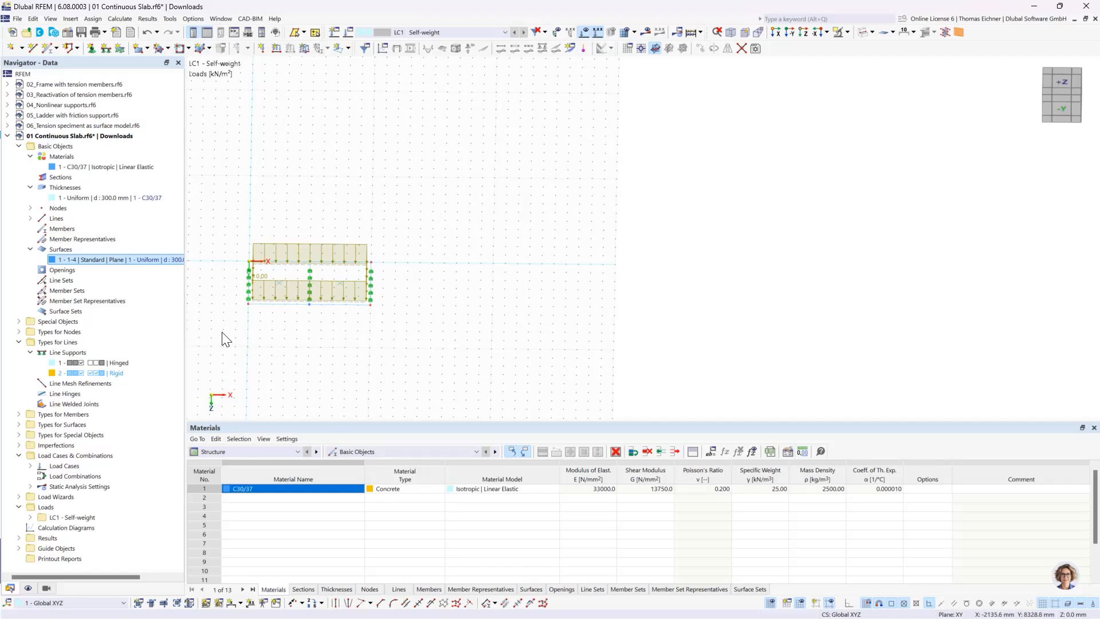
{"action": "left_click_drag", "start_coordinate": [222, 333], "coordinate": [350, 331]}
{"action": "left_click", "coordinate": [860, 32]}
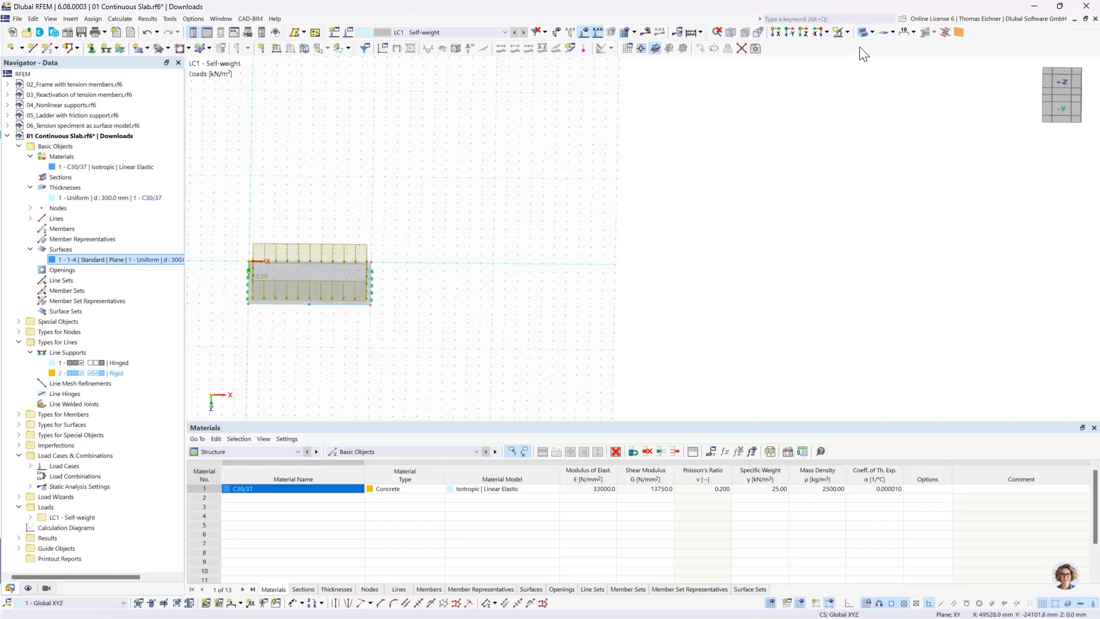
{"action": "left_click", "coordinate": [865, 32]}
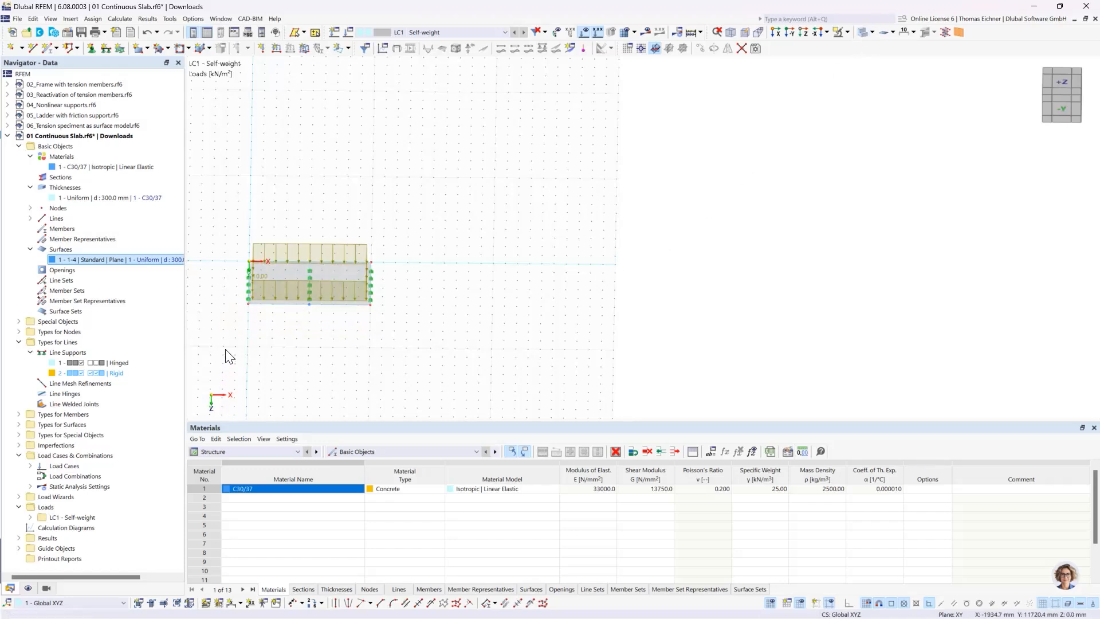
Select the whole slab with its supports and load, and set Move/Copy to create copies in 3 steps.
{"action": "left_click_drag", "start_coordinate": [225, 350], "coordinate": [456, 209]}
{"action": "right_click", "coordinate": [414, 201]}
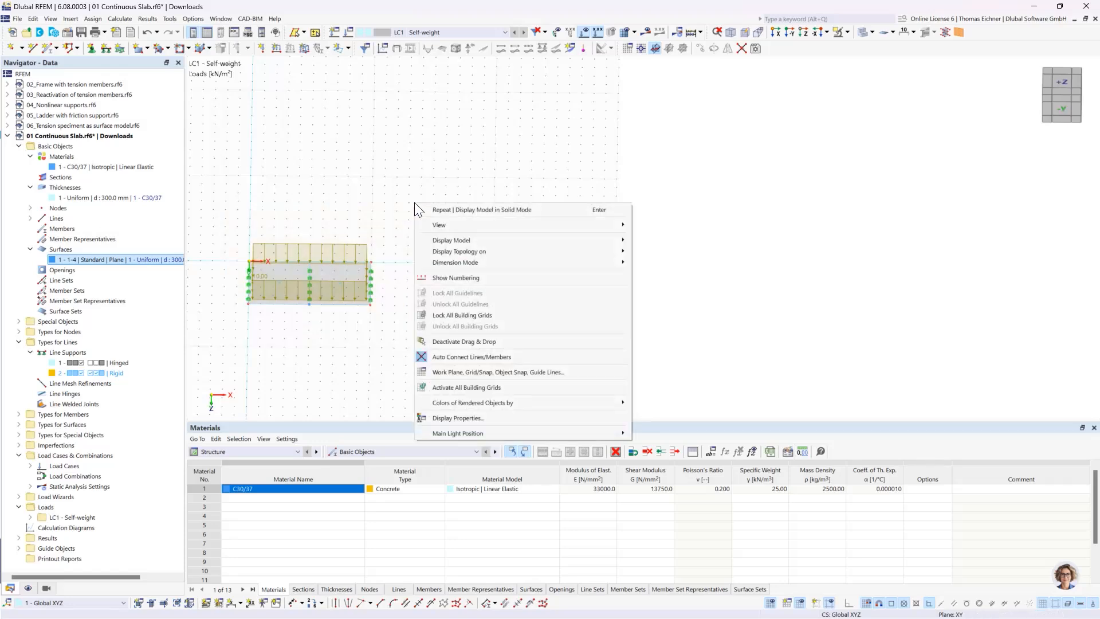
{"action": "left_click", "coordinate": [385, 202]}
{"action": "left_click_drag", "start_coordinate": [229, 340], "coordinate": [472, 159]}
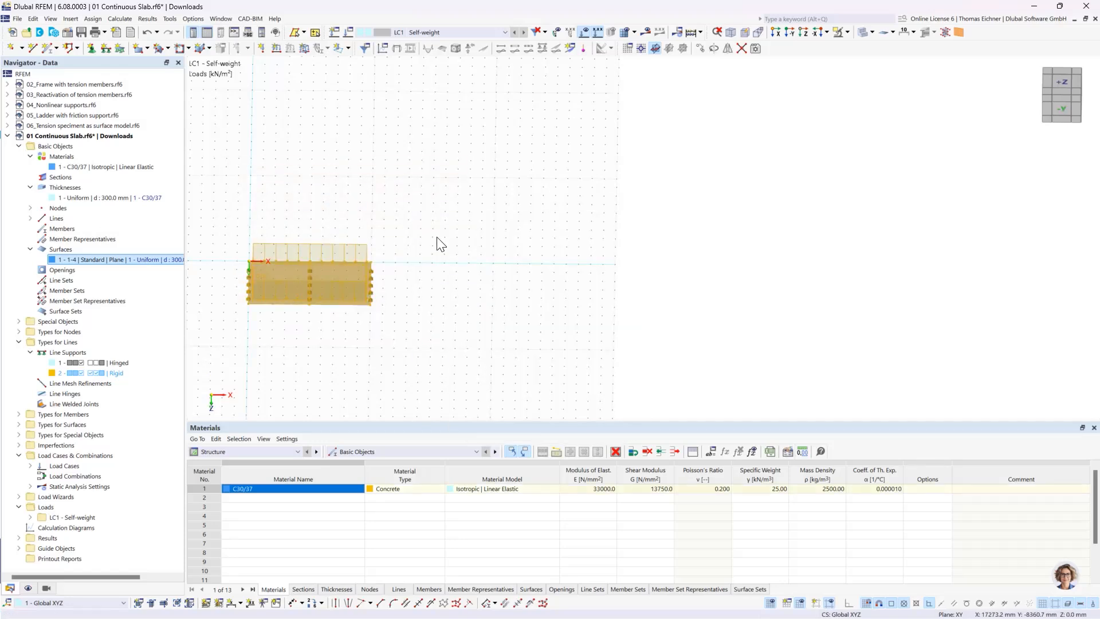
{"action": "right_click", "coordinate": [356, 288]}
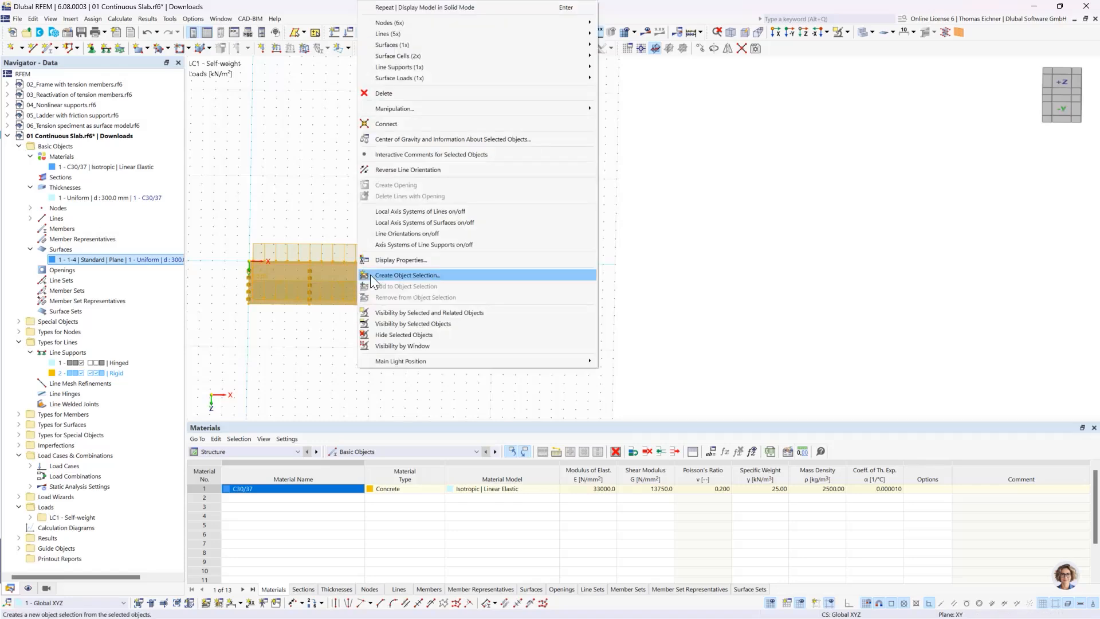
{"action": "mouse_move", "coordinate": [405, 108]}
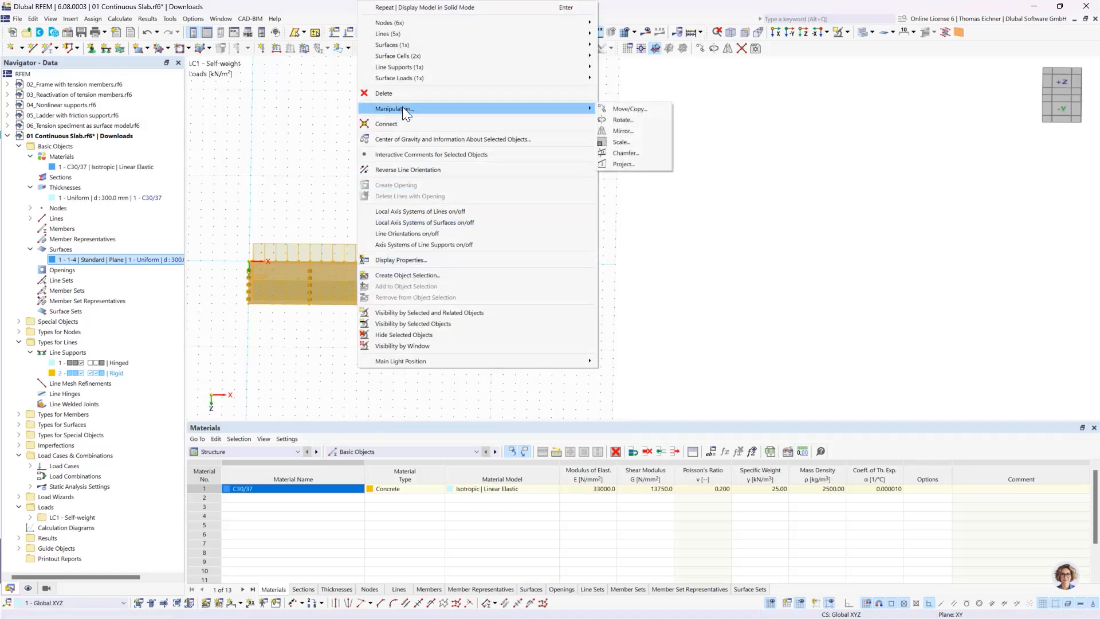
{"action": "left_click", "coordinate": [624, 111]}
{"action": "left_click_drag", "start_coordinate": [550, 171], "coordinate": [669, 147]}
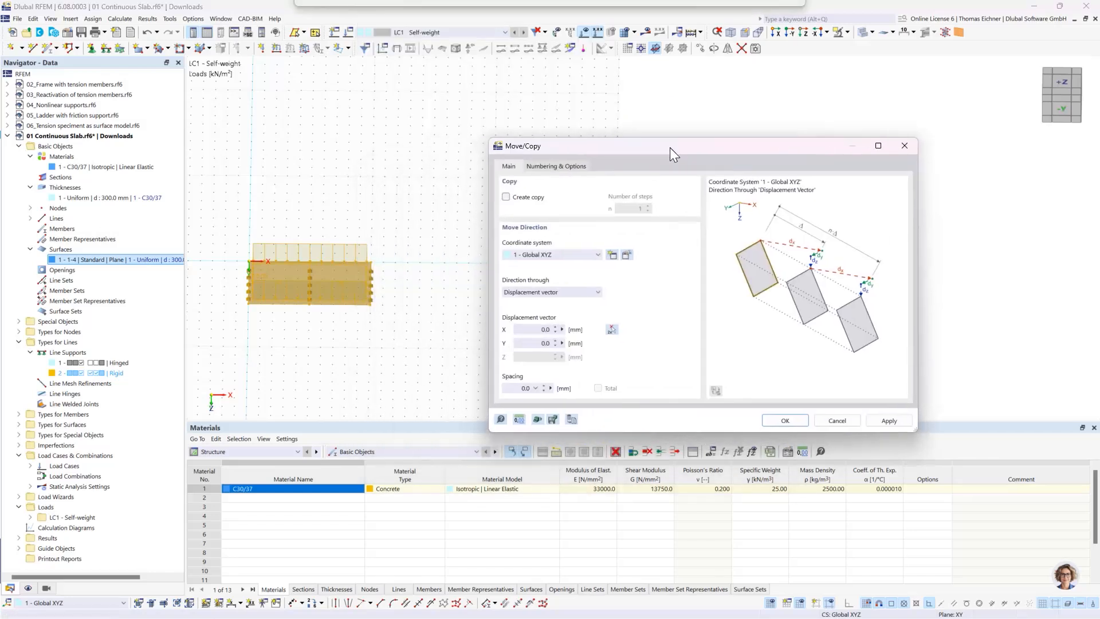
{"action": "left_click", "coordinate": [506, 198]}
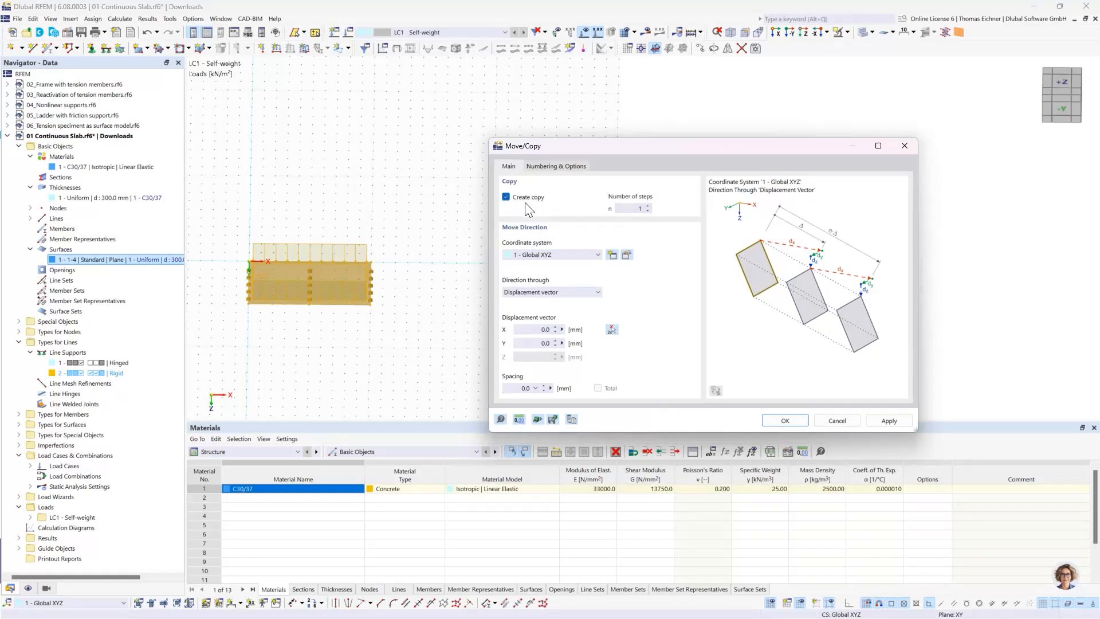
{"action": "double_click", "coordinate": [638, 208]}
{"action": "type", "text": "3"}
{"action": "left_click", "coordinate": [520, 327]}
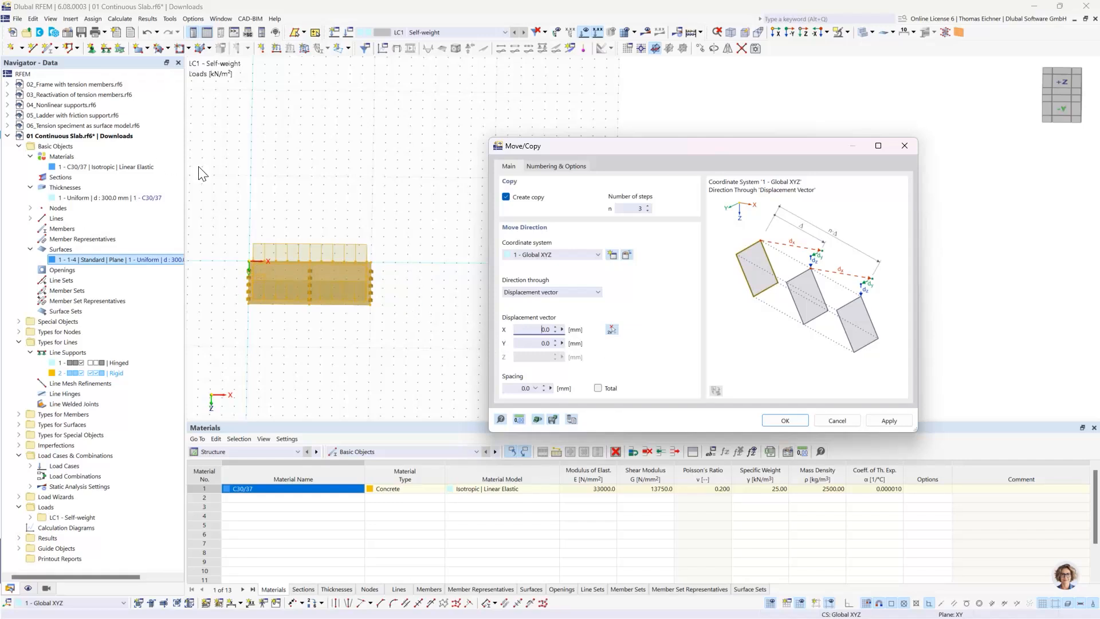
Set the model's unit for lengths to m in the units and decimal places settings.
{"action": "left_click", "coordinate": [518, 421]}
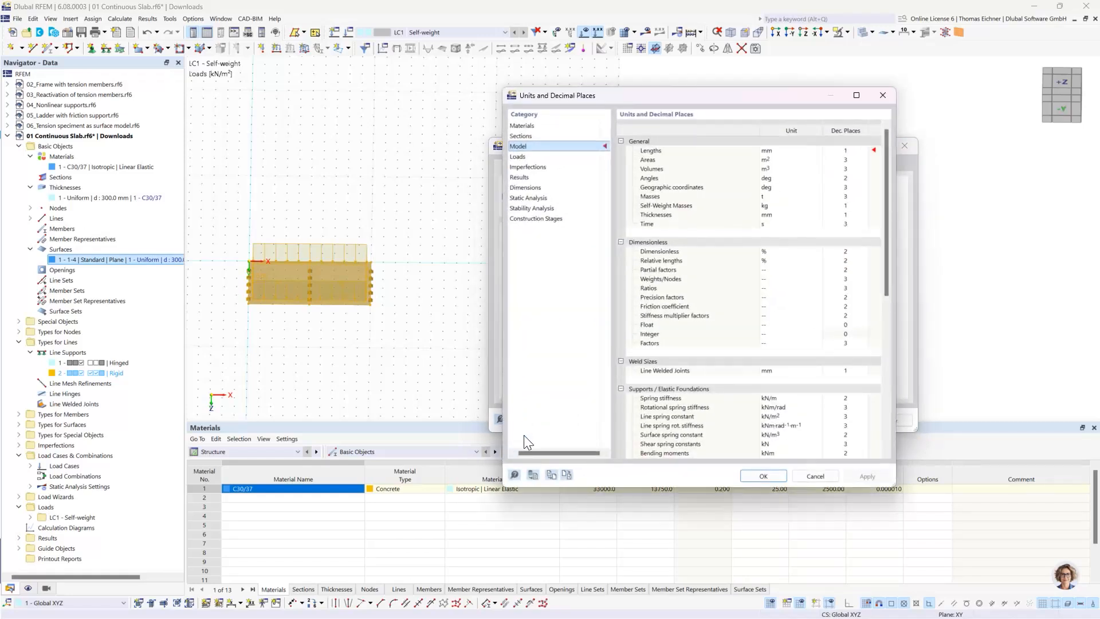
{"action": "left_click_drag", "start_coordinate": [594, 97], "coordinate": [179, 91]}
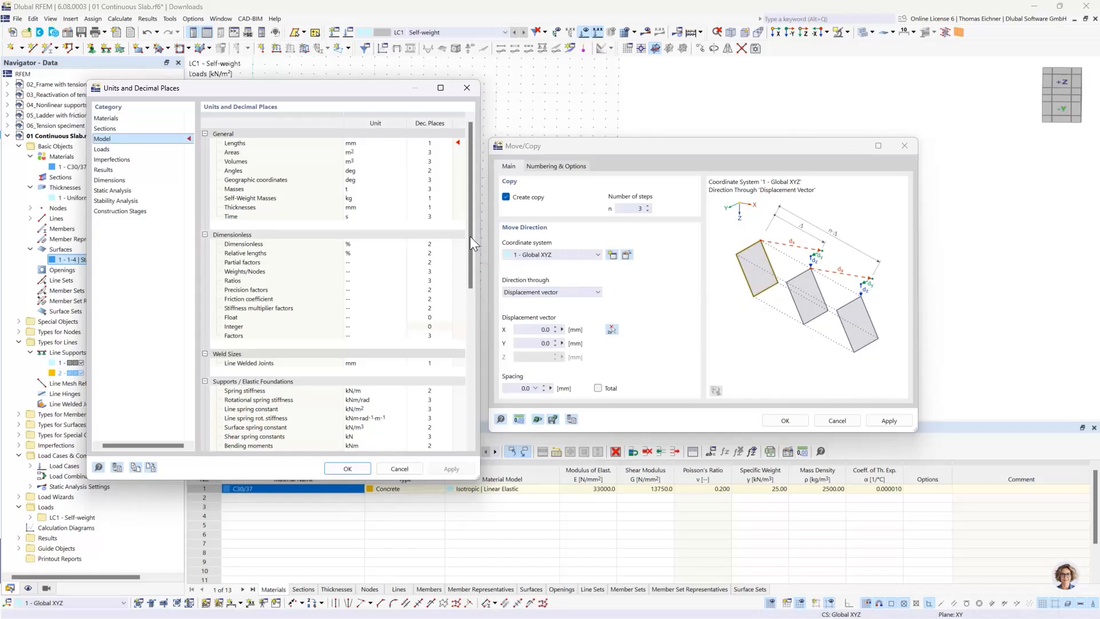
{"action": "left_click", "coordinate": [253, 141]}
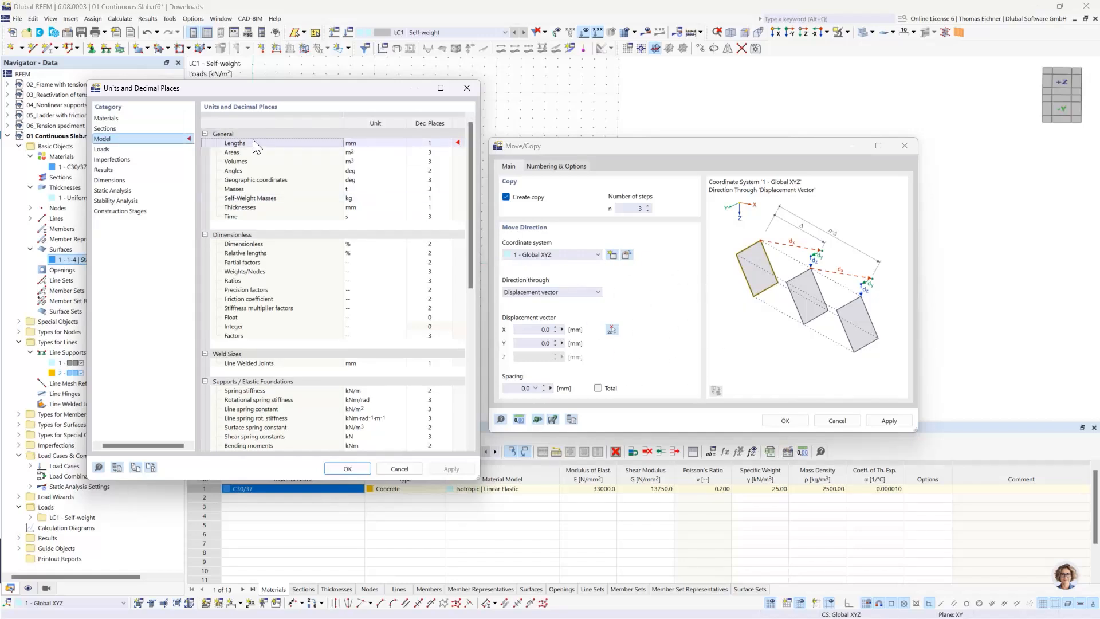
{"action": "left_click", "coordinate": [361, 143]}
{"action": "left_click", "coordinate": [402, 142]}
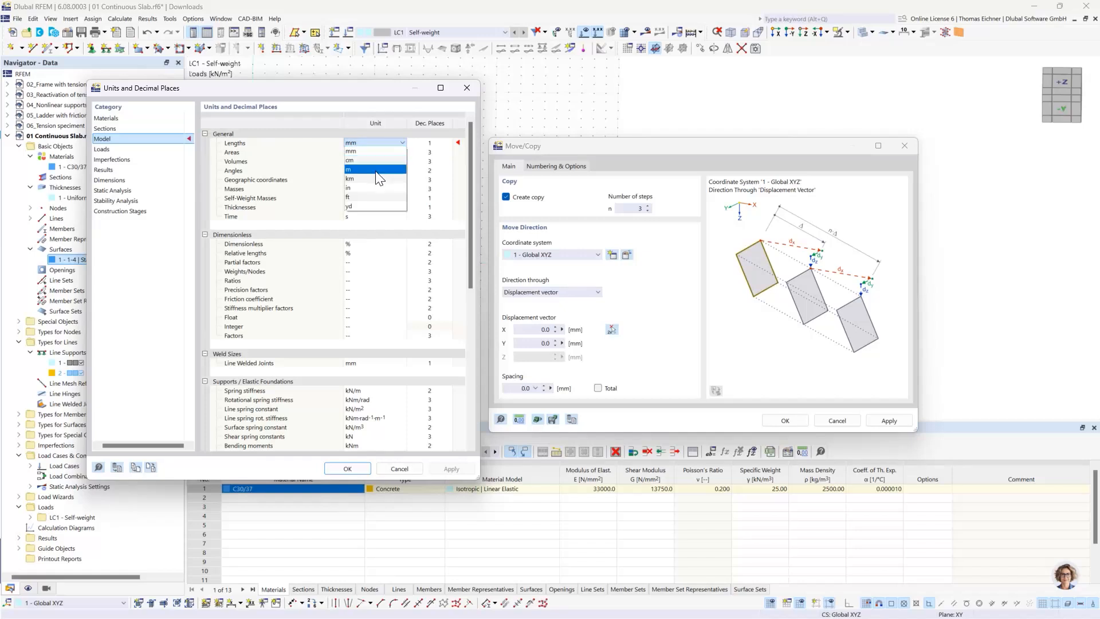
{"action": "left_click", "coordinate": [376, 170]}
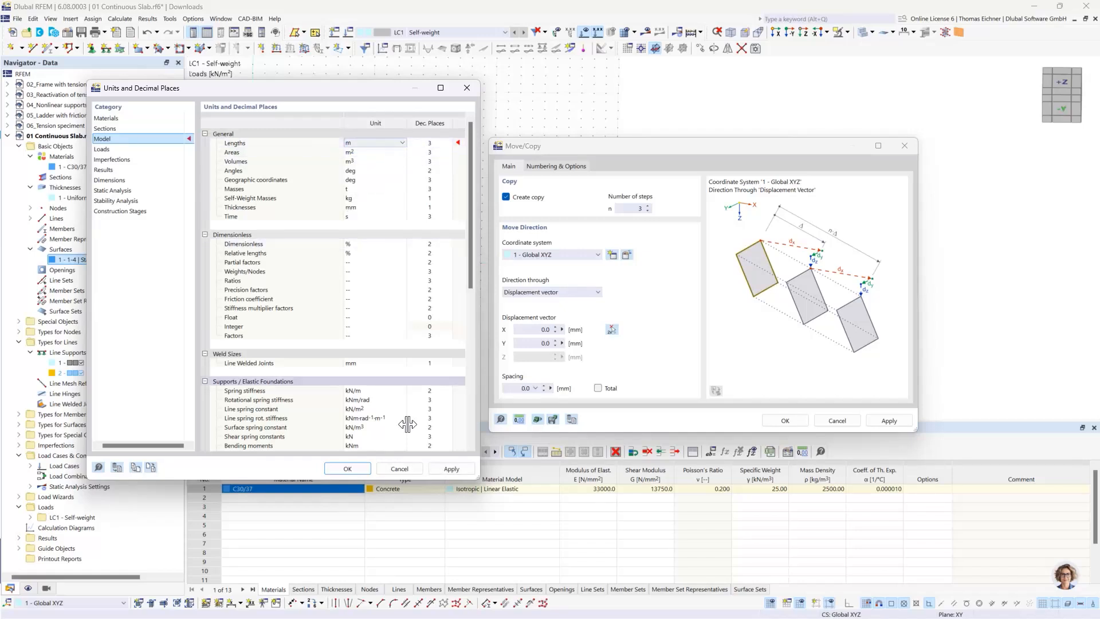
{"action": "left_click", "coordinate": [348, 468]}
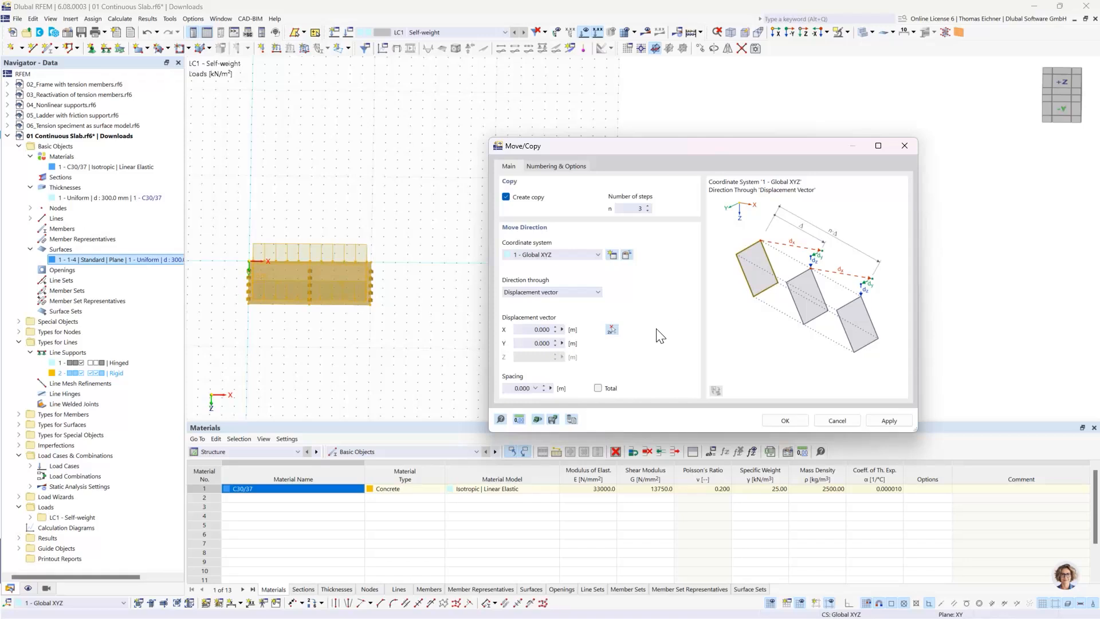
Set the displacement vector to X 15 m and create the three copies of the slab.
{"action": "left_click", "coordinate": [528, 331]}
{"action": "double_click", "coordinate": [535, 329]}
{"action": "type", "text": "15"}
{"action": "left_click", "coordinate": [535, 344]}
{"action": "left_click", "coordinate": [541, 332]}
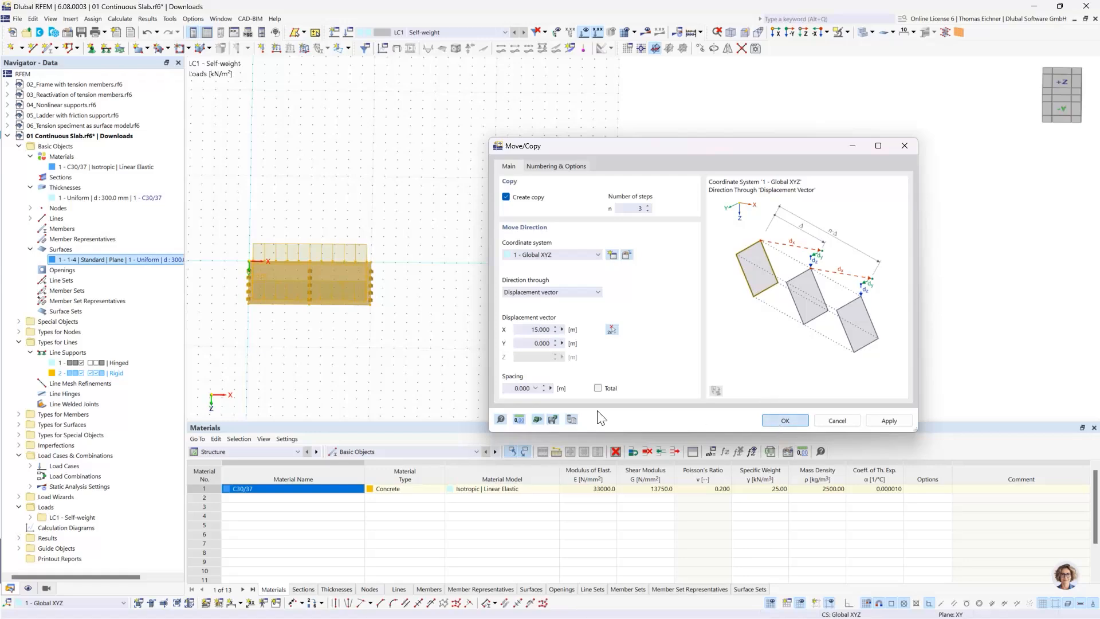
{"action": "left_click", "coordinate": [785, 421]}
{"action": "key", "text": "Escape"}
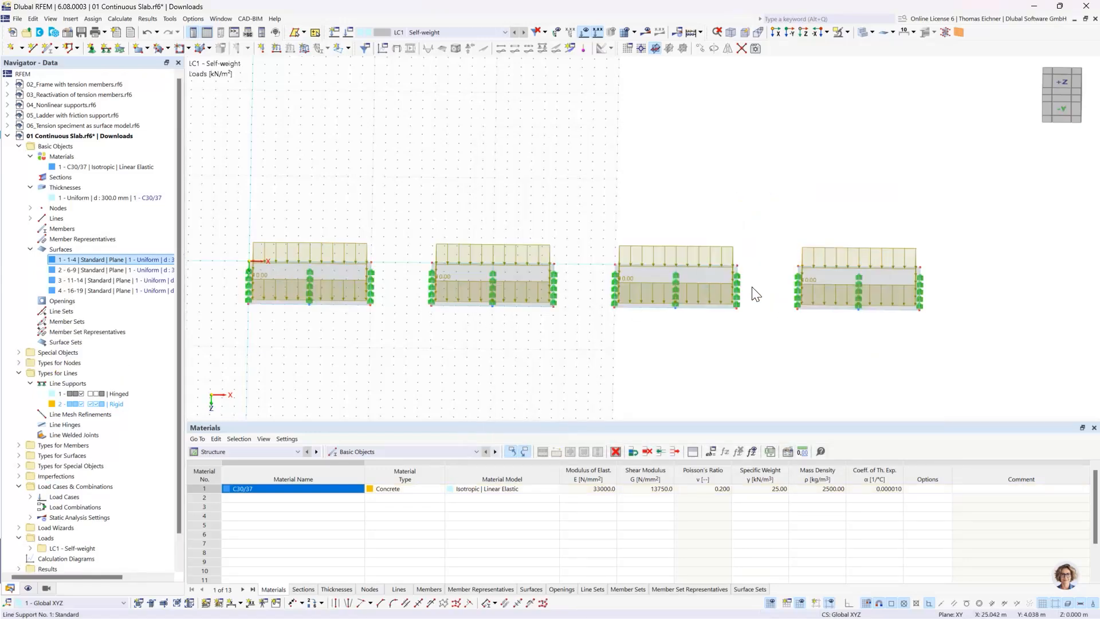
View the four slabs from above and open the work plane and grid/snap settings.
{"action": "scroll", "coordinate": [907, 284], "scroll_direction": "down", "scroll_amount": 1}
{"action": "scroll", "coordinate": [906, 284], "scroll_direction": "down", "scroll_amount": 2}
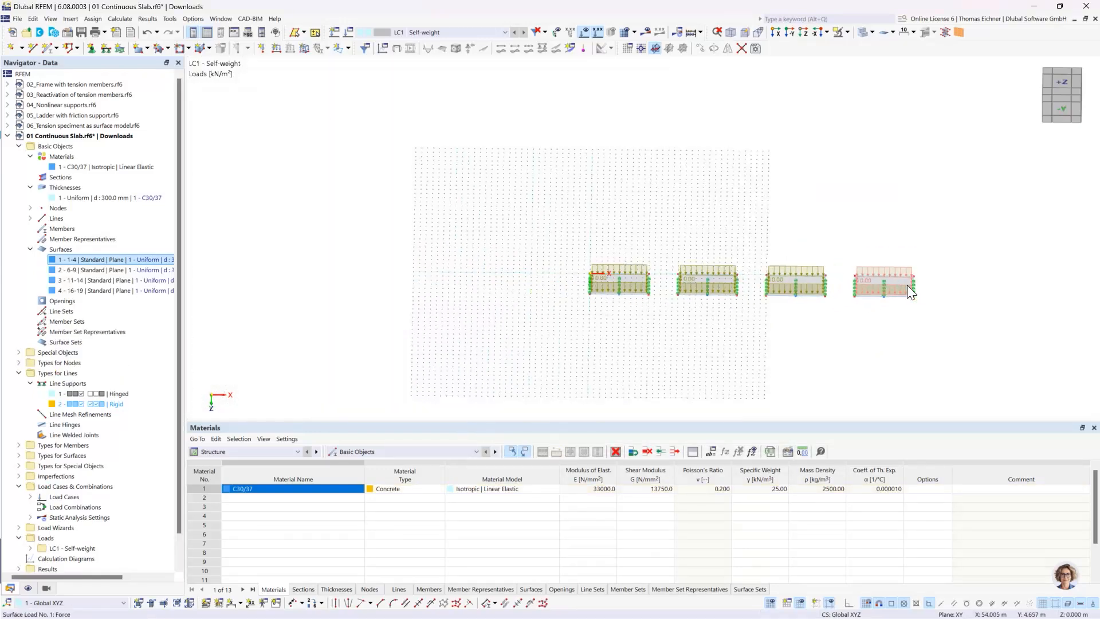
{"action": "scroll", "coordinate": [889, 284], "scroll_direction": "up", "scroll_amount": 1}
{"action": "middle_click_drag", "start_coordinate": [770, 235], "coordinate": [768, 309], "text": "ctrl"}
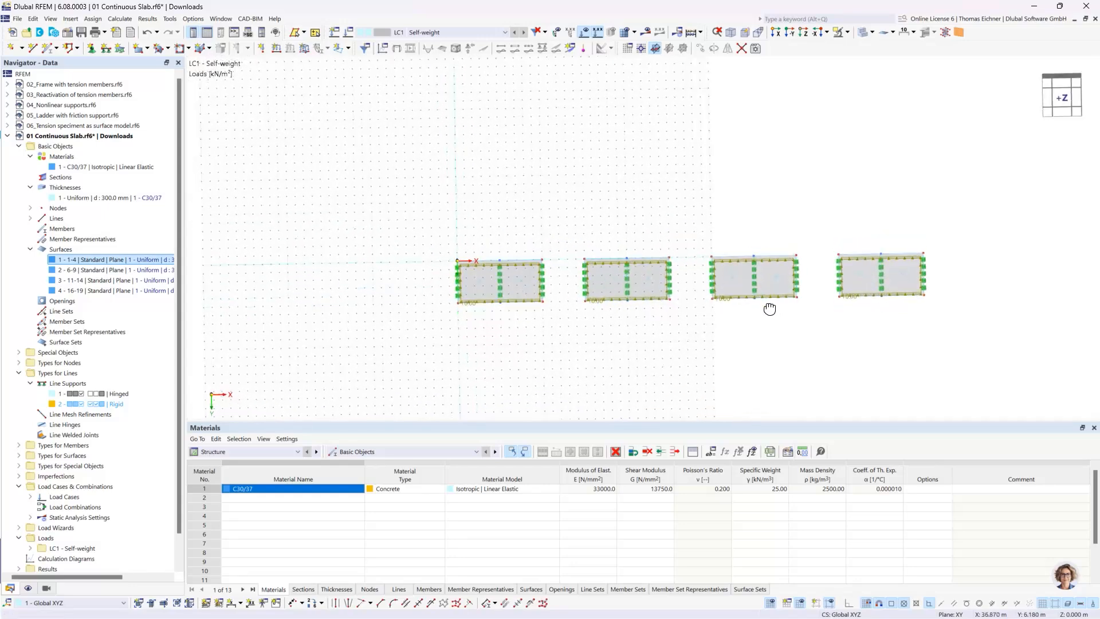
{"action": "scroll", "coordinate": [722, 280], "scroll_direction": "up", "scroll_amount": 1}
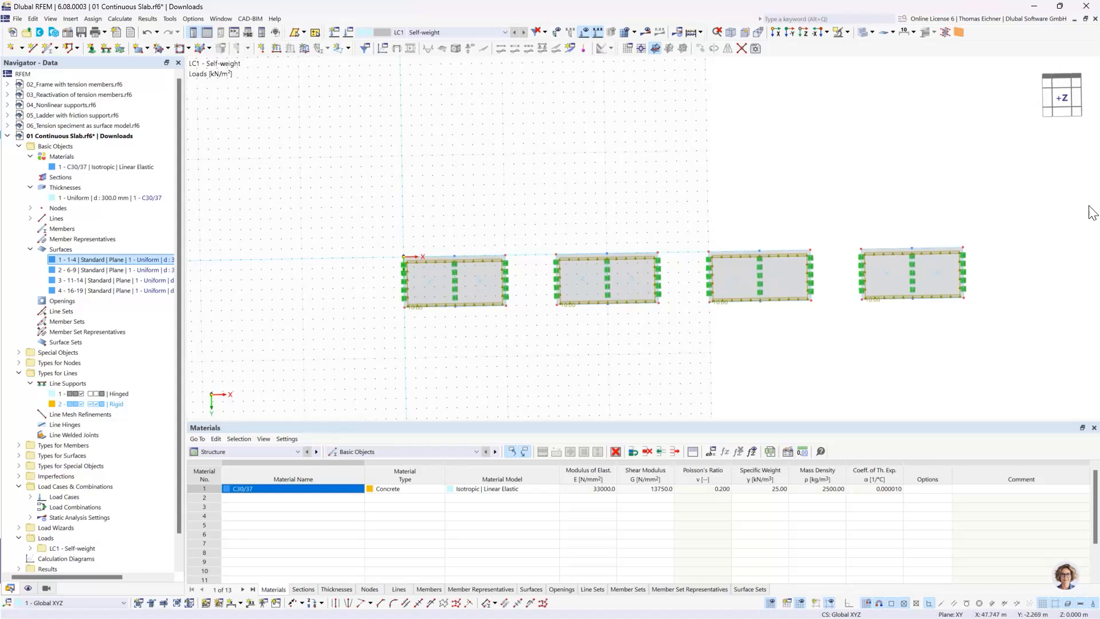
{"action": "middle_click_drag", "start_coordinate": [934, 172], "coordinate": [837, 176]}
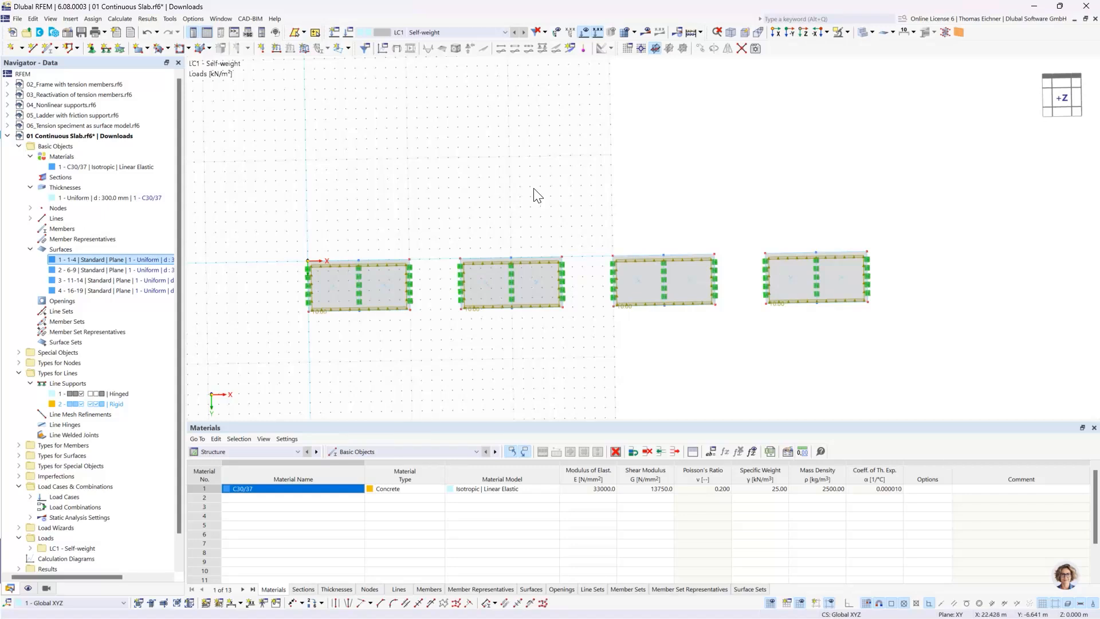
{"action": "right_click", "coordinate": [459, 167]}
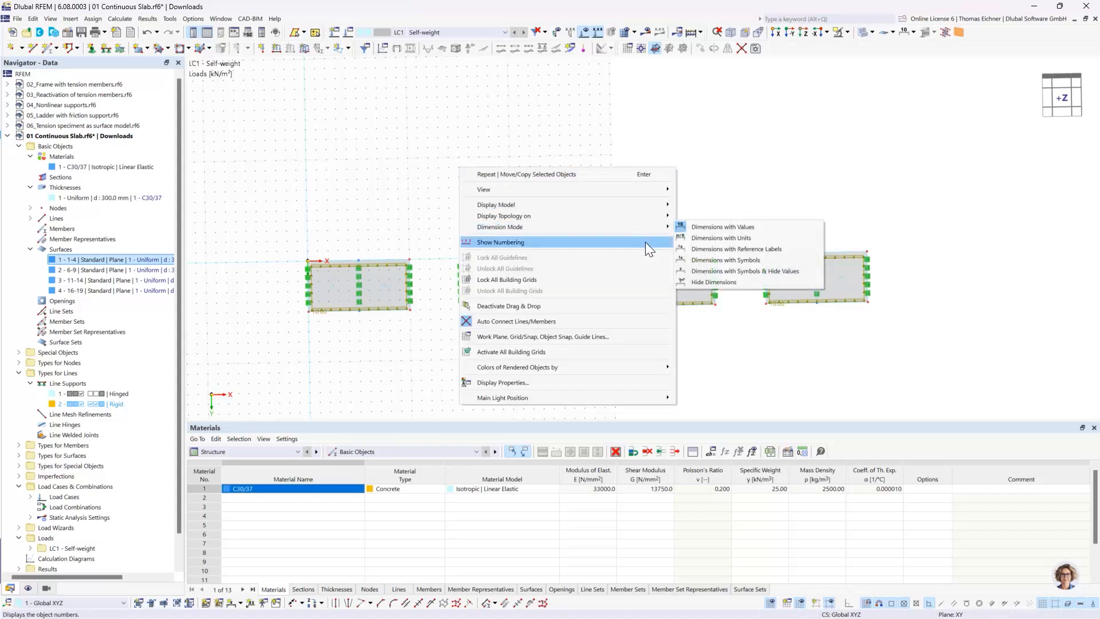
{"action": "left_click", "coordinate": [455, 179]}
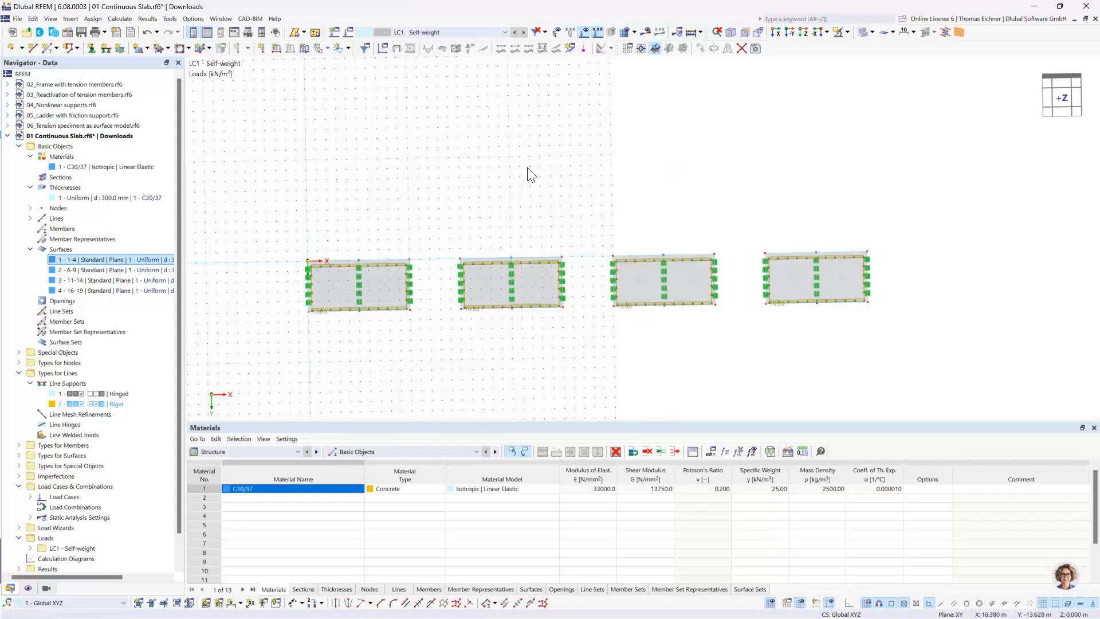
{"action": "right_click", "coordinate": [345, 132]}
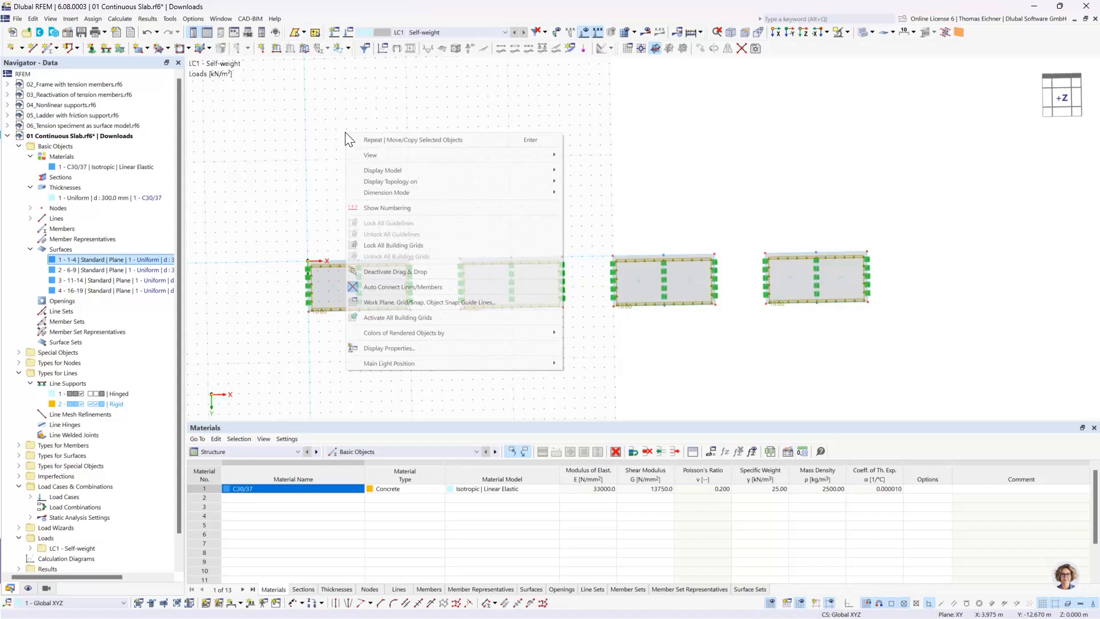
{"action": "left_click", "coordinate": [310, 114]}
{"action": "right_click", "coordinate": [389, 153]}
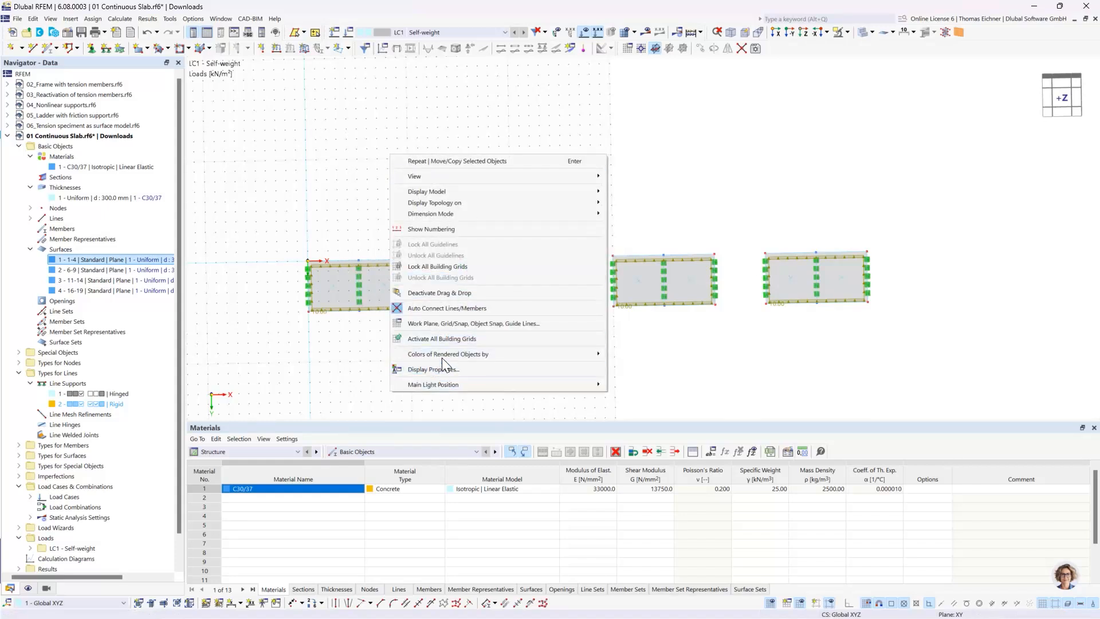
{"action": "left_click", "coordinate": [434, 324]}
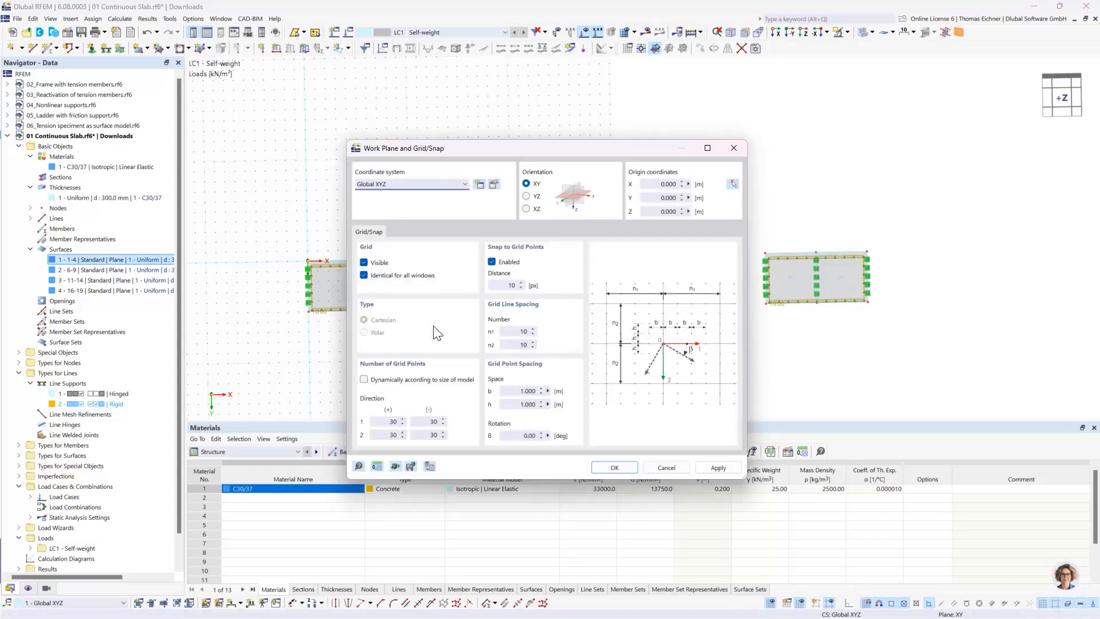
Set the number of grid points to 200 in the positive direction for both axes 1 and 2.
{"action": "left_click_drag", "start_coordinate": [476, 152], "coordinate": [746, 88]}
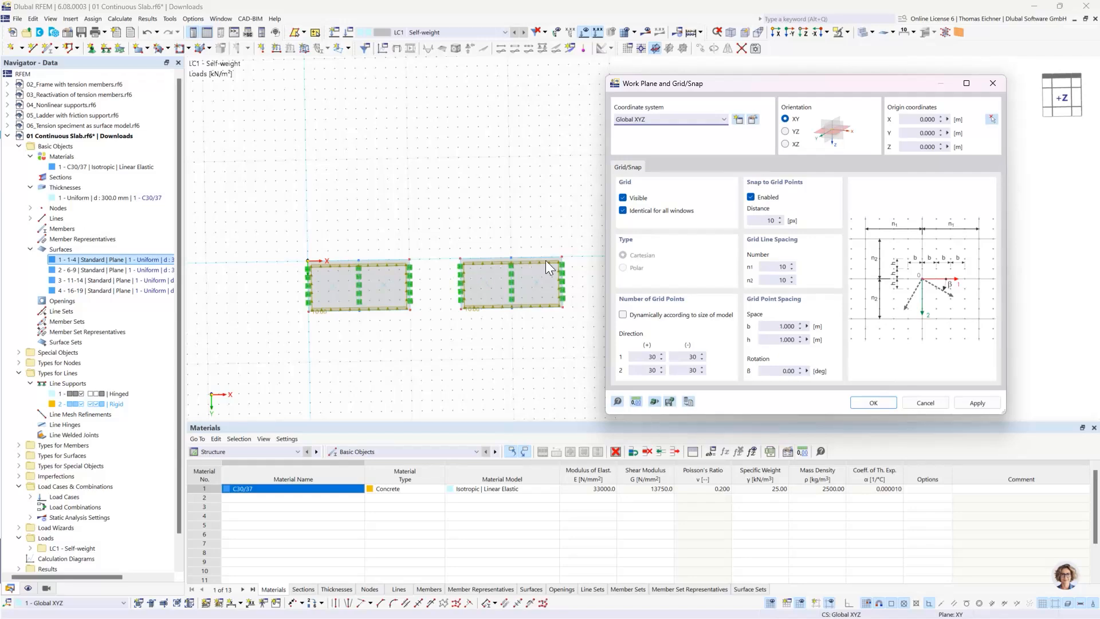
{"action": "left_click_drag", "start_coordinate": [738, 86], "coordinate": [581, 171]}
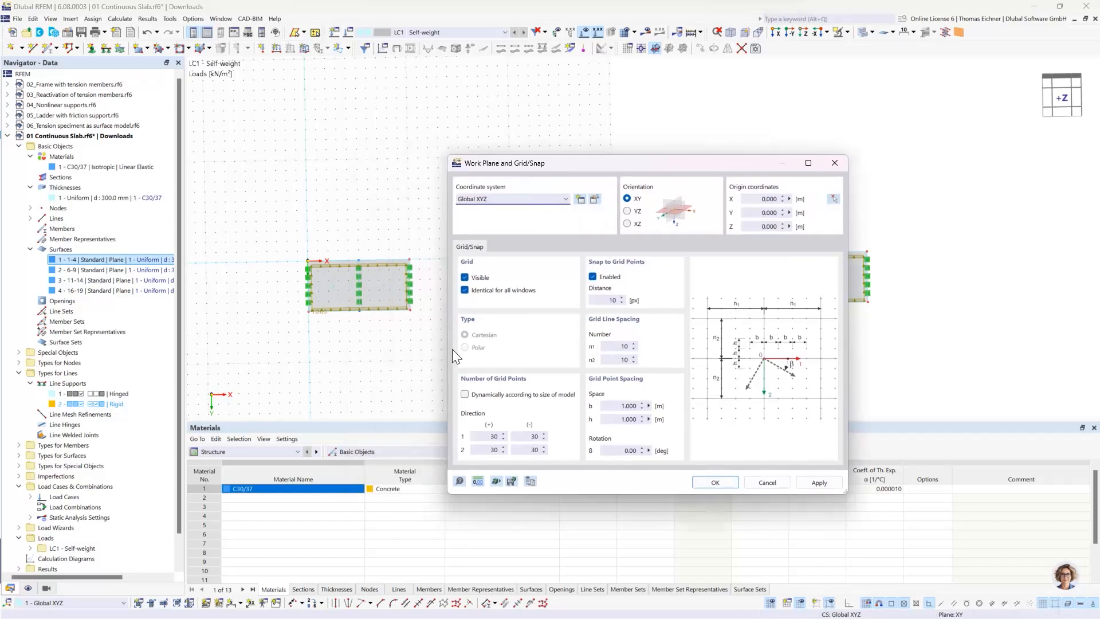
{"action": "double_click", "coordinate": [483, 438]}
{"action": "double_click", "coordinate": [488, 450]}
{"action": "left_click", "coordinate": [527, 434]}
Set the grid point spacing b and h to 0.5 m and apply the grid settings.
{"action": "left_click", "coordinate": [614, 406]}
{"action": "left_click", "coordinate": [305, 267]}
{"action": "left_click", "coordinate": [297, 268]}
{"action": "double_click", "coordinate": [623, 406]}
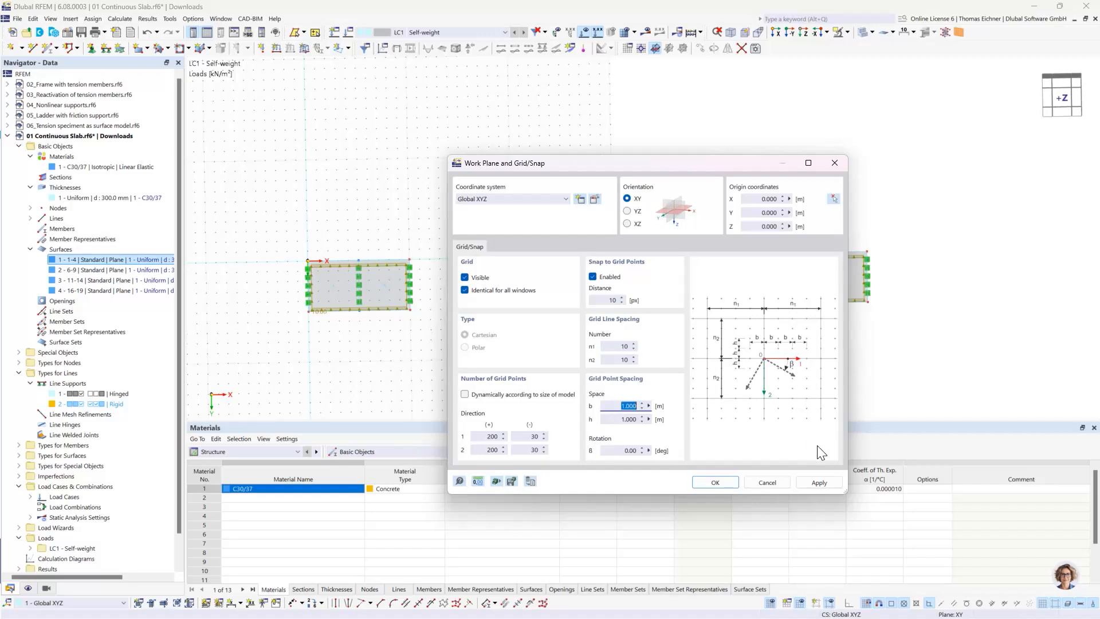
{"action": "type", "text": "0,5"}
{"action": "key", "text": "Tab"}
{"action": "type", "text": "0"}
{"action": "left_click", "coordinate": [722, 483]}
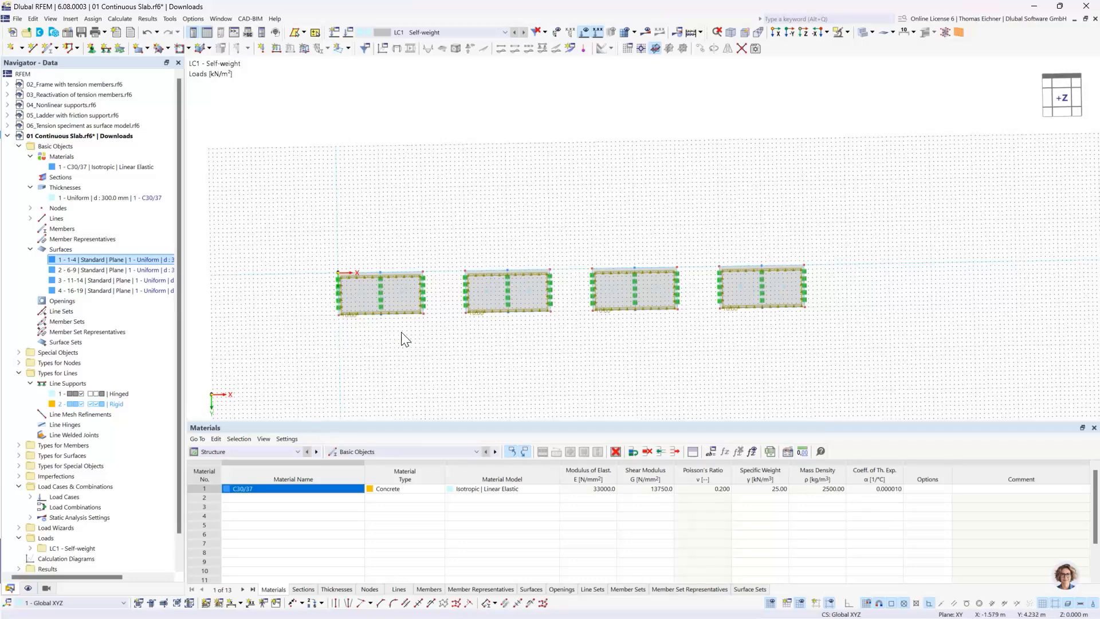
Examine the extended grid around the four slabs from above and from an oblique angle.
{"action": "scroll", "coordinate": [424, 343], "scroll_direction": "down", "scroll_amount": 2}
{"action": "scroll", "coordinate": [530, 287], "scroll_direction": "up", "scroll_amount": 1}
{"action": "middle_click_drag", "start_coordinate": [538, 284], "coordinate": [421, 373]}
{"action": "scroll", "coordinate": [351, 317], "scroll_direction": "up", "scroll_amount": 1}
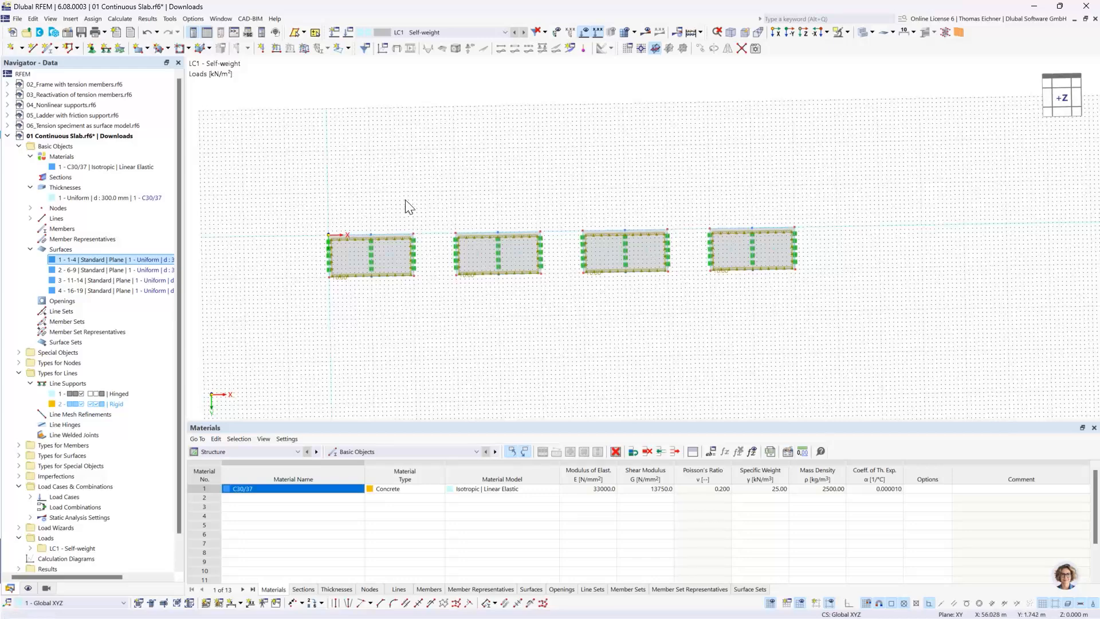
{"action": "middle_click_drag", "start_coordinate": [867, 231], "coordinate": [913, 255]}
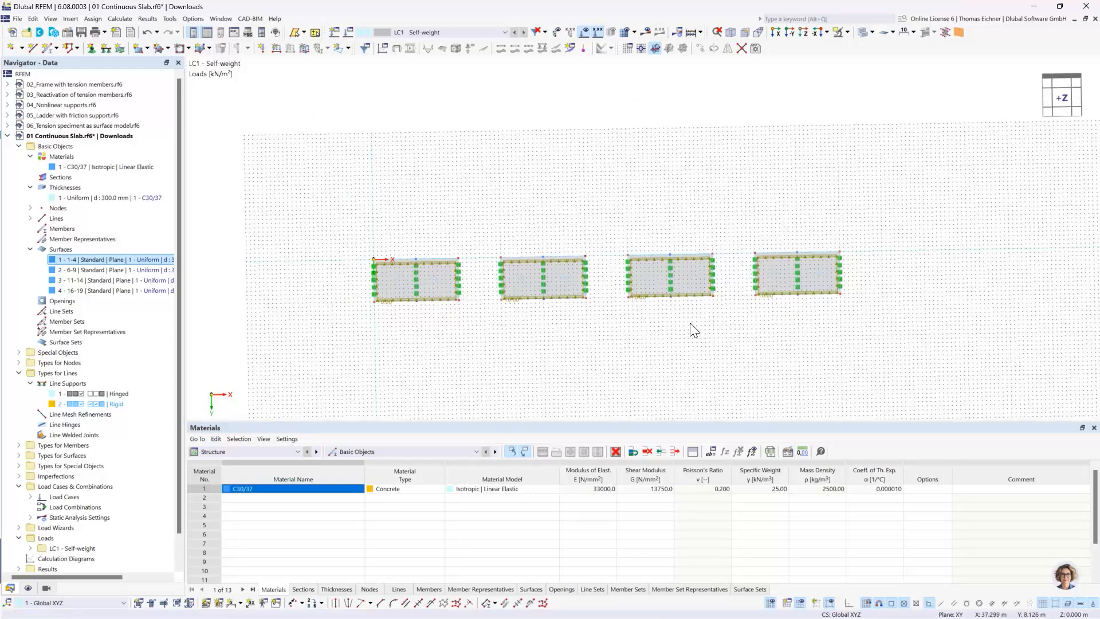
{"action": "scroll", "coordinate": [594, 285], "scroll_direction": "up", "scroll_amount": 2}
{"action": "mouse_move", "coordinate": [351, 159]}
{"action": "middle_mouse_down"}
{"action": "mouse_move", "coordinate": [375, 147]}
{"action": "mouse_move", "coordinate": [359, 166]}
{"action": "middle_mouse_up"}
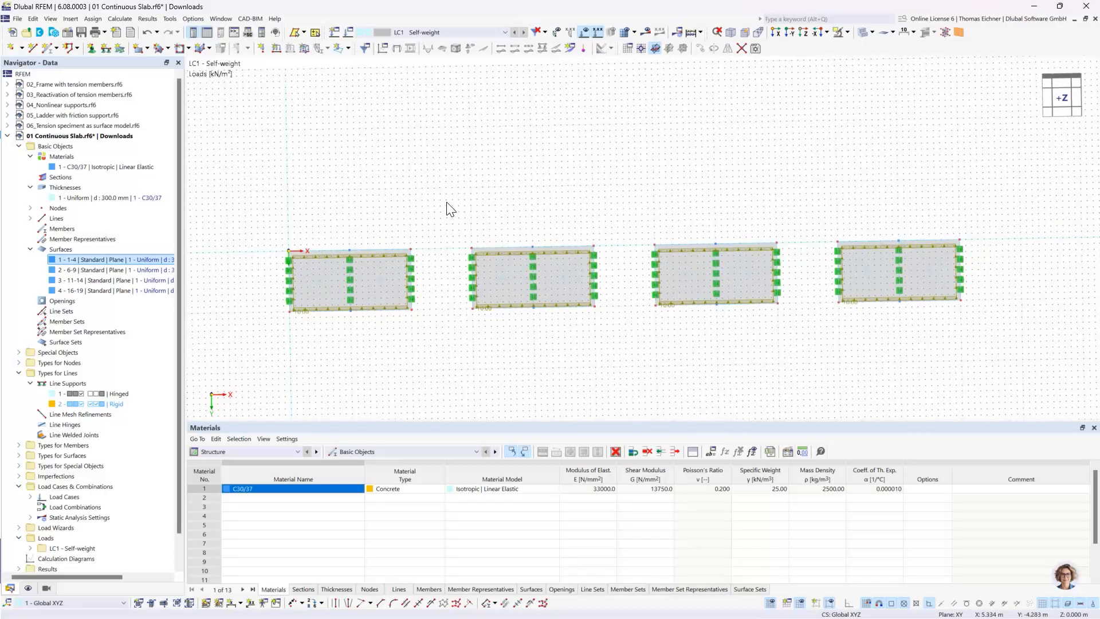
{"action": "middle_click_drag", "start_coordinate": [575, 236], "coordinate": [265, 204], "text": "ctrl"}
{"action": "middle_click_drag", "start_coordinate": [600, 226], "coordinate": [532, 215]}
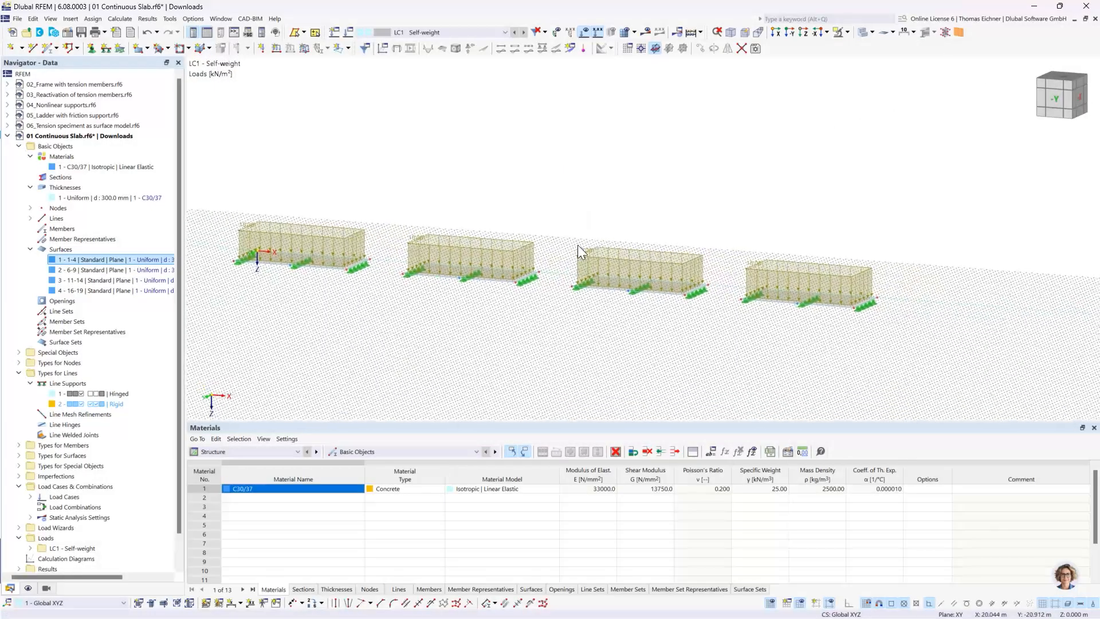
Save the model and show all four slabs in the Z-direction view.
{"action": "scroll", "coordinate": [562, 277], "scroll_direction": "up", "scroll_amount": 2}
{"action": "key", "text": "ctrl+s"}
{"action": "scroll", "coordinate": [554, 199], "scroll_direction": "down", "scroll_amount": 1}
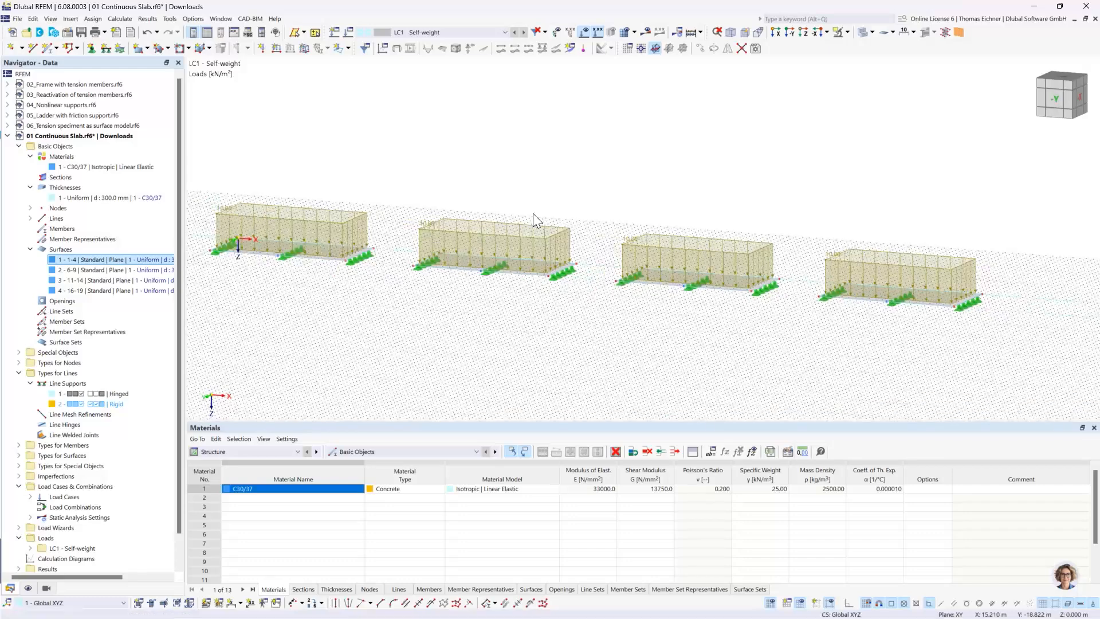
{"action": "middle_click_drag", "start_coordinate": [501, 197], "coordinate": [518, 189]}
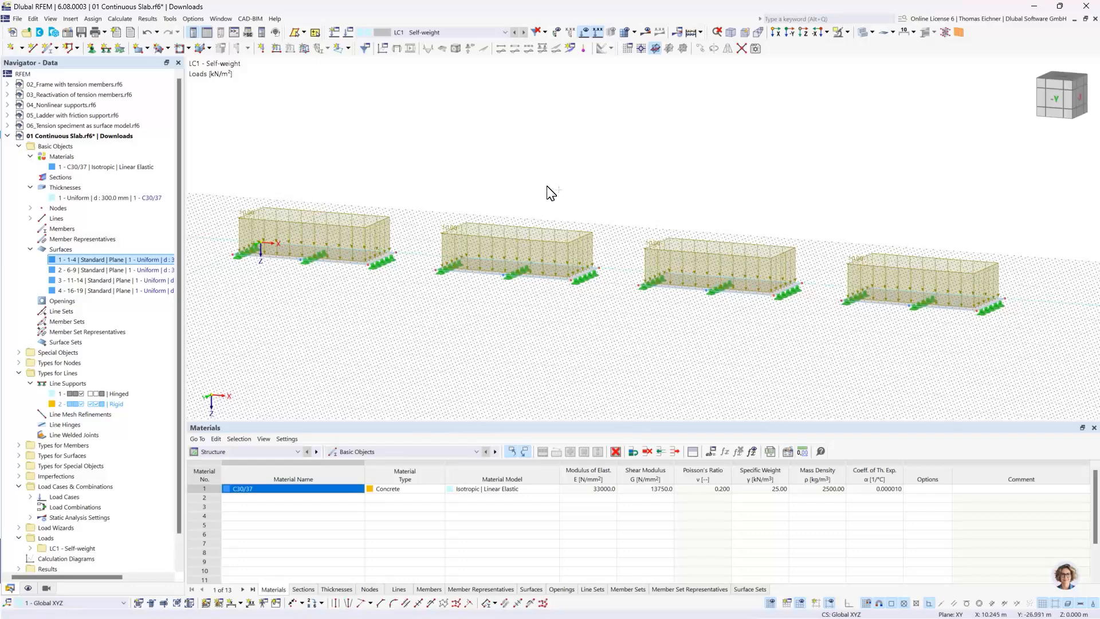
{"action": "middle_click_drag", "start_coordinate": [546, 187], "coordinate": [565, 246], "text": "ctrl"}
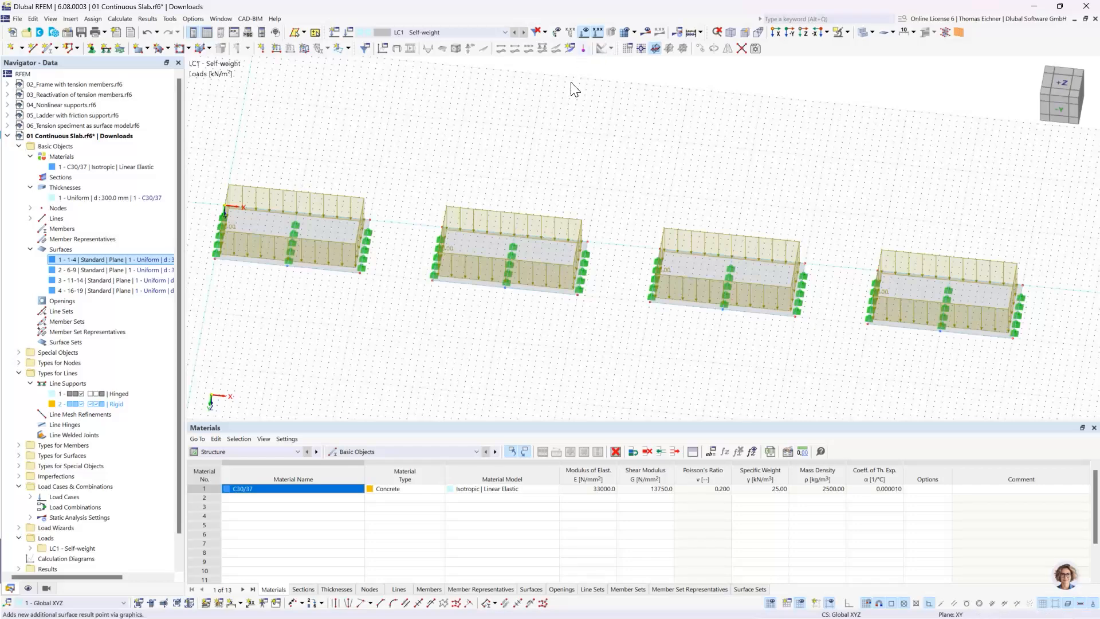
{"action": "left_click", "coordinate": [804, 34]}
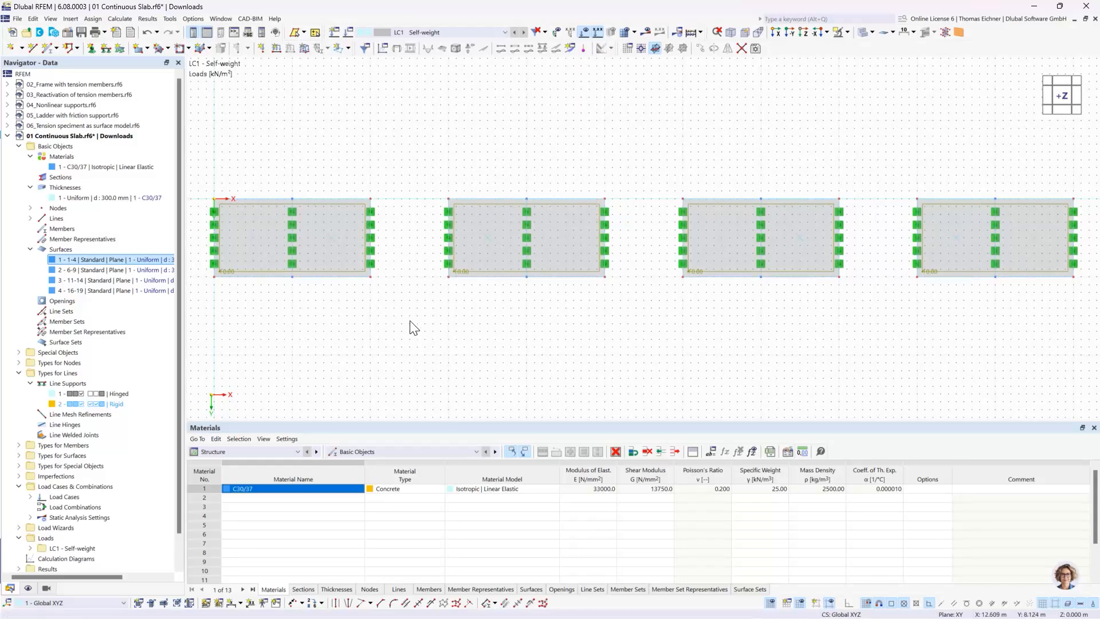
{"action": "scroll", "coordinate": [409, 349], "scroll_direction": "up", "scroll_amount": 5}
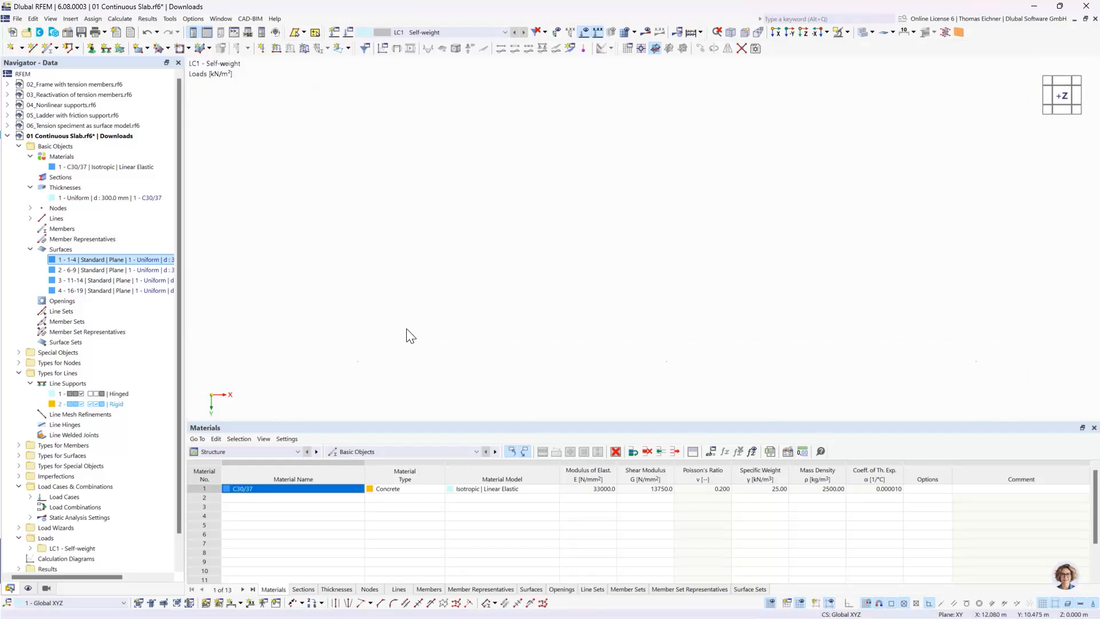
{"action": "scroll", "coordinate": [411, 328], "scroll_direction": "down", "scroll_amount": 5}
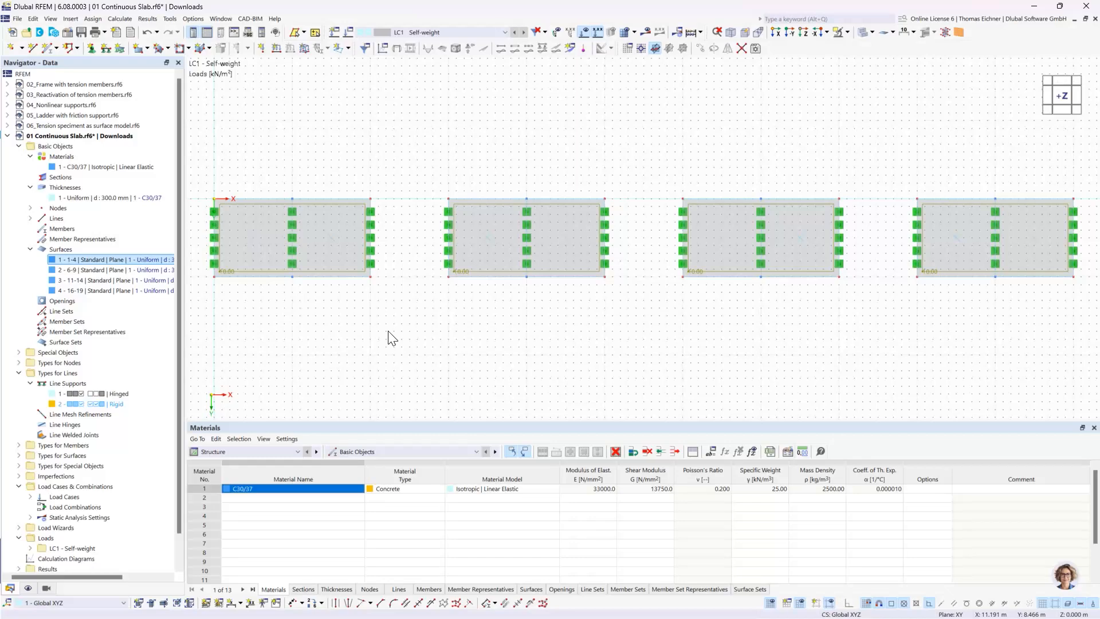
{"action": "scroll", "coordinate": [387, 331], "scroll_direction": "down", "scroll_amount": 5}
Review the target length of finite elements in the general mesh settings and accept the settings.
{"action": "left_click", "coordinate": [121, 19]}
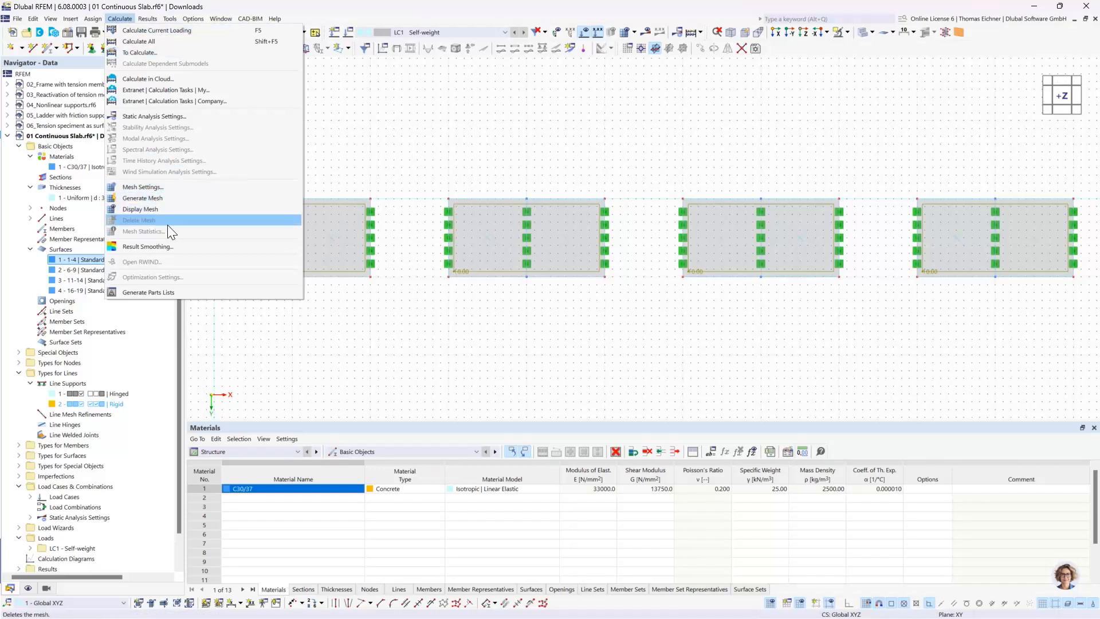
{"action": "left_click", "coordinate": [169, 191]}
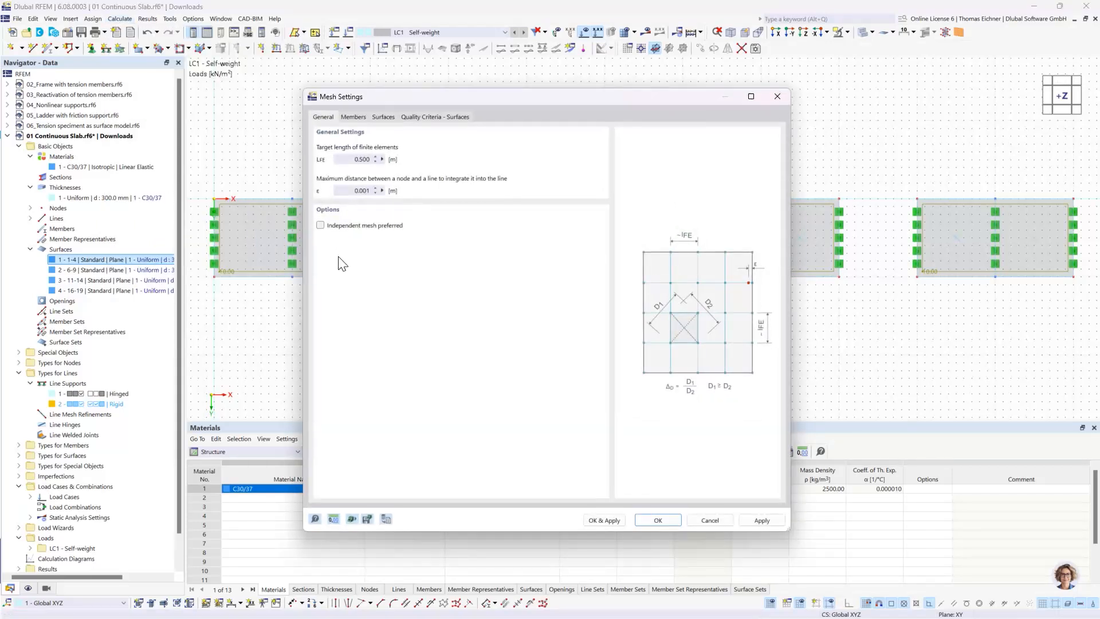
{"action": "left_click_drag", "start_coordinate": [337, 160], "coordinate": [404, 163]}
{"action": "left_click", "coordinate": [349, 160]}
{"action": "left_click", "coordinate": [659, 520]}
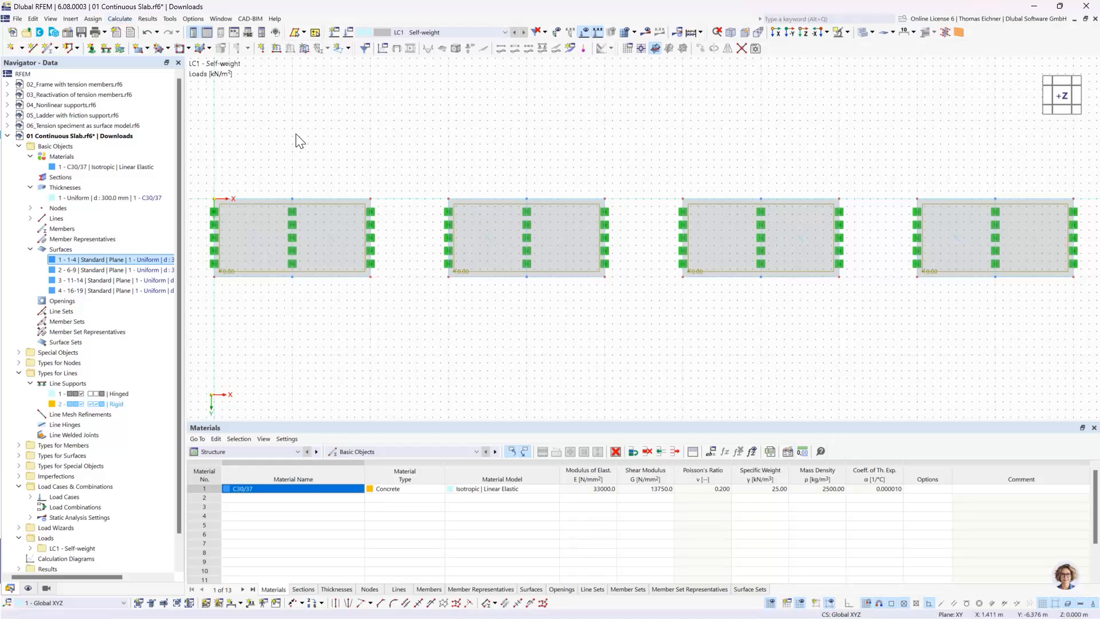
{"action": "scroll", "coordinate": [332, 129], "scroll_direction": "down", "scroll_amount": 1}
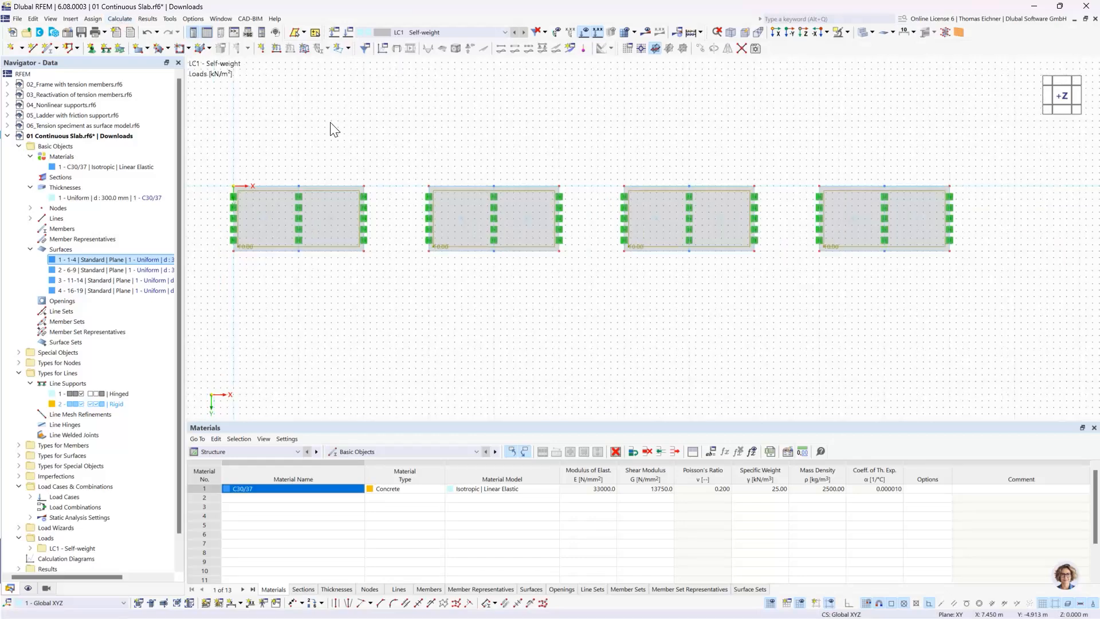
Collapse the Basic Objects and Types for Lines categories of the slab model's data tree.
{"action": "middle_click_drag", "start_coordinate": [332, 129], "coordinate": [346, 172]}
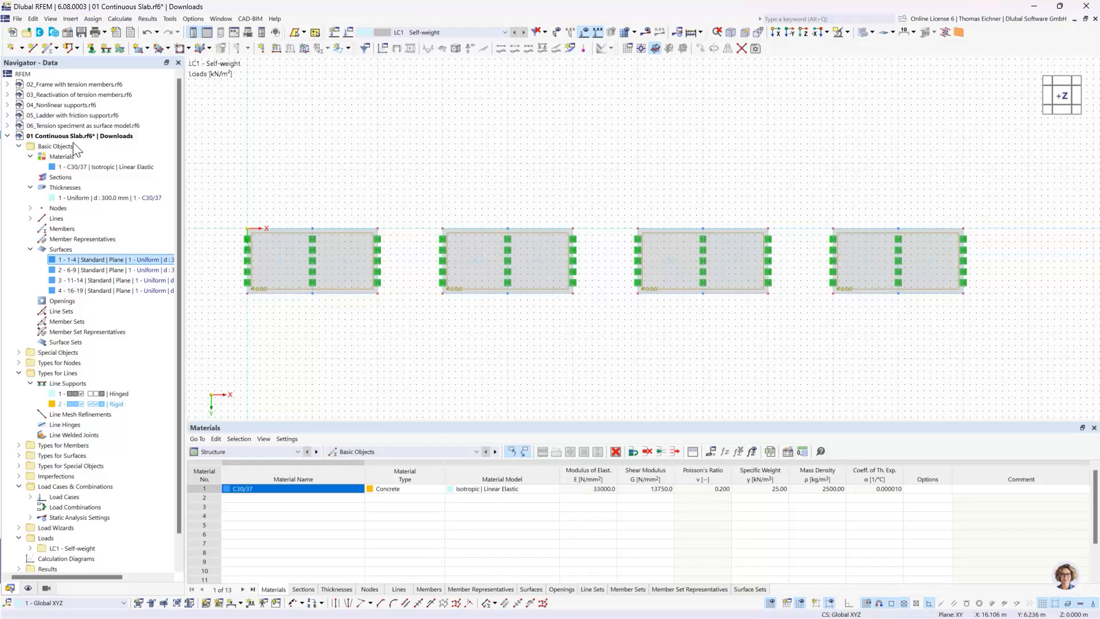
{"action": "left_click", "coordinate": [31, 187]}
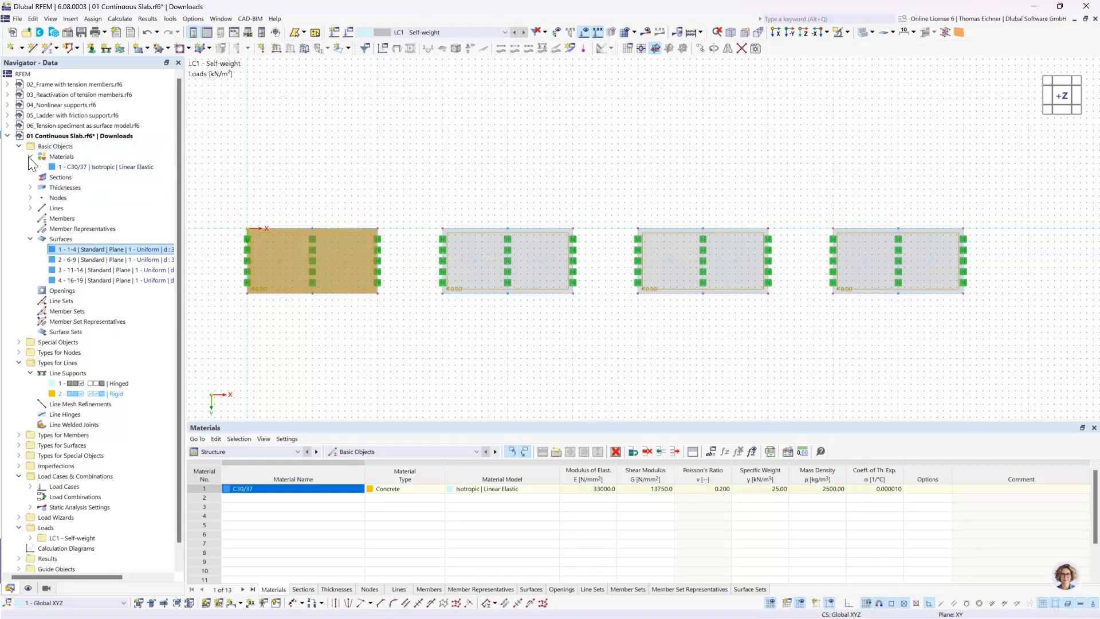
{"action": "left_click", "coordinate": [30, 156]}
{"action": "left_click", "coordinate": [30, 229]}
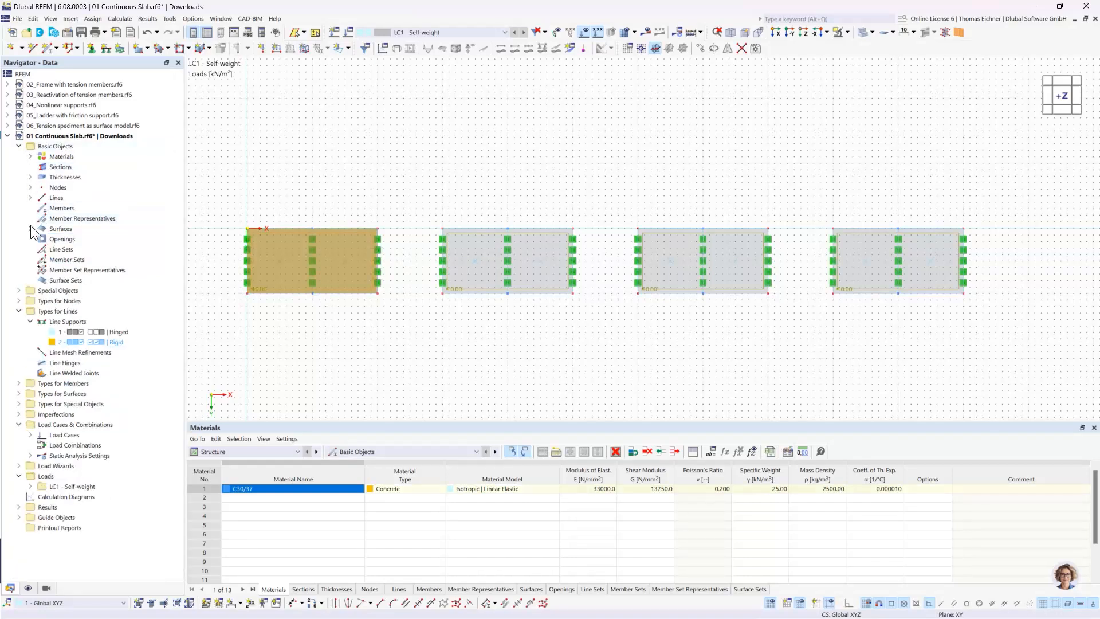
{"action": "left_click", "coordinate": [19, 146]}
{"action": "left_click", "coordinate": [350, 147]}
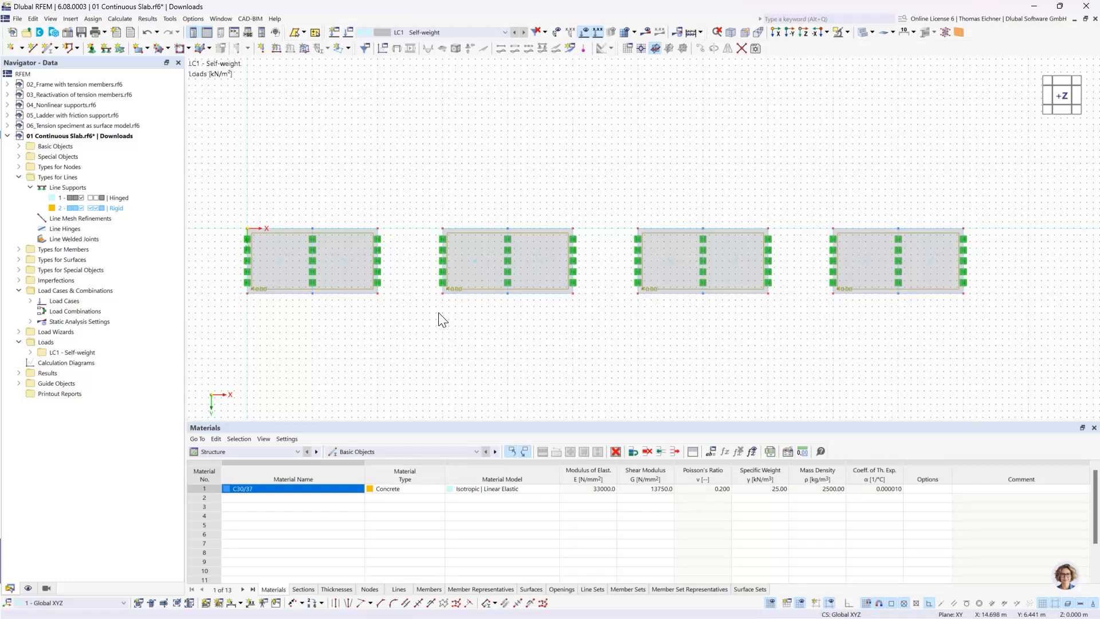
{"action": "double_click", "coordinate": [46, 175]}
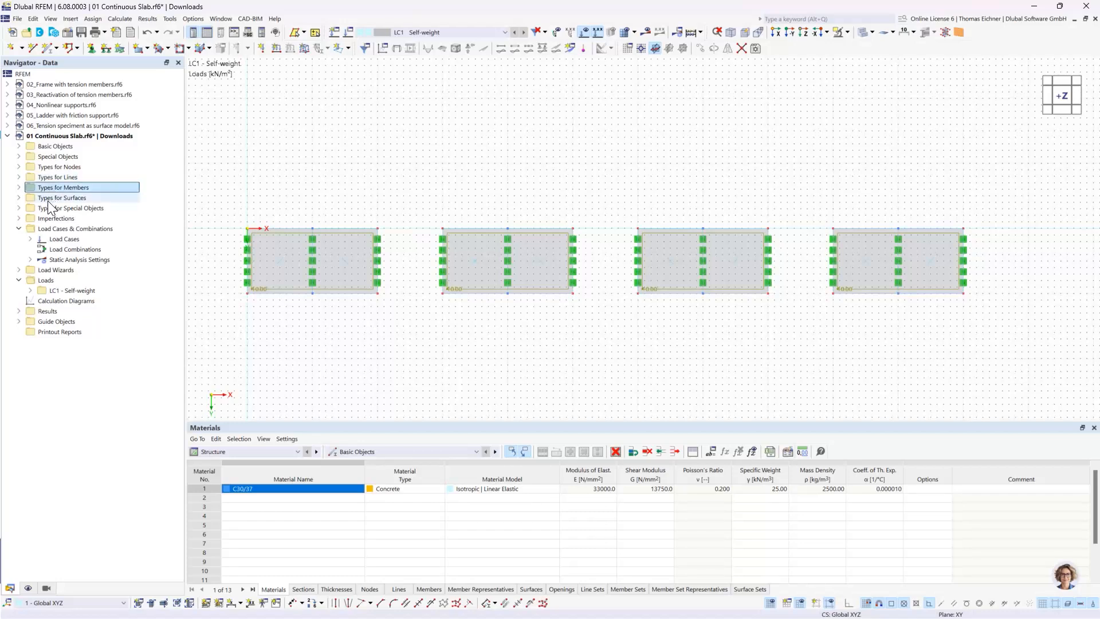
Examine the object types available for nodes and surfaces, including their mesh refinements.
{"action": "left_click", "coordinate": [50, 201]}
{"action": "left_click", "coordinate": [54, 168]}
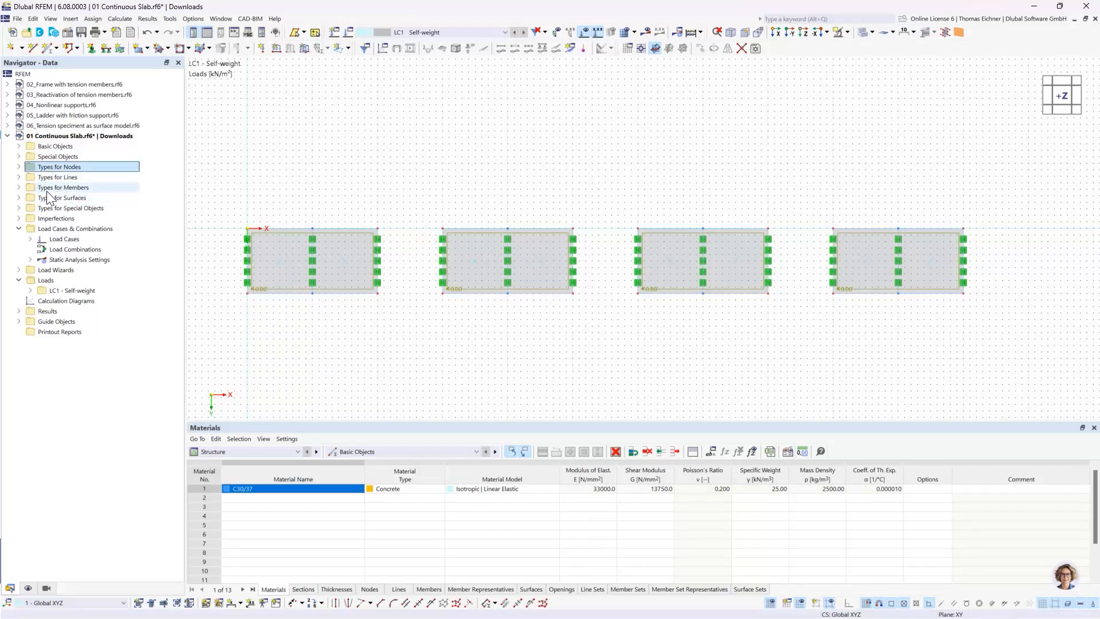
{"action": "left_click", "coordinate": [19, 166]}
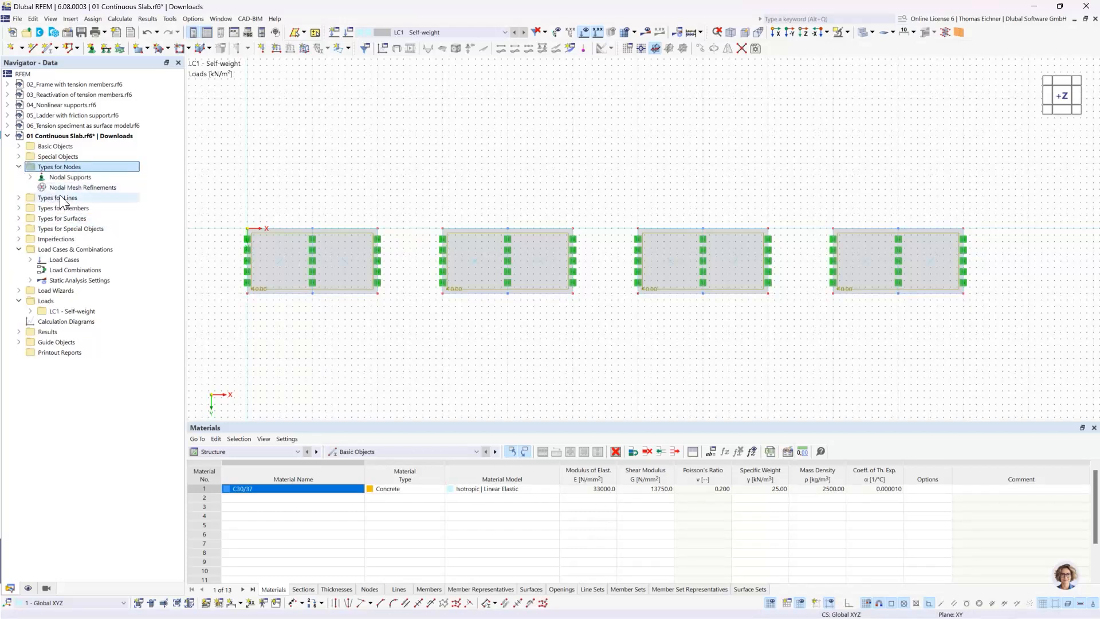
{"action": "left_click", "coordinate": [63, 181]}
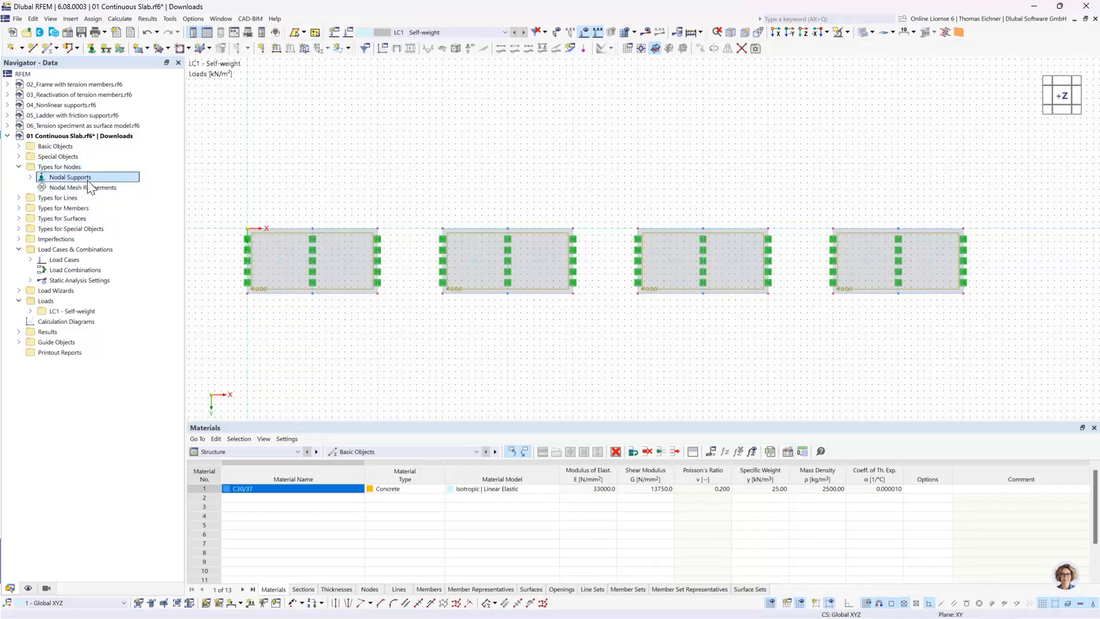
{"action": "left_click", "coordinate": [19, 167]}
{"action": "left_click", "coordinate": [19, 198]}
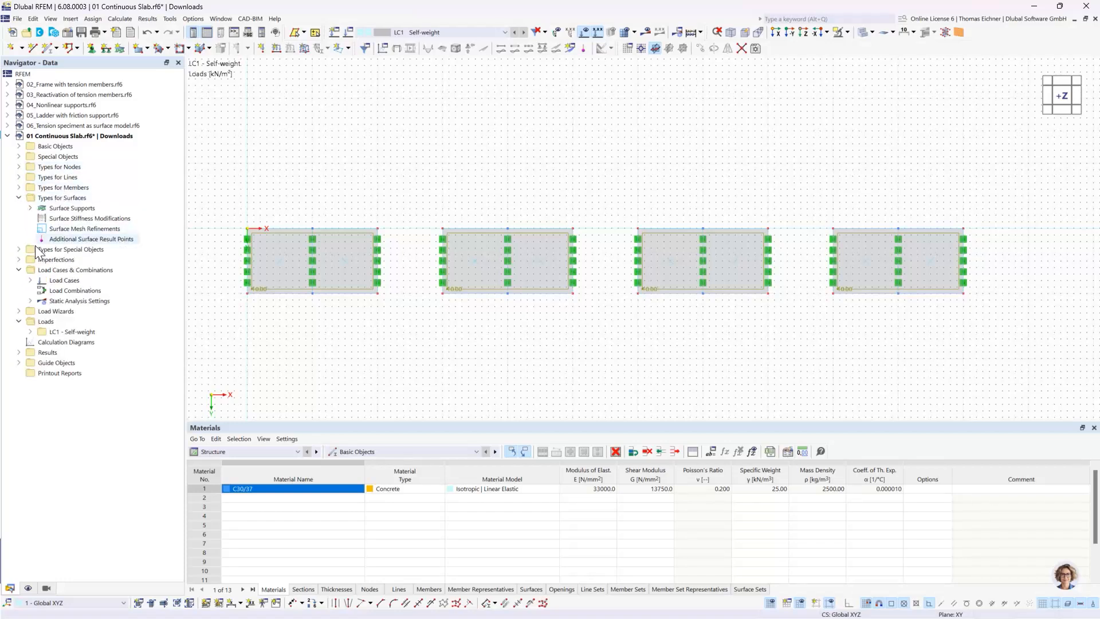
{"action": "left_click", "coordinate": [80, 210]}
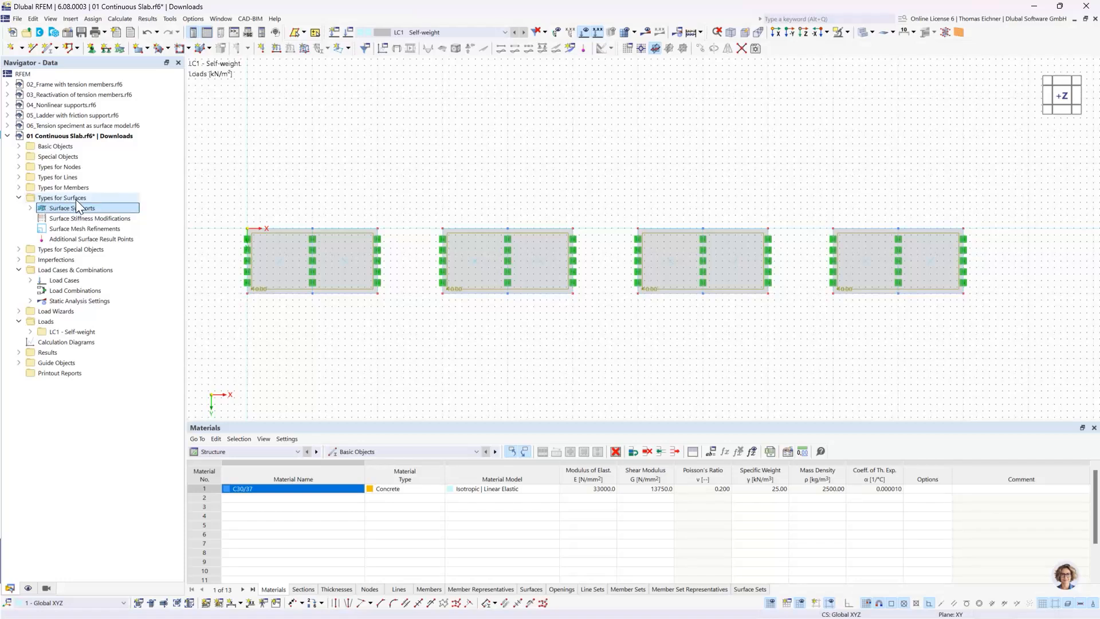
{"action": "left_click", "coordinate": [71, 229]}
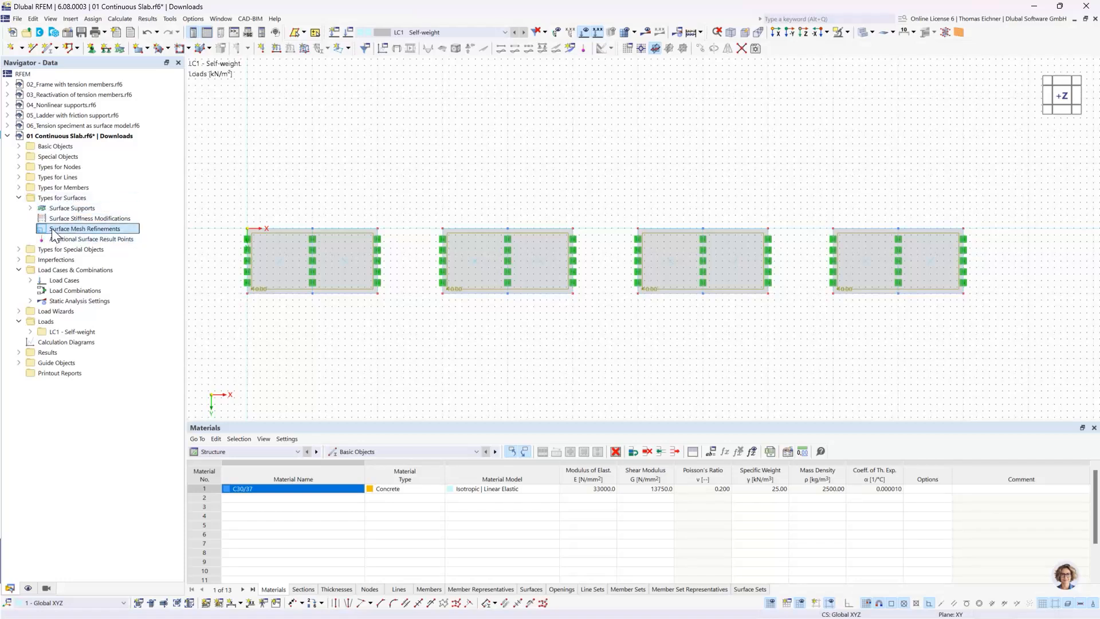
Create a surface mesh refinement with a target FE length of 2 m and assign it to surface 1, the first slab.
{"action": "double_click", "coordinate": [111, 231]}
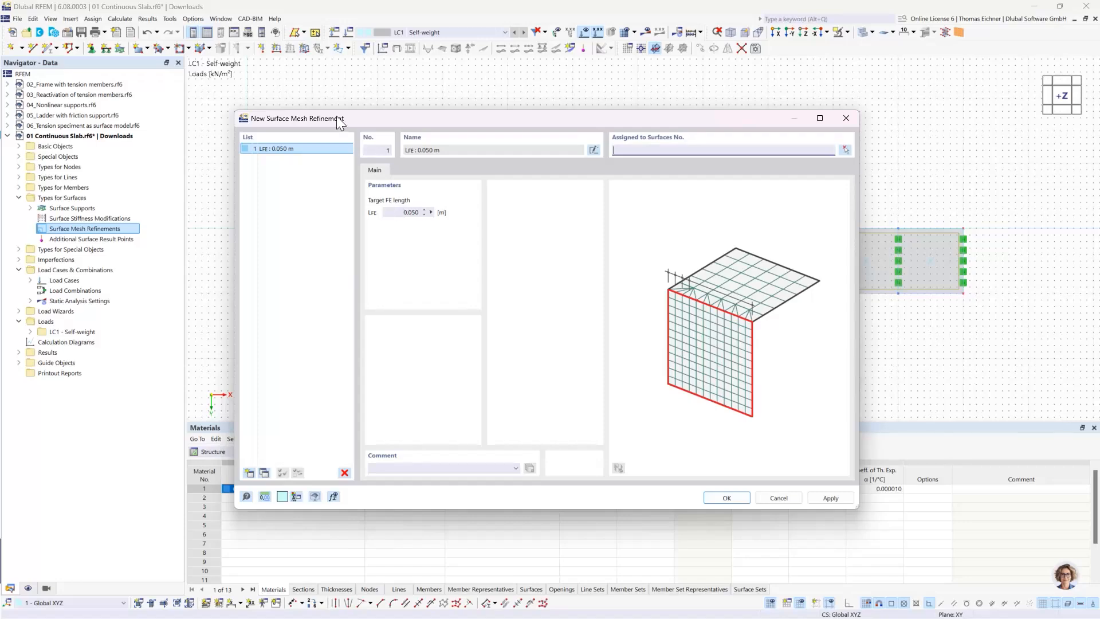
{"action": "left_click_drag", "start_coordinate": [338, 118], "coordinate": [428, 206]}
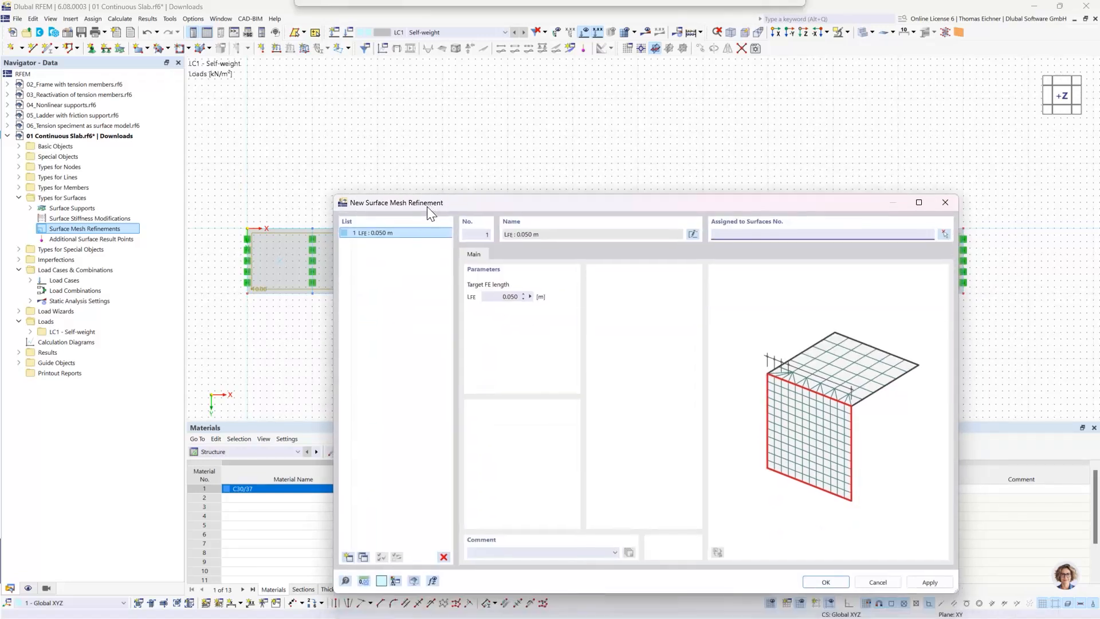
{"action": "left_click", "coordinate": [492, 296]}
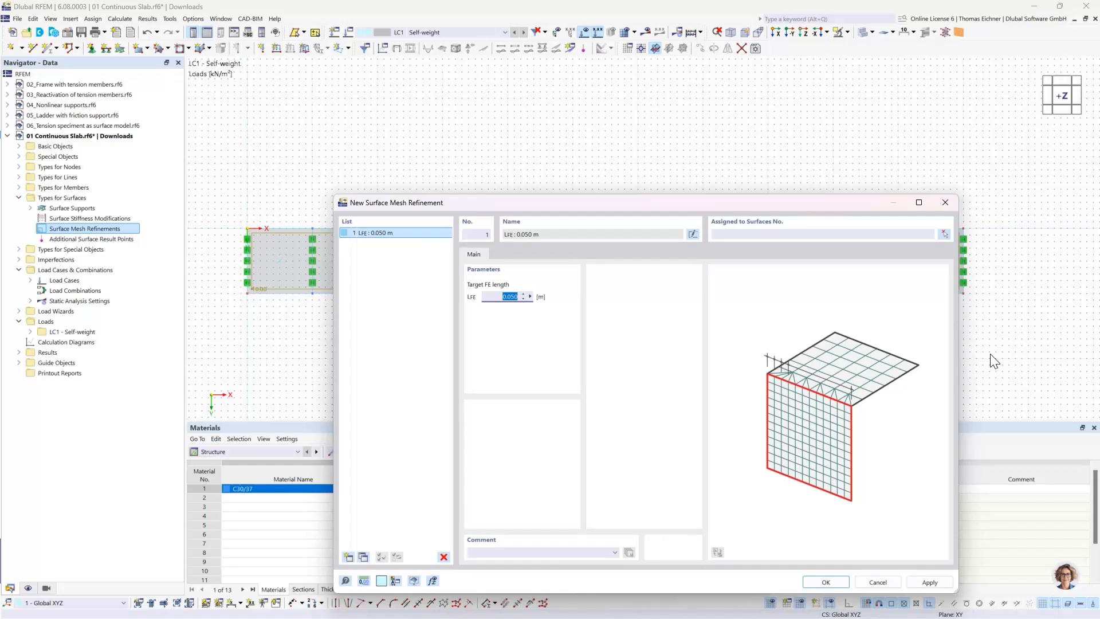
{"action": "type", "text": "2"}
{"action": "left_click", "coordinate": [769, 234]}
{"action": "left_click", "coordinate": [944, 235]}
{"action": "left_click", "coordinate": [326, 236]}
{"action": "left_click", "coordinate": [172, 178]}
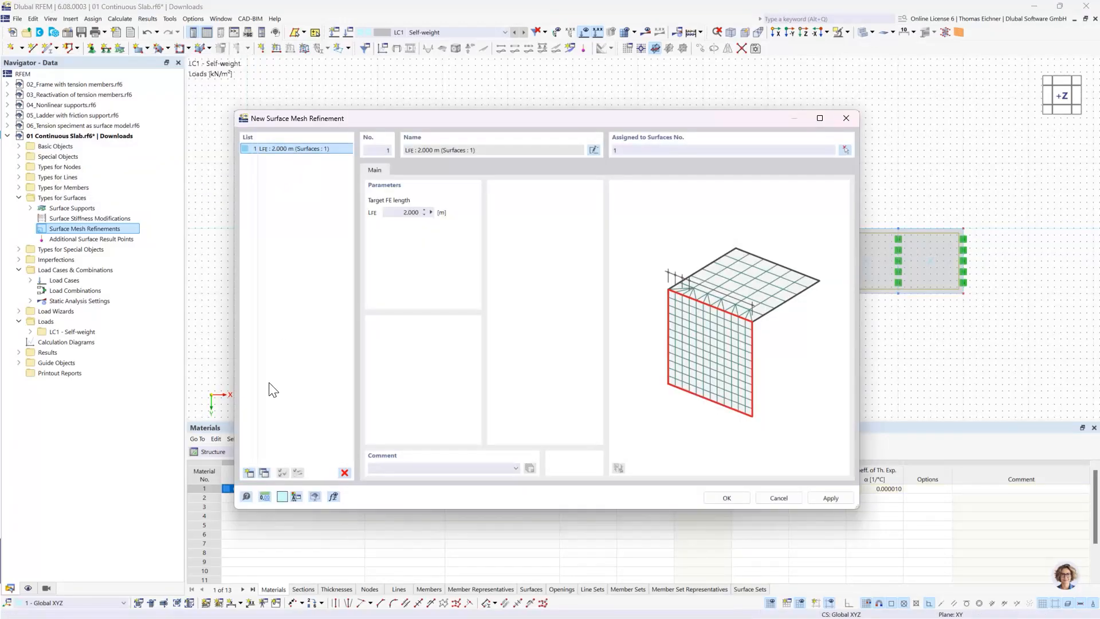
Copy the refinement, set the copy's target FE length to 1 m and assign it to surface 2, the second slab.
{"action": "left_click", "coordinate": [264, 472]}
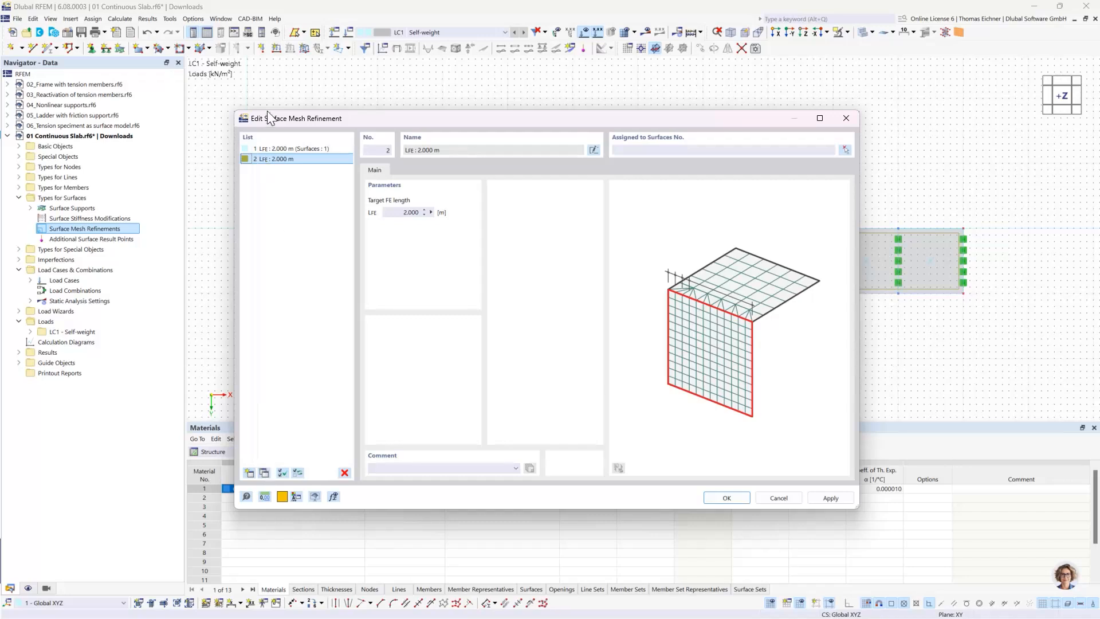
{"action": "double_click", "coordinate": [394, 212]}
{"action": "type", "text": "1"}
{"action": "left_click", "coordinate": [650, 150]}
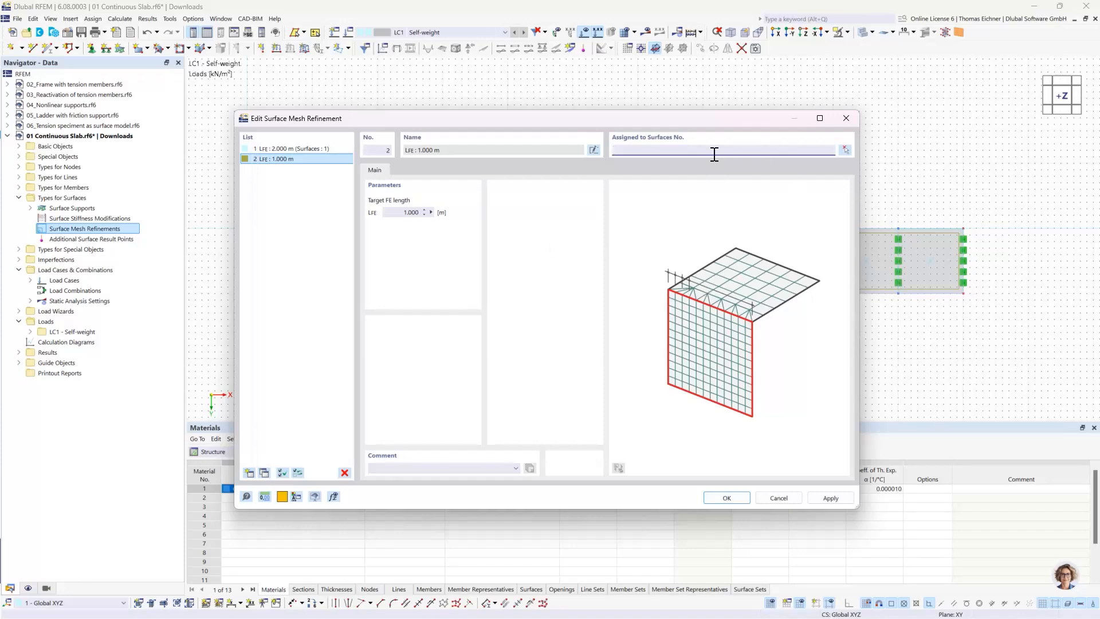
{"action": "left_click", "coordinate": [845, 150]}
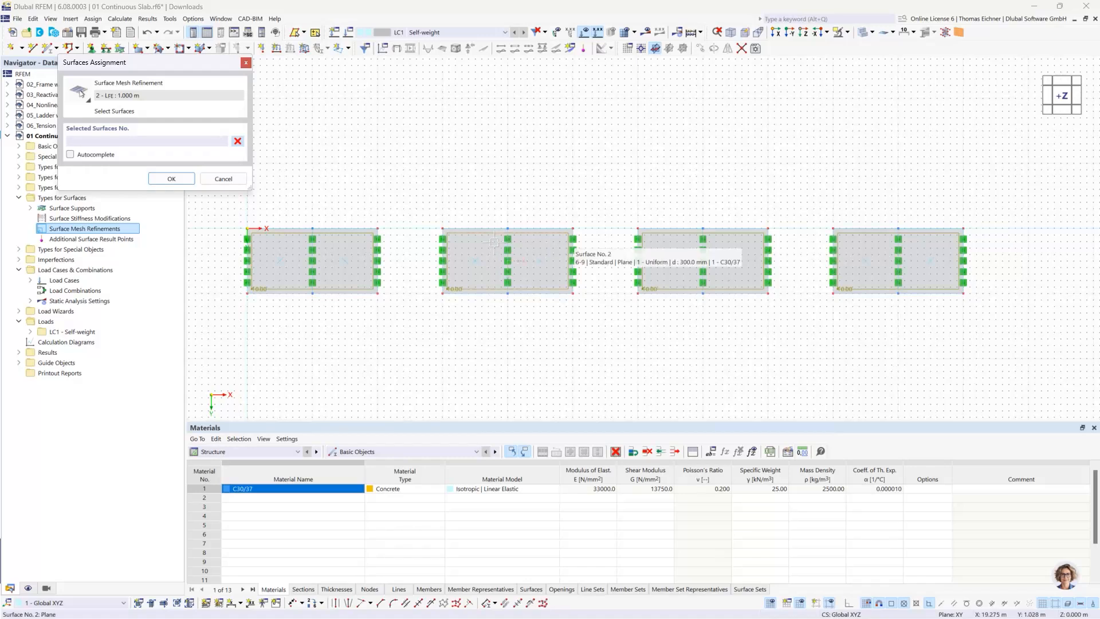
{"action": "left_click", "coordinate": [495, 242]}
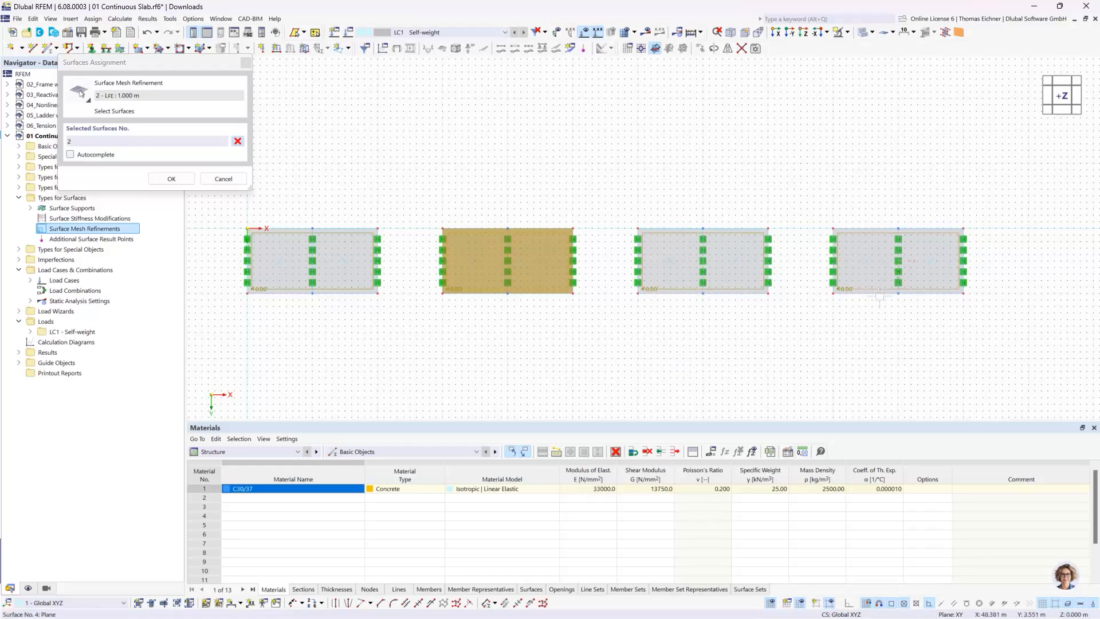
{"action": "left_click", "coordinate": [173, 179]}
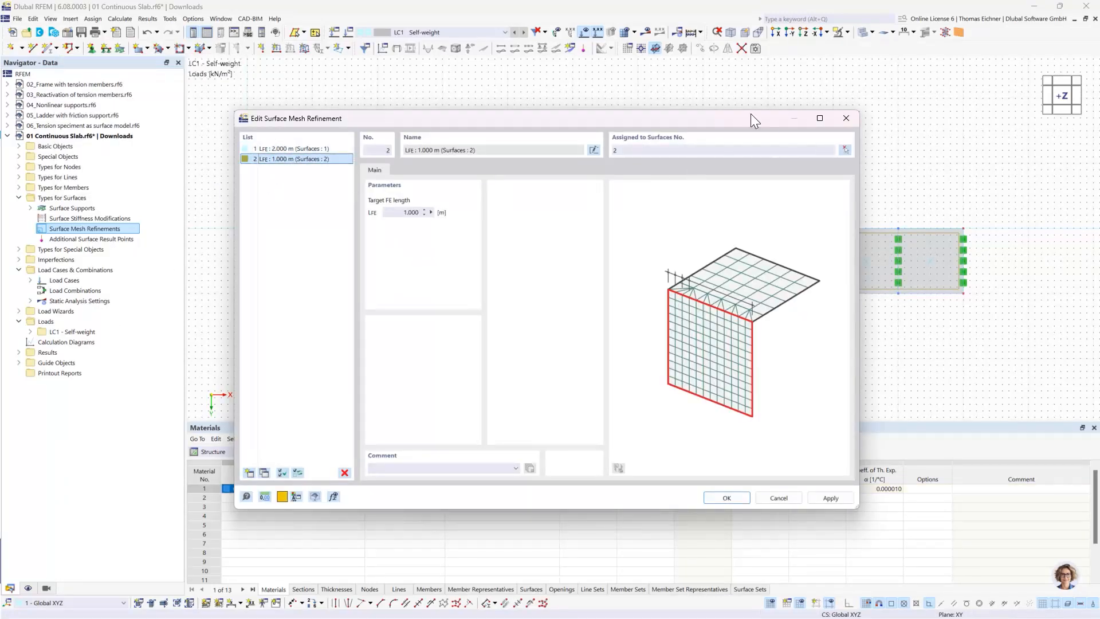
{"action": "left_click_drag", "start_coordinate": [750, 115], "coordinate": [730, 122]}
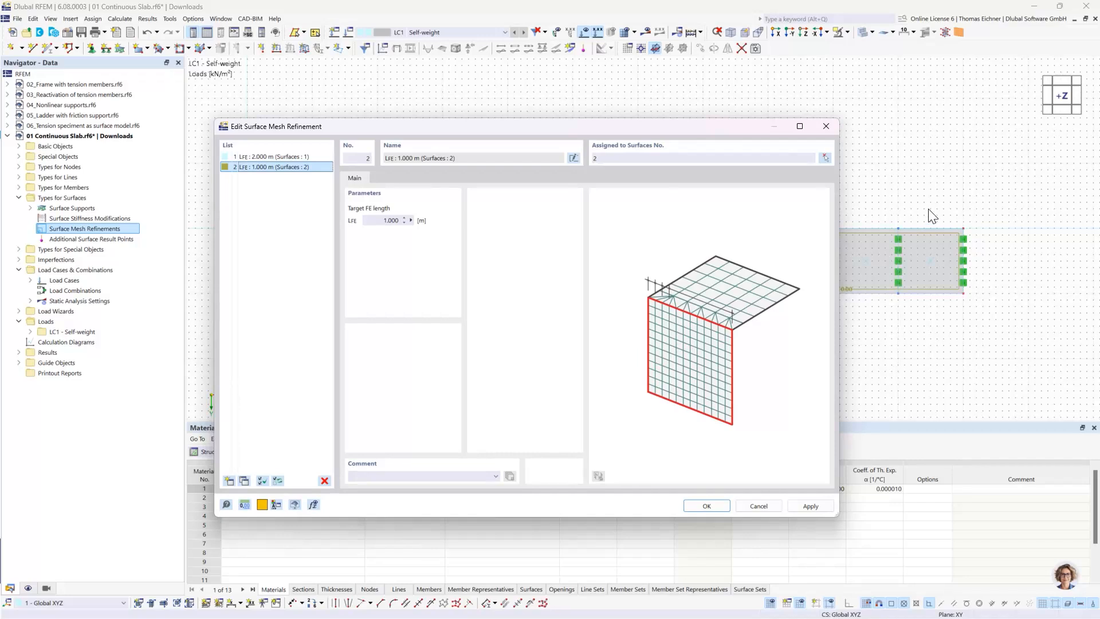
Add a third surface mesh refinement with a target FE length of 0.5 m and assign it to surface 3.
{"action": "left_click", "coordinate": [229, 480]}
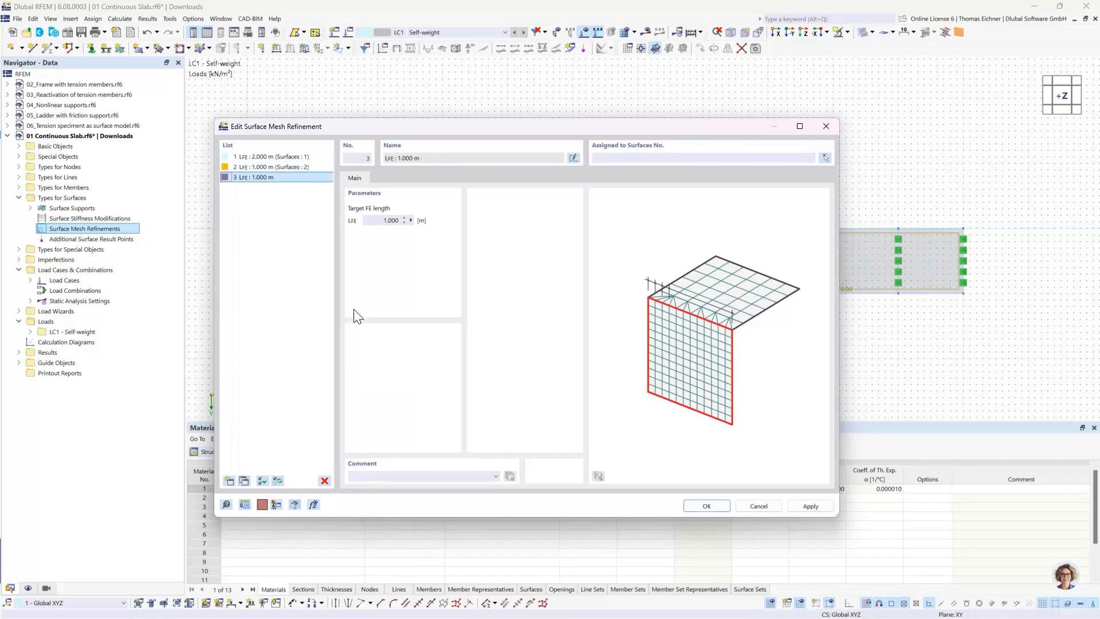
{"action": "double_click", "coordinate": [391, 220]}
{"action": "type", "text": "0.5"}
{"action": "left_click", "coordinate": [623, 157]}
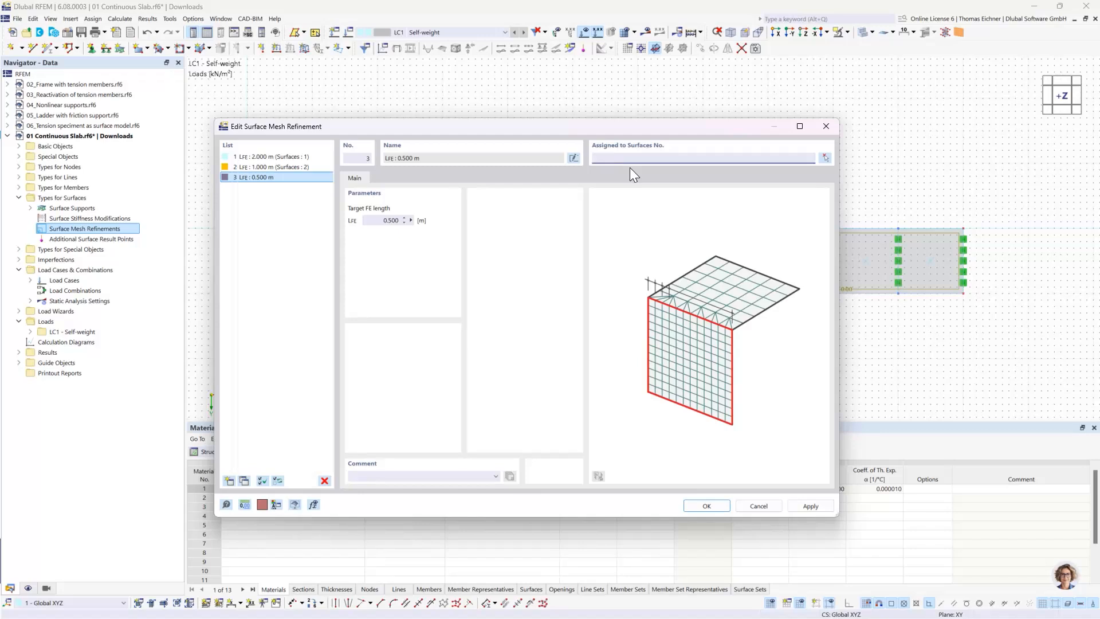
{"action": "type", "text": "3"}
{"action": "key", "text": "Tab"}
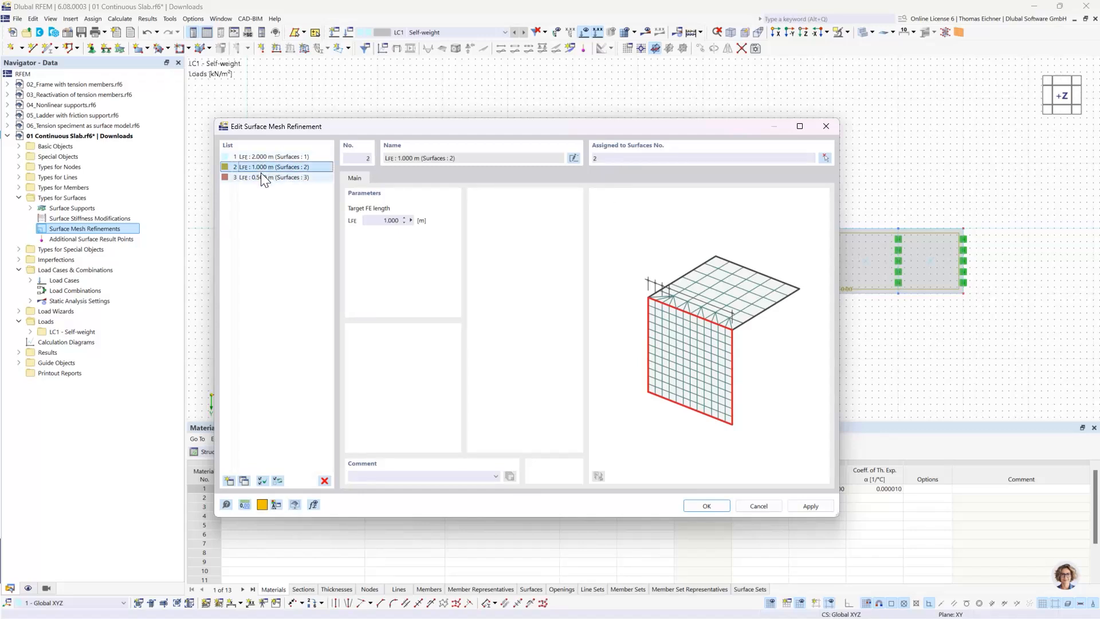
Add a fourth surface mesh refinement with a target FE length of 0.1 m and assign it to surface 4.
{"action": "left_click", "coordinate": [245, 480]}
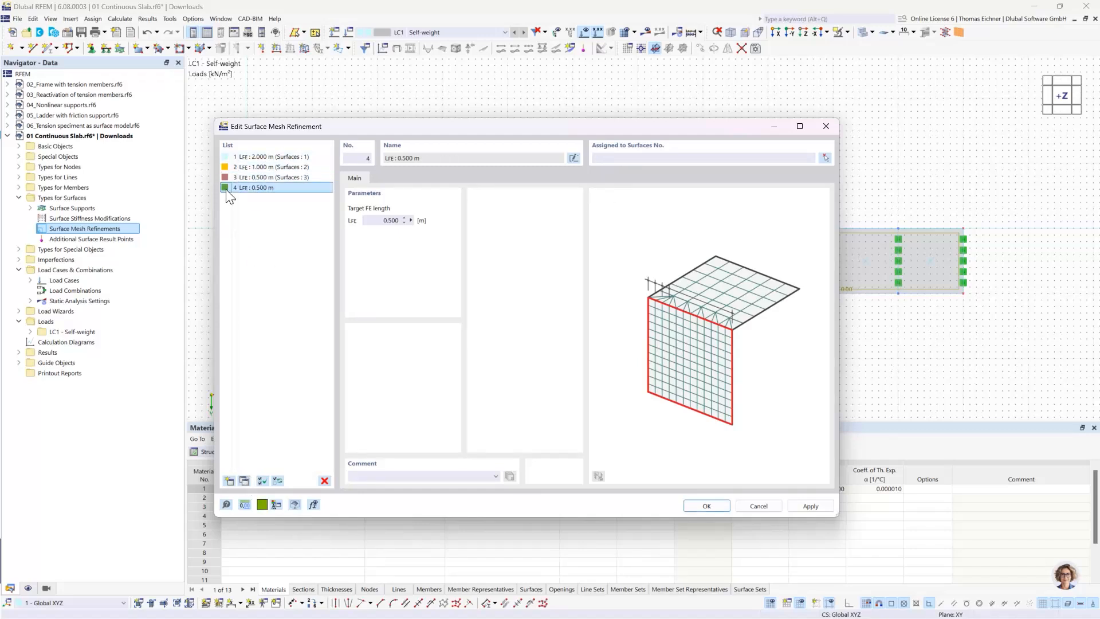
{"action": "left_click_drag", "start_coordinate": [374, 220], "coordinate": [427, 222]}
{"action": "type", "text": "0.1"}
{"action": "left_click", "coordinate": [596, 158]}
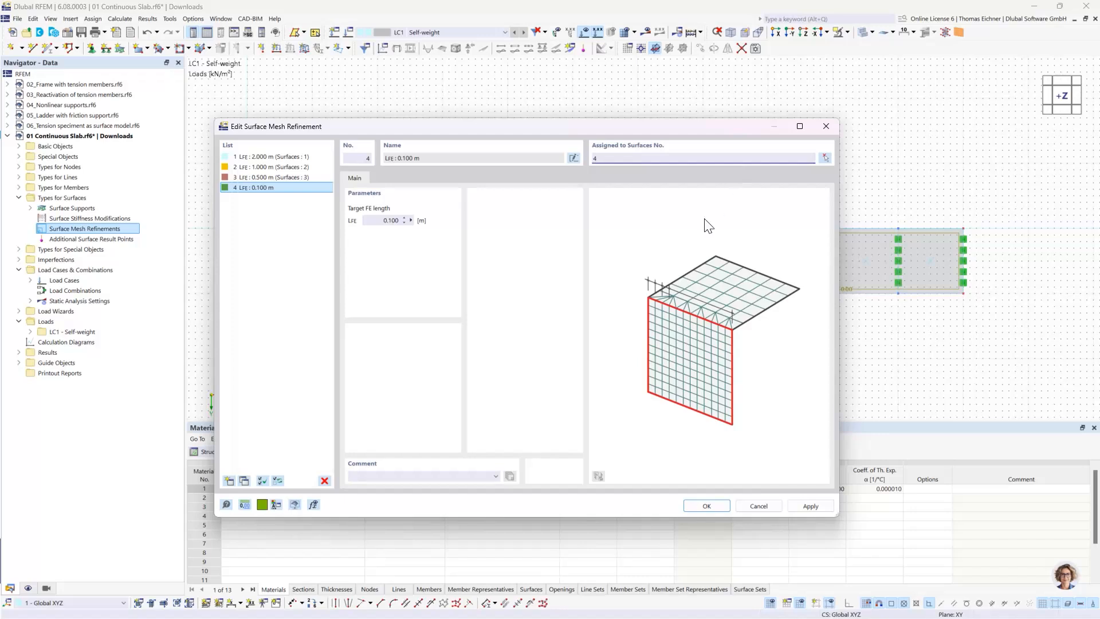
{"action": "left_click", "coordinate": [301, 184]}
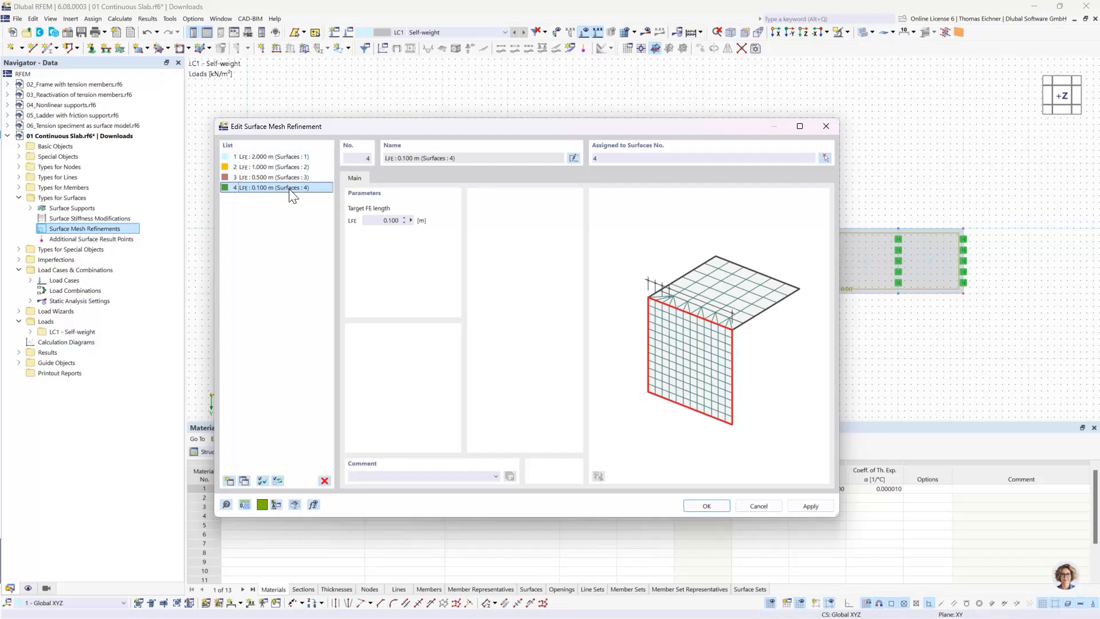
Compare the refinement list with the four slabs in the model and accept the surface mesh refinements.
{"action": "left_click_drag", "start_coordinate": [428, 126], "coordinate": [274, 154]}
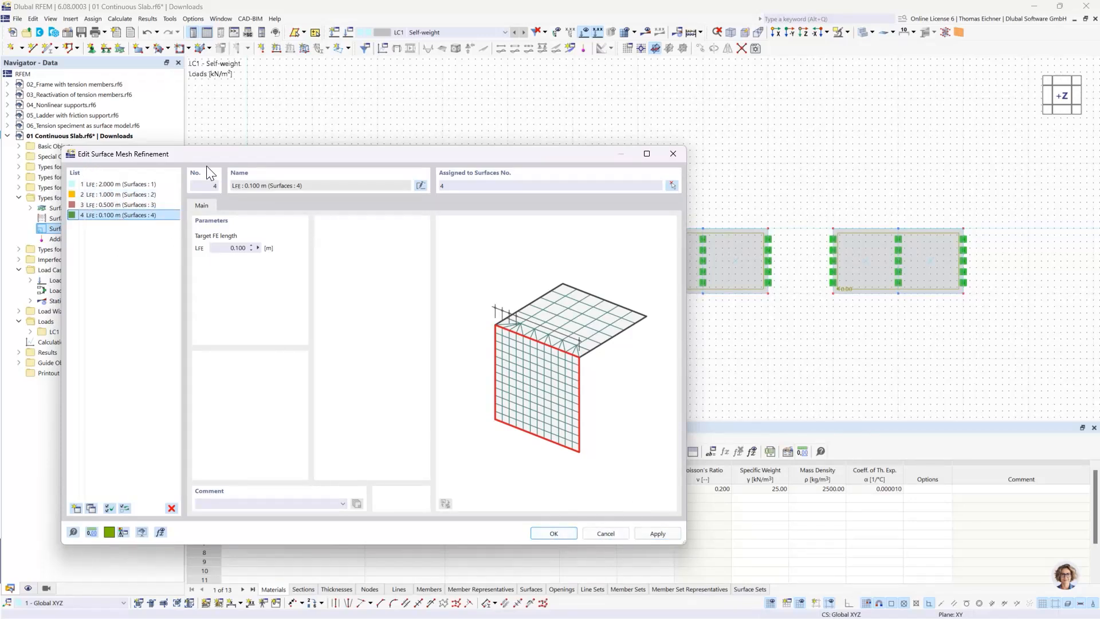
{"action": "left_click_drag", "start_coordinate": [185, 155], "coordinate": [195, 153]}
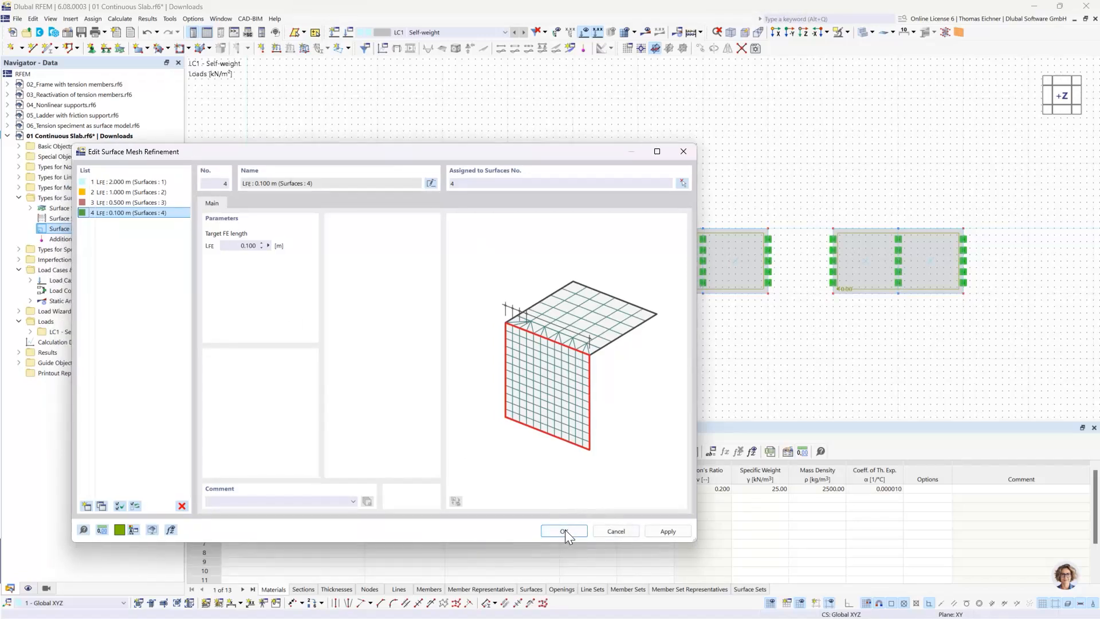
{"action": "left_click_drag", "start_coordinate": [432, 153], "coordinate": [614, 317]}
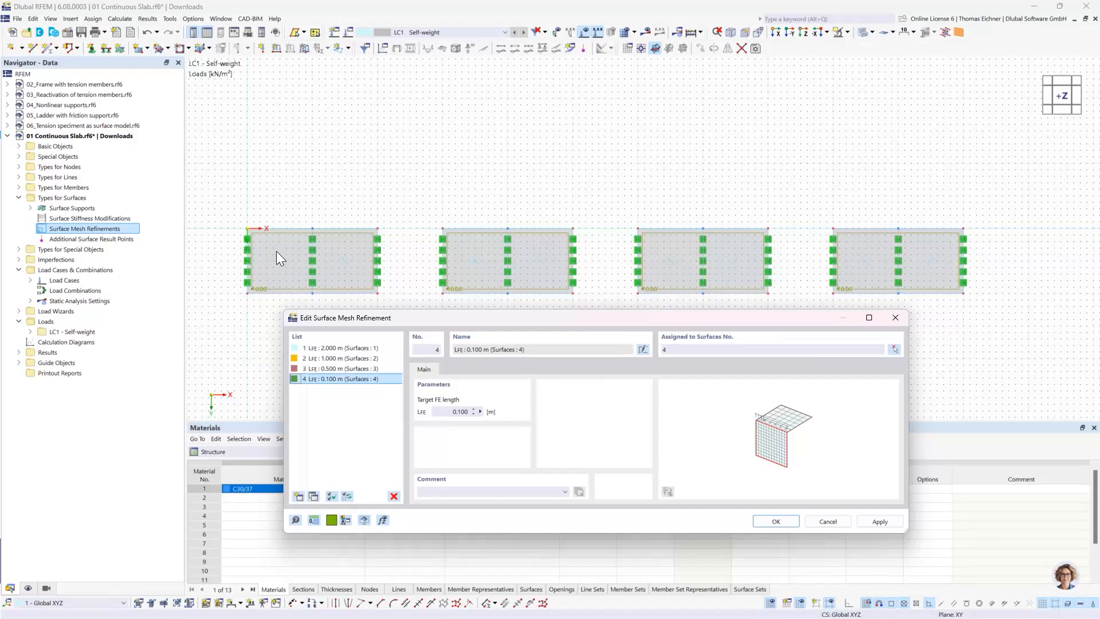
{"action": "left_click", "coordinate": [773, 522]}
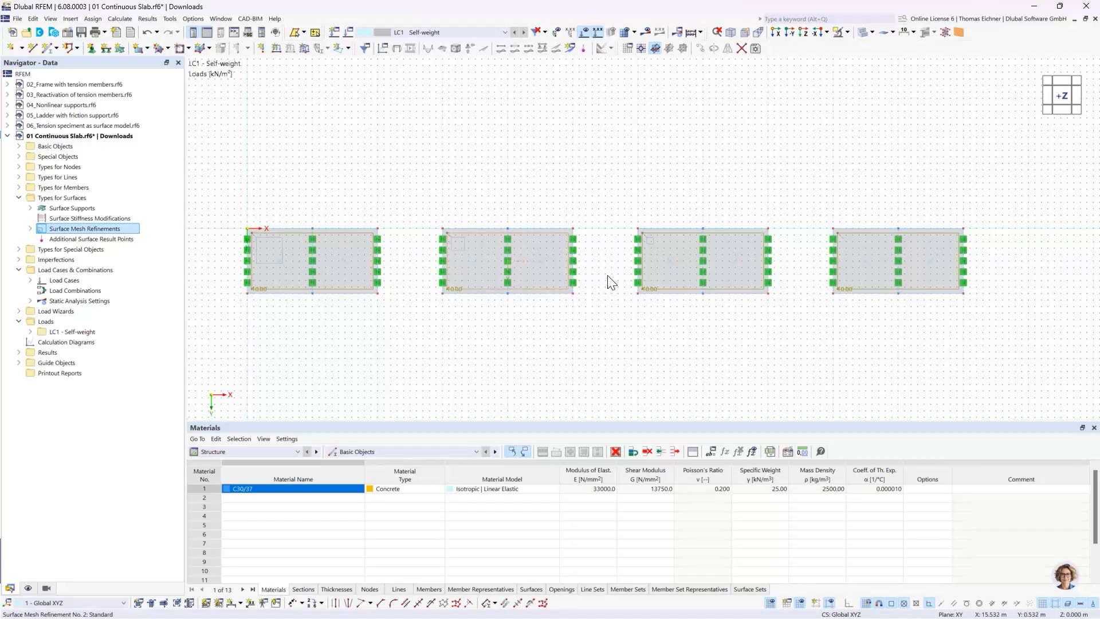
Show the slabs as a wireframe without surface fill and examine the mesh refinement symbol on the fourth slab up close.
{"action": "left_click", "coordinate": [859, 35]}
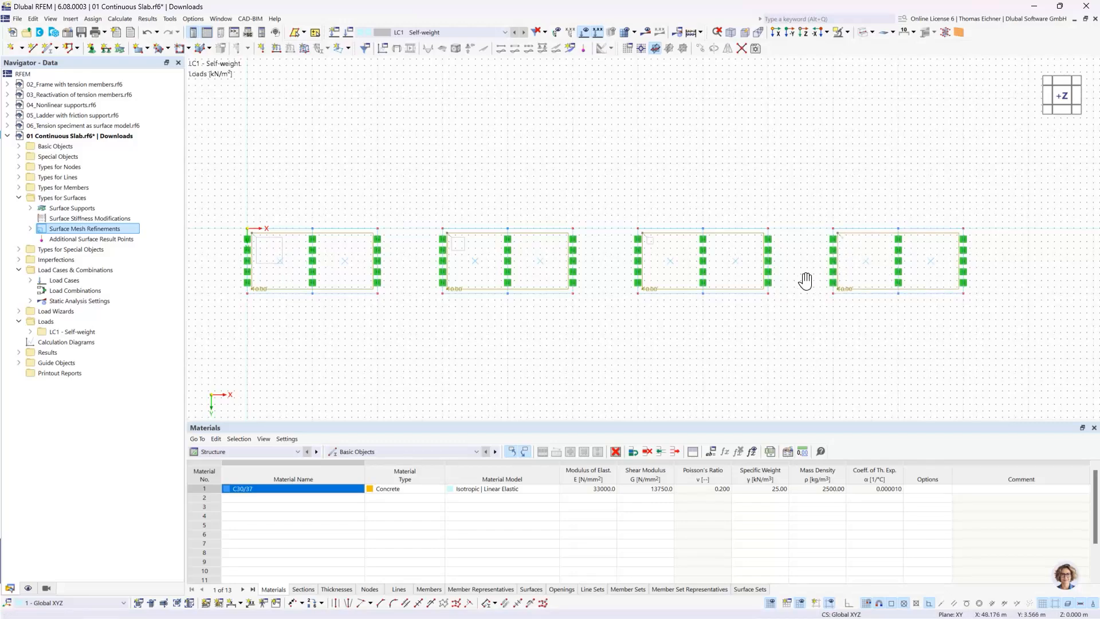
{"action": "middle_click_drag", "start_coordinate": [805, 280], "coordinate": [752, 285]}
{"action": "scroll", "coordinate": [843, 277], "scroll_direction": "up", "scroll_amount": 2}
{"action": "scroll", "coordinate": [842, 279], "scroll_direction": "up", "scroll_amount": 4}
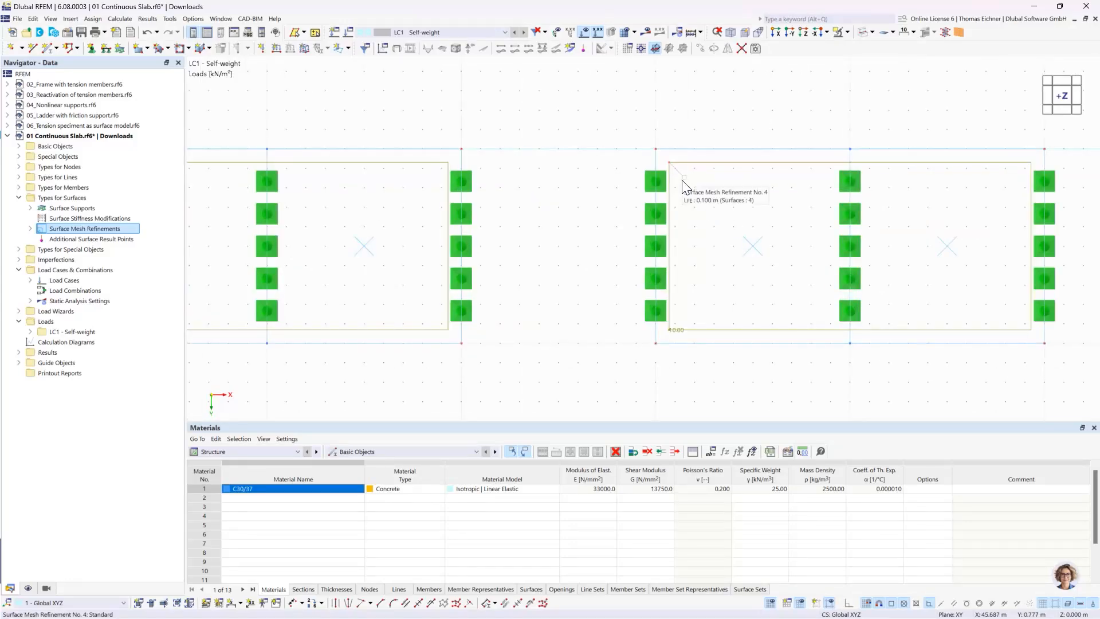
{"action": "scroll", "coordinate": [685, 179], "scroll_direction": "down", "scroll_amount": 5}
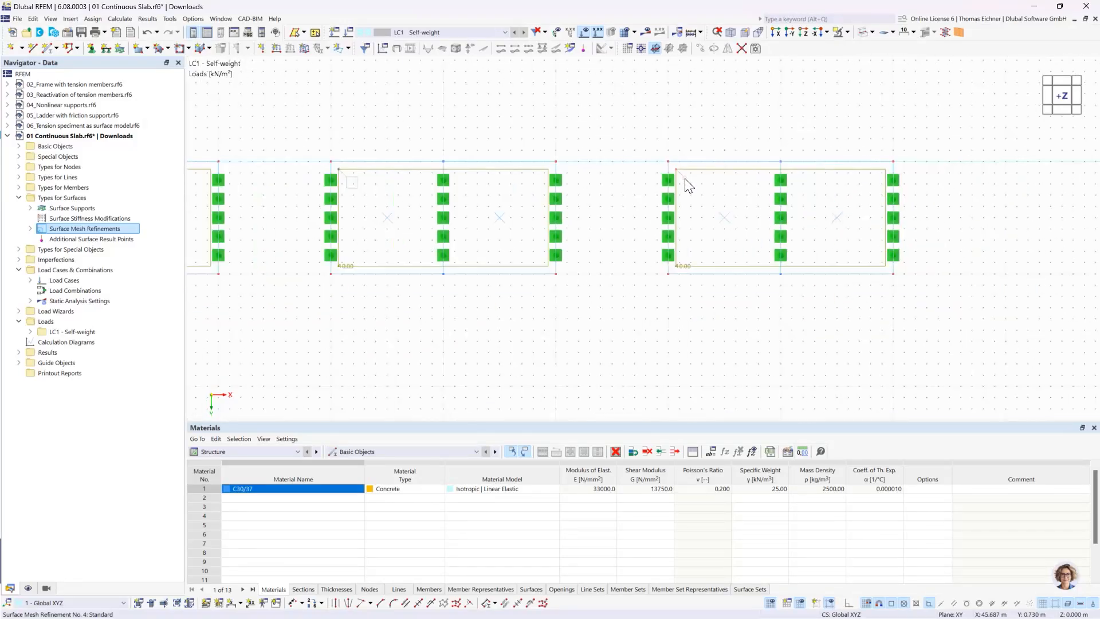
Collapse the surface types and load cases in the model tree and start a new result section under Special Objects.
{"action": "scroll", "coordinate": [685, 177], "scroll_direction": "down", "scroll_amount": 2}
{"action": "middle_click_drag", "start_coordinate": [311, 110], "coordinate": [340, 154]}
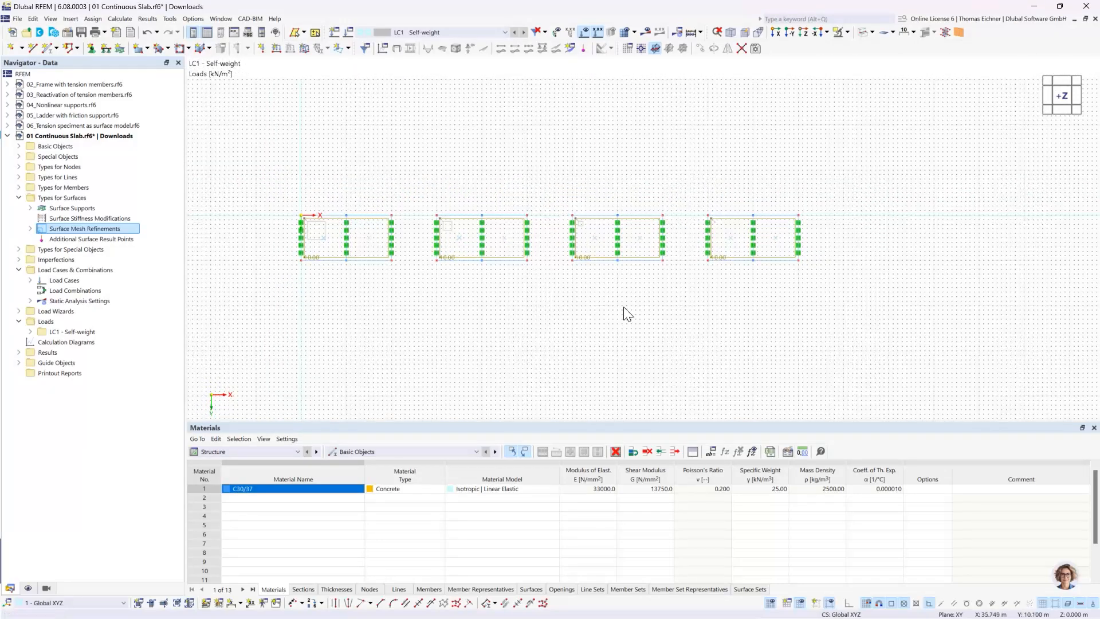
{"action": "scroll", "coordinate": [380, 283], "scroll_direction": "up", "scroll_amount": 1}
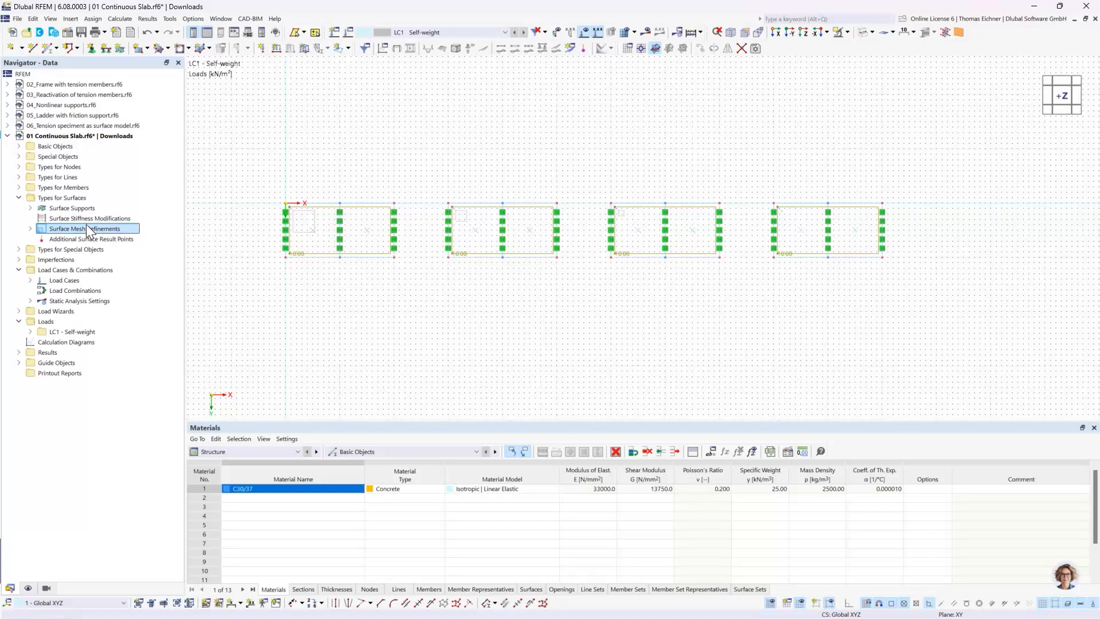
{"action": "left_click", "coordinate": [19, 198]}
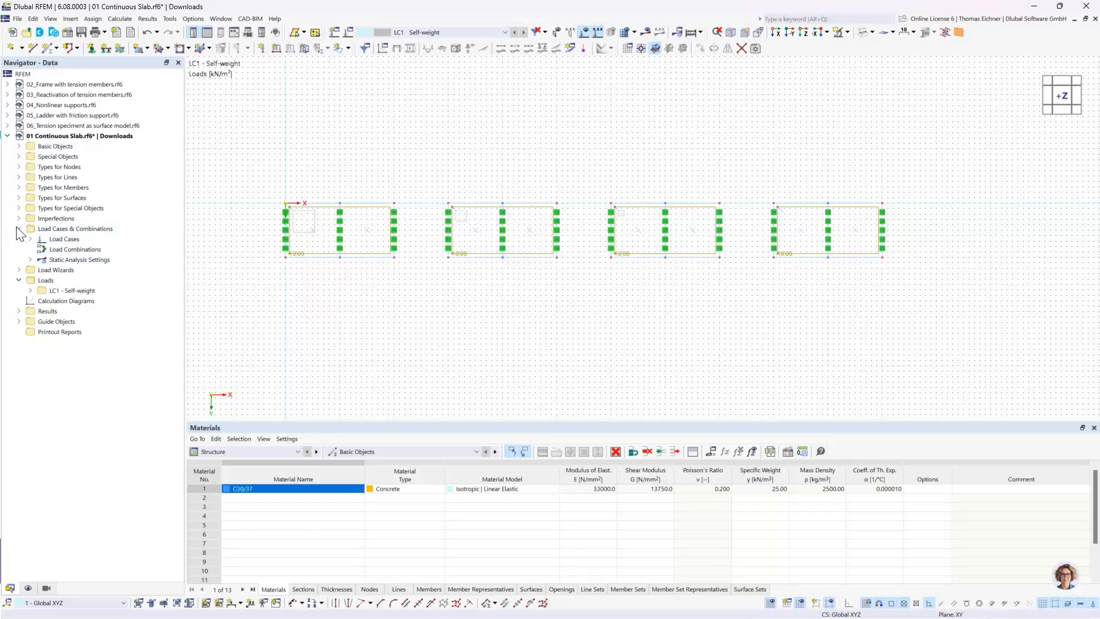
{"action": "double_click", "coordinate": [50, 228]}
{"action": "left_click", "coordinate": [20, 156]}
{"action": "left_click", "coordinate": [52, 159]}
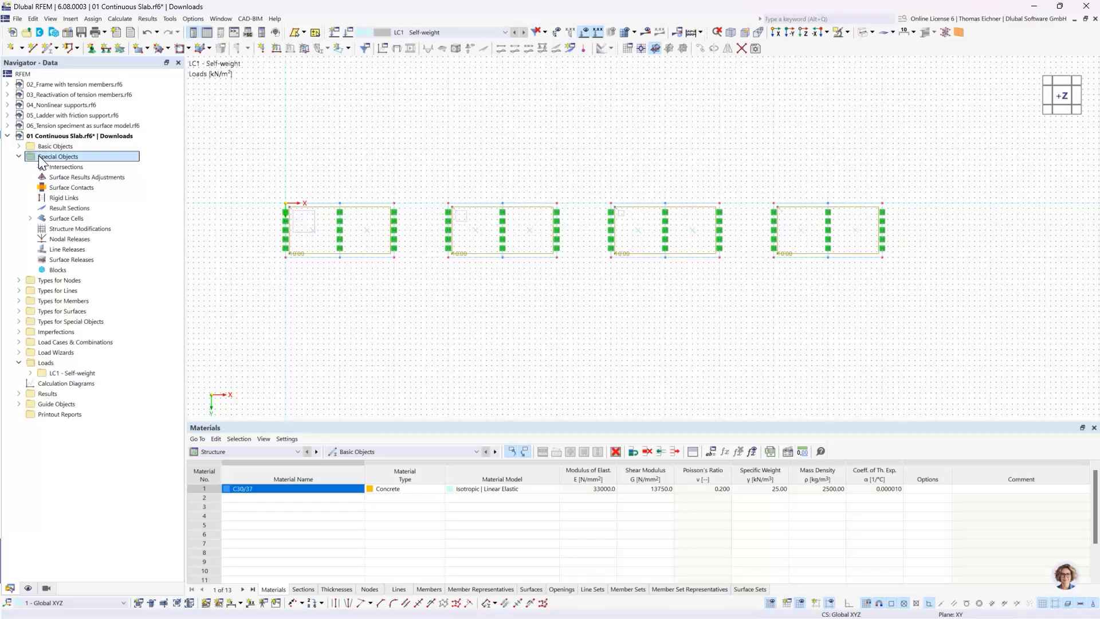
{"action": "left_click", "coordinate": [71, 209]}
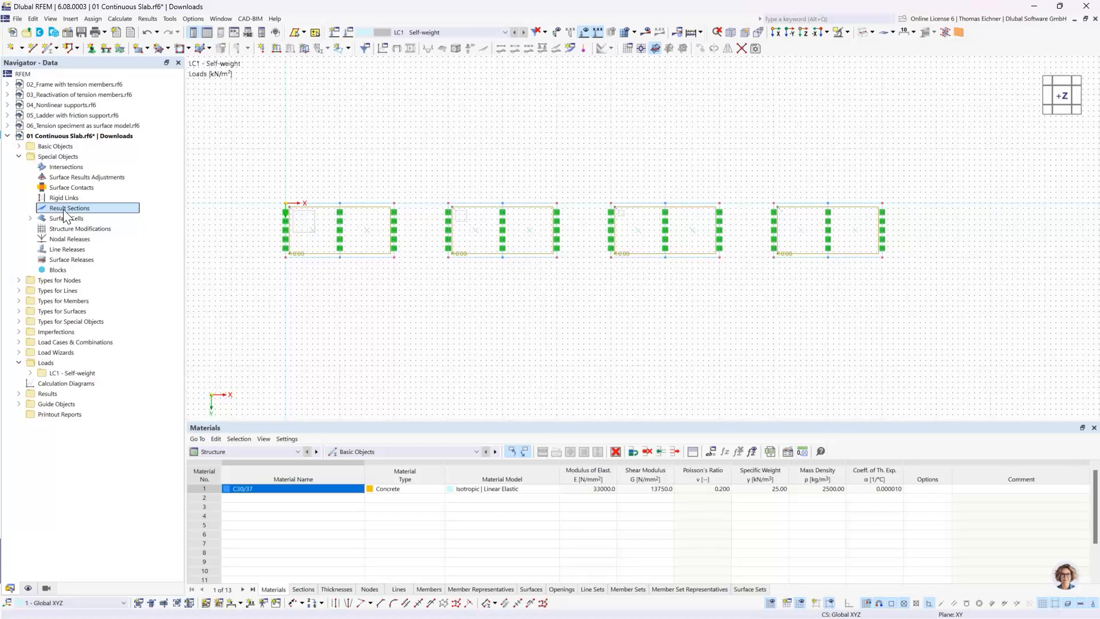
{"action": "double_click", "coordinate": [88, 207]}
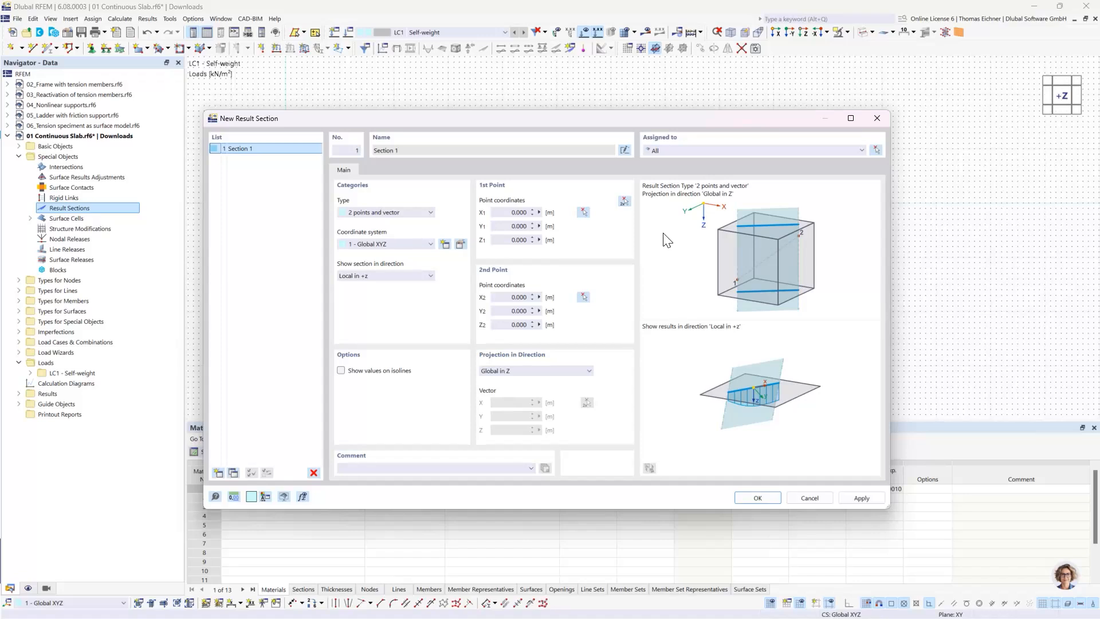
Define the result section lengthwise through all four slabs from X 0, Y 2.5 m to X 55, Y 2.5 m and accept it.
{"action": "left_click", "coordinate": [624, 201]}
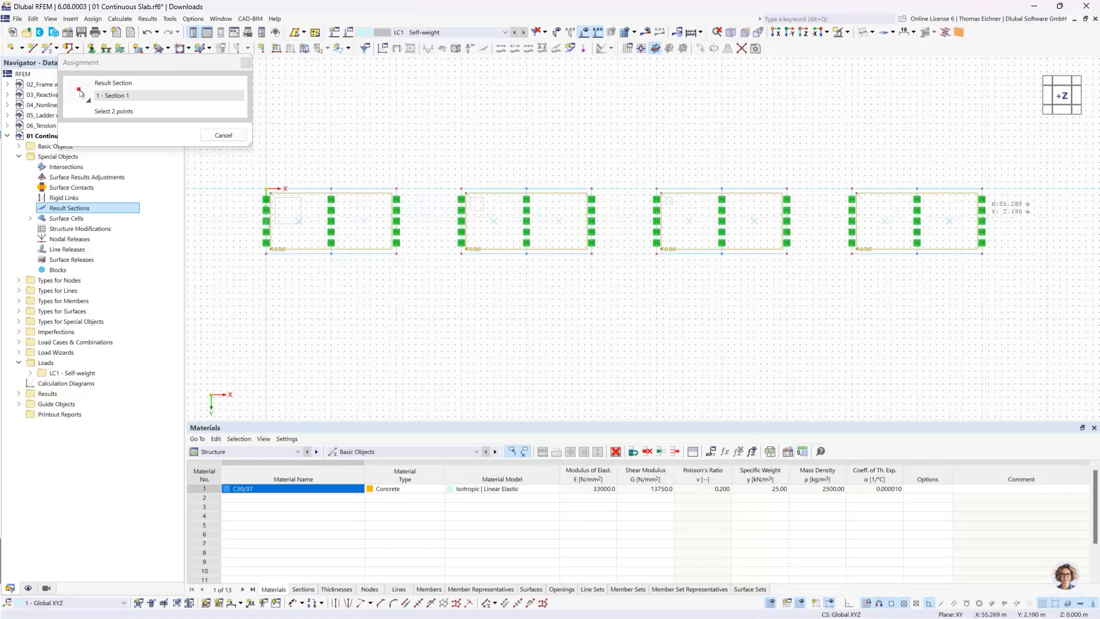
{"action": "scroll", "coordinate": [981, 213], "scroll_direction": "up", "scroll_amount": 3}
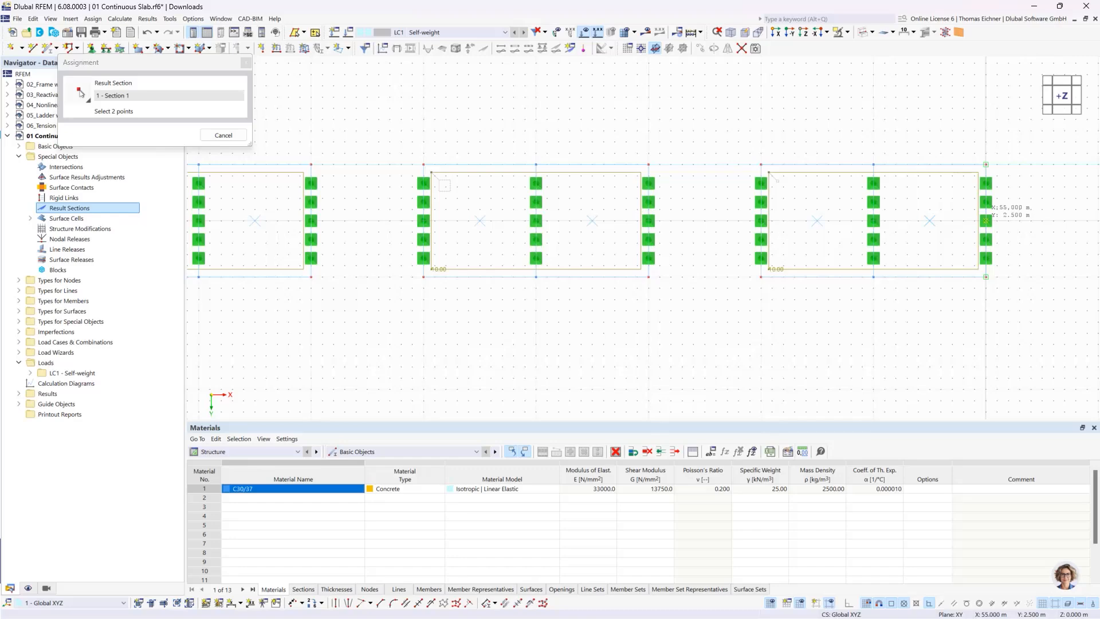
{"action": "left_click", "coordinate": [986, 221]}
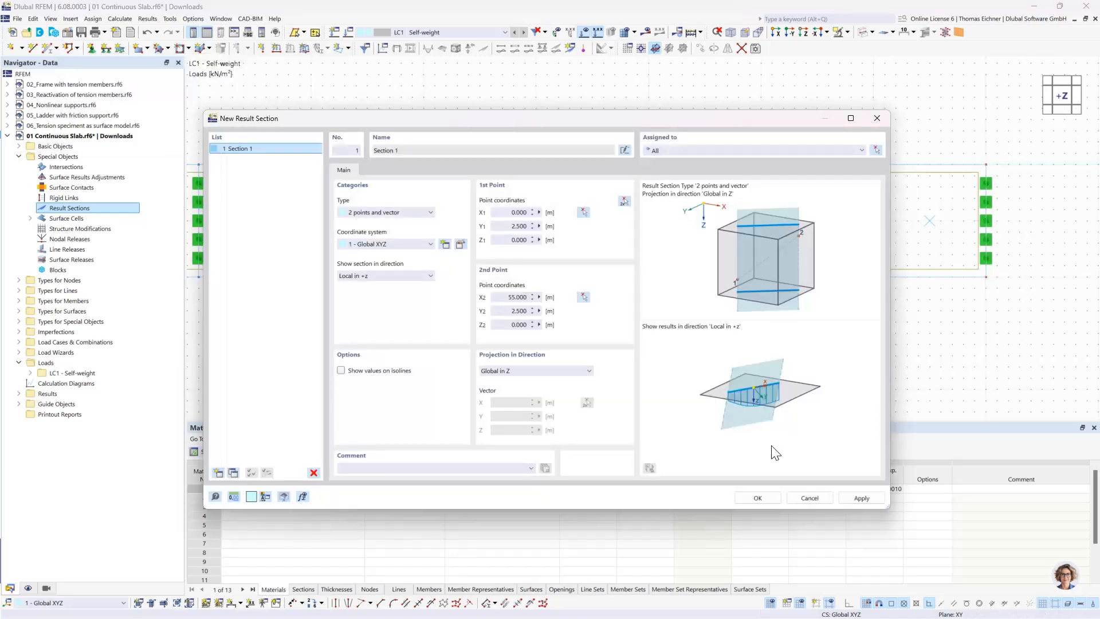
{"action": "left_click", "coordinate": [764, 499]}
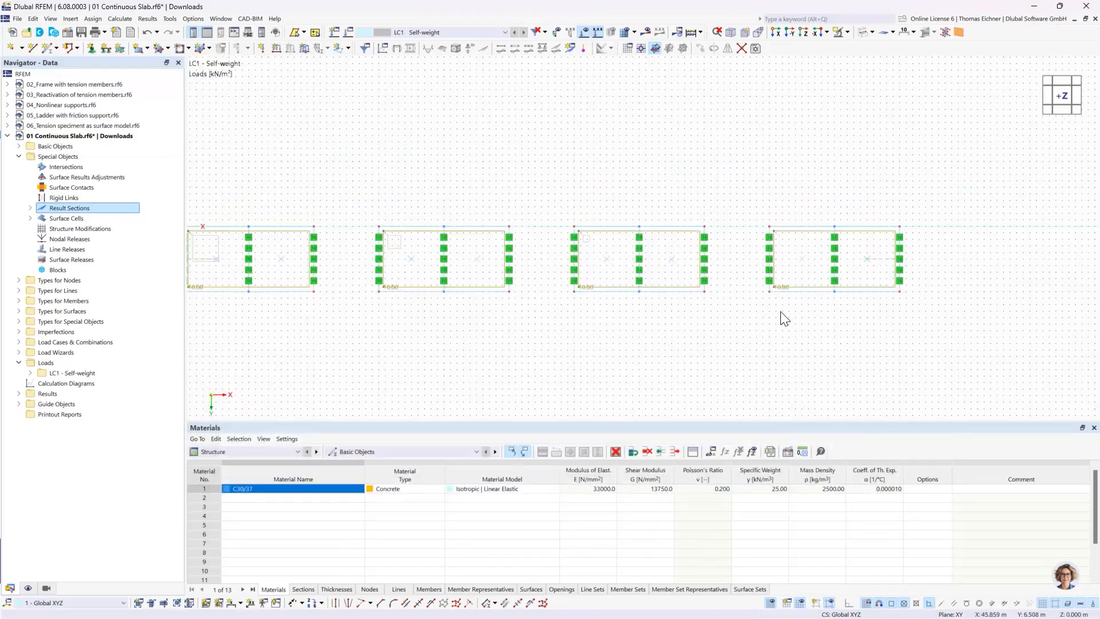
Check the result section's extent across the four slabs in the −Y view and display the model in transparent mode.
{"action": "middle_click_drag", "start_coordinate": [769, 337], "coordinate": [761, 209], "text": "ctrl"}
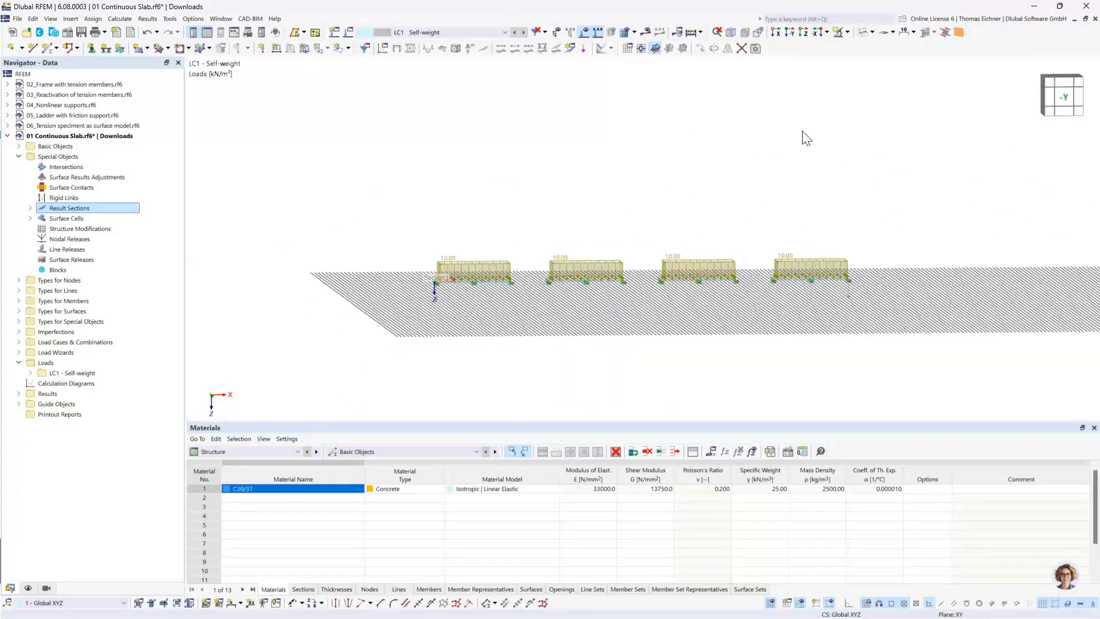
{"action": "left_click", "coordinate": [786, 31]}
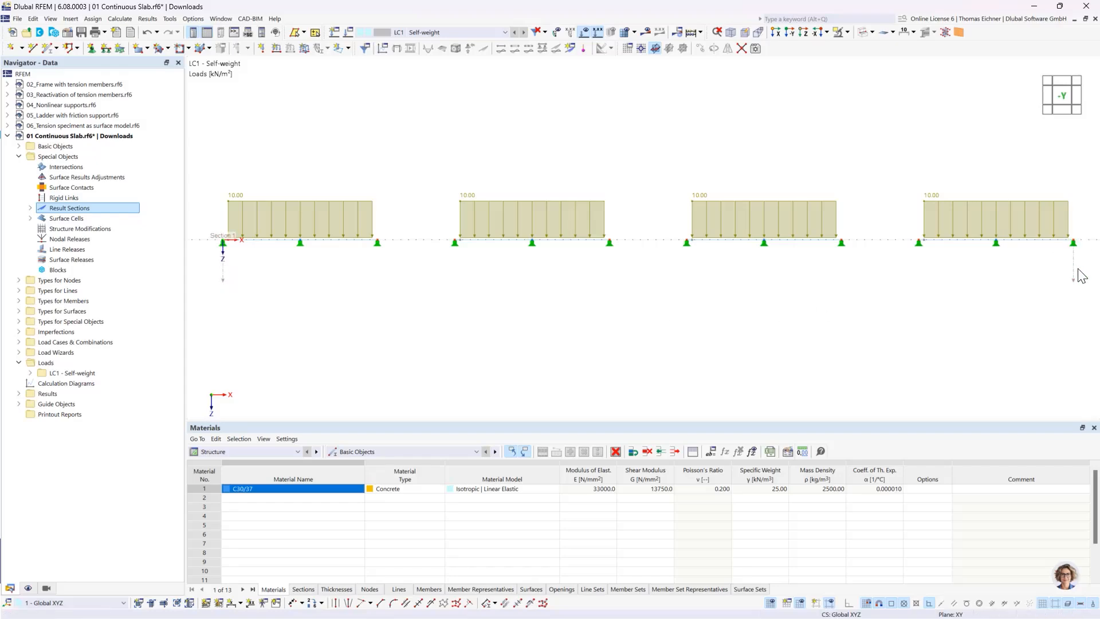
{"action": "middle_click_drag", "start_coordinate": [611, 125], "coordinate": [610, 234], "text": "ctrl"}
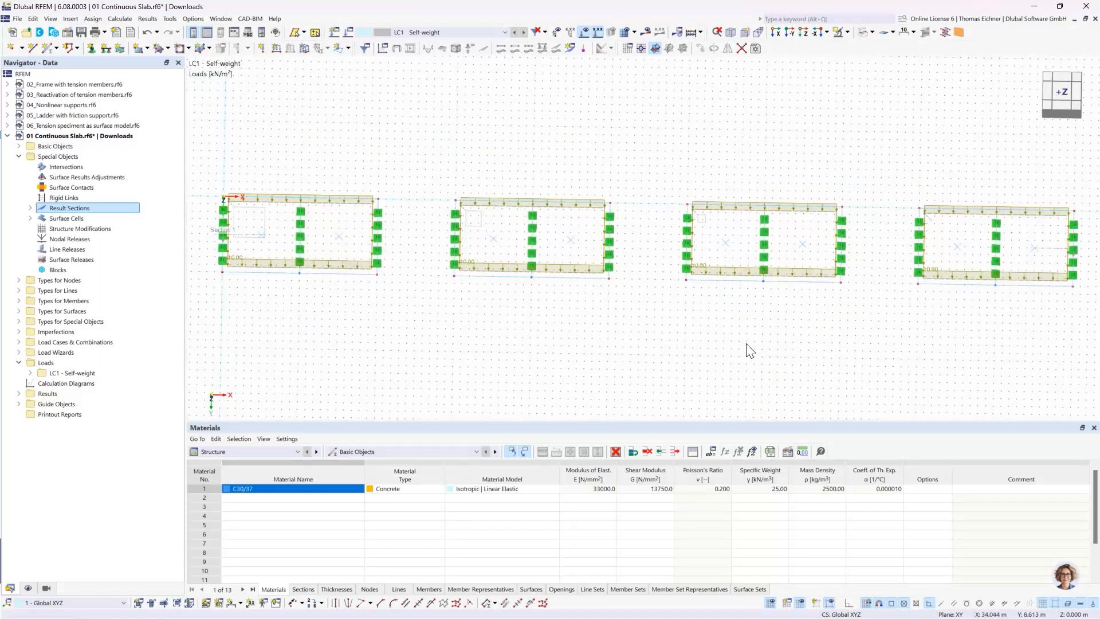
{"action": "left_click", "coordinate": [862, 33]}
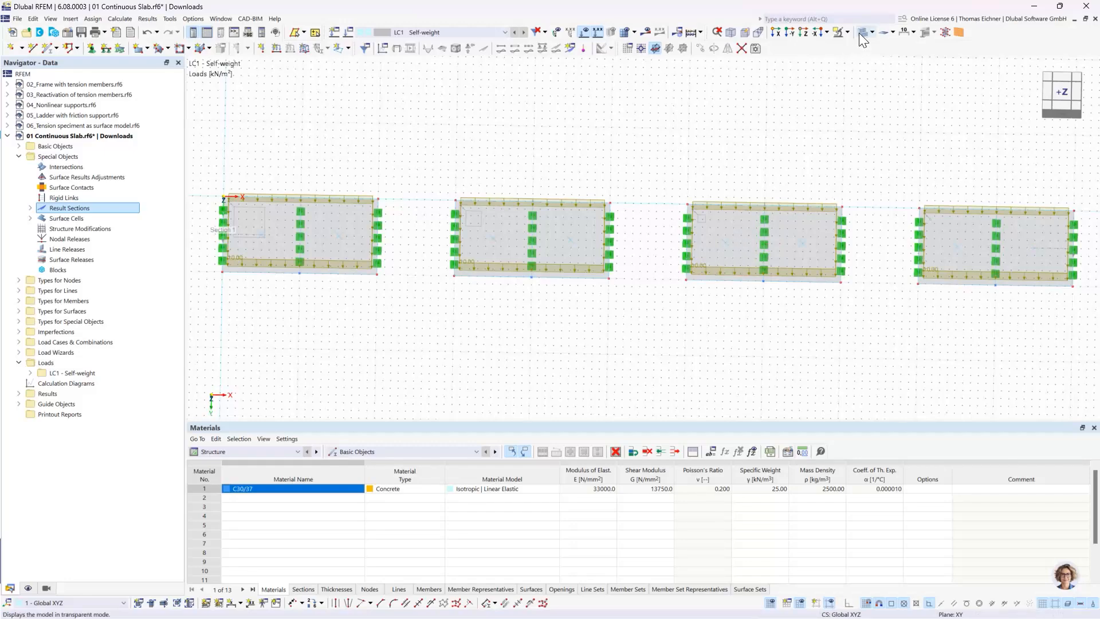
Start a new beam member with uniform section distribution and create a new section for its start.
{"action": "middle_click_drag", "start_coordinate": [544, 108], "coordinate": [504, 130]}
{"action": "scroll", "coordinate": [569, 139], "scroll_direction": "down", "scroll_amount": 1}
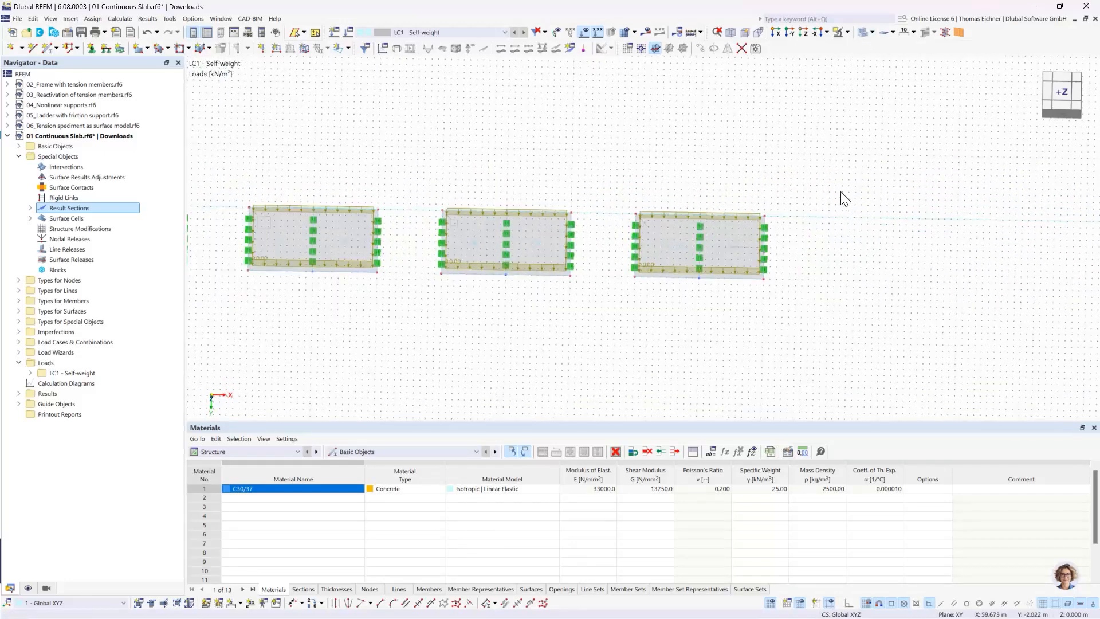
{"action": "middle_click_drag", "start_coordinate": [840, 192], "coordinate": [672, 160]}
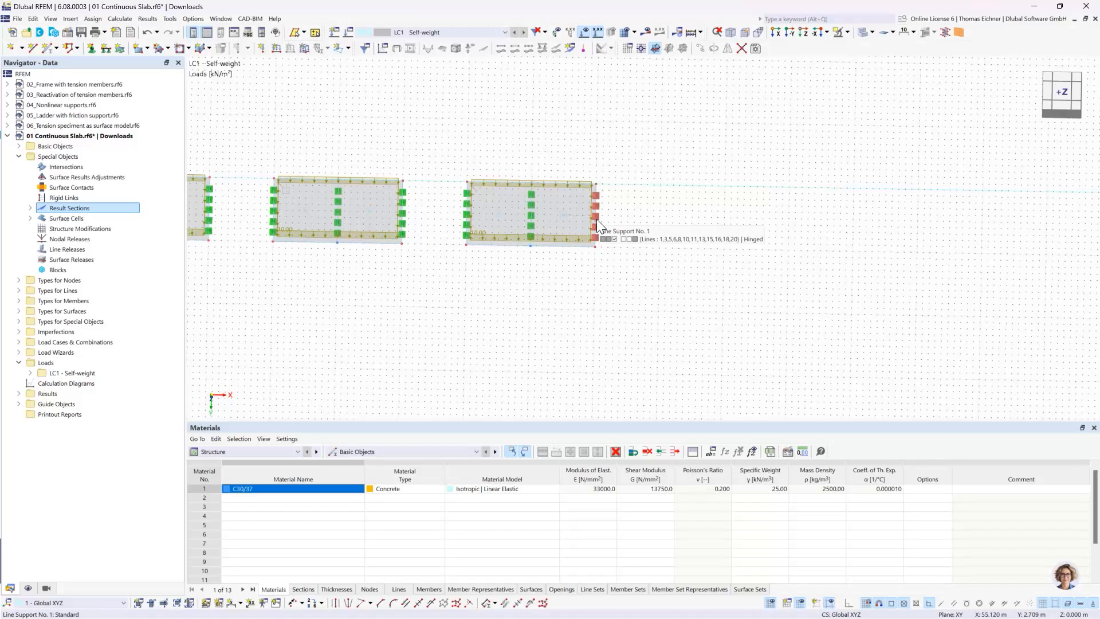
{"action": "middle_click_drag", "start_coordinate": [719, 216], "coordinate": [653, 248]}
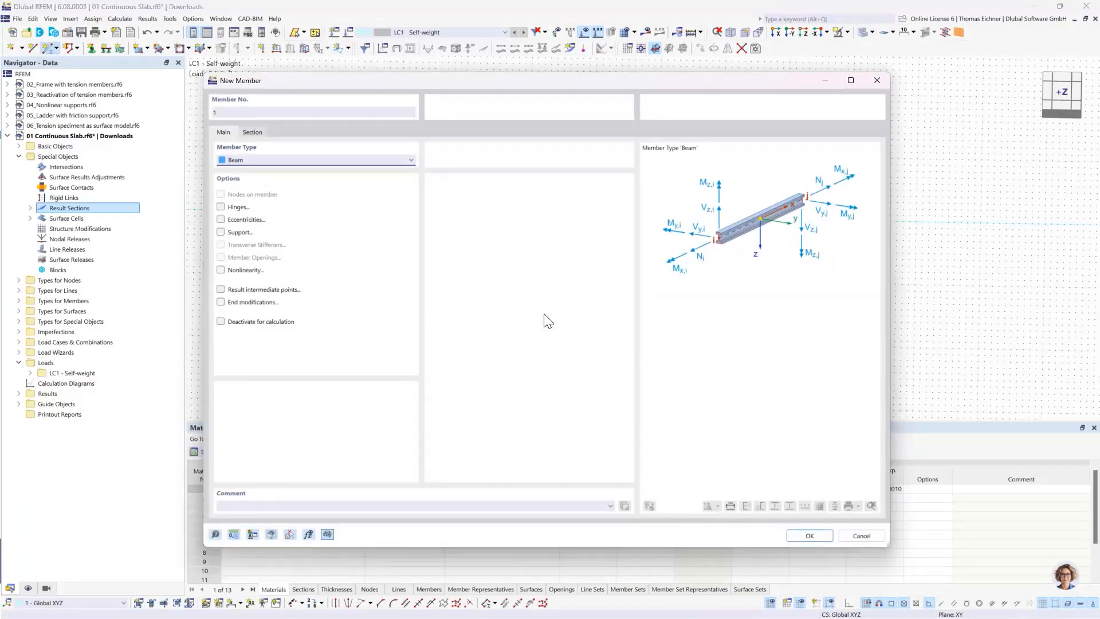
{"action": "left_click", "coordinate": [252, 132]}
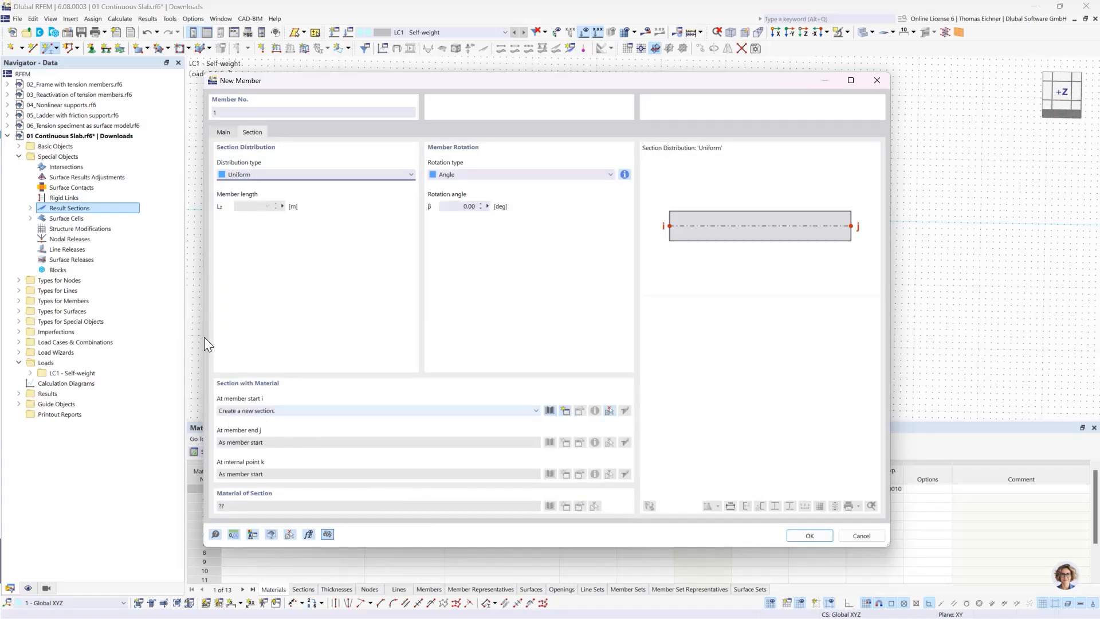
{"action": "left_click", "coordinate": [326, 411]}
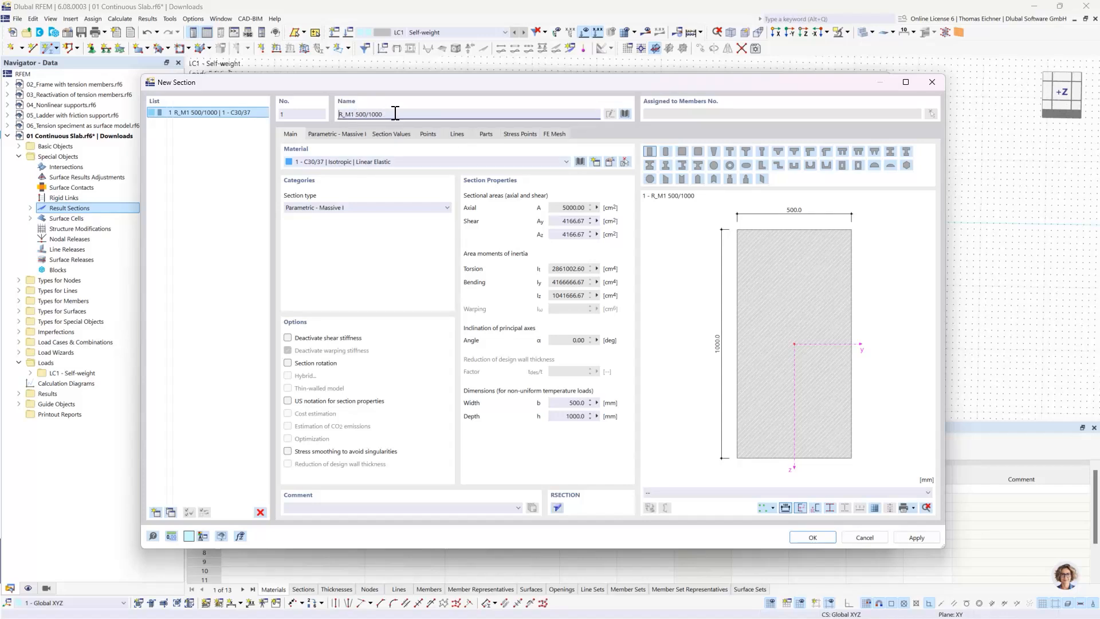
Set the massive rectangular C30/37 section to a height of 300 mm and a width of 1000 mm.
{"action": "left_click_drag", "start_coordinate": [395, 114], "coordinate": [357, 115]}
{"action": "left_click", "coordinate": [414, 115]}
{"action": "left_click", "coordinate": [350, 134]}
{"action": "left_click", "coordinate": [357, 176]}
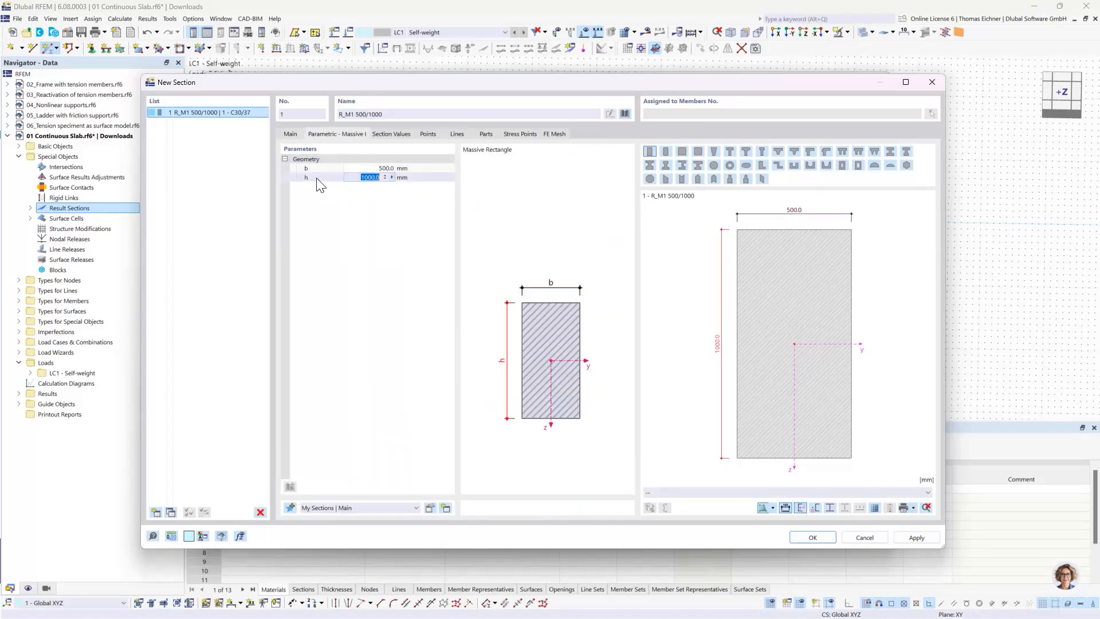
{"action": "type", "text": "300"}
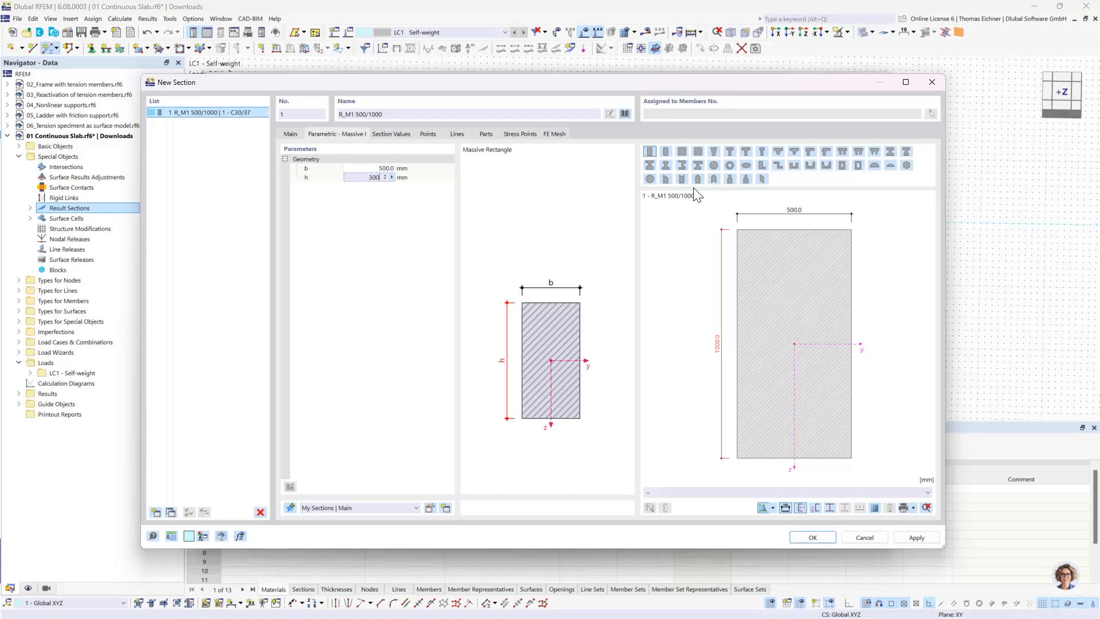
{"action": "left_click", "coordinate": [363, 168]}
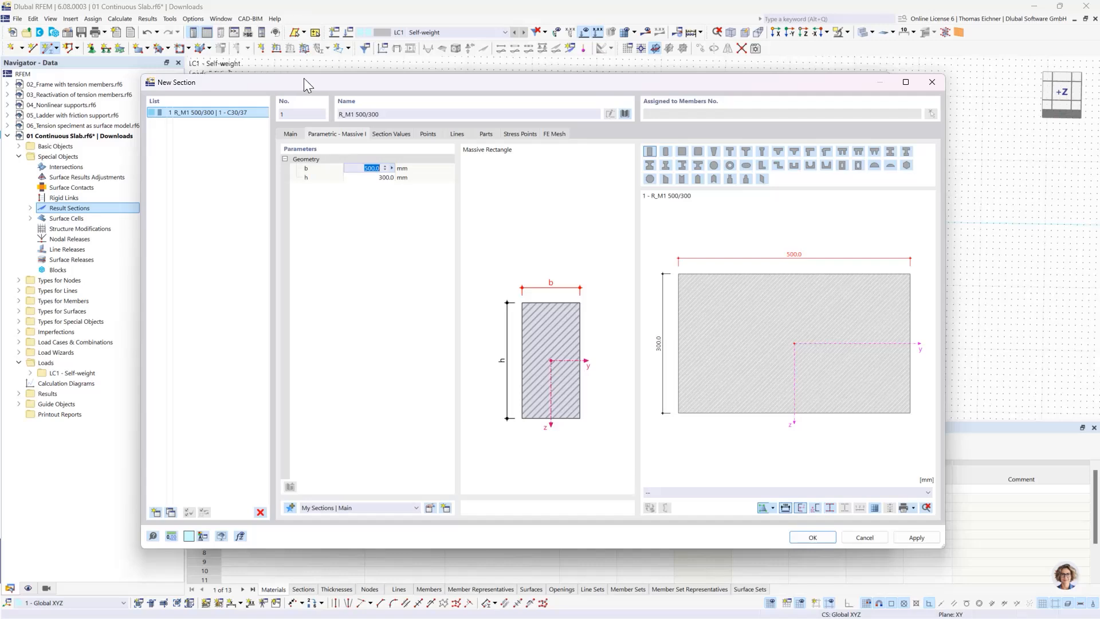
{"action": "left_click_drag", "start_coordinate": [303, 78], "coordinate": [299, 51]}
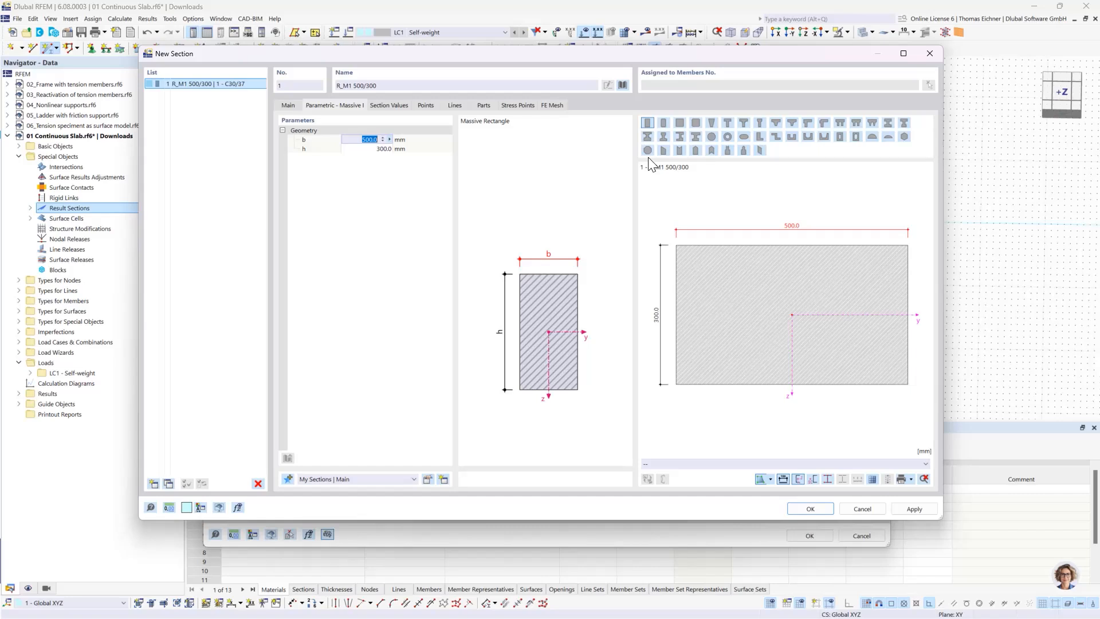
{"action": "type", "text": "10"}
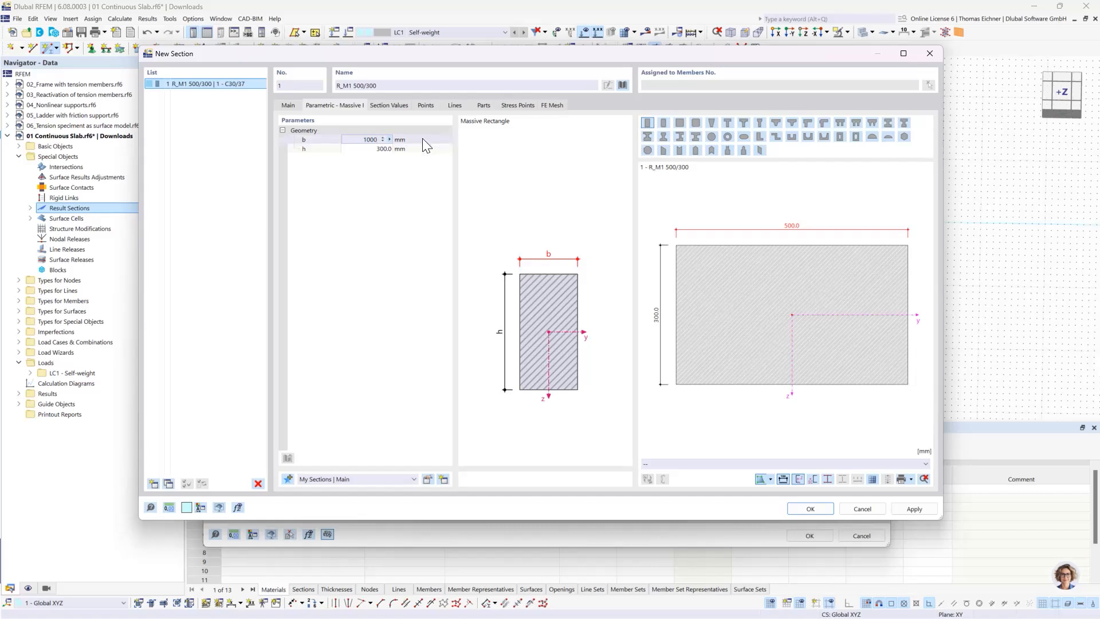
{"action": "left_click", "coordinate": [371, 149]}
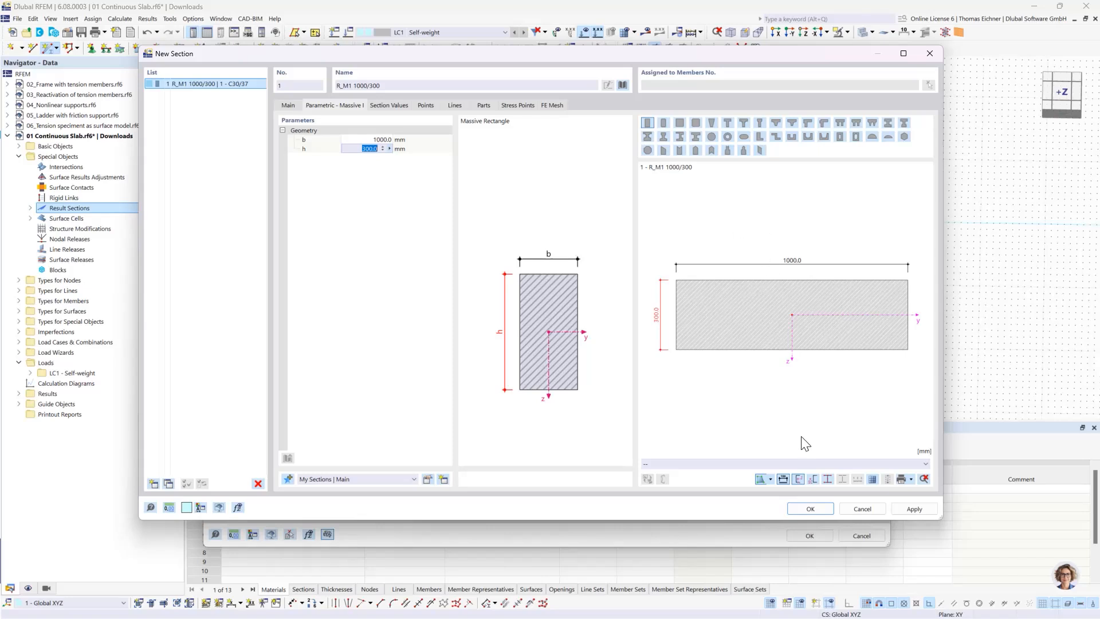
Accept the new section and member settings and place the beam from X 60, Y 2.5 m to X 70, Y 2.5 m.
{"action": "left_click", "coordinate": [810, 509]}
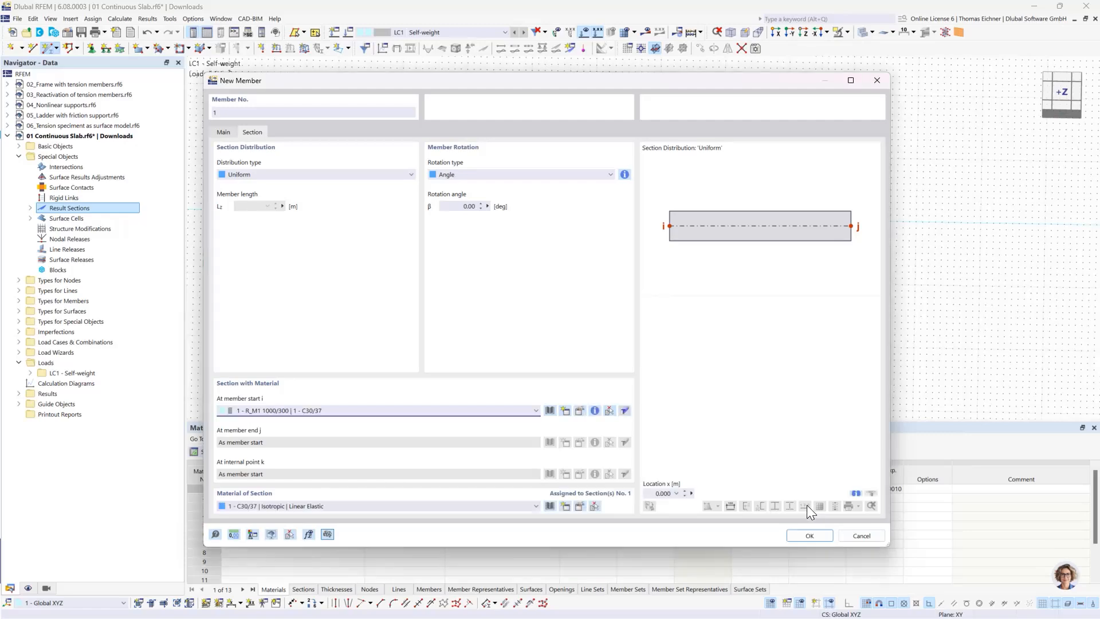
{"action": "left_click", "coordinate": [813, 536]}
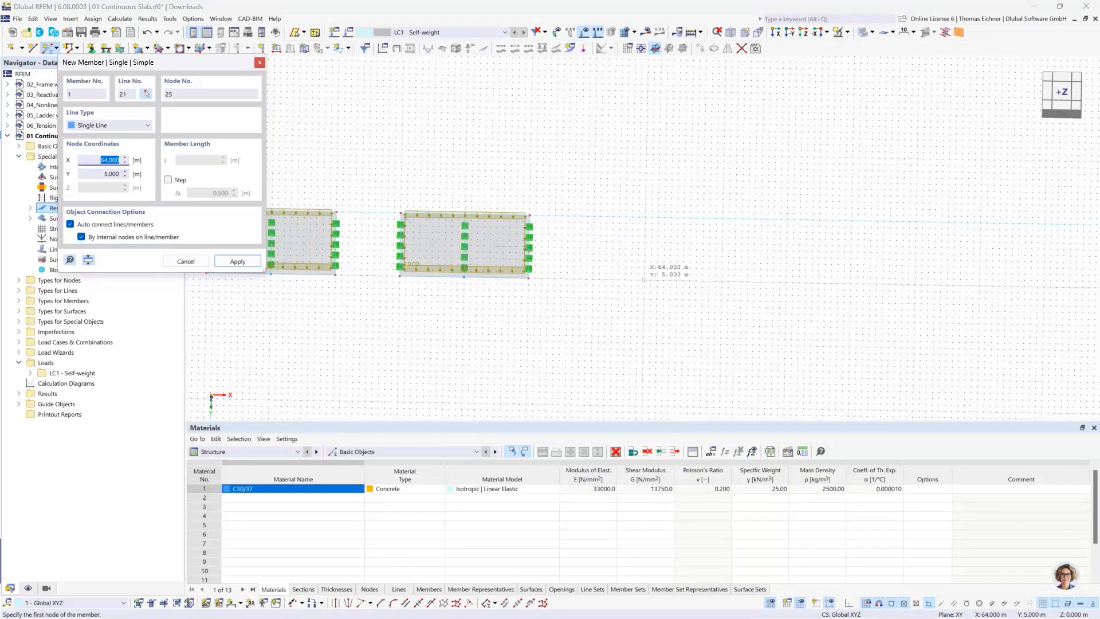
{"action": "scroll", "coordinate": [620, 266], "scroll_direction": "up", "scroll_amount": 2}
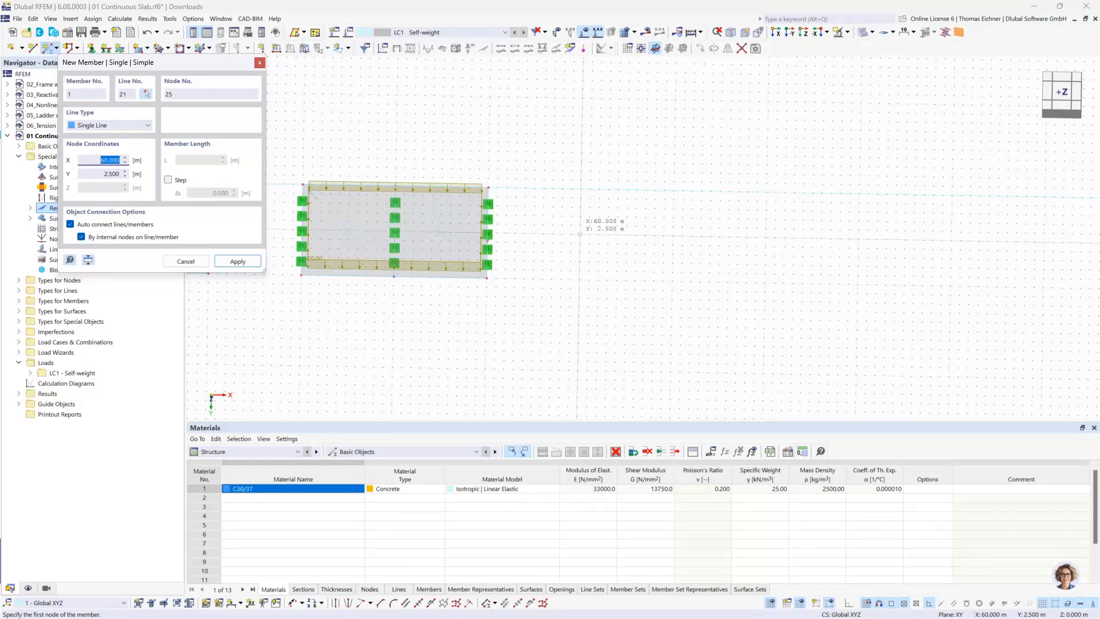
{"action": "left_click", "coordinate": [579, 234]}
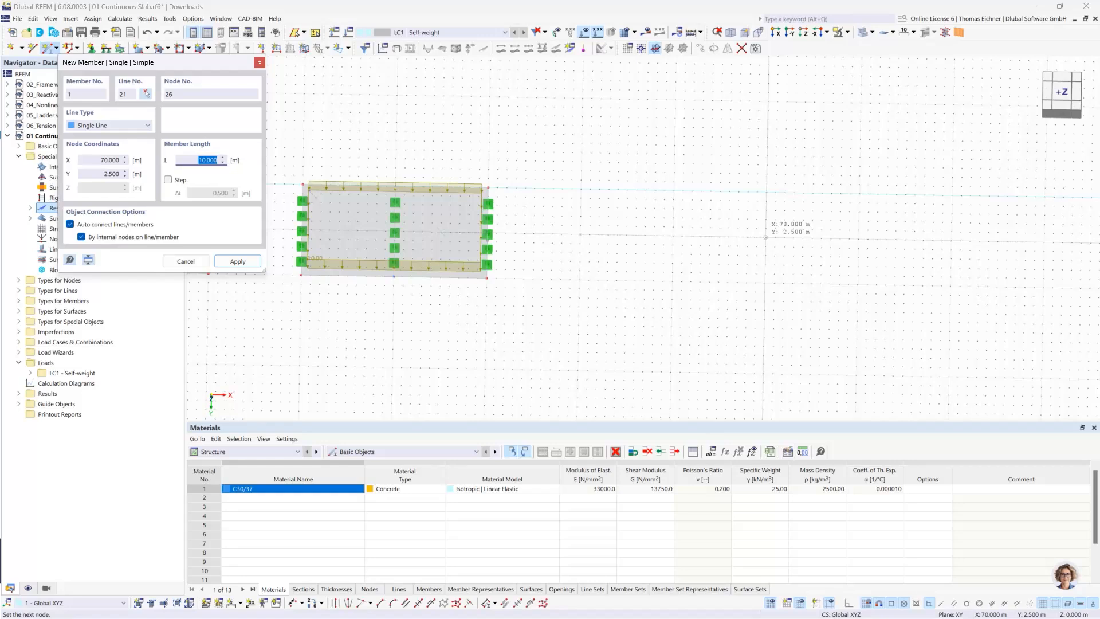
{"action": "left_click", "coordinate": [765, 237]}
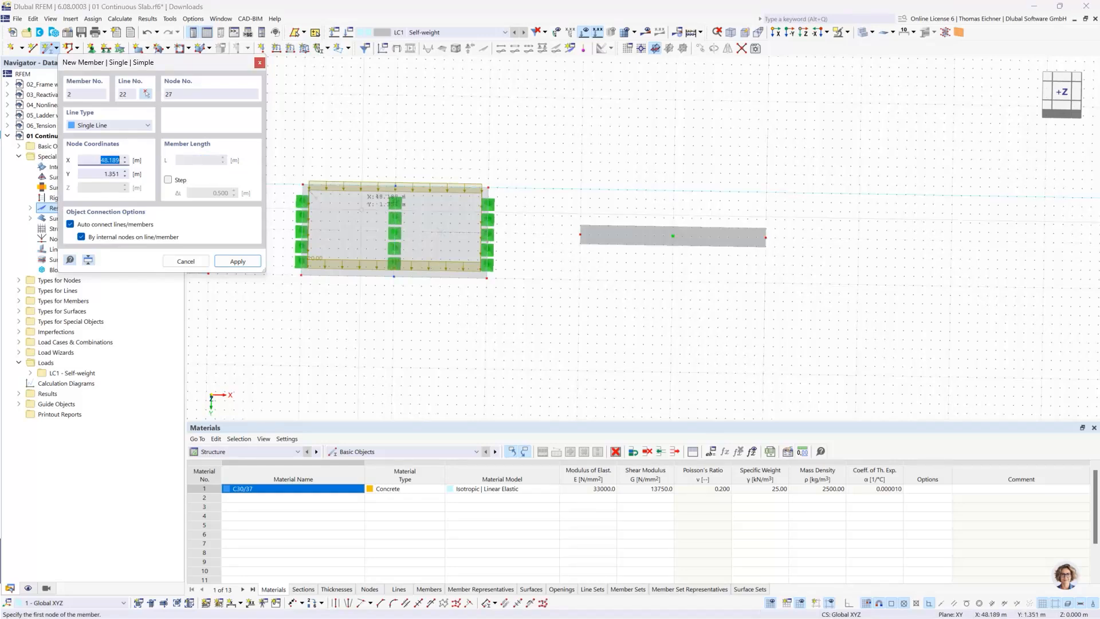
{"action": "key", "text": "Escape"}
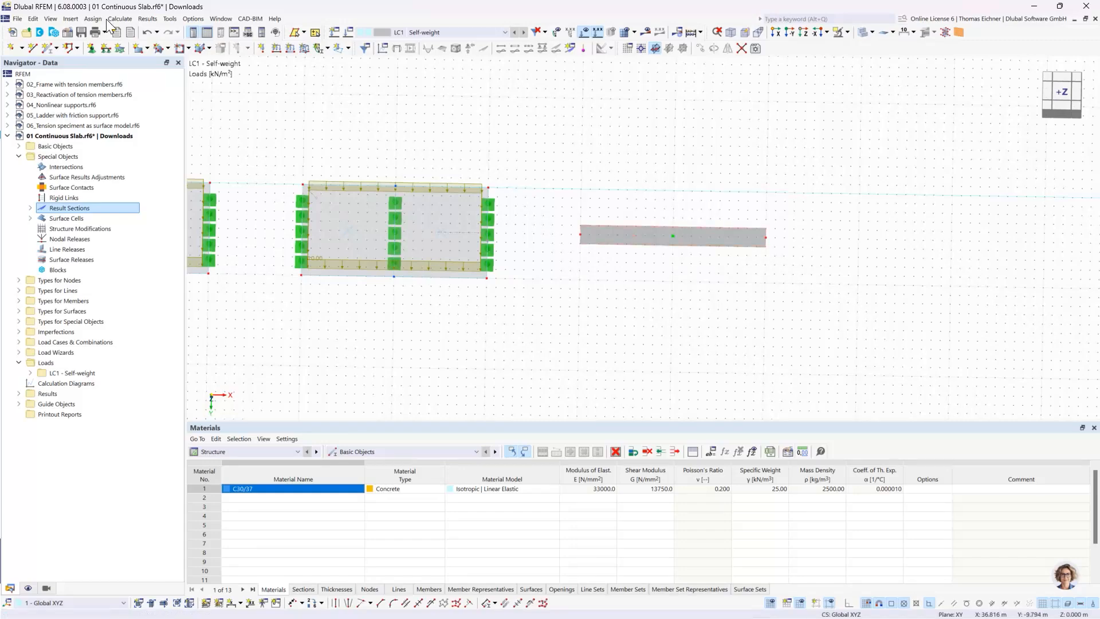
Deactivate the member representatives and member set representatives in the model's base data settings.
{"action": "left_click", "coordinate": [68, 34]}
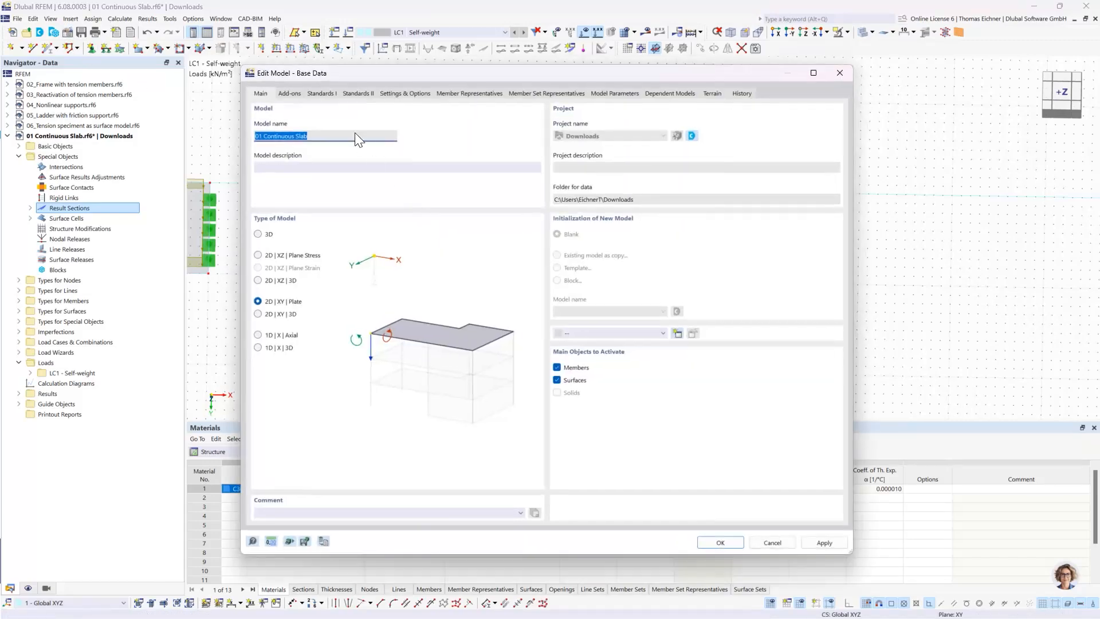
{"action": "left_click", "coordinate": [292, 92]}
{"action": "left_click", "coordinate": [261, 92]}
{"action": "left_click", "coordinate": [322, 94]}
{"action": "left_click", "coordinate": [386, 95]}
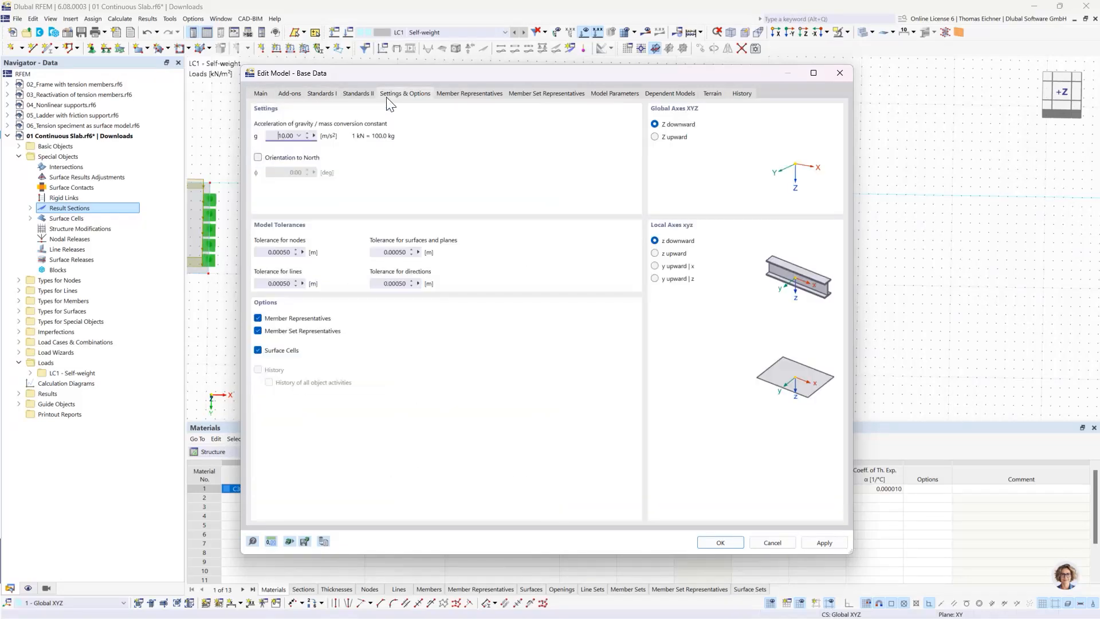
{"action": "left_click", "coordinate": [366, 93]}
{"action": "left_click", "coordinate": [400, 95]}
{"action": "left_click", "coordinate": [258, 318]}
{"action": "left_click", "coordinate": [706, 542]}
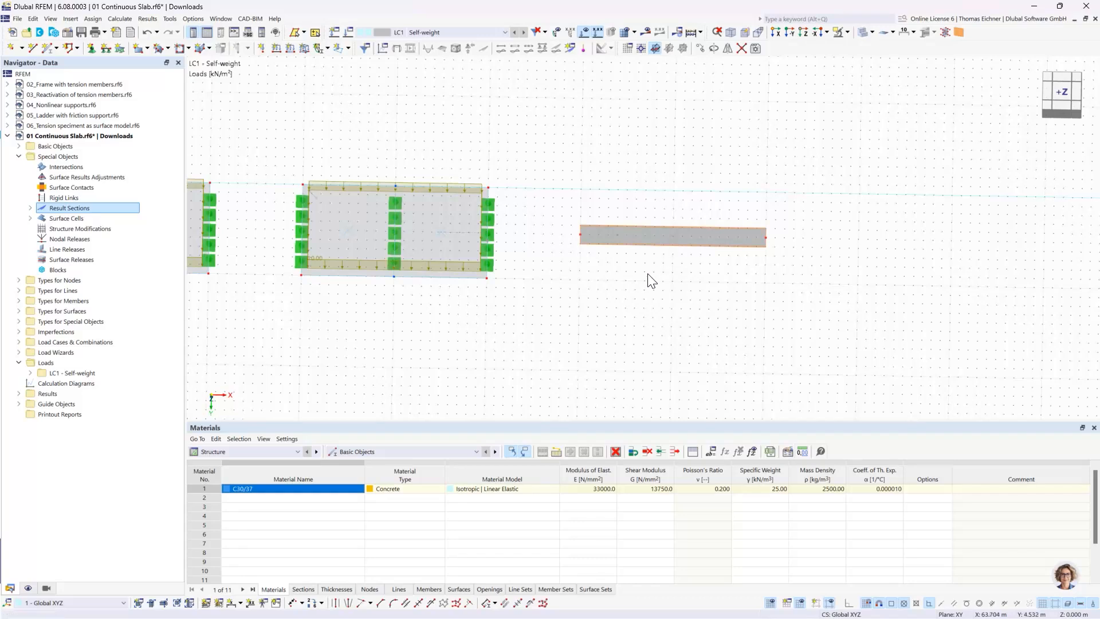
Divide the beam with 1 intermediate node, using the option to create 'On Member' nodes without dividing the member.
{"action": "right_click", "coordinate": [647, 235]}
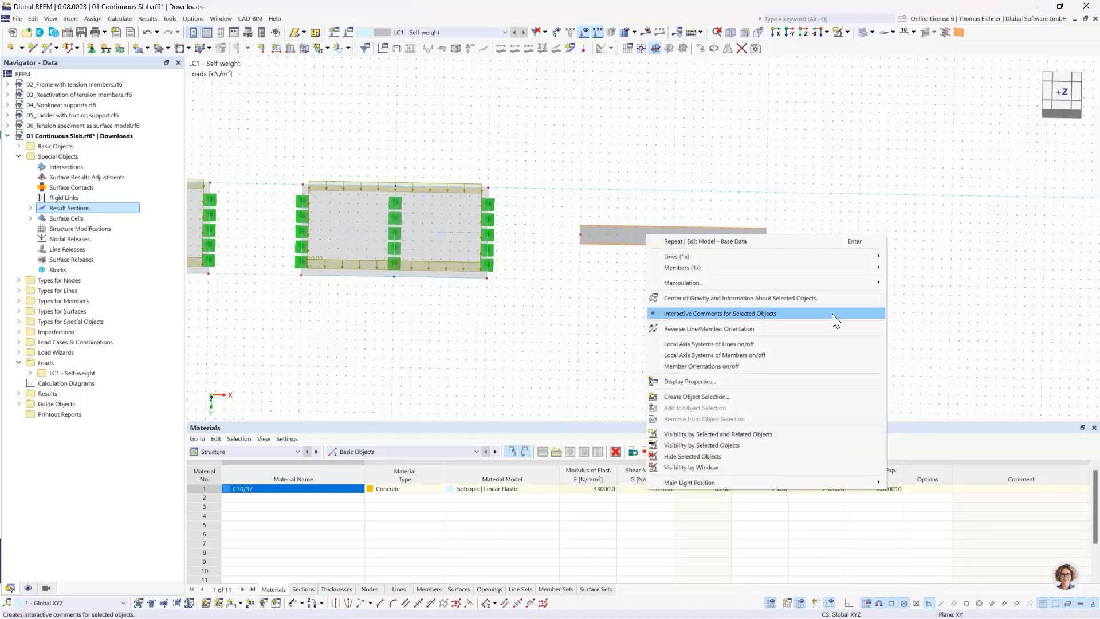
{"action": "mouse_move", "coordinate": [791, 267]}
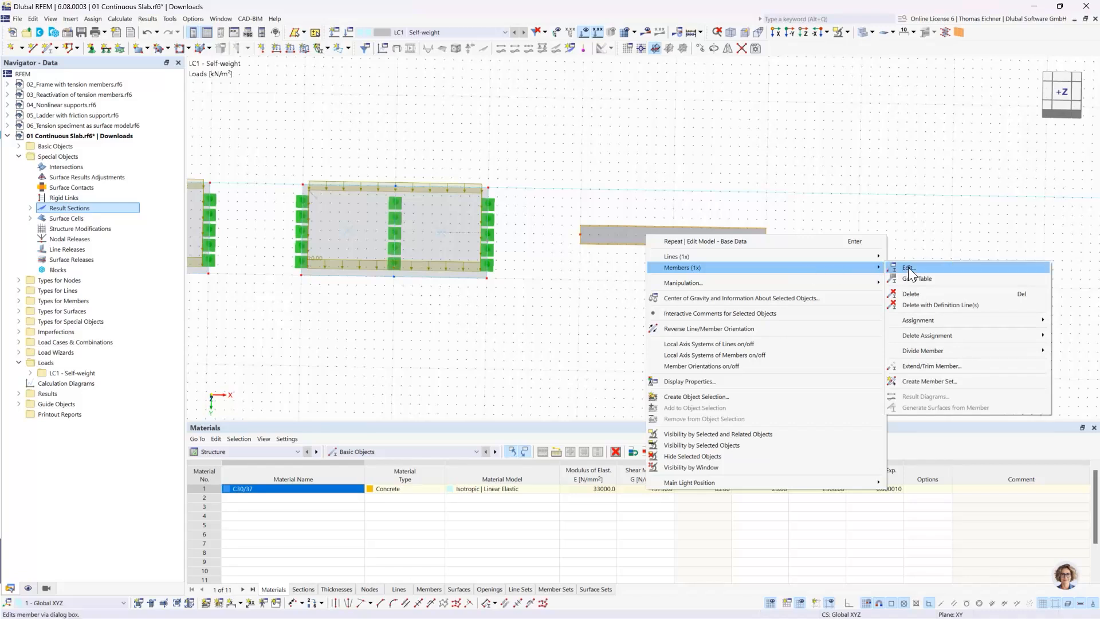
{"action": "mouse_move", "coordinate": [939, 350]}
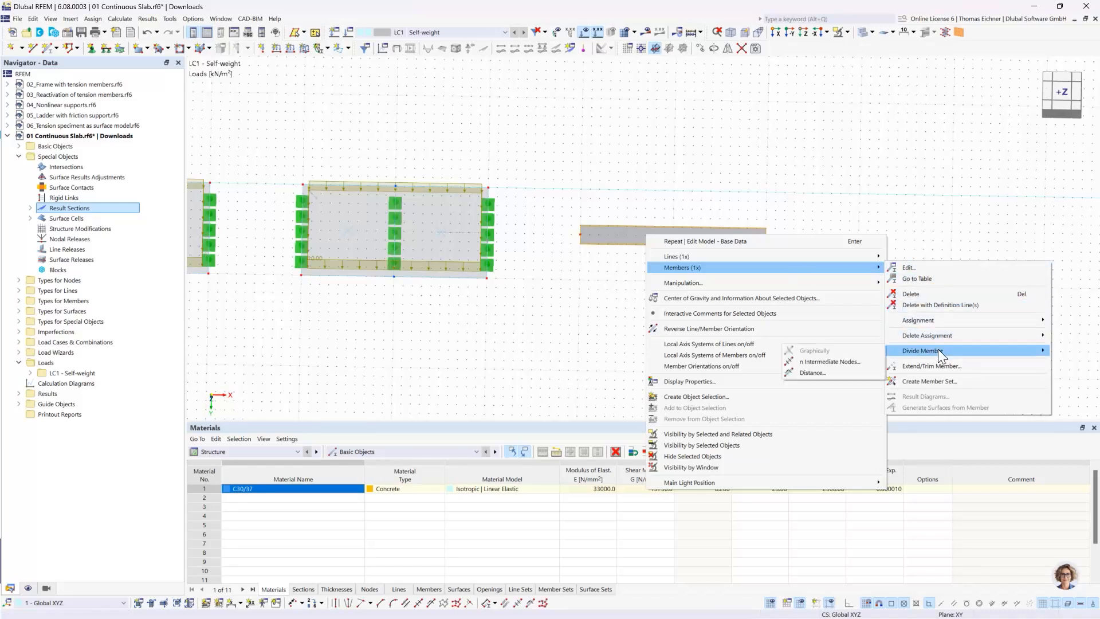
{"action": "left_click", "coordinate": [851, 362]}
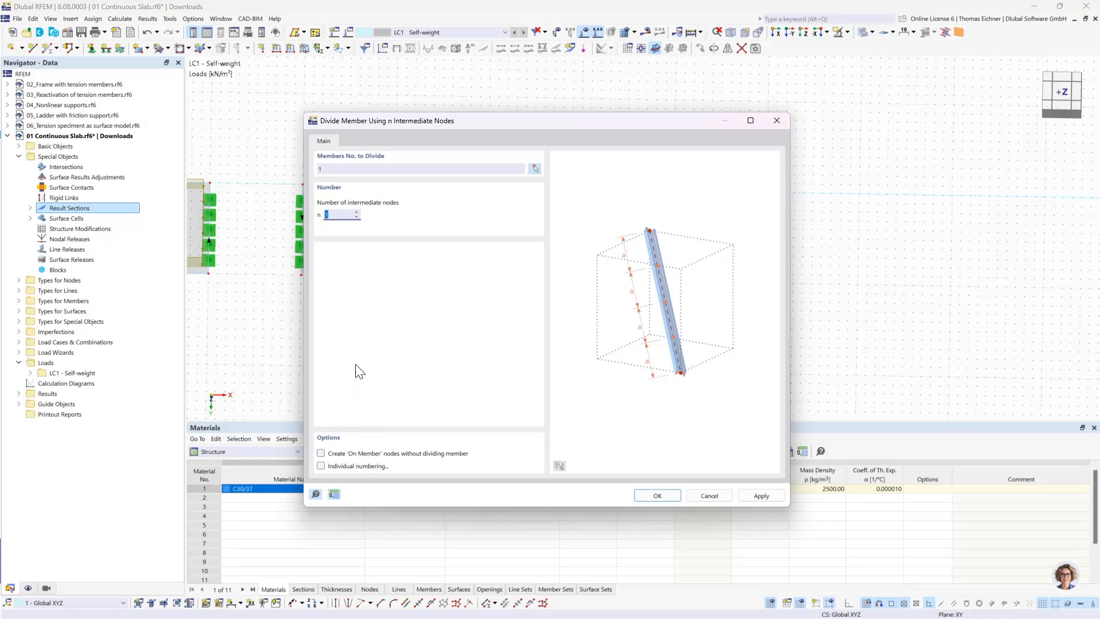
{"action": "left_click", "coordinate": [340, 216]}
{"action": "left_click_drag", "start_coordinate": [475, 119], "coordinate": [243, 93]}
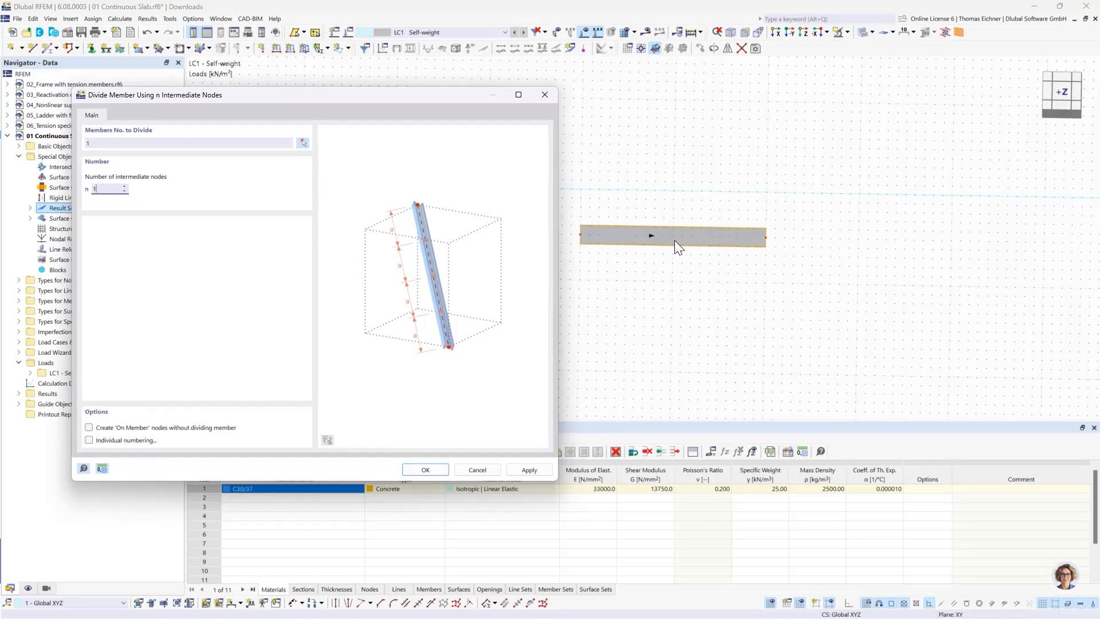
{"action": "left_click", "coordinate": [88, 427]}
{"action": "left_click", "coordinate": [428, 474]}
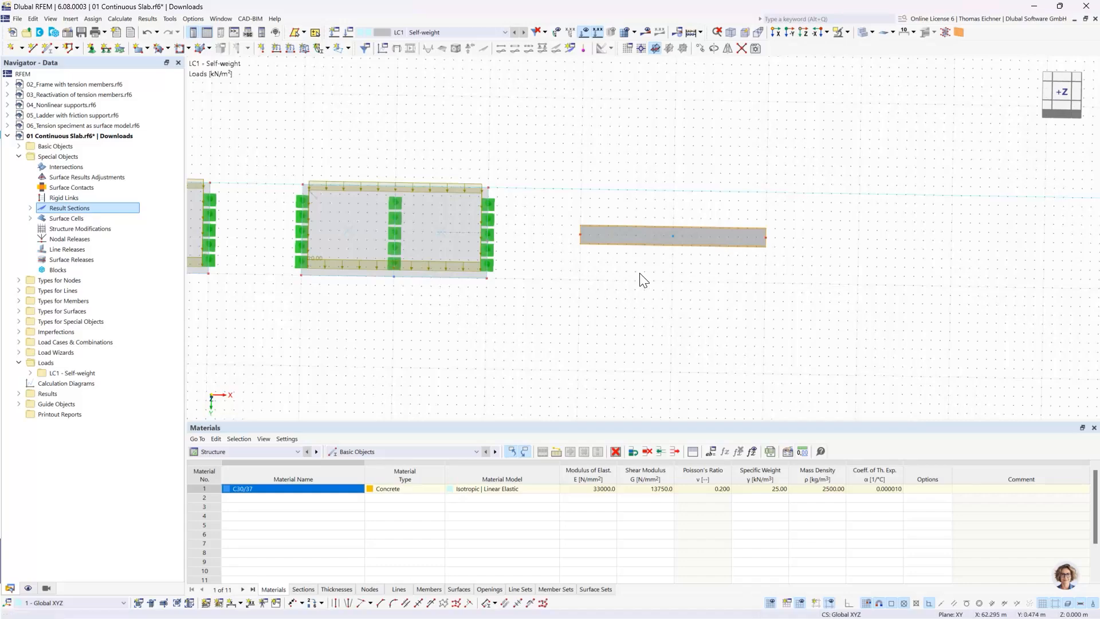
Inspect the beam's intermediate node and the beam's entry in the list of members.
{"action": "scroll", "coordinate": [690, 268], "scroll_direction": "up", "scroll_amount": 3}
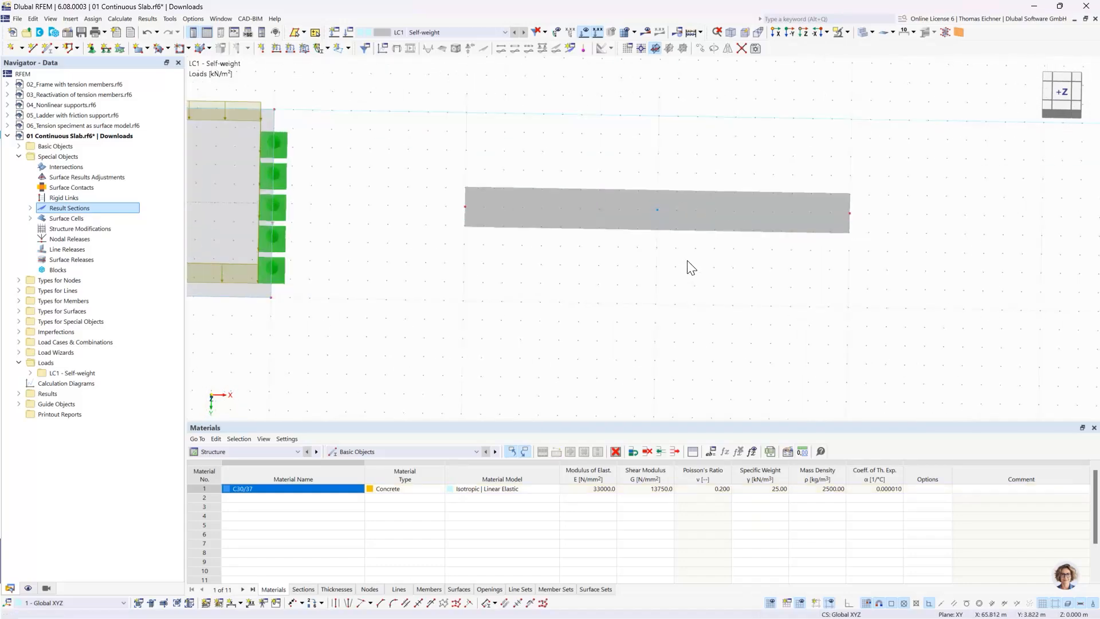
{"action": "left_click", "coordinate": [642, 214]}
{"action": "middle_click_drag", "start_coordinate": [733, 139], "coordinate": [540, 144]}
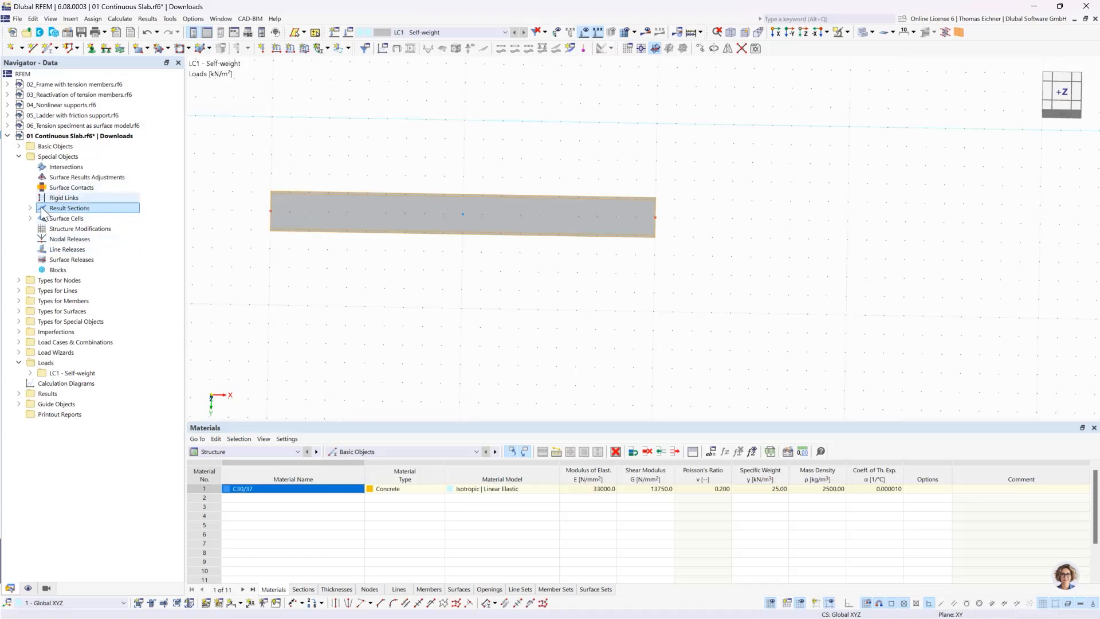
{"action": "left_click", "coordinate": [19, 147]}
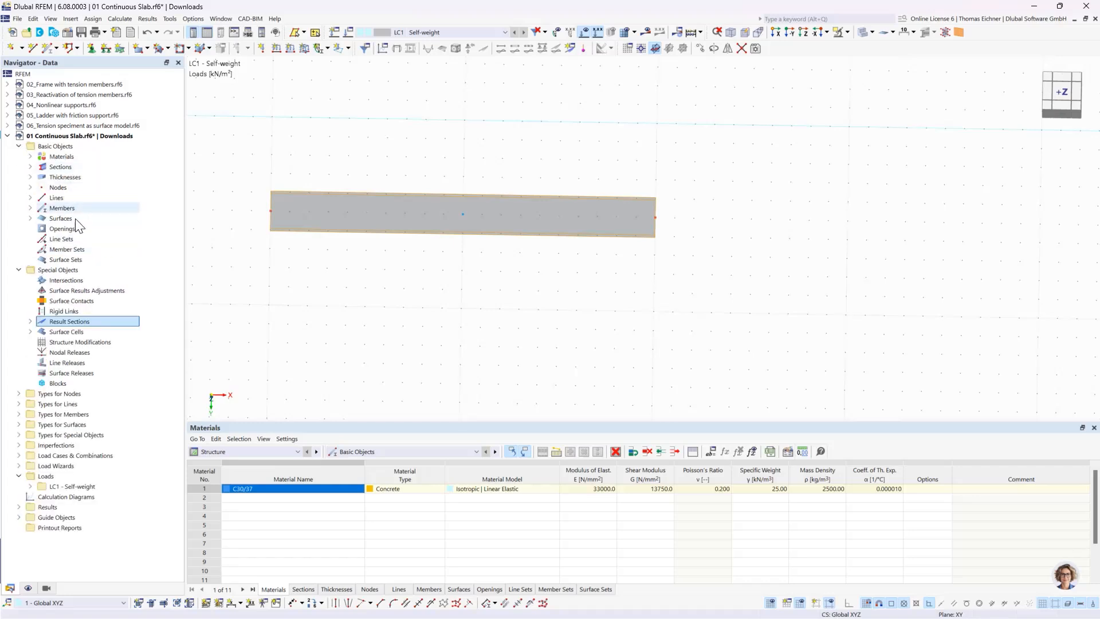
{"action": "left_click", "coordinate": [30, 208]}
{"action": "left_click", "coordinate": [115, 219]}
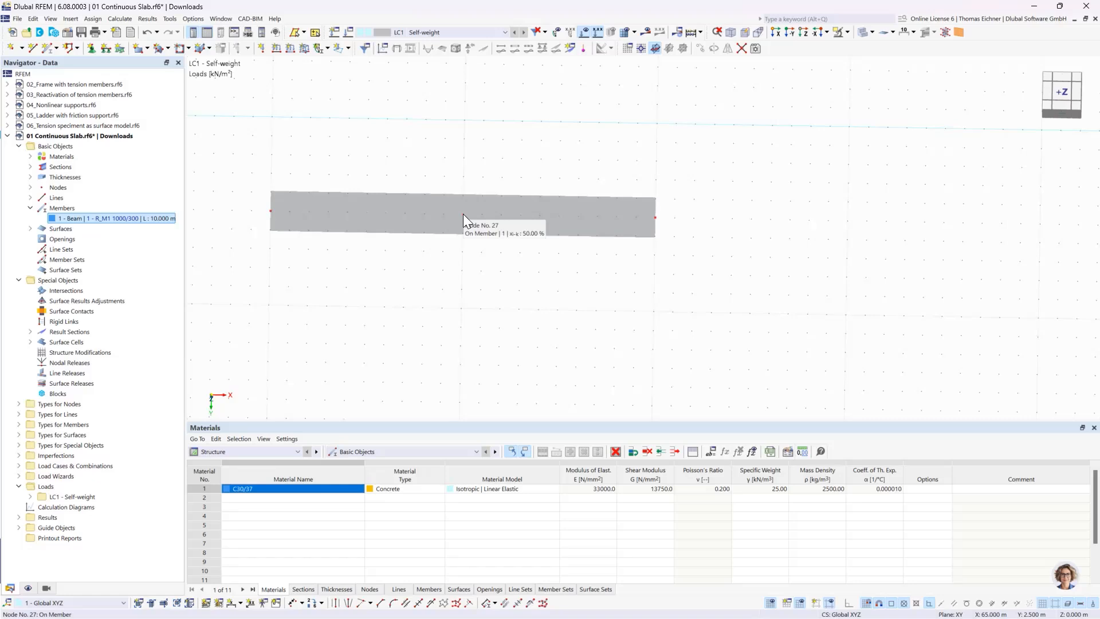
Try stretching the beam to 13.5 m by moving its end node, and undo the move.
{"action": "left_click", "coordinate": [463, 214]}
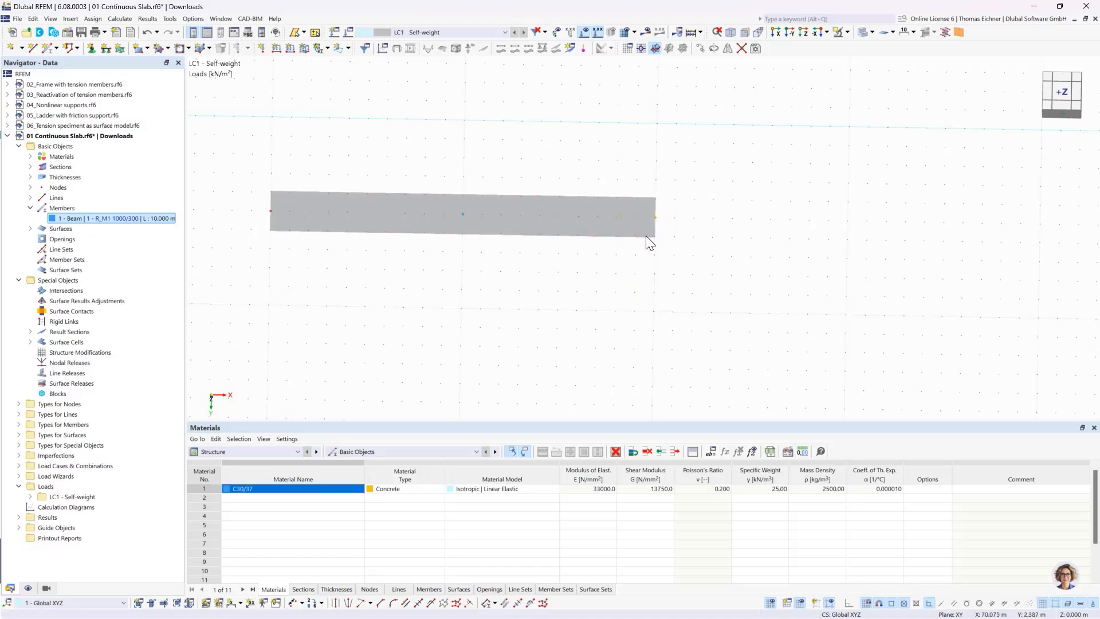
{"action": "left_click", "coordinate": [655, 217]}
{"action": "left_click", "coordinate": [790, 221]}
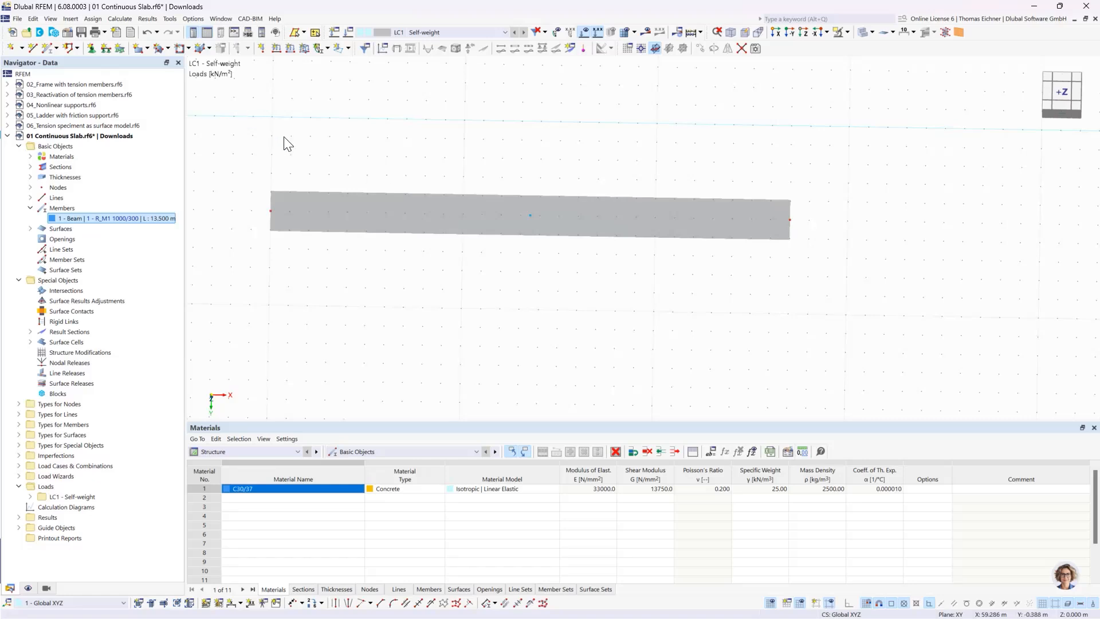
{"action": "left_click", "coordinate": [147, 35]}
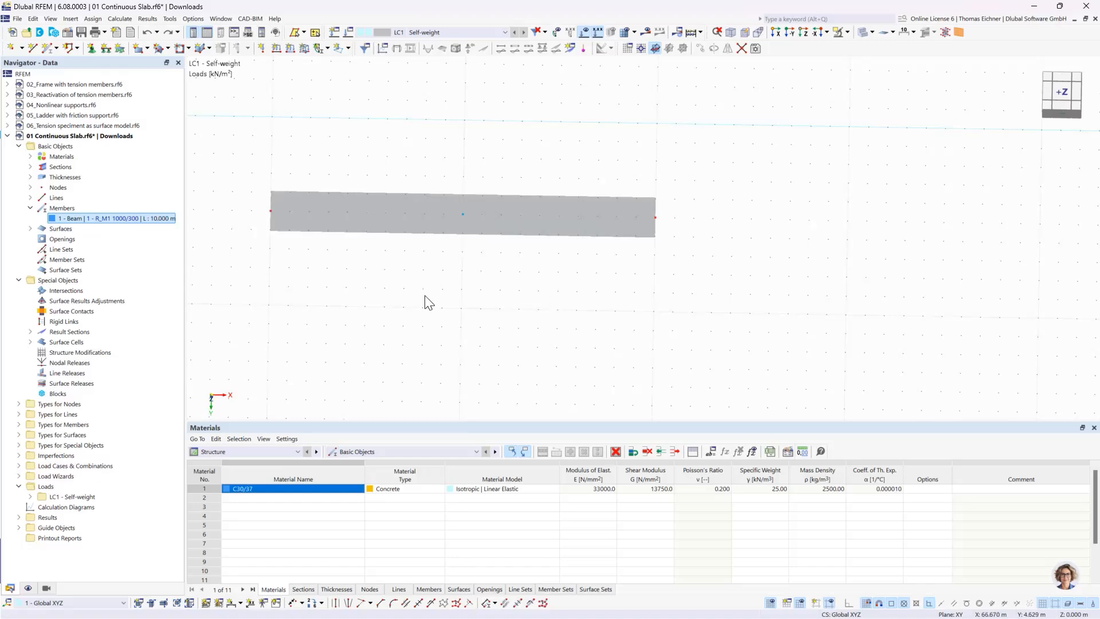
Edit the Hinged nodal support type so that it also restrains the rotation φX.
{"action": "middle_click_drag", "start_coordinate": [428, 302], "coordinate": [491, 309]}
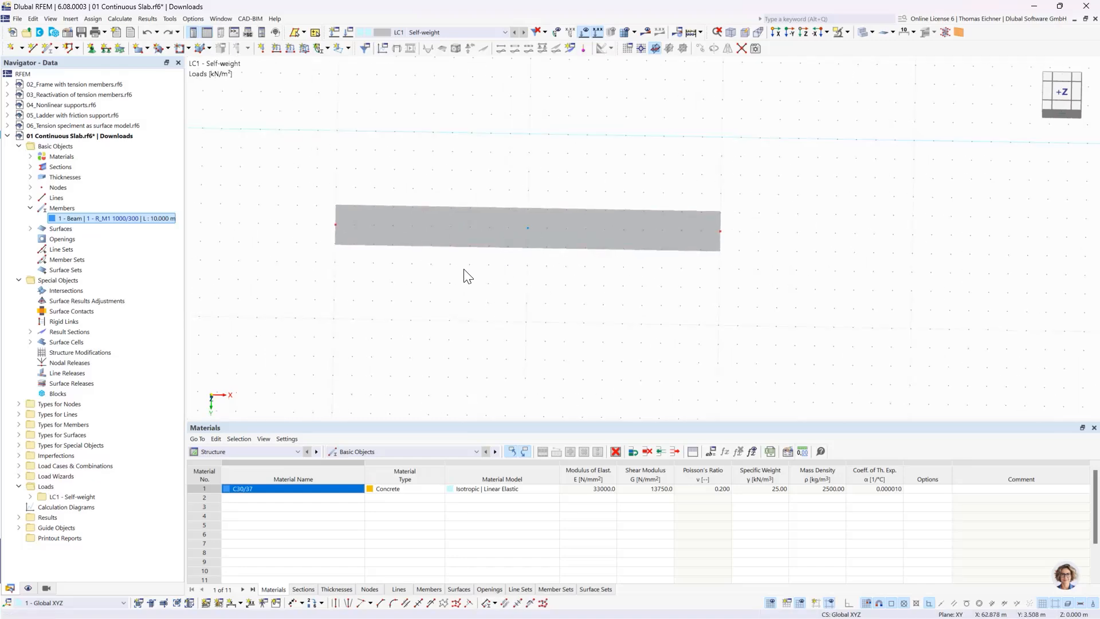
{"action": "scroll", "coordinate": [291, 143], "scroll_direction": "down", "scroll_amount": 3}
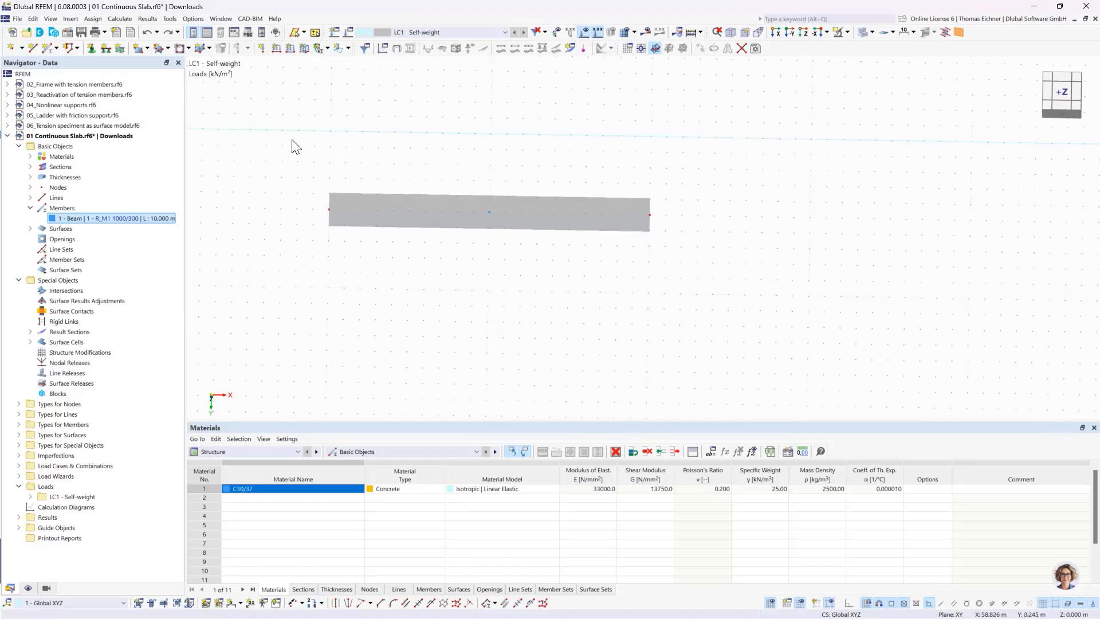
{"action": "scroll", "coordinate": [426, 154], "scroll_direction": "up", "scroll_amount": 3}
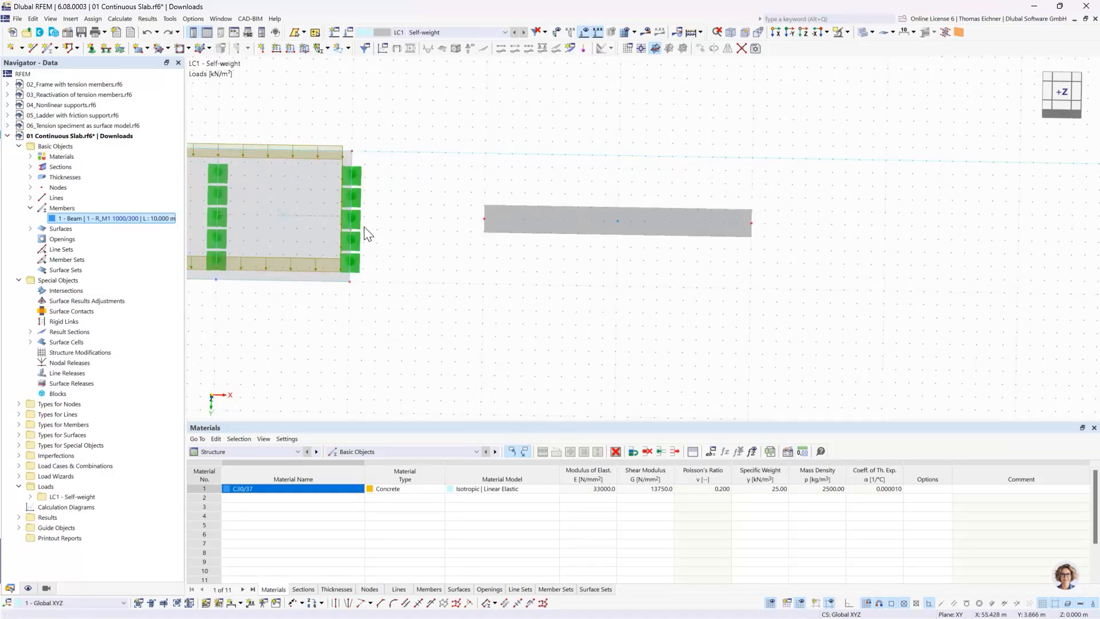
{"action": "mouse_move", "coordinate": [358, 219]}
{"action": "left_click", "coordinate": [92, 47]}
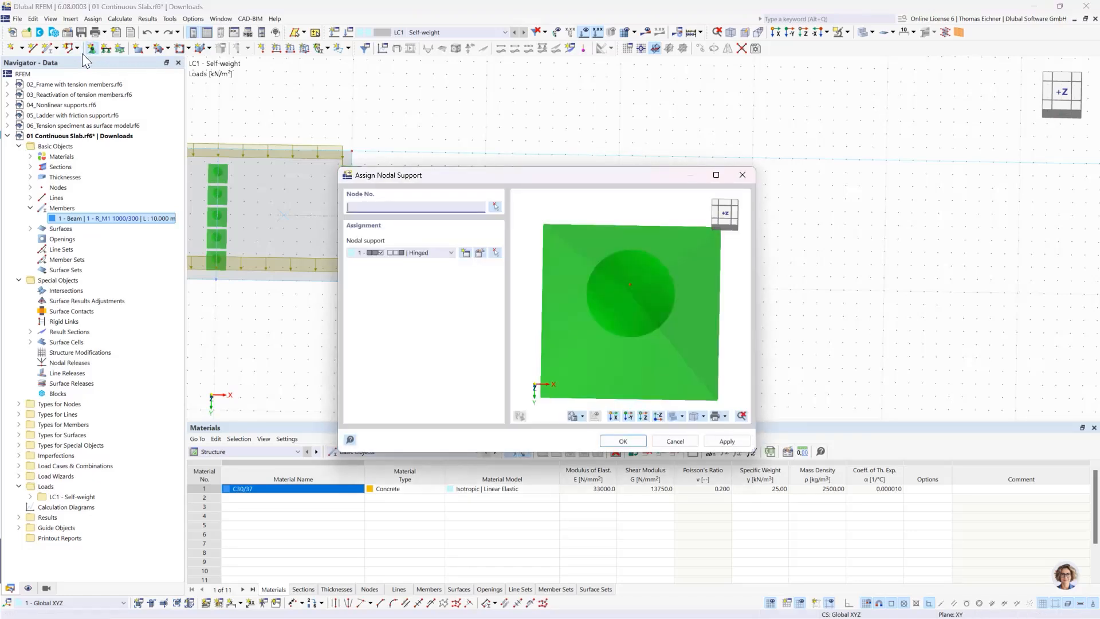
{"action": "left_click_drag", "start_coordinate": [466, 180], "coordinate": [215, 241]}
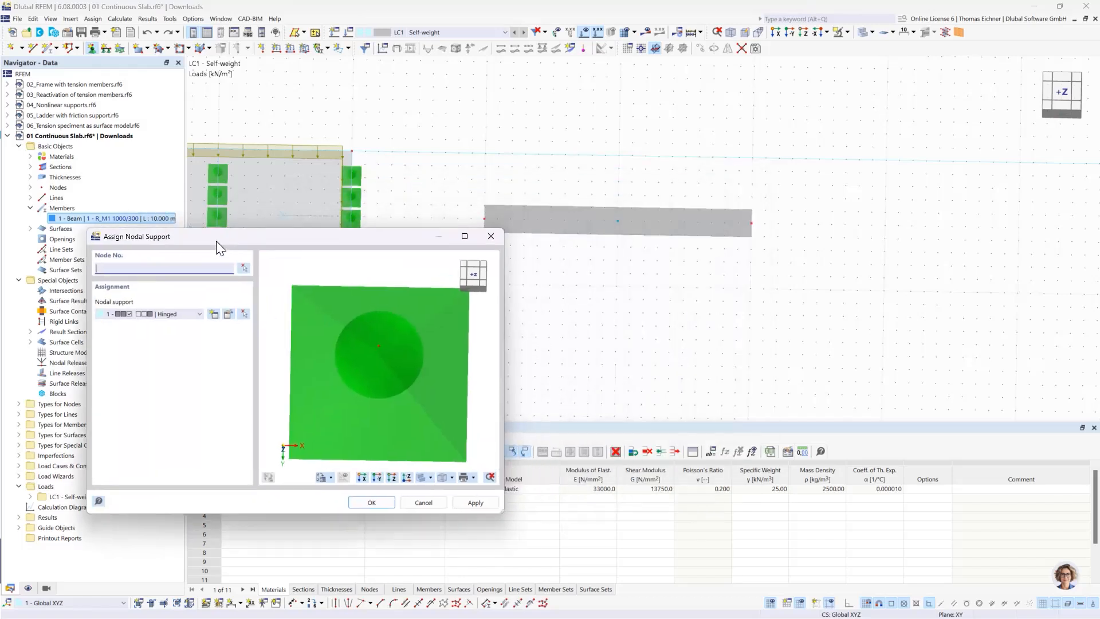
{"action": "double_click", "coordinate": [119, 314]}
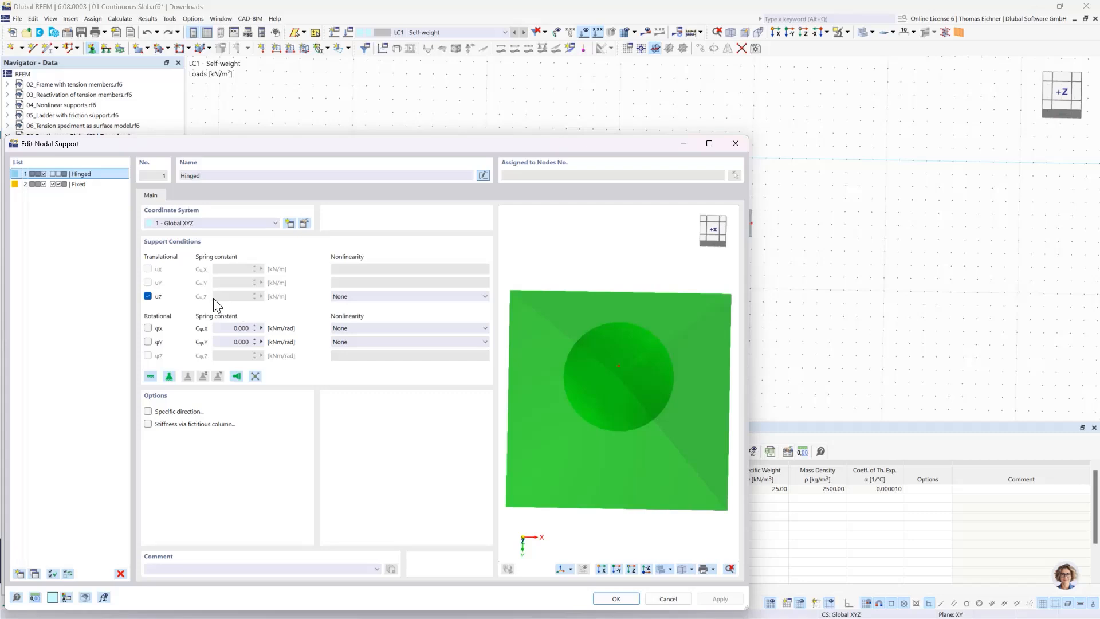
{"action": "left_click", "coordinate": [148, 329]}
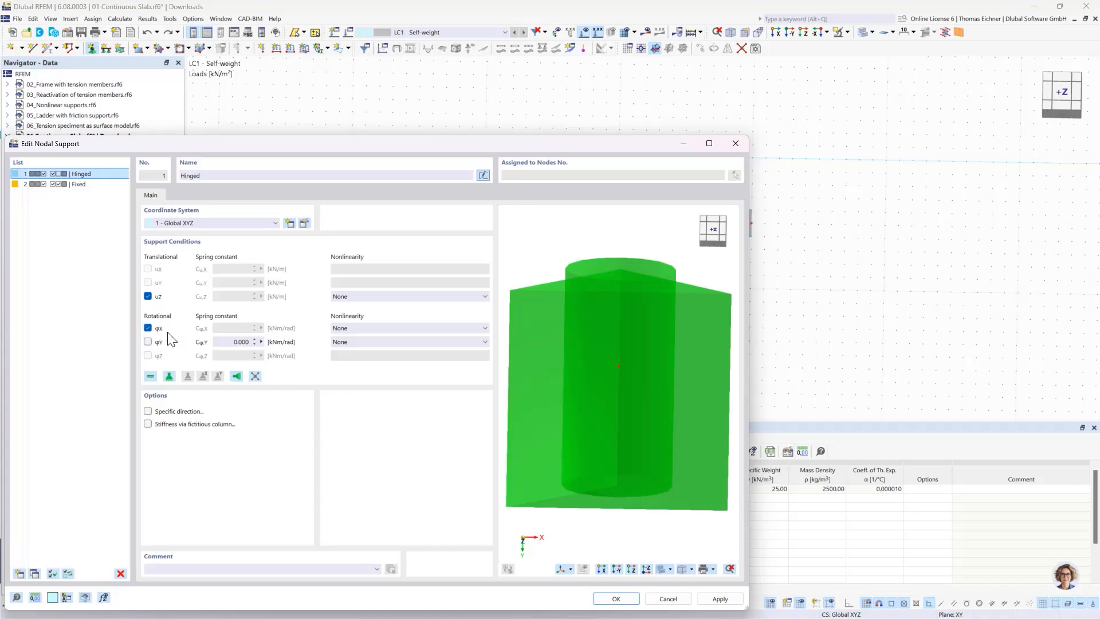
{"action": "left_click", "coordinate": [629, 599]}
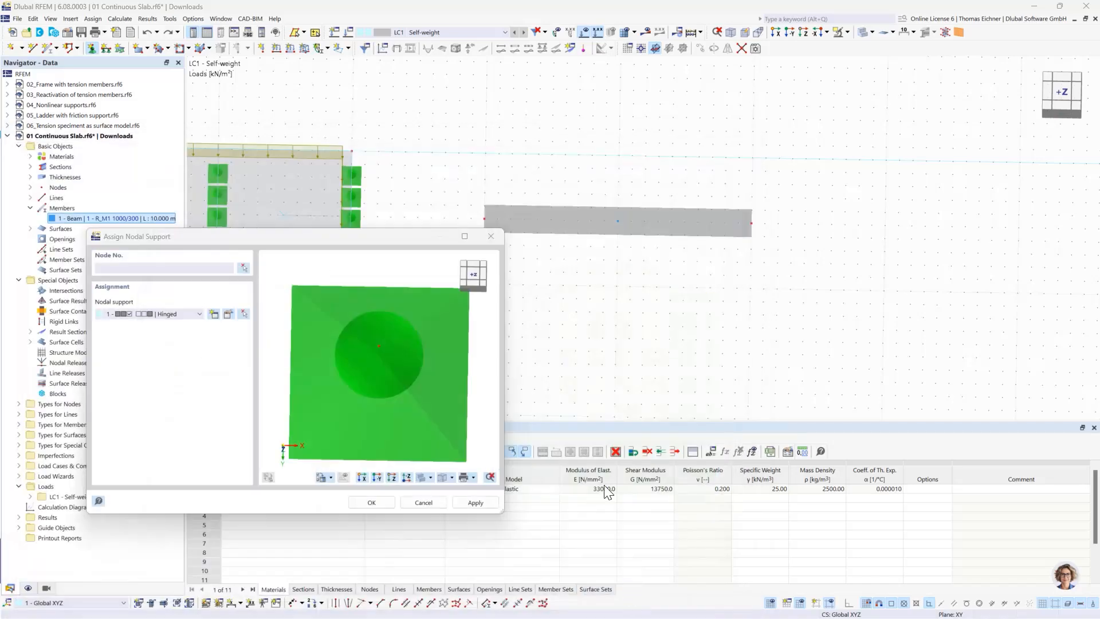
Assign the Hinged nodal support to the beam's start, middle and end nodes.
{"action": "left_click", "coordinate": [386, 504]}
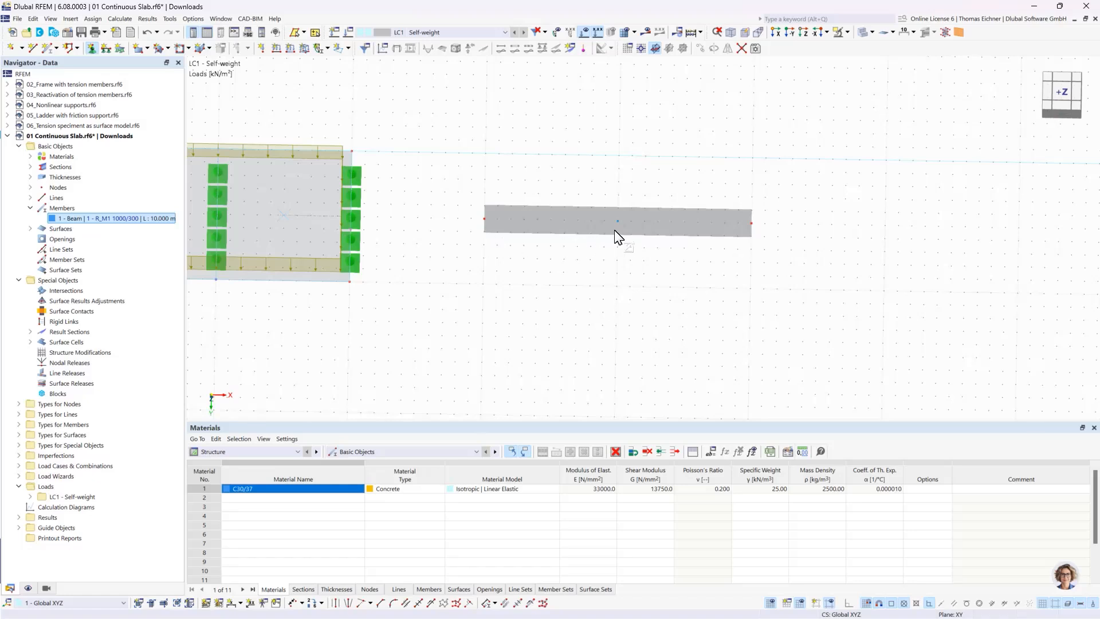
{"action": "left_click_drag", "start_coordinate": [404, 295], "coordinate": [483, 157]}
{"action": "key", "text": "Escape"}
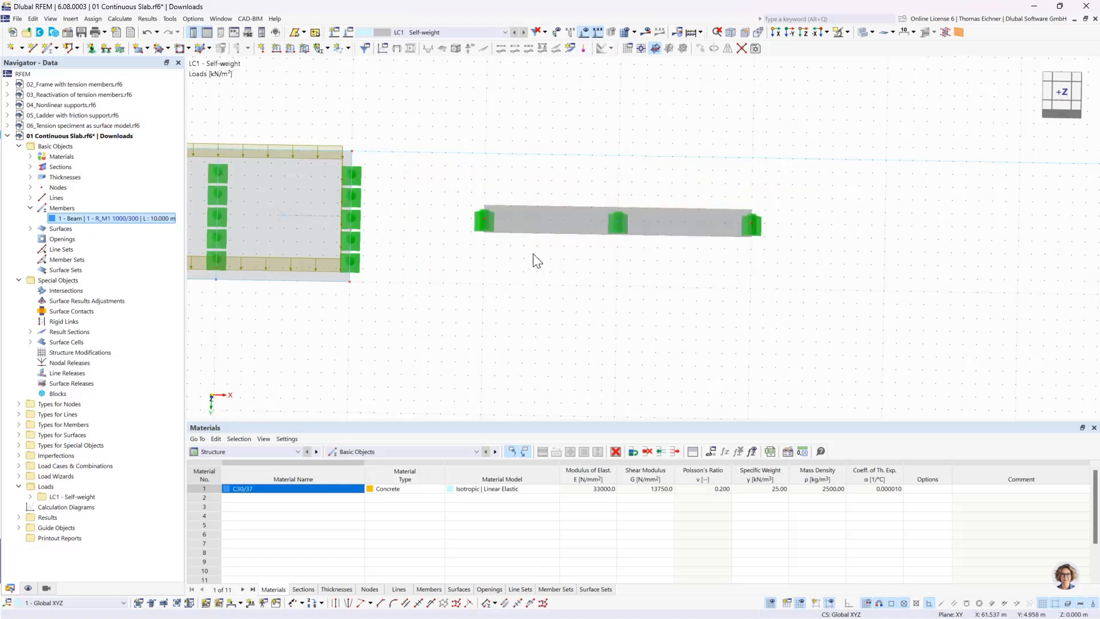
{"action": "scroll", "coordinate": [554, 241], "scroll_direction": "down", "scroll_amount": 8}
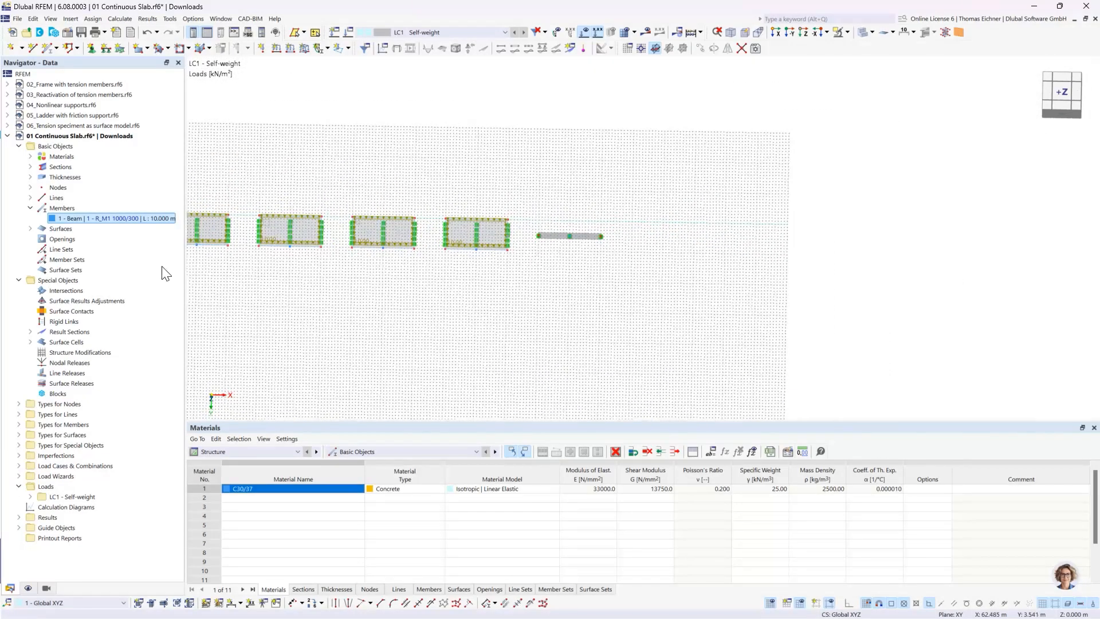
{"action": "middle_click_drag", "start_coordinate": [320, 267], "coordinate": [399, 275]}
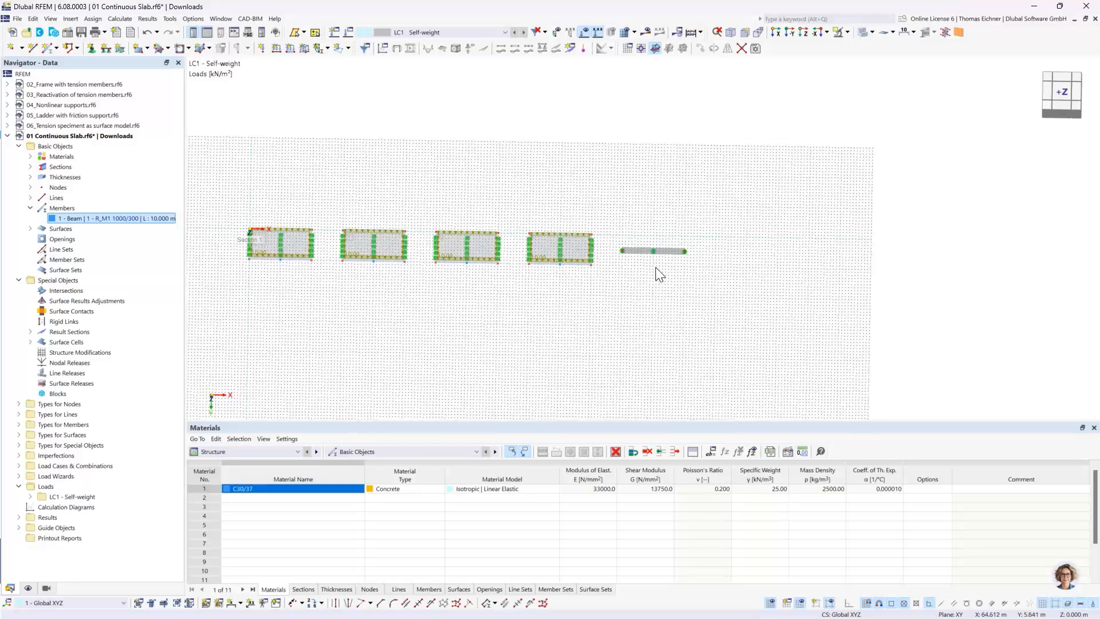
{"action": "scroll", "coordinate": [658, 268], "scroll_direction": "up", "scroll_amount": 4}
{"action": "scroll", "coordinate": [662, 270], "scroll_direction": "up", "scroll_amount": 2}
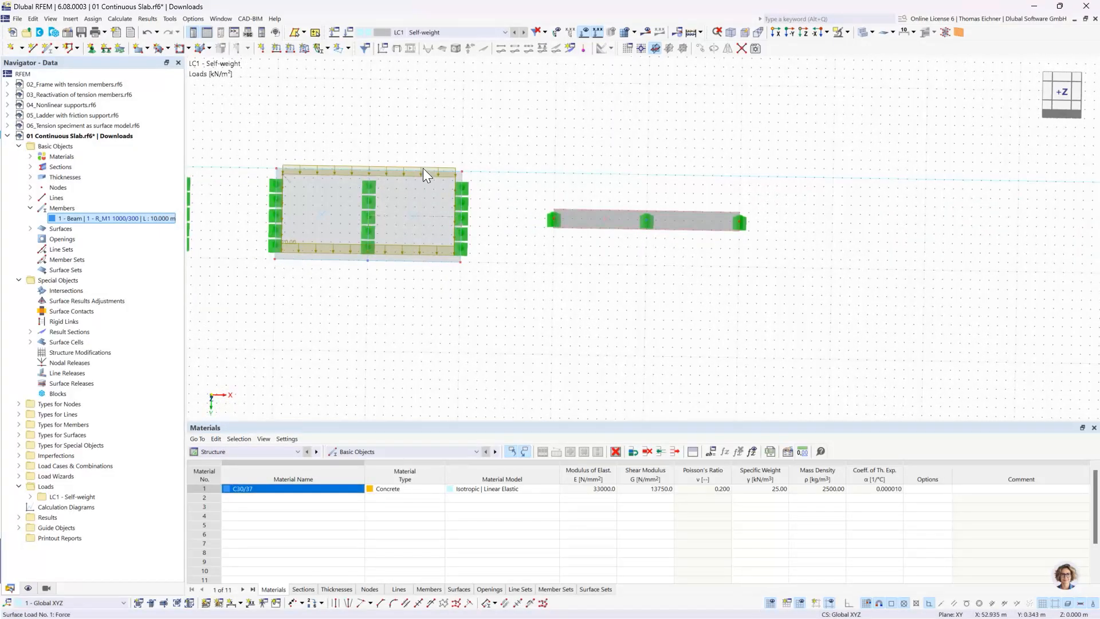
Apply a uniform member load of 10 kN/m in global direction ZL to the comparison beam in load case LC1.
{"action": "left_click", "coordinate": [606, 218]}
{"action": "left_click", "coordinate": [290, 48]}
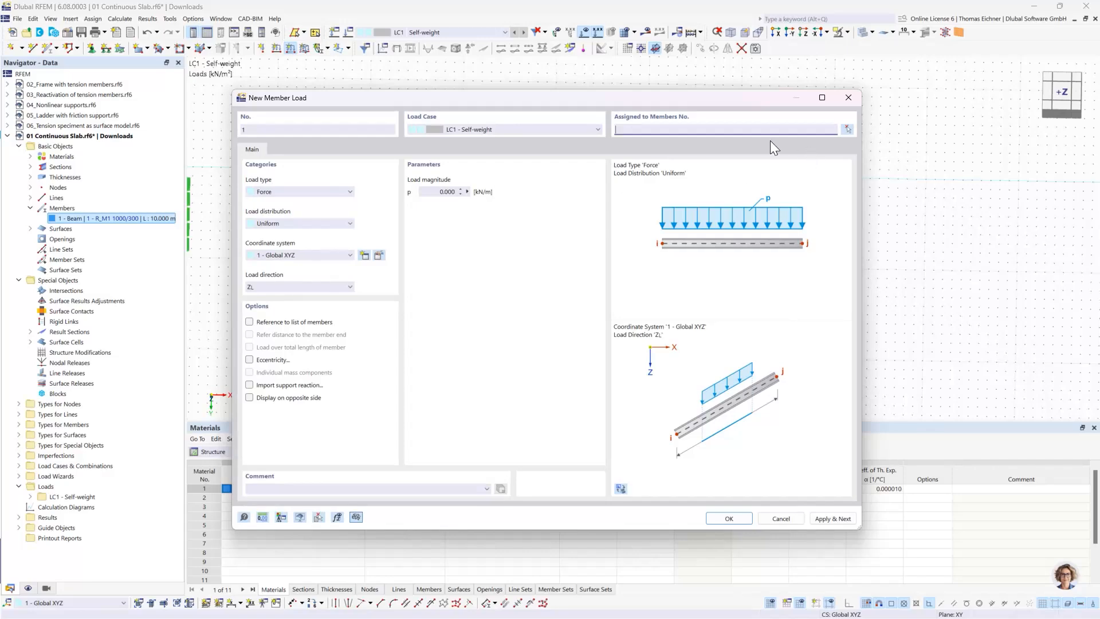
{"action": "left_click", "coordinate": [442, 191]}
{"action": "type", "text": "10"}
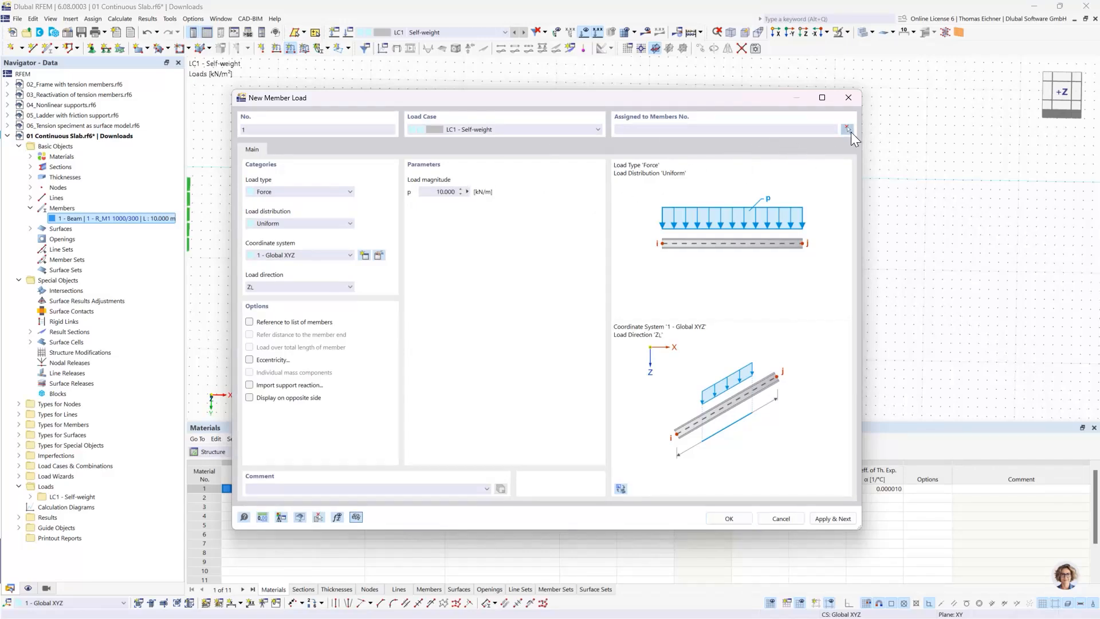
{"action": "left_click", "coordinate": [847, 129]}
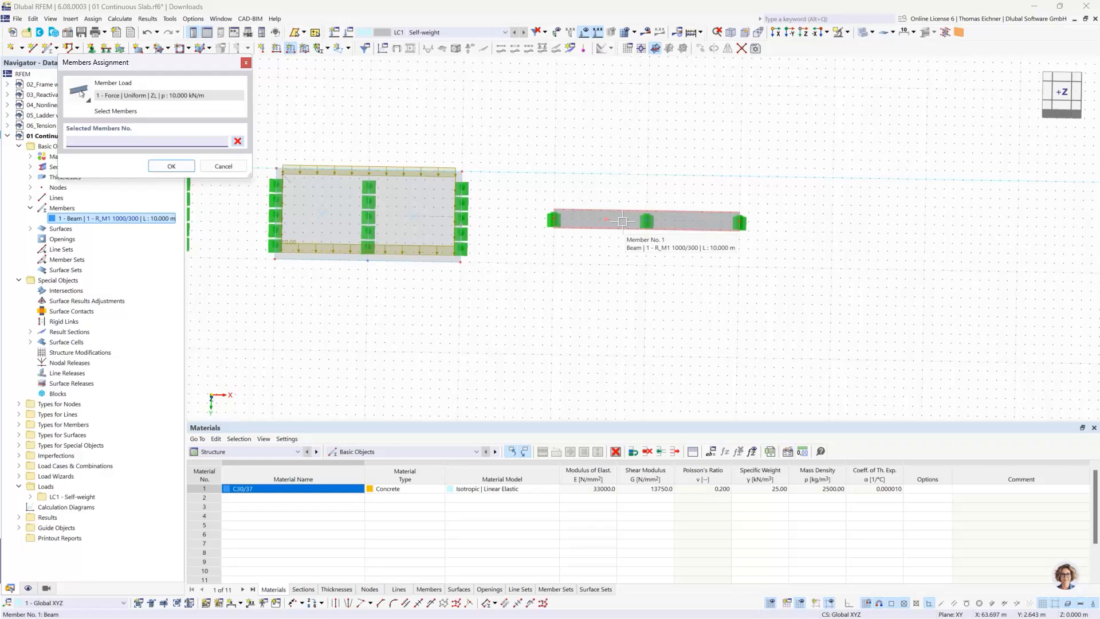
{"action": "left_click", "coordinate": [623, 221]}
{"action": "left_click", "coordinate": [172, 165]}
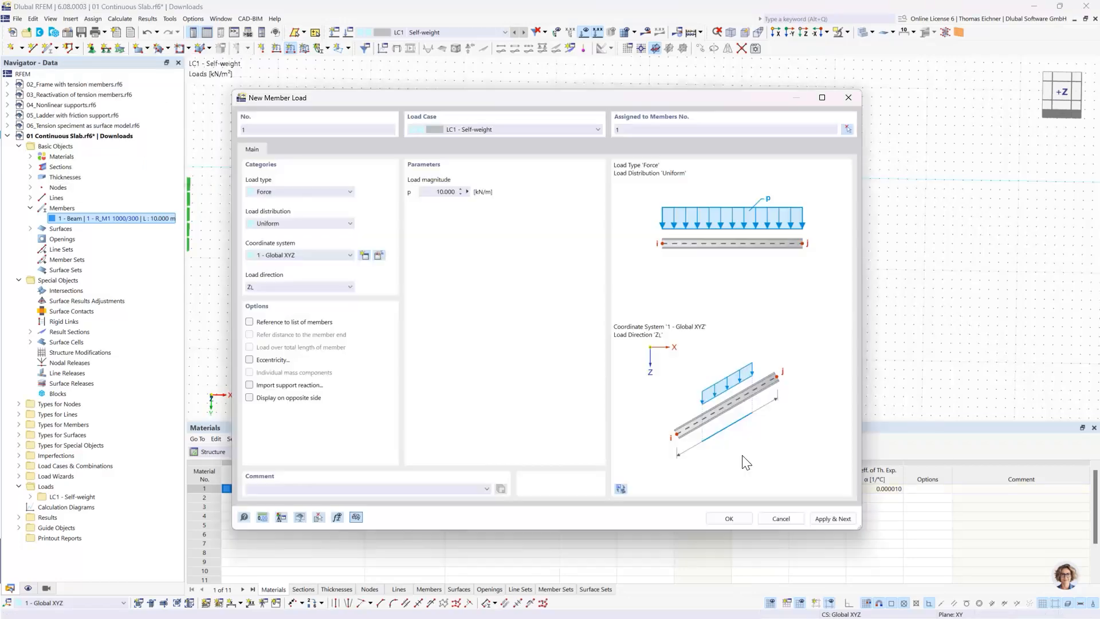
{"action": "left_click", "coordinate": [729, 519]}
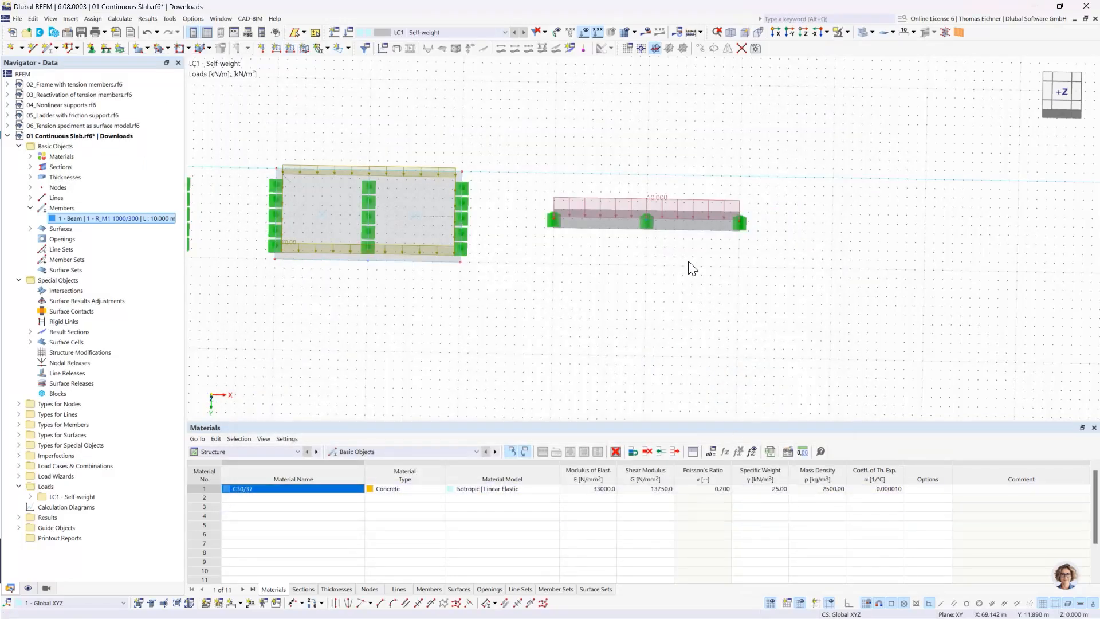
Make the C30/37 concrete a user-defined material and set its Poisson's ratio to 0.
{"action": "scroll", "coordinate": [551, 282], "scroll_direction": "down", "scroll_amount": 4}
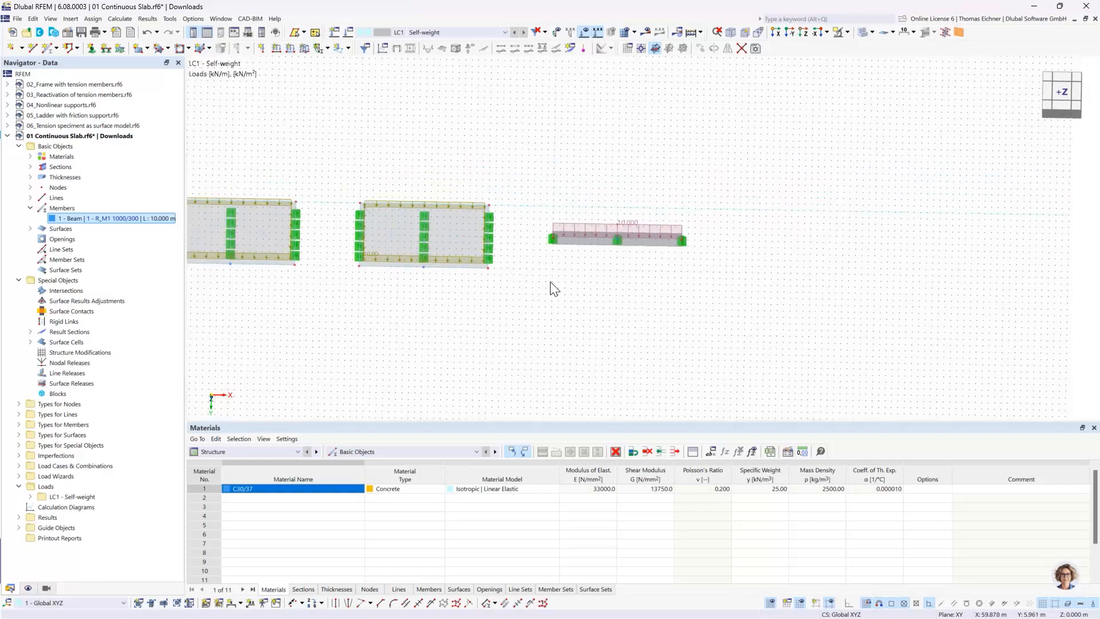
{"action": "middle_click_drag", "start_coordinate": [415, 306], "coordinate": [594, 322]}
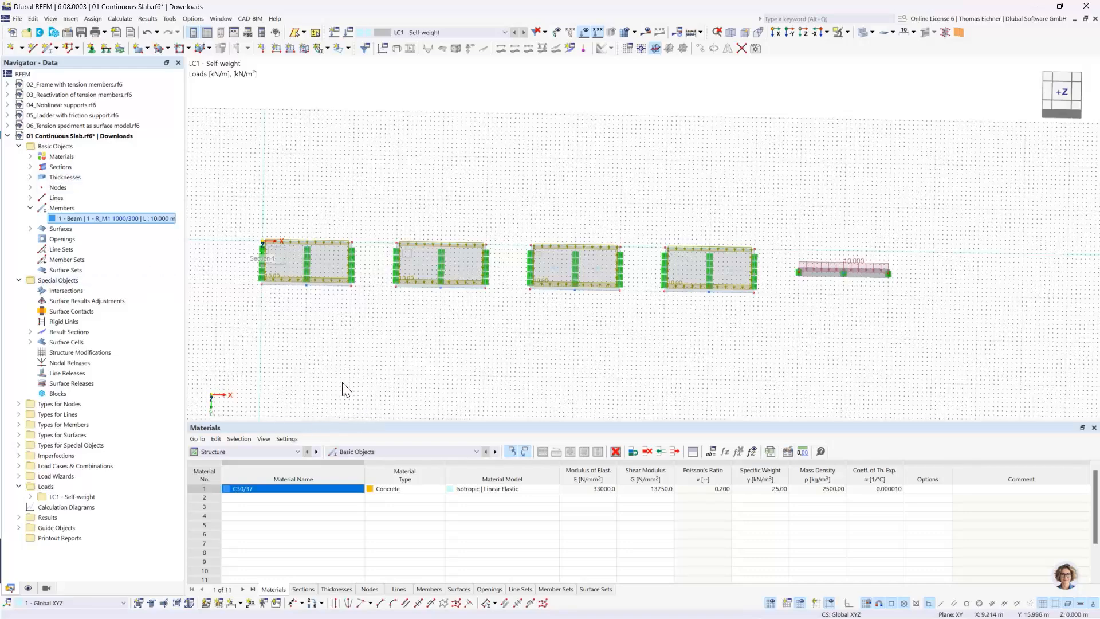
{"action": "left_click", "coordinate": [31, 157]}
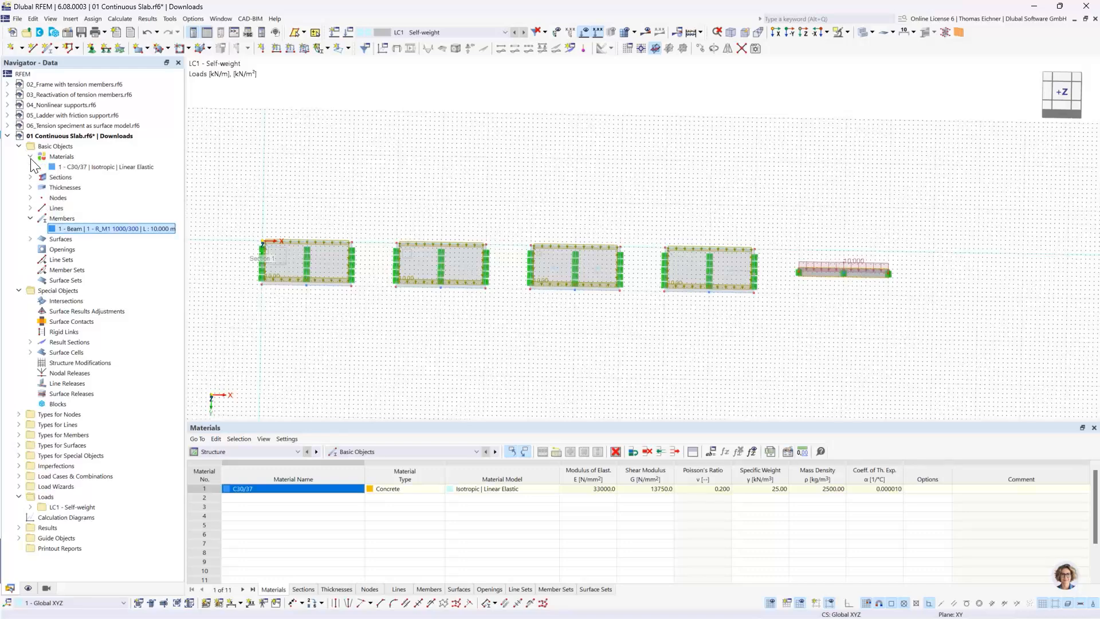
{"action": "double_click", "coordinate": [99, 167]}
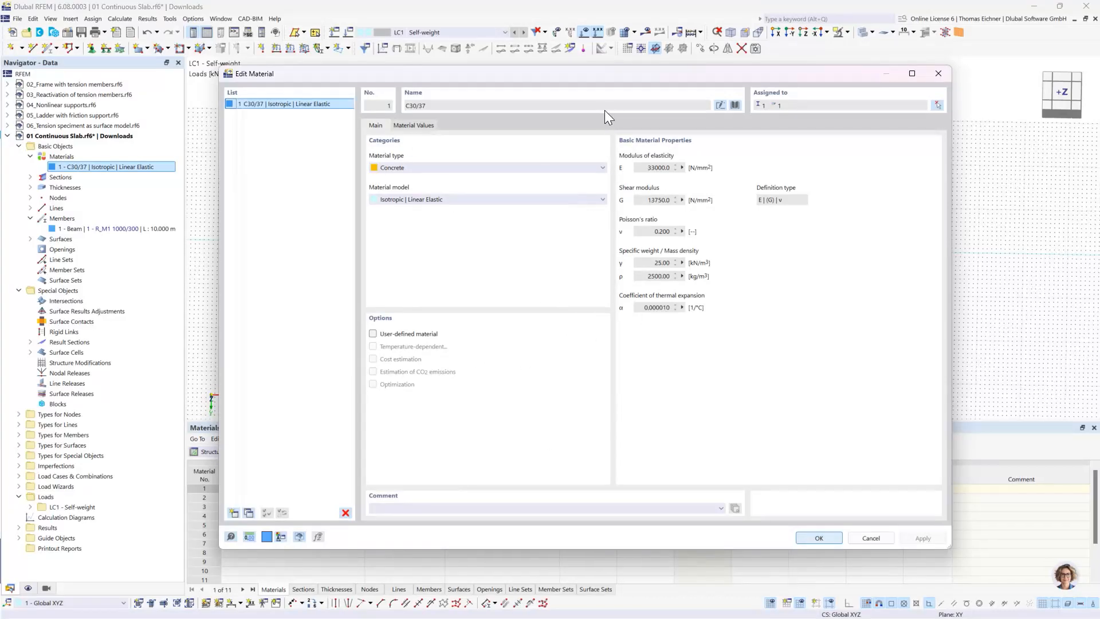
{"action": "left_click_drag", "start_coordinate": [613, 78], "coordinate": [568, 79]}
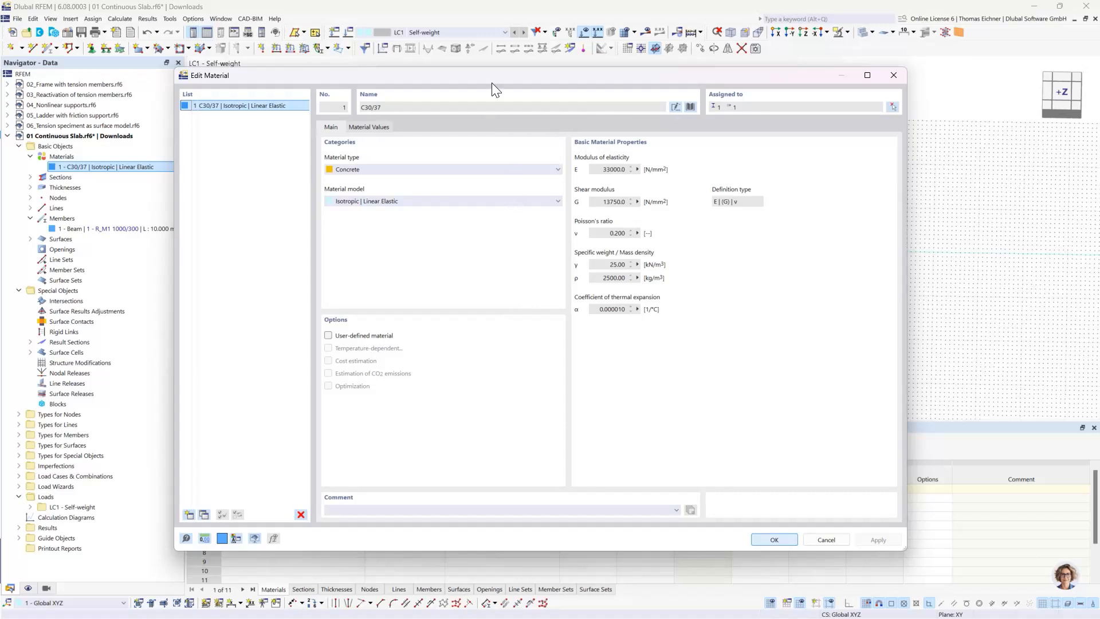
{"action": "left_click_drag", "start_coordinate": [490, 82], "coordinate": [447, 70]}
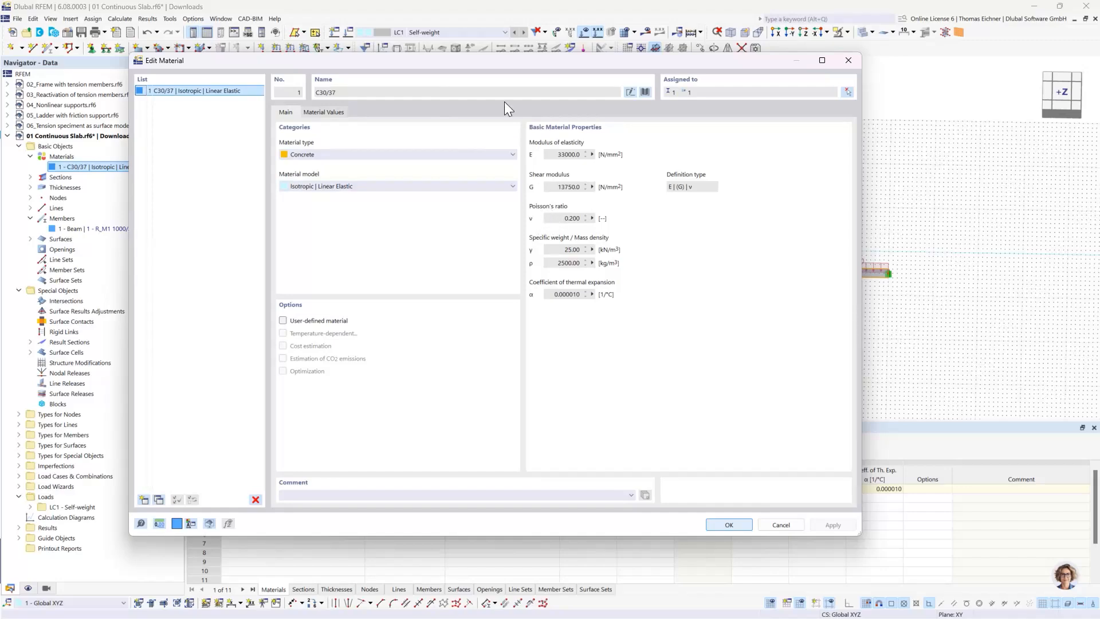
{"action": "left_click_drag", "start_coordinate": [493, 66], "coordinate": [552, 384]}
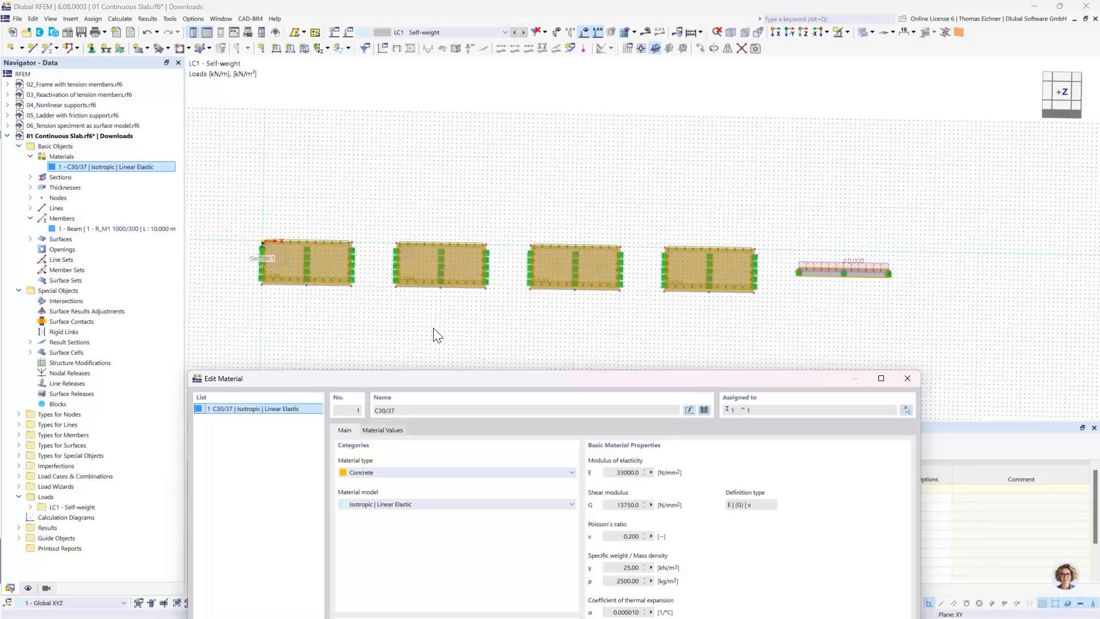
{"action": "left_click_drag", "start_coordinate": [424, 383], "coordinate": [413, 341]}
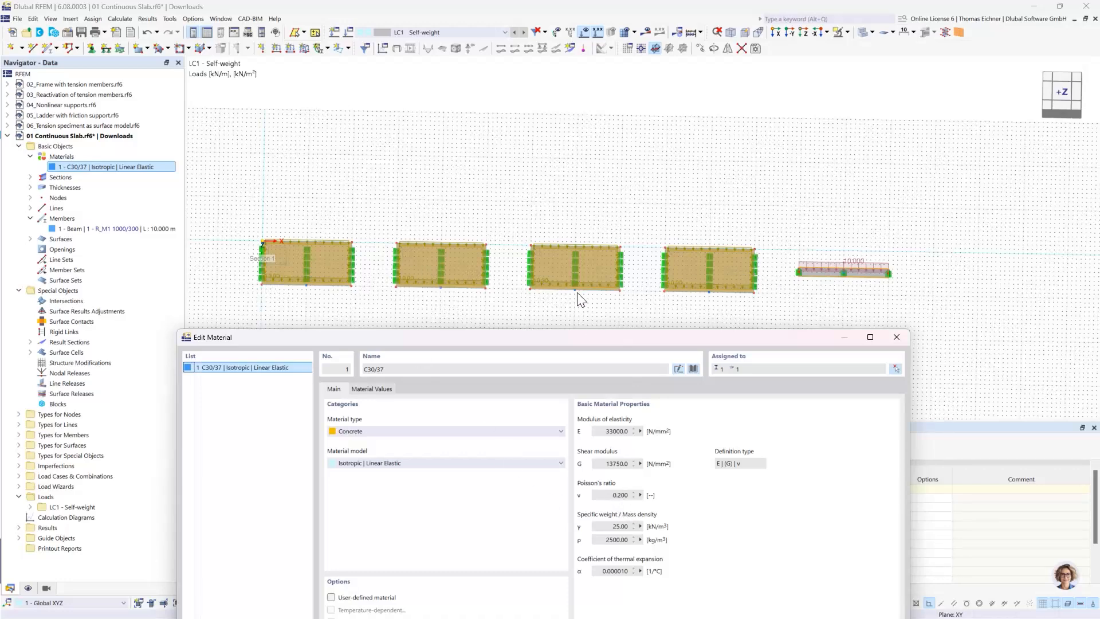
{"action": "left_click_drag", "start_coordinate": [573, 344], "coordinate": [507, 124]}
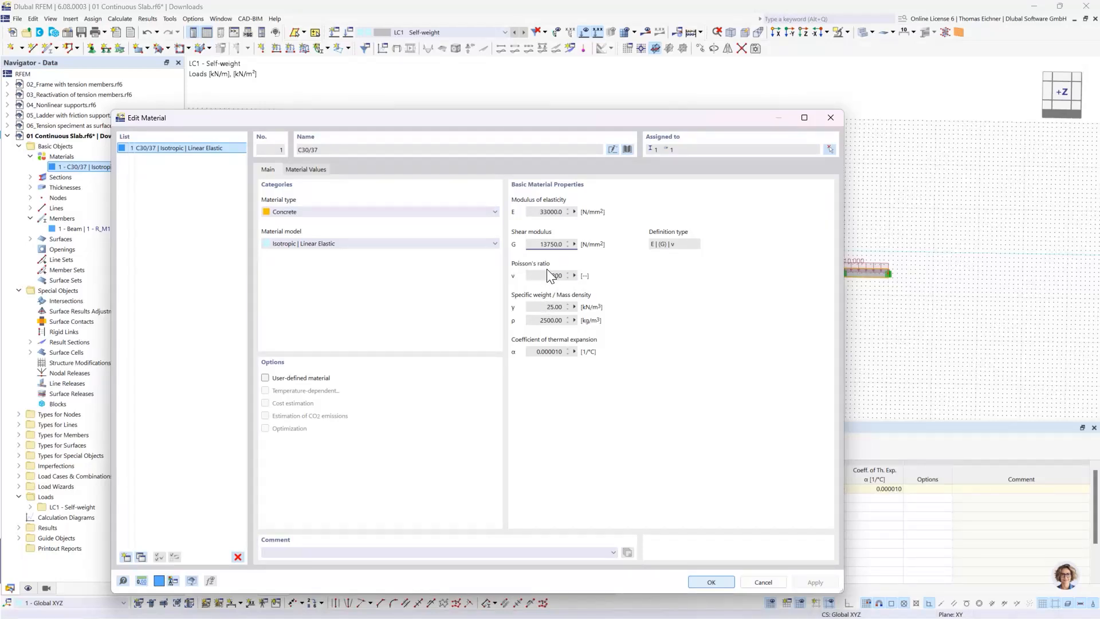
{"action": "left_click", "coordinate": [265, 378]}
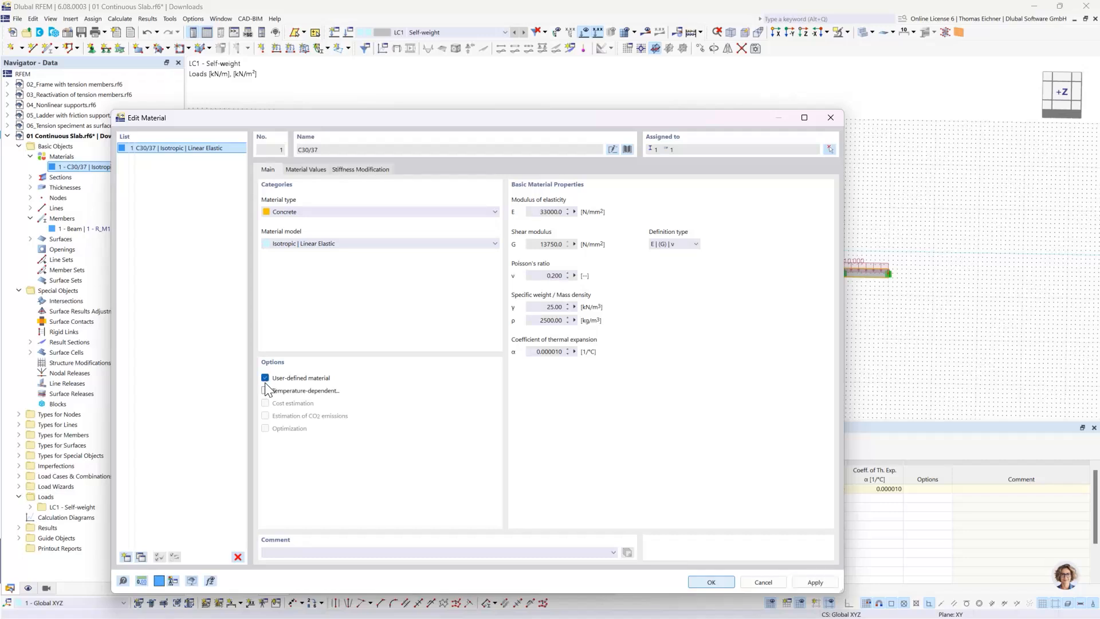
{"action": "left_click", "coordinate": [534, 276]}
{"action": "type", "text": "0"}
{"action": "left_click", "coordinate": [548, 306]}
{"action": "left_click", "coordinate": [695, 583]}
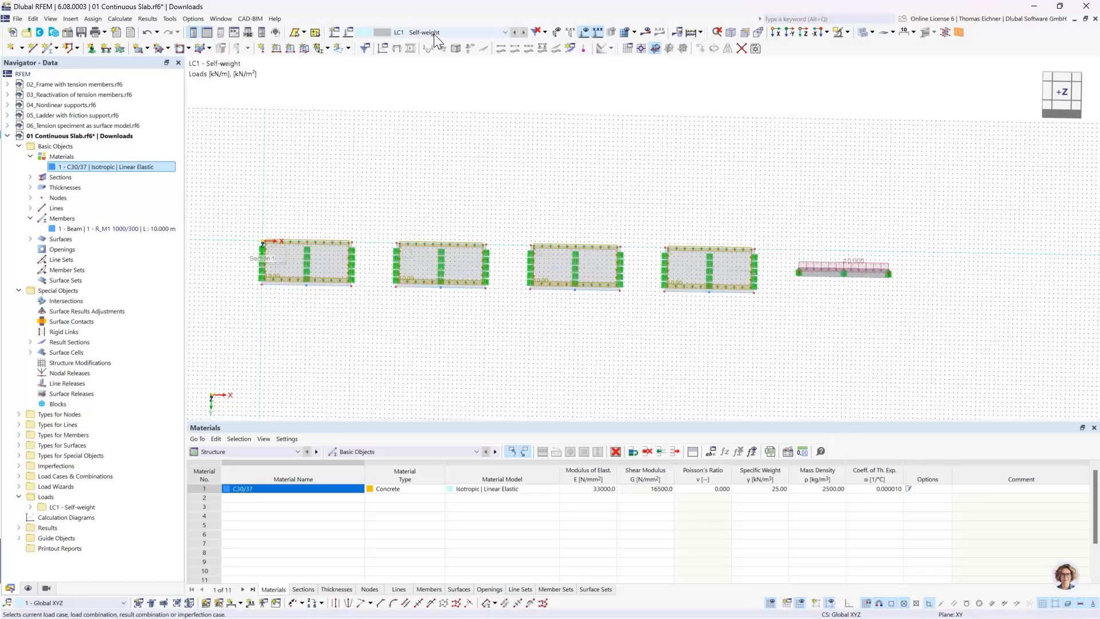
Deactivate the self-weight in load case LC1.
{"action": "left_click", "coordinate": [349, 33]}
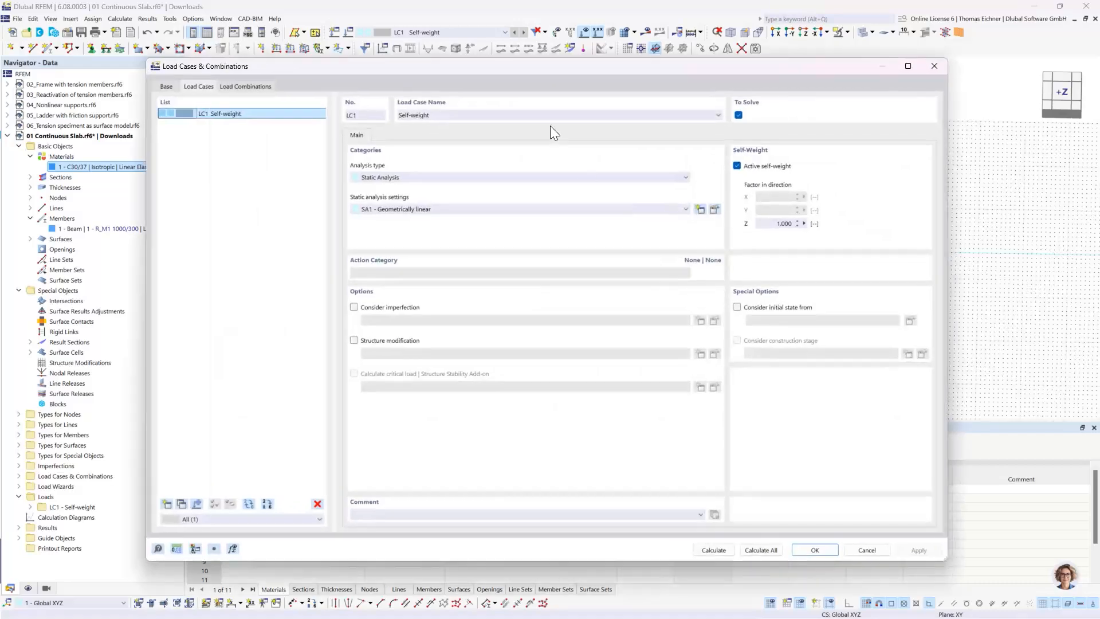
{"action": "left_click_drag", "start_coordinate": [534, 72], "coordinate": [540, 306]}
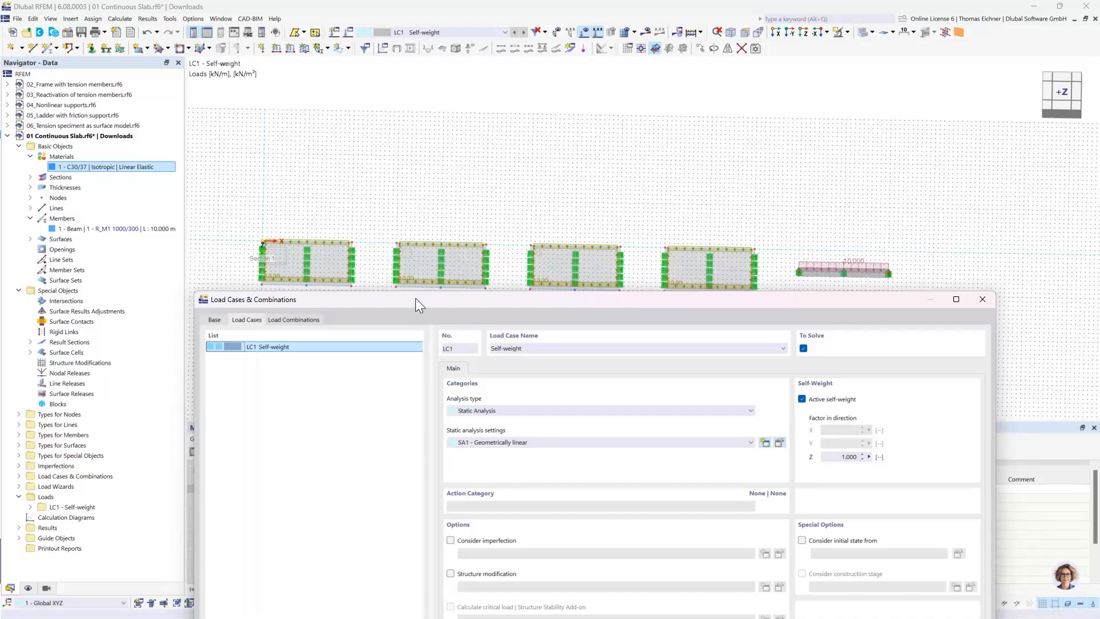
{"action": "left_click_drag", "start_coordinate": [416, 299], "coordinate": [323, 122]}
{"action": "left_click_drag", "start_coordinate": [654, 136], "coordinate": [650, 88]}
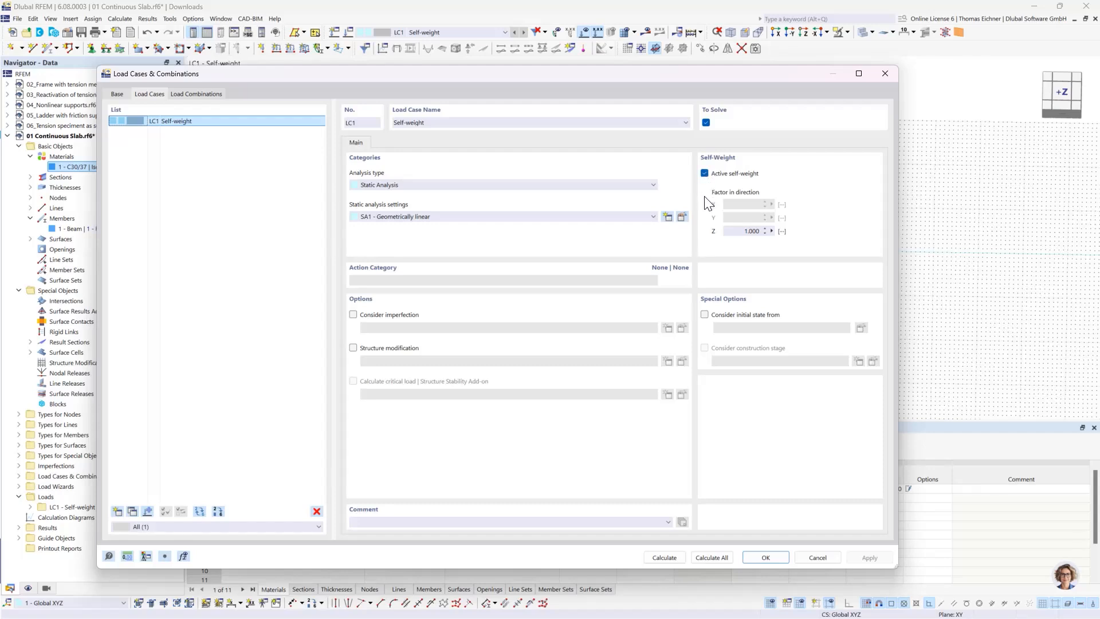
{"action": "left_click", "coordinate": [705, 173]}
{"action": "left_click", "coordinate": [766, 557]}
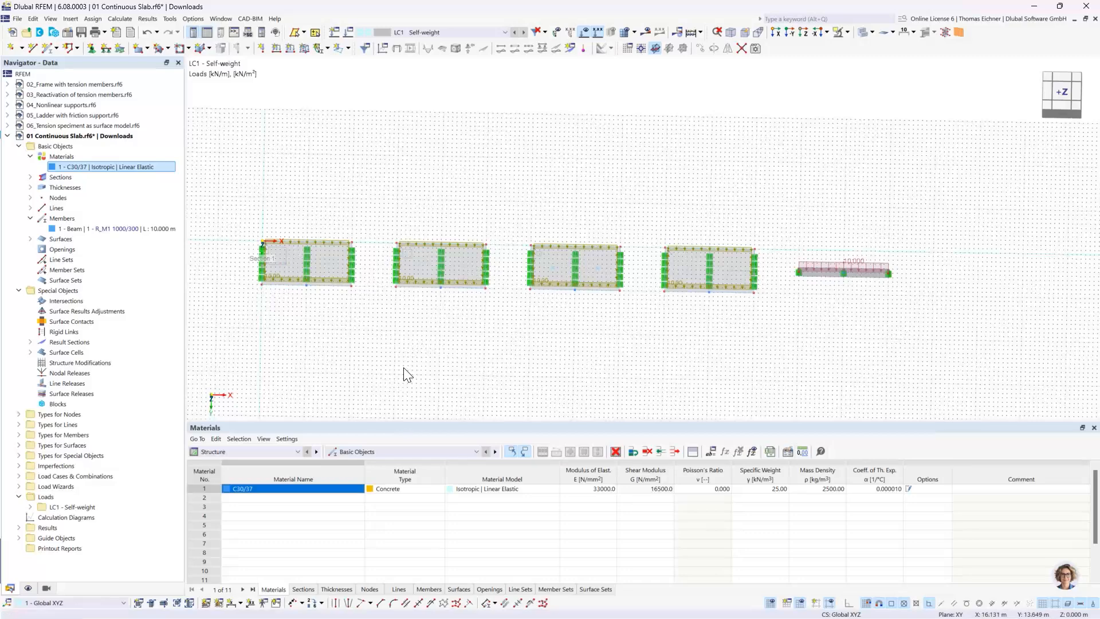
Examine the row of slabs and the line supports at their edges and mid-spans.
{"action": "scroll", "coordinate": [436, 352], "scroll_direction": "up", "scroll_amount": 3}
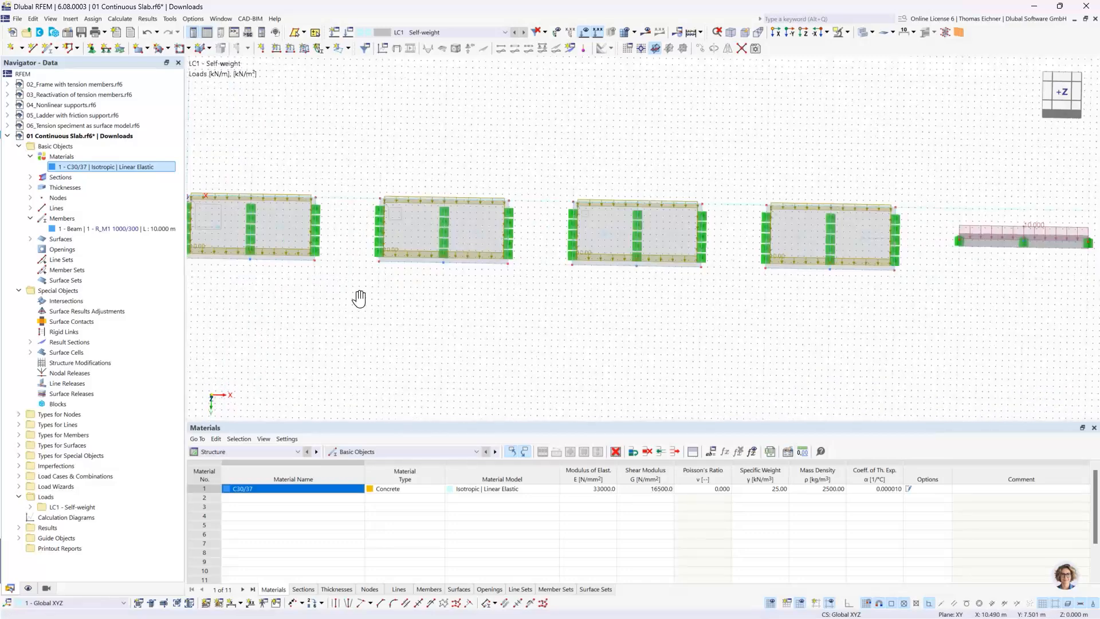
{"action": "scroll", "coordinate": [410, 315], "scroll_direction": "up", "scroll_amount": 2}
{"action": "scroll", "coordinate": [408, 324], "scroll_direction": "up", "scroll_amount": 2}
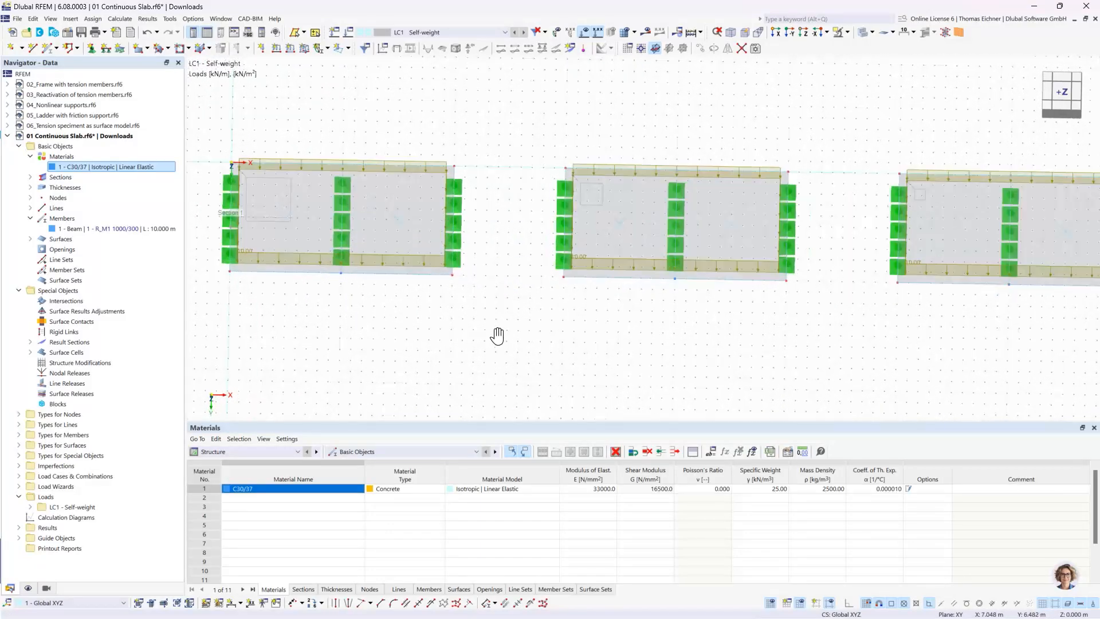
{"action": "scroll", "coordinate": [499, 335], "scroll_direction": "up", "scroll_amount": 1}
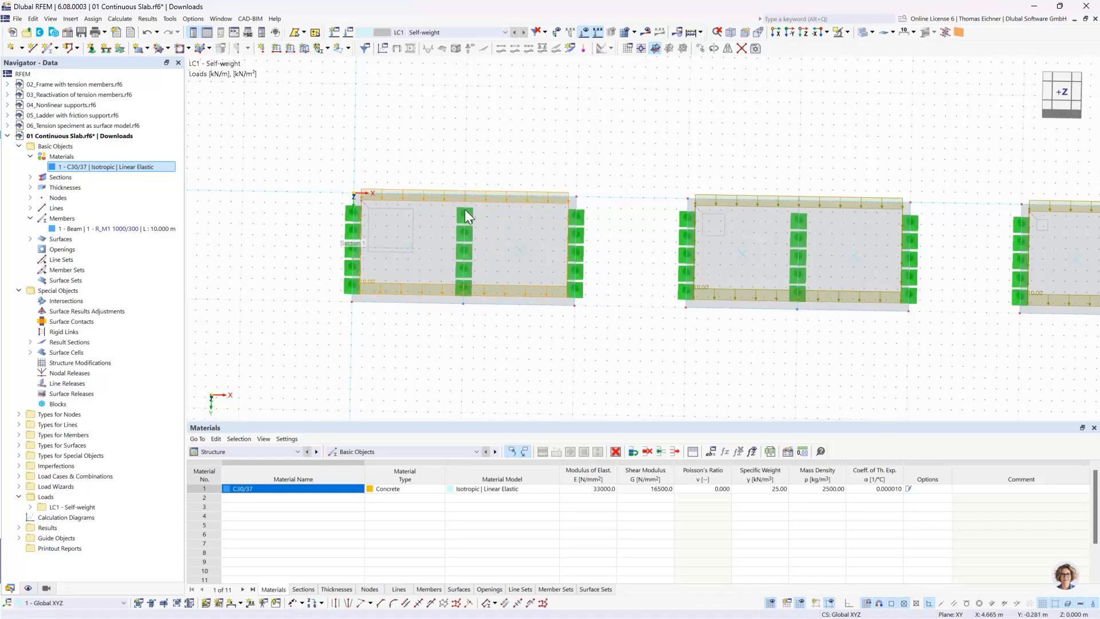
{"action": "left_click", "coordinate": [576, 253]}
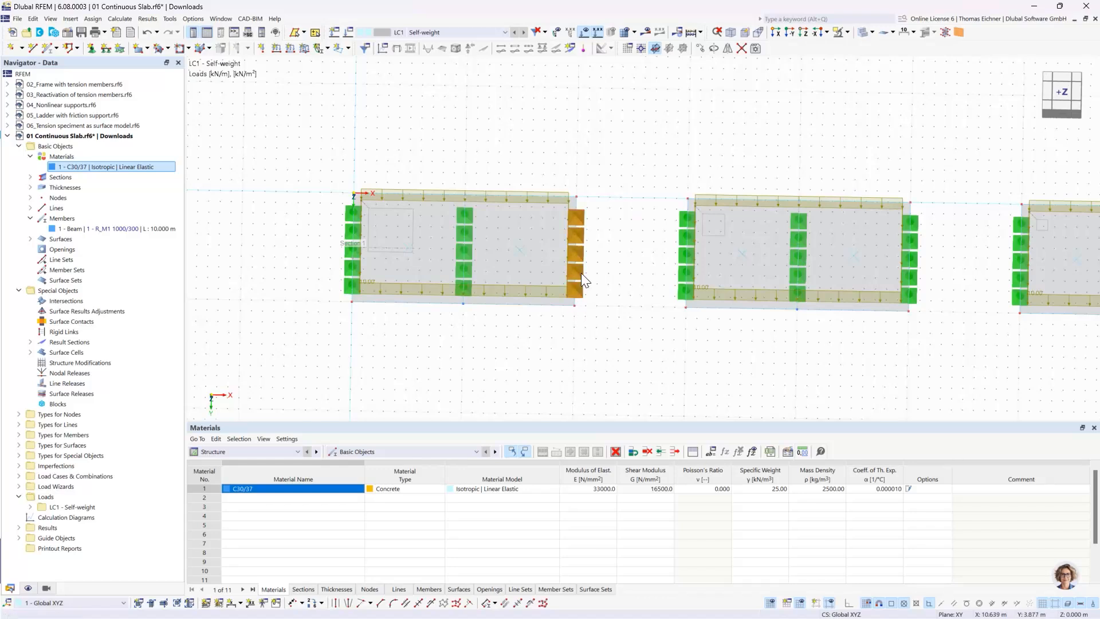
{"action": "left_click", "coordinate": [555, 361]}
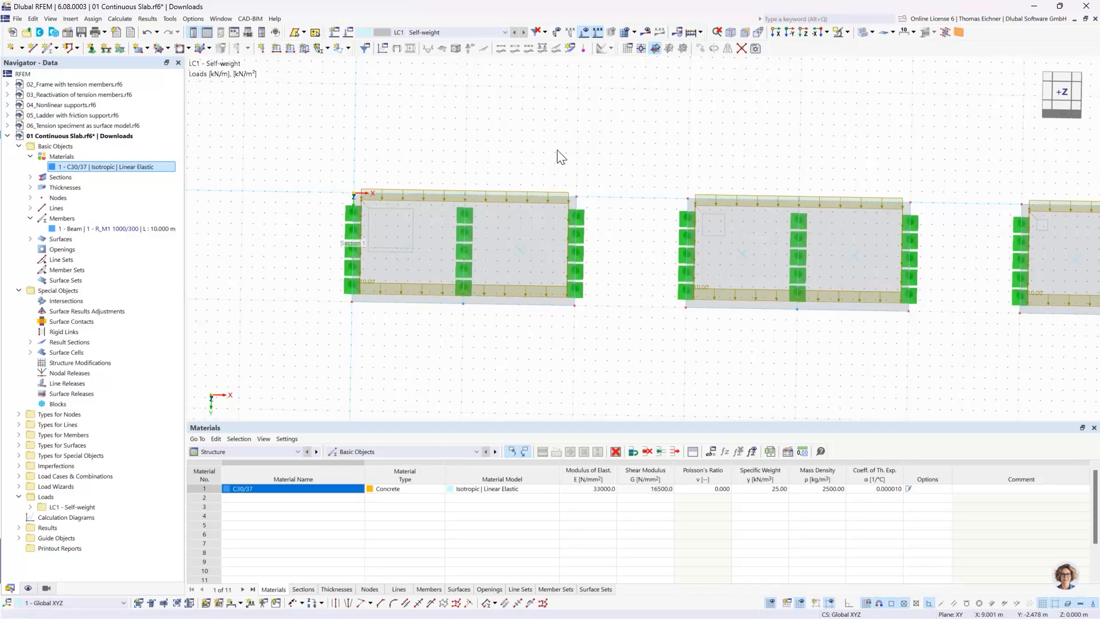
{"action": "scroll", "coordinate": [742, 158], "scroll_direction": "down", "scroll_amount": 2}
{"action": "middle_click_drag", "start_coordinate": [821, 149], "coordinate": [636, 159]}
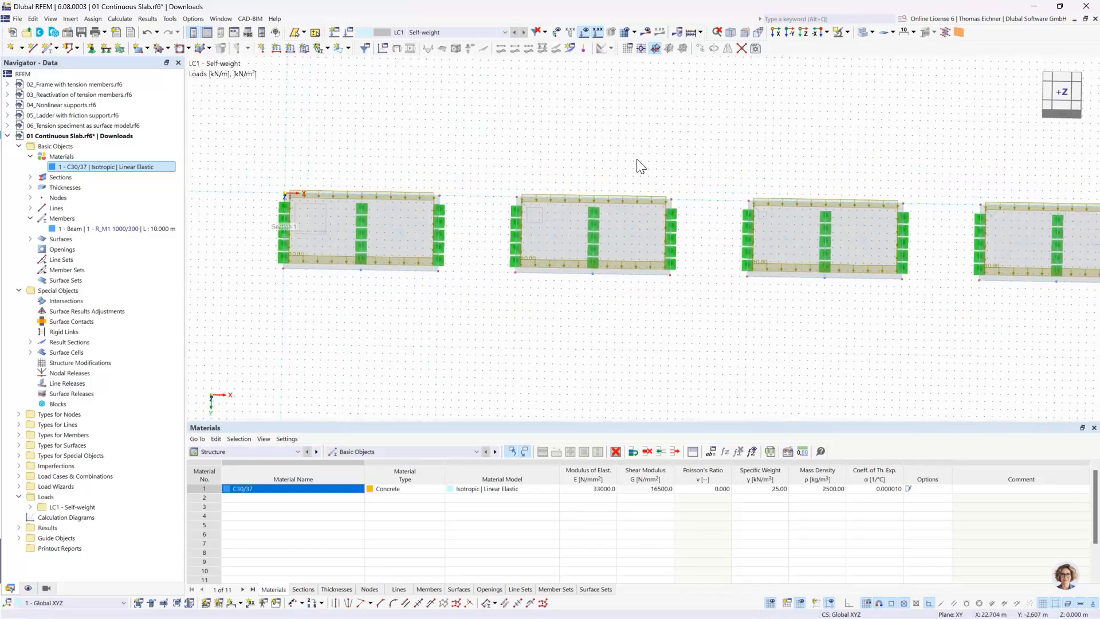
{"action": "scroll", "coordinate": [637, 159], "scroll_direction": "down", "scroll_amount": 1}
{"action": "middle_click_drag", "start_coordinate": [749, 132], "coordinate": [737, 128]}
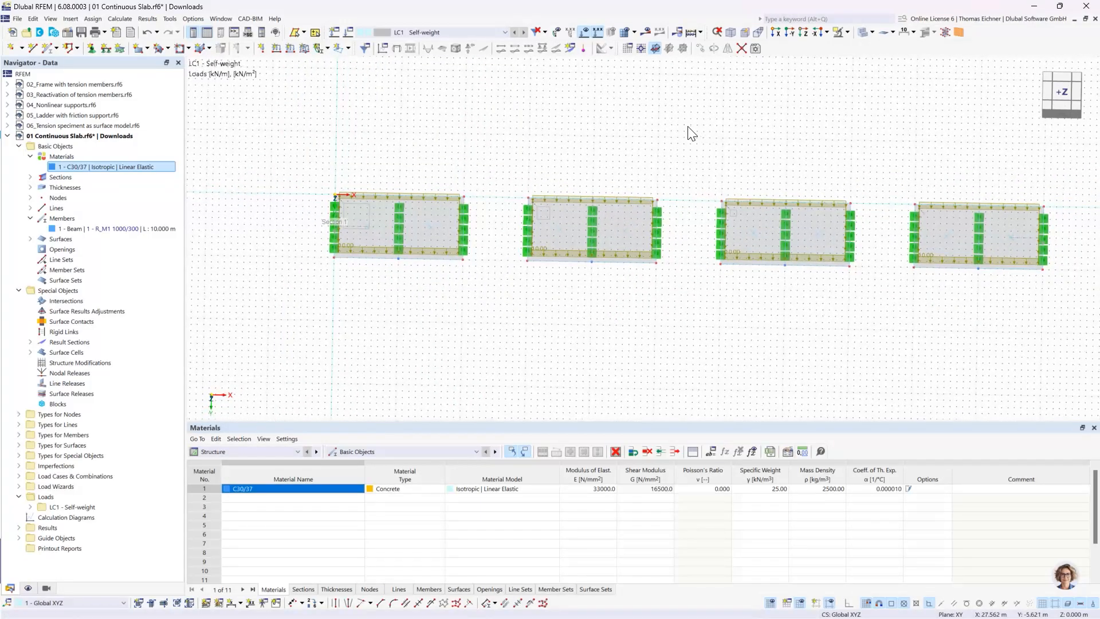
Calculate load case LC1 and compare the global deformations of the four slabs and the beam.
{"action": "left_click", "coordinate": [690, 33]}
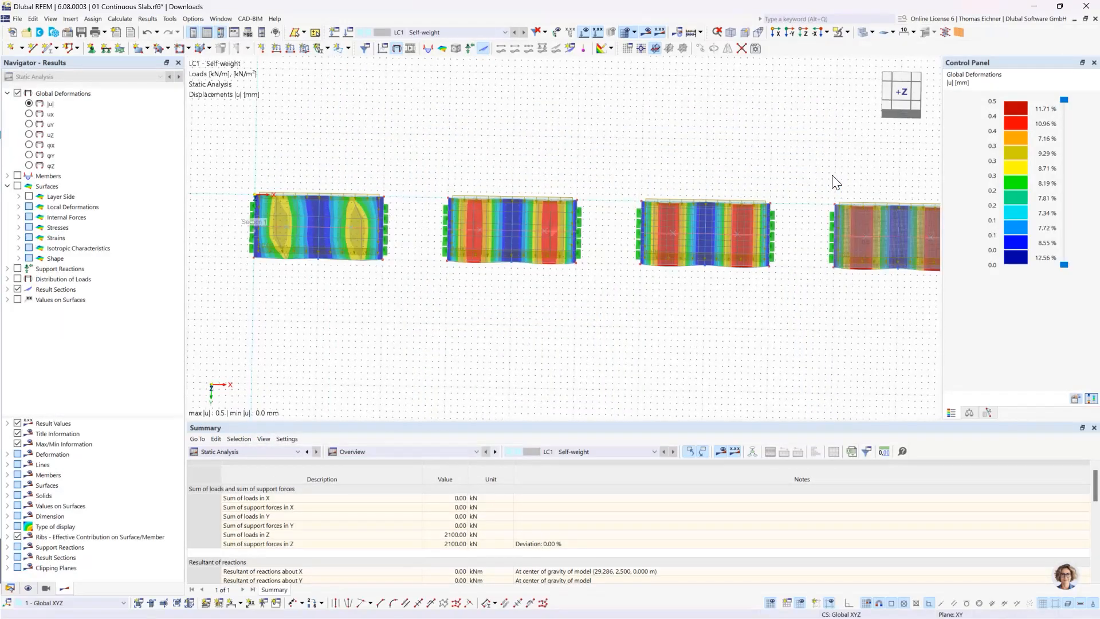
{"action": "middle_click_drag", "start_coordinate": [692, 148], "coordinate": [614, 144]}
{"action": "scroll", "coordinate": [657, 150], "scroll_direction": "down", "scroll_amount": 3}
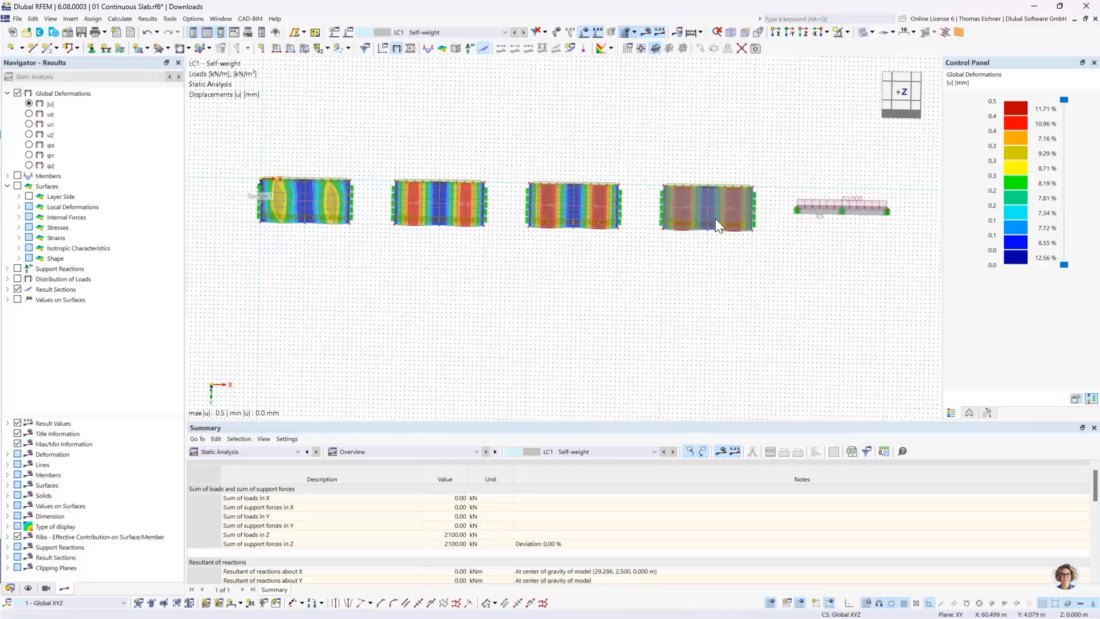
{"action": "scroll", "coordinate": [573, 221], "scroll_direction": "up", "scroll_amount": 1}
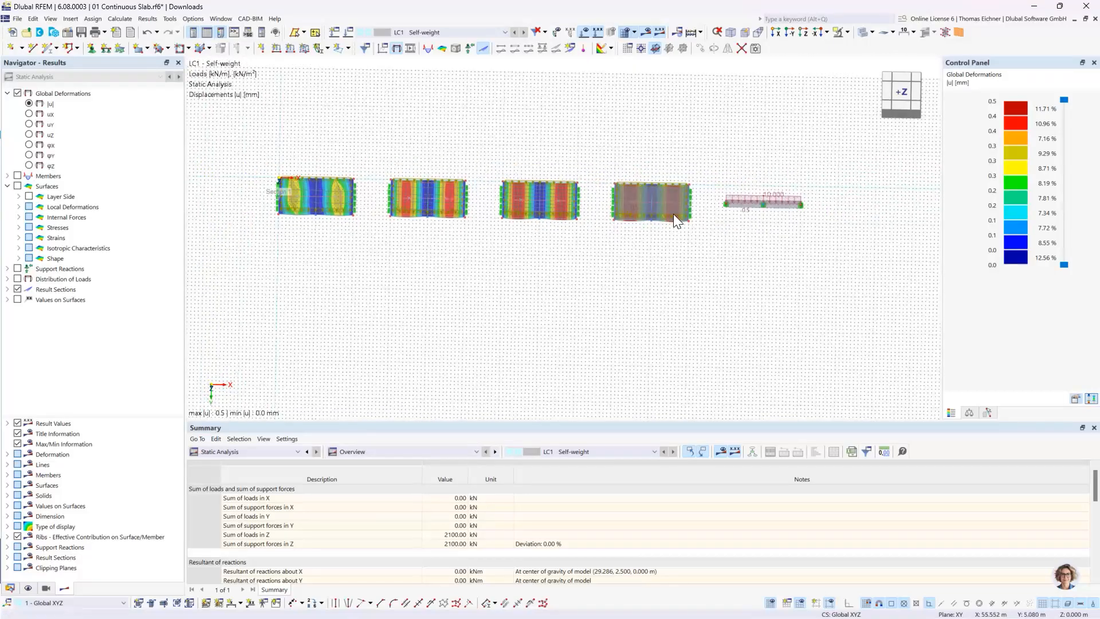
{"action": "scroll", "coordinate": [321, 212], "scroll_direction": "up", "scroll_amount": 3}
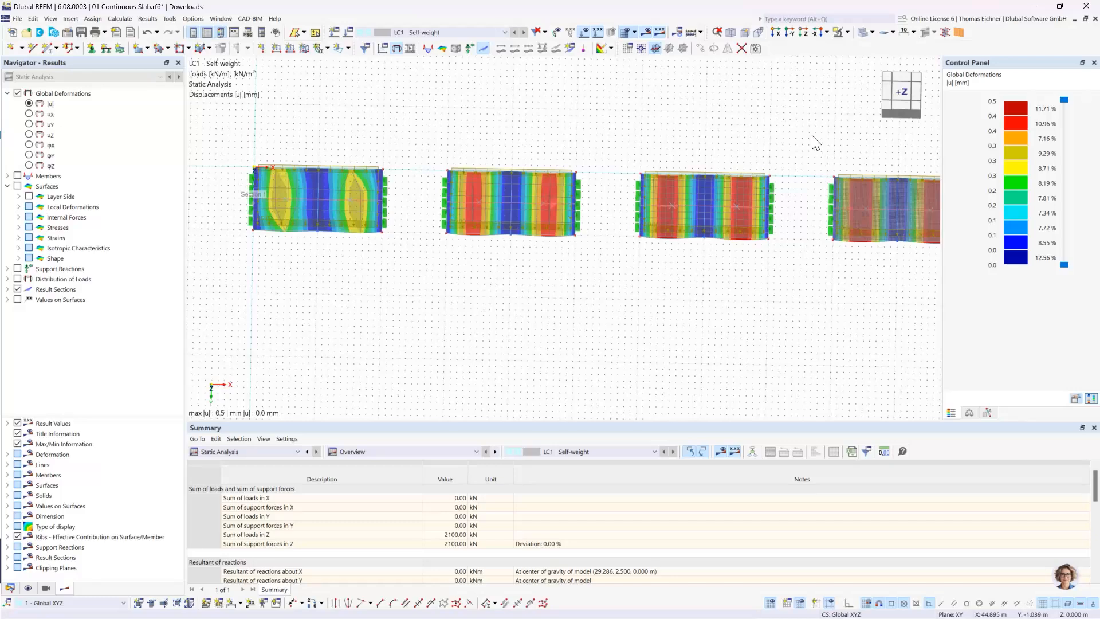
View the model in the −Y direction and compare the deflection curves of the slabs and the beam.
{"action": "left_click", "coordinate": [789, 32]}
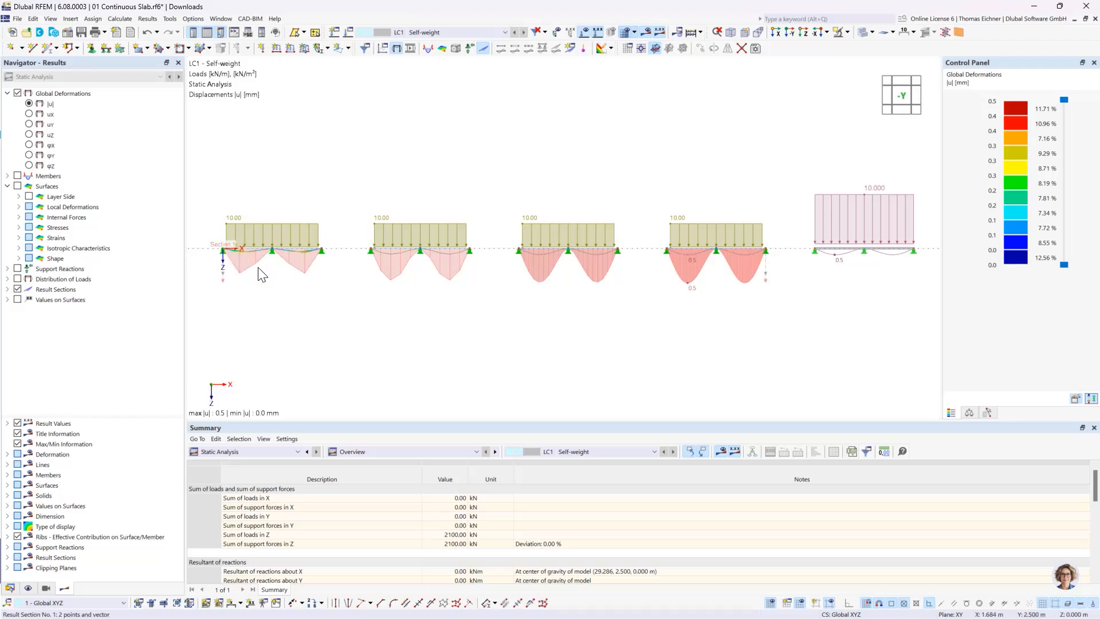
{"action": "scroll", "coordinate": [338, 285], "scroll_direction": "up", "scroll_amount": 1}
{"action": "scroll", "coordinate": [338, 284], "scroll_direction": "up", "scroll_amount": 2}
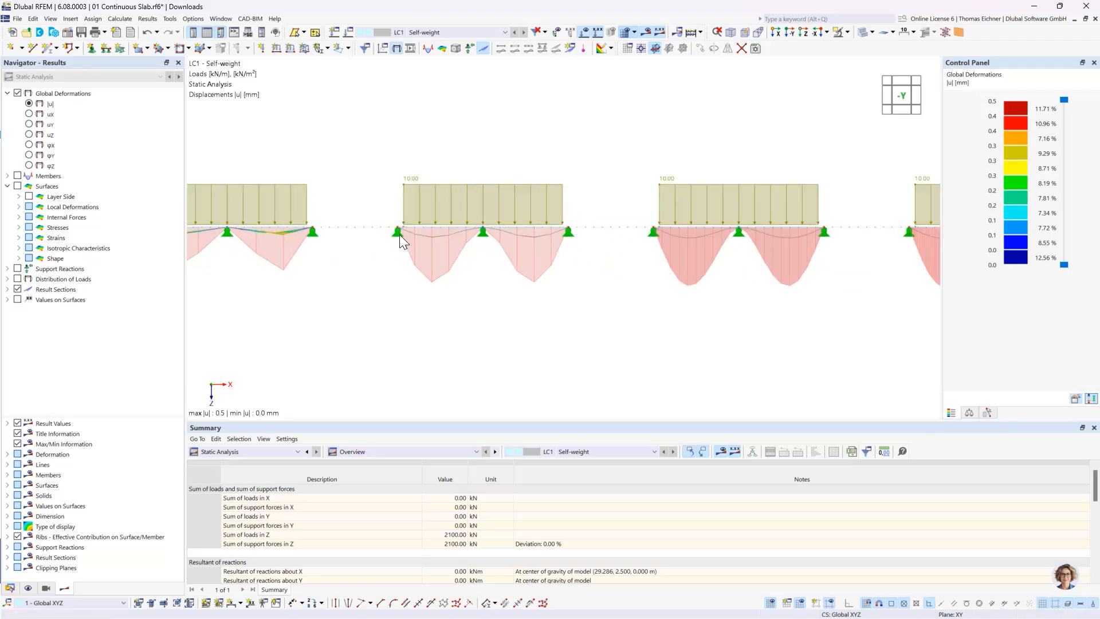
{"action": "scroll", "coordinate": [417, 285], "scroll_direction": "down", "scroll_amount": 4}
{"action": "middle_click_drag", "start_coordinate": [753, 305], "coordinate": [710, 303]}
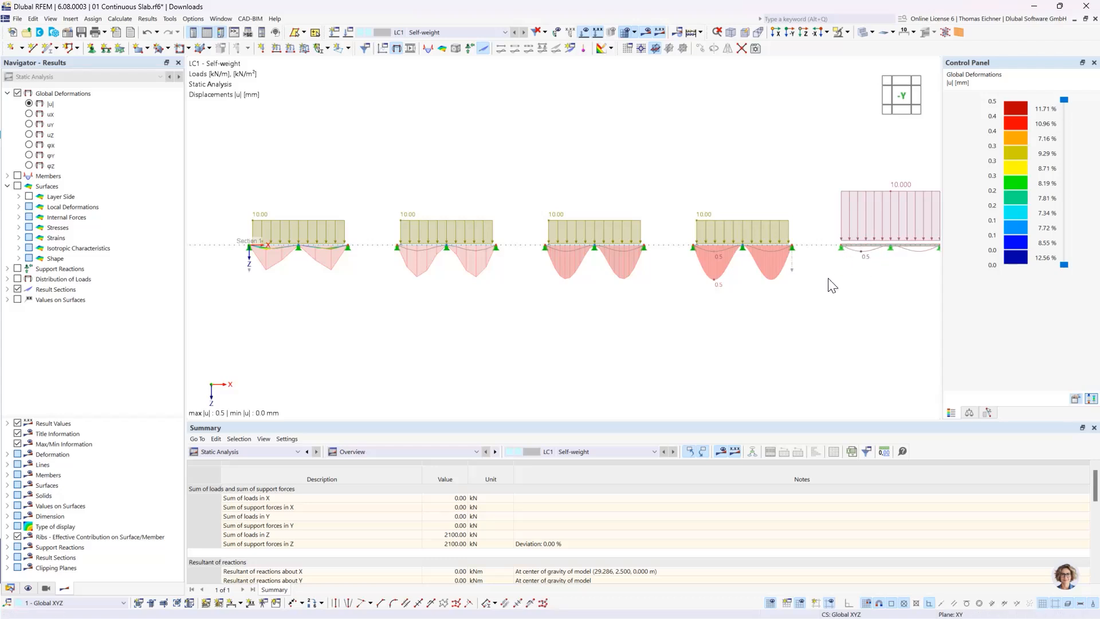
Increase the general display factor for deformations to 8192.
{"action": "left_click", "coordinate": [969, 412]}
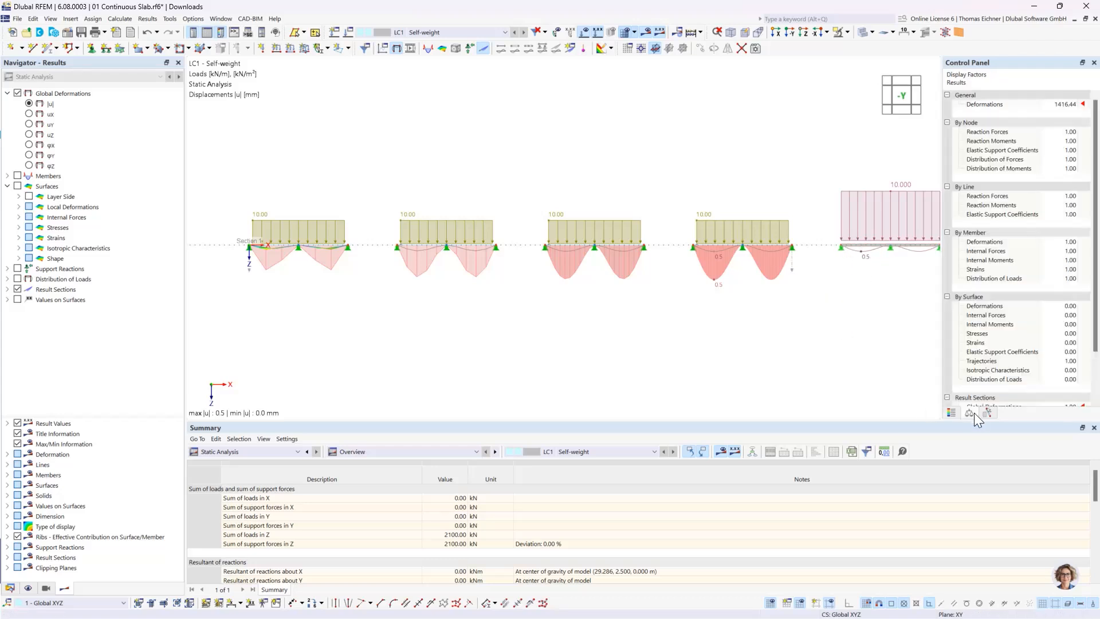
{"action": "left_click", "coordinate": [1071, 105]}
{"action": "left_click", "coordinate": [1073, 102]}
{"action": "left_click", "coordinate": [1073, 103]}
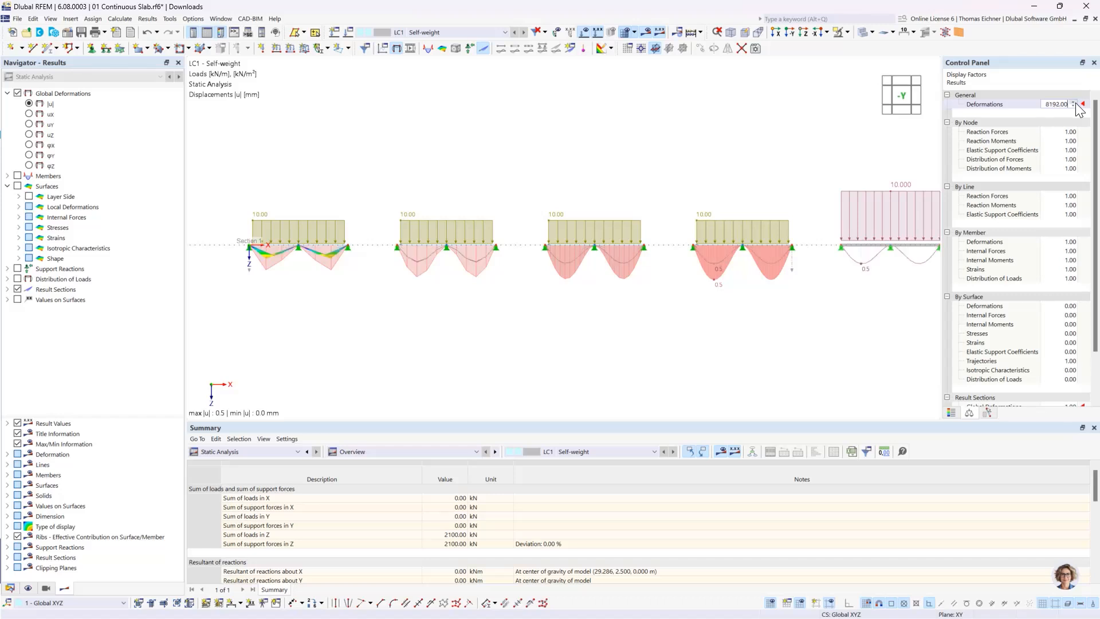
{"action": "left_click", "coordinate": [1073, 103]}
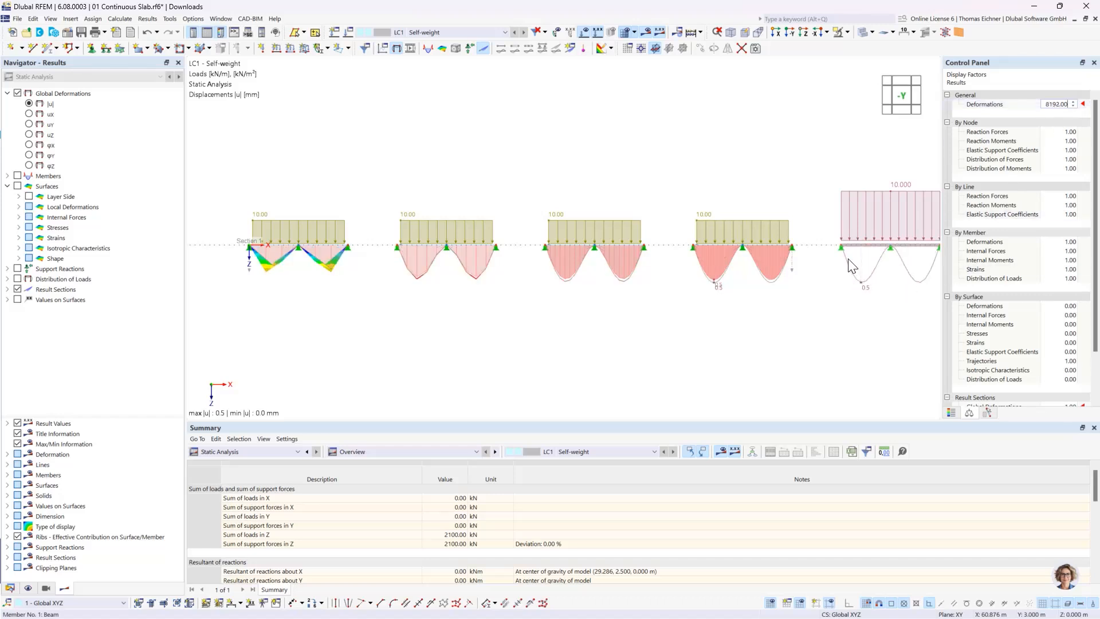
Set the general display factor for deformations to 2048 and select Section 1 among the result sections.
{"action": "left_click", "coordinate": [1073, 106]}
{"action": "left_click", "coordinate": [1073, 107]}
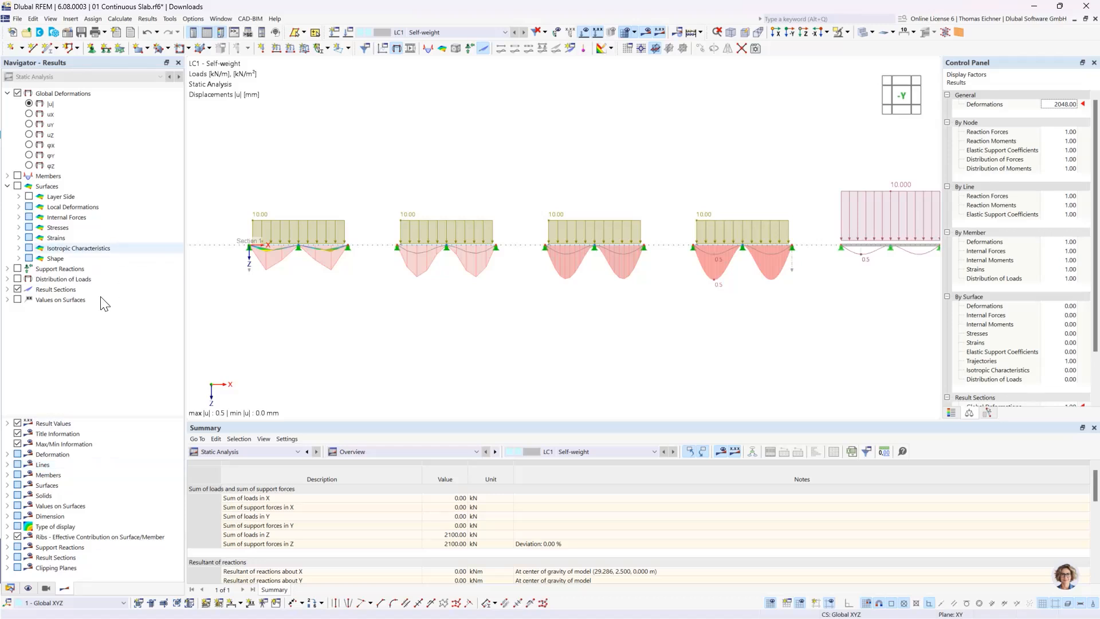
{"action": "left_click", "coordinate": [7, 289]}
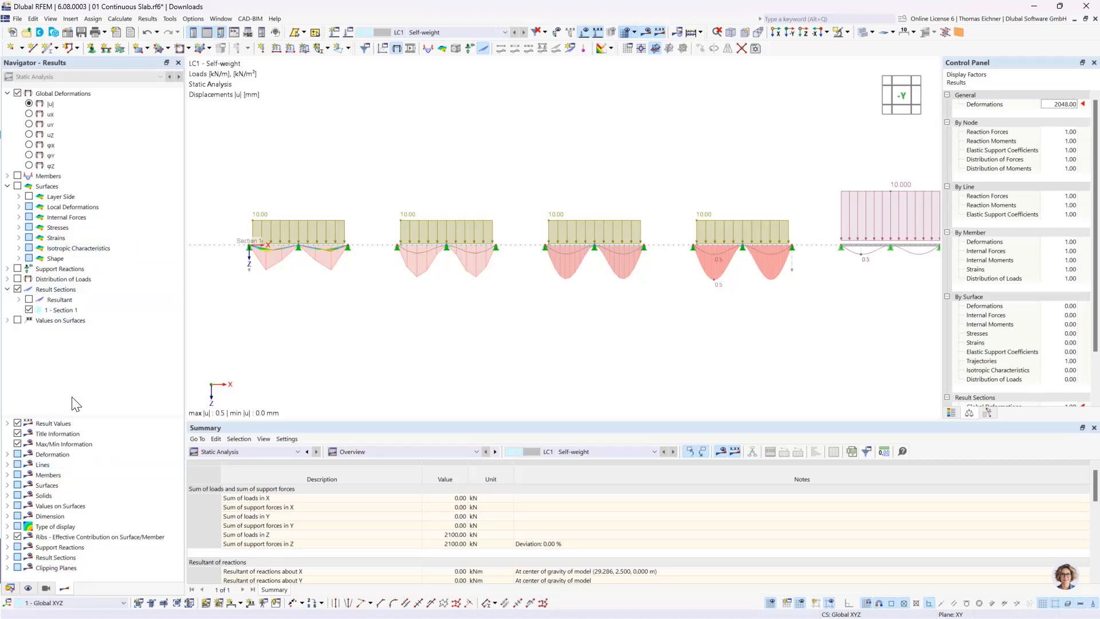
{"action": "left_click", "coordinate": [40, 311]}
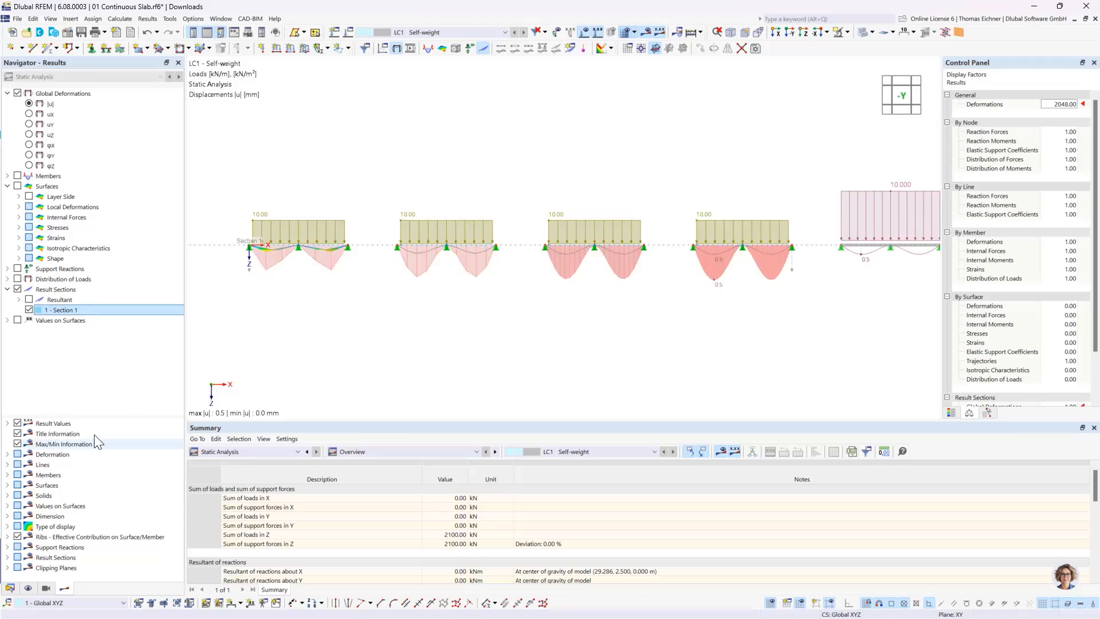
Set the value labels on the result sections to local extremes.
{"action": "left_click_drag", "start_coordinate": [106, 416], "coordinate": [121, 359]}
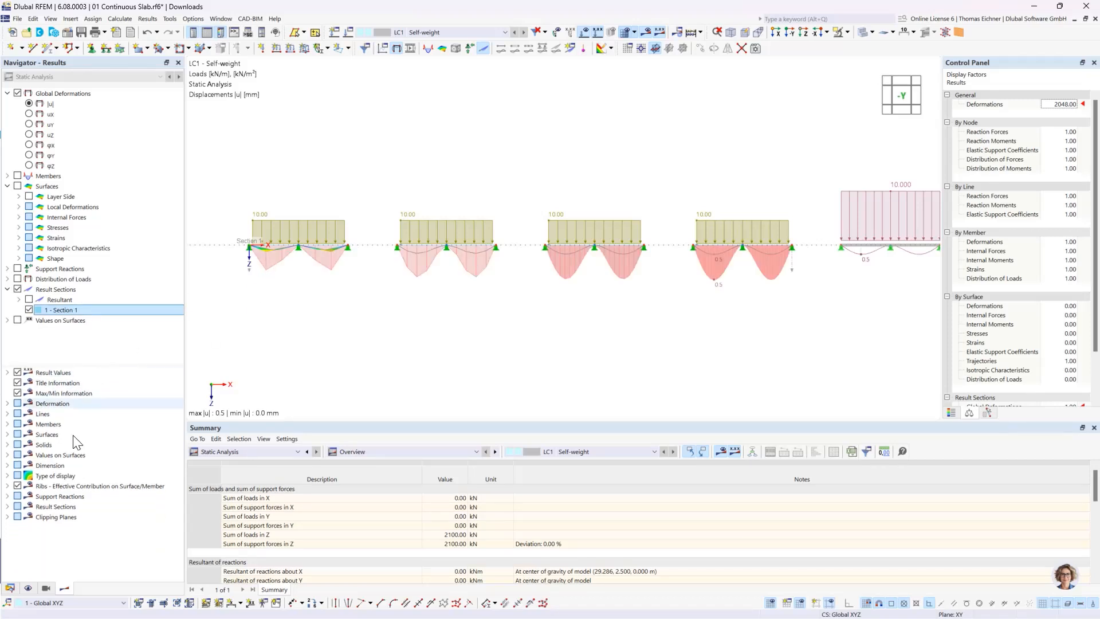
{"action": "double_click", "coordinate": [15, 507]}
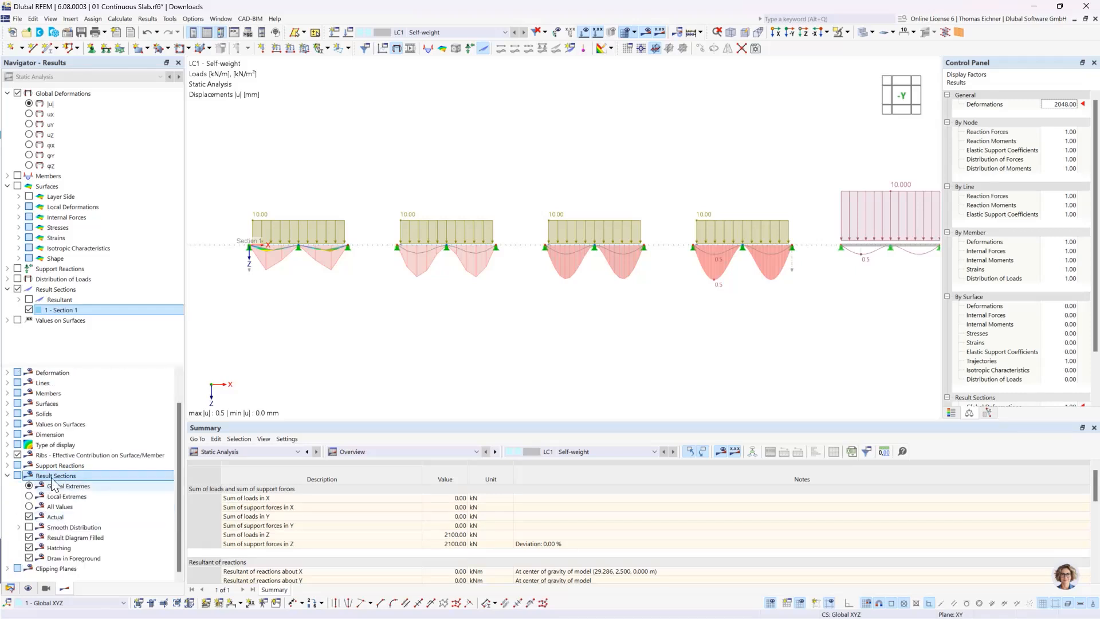
{"action": "left_click", "coordinate": [29, 496]}
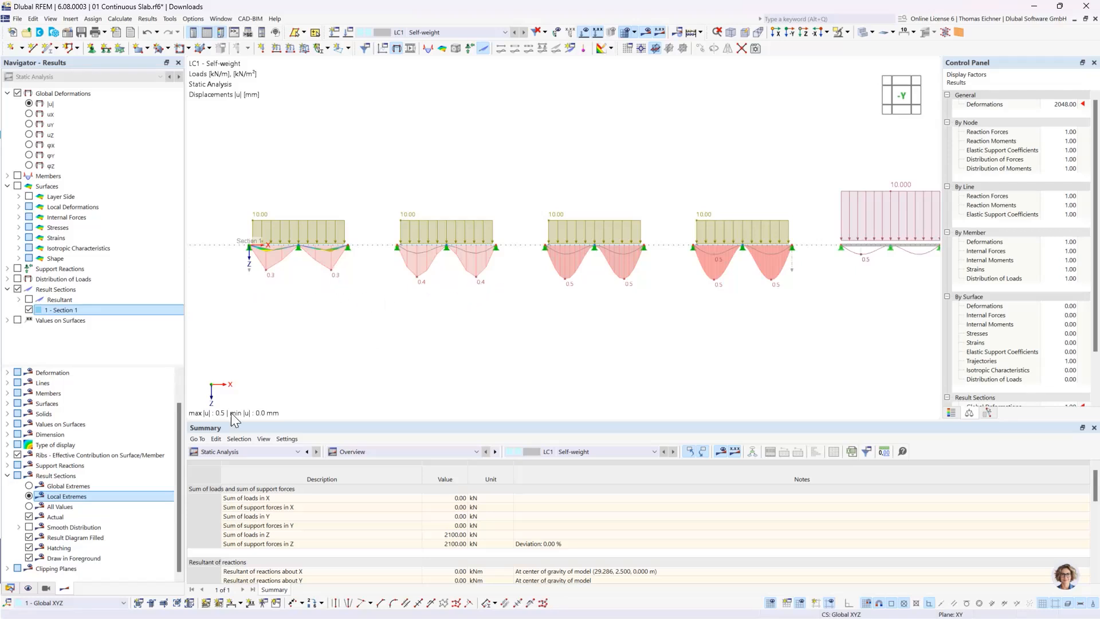
Label all values on the result section, inspect them on the finest-mesh slab's deflection curve, and restore the local extremes.
{"action": "left_click", "coordinate": [95, 506]}
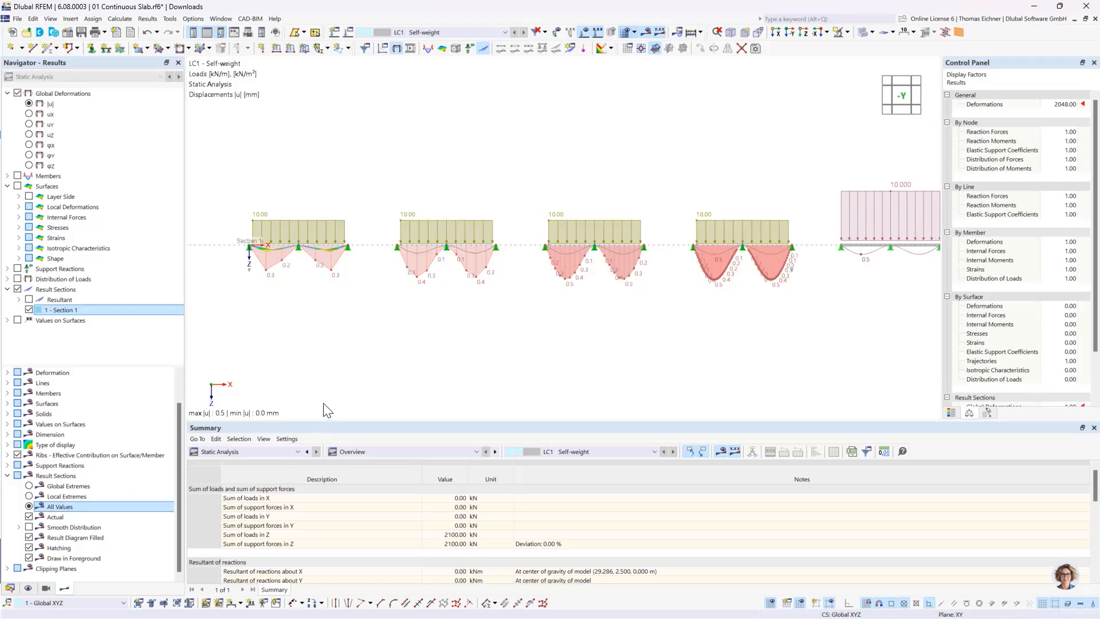
{"action": "scroll", "coordinate": [643, 283], "scroll_direction": "up", "scroll_amount": 6}
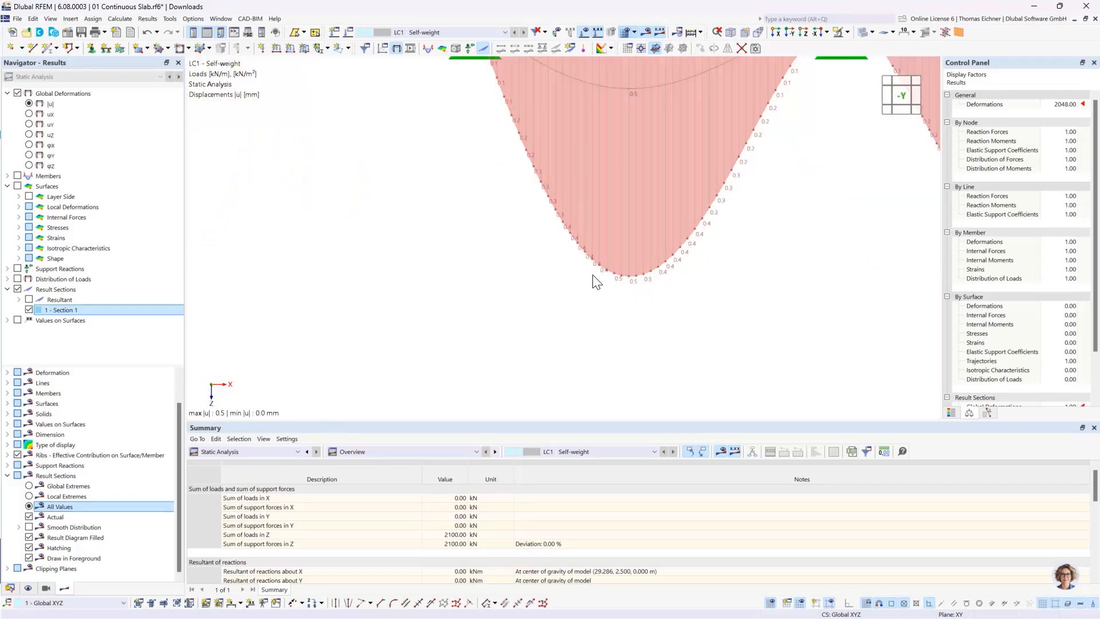
{"action": "scroll", "coordinate": [647, 283], "scroll_direction": "up", "scroll_amount": 5}
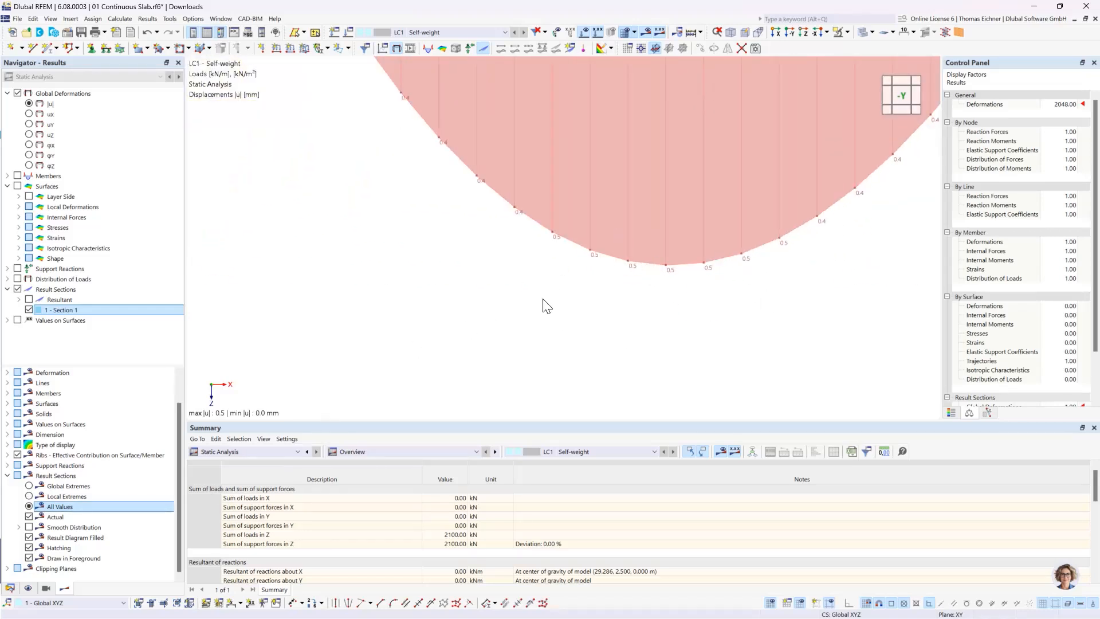
{"action": "scroll", "coordinate": [545, 307], "scroll_direction": "down", "scroll_amount": 6}
{"action": "scroll", "coordinate": [544, 315], "scroll_direction": "down", "scroll_amount": 8}
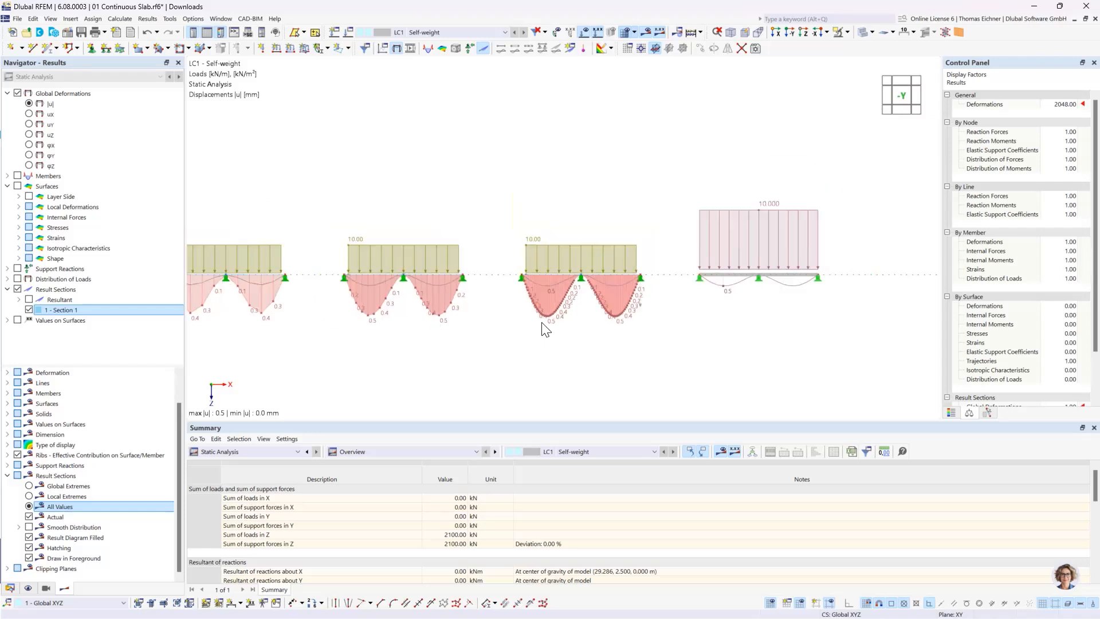
{"action": "scroll", "coordinate": [597, 338], "scroll_direction": "down", "scroll_amount": 2}
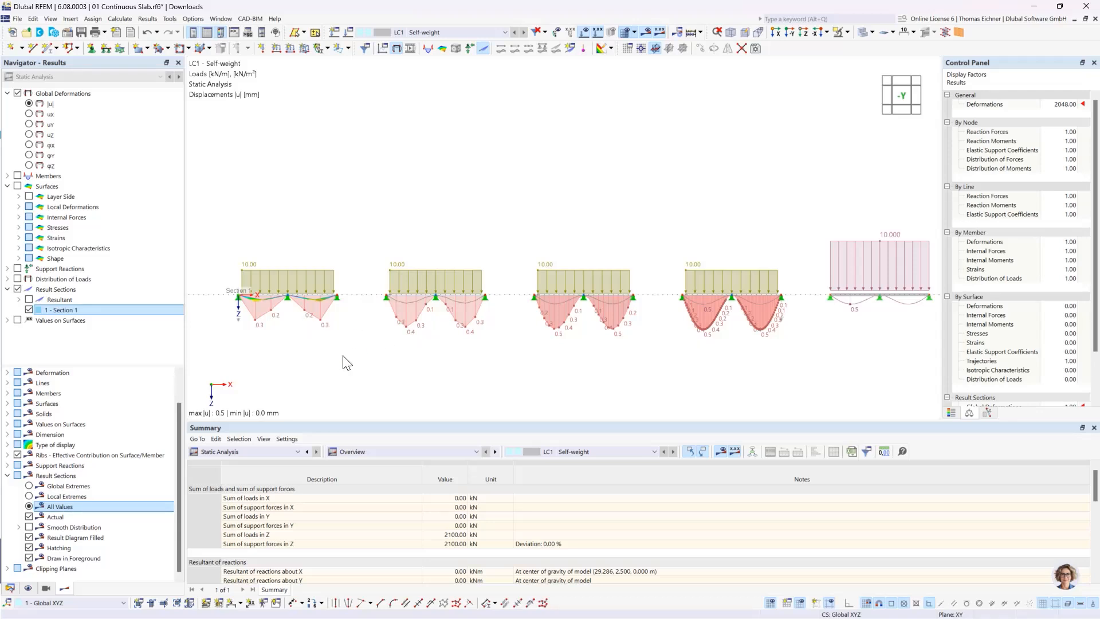
{"action": "left_click", "coordinate": [29, 496]}
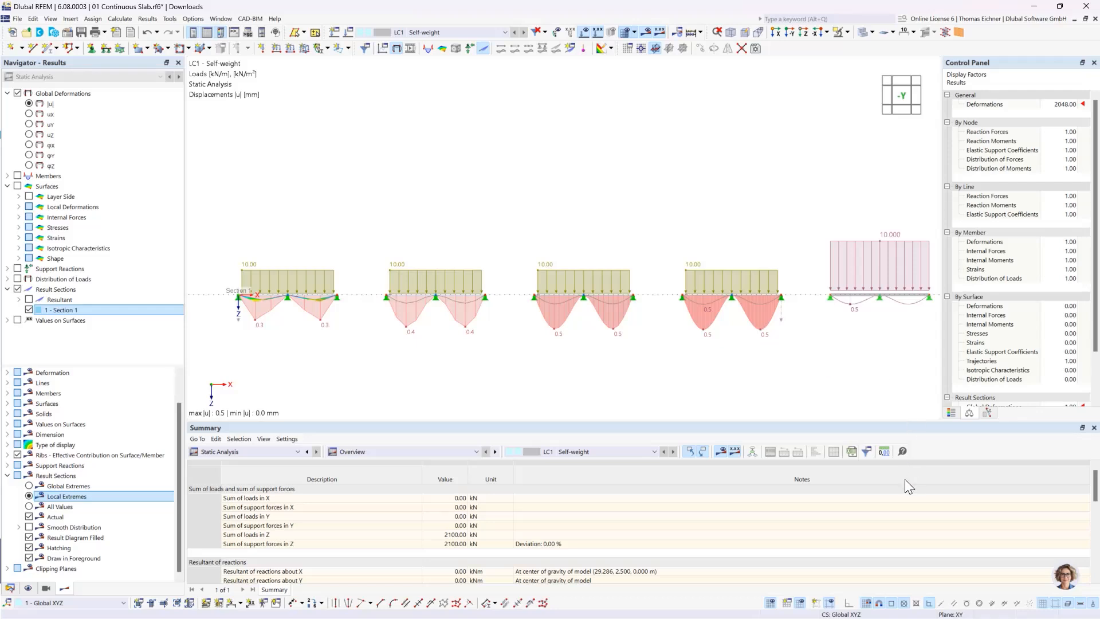
Set static analysis displacements to three decimal places and compare the peak deflections of the slabs and the beam.
{"action": "left_click", "coordinate": [883, 452]}
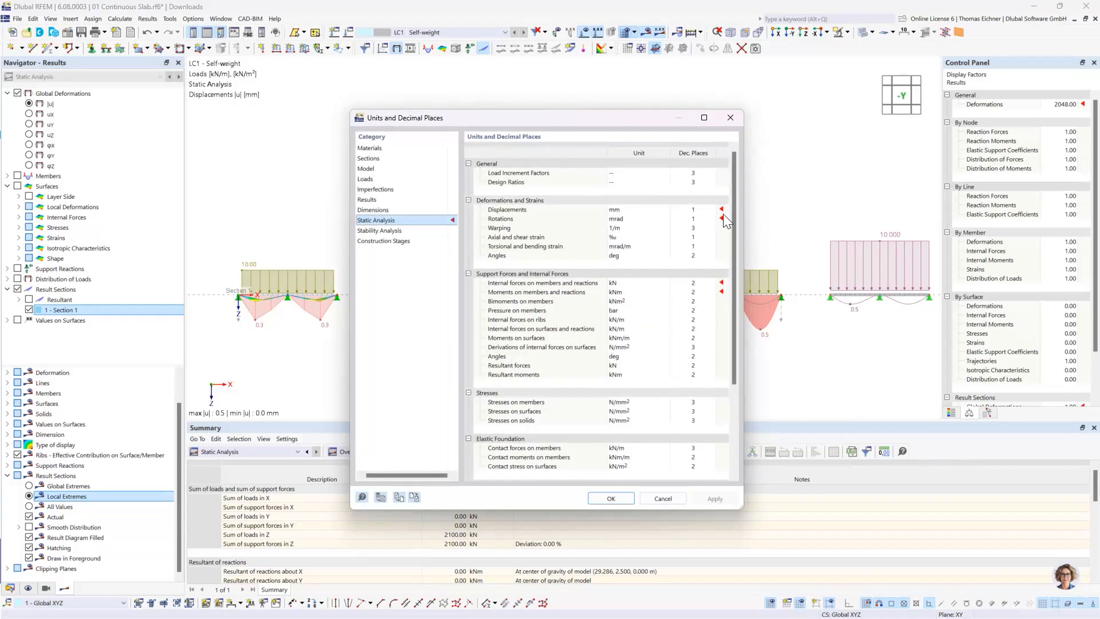
{"action": "left_click", "coordinate": [708, 210]}
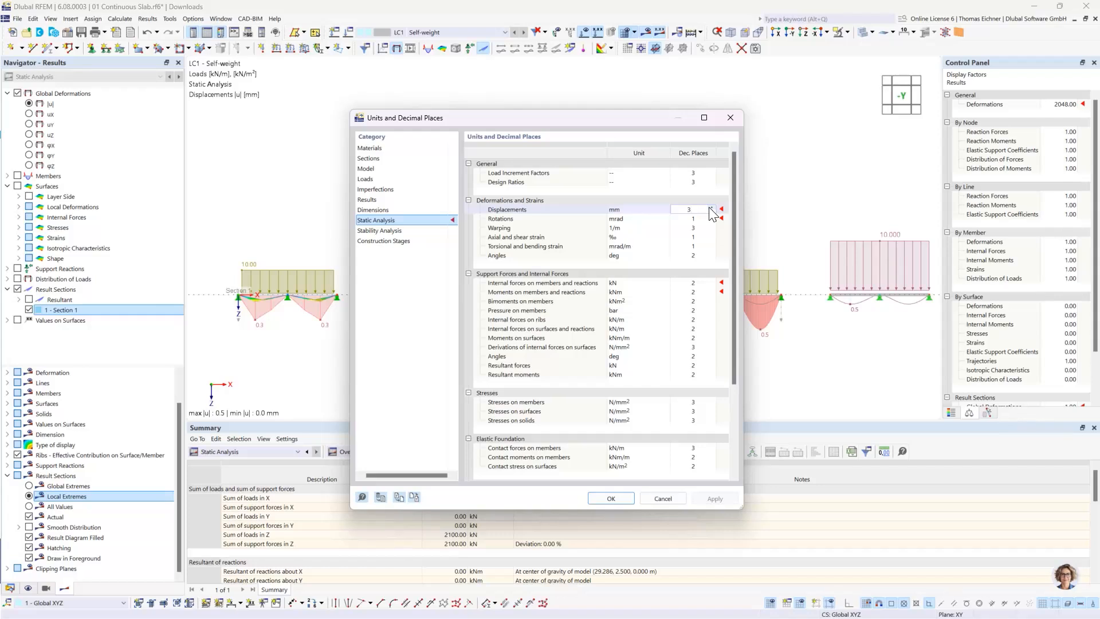
{"action": "left_click", "coordinate": [611, 499]}
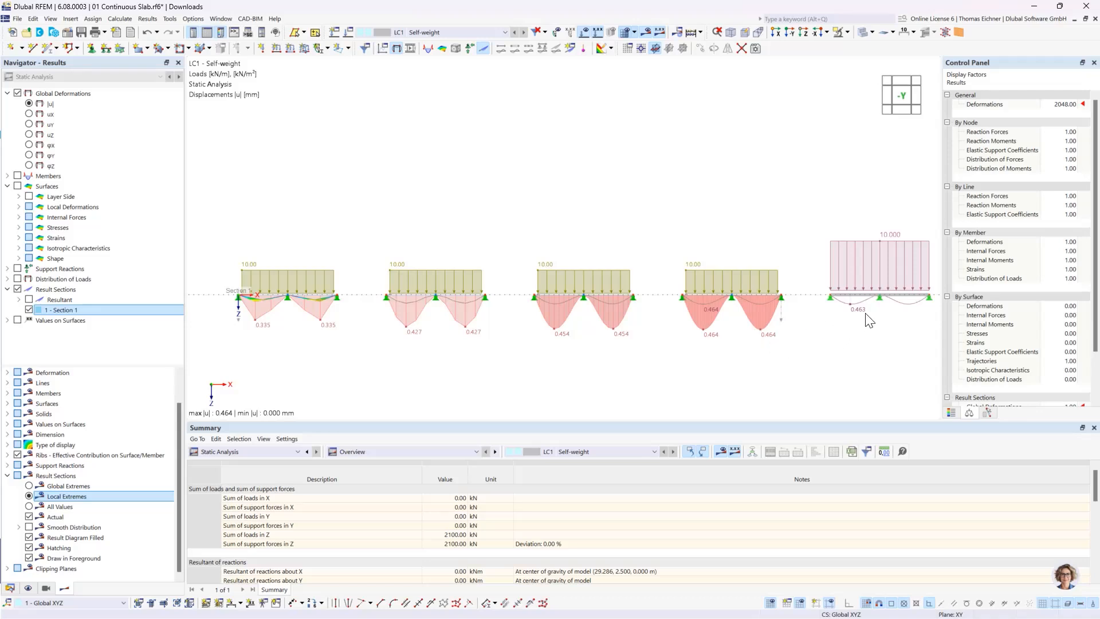
{"action": "middle_click_drag", "start_coordinate": [858, 327], "coordinate": [823, 326]}
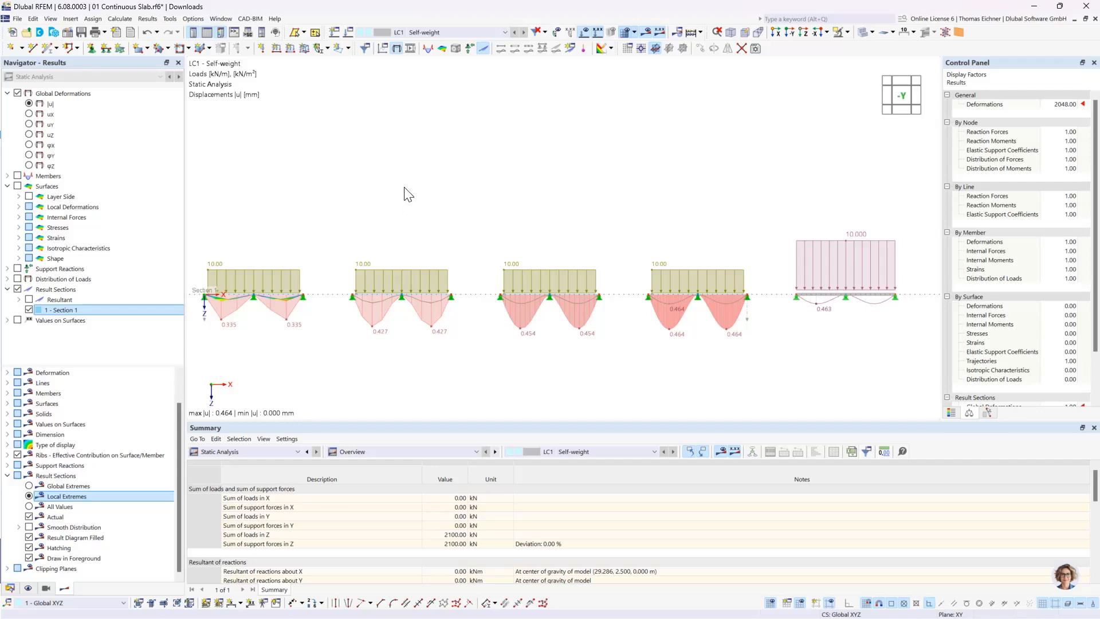
{"action": "middle_click_drag", "start_coordinate": [337, 230], "coordinate": [362, 216]}
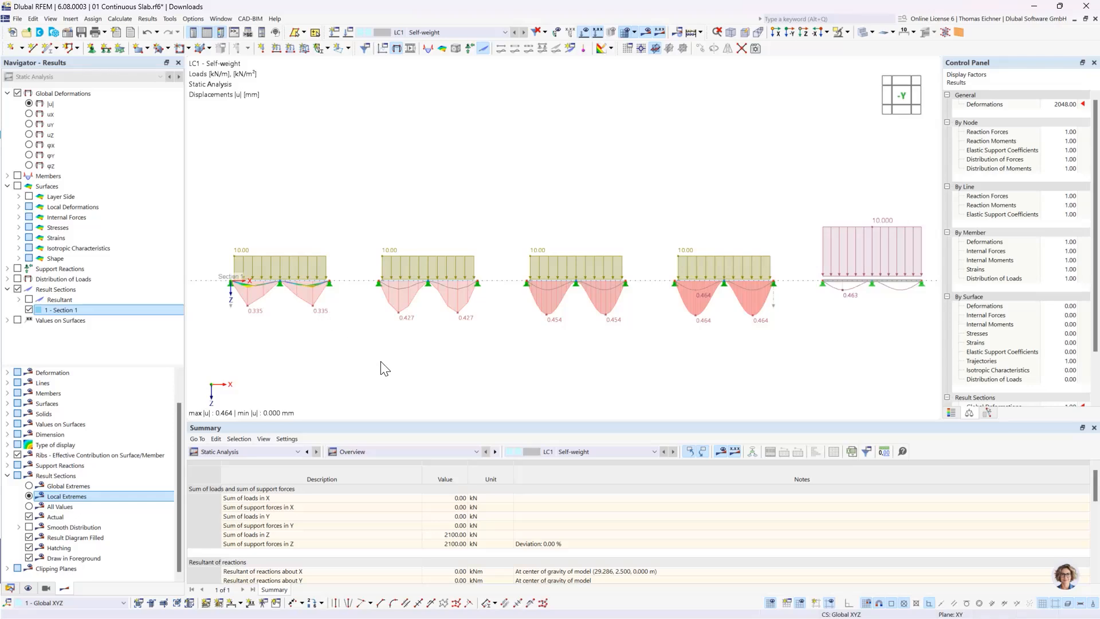
View the model in the Z direction with results hidden and examine the finite element meshes of the slabs.
{"action": "left_click", "coordinate": [803, 32]}
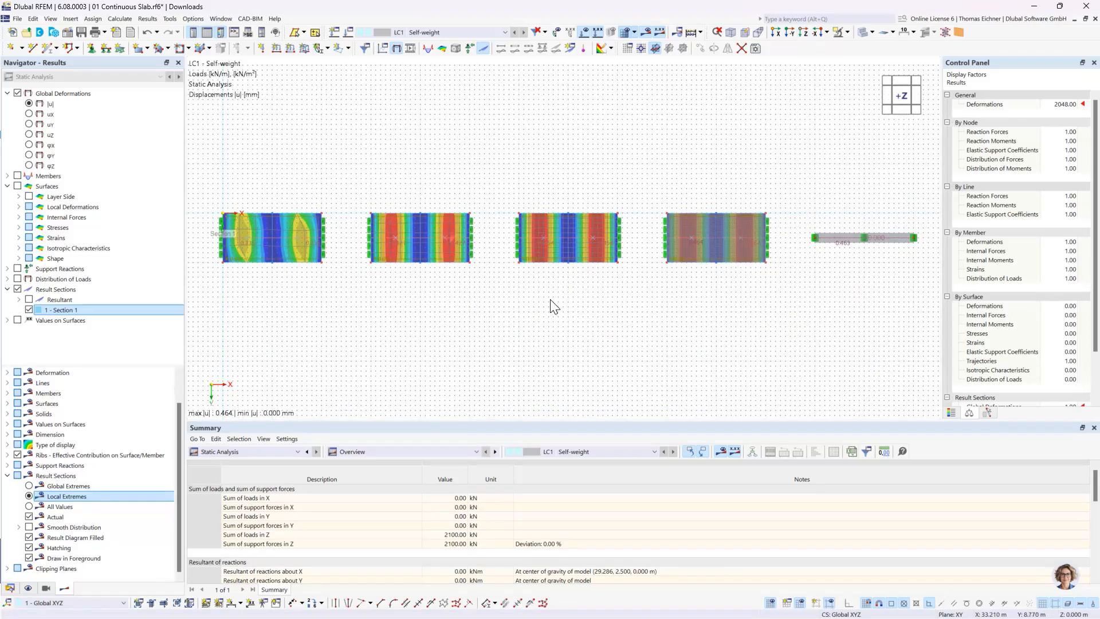
{"action": "left_click", "coordinate": [645, 32]}
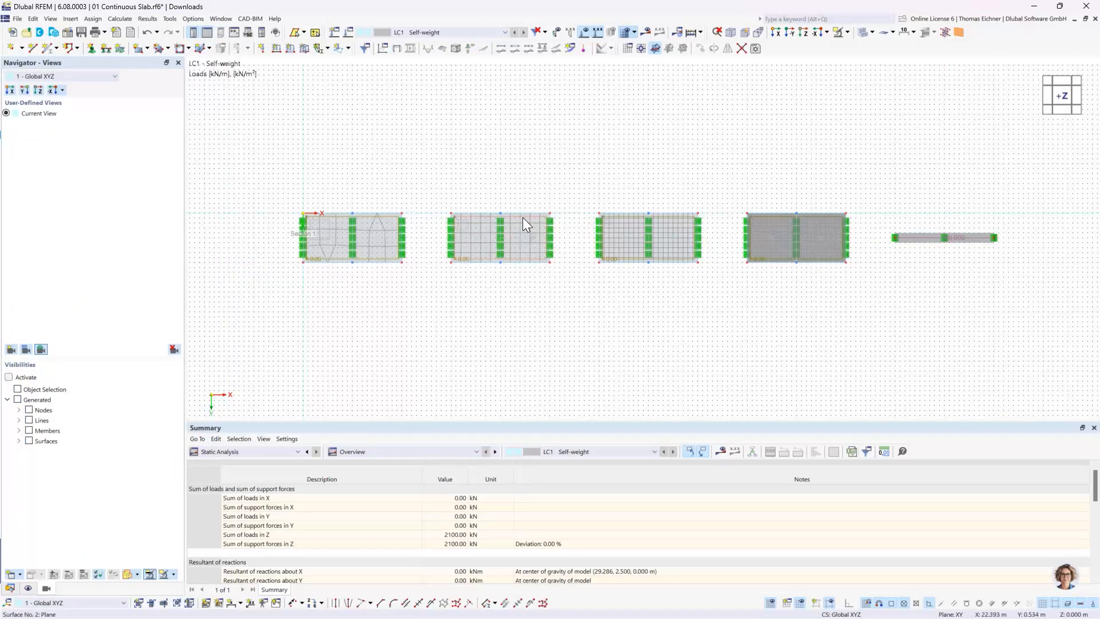
{"action": "scroll", "coordinate": [467, 246], "scroll_direction": "up", "scroll_amount": 4}
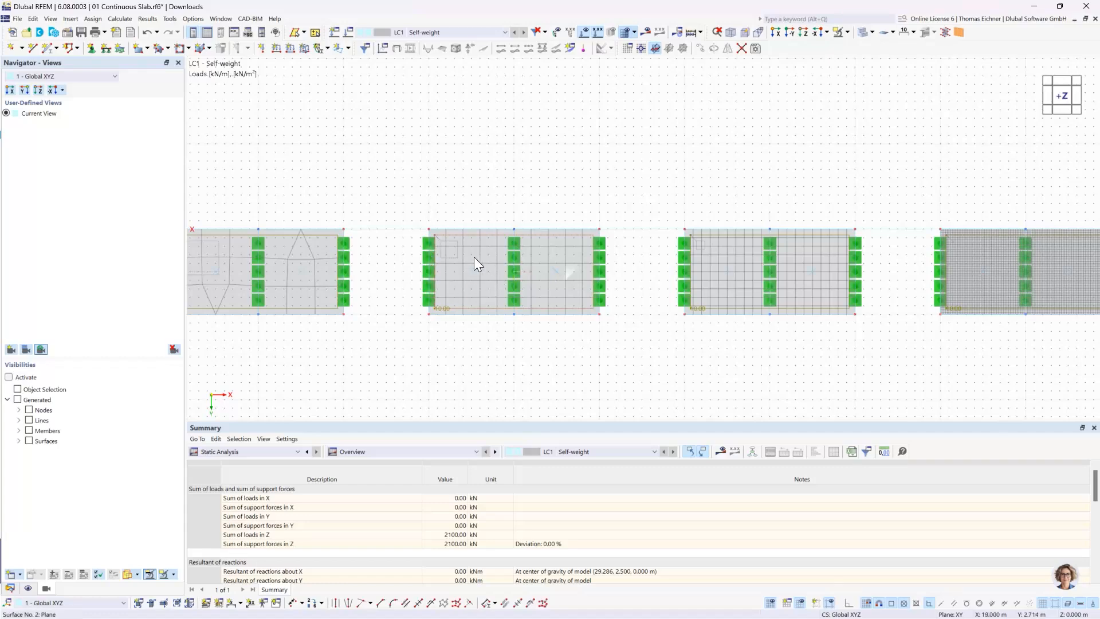
{"action": "middle_click_drag", "start_coordinate": [515, 216], "coordinate": [520, 215]}
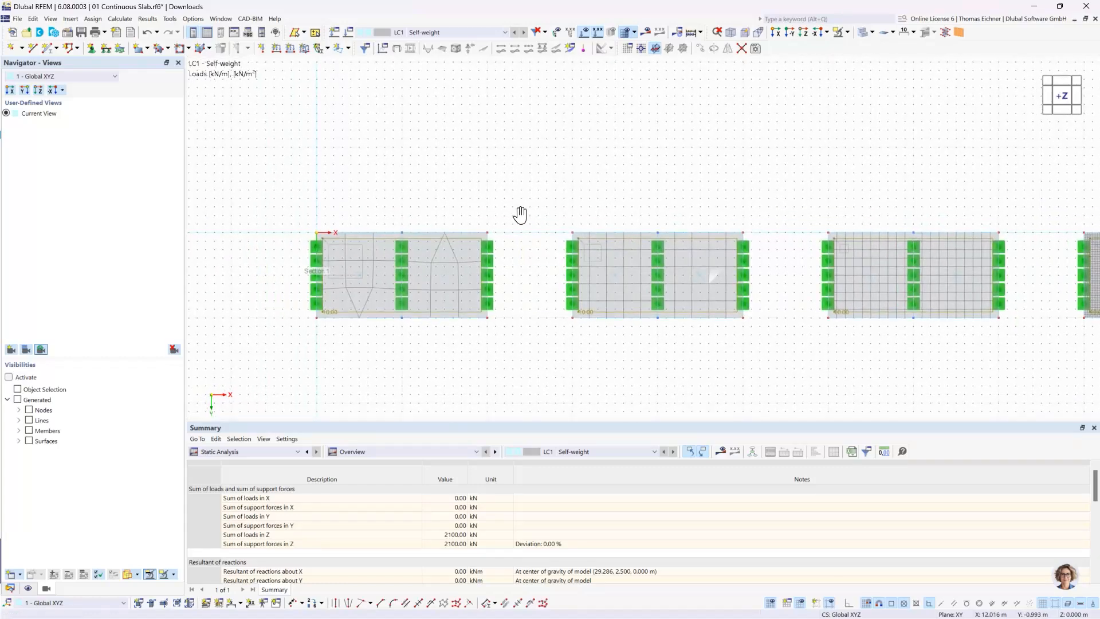
{"action": "middle_click_drag", "start_coordinate": [641, 177], "coordinate": [426, 225]}
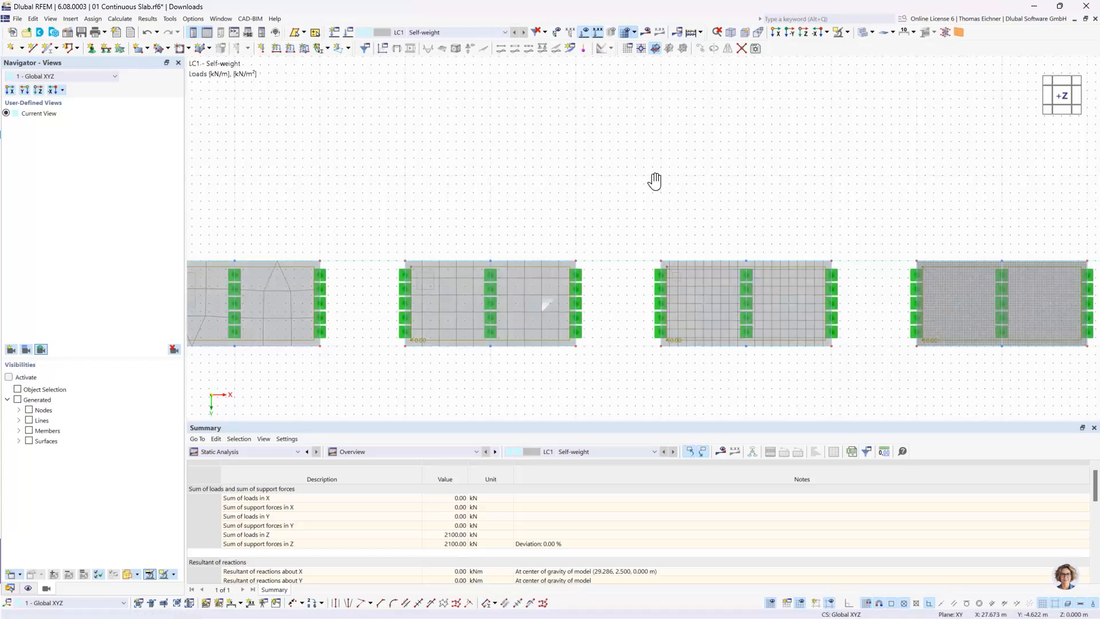
{"action": "middle_click_drag", "start_coordinate": [655, 181], "coordinate": [780, 146]}
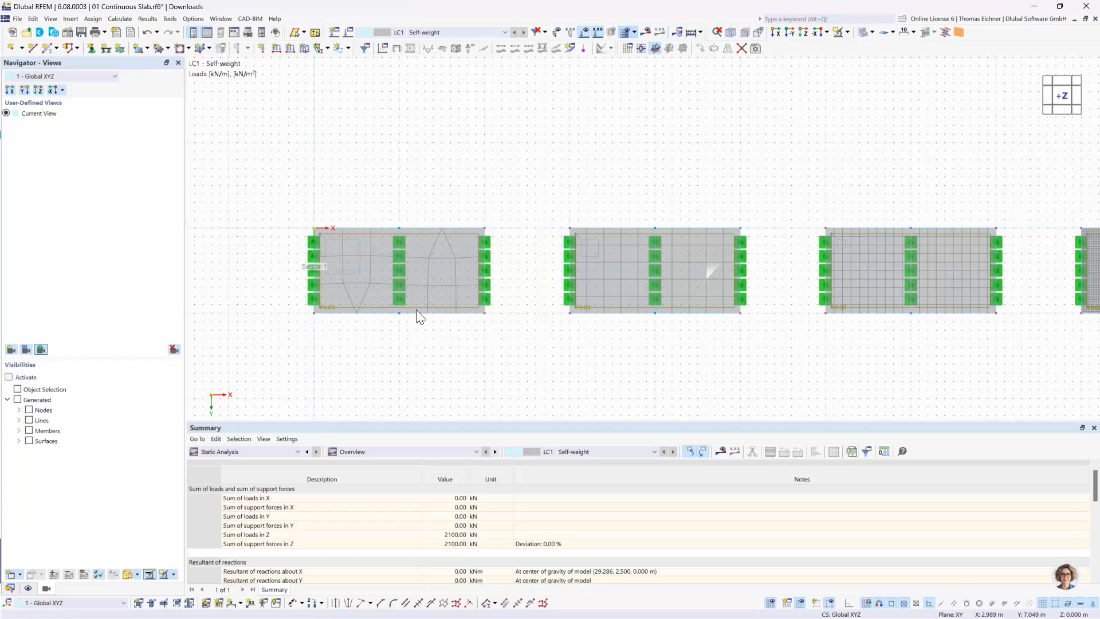
Examine how many elements span between the line supports in the first and second slabs.
{"action": "scroll", "coordinate": [415, 243], "scroll_direction": "up", "scroll_amount": 1}
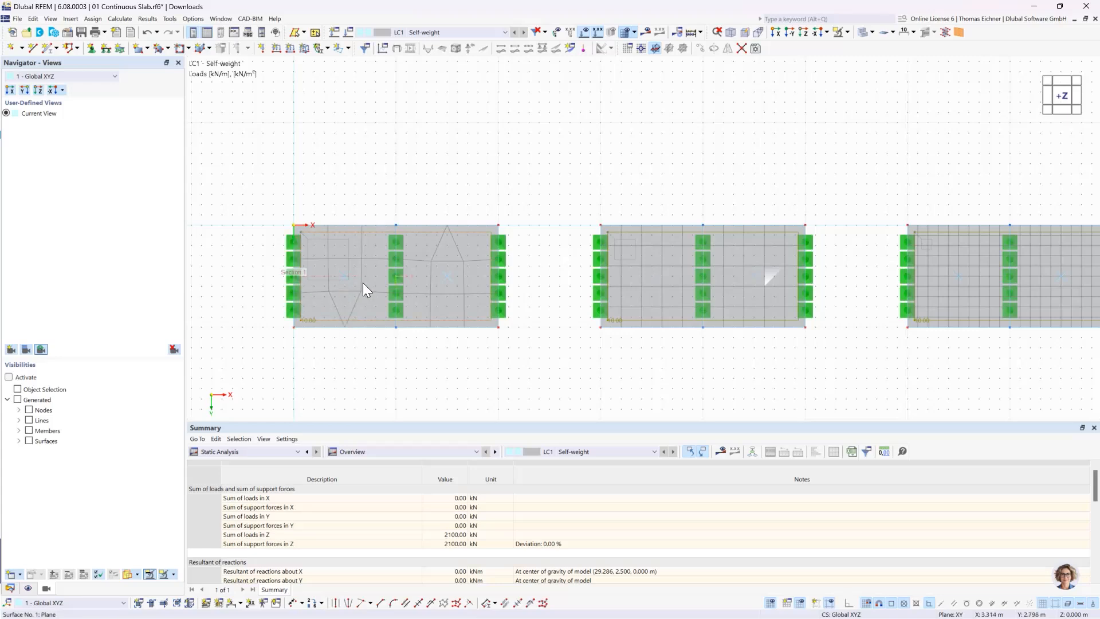
{"action": "left_click", "coordinate": [303, 275]}
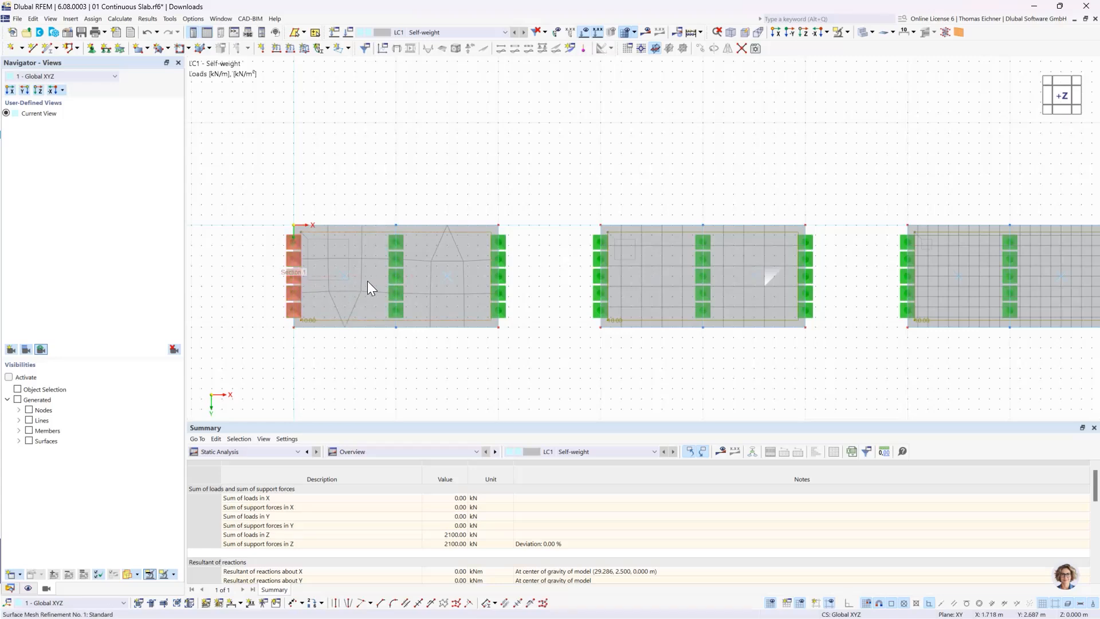
{"action": "key", "text": "Escape"}
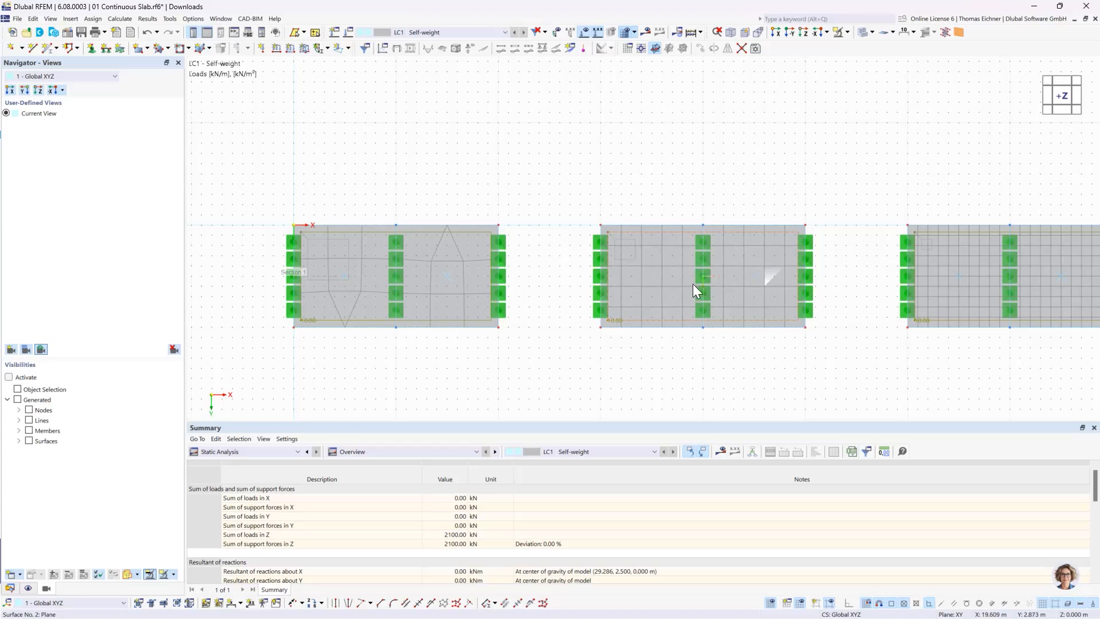
{"action": "mouse_move", "coordinate": [693, 283]}
{"action": "left_click", "coordinate": [703, 284]}
{"action": "middle_click_drag", "start_coordinate": [704, 206], "coordinate": [627, 180]}
{"action": "scroll", "coordinate": [627, 180], "scroll_direction": "down", "scroll_amount": 1}
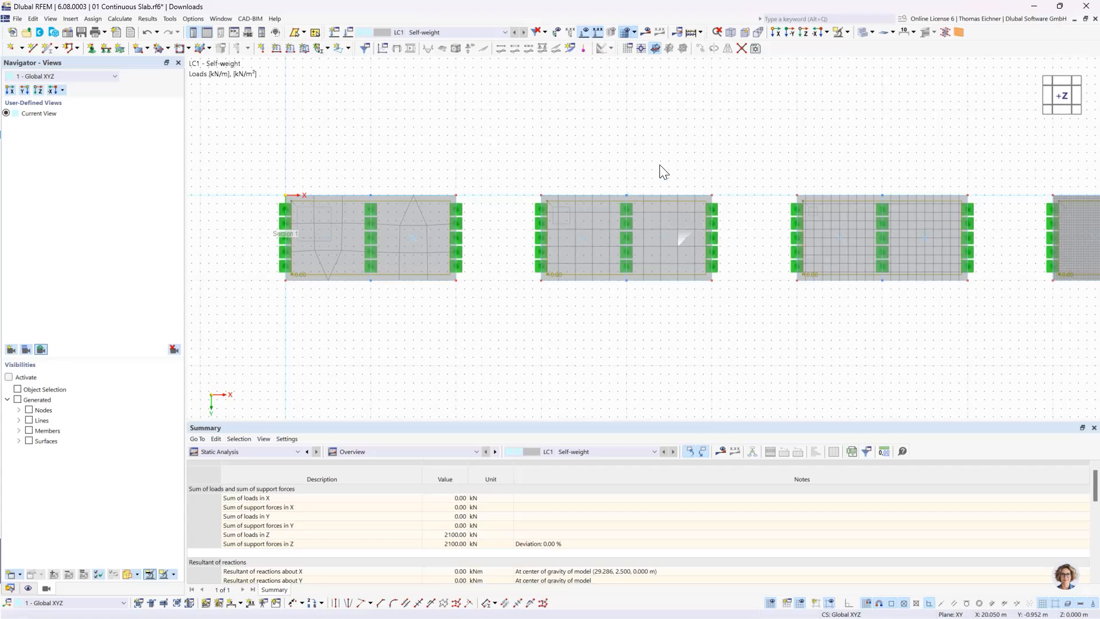
Compare the element sizes along the whole row, from the coarsest slab mesh to the finest slab and the beam.
{"action": "scroll", "coordinate": [659, 166], "scroll_direction": "down", "scroll_amount": 1}
{"action": "middle_click_drag", "start_coordinate": [693, 162], "coordinate": [687, 179]}
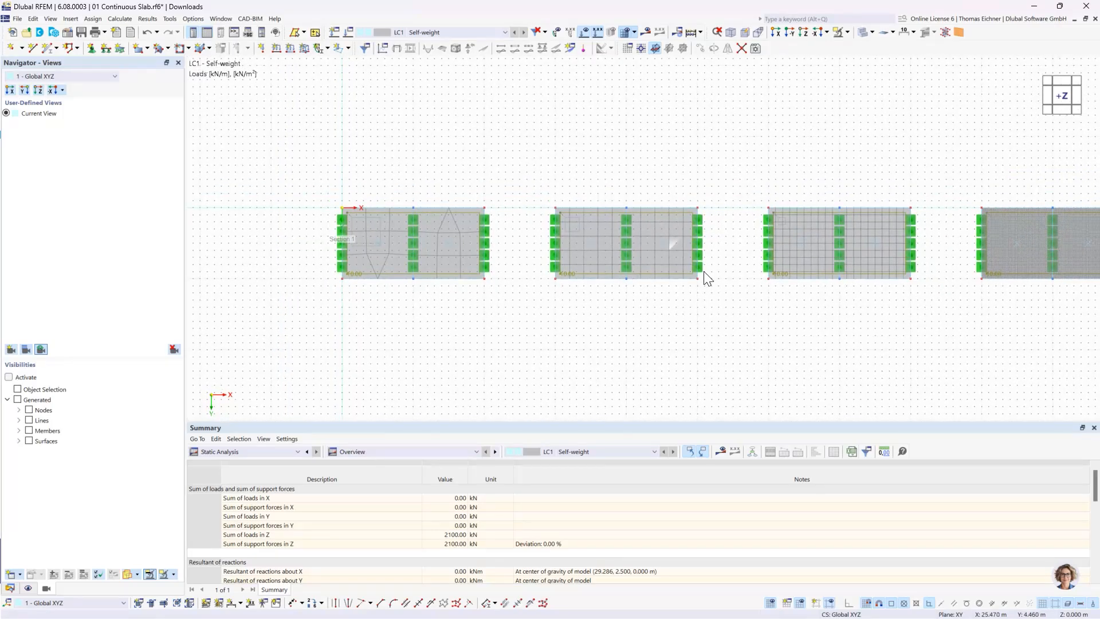
{"action": "scroll", "coordinate": [705, 274], "scroll_direction": "up", "scroll_amount": 1}
{"action": "scroll", "coordinate": [665, 237], "scroll_direction": "down", "scroll_amount": 1}
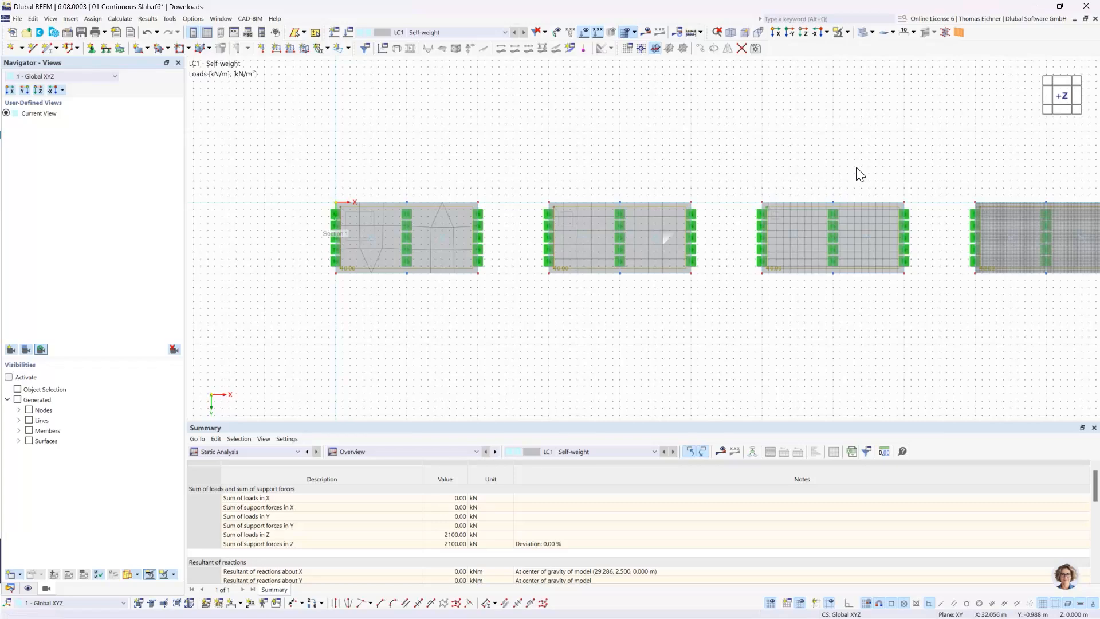
{"action": "middle_click_drag", "start_coordinate": [858, 164], "coordinate": [767, 189]}
{"action": "scroll", "coordinate": [767, 189], "scroll_direction": "down", "scroll_amount": 1}
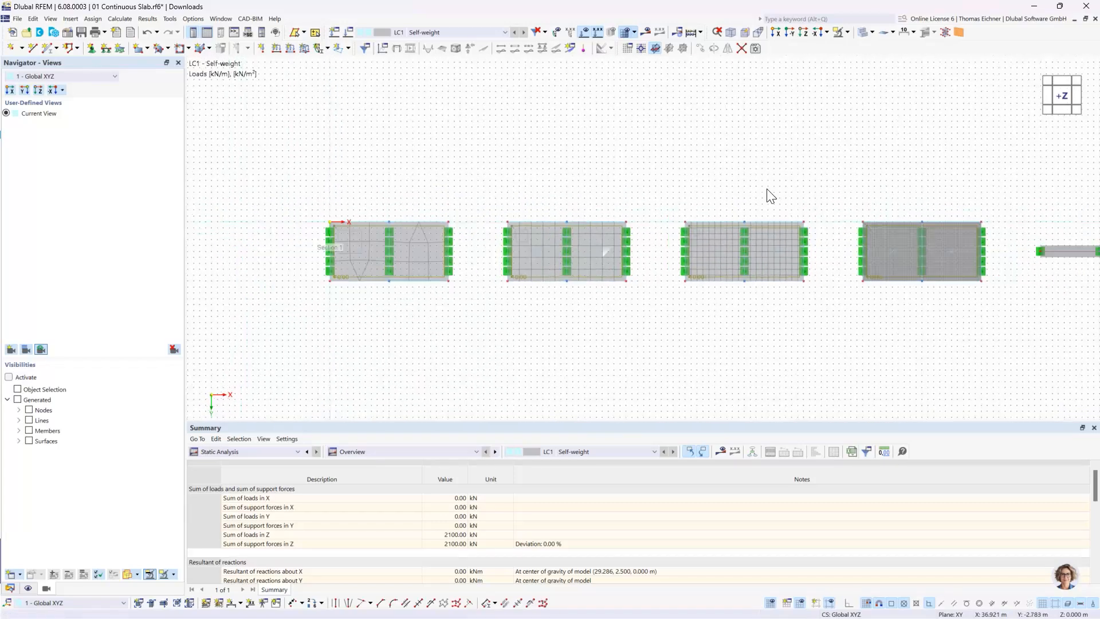
{"action": "scroll", "coordinate": [768, 196], "scroll_direction": "down", "scroll_amount": 1}
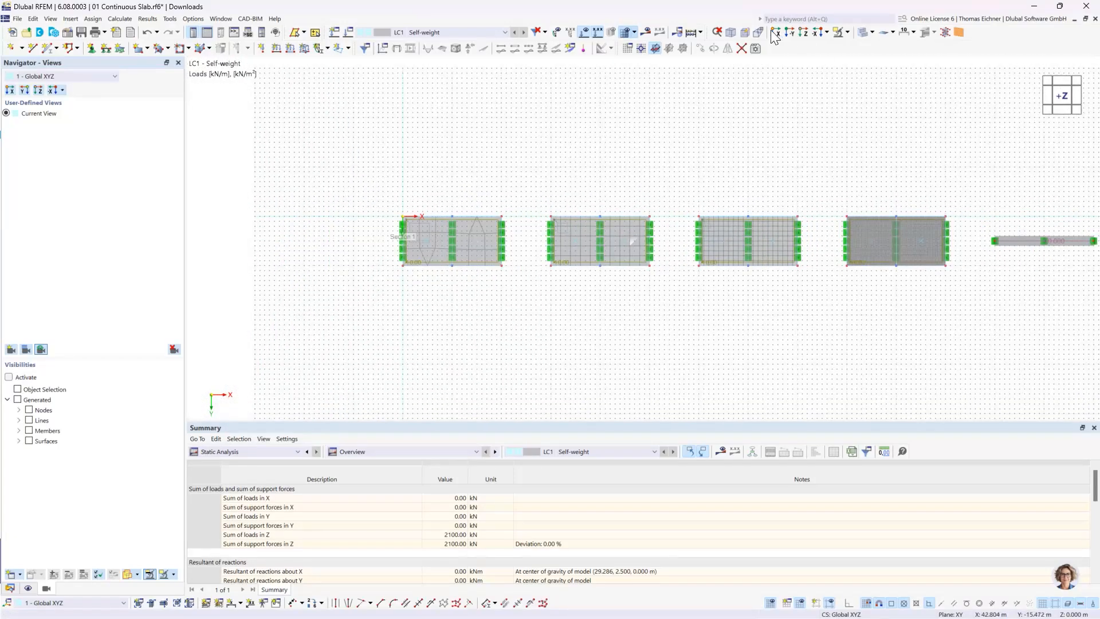
View the model in the −Y direction with results displayed and examine the deflection curves of the coarser slabs.
{"action": "left_click", "coordinate": [791, 35]}
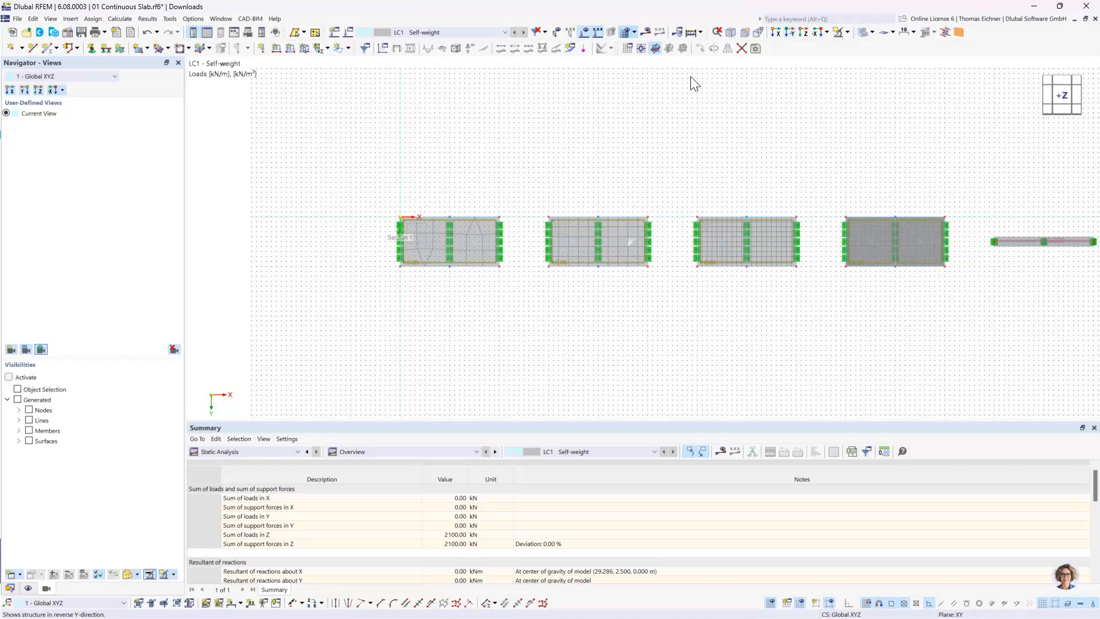
{"action": "left_click", "coordinate": [658, 32]}
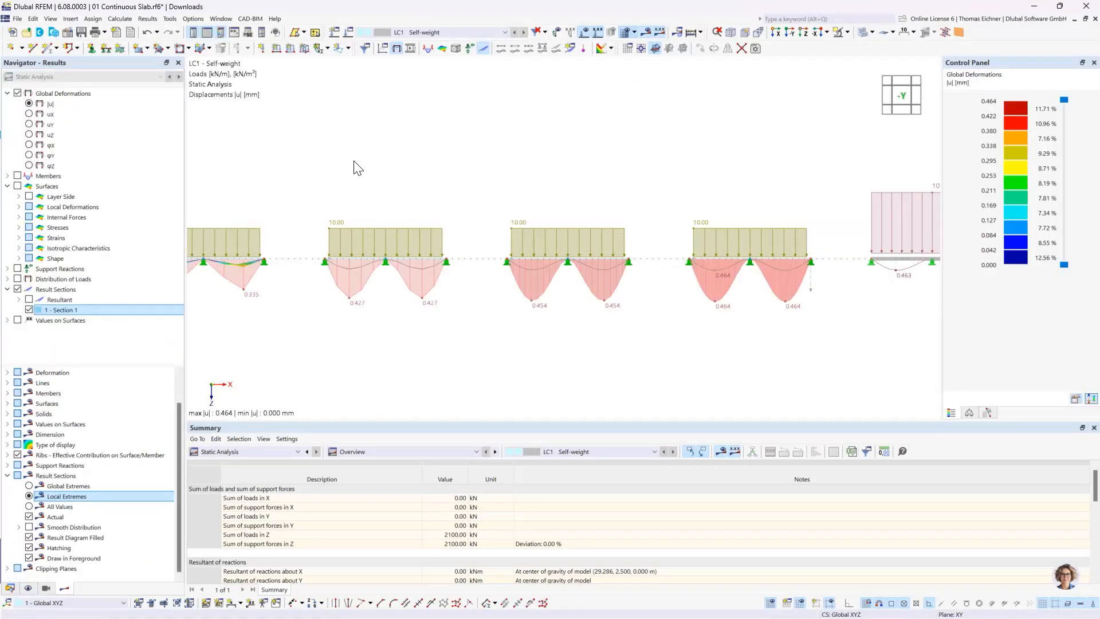
{"action": "middle_click_drag", "start_coordinate": [513, 171], "coordinate": [577, 174]}
{"action": "scroll", "coordinate": [461, 312], "scroll_direction": "up", "scroll_amount": 2}
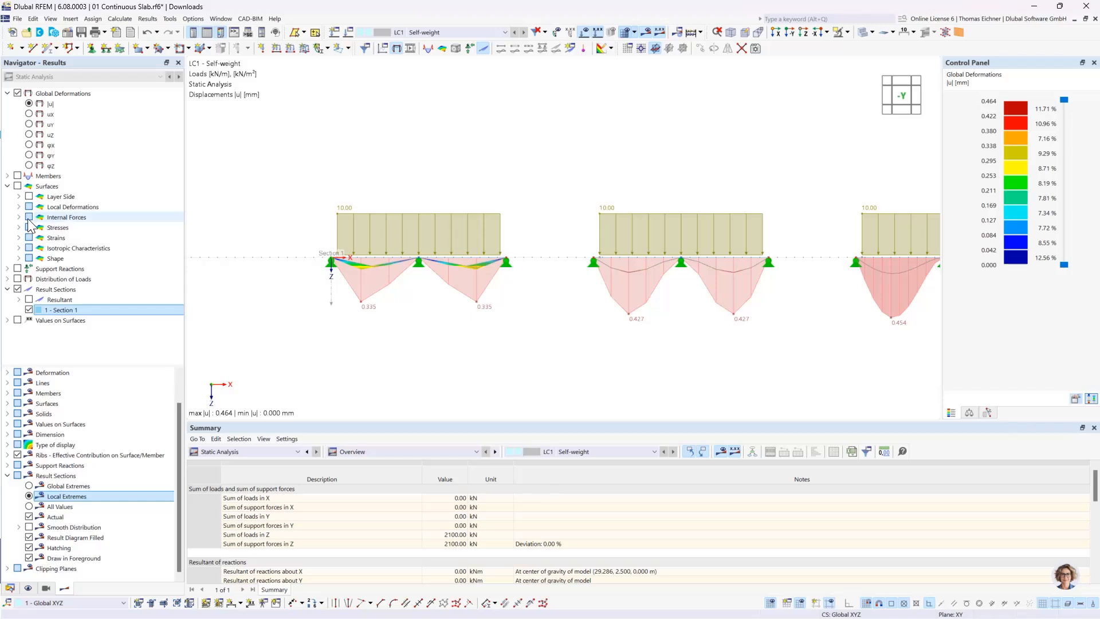
Display the member internal force My on the two-span beam.
{"action": "left_click", "coordinate": [7, 187]}
{"action": "left_click", "coordinate": [7, 176]}
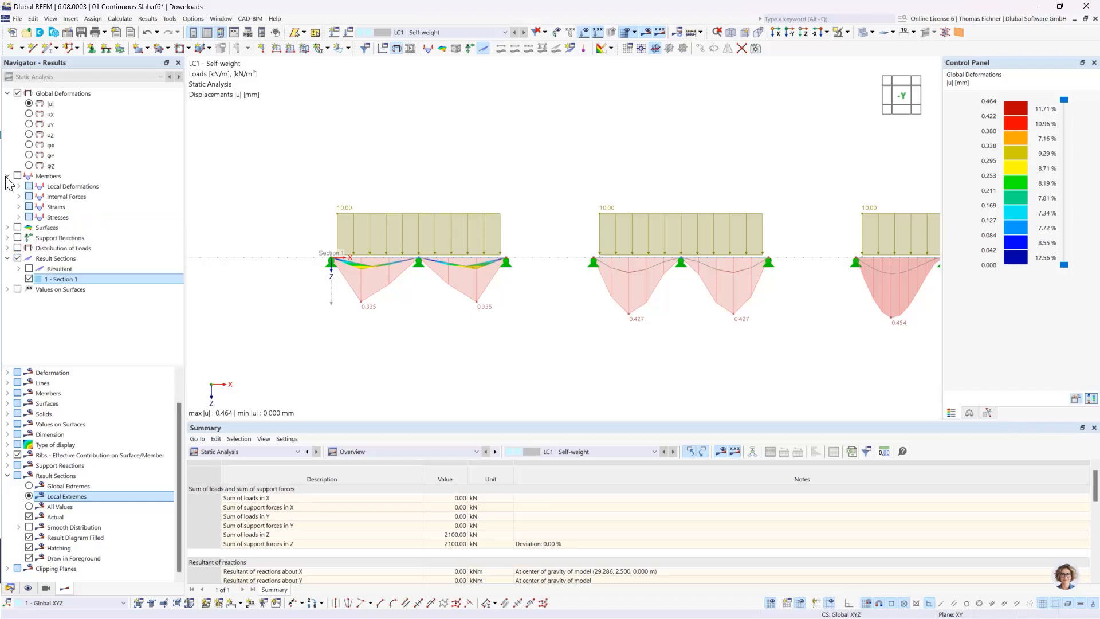
{"action": "left_click", "coordinate": [19, 197]}
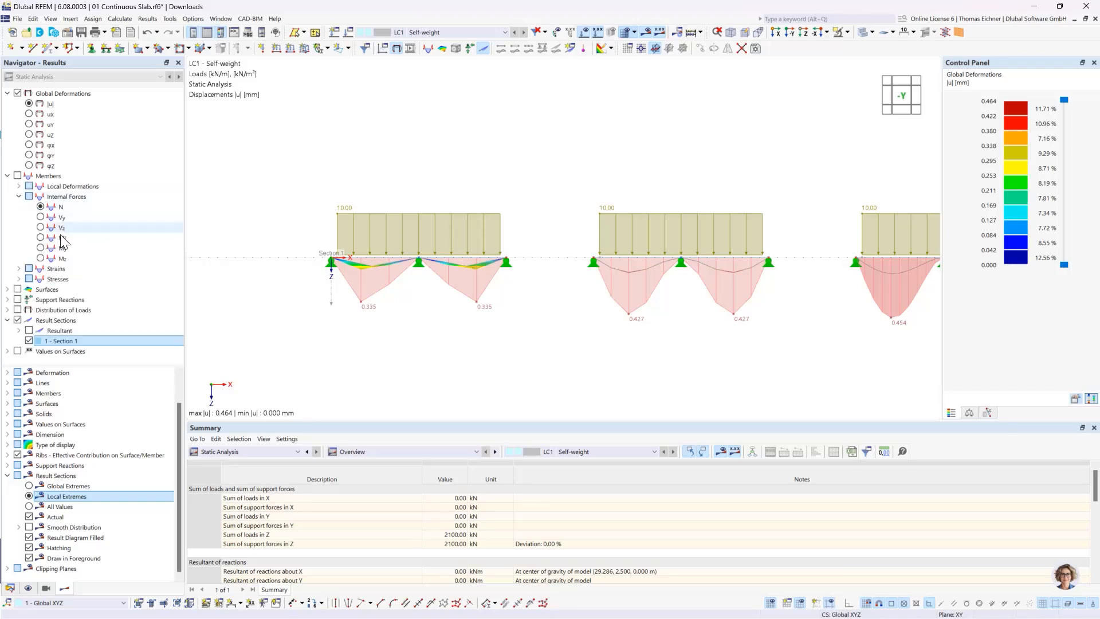
{"action": "scroll", "coordinate": [448, 224], "scroll_direction": "down", "scroll_amount": 2}
{"action": "middle_click_drag", "start_coordinate": [813, 199], "coordinate": [394, 185]}
{"action": "scroll", "coordinate": [723, 228], "scroll_direction": "up", "scroll_amount": 2}
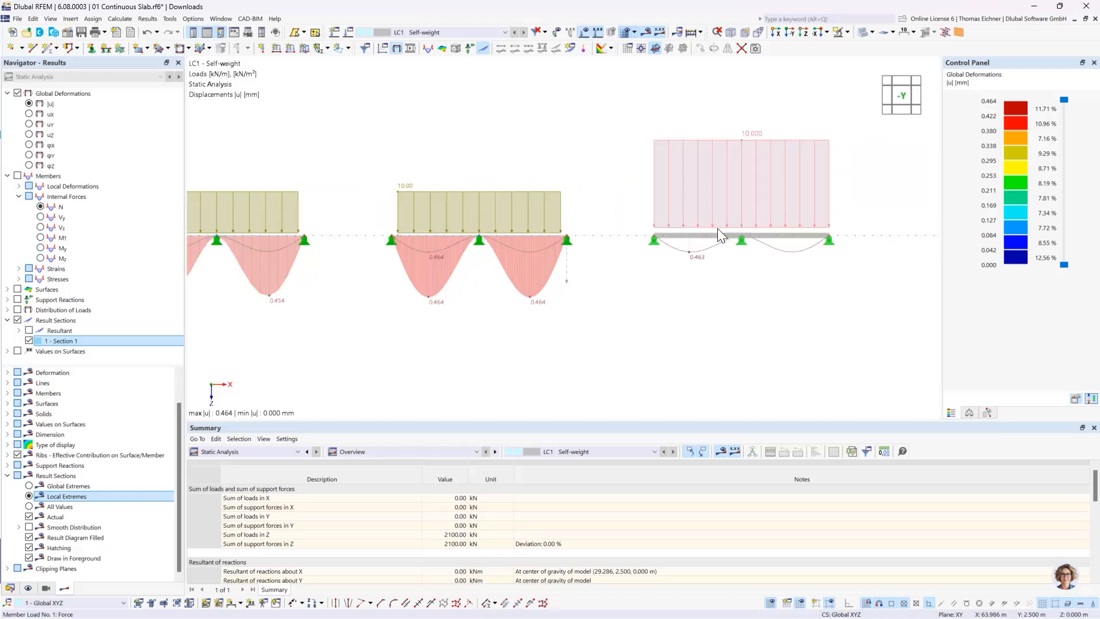
{"action": "left_click", "coordinate": [41, 248]}
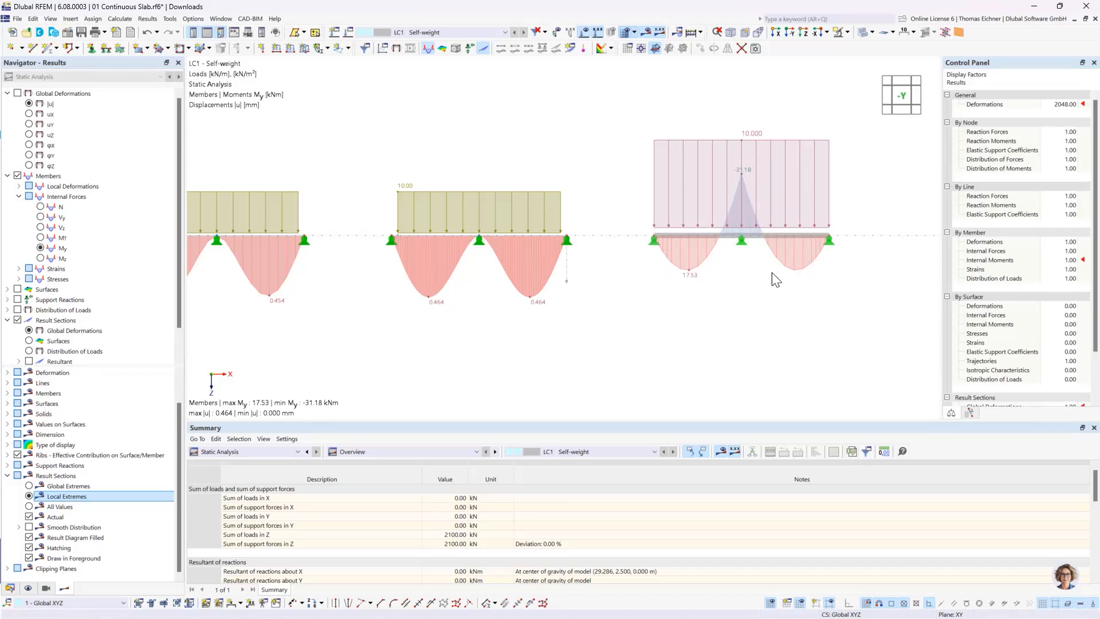
Switch the result section diagrams along the slabs from global deformations to surface results.
{"action": "scroll", "coordinate": [500, 226], "scroll_direction": "down", "scroll_amount": 3}
{"action": "scroll", "coordinate": [495, 225], "scroll_direction": "down", "scroll_amount": 2}
{"action": "middle_click_drag", "start_coordinate": [297, 152], "coordinate": [419, 167]}
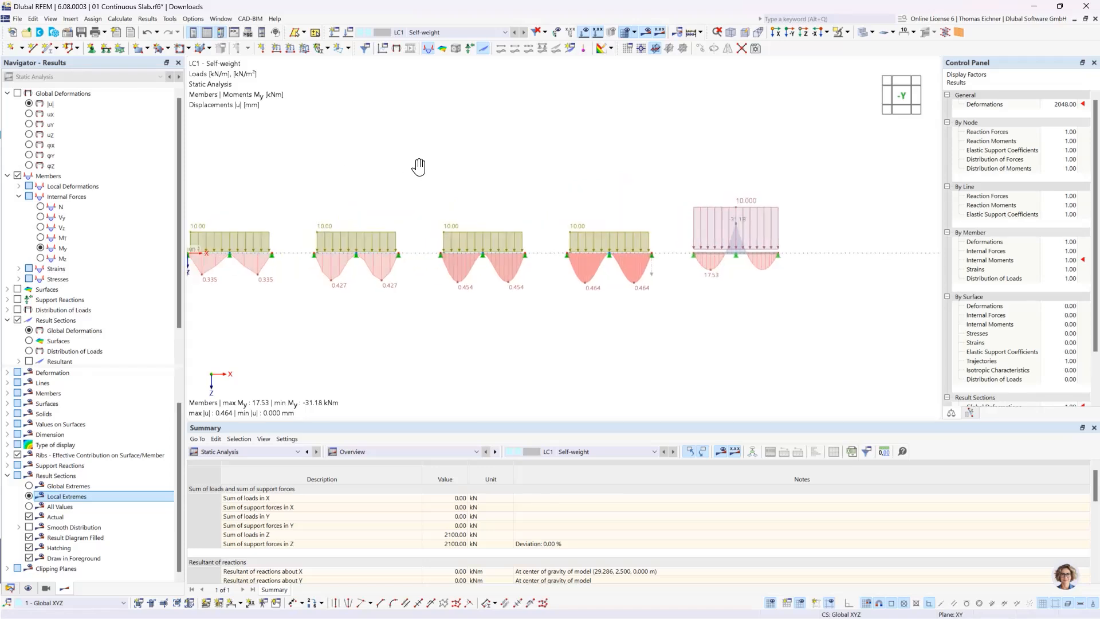
{"action": "middle_click_drag", "start_coordinate": [336, 181], "coordinate": [402, 172]}
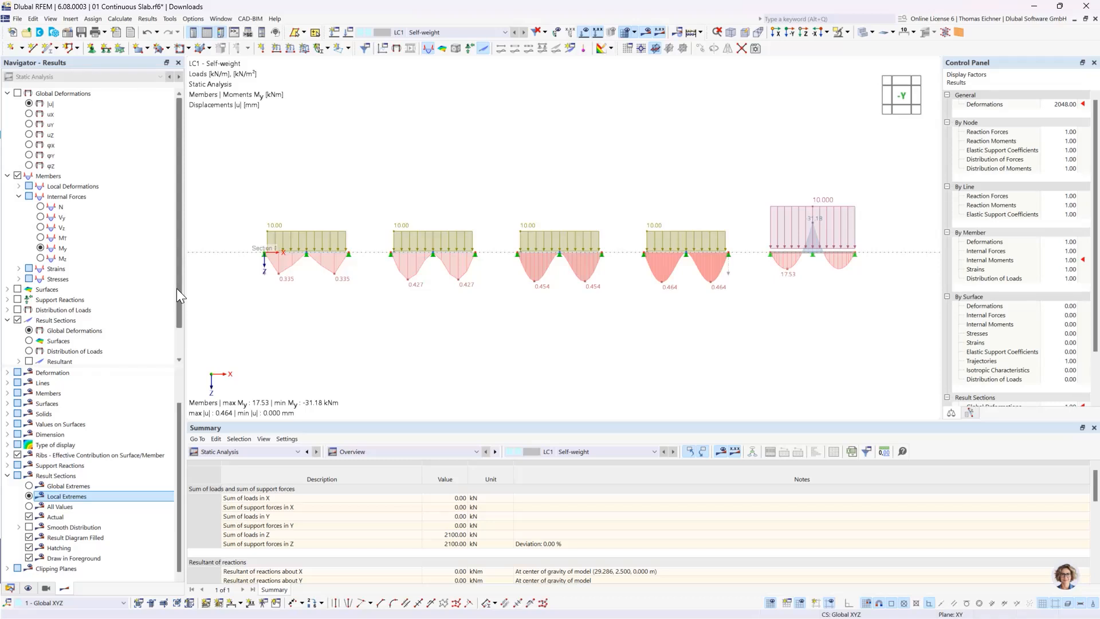
{"action": "left_click", "coordinate": [63, 320]}
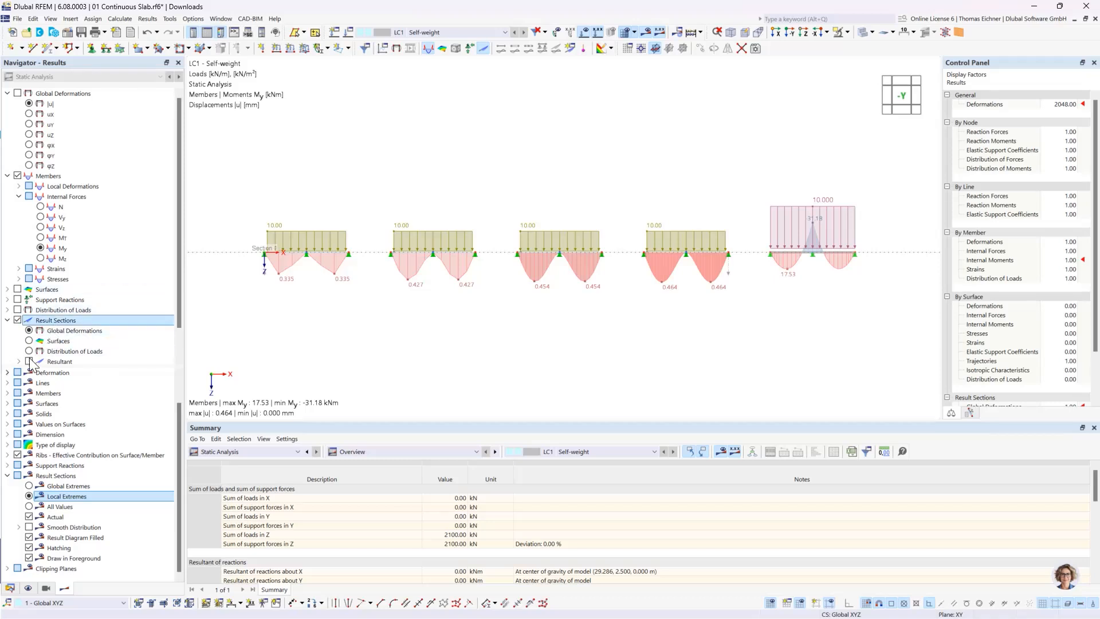
{"action": "left_click", "coordinate": [52, 341]}
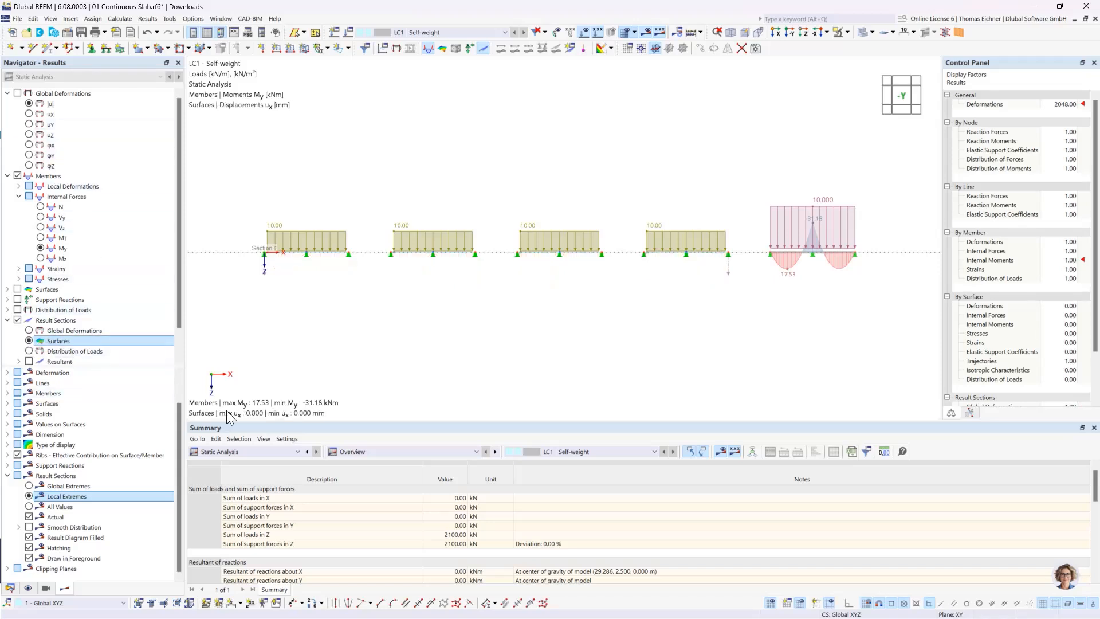
Display the basic internal force my for the surfaces.
{"action": "left_click", "coordinate": [7, 290]}
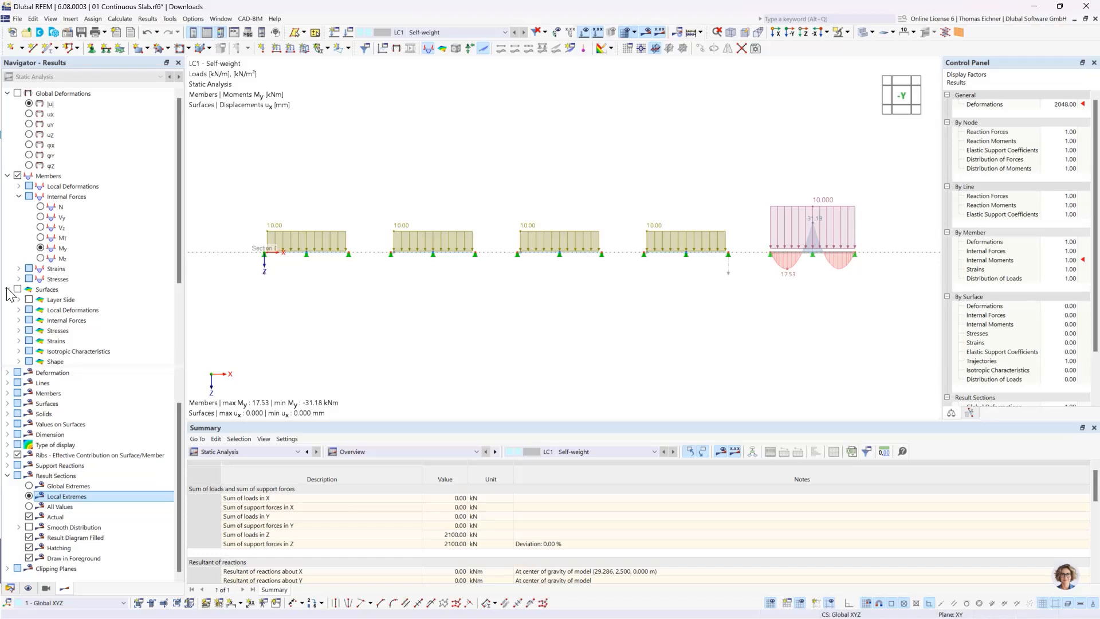
{"action": "left_click", "coordinate": [19, 320]}
{"action": "scroll", "coordinate": [67, 326], "scroll_direction": "down", "scroll_amount": 3}
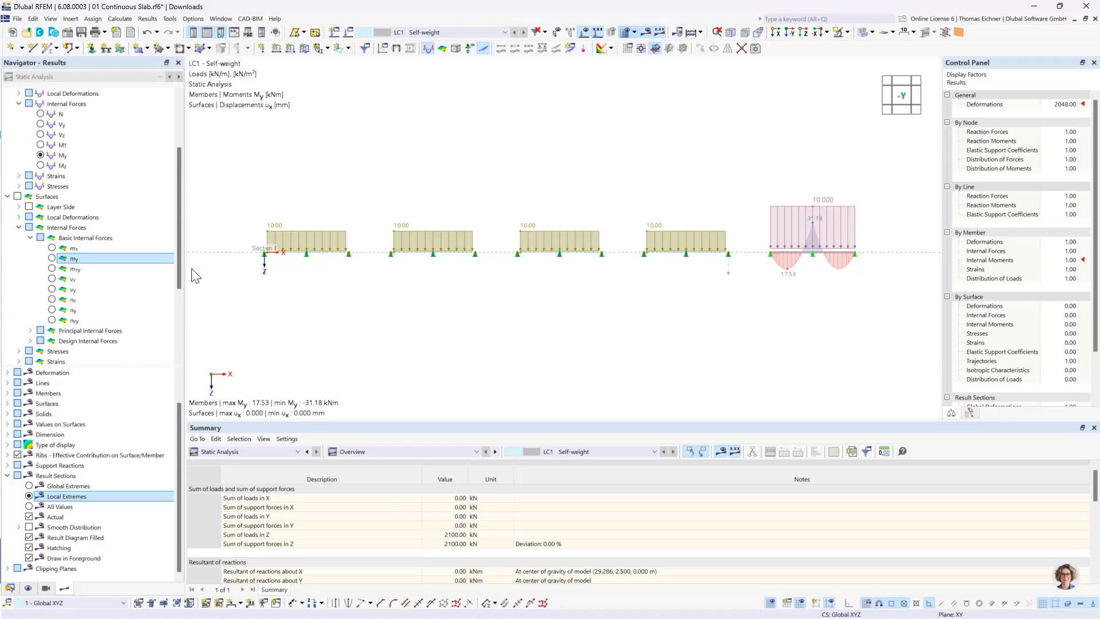
{"action": "left_click", "coordinate": [52, 258]}
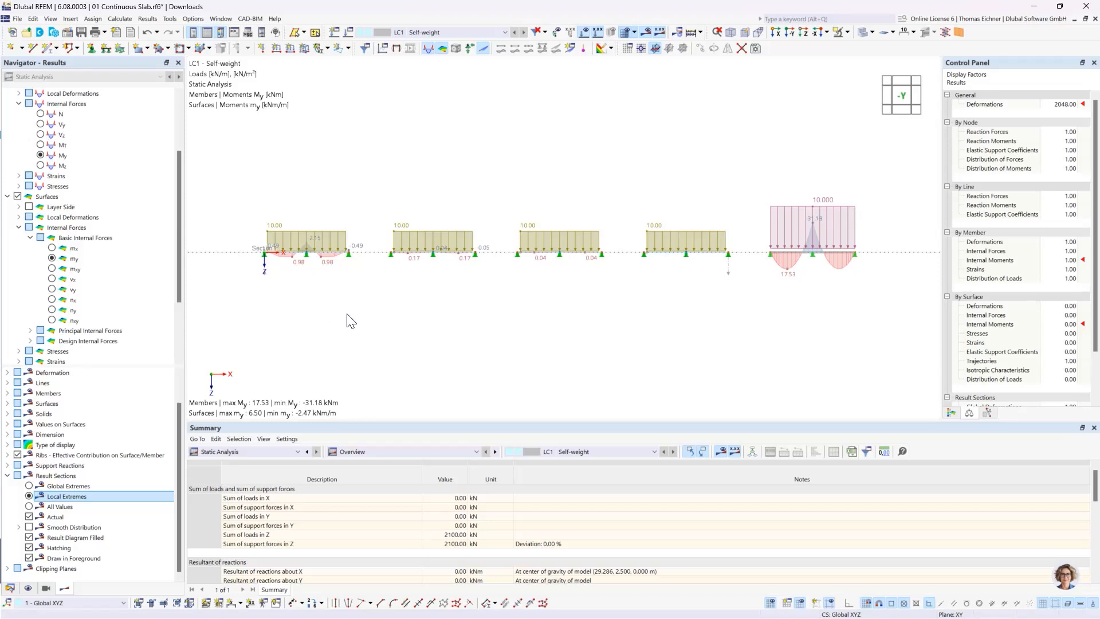
Examine the my moments of the slabs and compare them with the beam's My diagram.
{"action": "scroll", "coordinate": [676, 249], "scroll_direction": "up", "scroll_amount": 1}
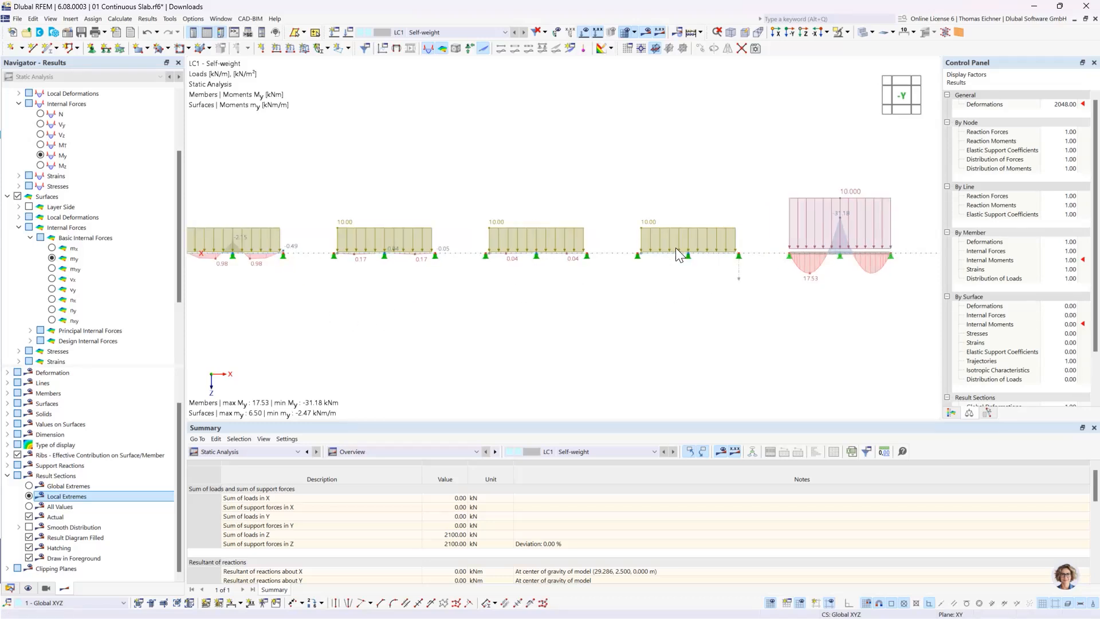
{"action": "scroll", "coordinate": [675, 248], "scroll_direction": "up", "scroll_amount": 1}
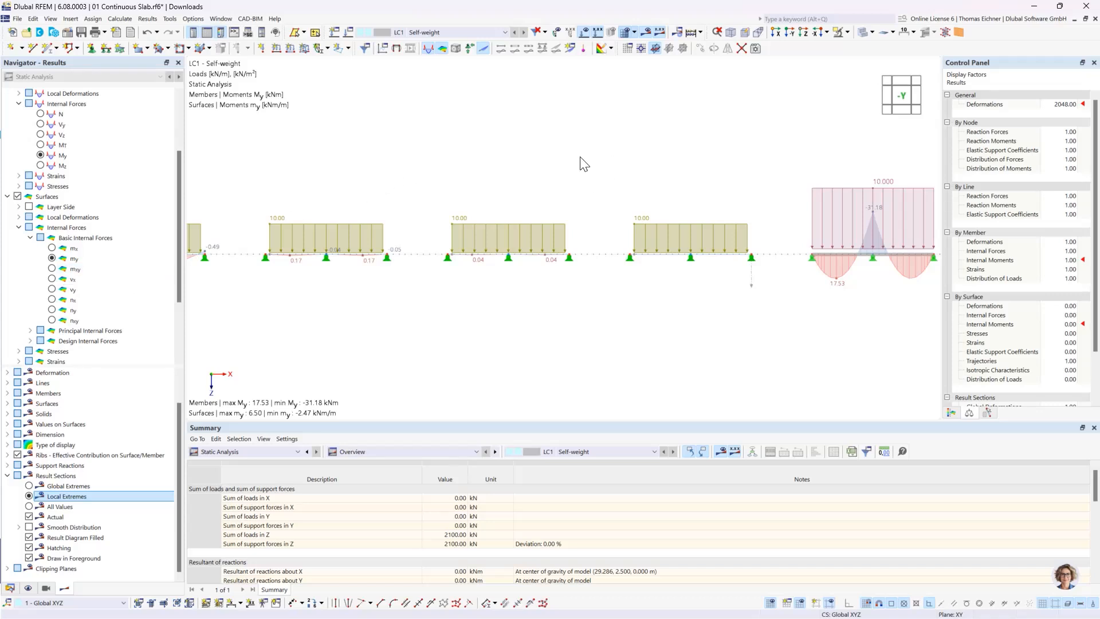
{"action": "middle_click_drag", "start_coordinate": [690, 168], "coordinate": [504, 174]}
{"action": "scroll", "coordinate": [650, 276], "scroll_direction": "up", "scroll_amount": 3}
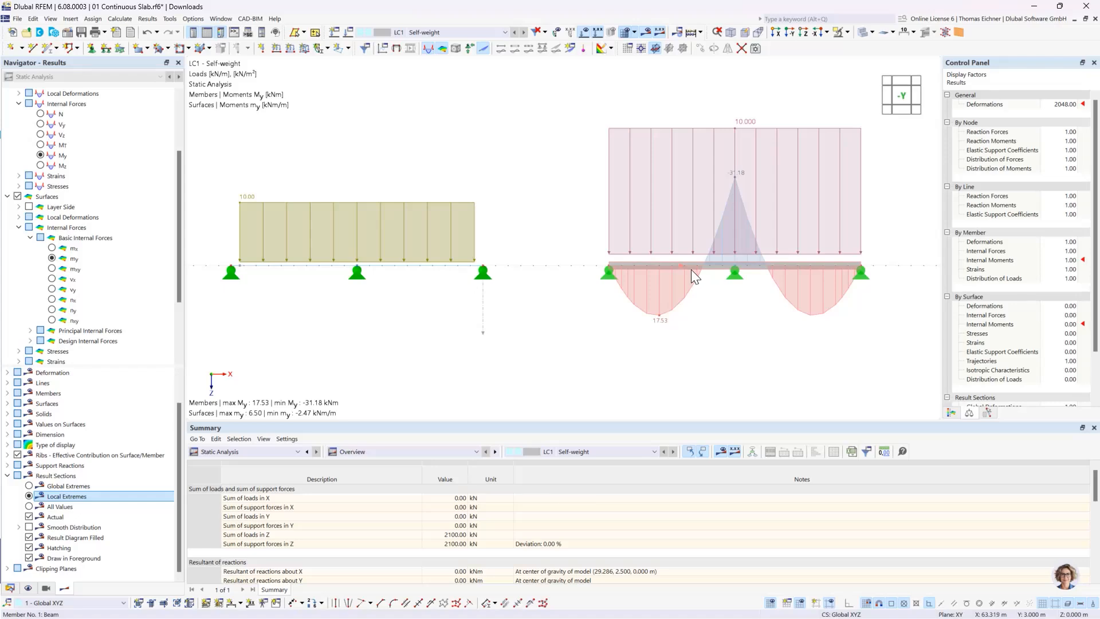
{"action": "middle_click_drag", "start_coordinate": [327, 155], "coordinate": [625, 155]}
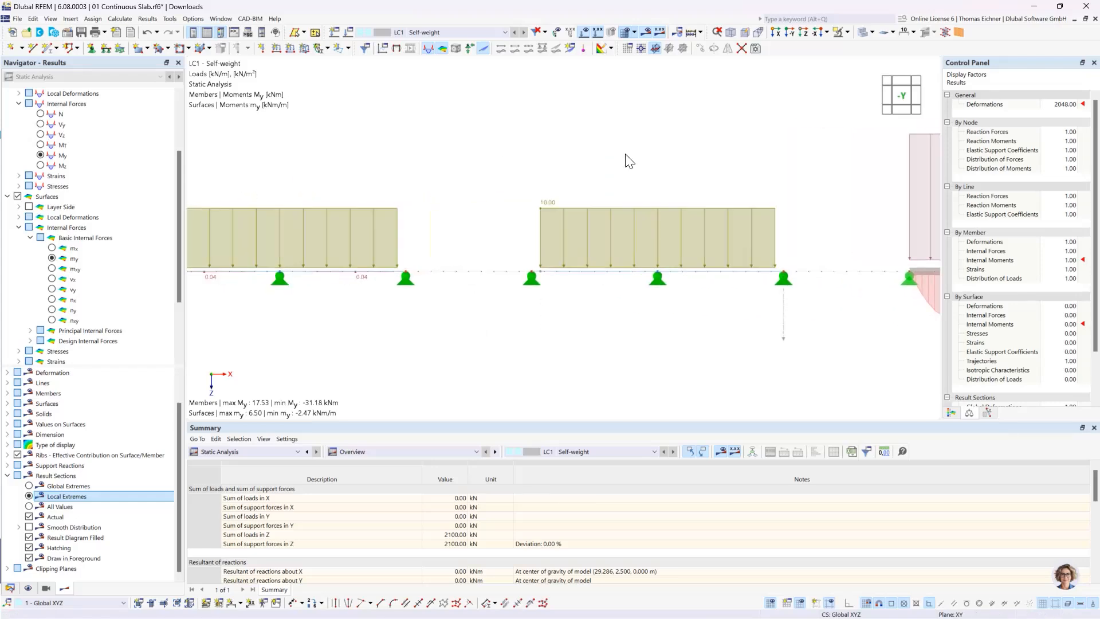
{"action": "scroll", "coordinate": [624, 156], "scroll_direction": "down", "scroll_amount": 4}
{"action": "middle_click_drag", "start_coordinate": [391, 167], "coordinate": [434, 234]}
{"action": "middle_click_drag", "start_coordinate": [542, 143], "coordinate": [537, 136], "text": "ctrl"}
{"action": "mouse_move", "coordinate": [549, 215]}
{"action": "middle_mouse_down", "text": "ctrl"}
{"action": "mouse_move", "coordinate": [550, 202]}
{"action": "mouse_move", "coordinate": [547, 211]}
{"action": "middle_mouse_up", "text": "ctrl"}
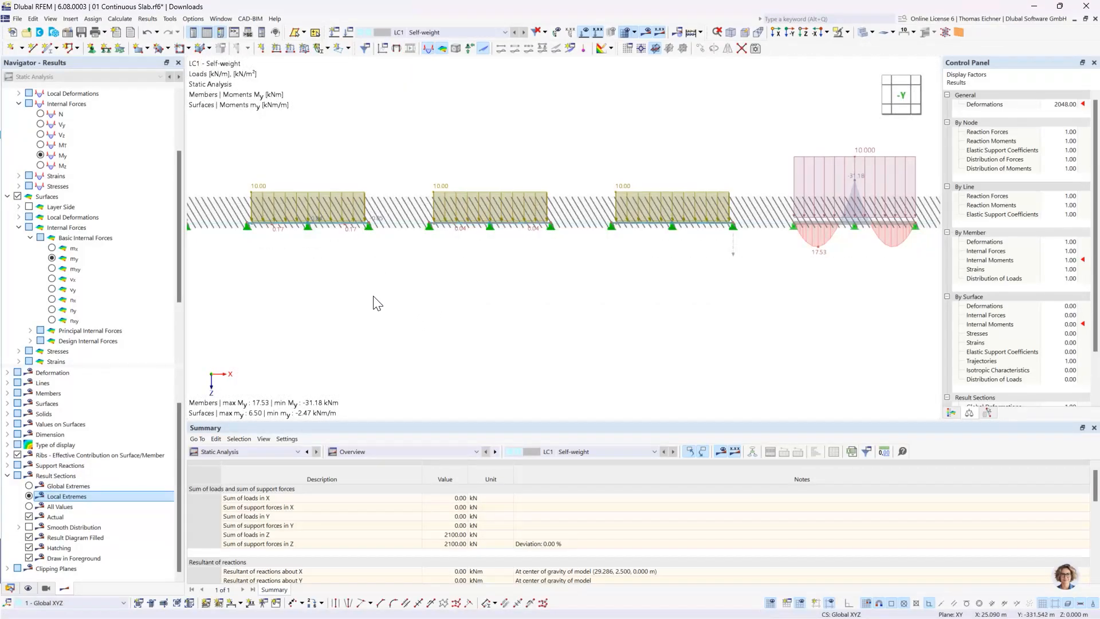
Display the surface moment mx instead and inspect its distribution over the slabs in a tilted view.
{"action": "left_click", "coordinate": [52, 248]}
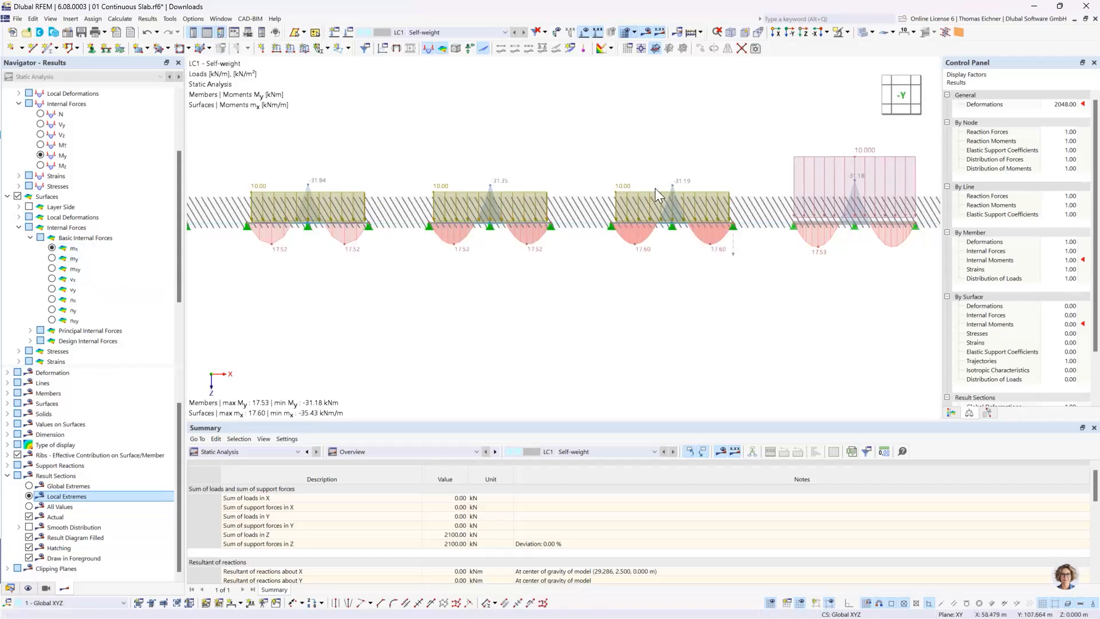
{"action": "scroll", "coordinate": [659, 231], "scroll_direction": "up", "scroll_amount": 6}
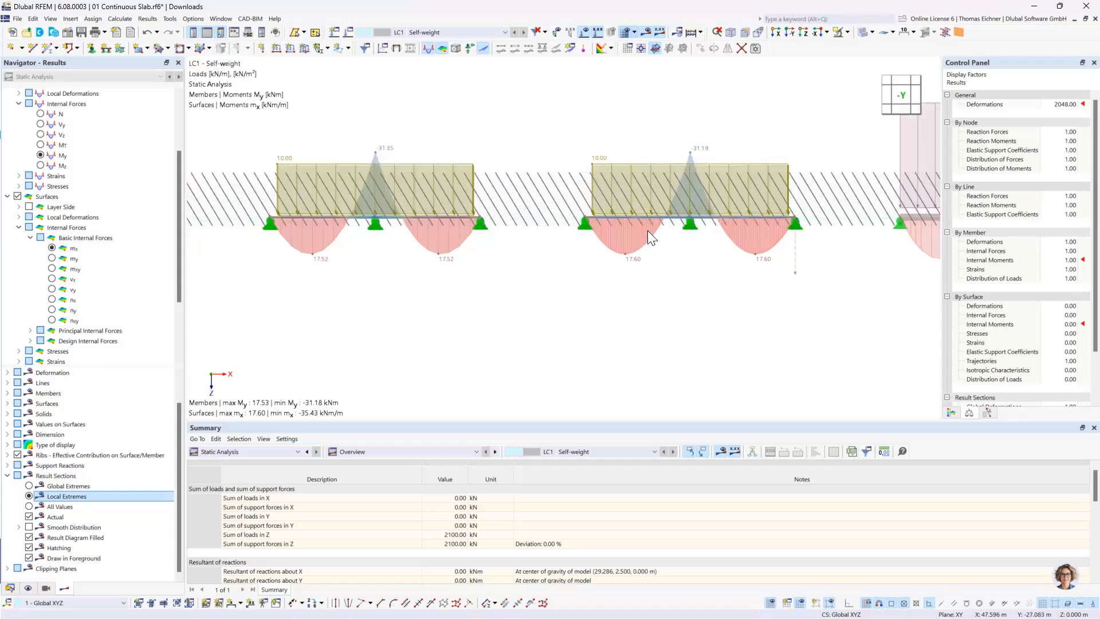
{"action": "middle_click_drag", "start_coordinate": [647, 230], "coordinate": [642, 262], "text": "ctrl"}
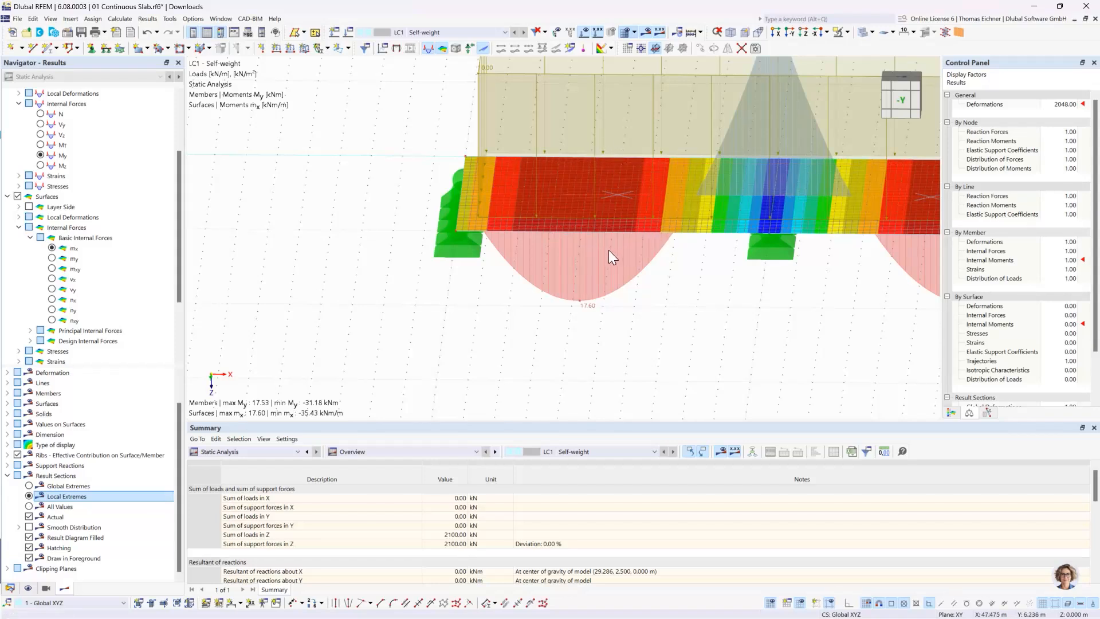
{"action": "left_click", "coordinate": [453, 198]}
{"action": "scroll", "coordinate": [598, 303], "scroll_direction": "down", "scroll_amount": 3}
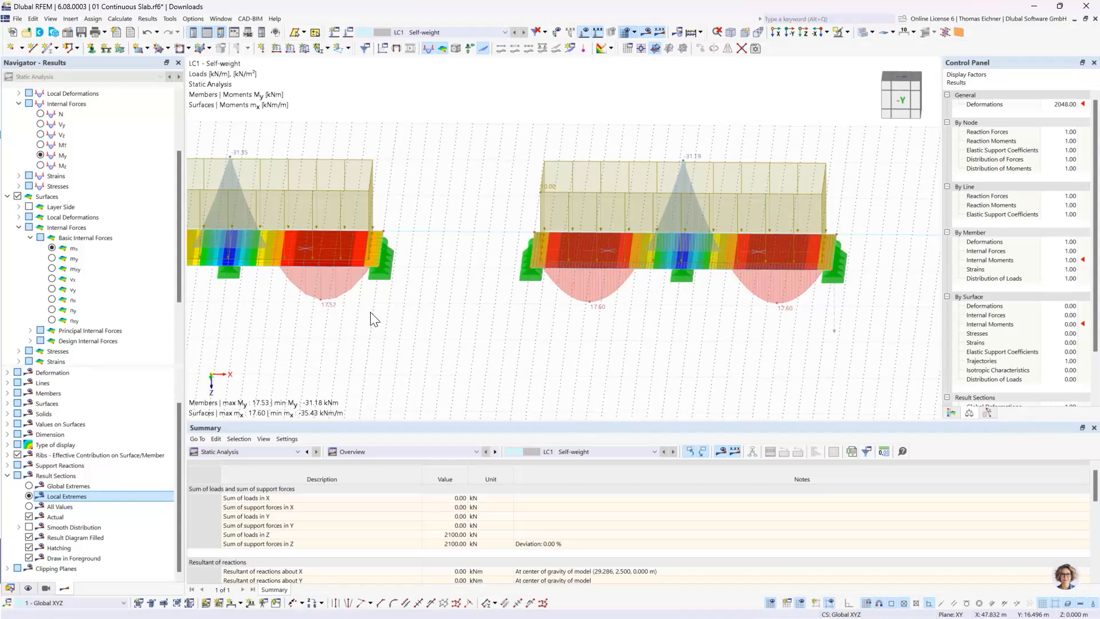
{"action": "scroll", "coordinate": [336, 314], "scroll_direction": "down", "scroll_amount": 5}
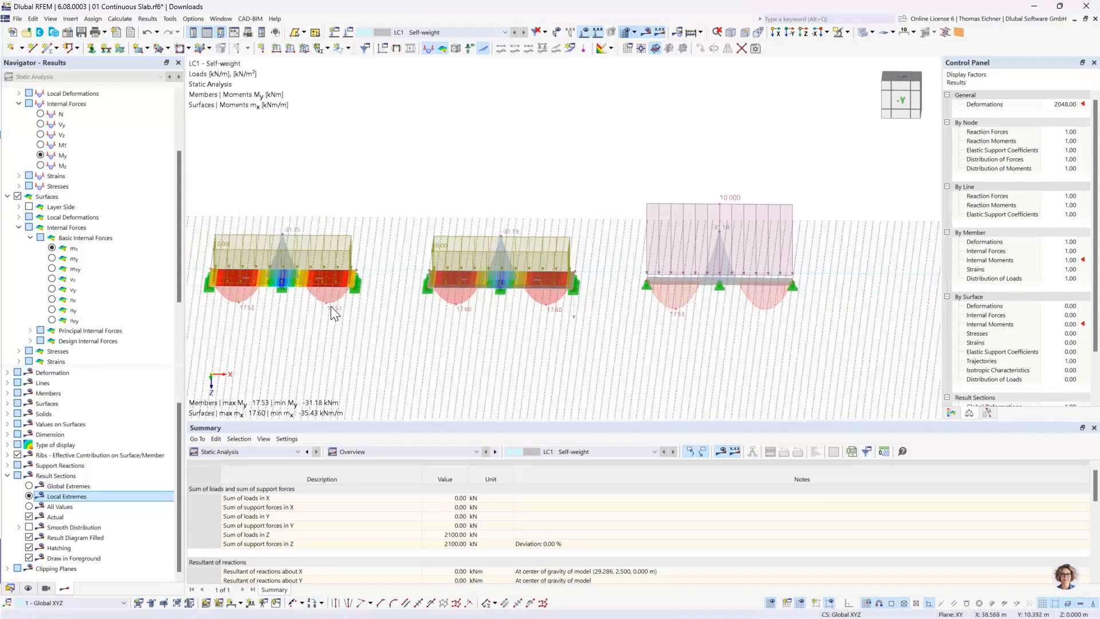
{"action": "middle_click_drag", "start_coordinate": [316, 183], "coordinate": [511, 181]}
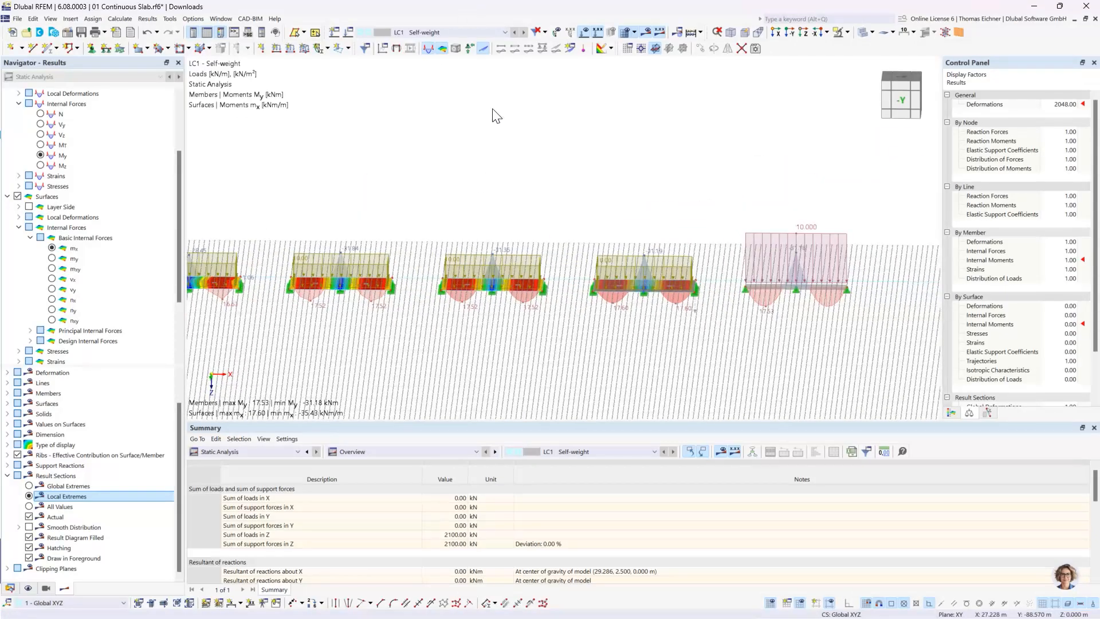
Return to the −Y direction view, hide the loads, and compare the mx diagrams of all slabs with the beam.
{"action": "left_click", "coordinate": [789, 32]}
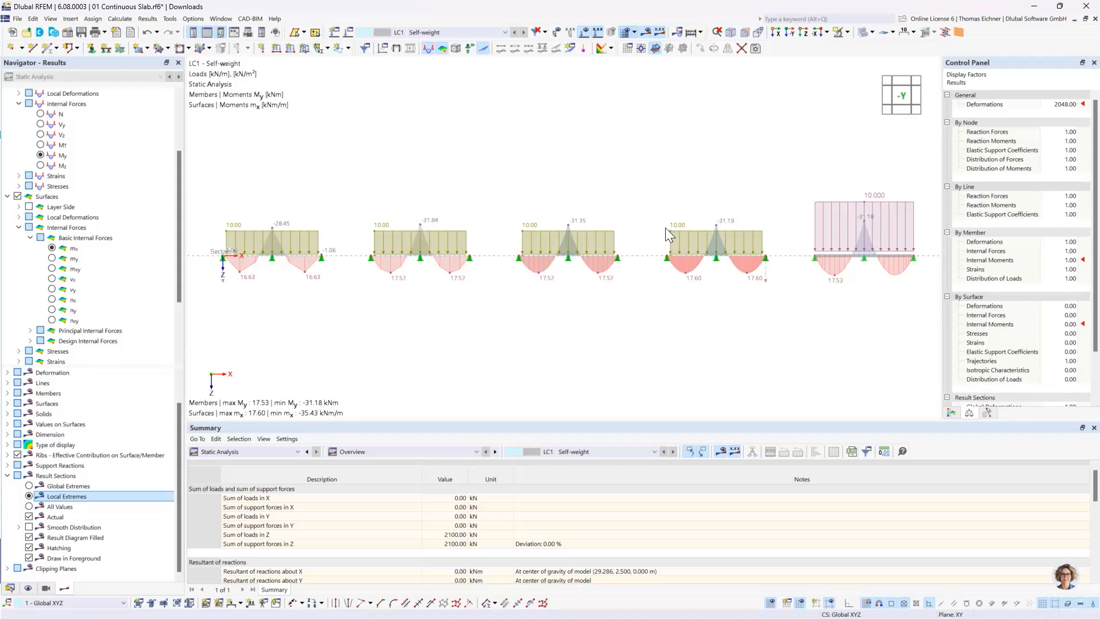
{"action": "scroll", "coordinate": [841, 244], "scroll_direction": "up", "scroll_amount": 2}
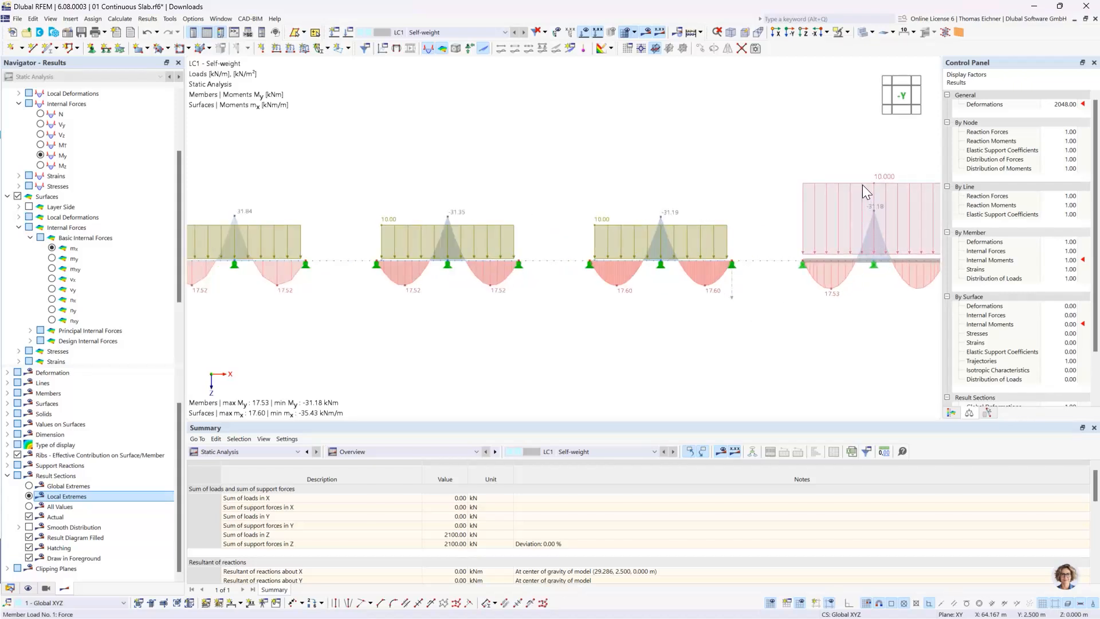
{"action": "left_click", "coordinate": [585, 32]}
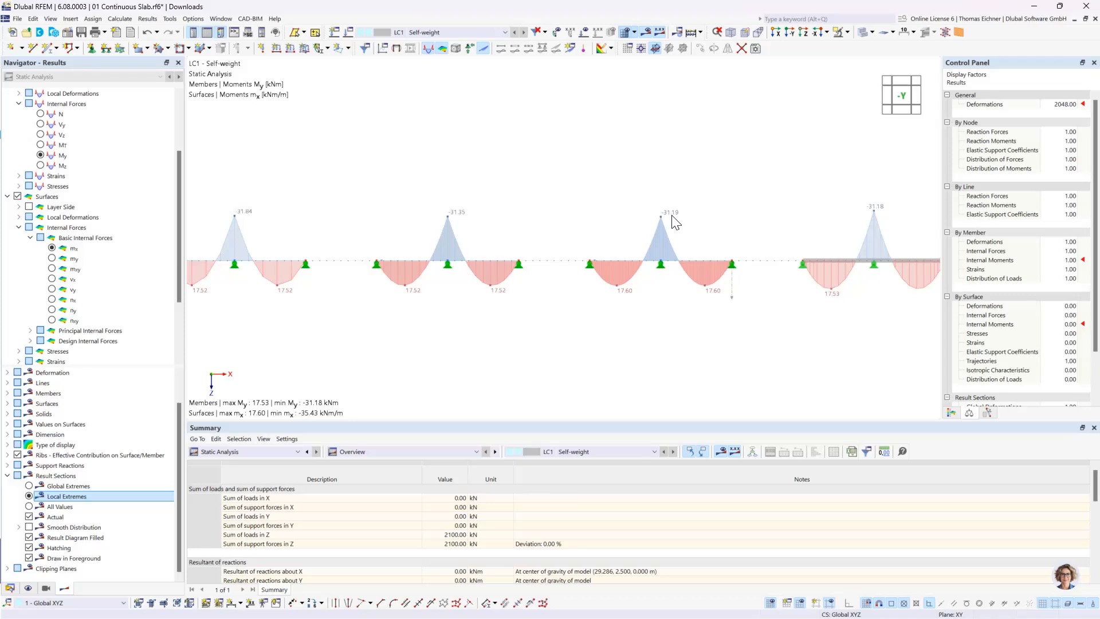
{"action": "scroll", "coordinate": [564, 176], "scroll_direction": "down", "scroll_amount": 2}
{"action": "middle_click_drag", "start_coordinate": [381, 170], "coordinate": [482, 172]}
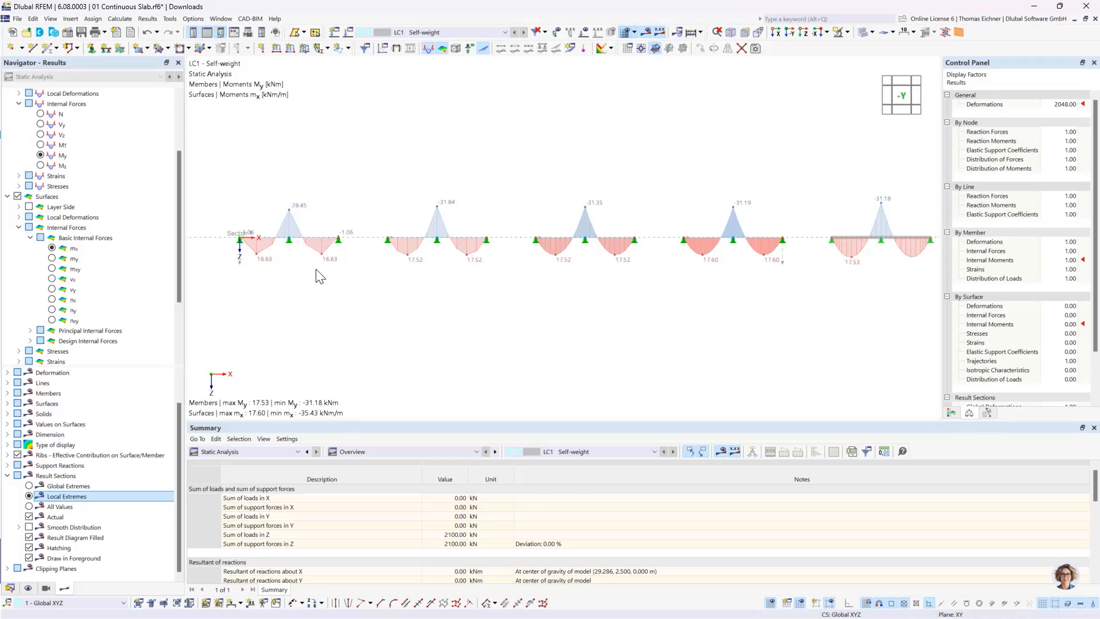
Open the result diagrams of result section No. 1 at the first slab.
{"action": "scroll", "coordinate": [241, 266], "scroll_direction": "up", "scroll_amount": 2}
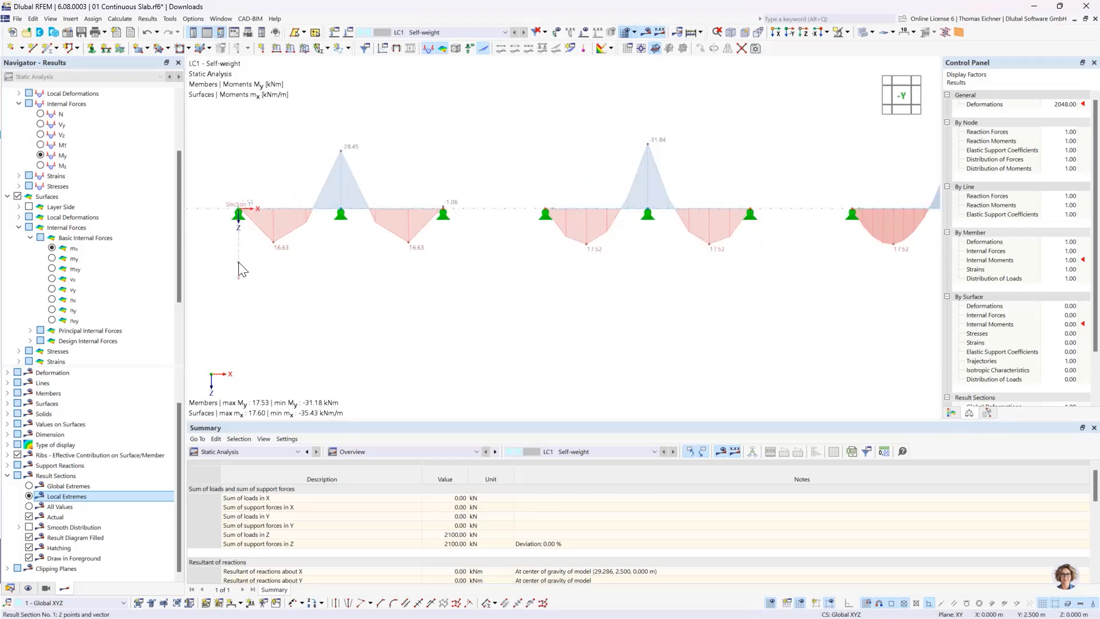
{"action": "left_click", "coordinate": [239, 263]}
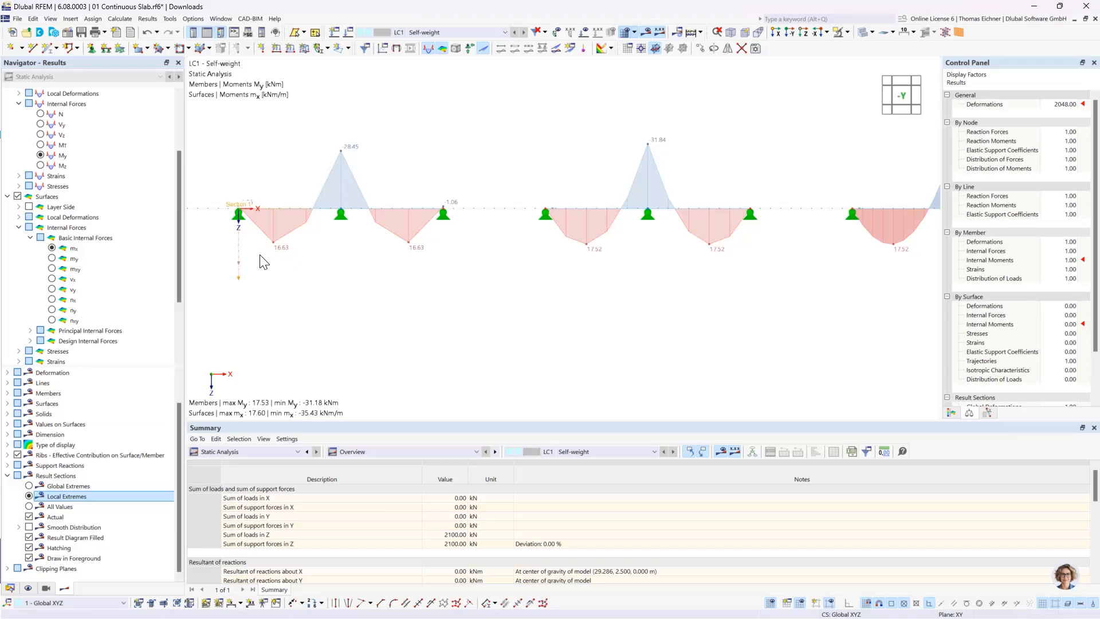
{"action": "right_click", "coordinate": [238, 264]}
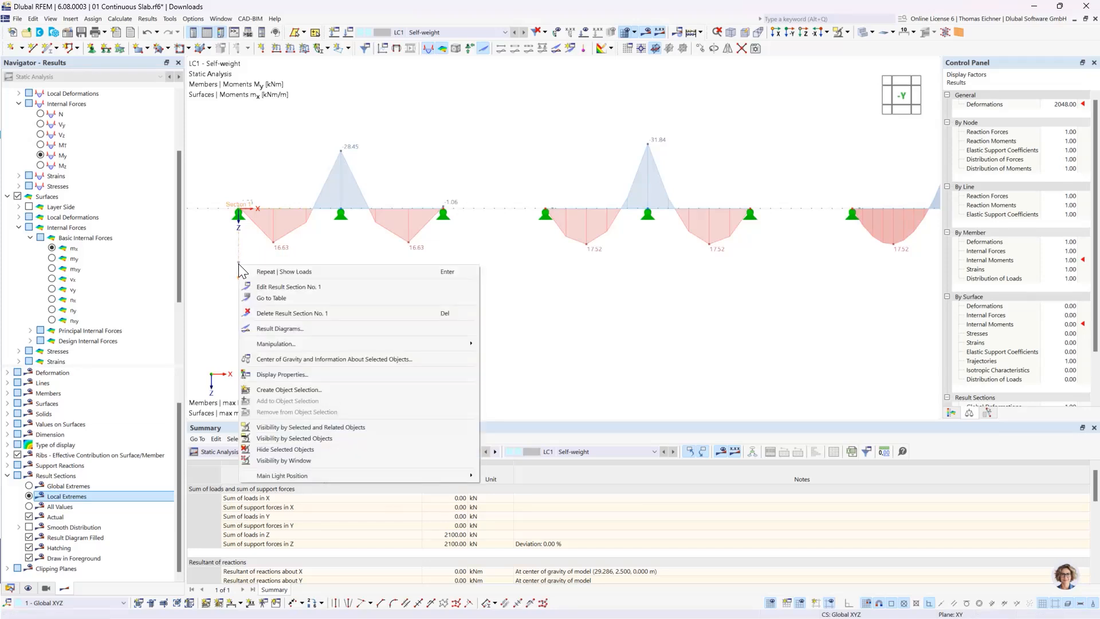
{"action": "left_click", "coordinate": [291, 327]}
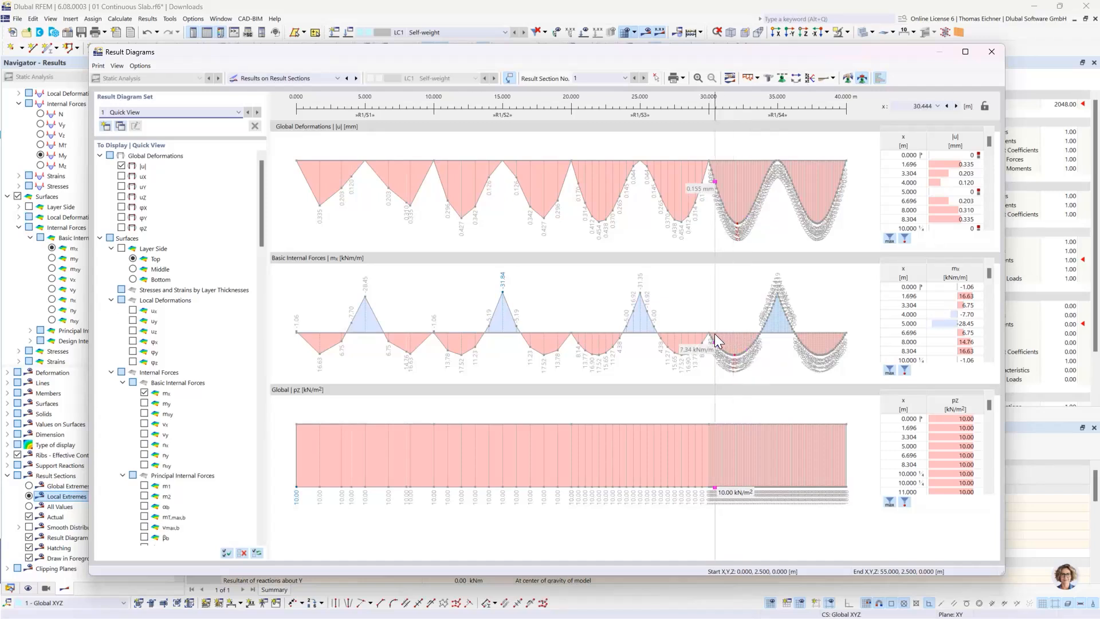
Filter the mx value table to its extreme values and restore the full list.
{"action": "left_click", "coordinate": [890, 369]}
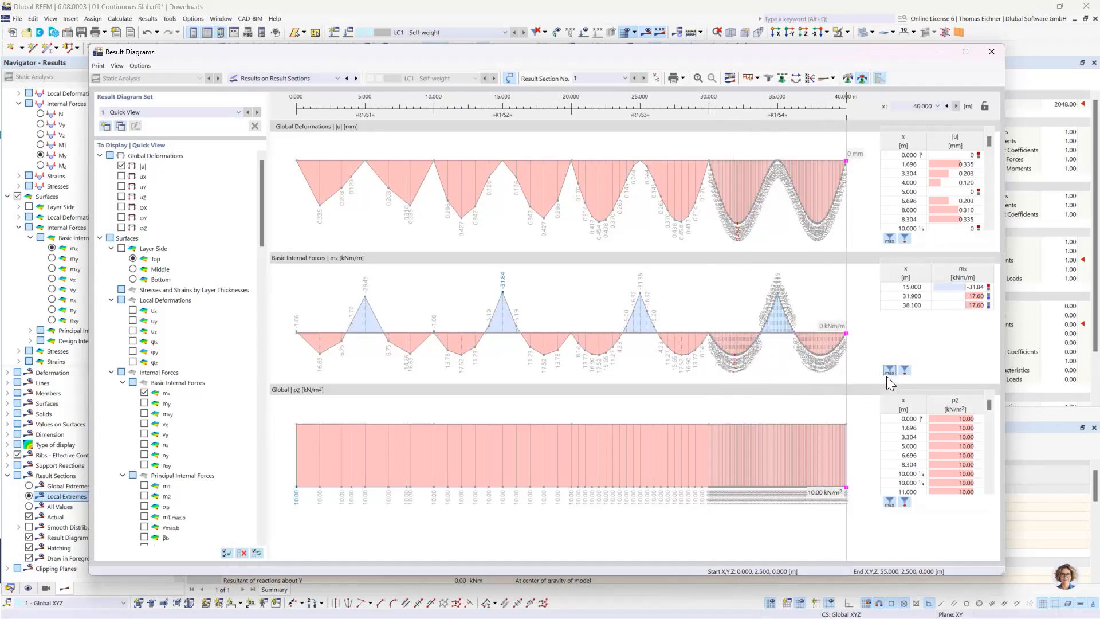
{"action": "left_click", "coordinate": [888, 370]}
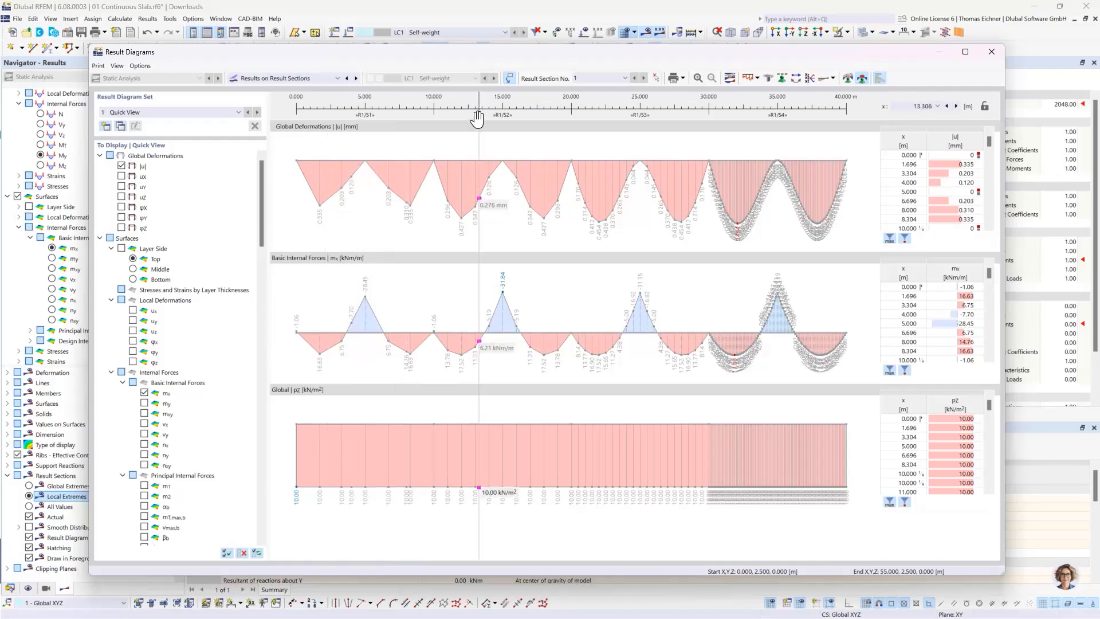
{"action": "left_click_drag", "start_coordinate": [430, 50], "coordinate": [424, 242]}
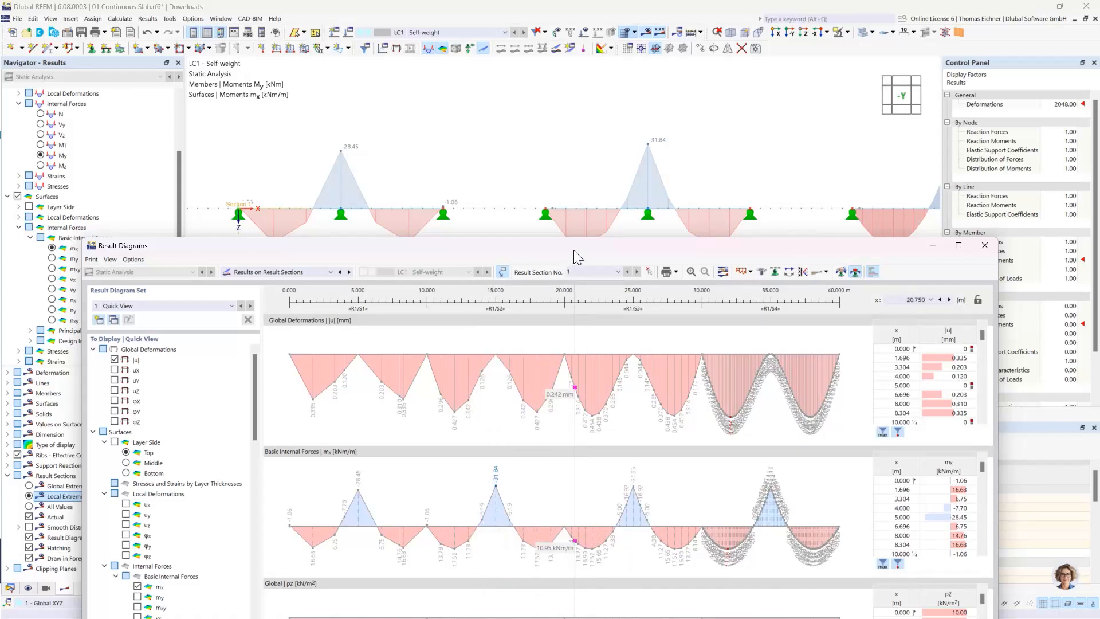
{"action": "left_click_drag", "start_coordinate": [575, 243], "coordinate": [549, 43]}
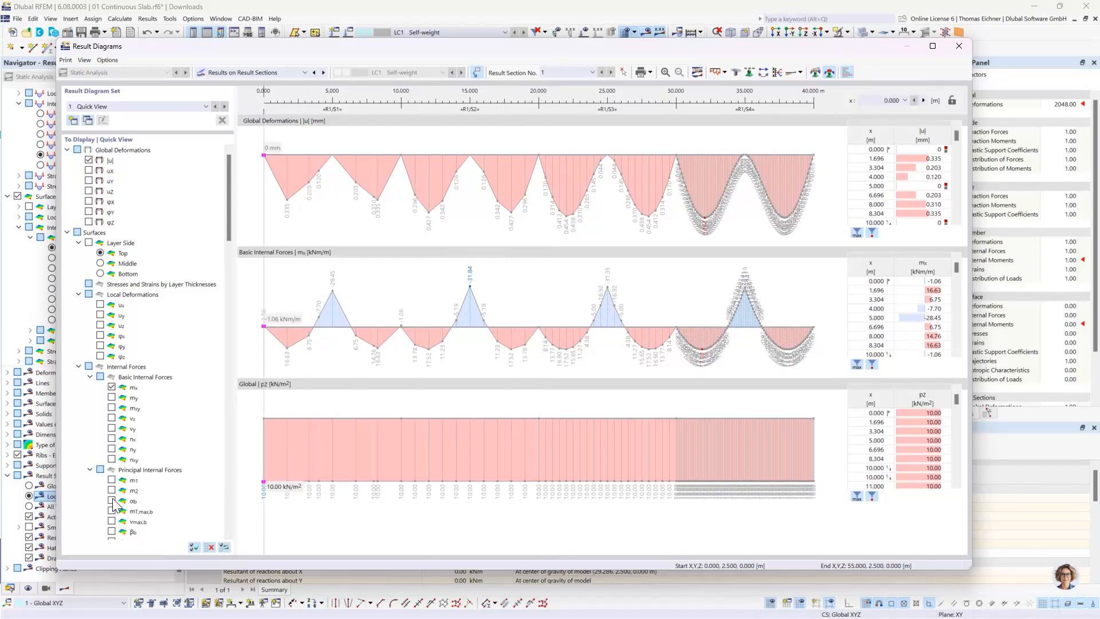
Remove the global load distribution pz from the displayed result diagrams and close the diagram window.
{"action": "scroll", "coordinate": [121, 477], "scroll_direction": "down", "scroll_amount": 3}
{"action": "scroll", "coordinate": [122, 510], "scroll_direction": "down", "scroll_amount": 15}
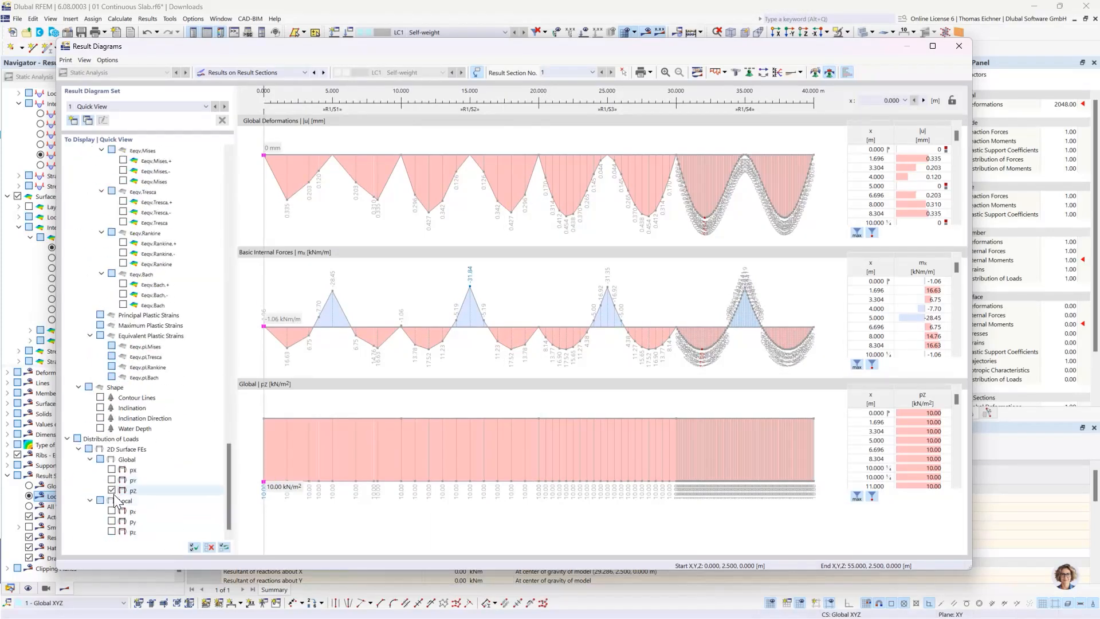
{"action": "left_click", "coordinate": [111, 491]}
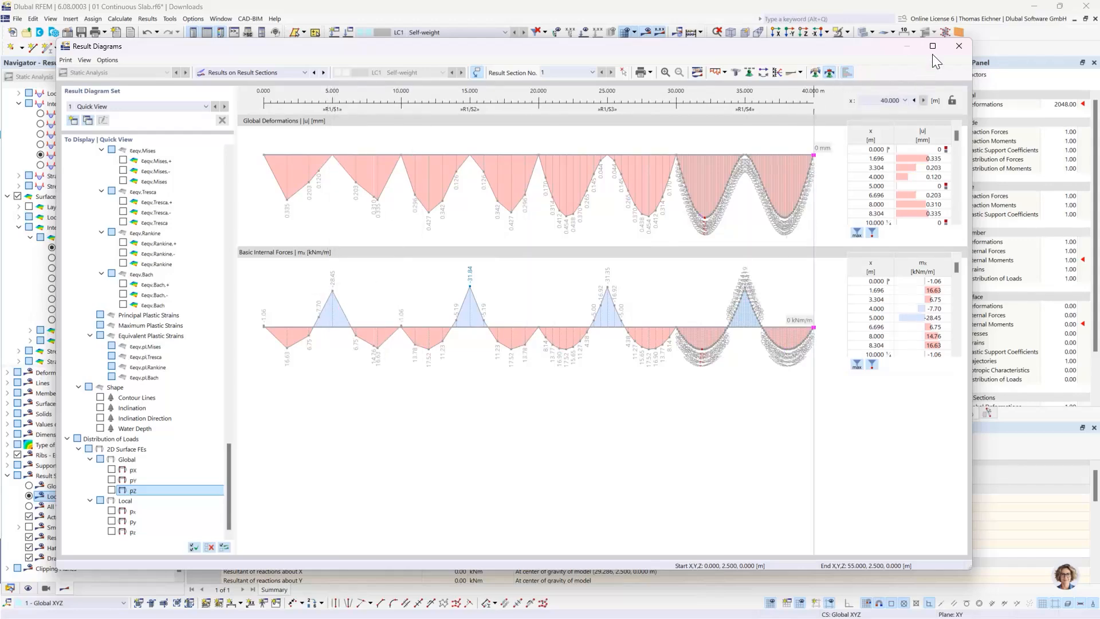
{"action": "left_click", "coordinate": [958, 45]}
Compare the local extreme mx values of the four slabs with the beam's My diagram.
{"action": "scroll", "coordinate": [706, 170], "scroll_direction": "down", "scroll_amount": 2}
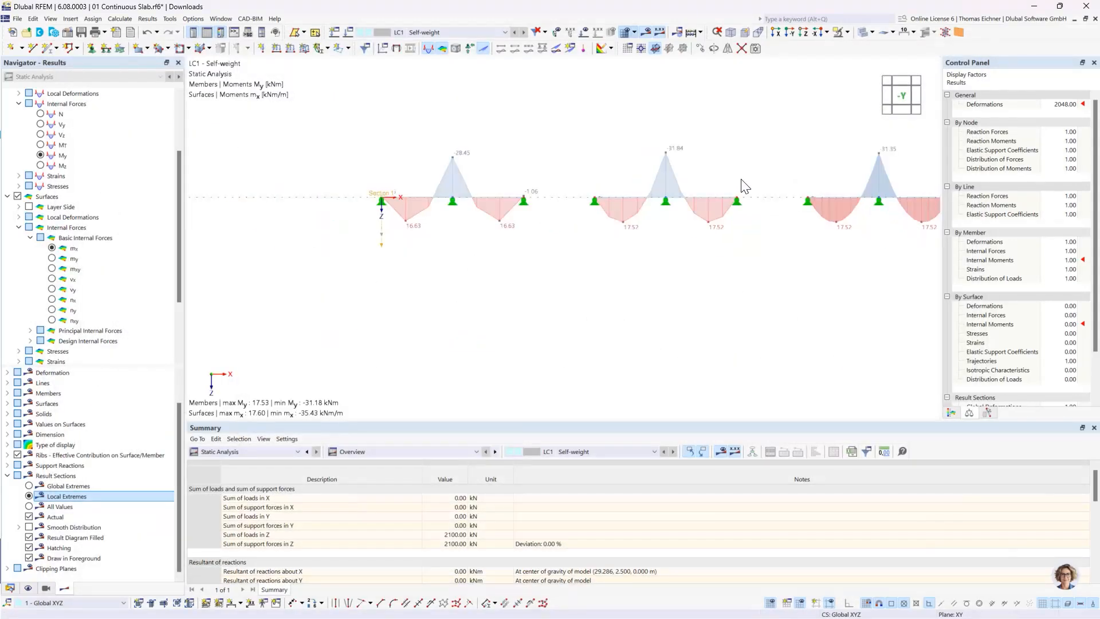
{"action": "middle_click_drag", "start_coordinate": [665, 229], "coordinate": [481, 317]}
{"action": "scroll", "coordinate": [607, 261], "scroll_direction": "down", "scroll_amount": 2}
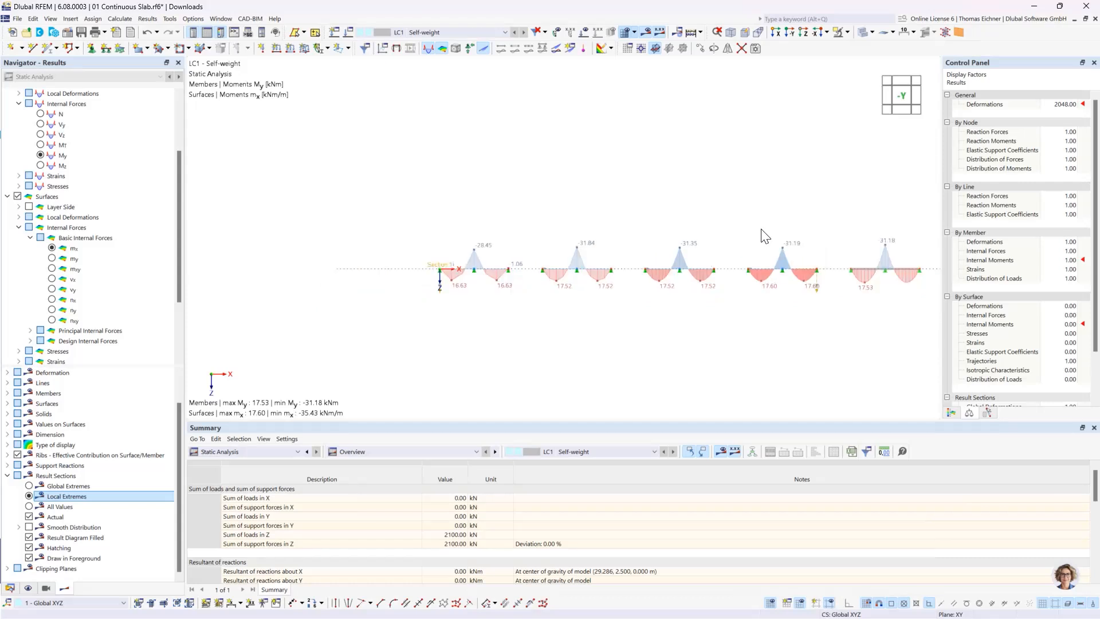
{"action": "middle_click_drag", "start_coordinate": [748, 238], "coordinate": [680, 229]}
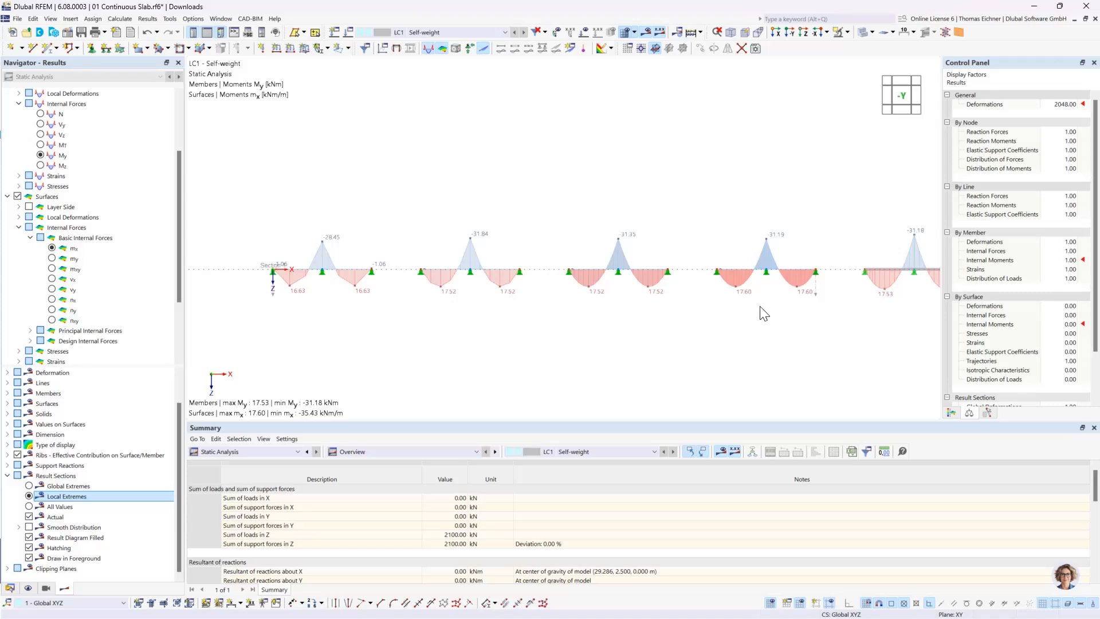
{"action": "scroll", "coordinate": [745, 277], "scroll_direction": "up", "scroll_amount": 5}
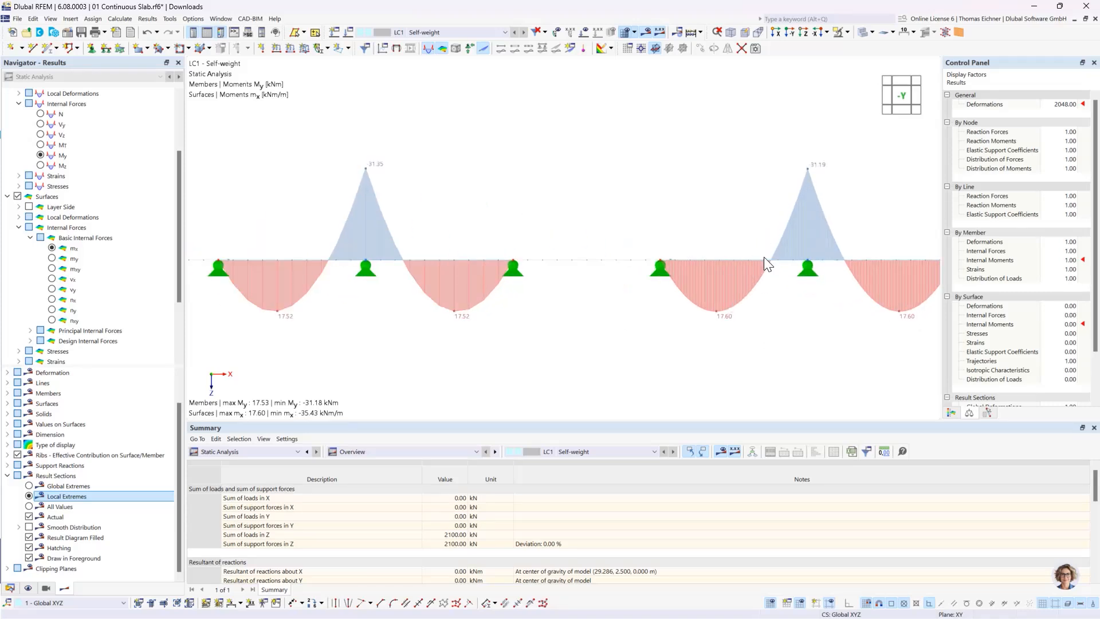
{"action": "scroll", "coordinate": [575, 261], "scroll_direction": "down", "scroll_amount": 4}
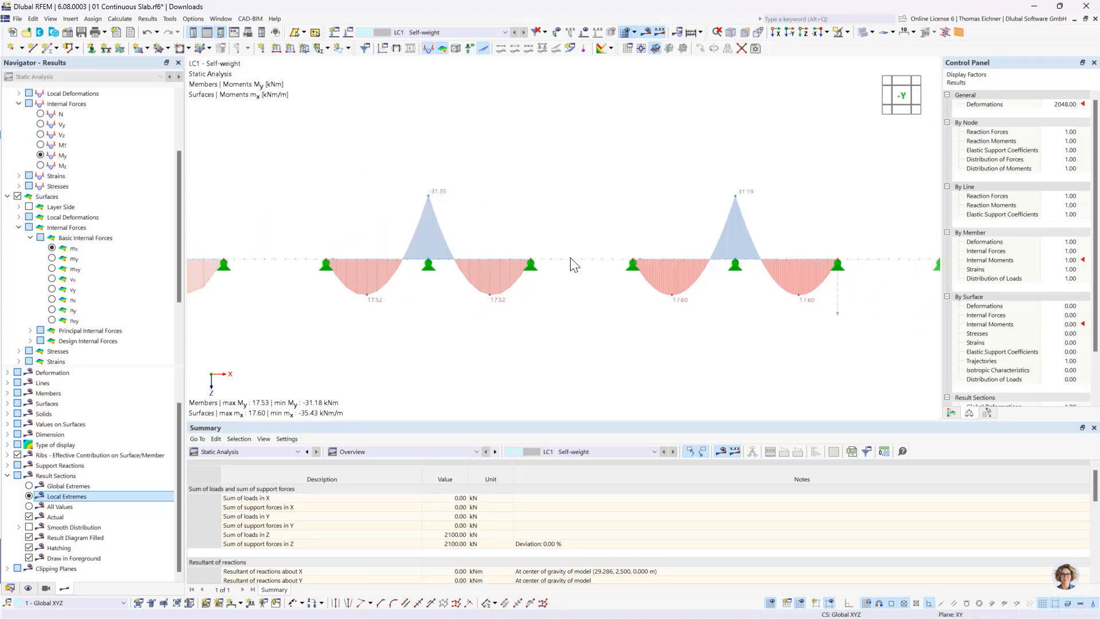
Show all values on the result sections and inspect the first slab's mx distribution from the side and from above.
{"action": "left_click", "coordinate": [29, 506]}
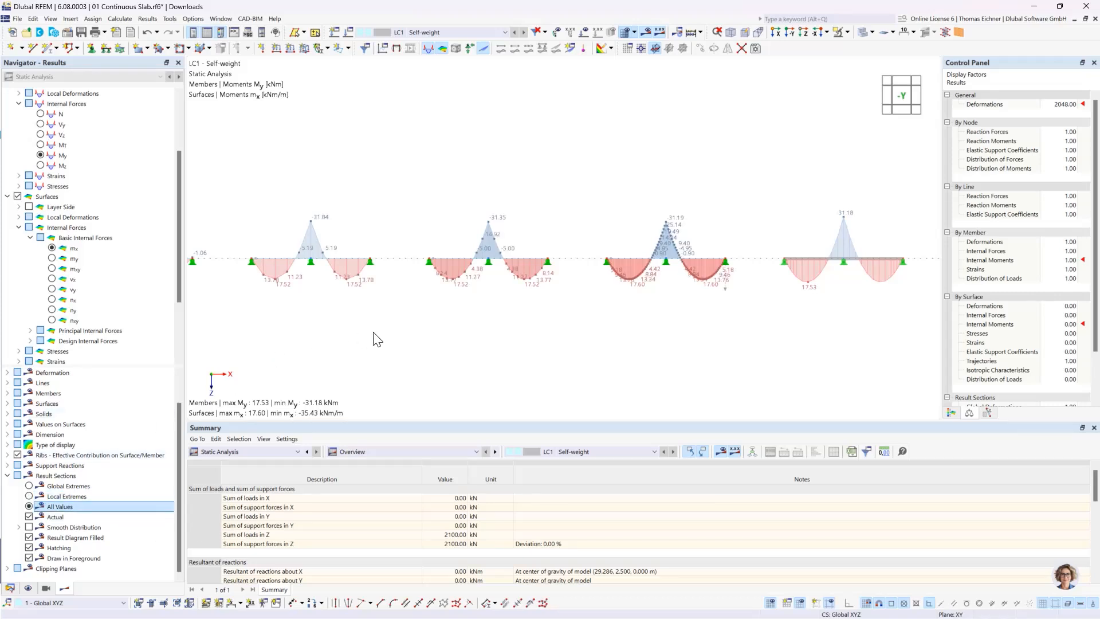
{"action": "middle_click_drag", "start_coordinate": [399, 340], "coordinate": [679, 371]}
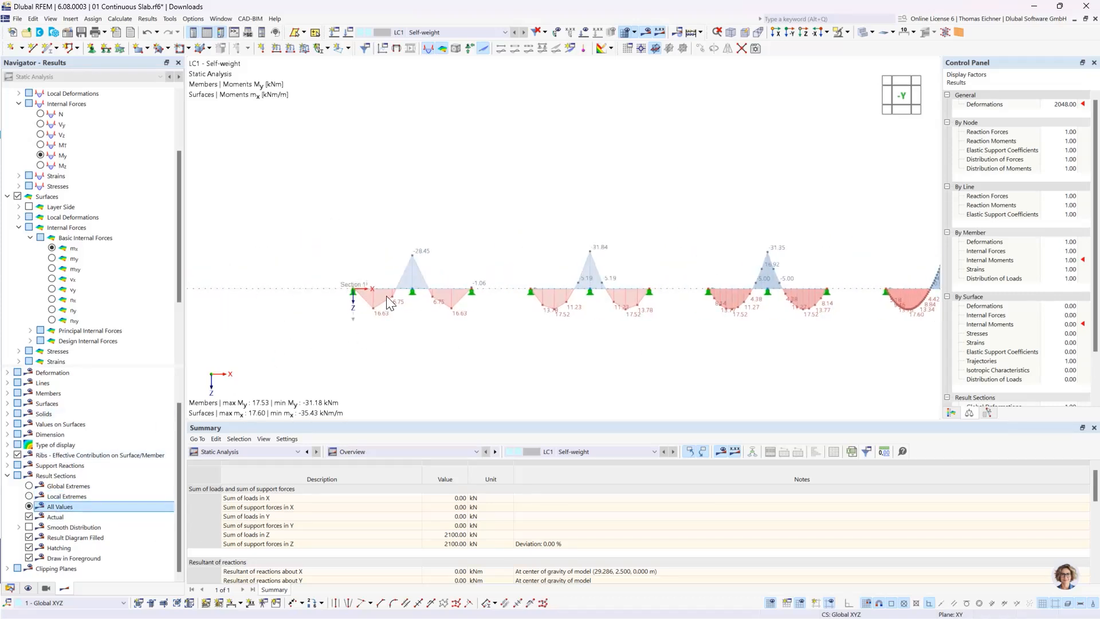
{"action": "scroll", "coordinate": [388, 298], "scroll_direction": "up", "scroll_amount": 3}
{"action": "scroll", "coordinate": [437, 364], "scroll_direction": "up", "scroll_amount": 2}
{"action": "middle_click_drag", "start_coordinate": [437, 364], "coordinate": [437, 322]}
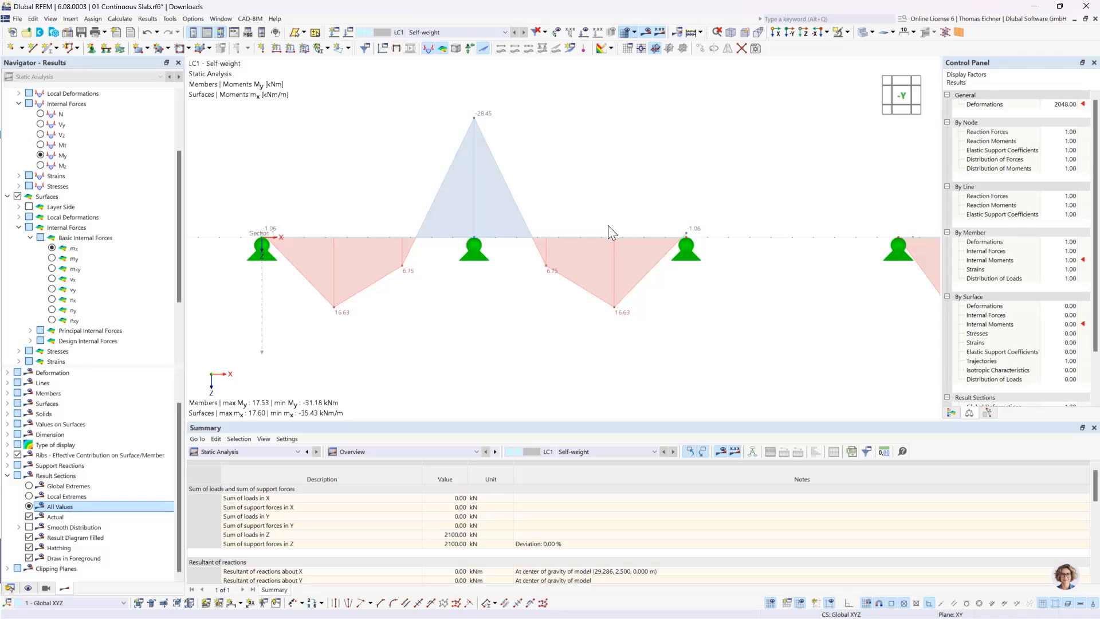
{"action": "middle_click_drag", "start_coordinate": [588, 195], "coordinate": [586, 299], "text": "ctrl"}
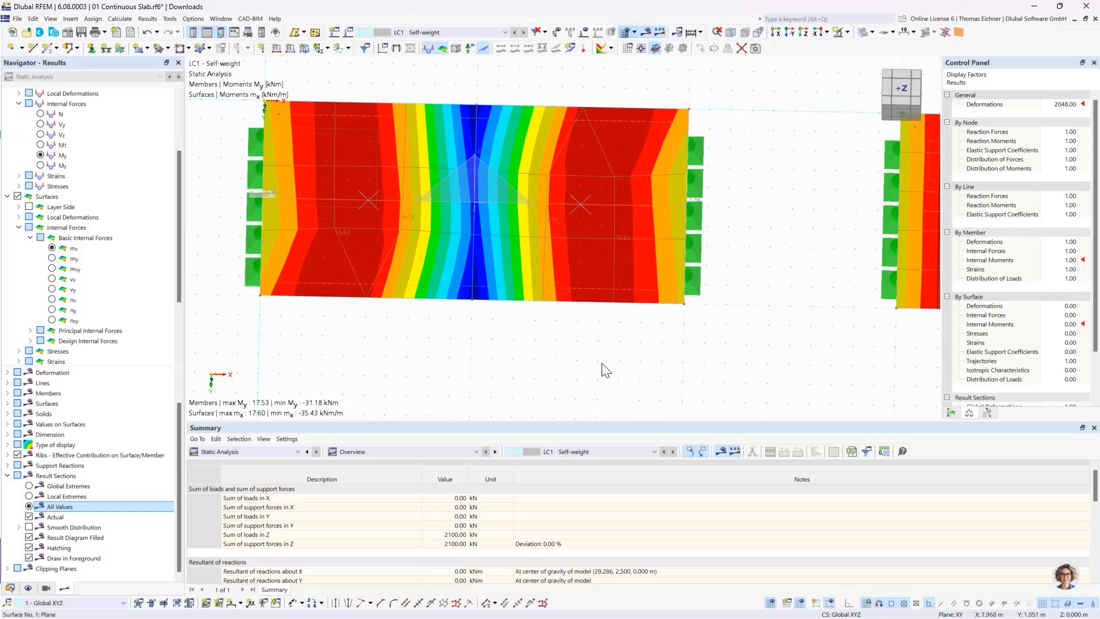
{"action": "middle_click_drag", "start_coordinate": [615, 361], "coordinate": [619, 300], "text": "ctrl"}
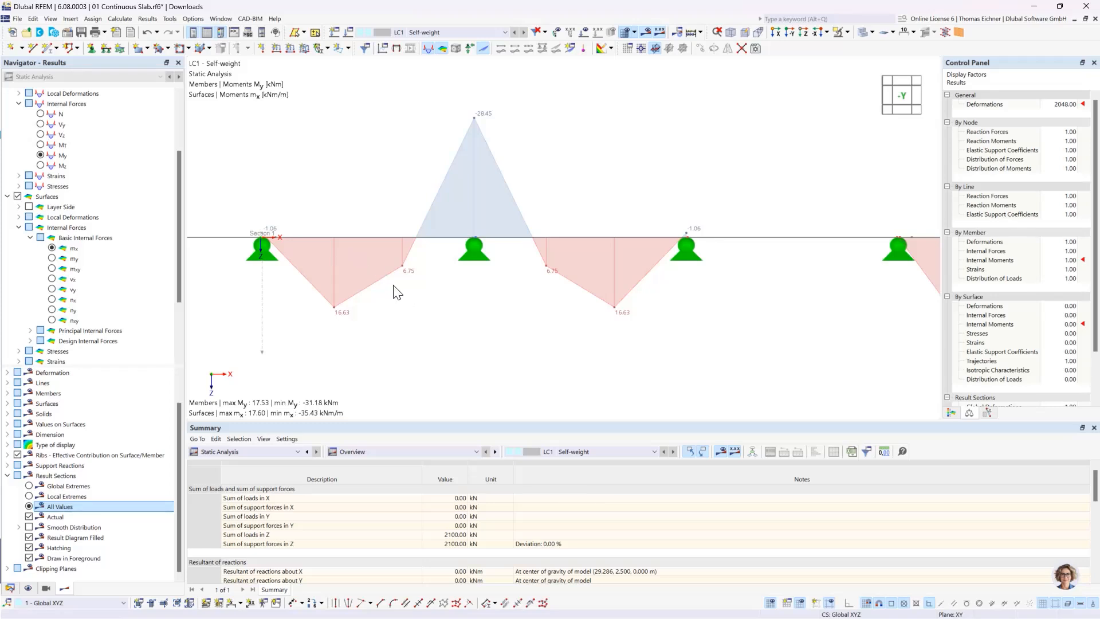
Examine the mx values along the finely meshed fourth slab, next to the beam.
{"action": "scroll", "coordinate": [394, 292], "scroll_direction": "down", "scroll_amount": 5}
{"action": "scroll", "coordinate": [393, 285], "scroll_direction": "down", "scroll_amount": 1}
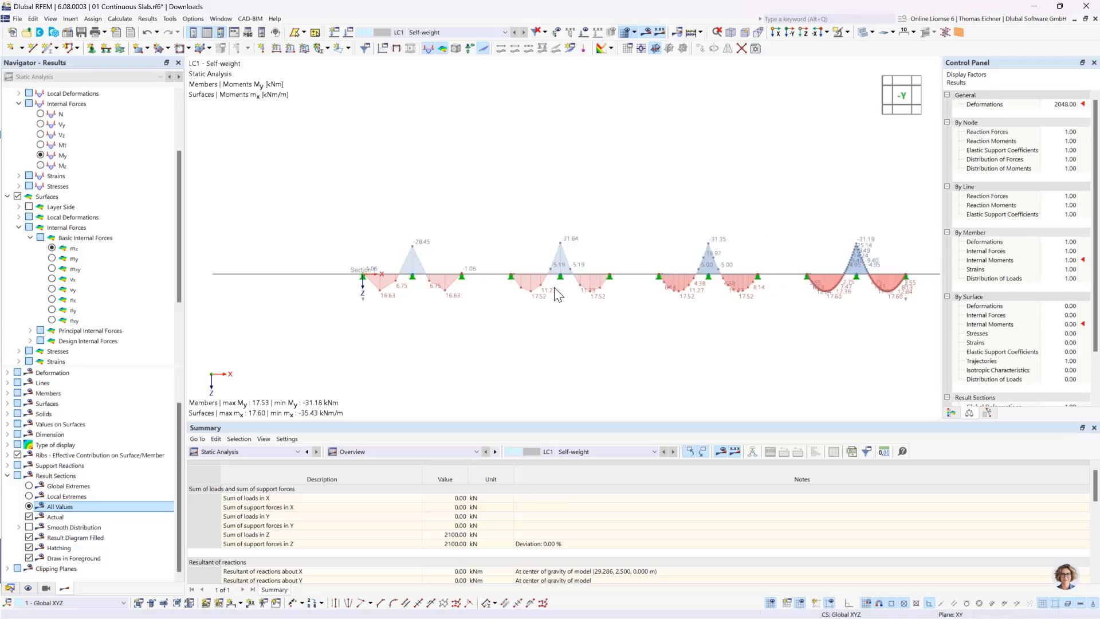
{"action": "middle_click_drag", "start_coordinate": [827, 218], "coordinate": [495, 221]}
{"action": "scroll", "coordinate": [535, 255], "scroll_direction": "up", "scroll_amount": 1}
{"action": "scroll", "coordinate": [535, 255], "scroll_direction": "up", "scroll_amount": 4}
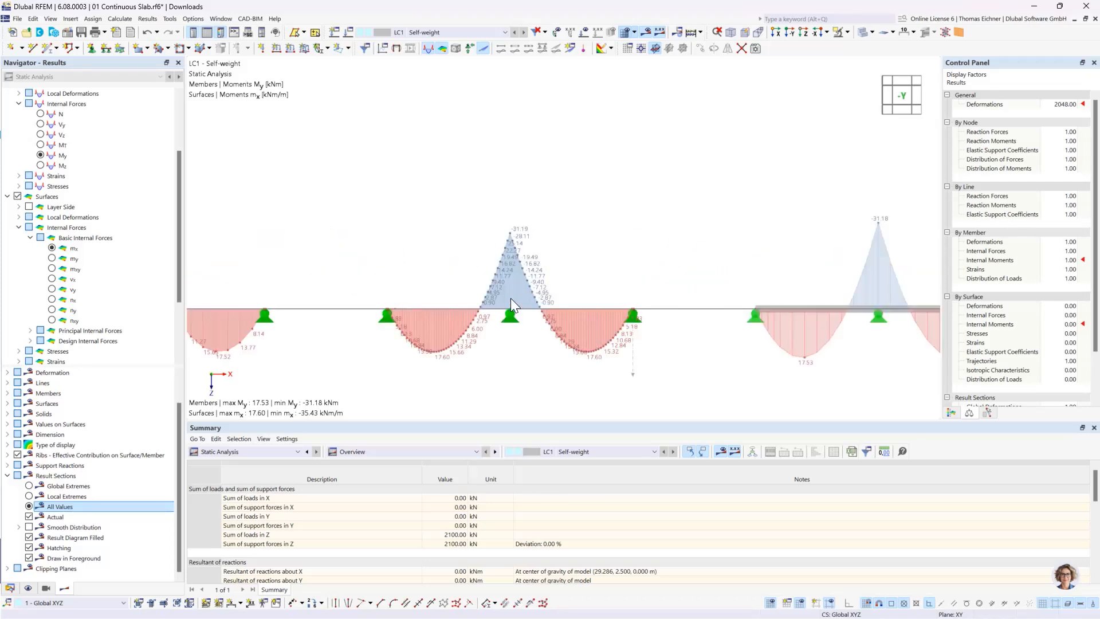
{"action": "scroll", "coordinate": [510, 298], "scroll_direction": "up", "scroll_amount": 2}
{"action": "middle_click_drag", "start_coordinate": [392, 258], "coordinate": [388, 233]}
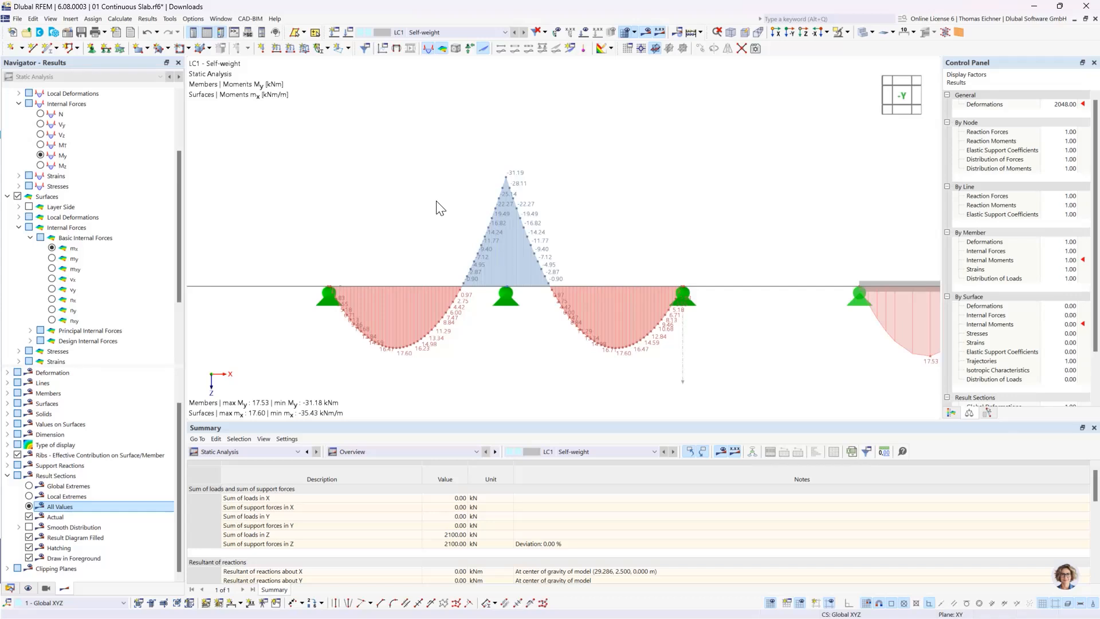
Compare the fully labelled mx diagrams of all four slabs and the beam side by side.
{"action": "scroll", "coordinate": [388, 292], "scroll_direction": "down", "scroll_amount": 4}
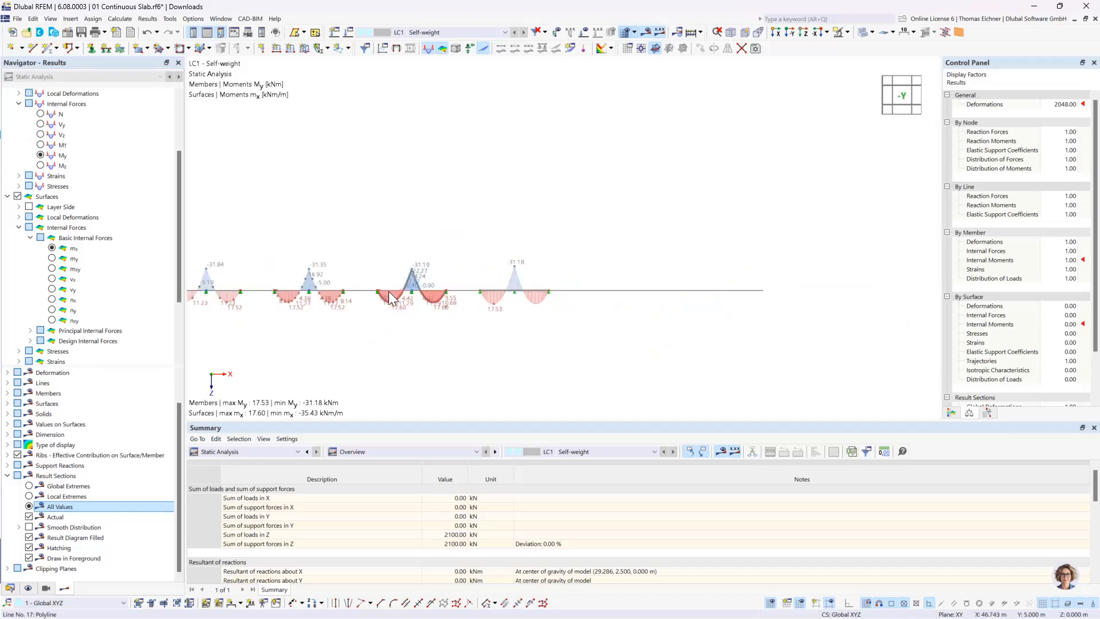
{"action": "scroll", "coordinate": [388, 291], "scroll_direction": "up", "scroll_amount": 1}
{"action": "middle_click_drag", "start_coordinate": [371, 277], "coordinate": [524, 298]}
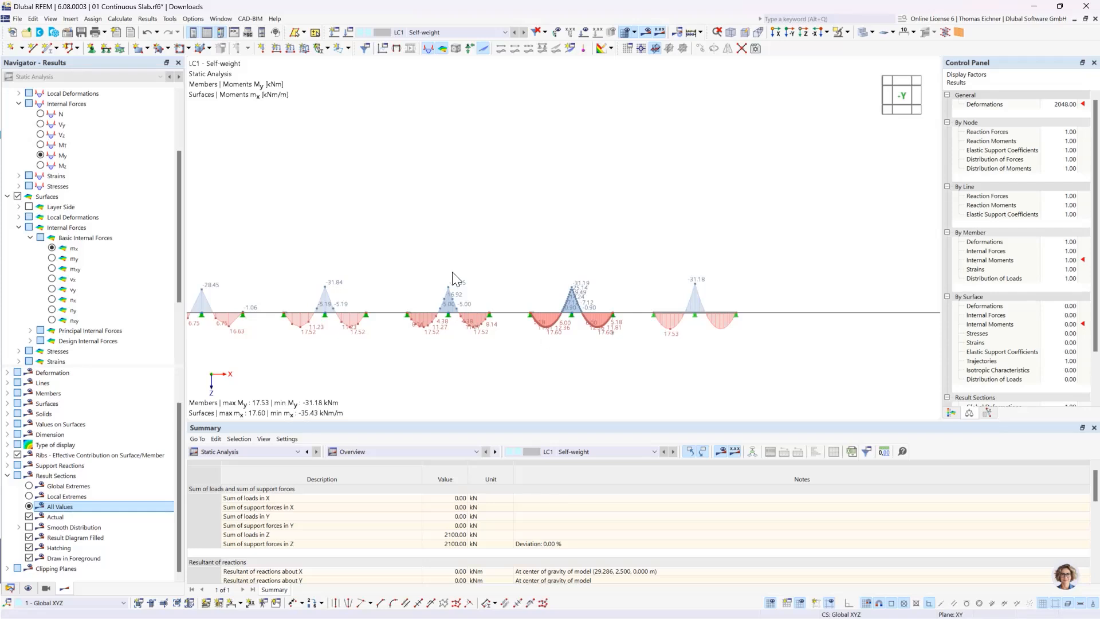
{"action": "middle_click_drag", "start_coordinate": [449, 244], "coordinate": [523, 246]}
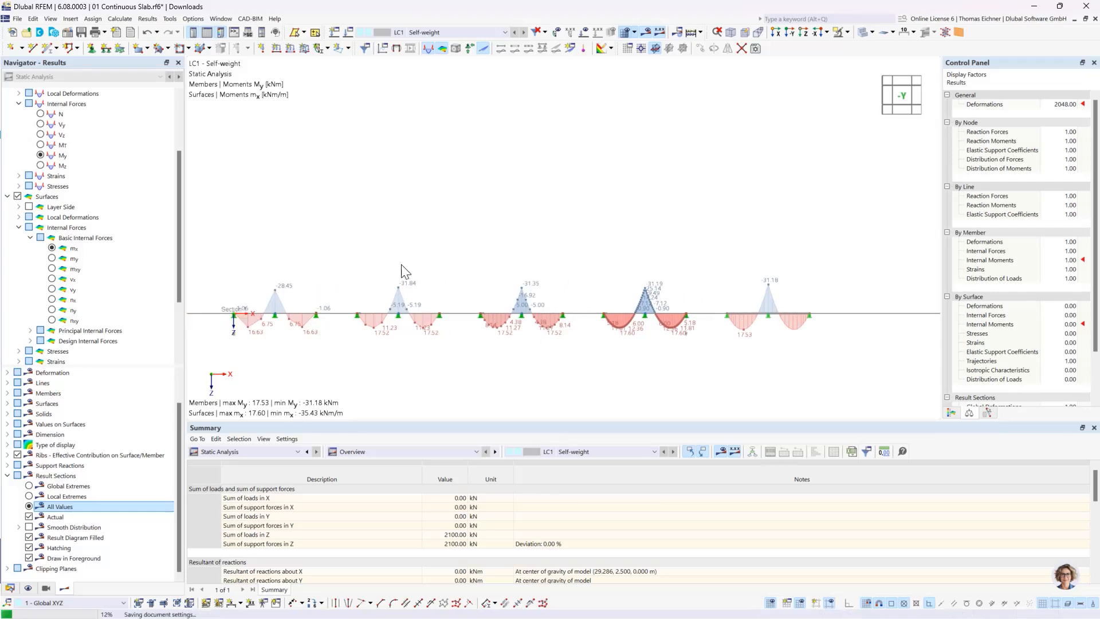
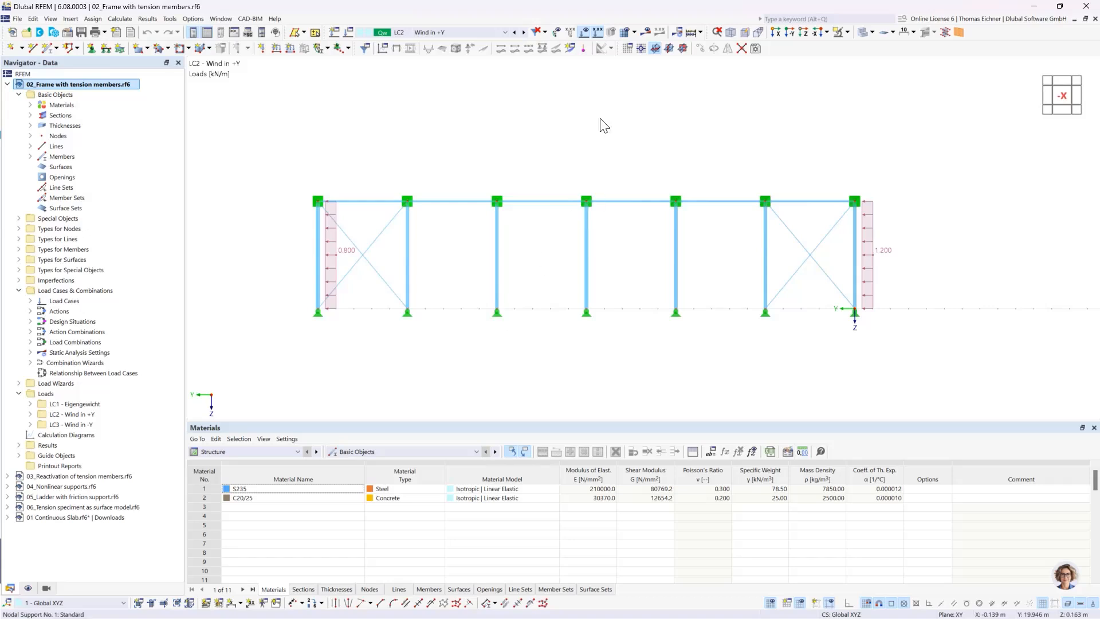
Delete the crossed diagonal bracing members in the first and last bays of the frame.
{"action": "left_click", "coordinate": [334, 253]}
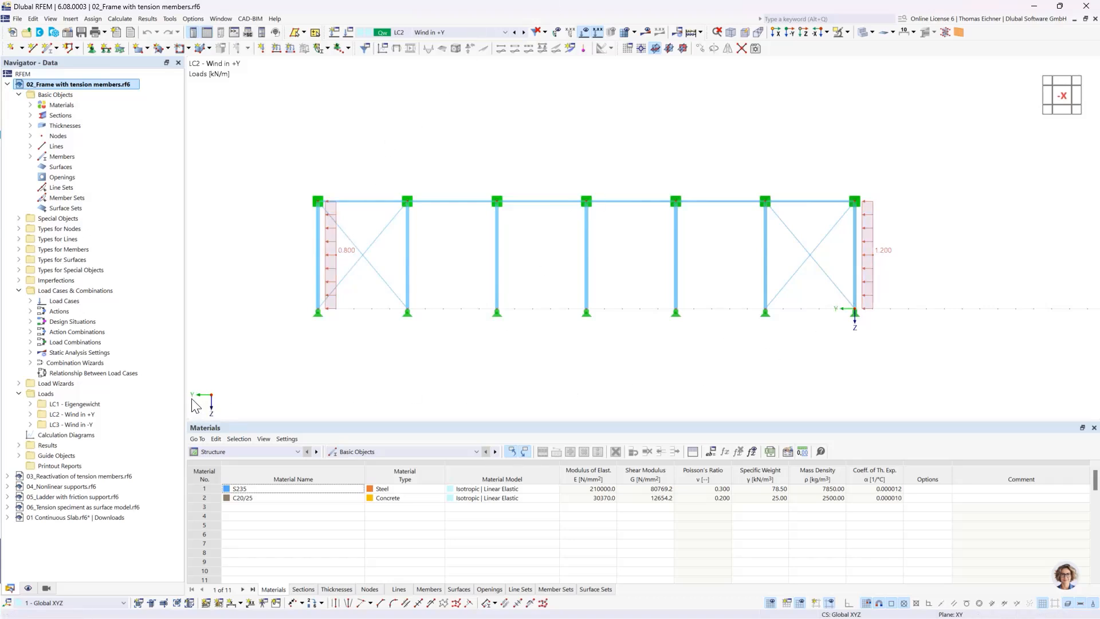
{"action": "left_click_drag", "start_coordinate": [387, 308], "coordinate": [362, 236]}
{"action": "key", "text": "Delete"}
{"action": "left_click_drag", "start_coordinate": [827, 291], "coordinate": [789, 246]}
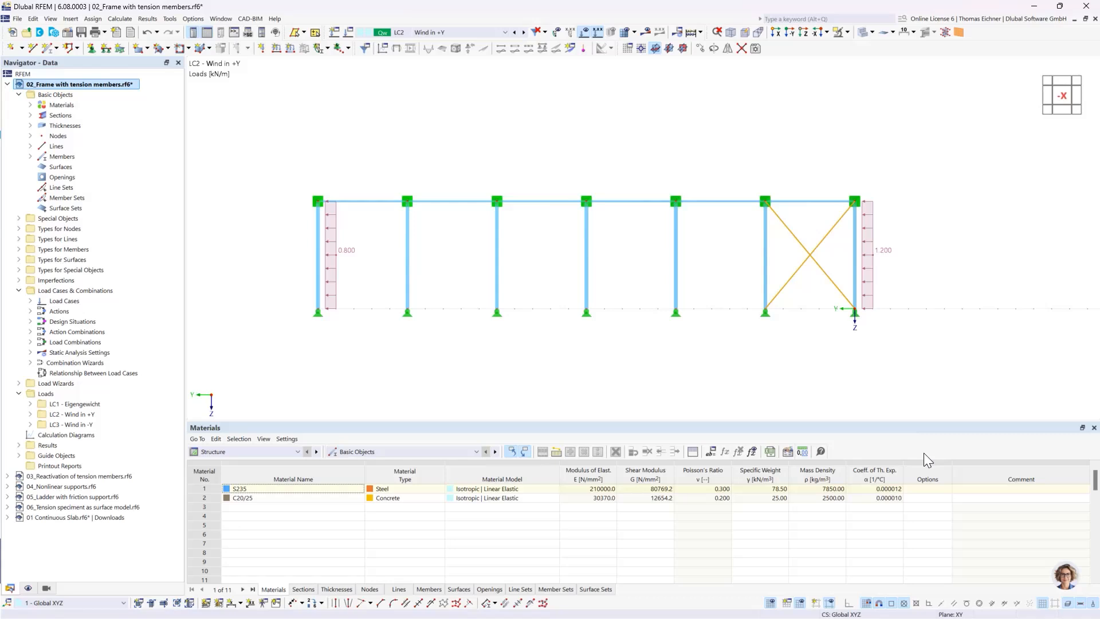
{"action": "key", "text": "Delete"}
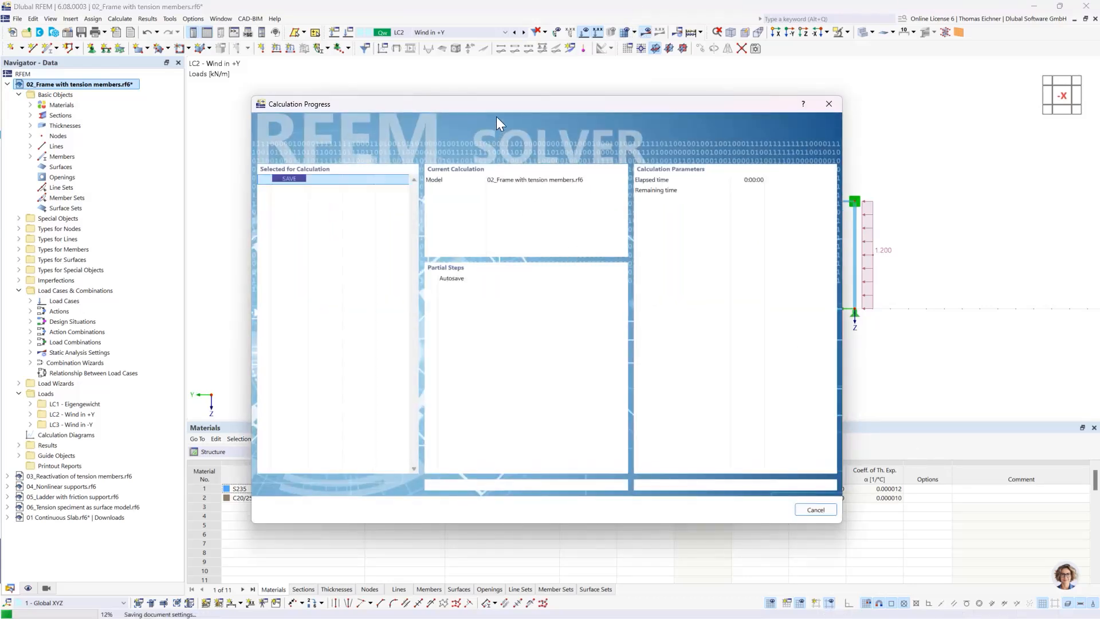
Run the LC2 calculation without bracing and examine the description in the calculation errors and warnings table.
{"action": "left_click_drag", "start_coordinate": [505, 103], "coordinate": [537, 302]}
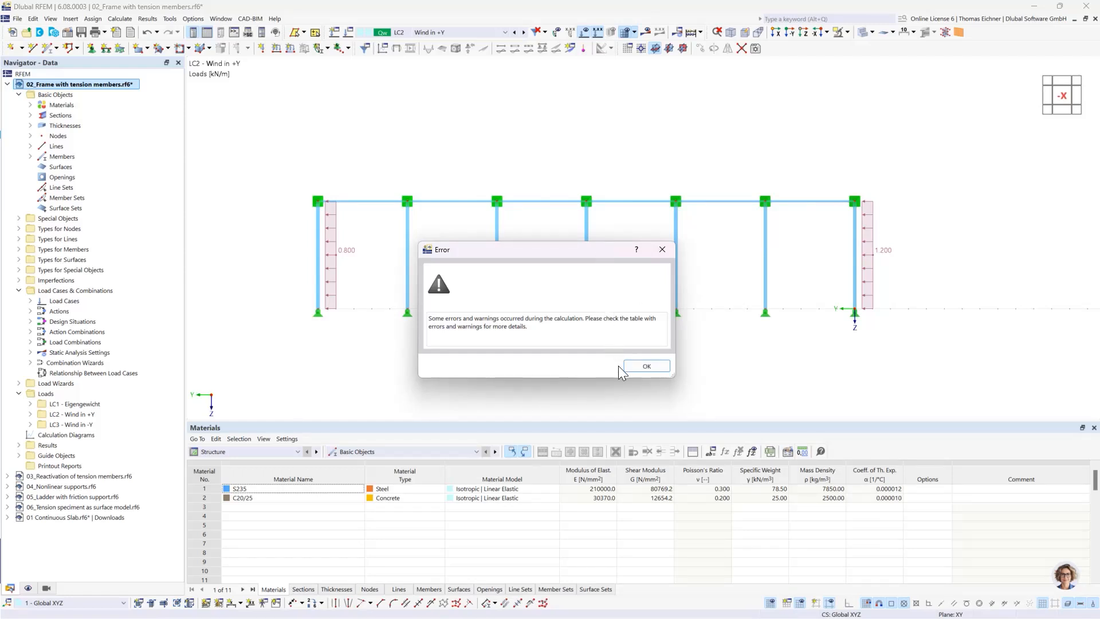
{"action": "left_click", "coordinate": [639, 379]}
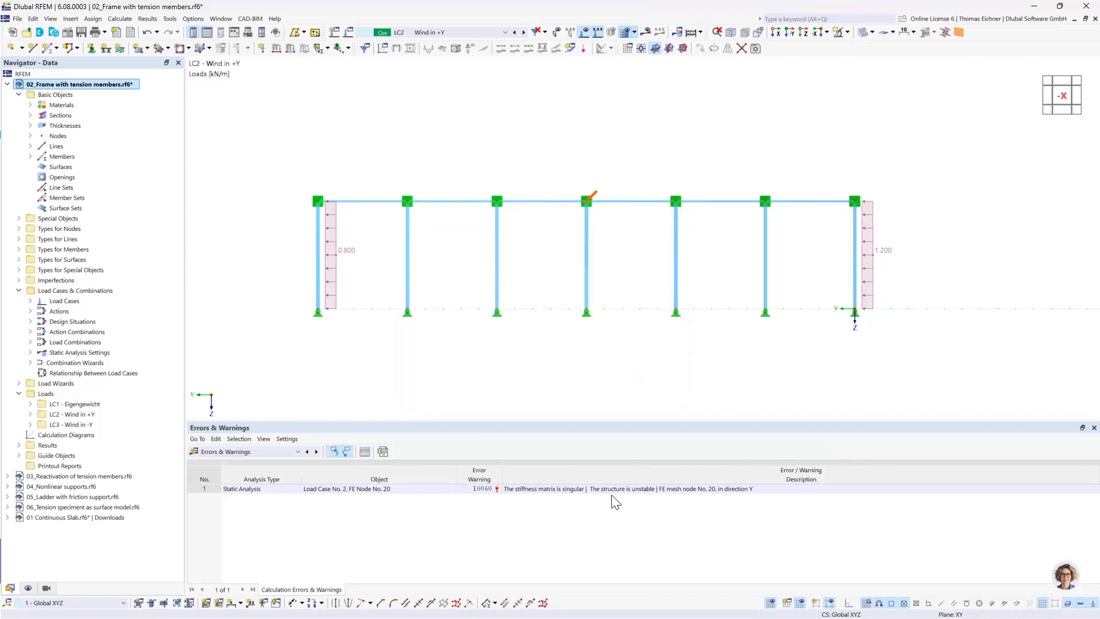
{"action": "left_click", "coordinate": [547, 487]}
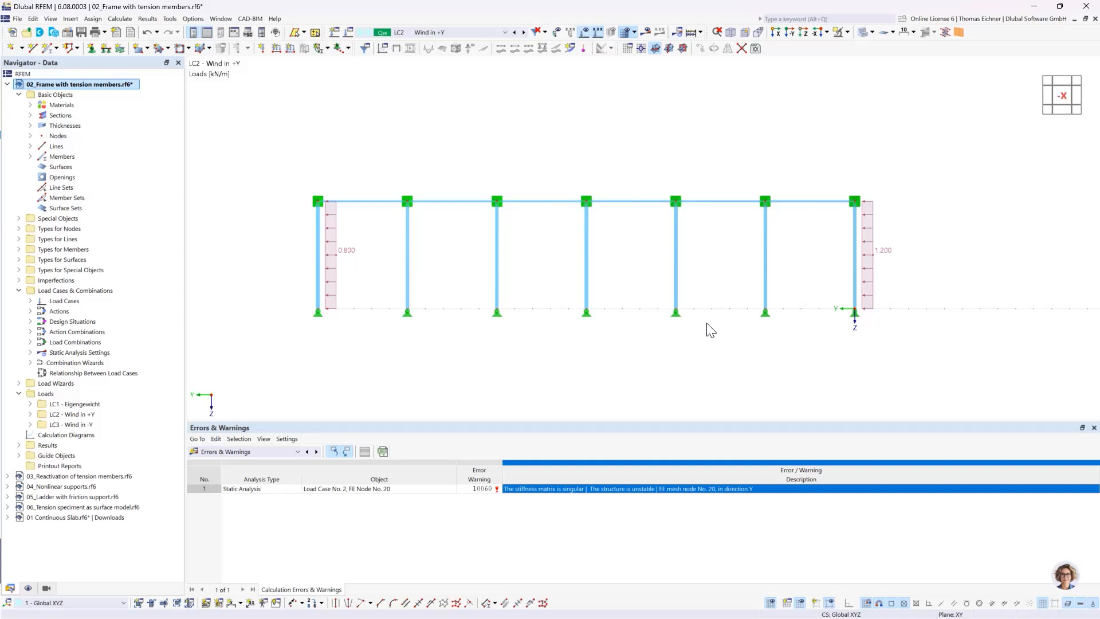
Undo the deletion of both pairs of diagonal bracing members.
{"action": "left_click", "coordinate": [146, 33]}
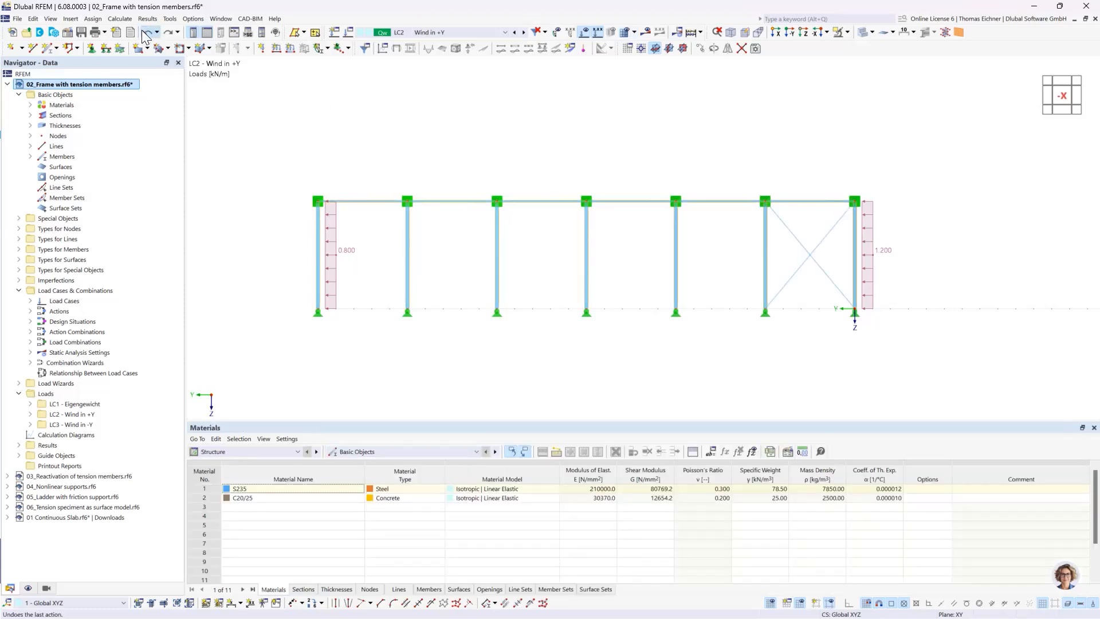
{"action": "left_click", "coordinate": [144, 33]}
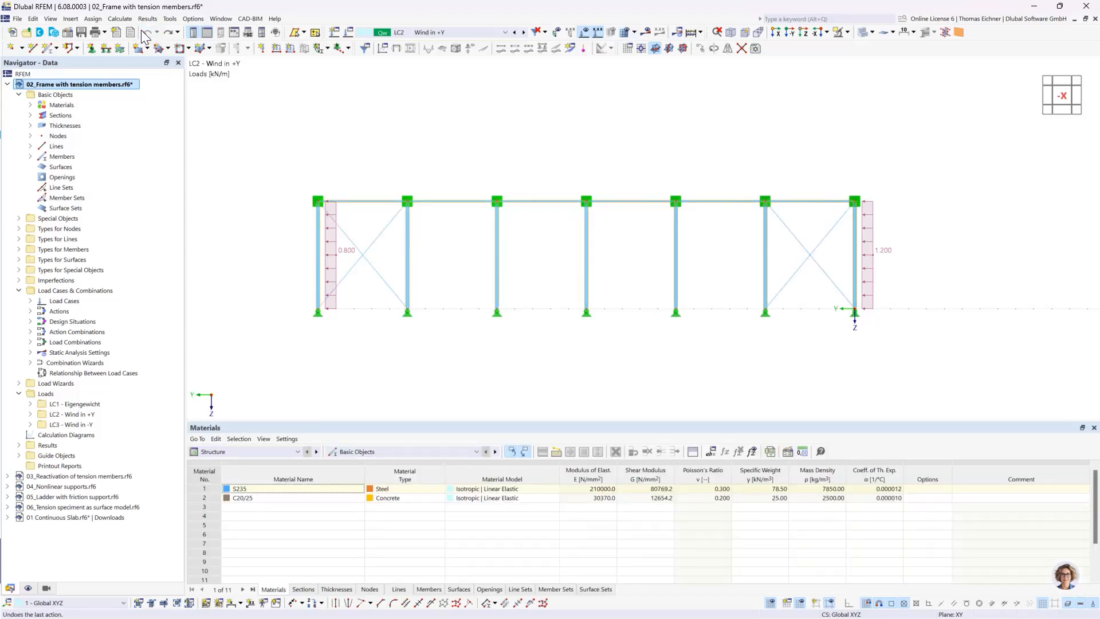
Inspect the Failure if compression nonlinearity and its force-displacement diagram assigned to diagonal truss member 15.
{"action": "double_click", "coordinate": [375, 250]}
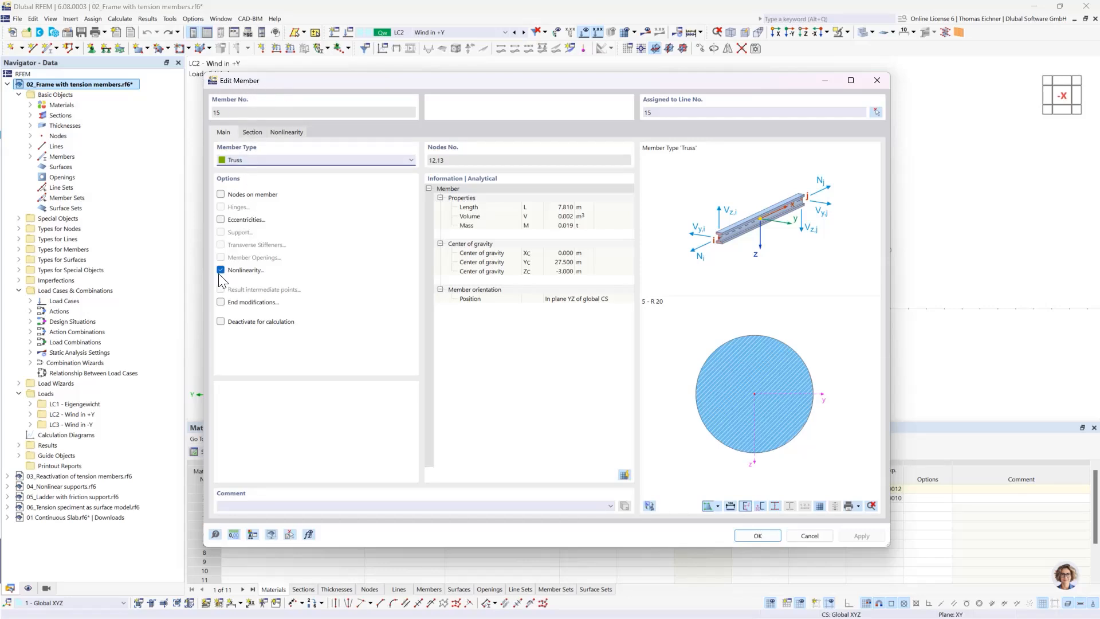
{"action": "left_click", "coordinate": [284, 134]}
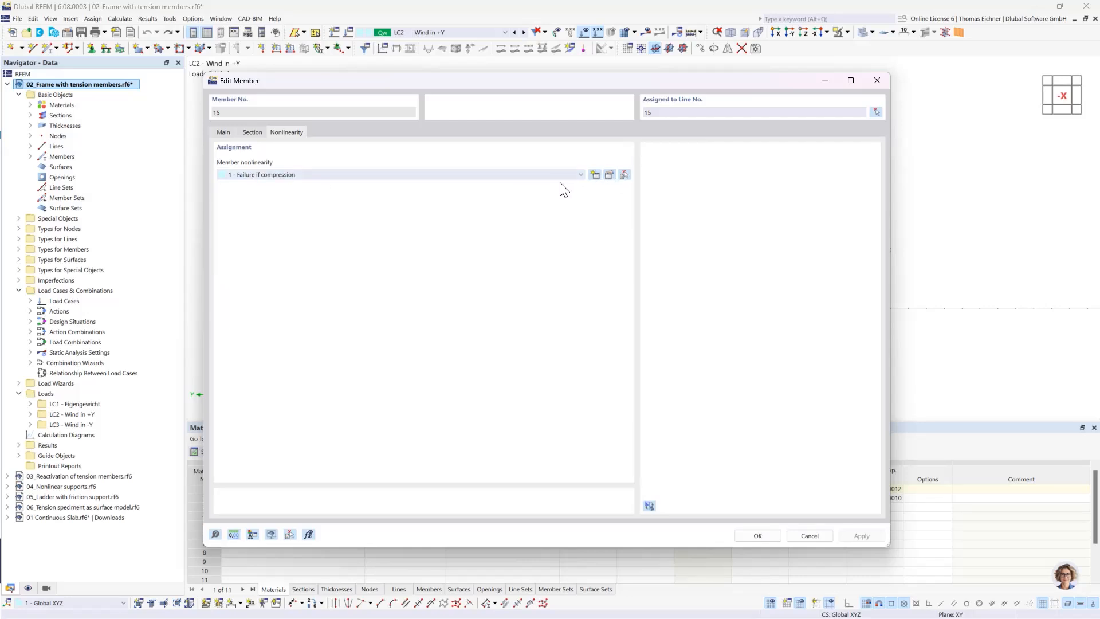
{"action": "left_click", "coordinate": [609, 175]}
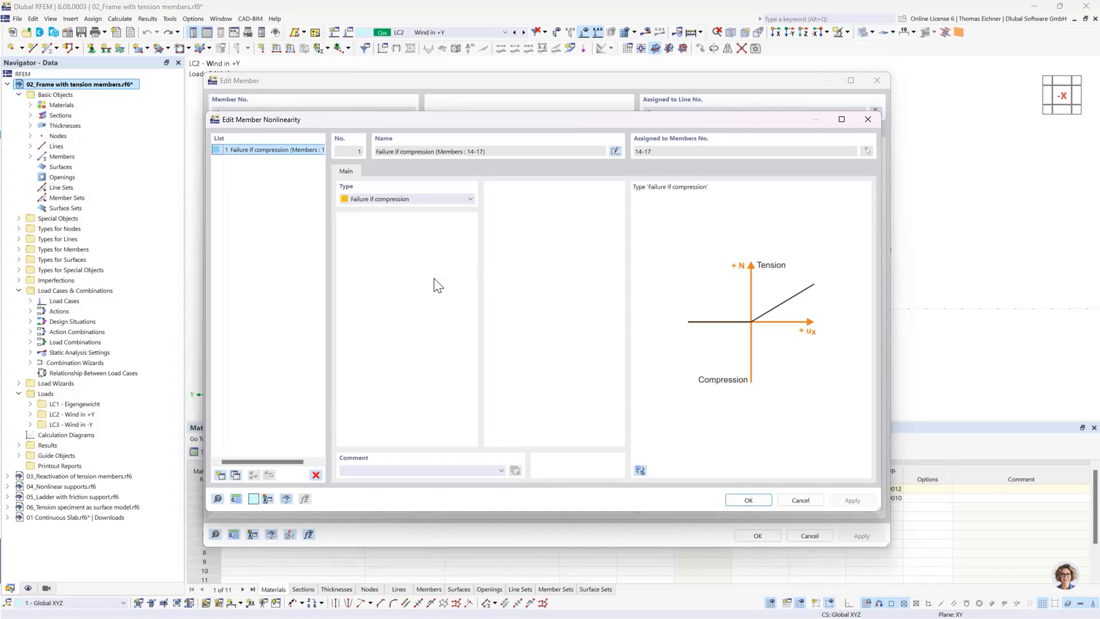
{"action": "left_click_drag", "start_coordinate": [417, 121], "coordinate": [430, 120]}
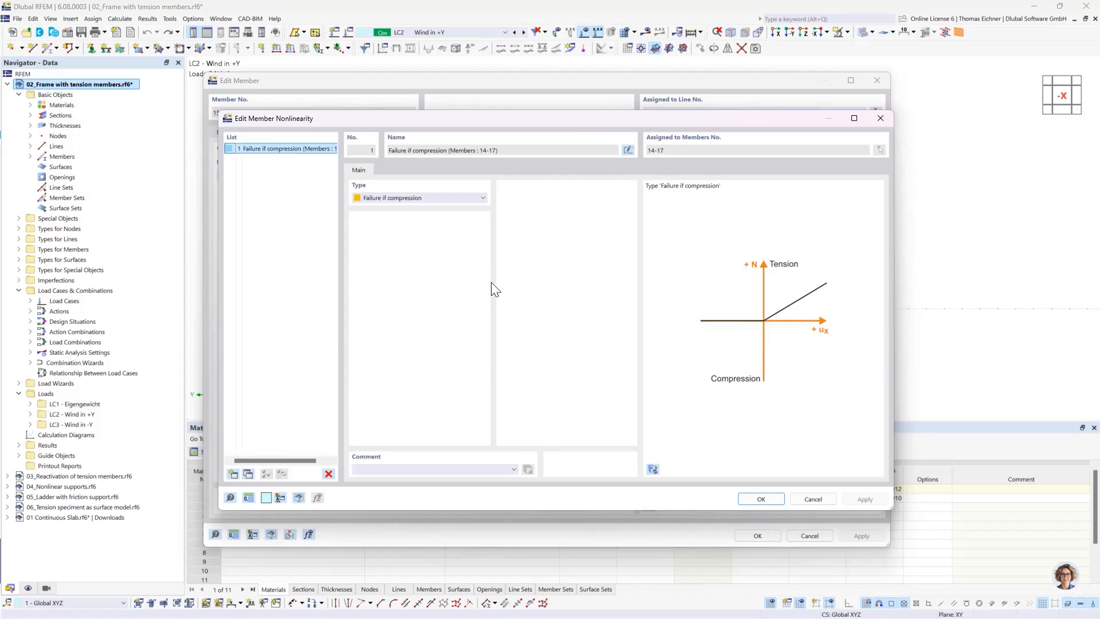
Preview the Yielding nonlinearity type for the diagonals, set it back to Failure if compression, and confirm.
{"action": "left_click", "coordinate": [447, 201]}
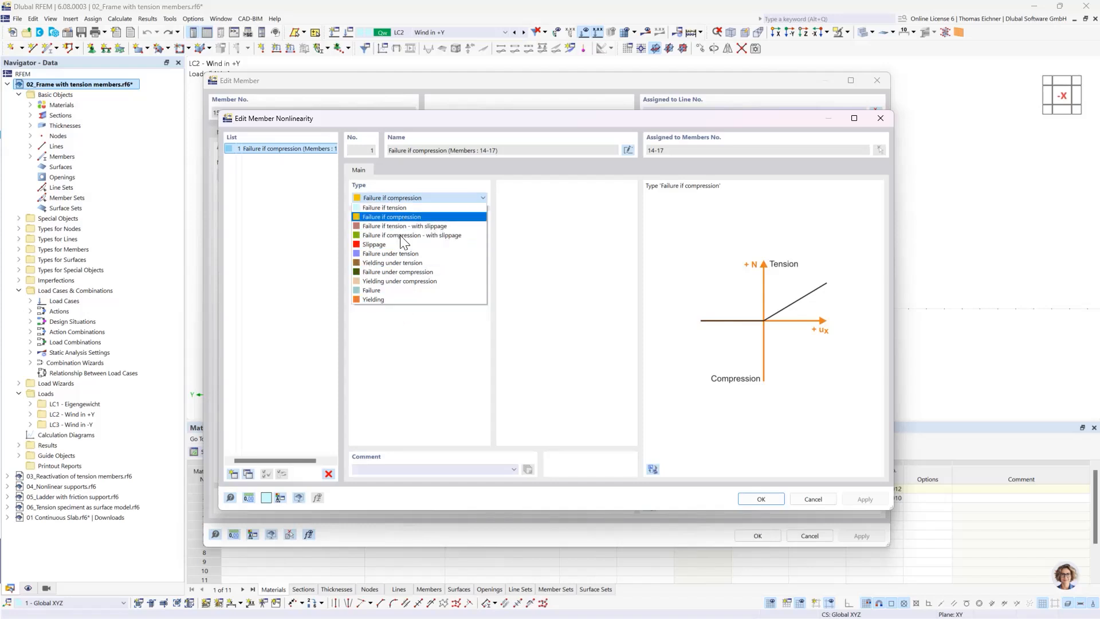
{"action": "left_click", "coordinate": [387, 299]}
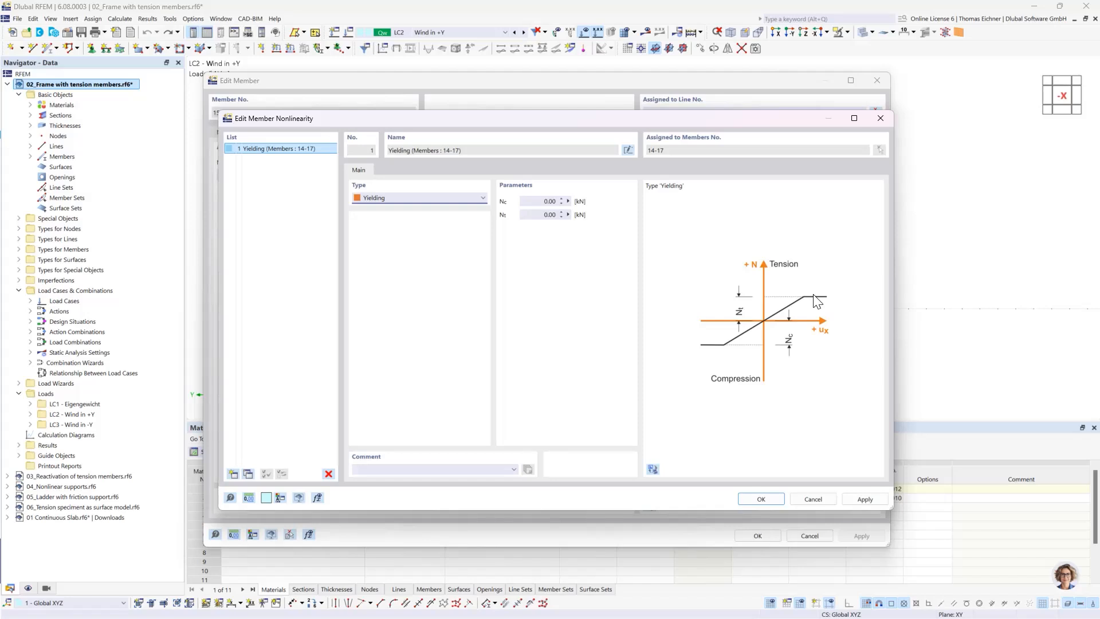
{"action": "left_click", "coordinate": [439, 198]}
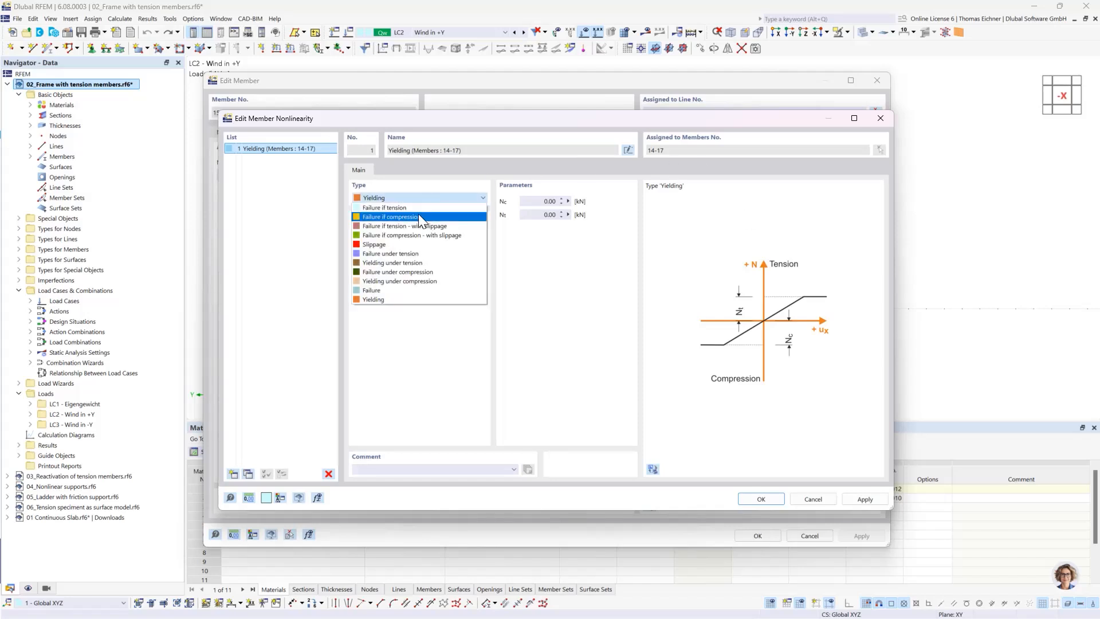
{"action": "left_click", "coordinate": [420, 217]}
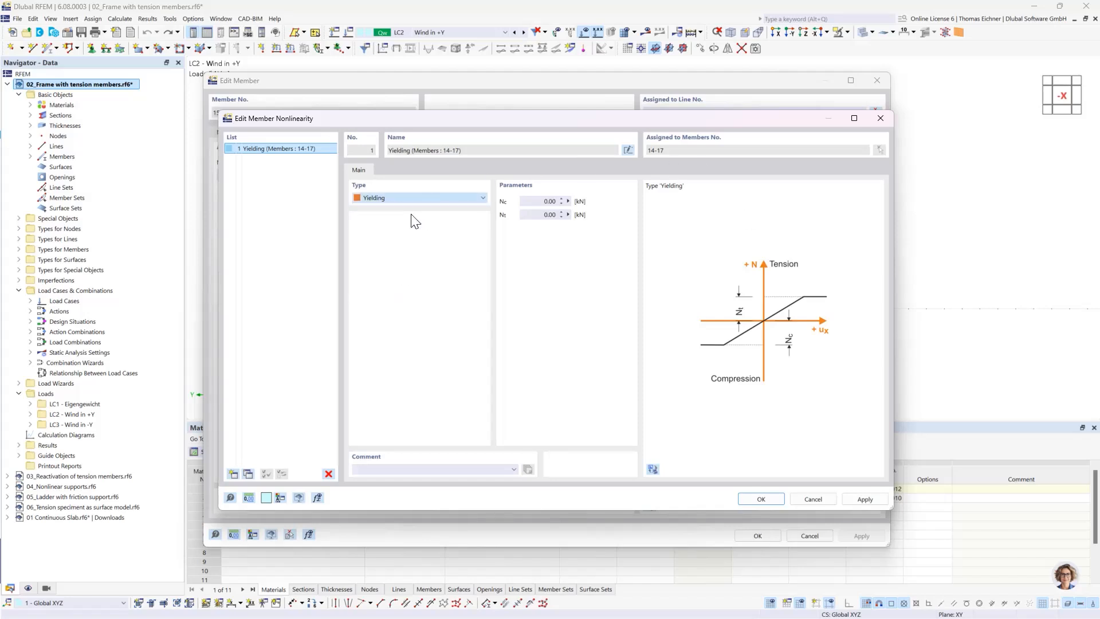
{"action": "left_click", "coordinate": [761, 499]}
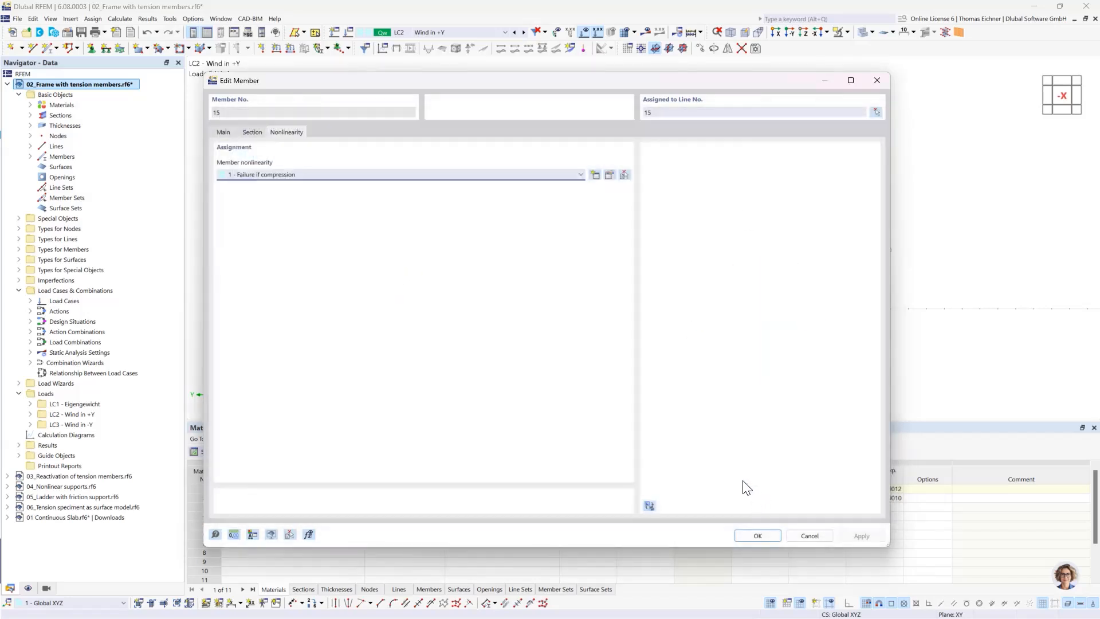
Review the available member types for member 15, keep it as Truss, and finish editing the member.
{"action": "left_click", "coordinate": [223, 132]}
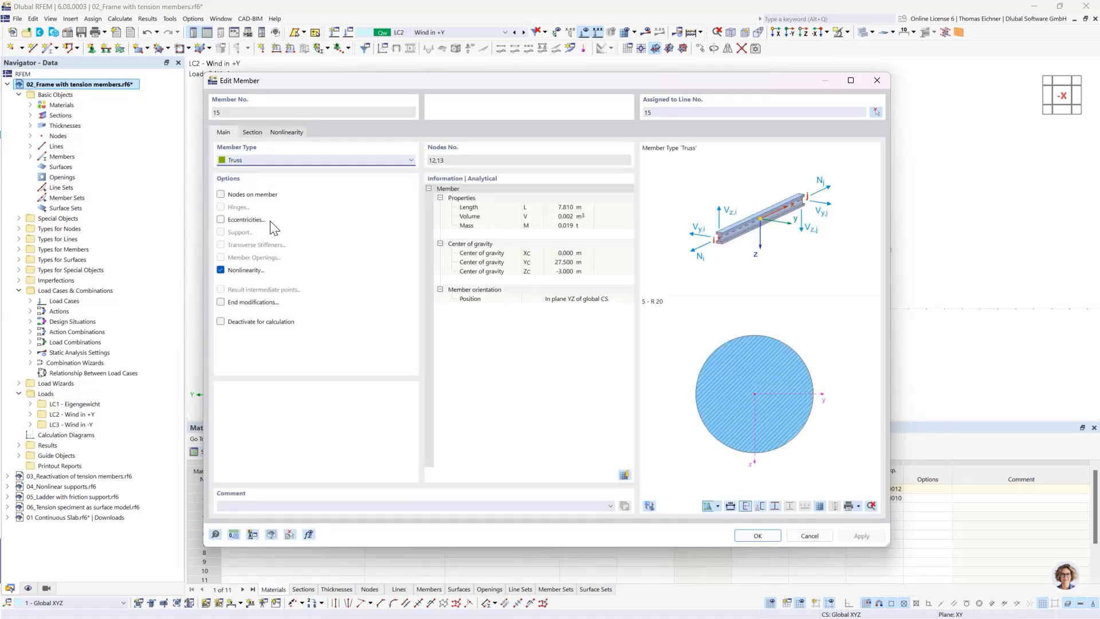
{"action": "left_click", "coordinate": [326, 161]}
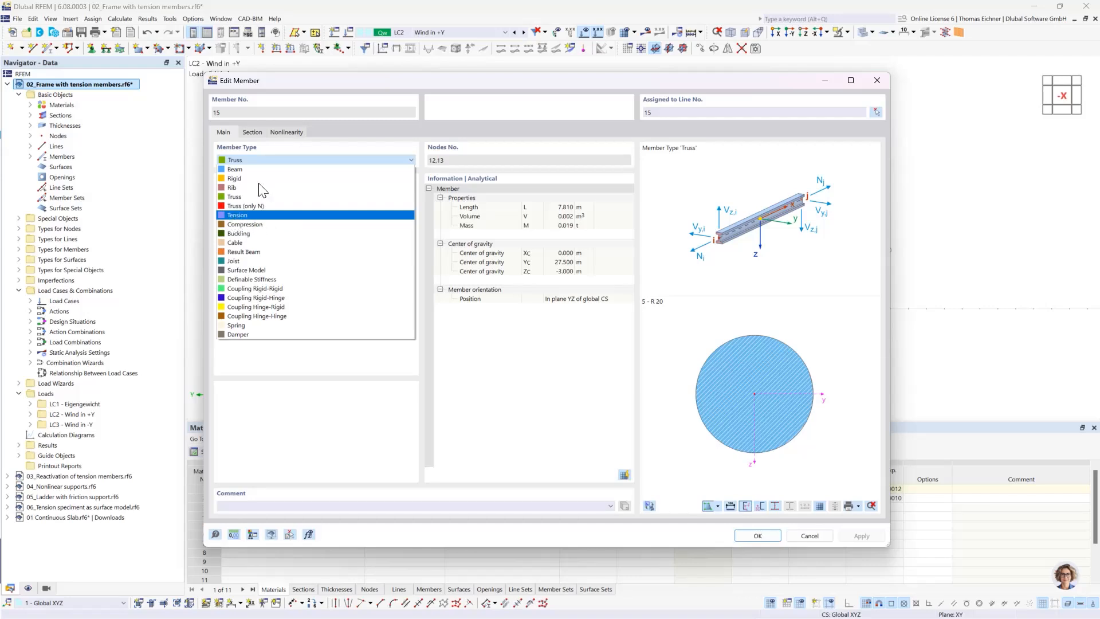
{"action": "left_click", "coordinate": [262, 160]}
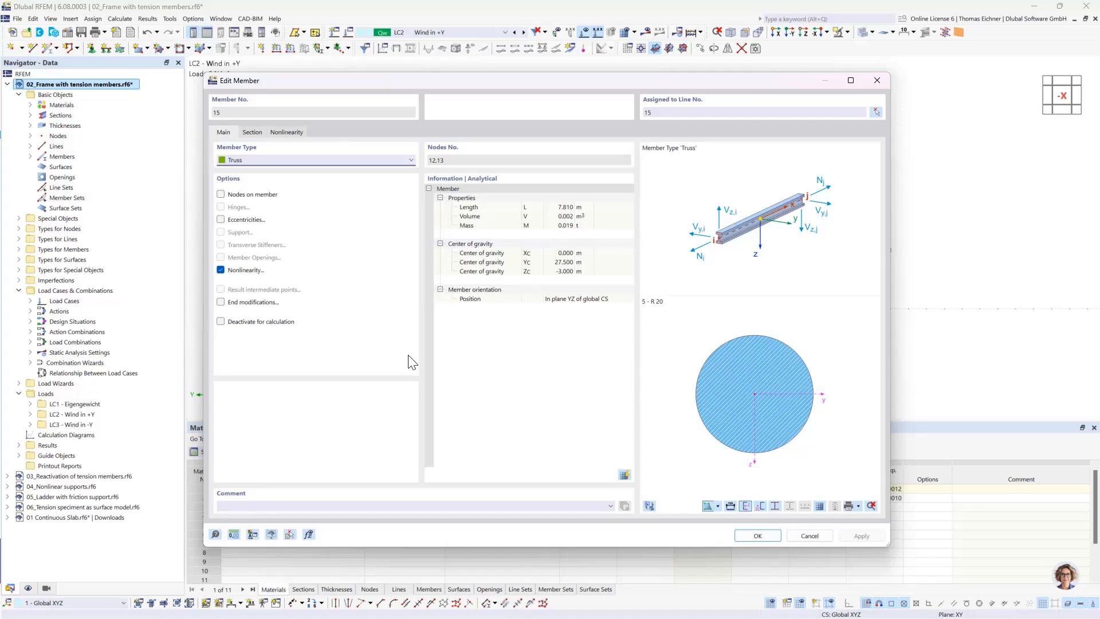
{"action": "key", "text": "Return"}
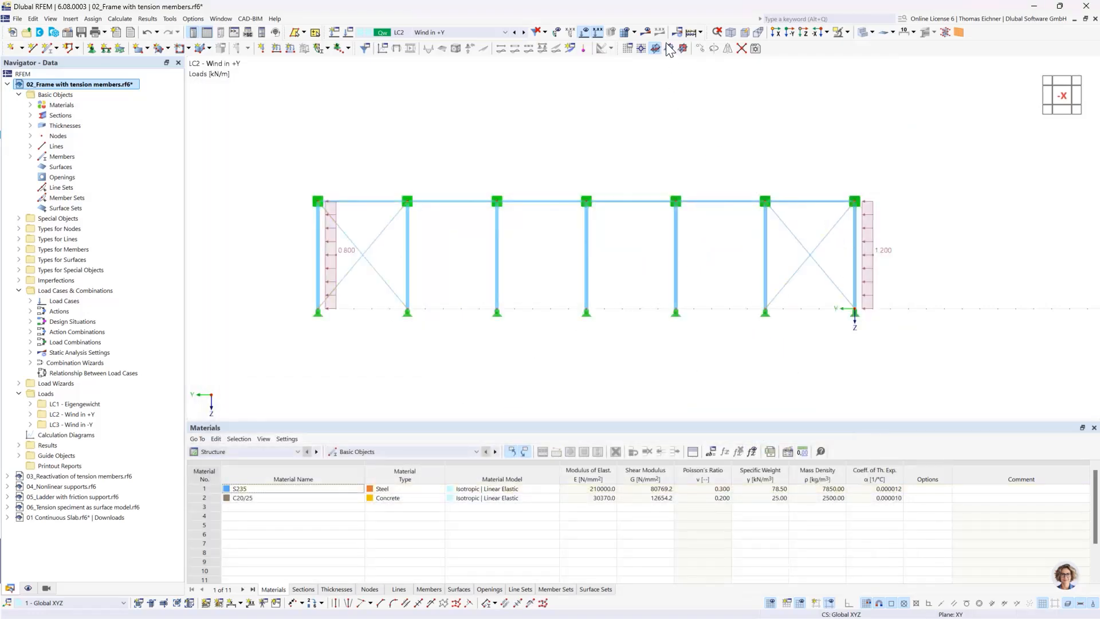
Show the LC2 results with the member axial forces N and the support reactions.
{"action": "left_click", "coordinate": [646, 33]}
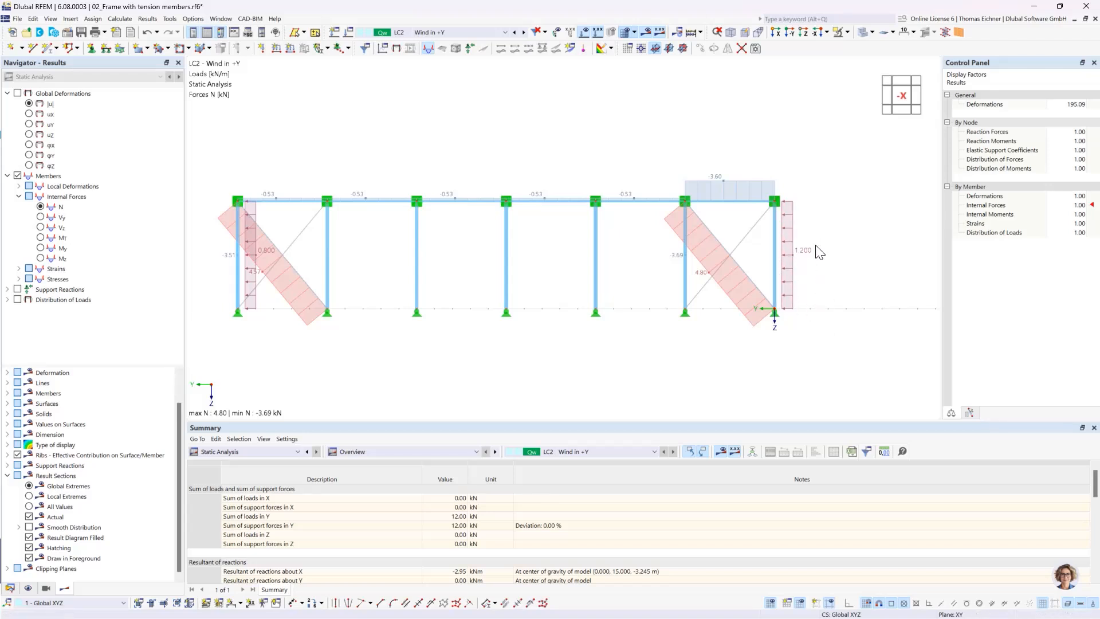
{"action": "scroll", "coordinate": [766, 206], "scroll_direction": "up", "scroll_amount": 1}
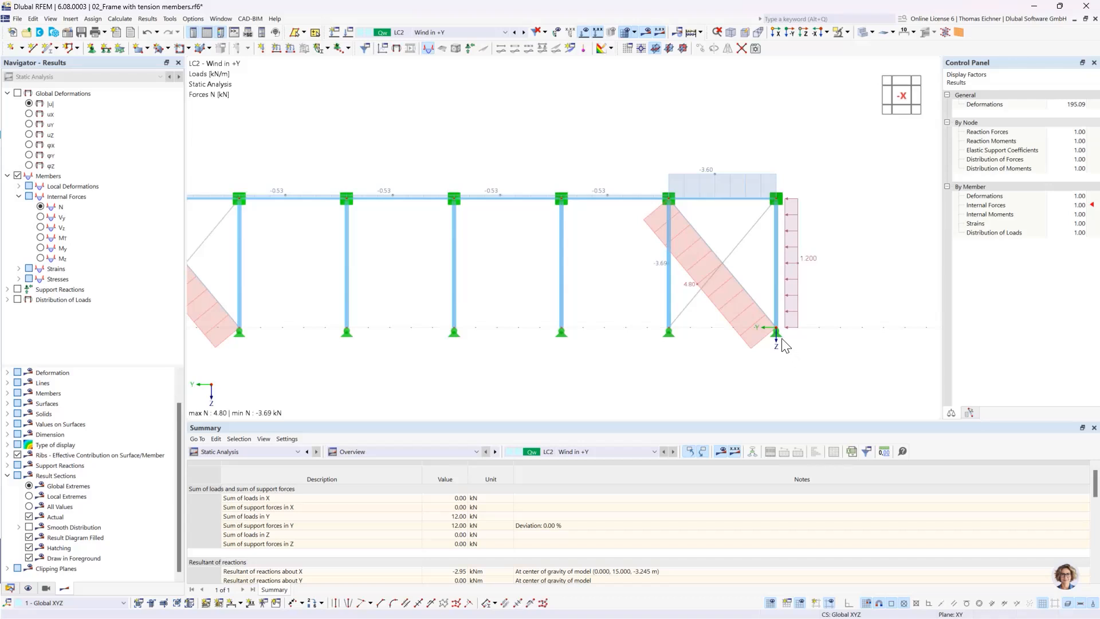
{"action": "left_click", "coordinate": [18, 290]}
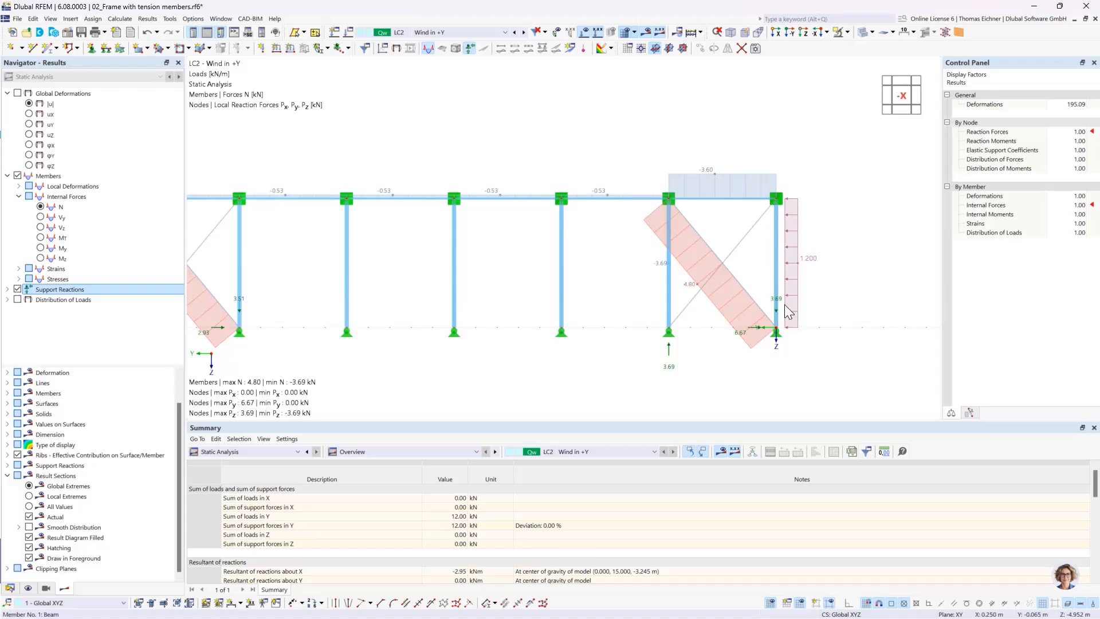
Examine the axial forces and support reactions in the braced end bay beside the 1.200 kN/m wind load.
{"action": "left_click", "coordinate": [773, 204]}
{"action": "left_click", "coordinate": [670, 201]}
{"action": "scroll", "coordinate": [748, 273], "scroll_direction": "up", "scroll_amount": 2}
{"action": "scroll", "coordinate": [737, 274], "scroll_direction": "up", "scroll_amount": 1}
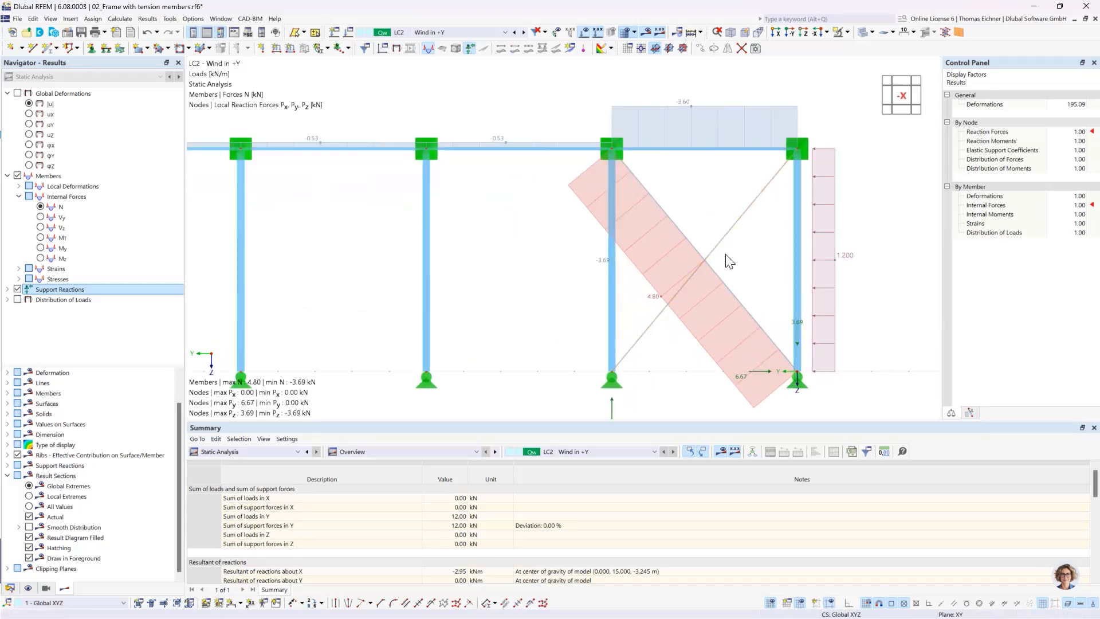
{"action": "scroll", "coordinate": [710, 250], "scroll_direction": "down", "scroll_amount": 1}
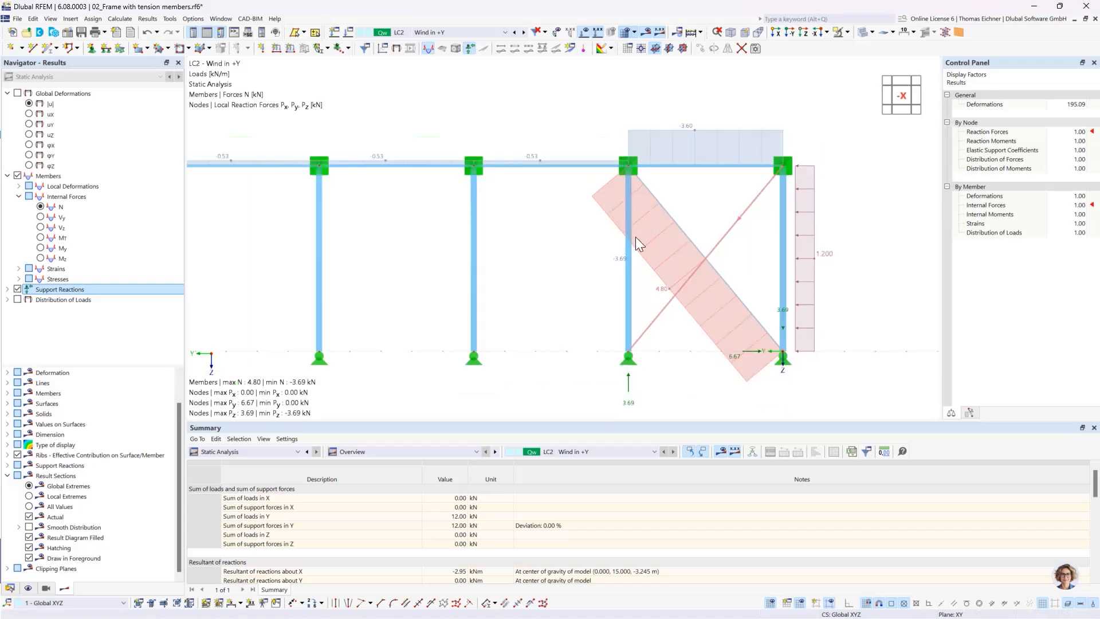
Display the global displacements |u| and enlarge the deformation display factor to 512.
{"action": "left_click", "coordinate": [28, 103]}
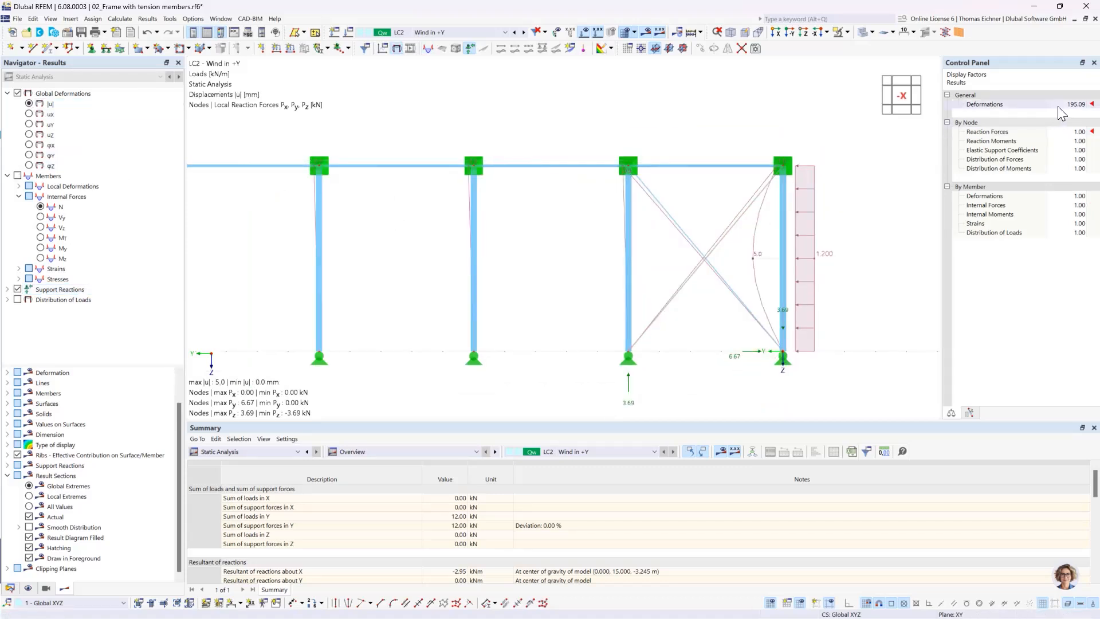
{"action": "left_click", "coordinate": [1072, 105]}
{"action": "left_click", "coordinate": [1081, 102]}
{"action": "left_click", "coordinate": [1081, 102]}
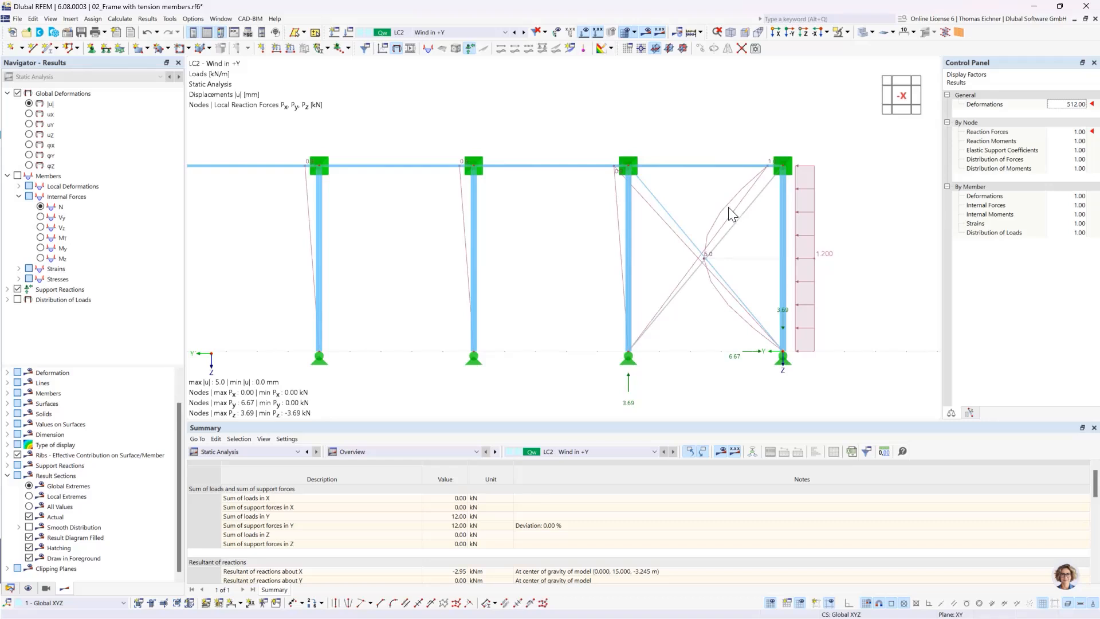
Reduce the deformation display factor to 128 and switch the results back to member axial forces N.
{"action": "left_click", "coordinate": [1082, 104]}
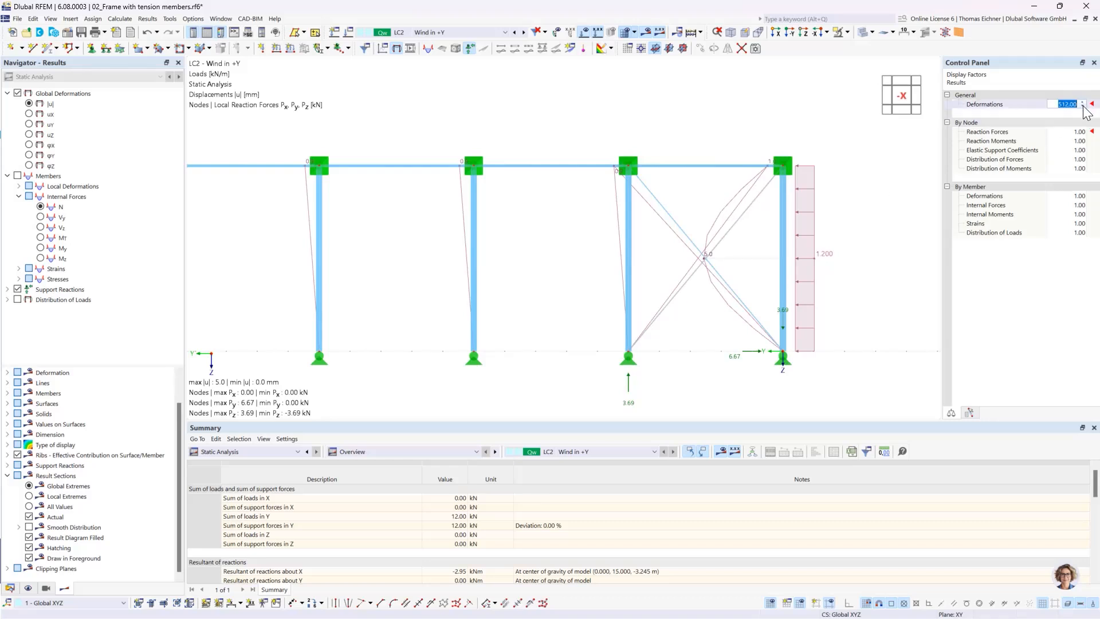
{"action": "left_click", "coordinate": [1082, 107]}
{"action": "left_click", "coordinate": [1082, 107]}
{"action": "left_click", "coordinate": [40, 207]}
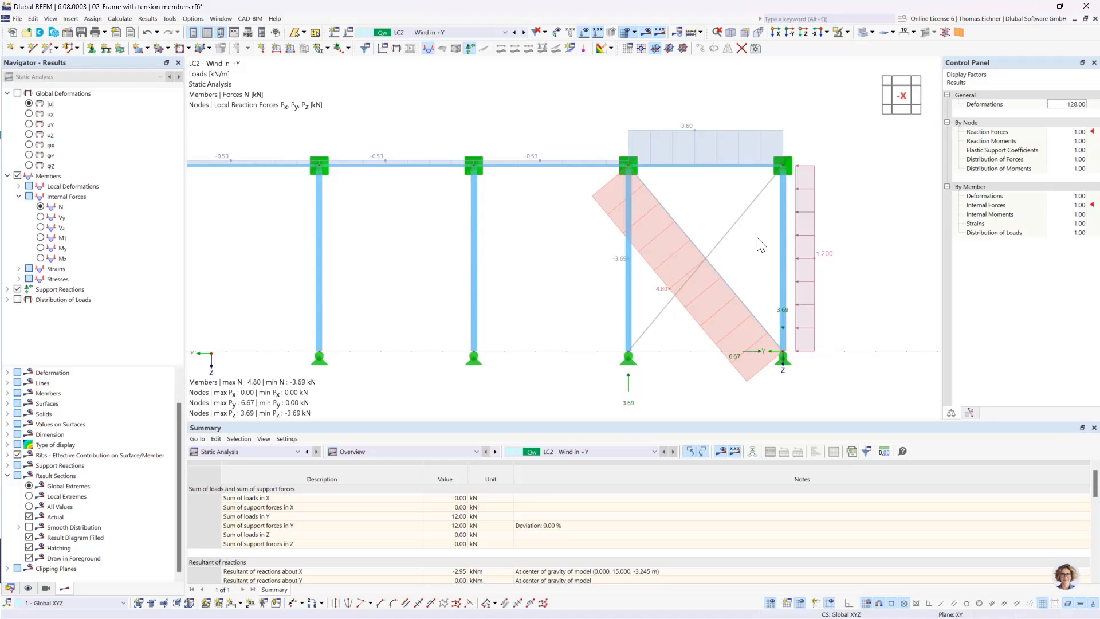
Hide the load display and inspect the axial force diagram on the diagonals of the end bay.
{"action": "scroll", "coordinate": [717, 276], "scroll_direction": "up", "scroll_amount": 5}
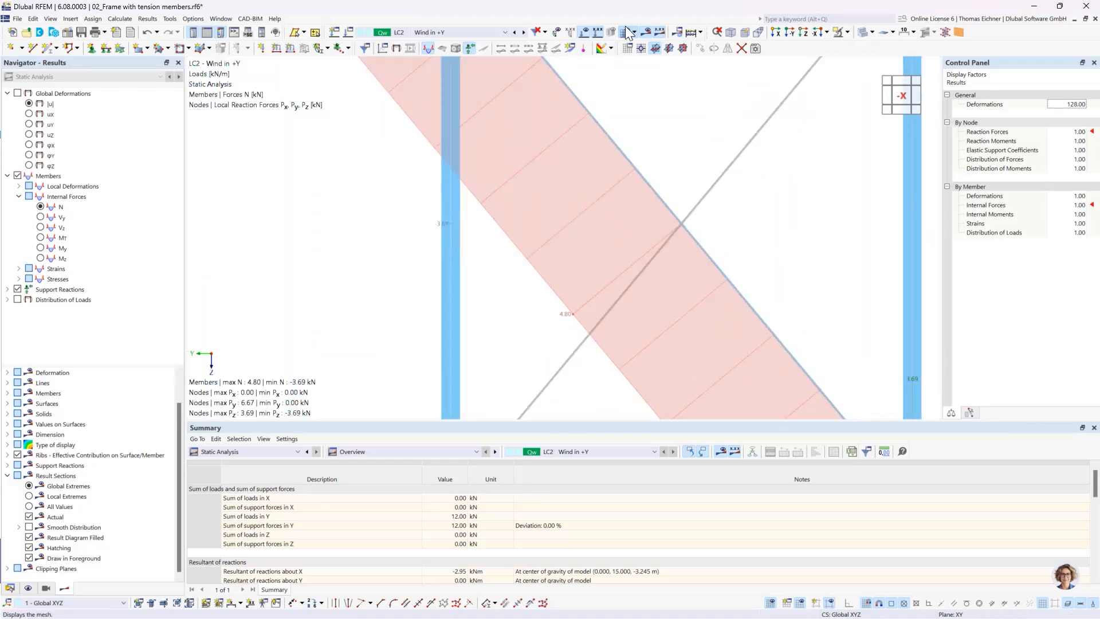
{"action": "left_click", "coordinate": [585, 34]}
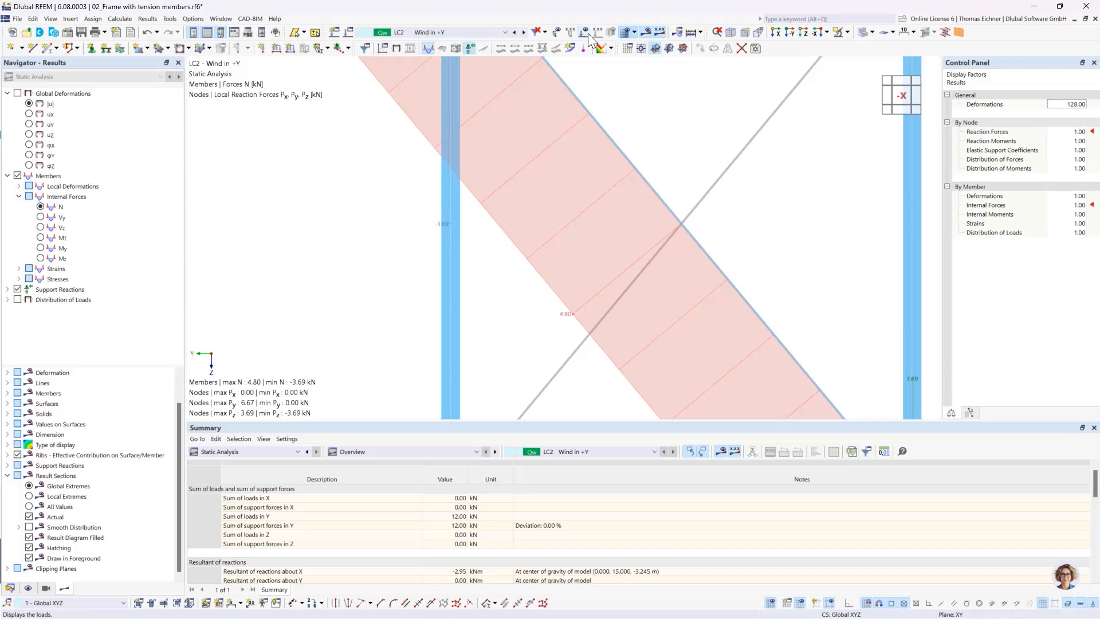
{"action": "left_click", "coordinate": [645, 35]}
{"action": "left_click", "coordinate": [645, 34]}
{"action": "scroll", "coordinate": [704, 199], "scroll_direction": "down", "scroll_amount": 5}
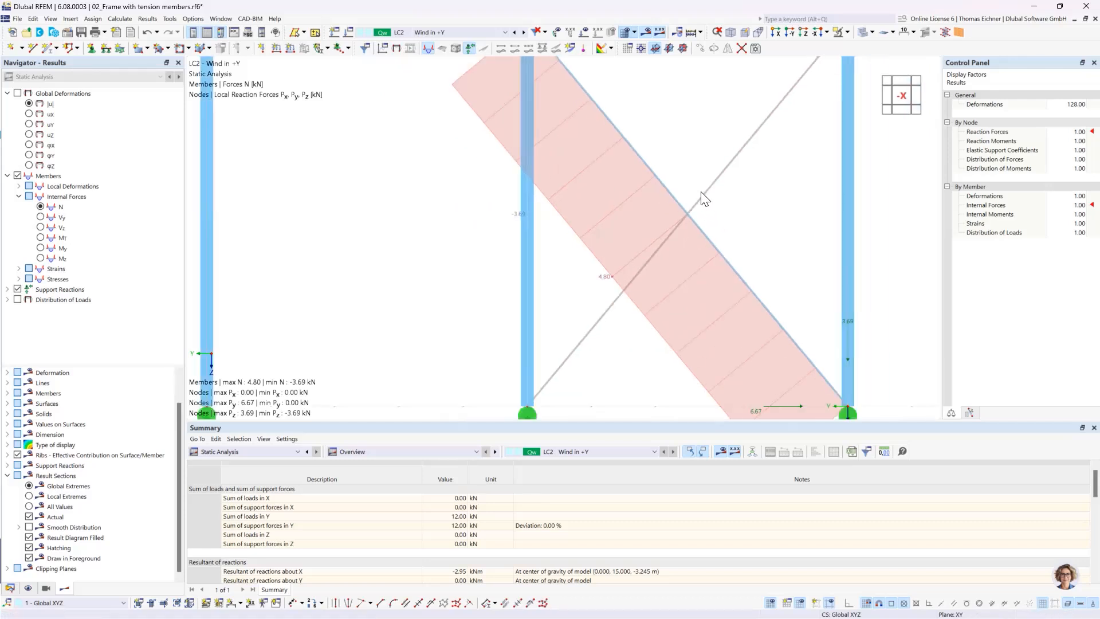
Examine the diagonal axial forces and support reactions in the braced bay at the frame's opposite end.
{"action": "scroll", "coordinate": [700, 191], "scroll_direction": "down", "scroll_amount": 5}
{"action": "middle_click_drag", "start_coordinate": [523, 204], "coordinate": [653, 225]}
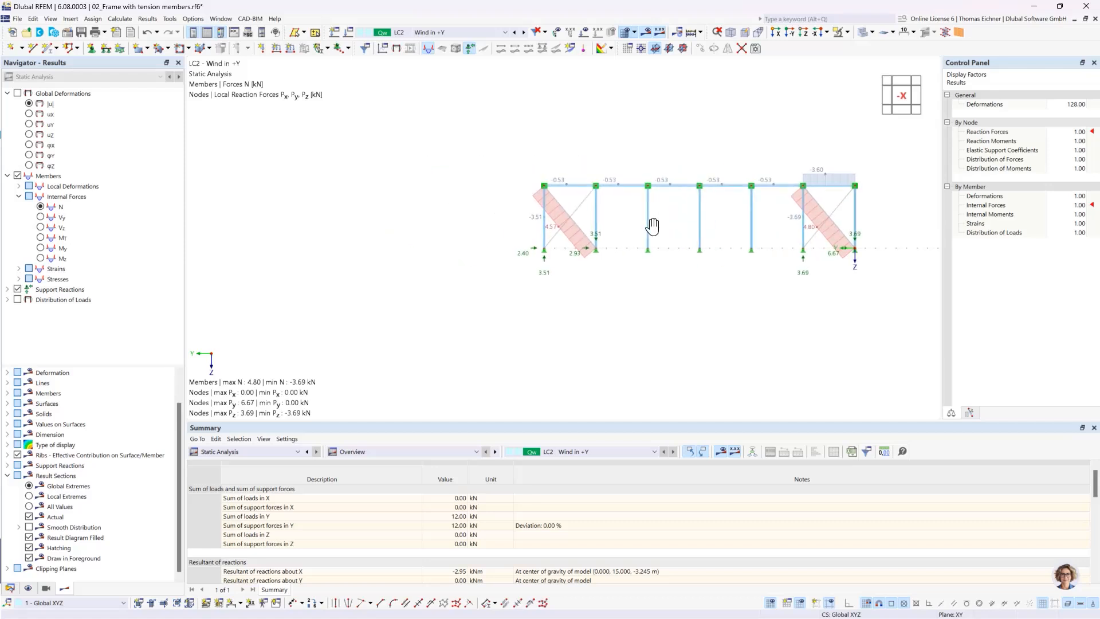
{"action": "scroll", "coordinate": [578, 229], "scroll_direction": "up", "scroll_amount": 6}
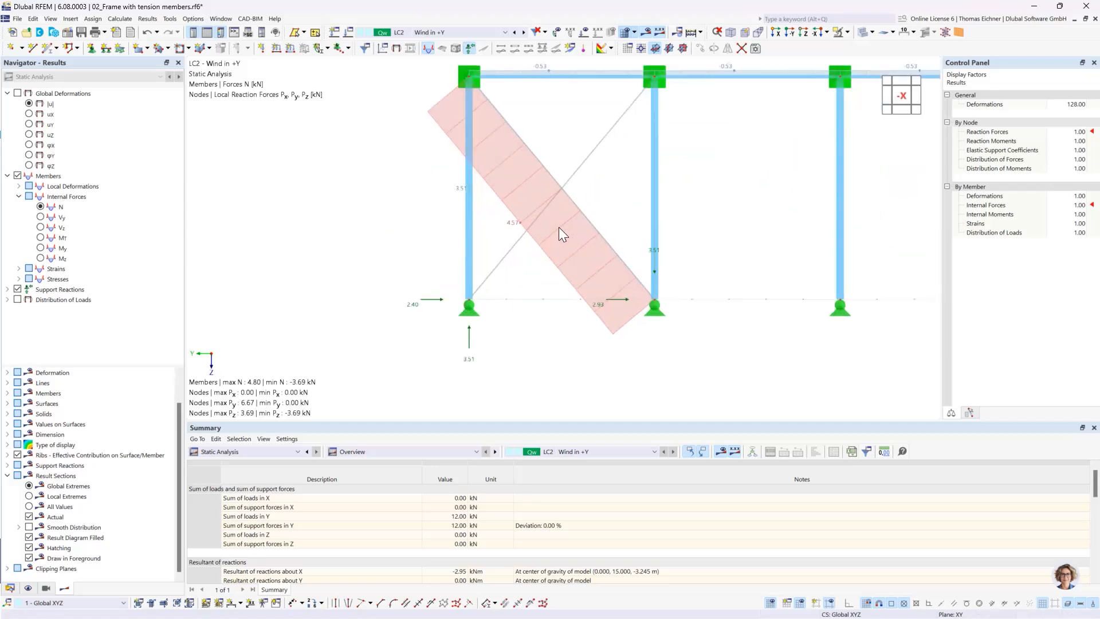
{"action": "middle_click_drag", "start_coordinate": [735, 218], "coordinate": [733, 245]}
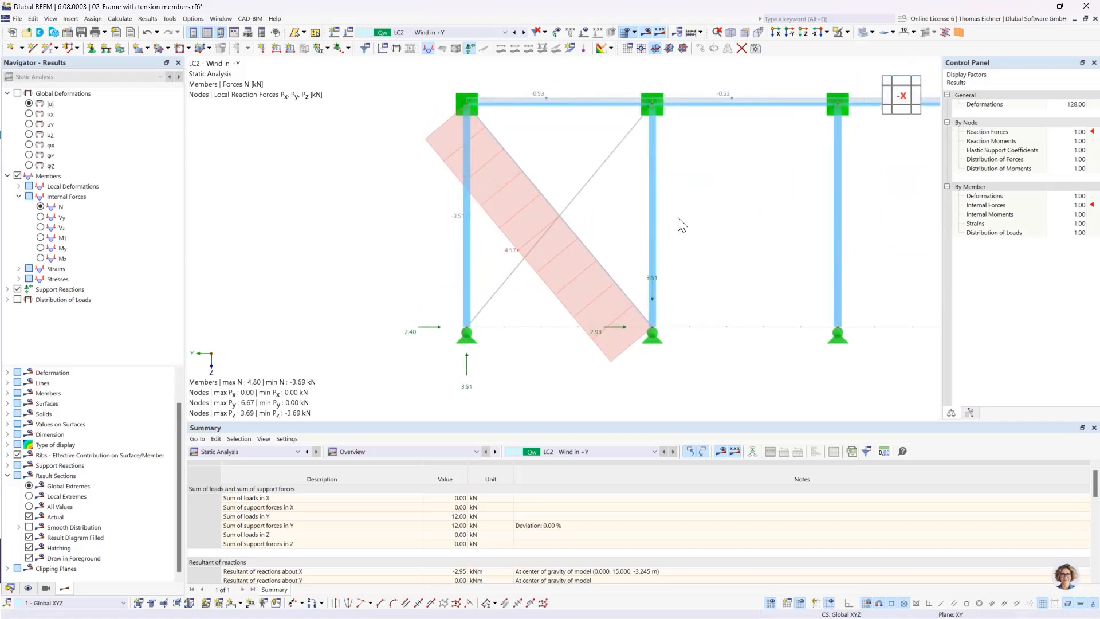
{"action": "left_click", "coordinate": [574, 195]}
{"action": "scroll", "coordinate": [715, 276], "scroll_direction": "down", "scroll_amount": 5}
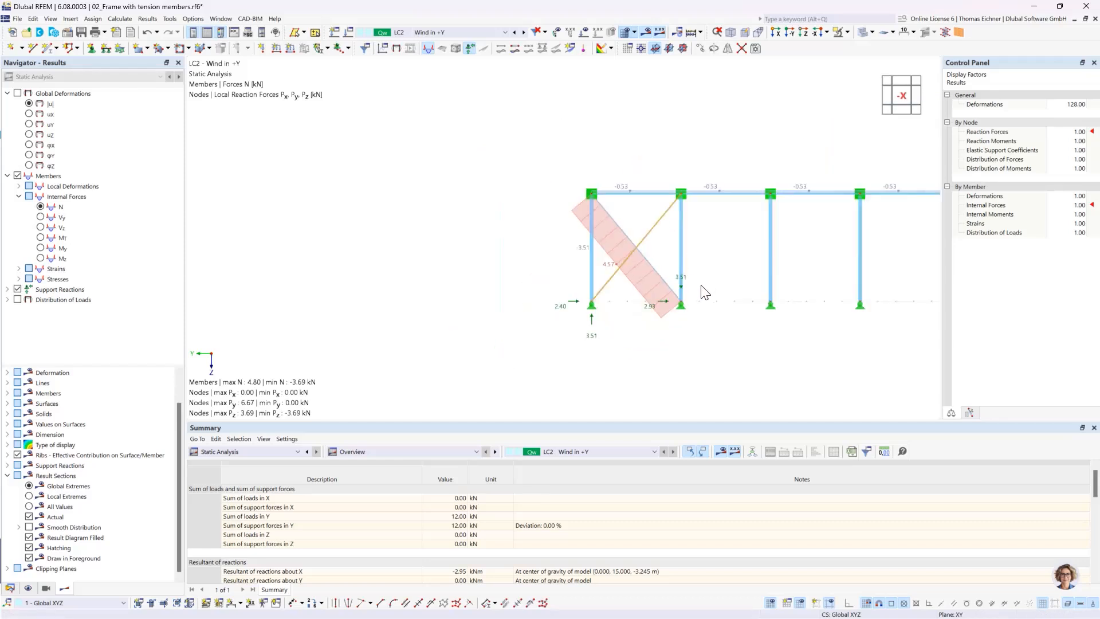
{"action": "middle_click_drag", "start_coordinate": [676, 252], "coordinate": [635, 242]}
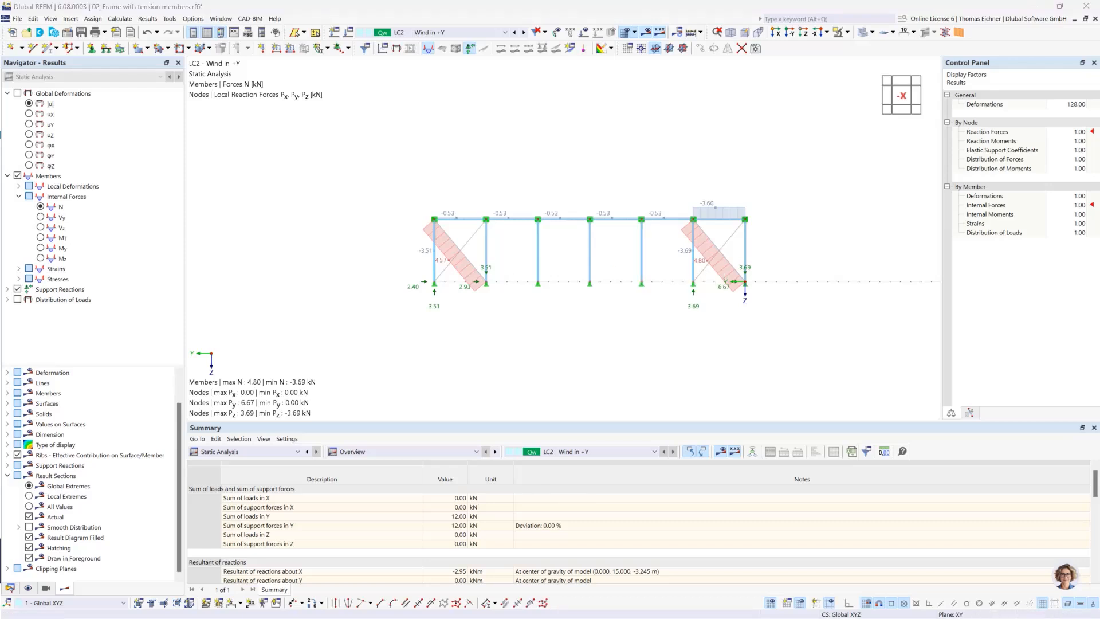
Switch to the training presentation and advance from the Nonlinear Calculation slide to the Coffee Break slide.
{"action": "key", "text": "alt+Tab"}
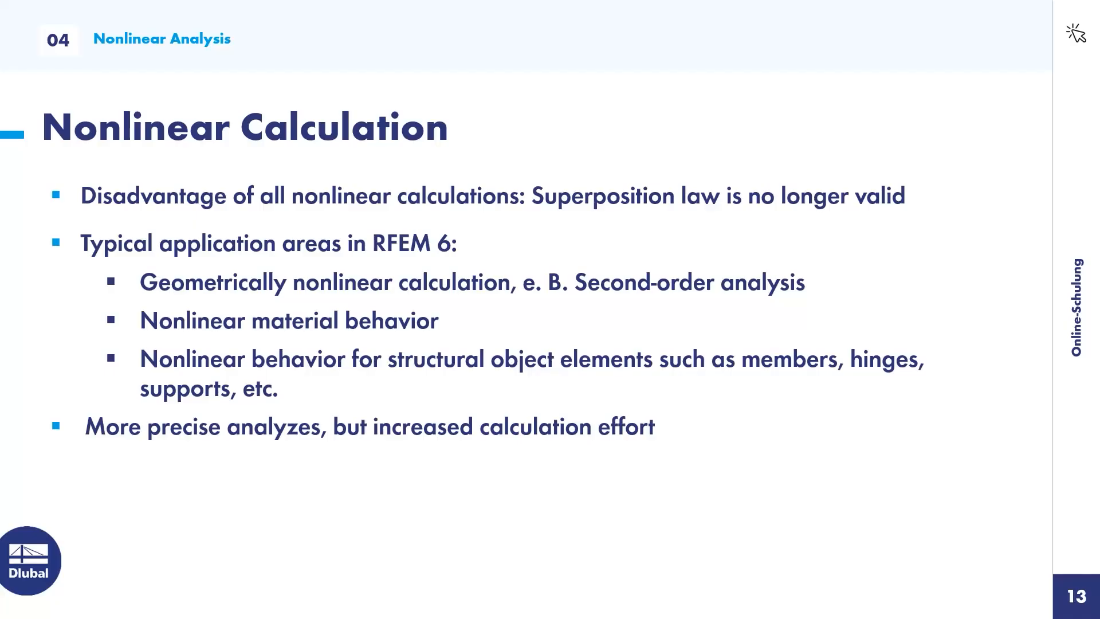
{"action": "left_click", "coordinate": [519, 267]}
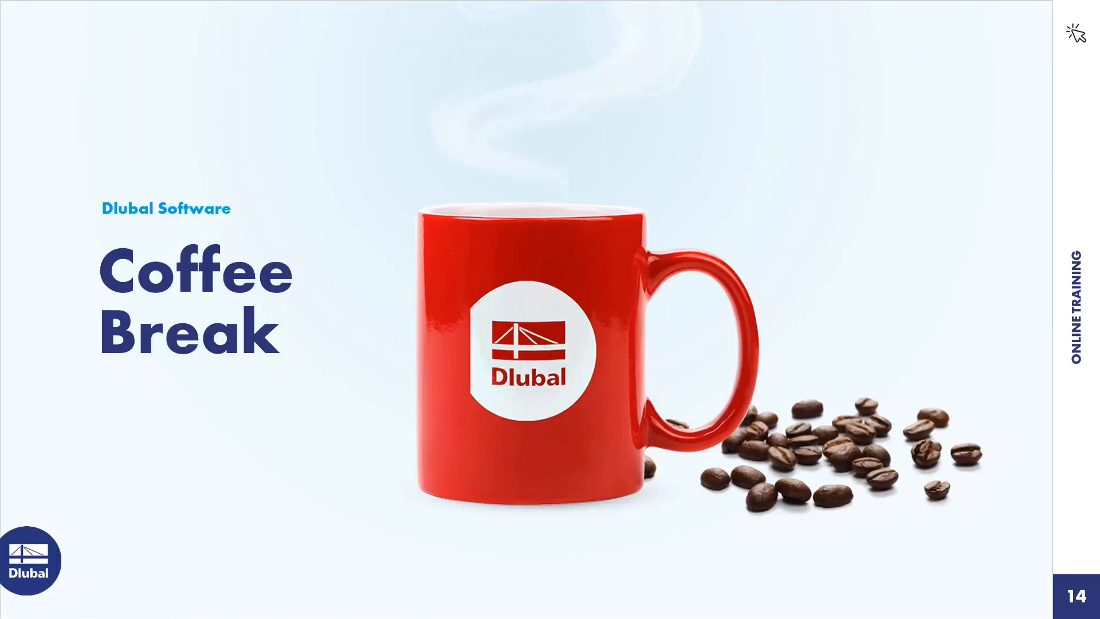
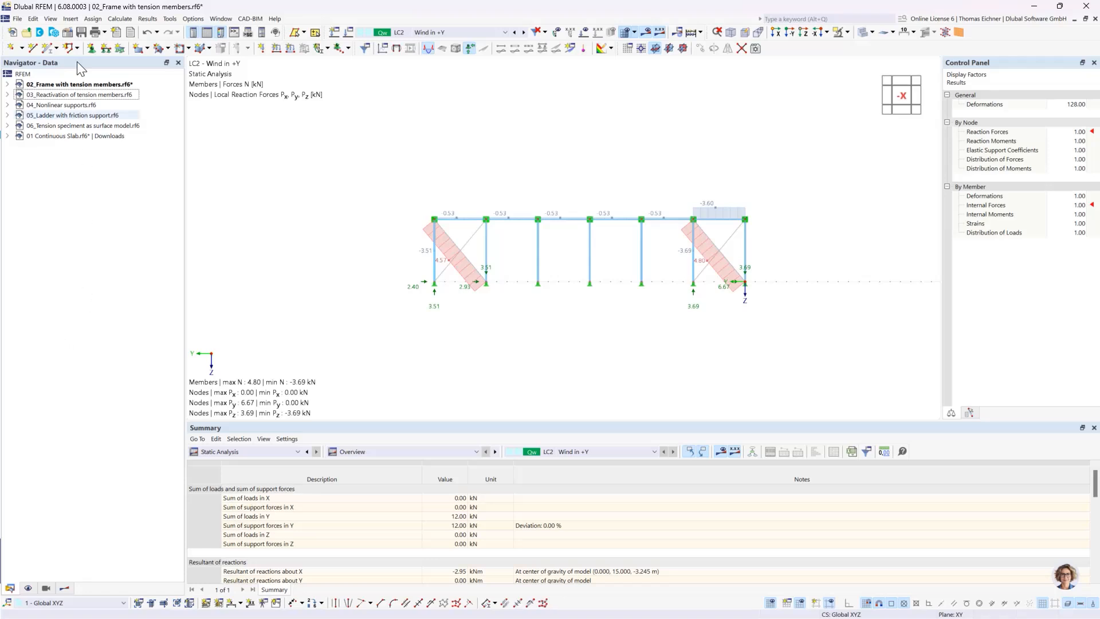
Switch to the 03_Reactivation of tension members model and inspect the member type and section of the frame's horizontal beam.
{"action": "left_click", "coordinate": [72, 94]}
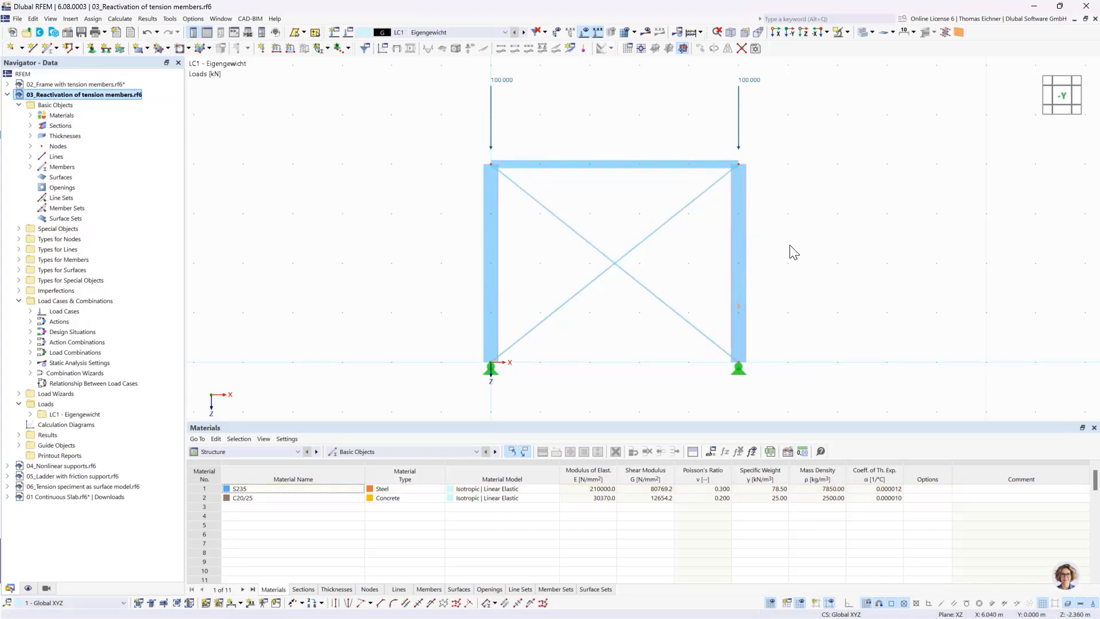
{"action": "middle_click_drag", "start_coordinate": [778, 258], "coordinate": [745, 261]}
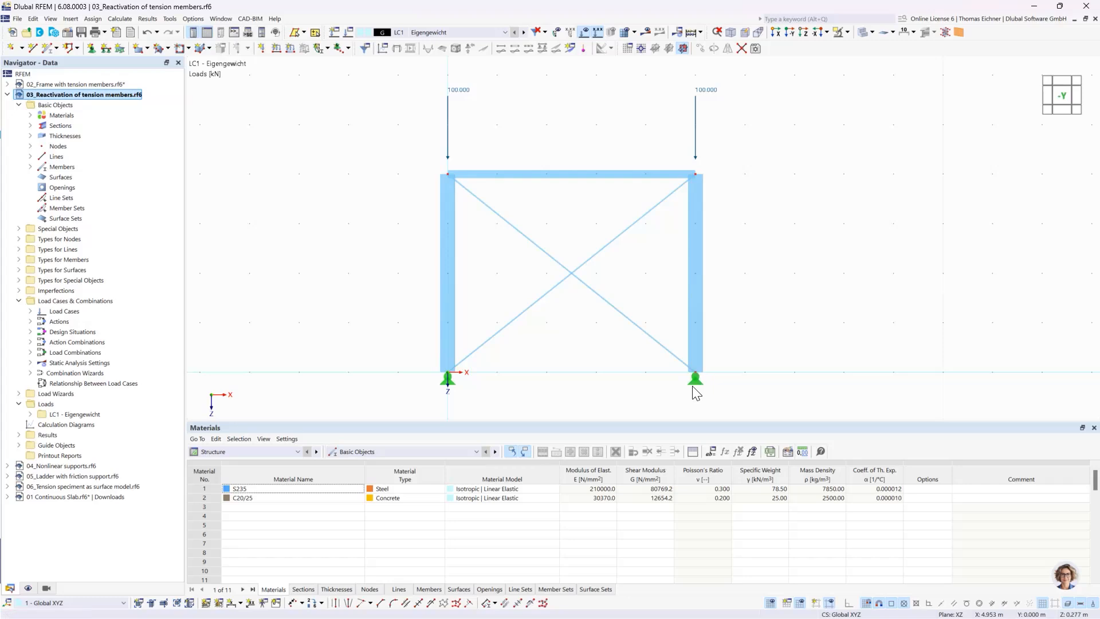
{"action": "mouse_move", "coordinate": [695, 384]}
{"action": "double_click", "coordinate": [582, 182]}
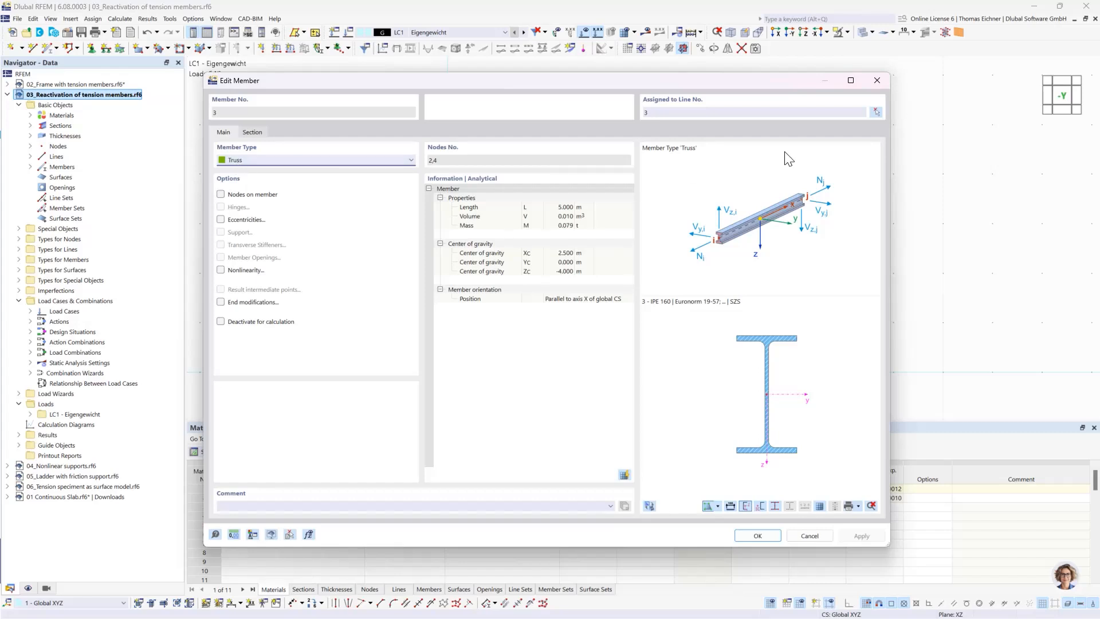
{"action": "left_click", "coordinate": [876, 81]}
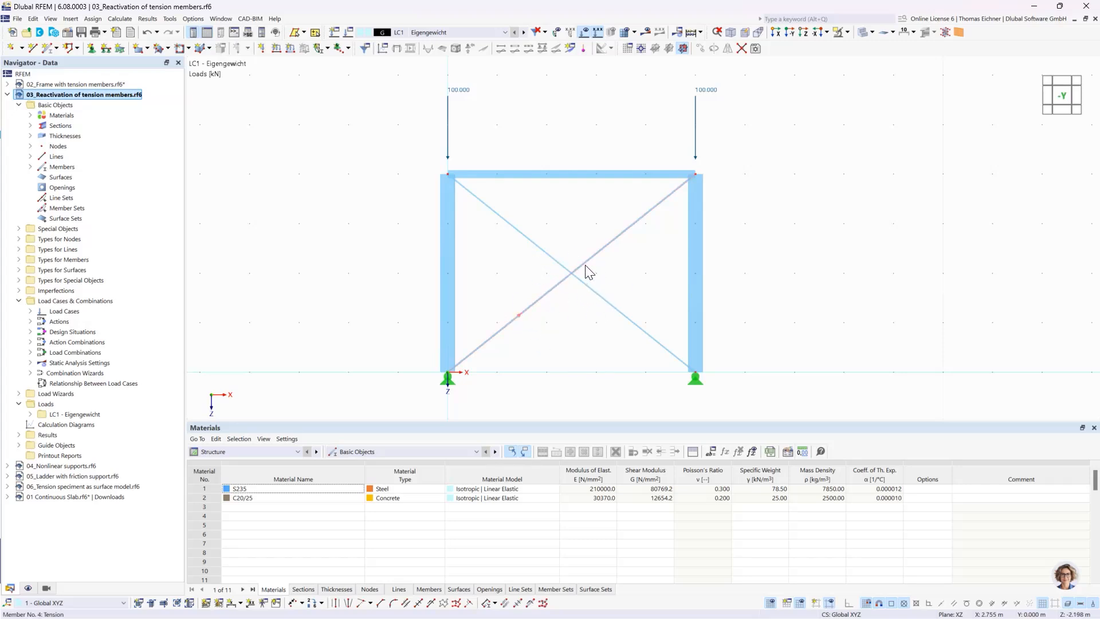
Inspect the member type and section of the rising diagonal and the vertical nodal loads on the columns.
{"action": "double_click", "coordinate": [513, 319]}
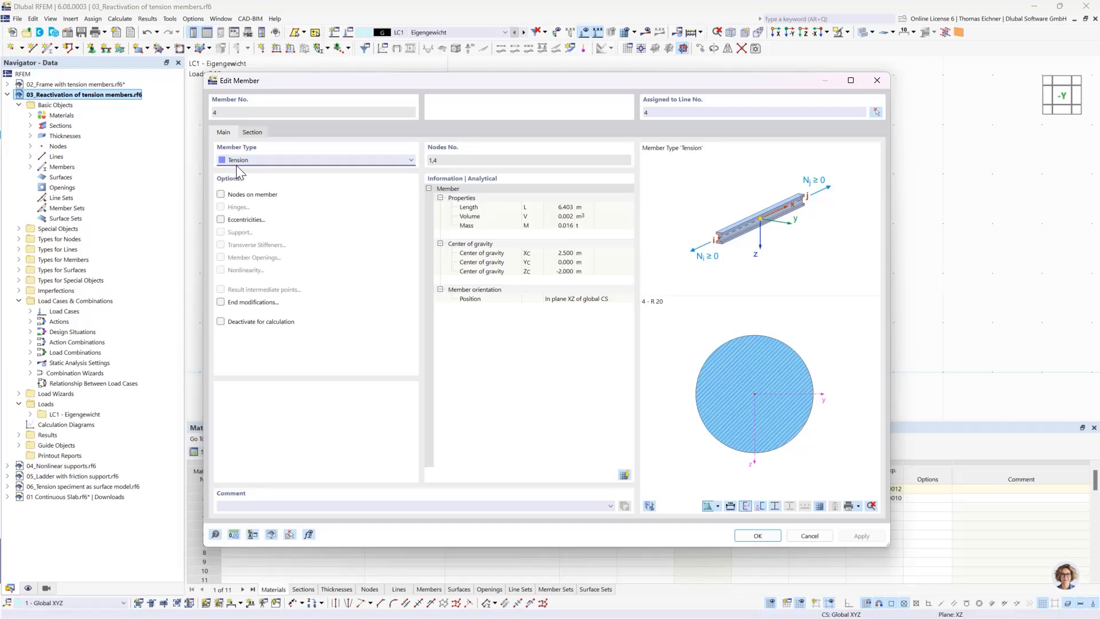
{"action": "left_click", "coordinate": [876, 80]}
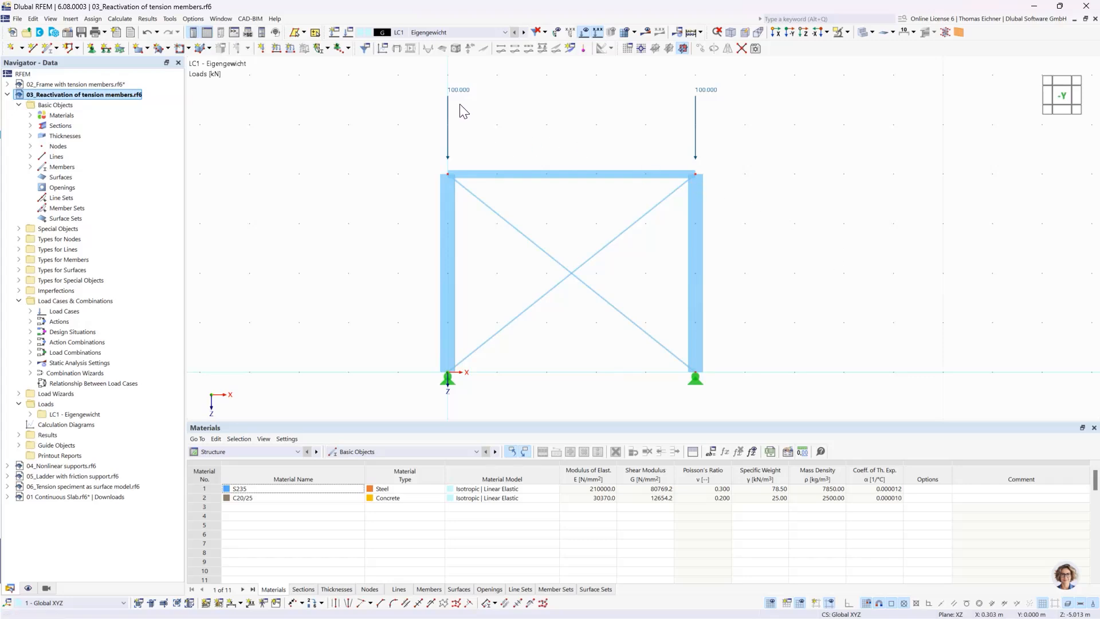
{"action": "left_click", "coordinate": [706, 93]}
{"action": "left_click", "coordinate": [743, 137]}
Check load case LC1's static analysis settings and calculate it with the geometrically linear setting SA1.
{"action": "left_click", "coordinate": [406, 33]}
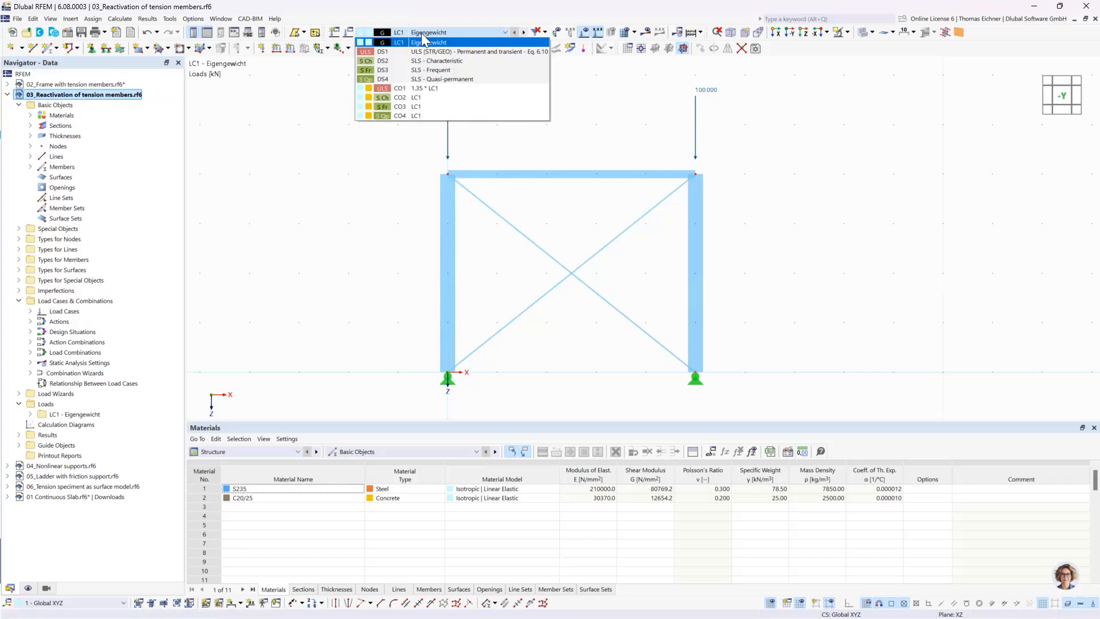
{"action": "left_click", "coordinate": [421, 33]}
{"action": "left_click", "coordinate": [349, 36]}
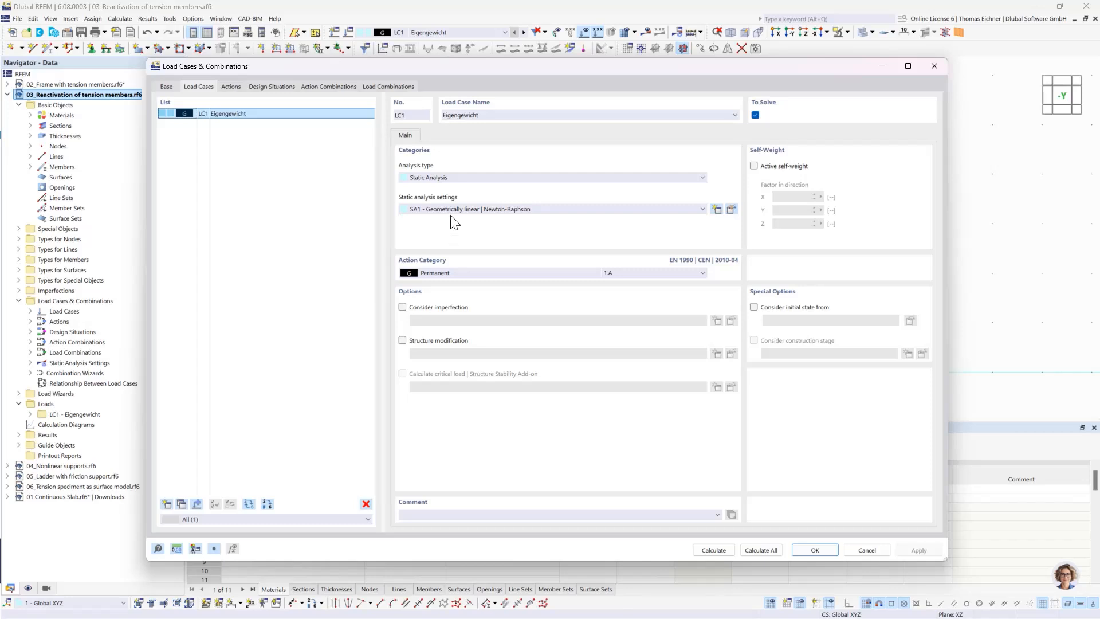
{"action": "left_click", "coordinate": [713, 550]}
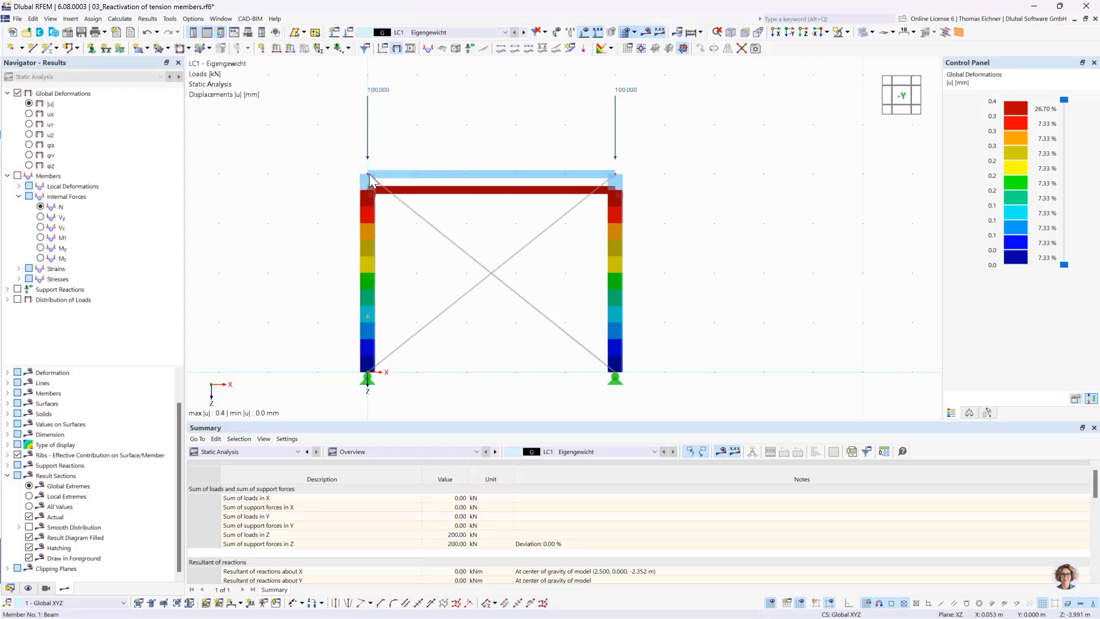
Assign static analysis settings SA2 - Second-order (P-Δ) | Picard to LC1 and recalculate the load case.
{"action": "left_click", "coordinate": [348, 33]}
{"action": "left_click", "coordinate": [508, 209]}
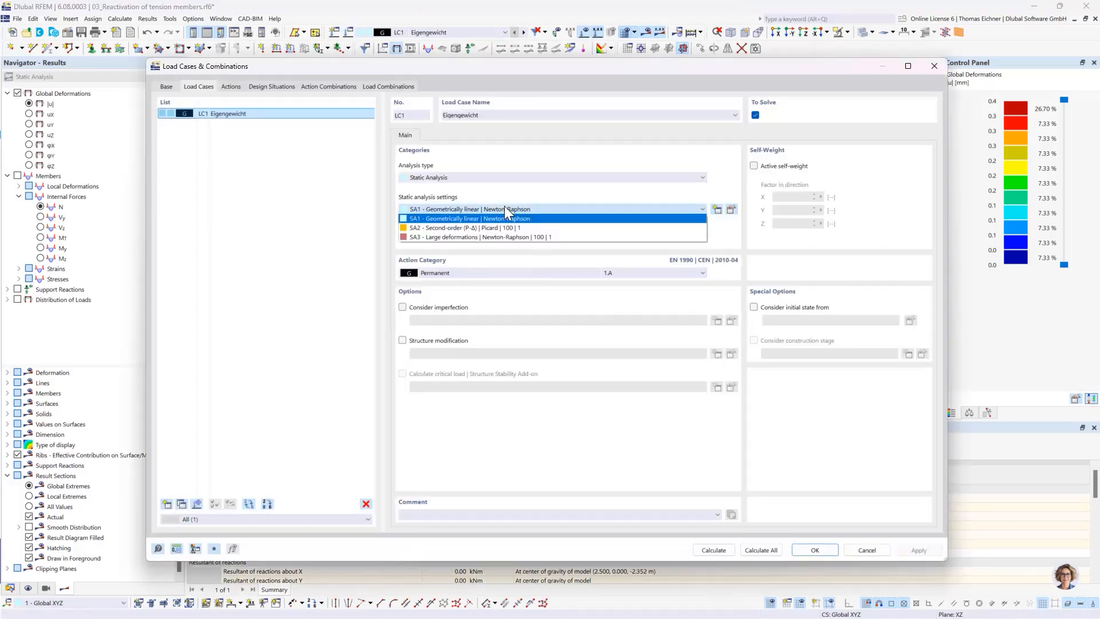
{"action": "left_click", "coordinate": [434, 229]}
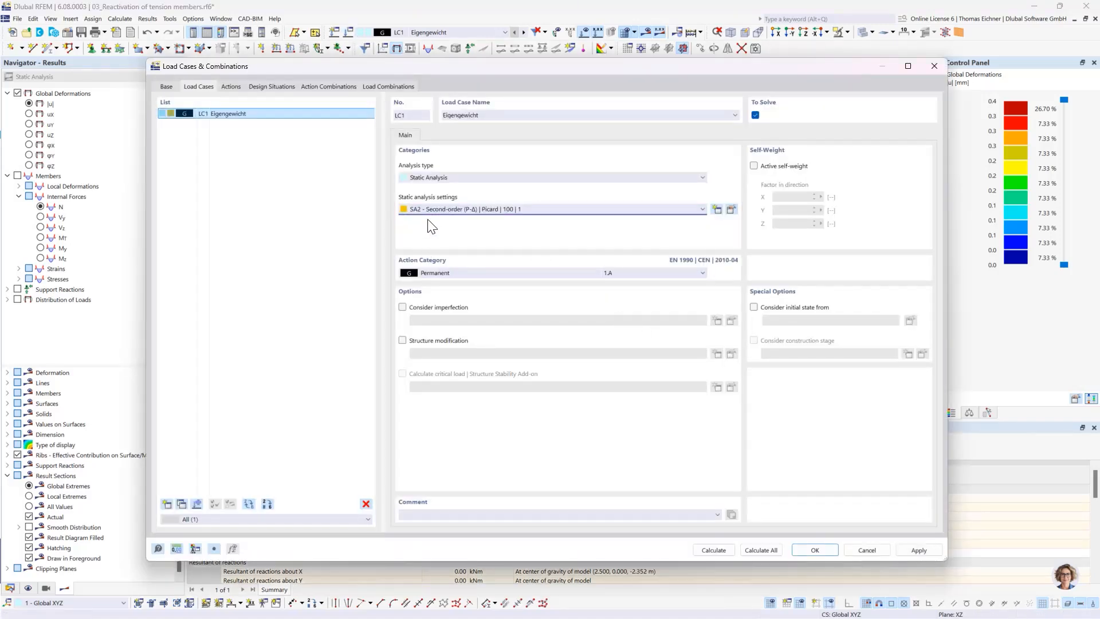
{"action": "left_click", "coordinate": [811, 548]}
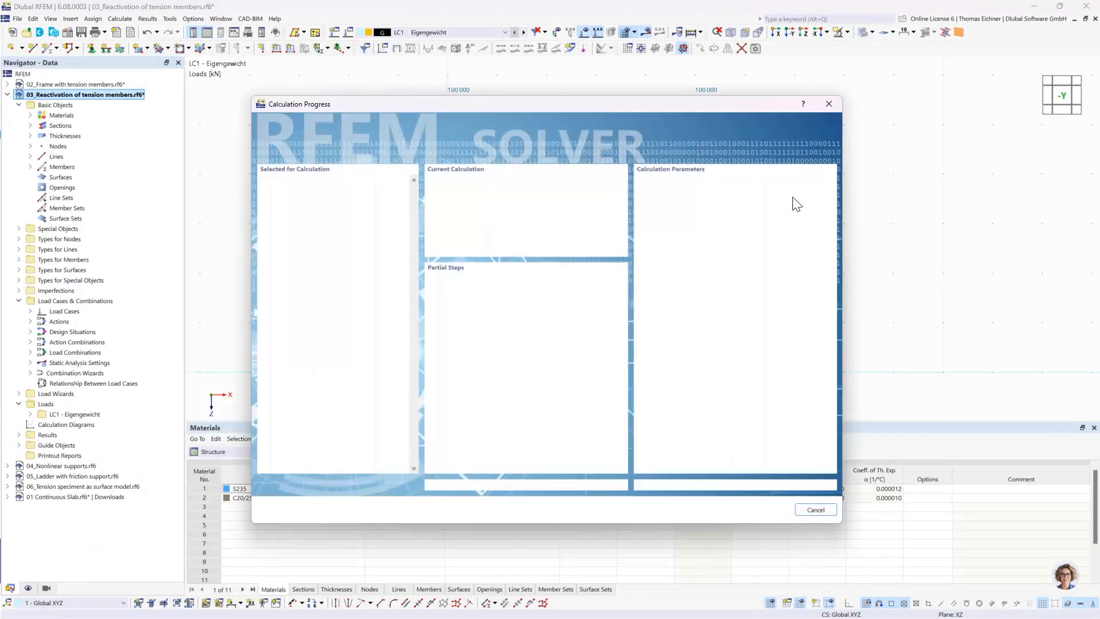
{"action": "left_click", "coordinate": [645, 33]}
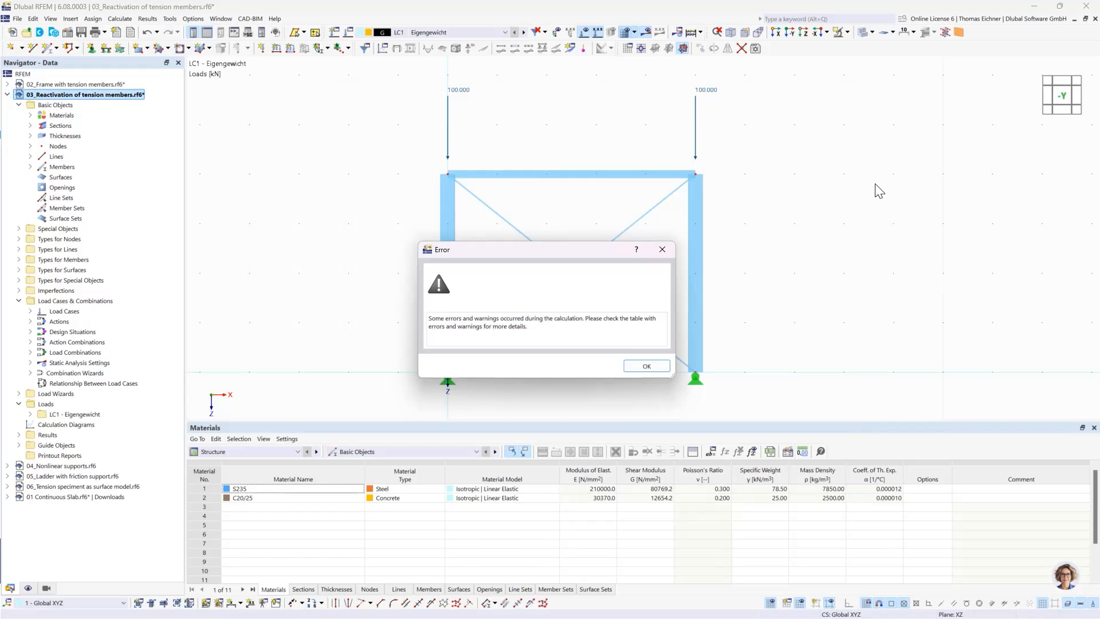
{"action": "left_click", "coordinate": [637, 367]}
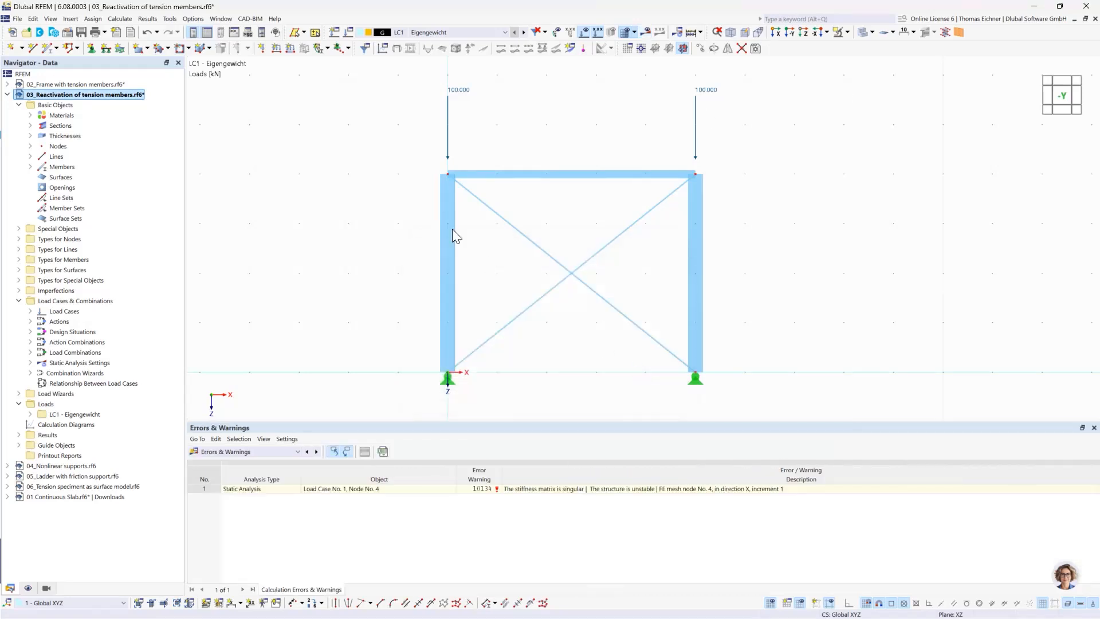
Examine the calculation error entry, the node it refers to, and the crossing diagonals in the model.
{"action": "mouse_move", "coordinate": [514, 496]}
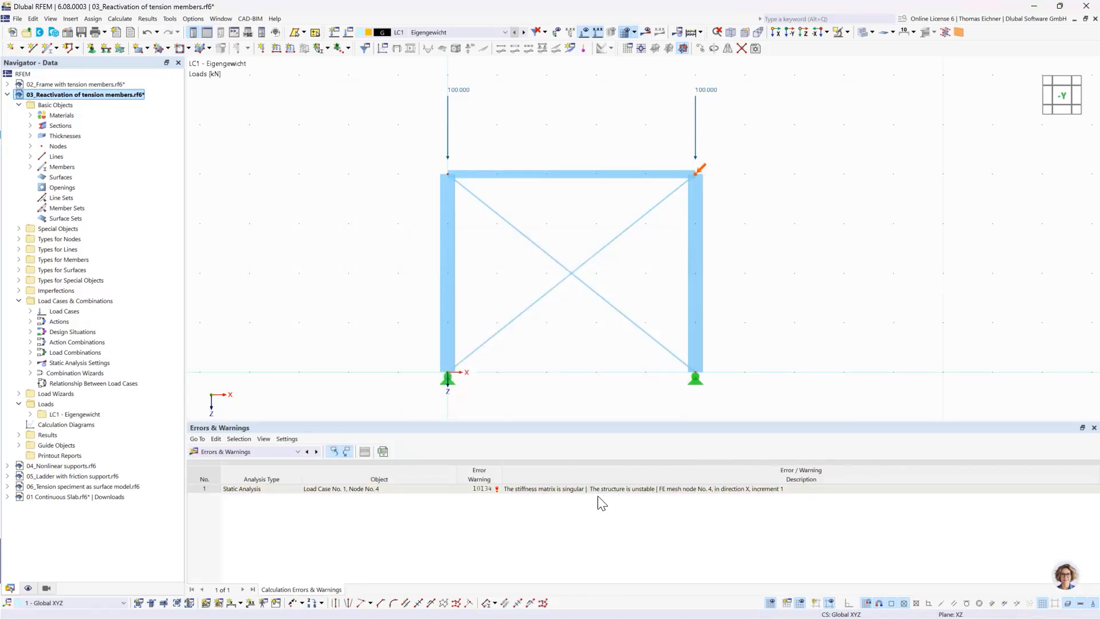
{"action": "left_click", "coordinate": [561, 494]}
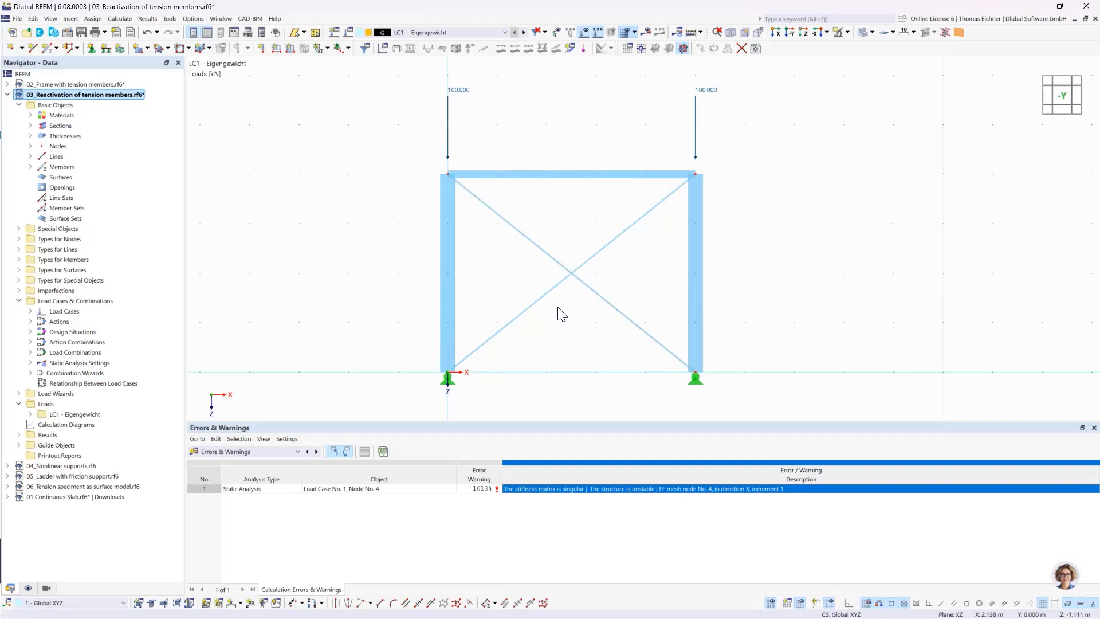
{"action": "left_click", "coordinate": [571, 274]}
Enable exceptional handling in SA2's reactivation settings, with failing members removed individually during successive iterations, and recalculate LC1.
{"action": "left_click", "coordinate": [348, 32]}
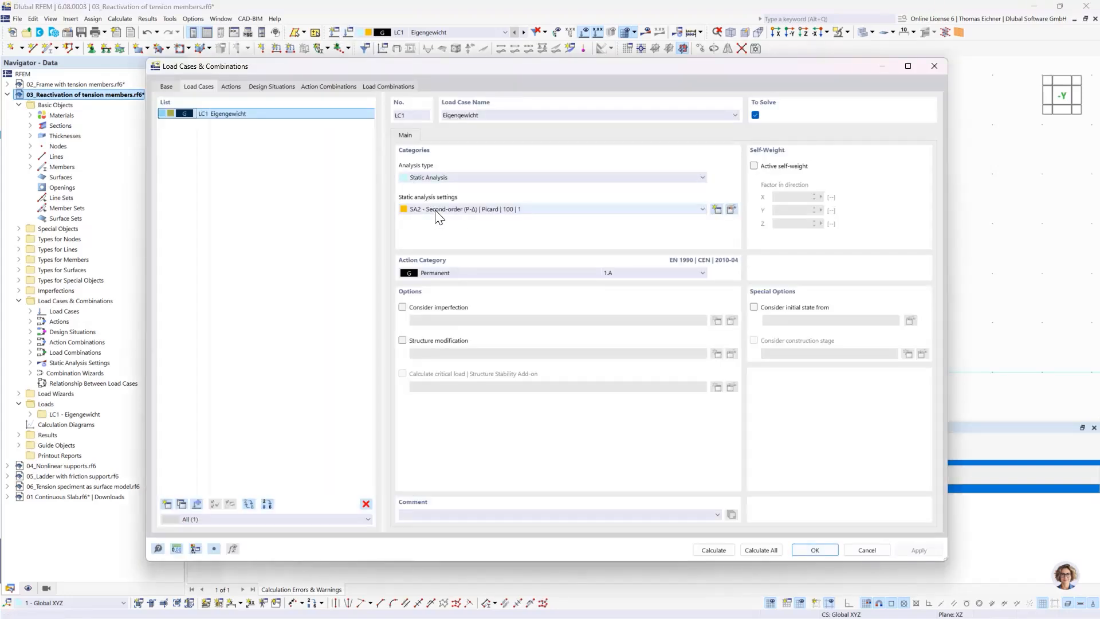
{"action": "left_click", "coordinate": [732, 213]}
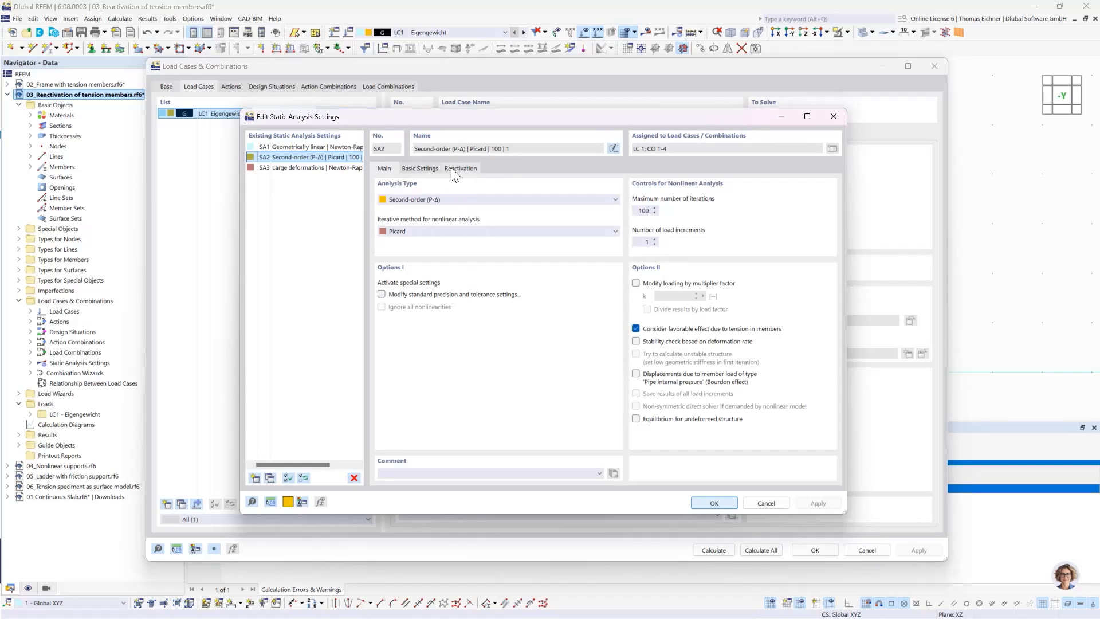
{"action": "left_click", "coordinate": [458, 168]}
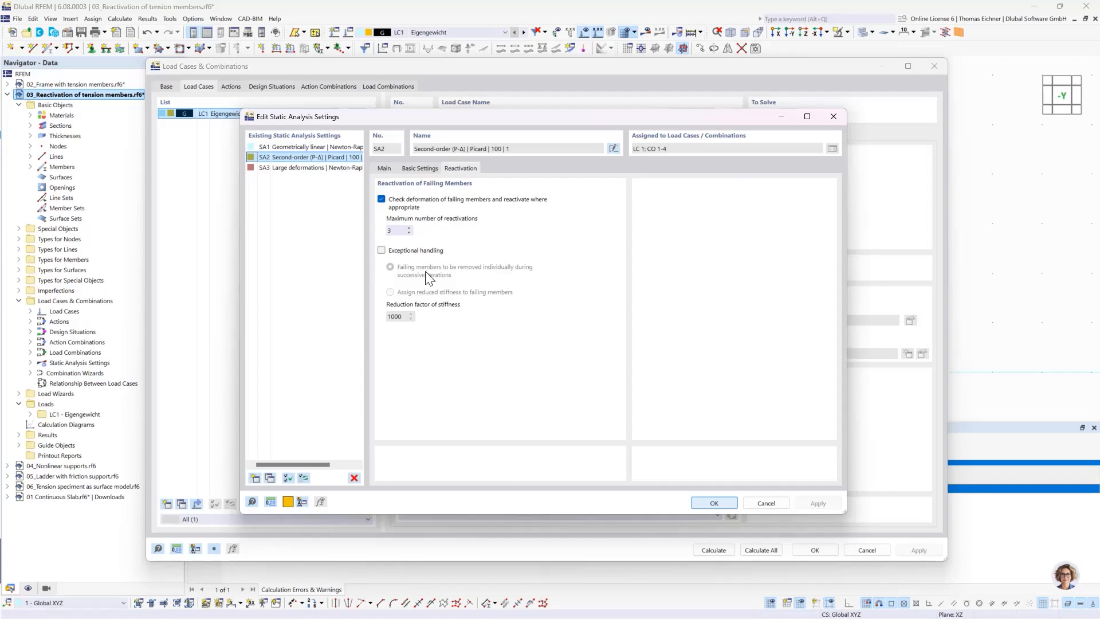
{"action": "left_click", "coordinate": [381, 251]}
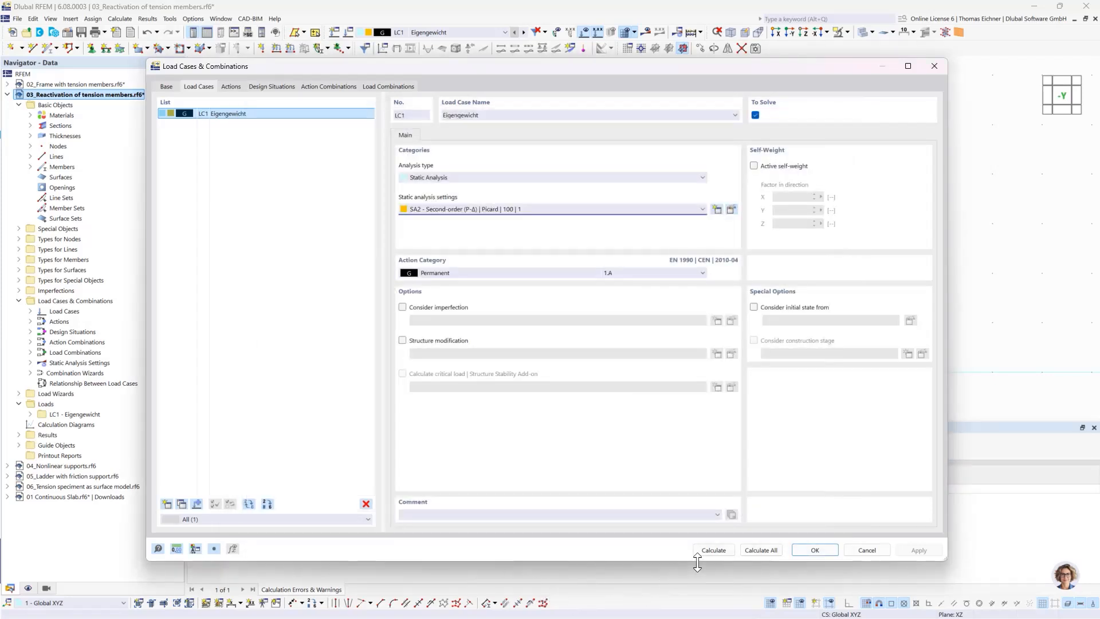
{"action": "left_click", "coordinate": [709, 553]}
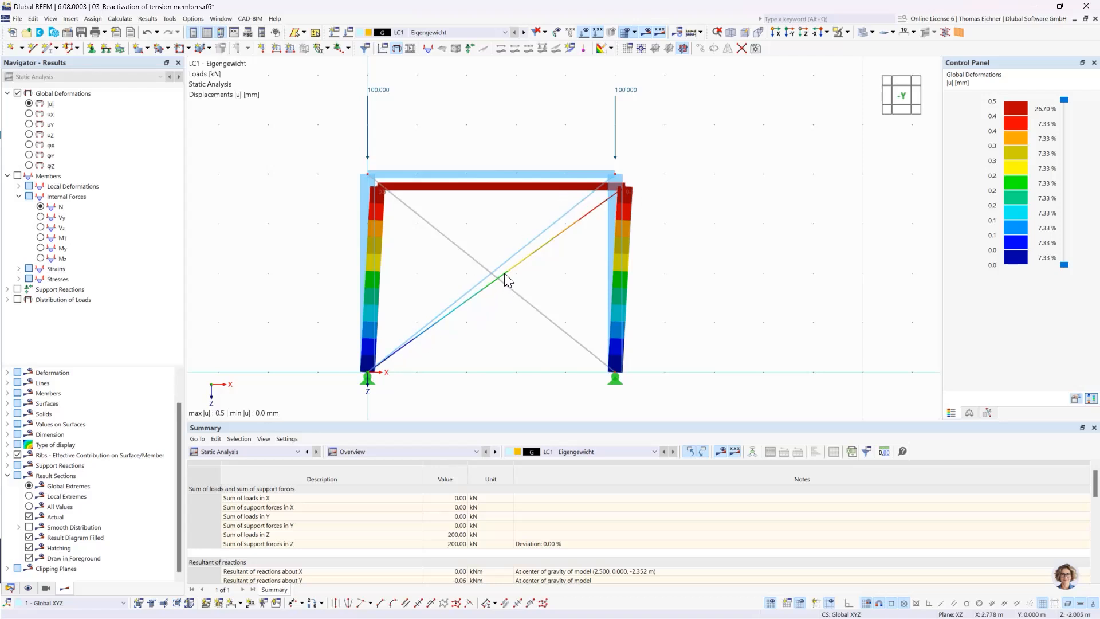
Display the member axial forces N for LC1 and return to the global deformations |u|.
{"action": "left_click", "coordinate": [44, 208]}
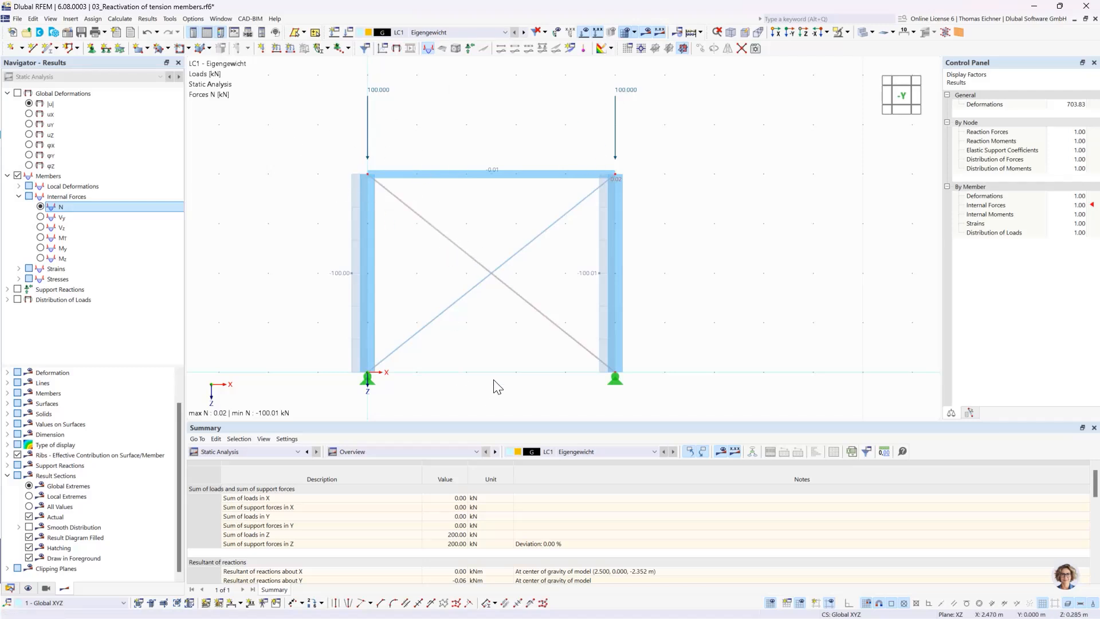
{"action": "left_click", "coordinate": [31, 106]}
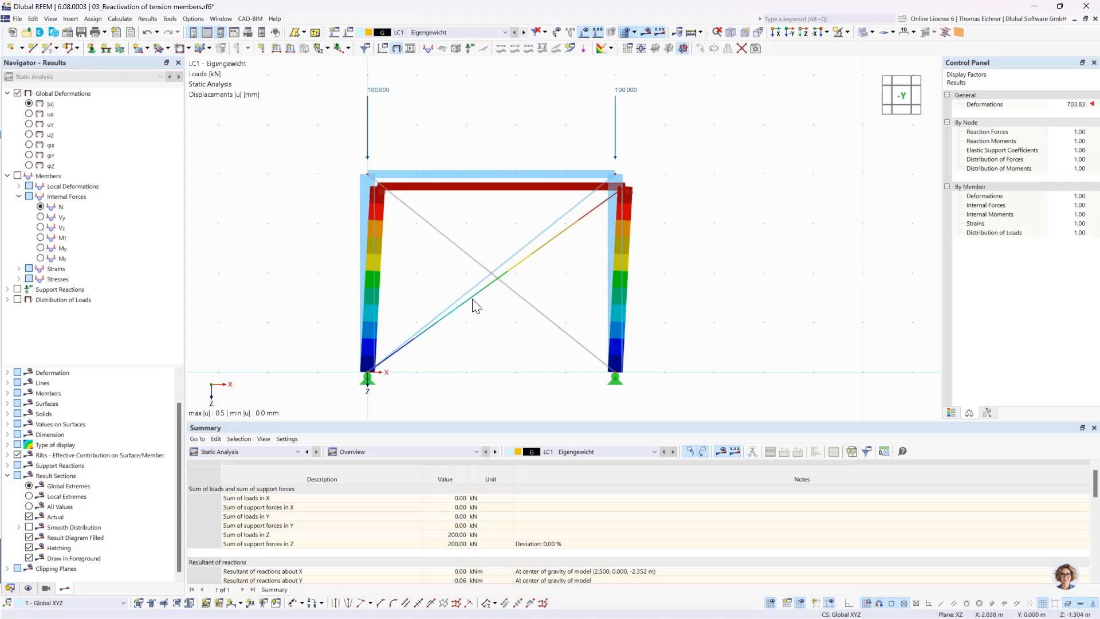
Review the reactivation options for failing members in LC1's second-order analysis settings and close the settings.
{"action": "left_click", "coordinate": [351, 33]}
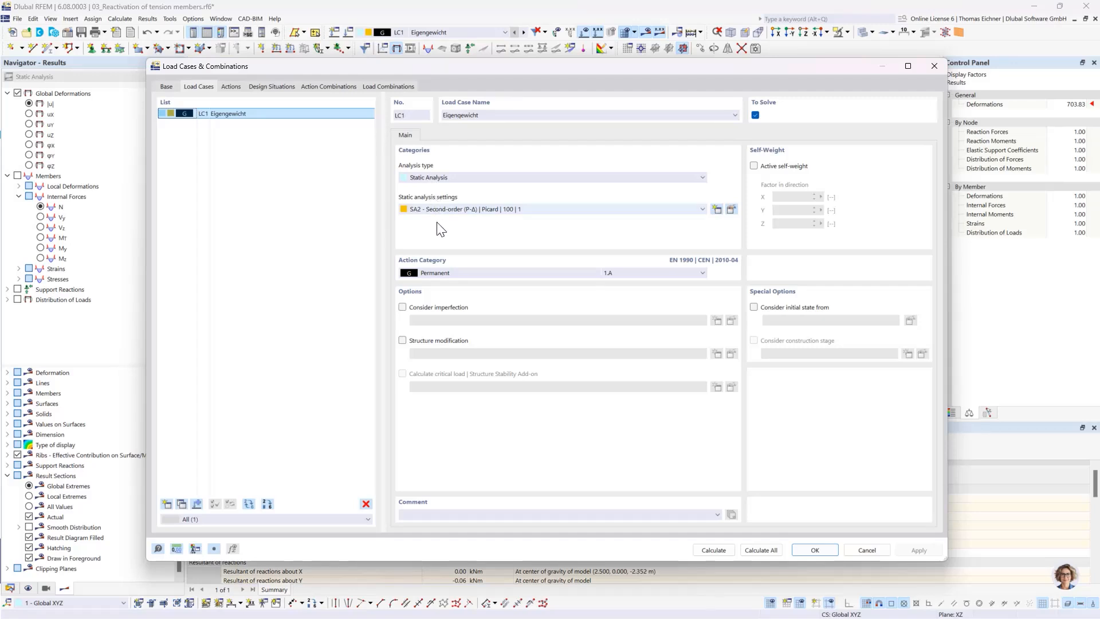
{"action": "left_click", "coordinate": [731, 209]}
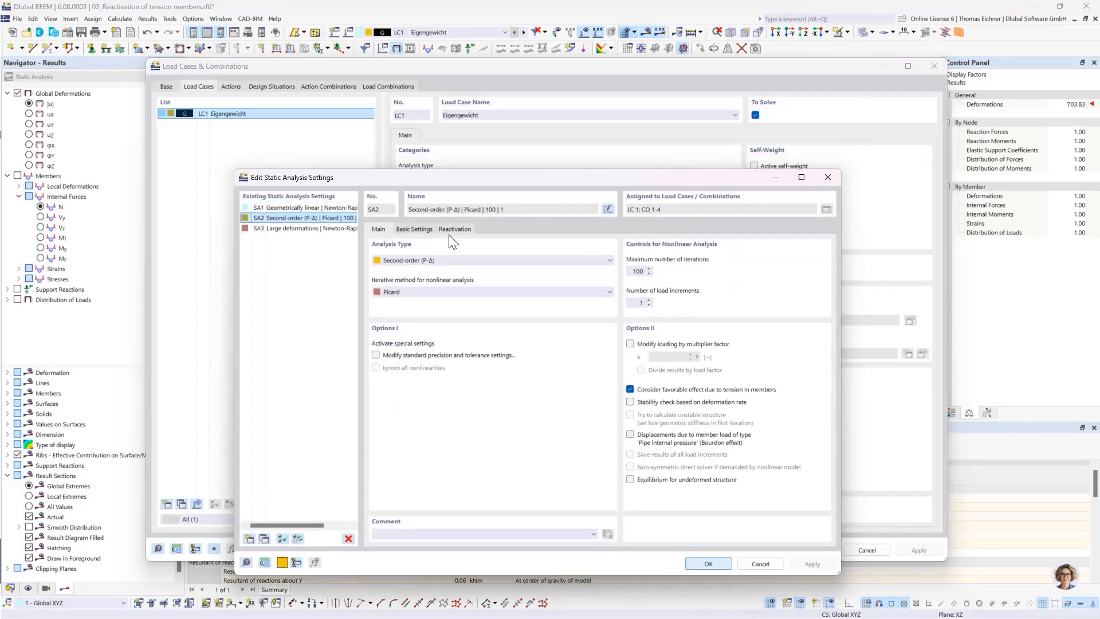
{"action": "left_click", "coordinate": [455, 229]}
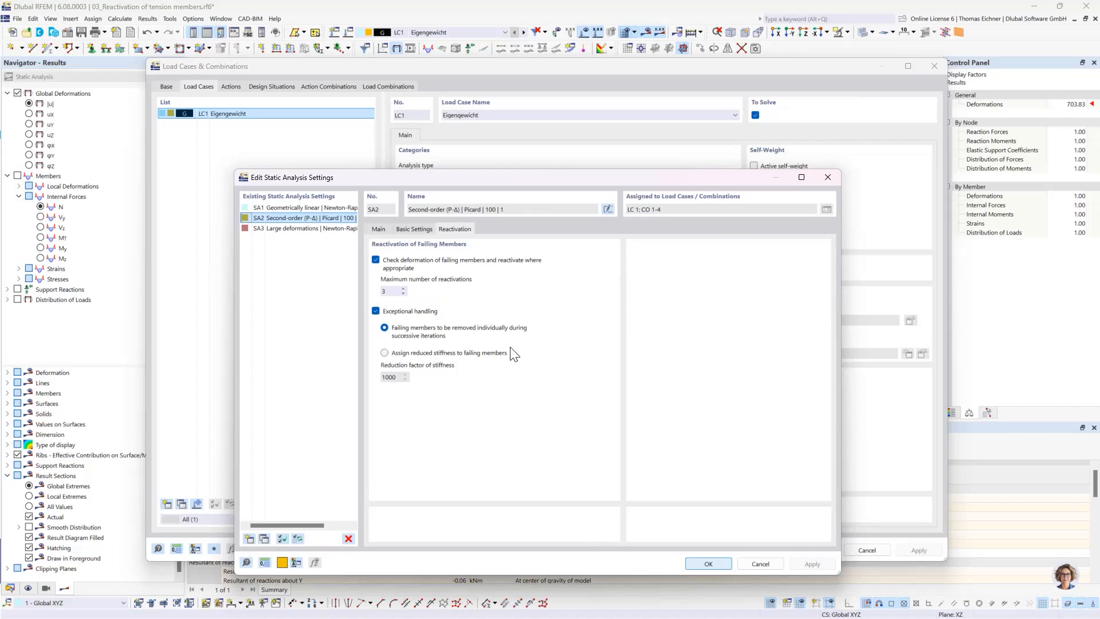
{"action": "left_click", "coordinate": [717, 564]}
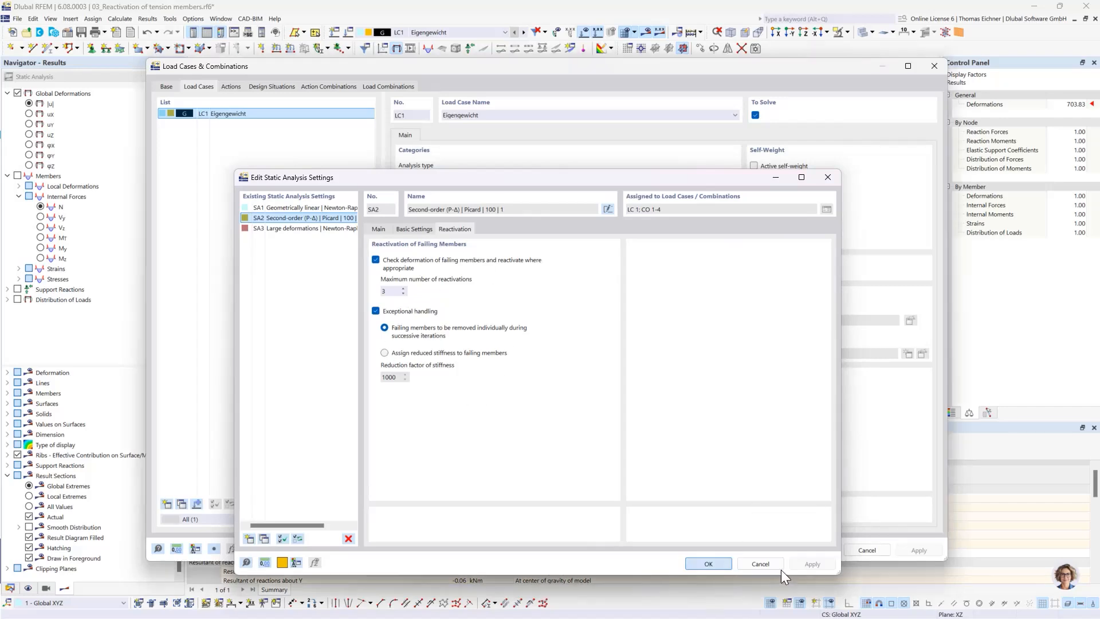
{"action": "left_click", "coordinate": [813, 551]}
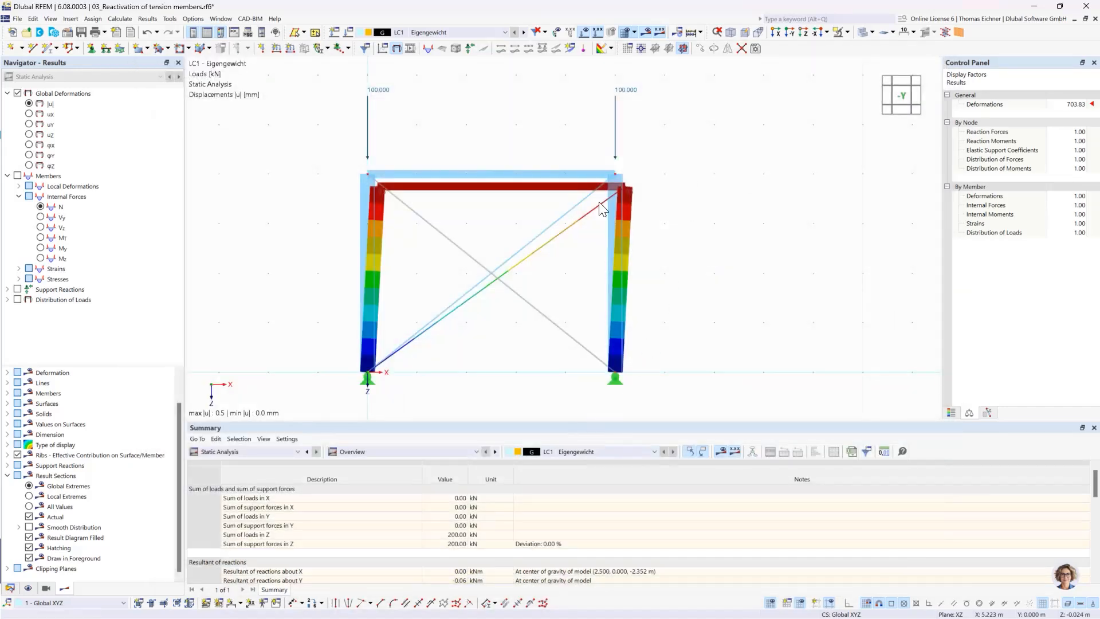
Collapse the reactivation model's data tree and open the 04_Nonlinear supports model.
{"action": "left_click", "coordinate": [10, 588]}
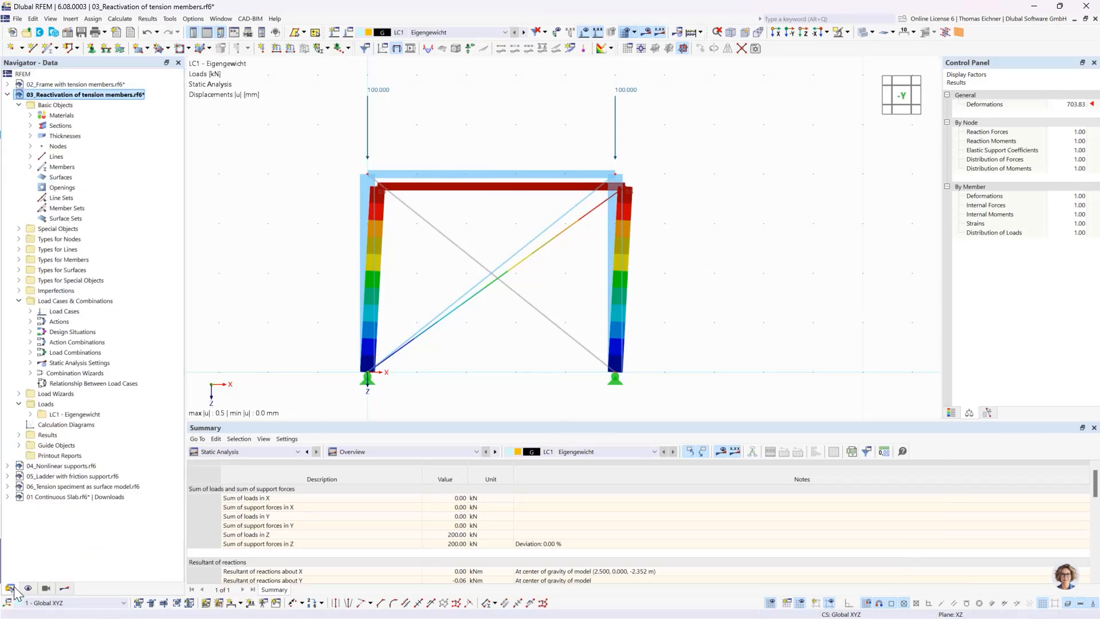
{"action": "left_click", "coordinate": [8, 95]}
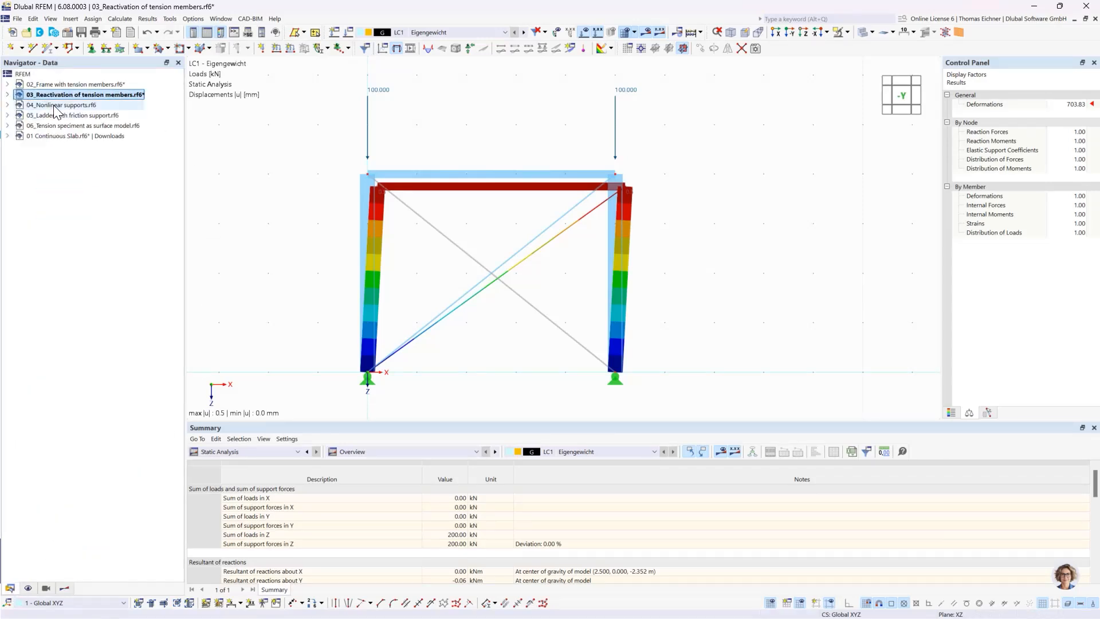
{"action": "double_click", "coordinate": [13, 104]}
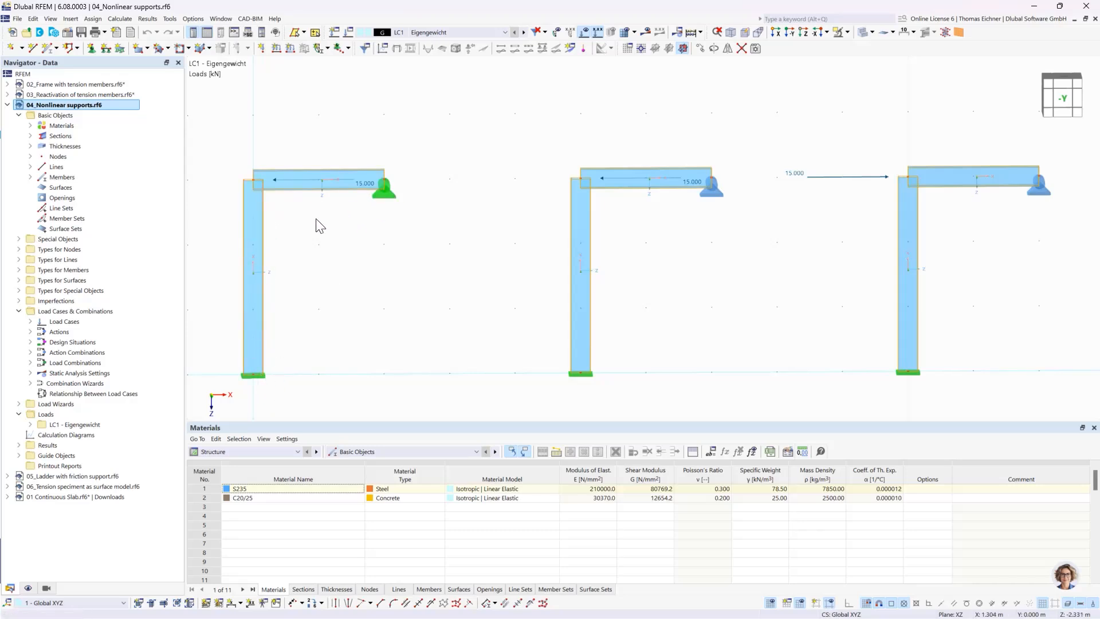
Examine the horizontal member load and the beam-end supports of the first and second frames.
{"action": "left_click", "coordinate": [276, 180]}
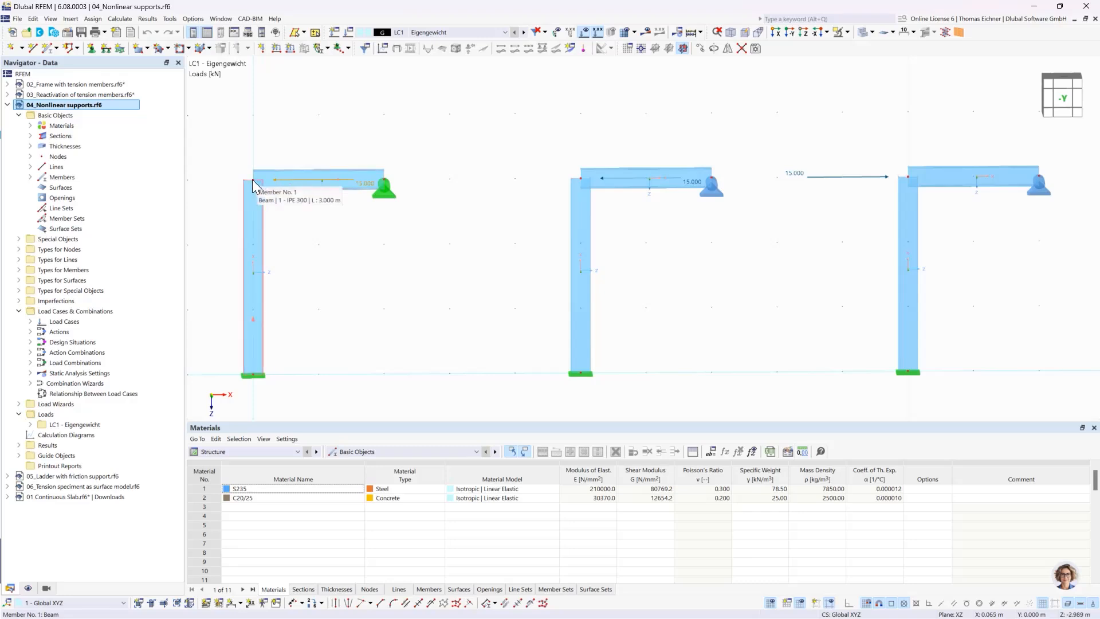
{"action": "middle_click_drag", "start_coordinate": [338, 277], "coordinate": [381, 276]}
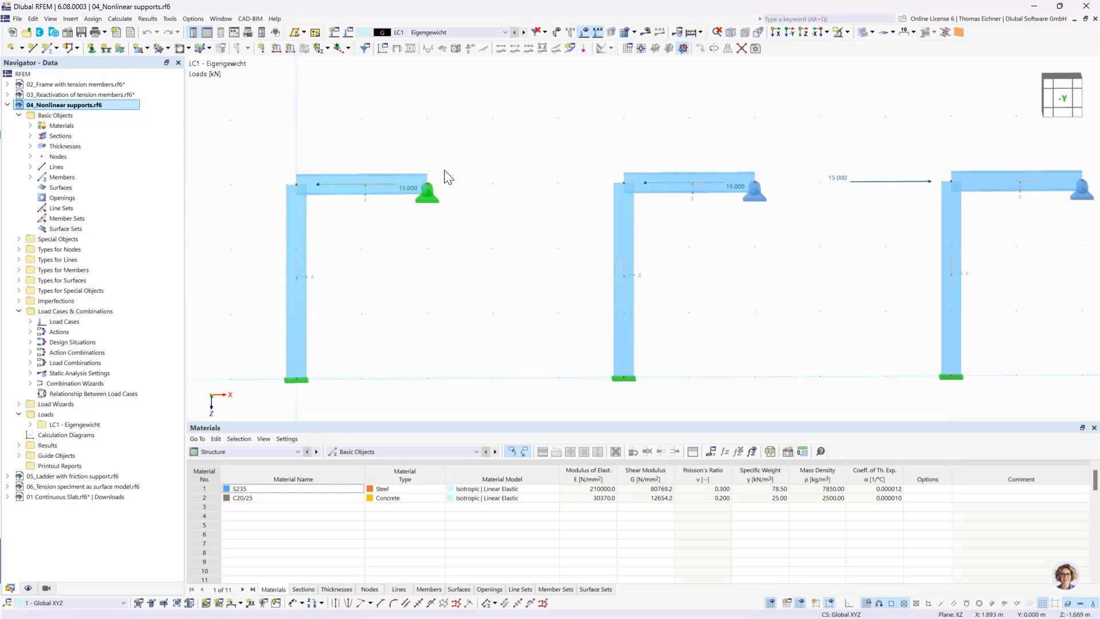
{"action": "left_click", "coordinate": [432, 195]}
{"action": "middle_click_drag", "start_coordinate": [834, 292], "coordinate": [750, 279]}
{"action": "left_click", "coordinate": [724, 189]}
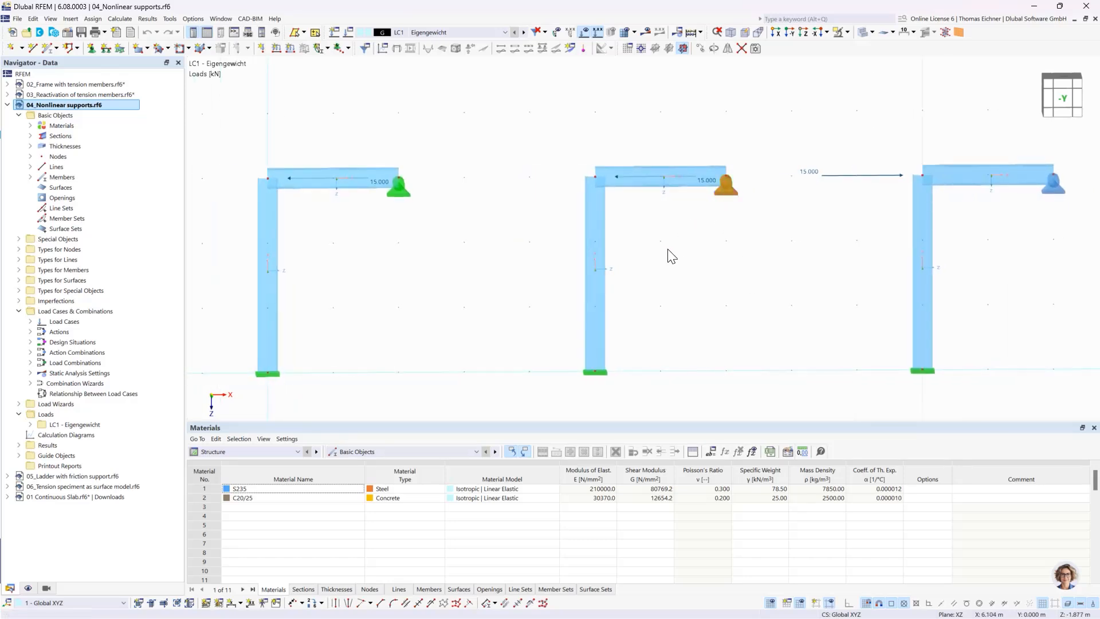
Review the support conditions and ux nonlinearity of the nodal support assigned to node 6, and close its settings.
{"action": "double_click", "coordinate": [728, 191]}
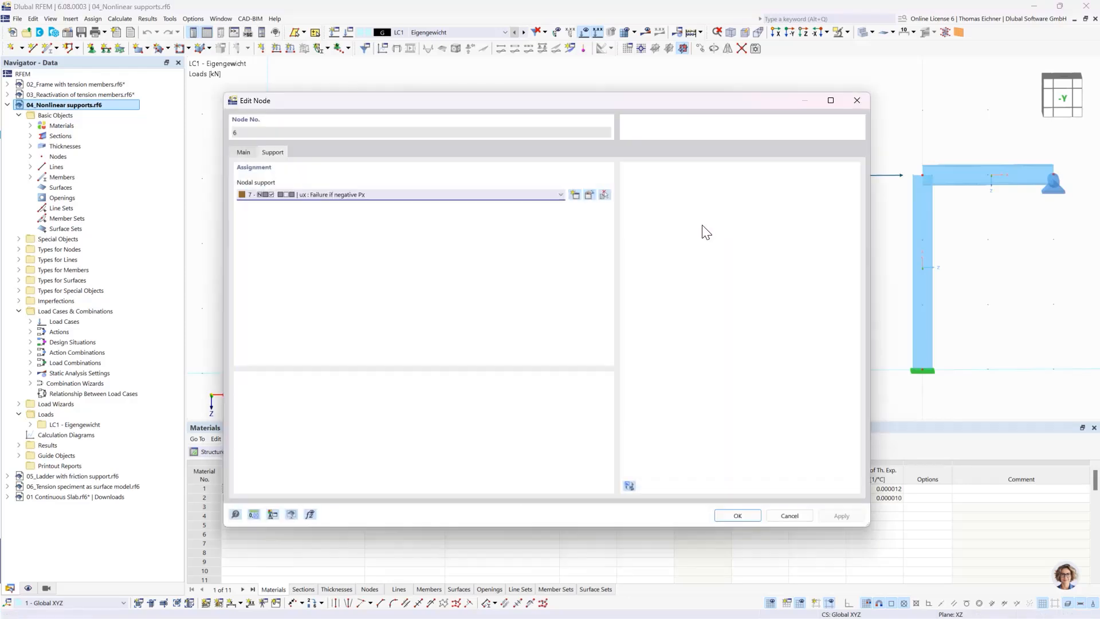
{"action": "left_click", "coordinate": [588, 194]}
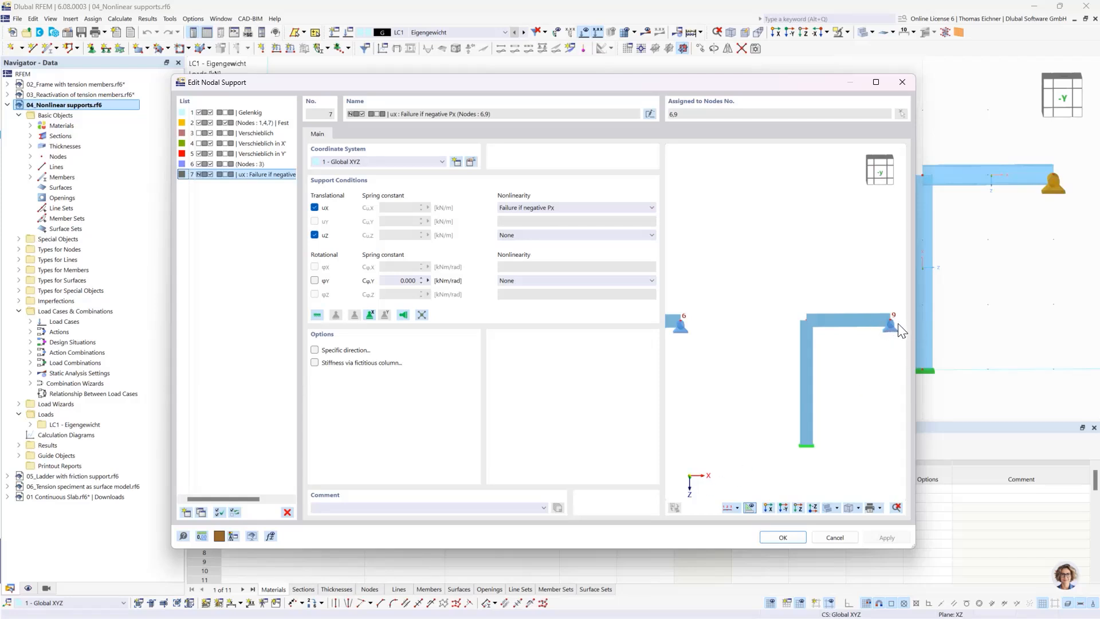
{"action": "middle_click_drag", "start_coordinate": [721, 336], "coordinate": [825, 339]}
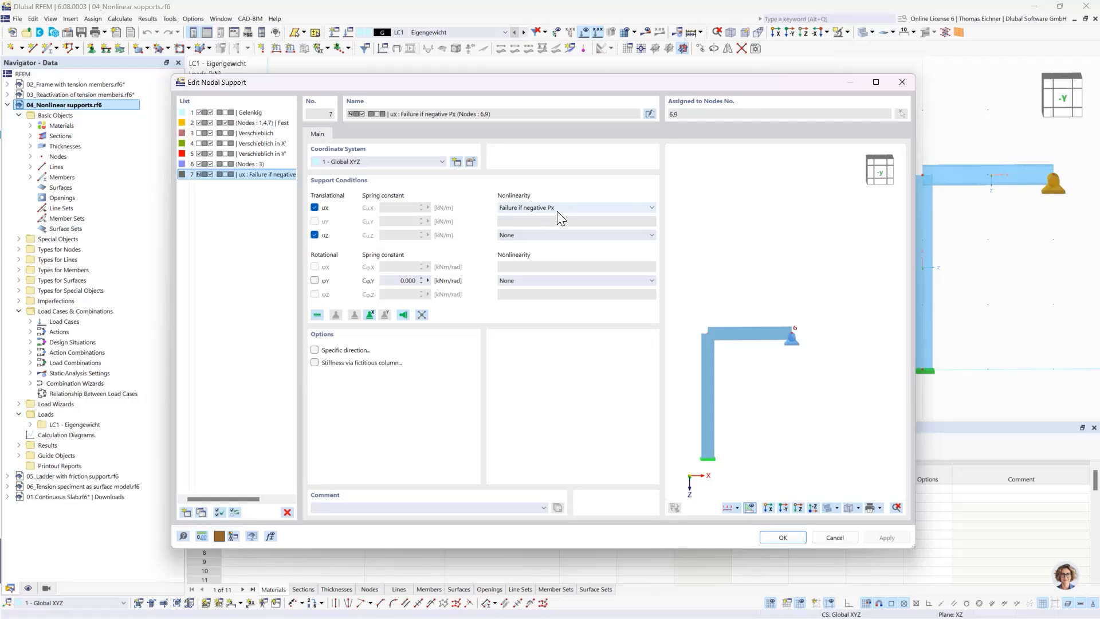
{"action": "left_click", "coordinate": [782, 538]}
{"action": "left_click", "coordinate": [738, 515]}
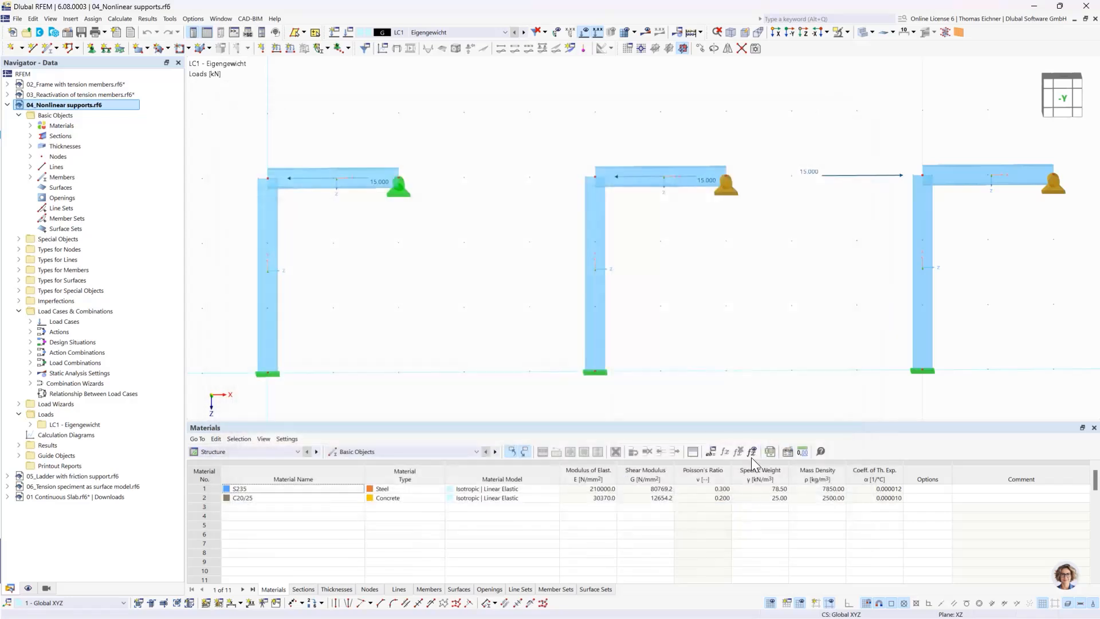
Calculate LC1 and examine the global deformations and support reactions of the frames, including the first frame's beam-end support.
{"action": "middle_click_drag", "start_coordinate": [653, 285], "coordinate": [650, 285]}
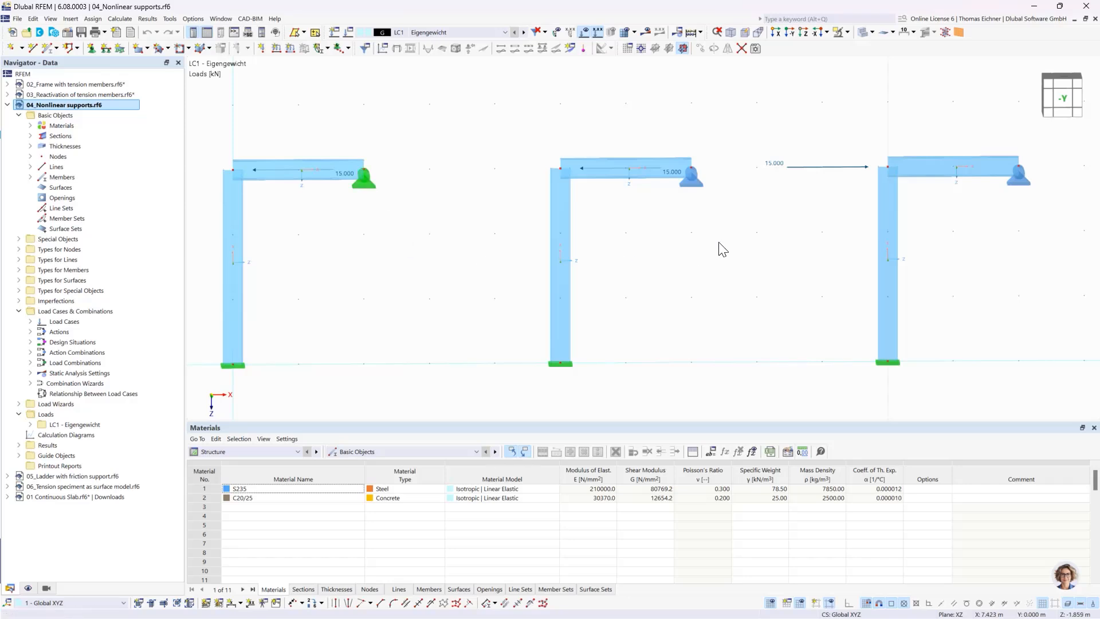
{"action": "left_click", "coordinate": [647, 32]}
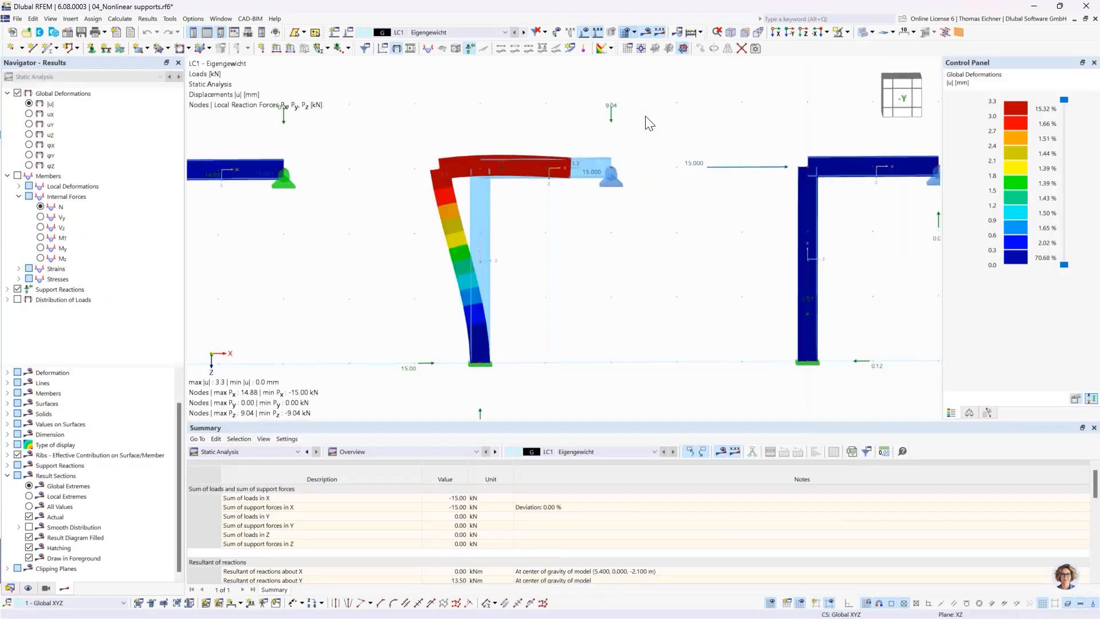
{"action": "scroll", "coordinate": [646, 117], "scroll_direction": "down", "scroll_amount": 1}
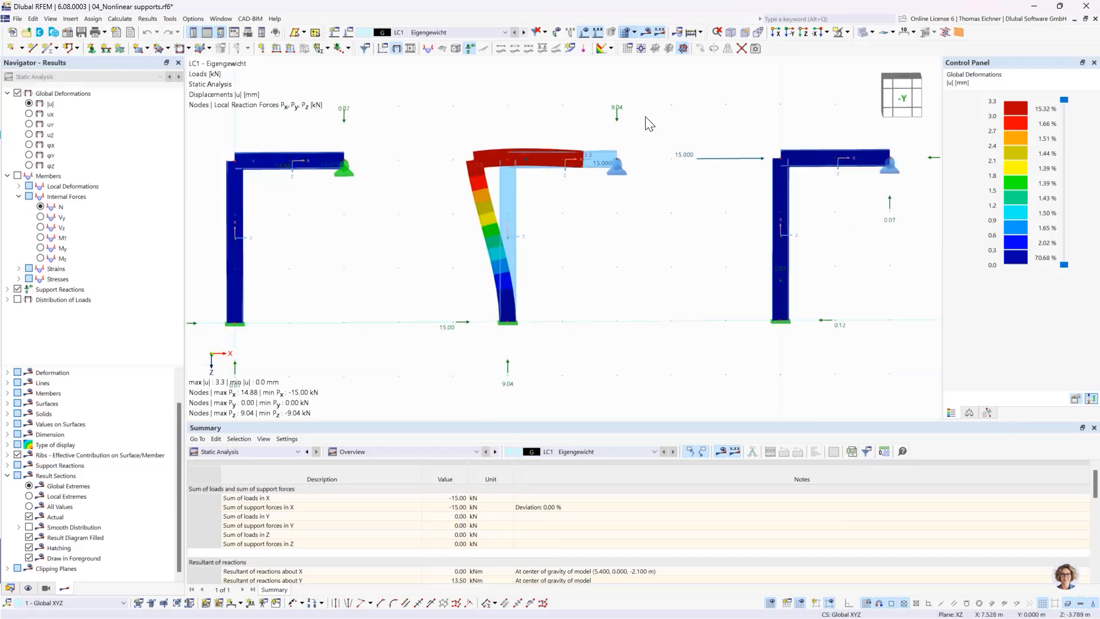
{"action": "scroll", "coordinate": [487, 113], "scroll_direction": "up", "scroll_amount": 1}
{"action": "middle_click_drag", "start_coordinate": [488, 114], "coordinate": [553, 131]}
{"action": "scroll", "coordinate": [529, 131], "scroll_direction": "down", "scroll_amount": 3}
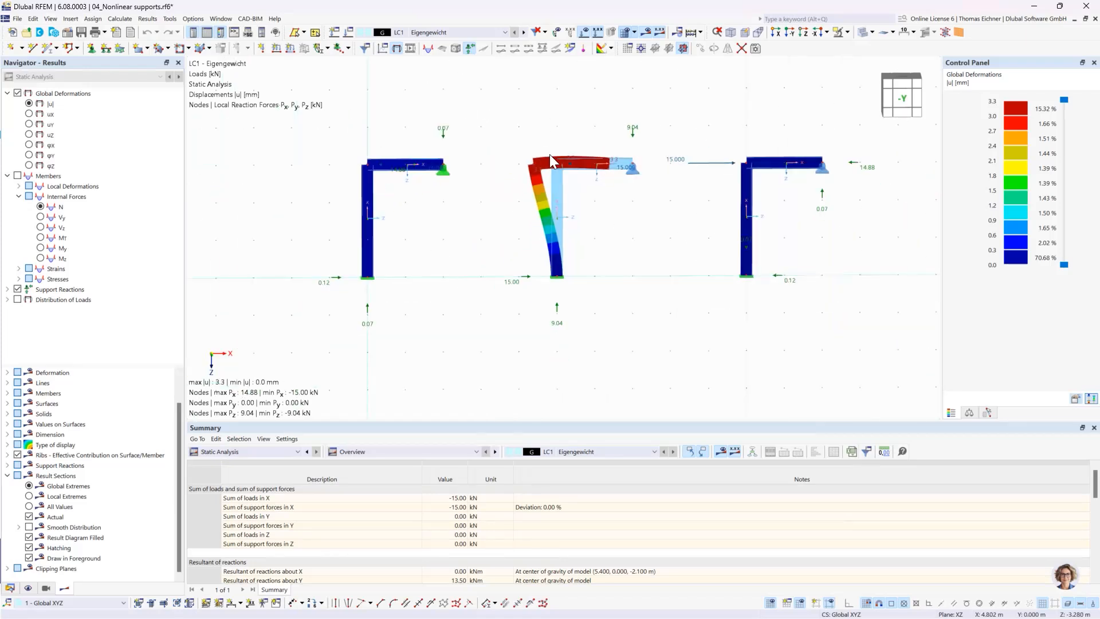
{"action": "scroll", "coordinate": [479, 226], "scroll_direction": "up", "scroll_amount": 2}
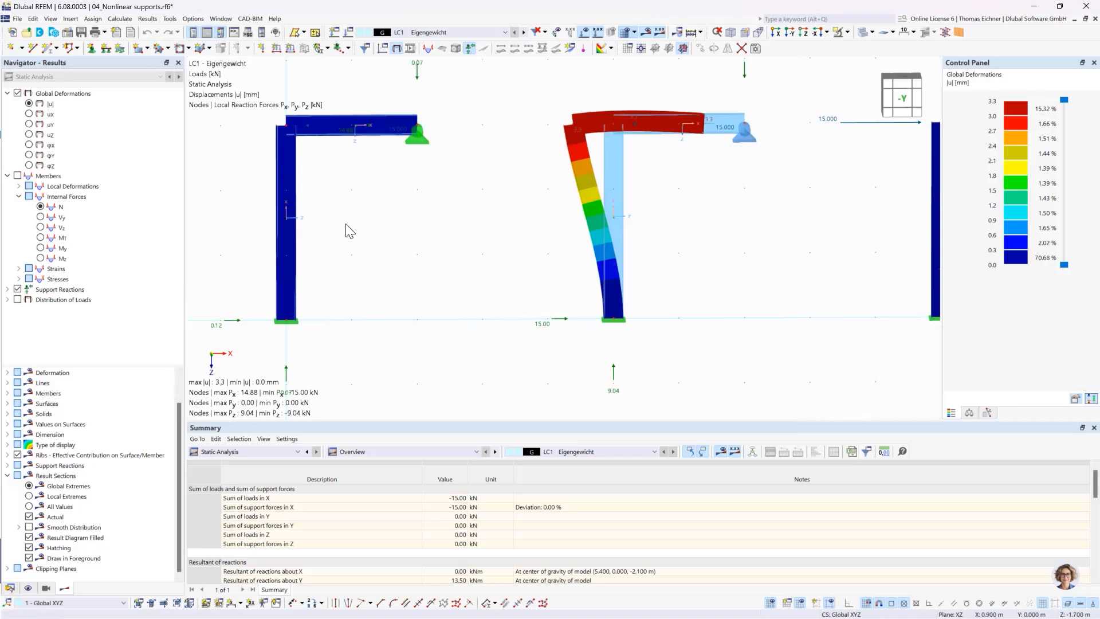
{"action": "middle_click_drag", "start_coordinate": [348, 228], "coordinate": [374, 245]}
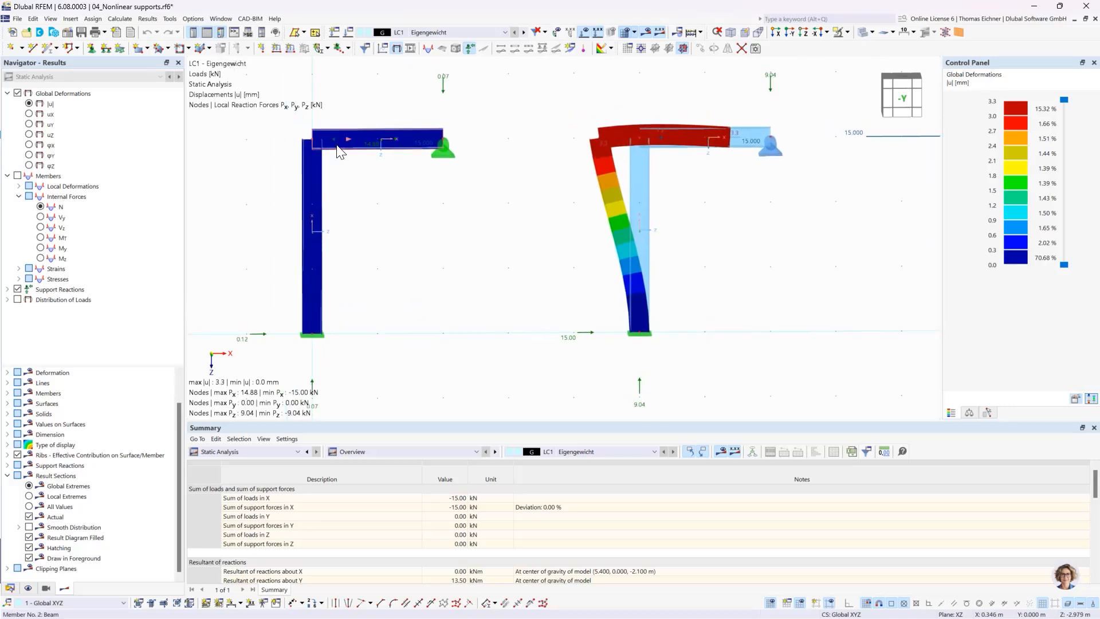
{"action": "left_click", "coordinate": [439, 158]}
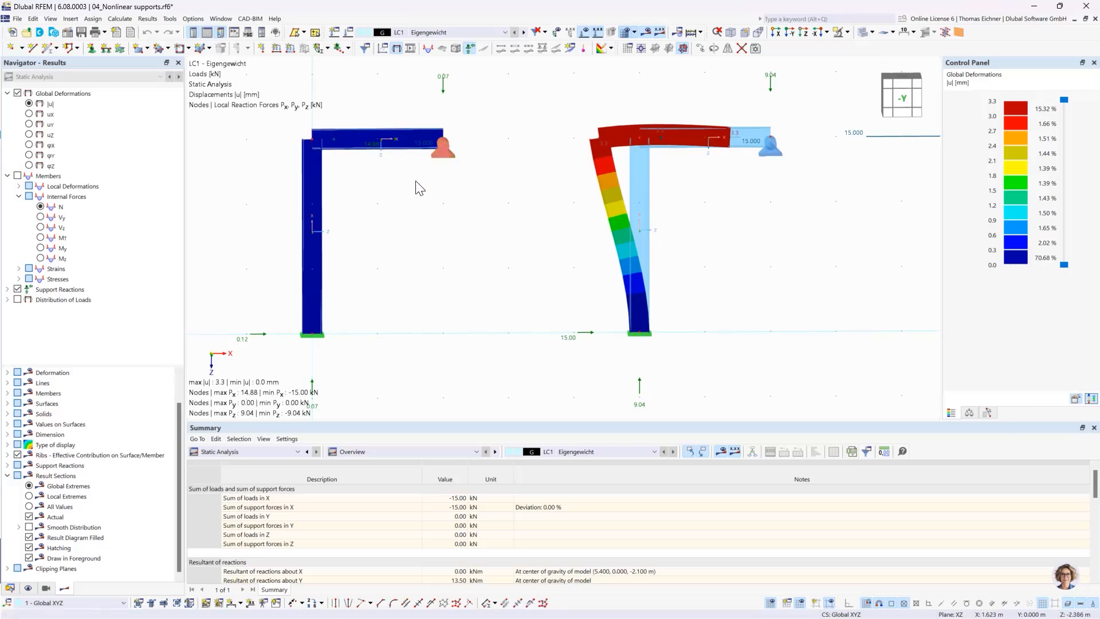
{"action": "left_click", "coordinate": [395, 173]}
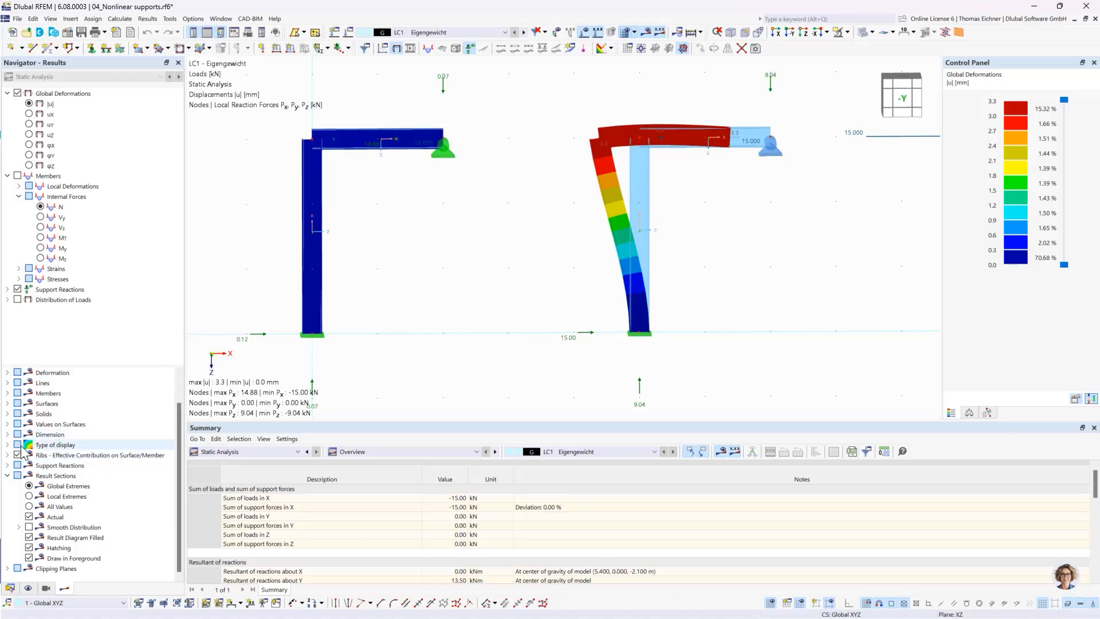
Display the member deformations as lines.
{"action": "scroll", "coordinate": [23, 453], "scroll_direction": "up", "scroll_amount": 1}
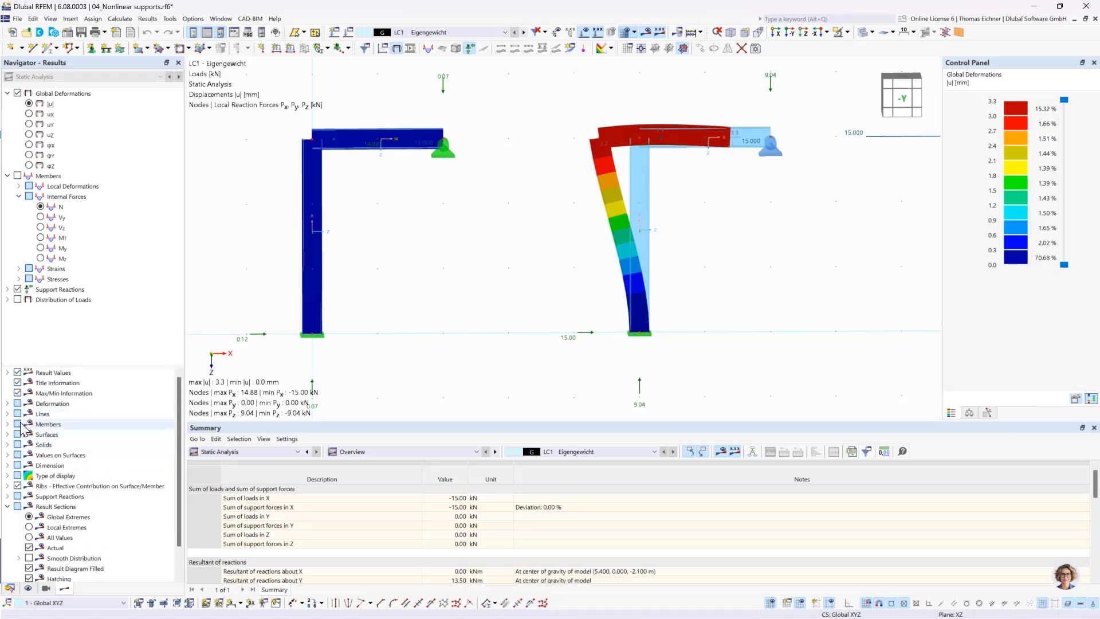
{"action": "left_click", "coordinate": [8, 403]}
{"action": "left_click", "coordinate": [19, 413]}
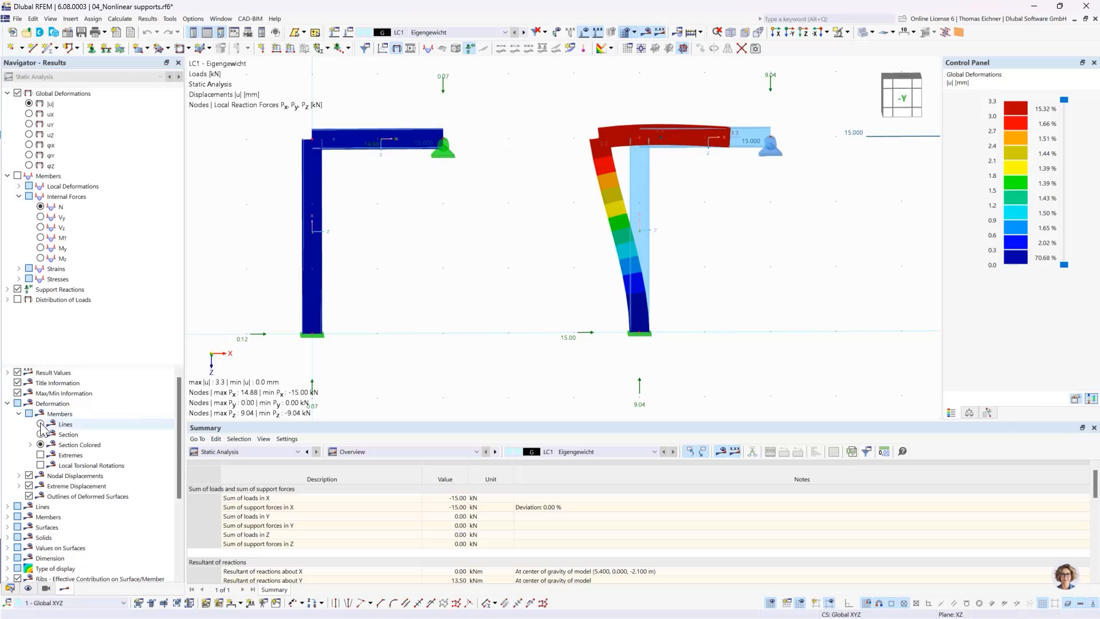
{"action": "left_click", "coordinate": [41, 425]}
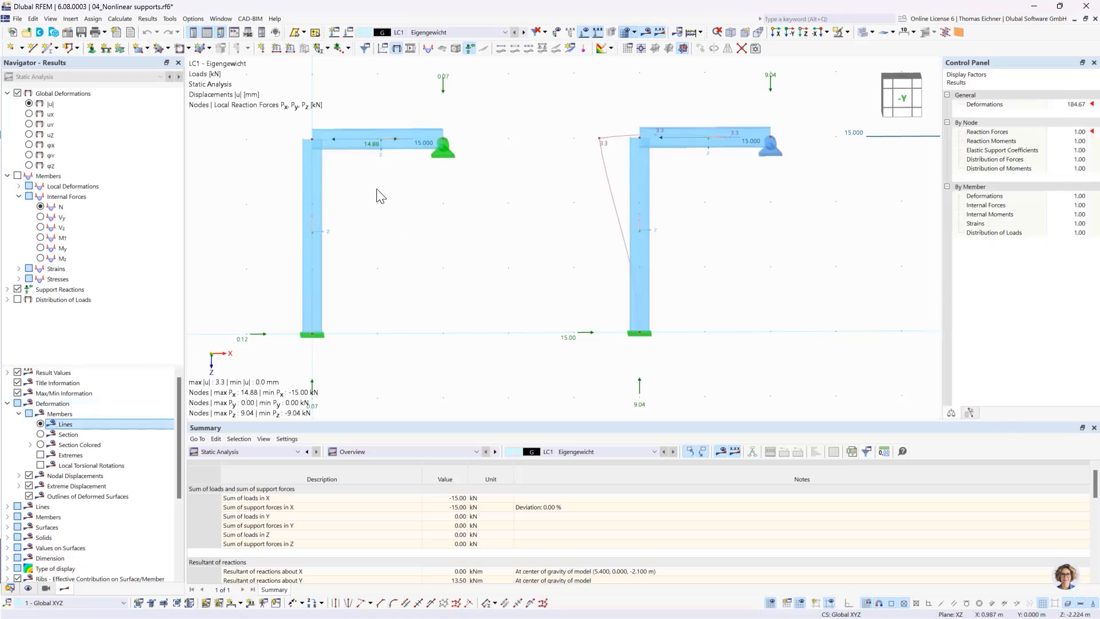
Examine the horizontal reaction force and its direction at the first frame's beam-end support, relative to the applied load and global X-axis.
{"action": "scroll", "coordinate": [384, 136], "scroll_direction": "up", "scroll_amount": 2}
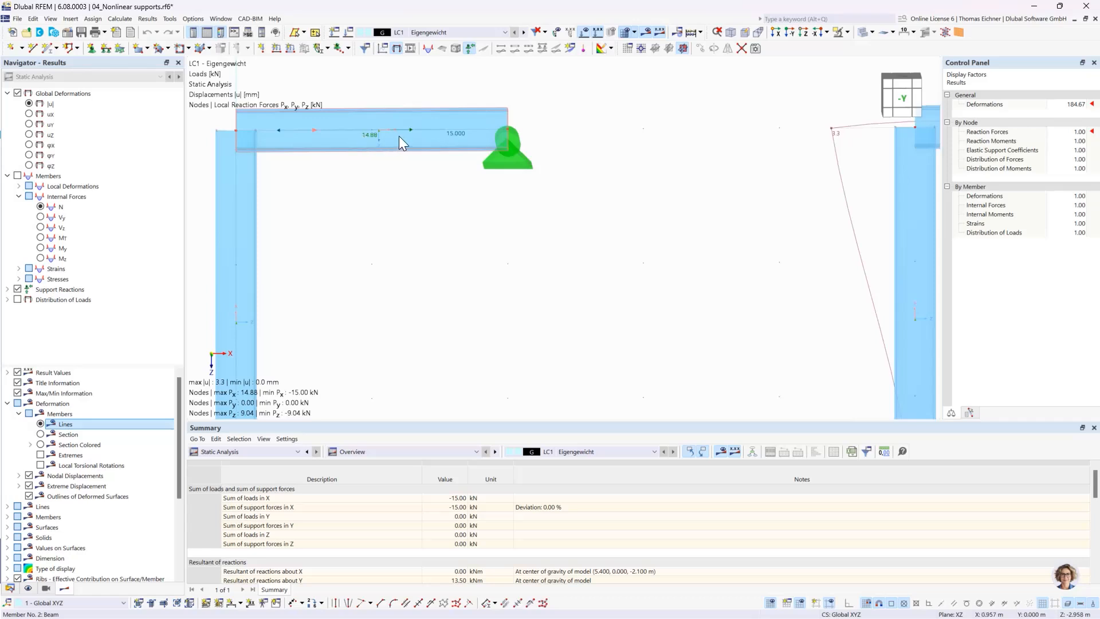
{"action": "scroll", "coordinate": [404, 134], "scroll_direction": "down", "scroll_amount": 3}
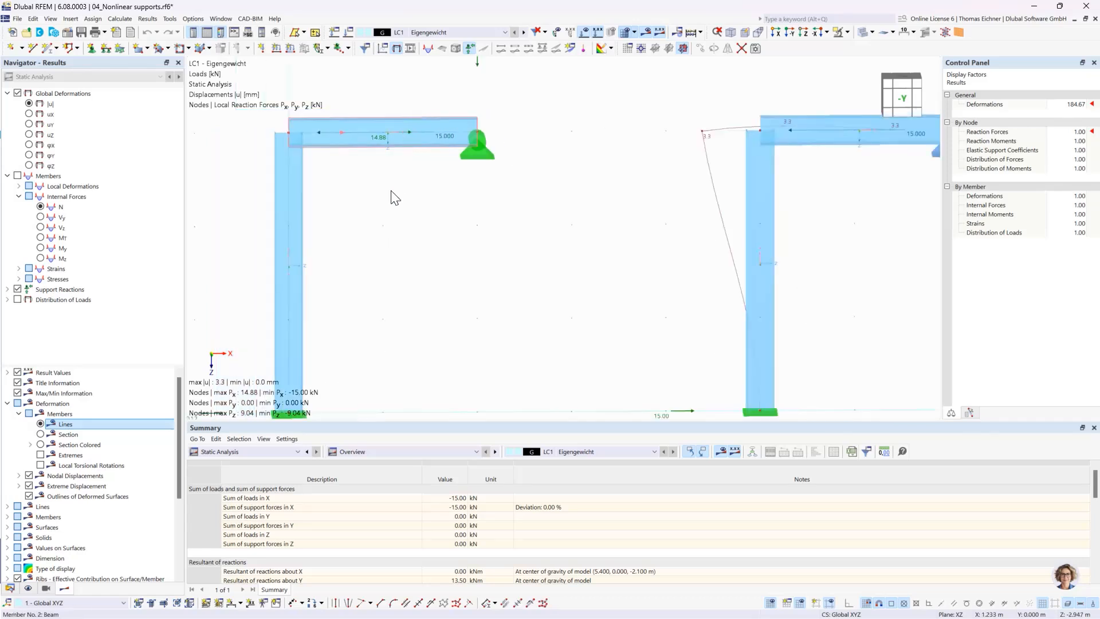
{"action": "middle_click_drag", "start_coordinate": [395, 198], "coordinate": [470, 190]}
{"action": "scroll", "coordinate": [469, 190], "scroll_direction": "down", "scroll_amount": 3}
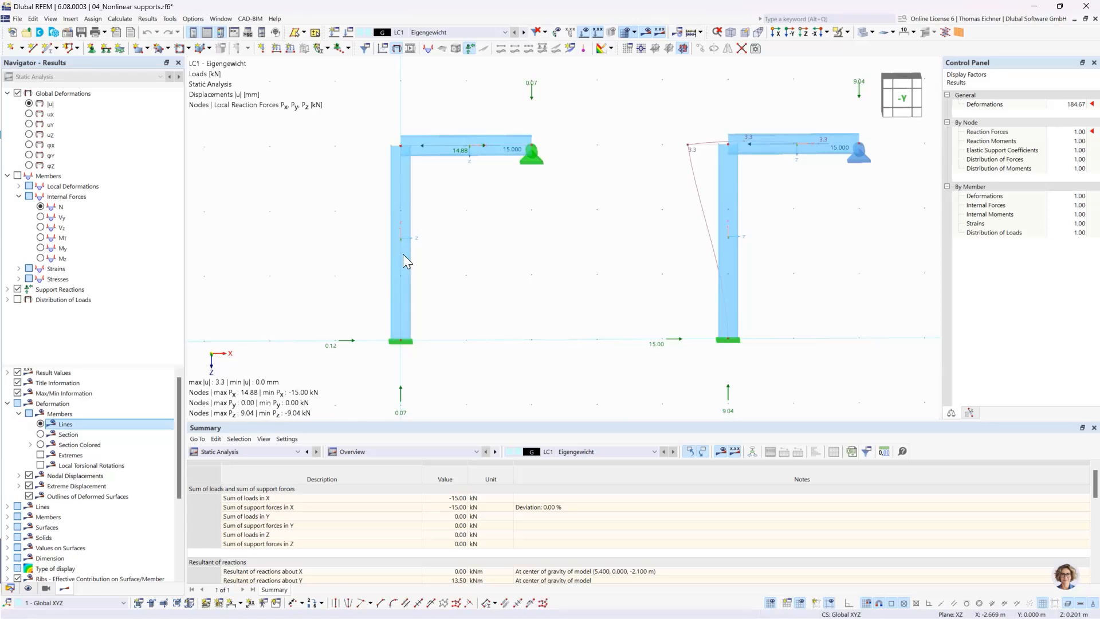
{"action": "scroll", "coordinate": [492, 163], "scroll_direction": "up", "scroll_amount": 2}
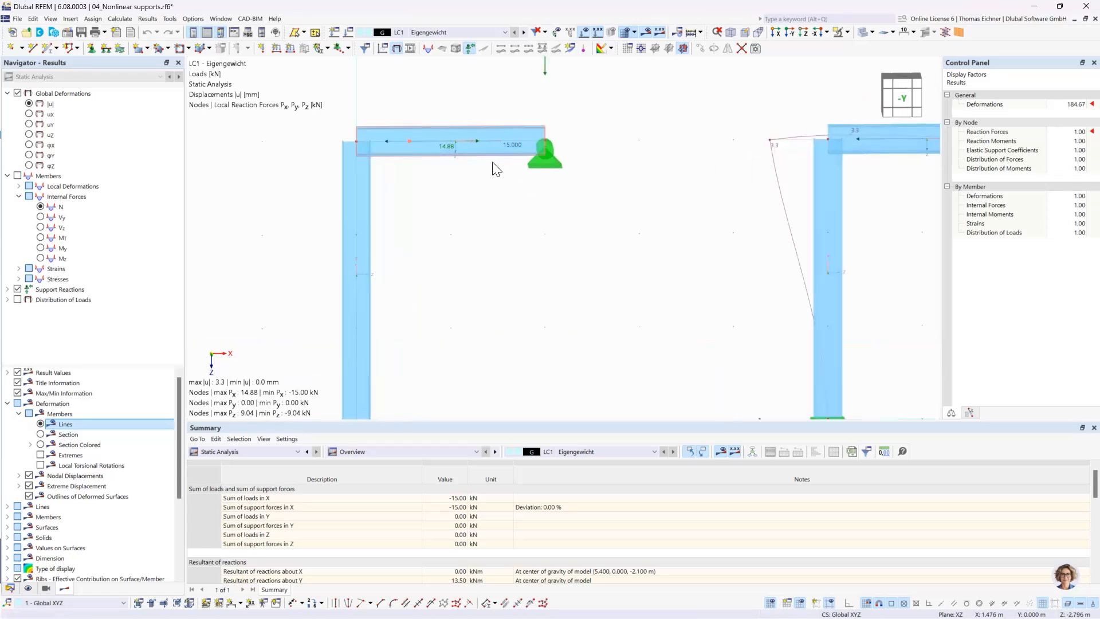
{"action": "scroll", "coordinate": [495, 167], "scroll_direction": "up", "scroll_amount": 1}
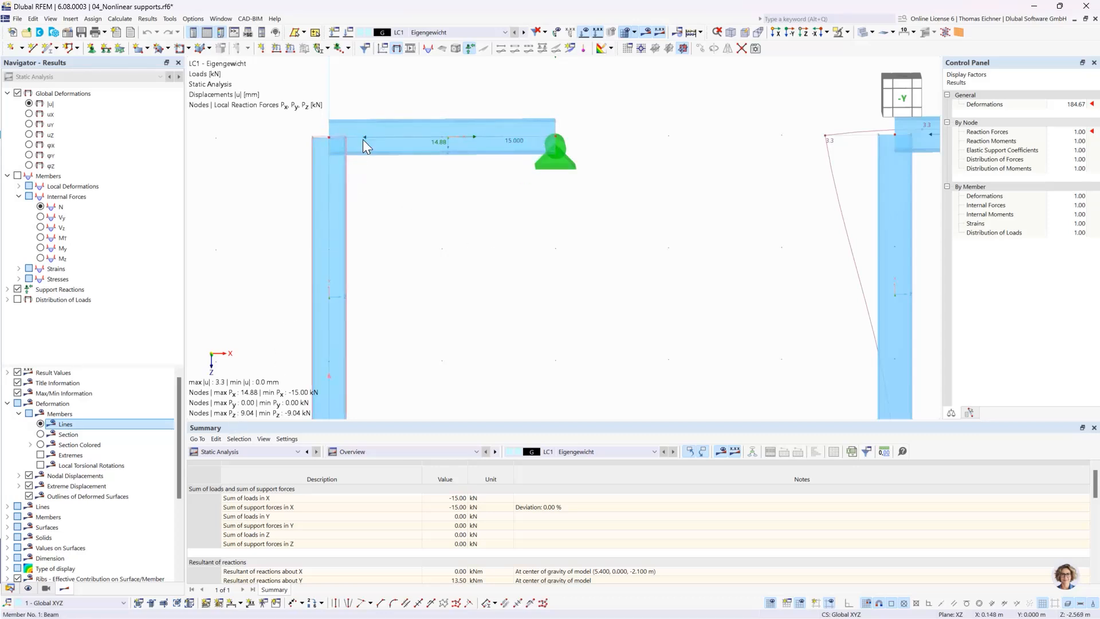
{"action": "mouse_move", "coordinate": [367, 139]}
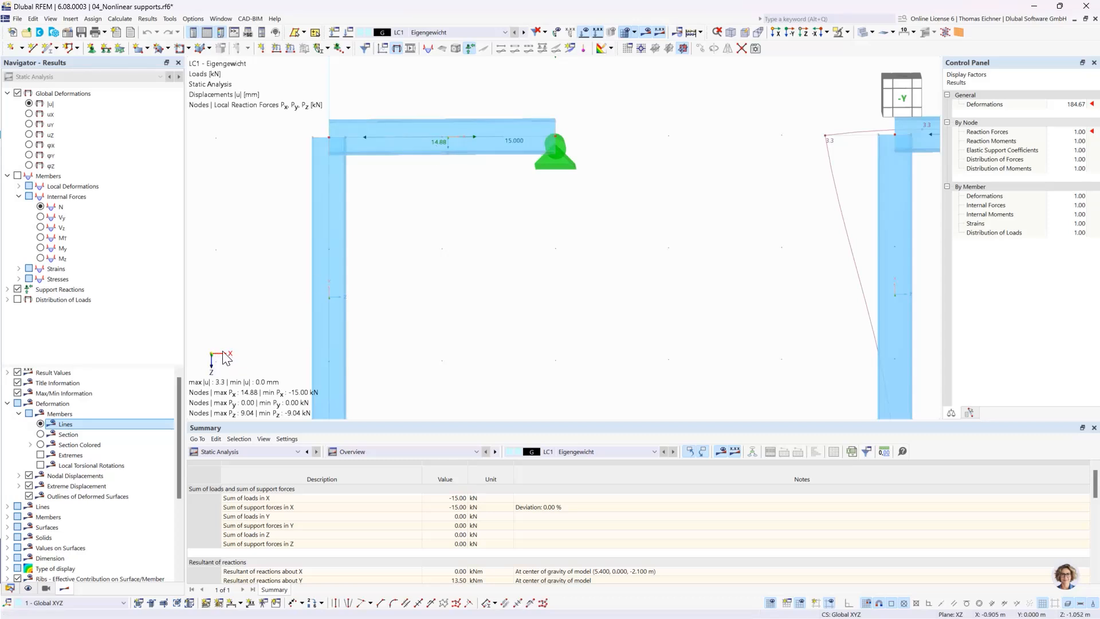
{"action": "scroll", "coordinate": [498, 206], "scroll_direction": "down", "scroll_amount": 3}
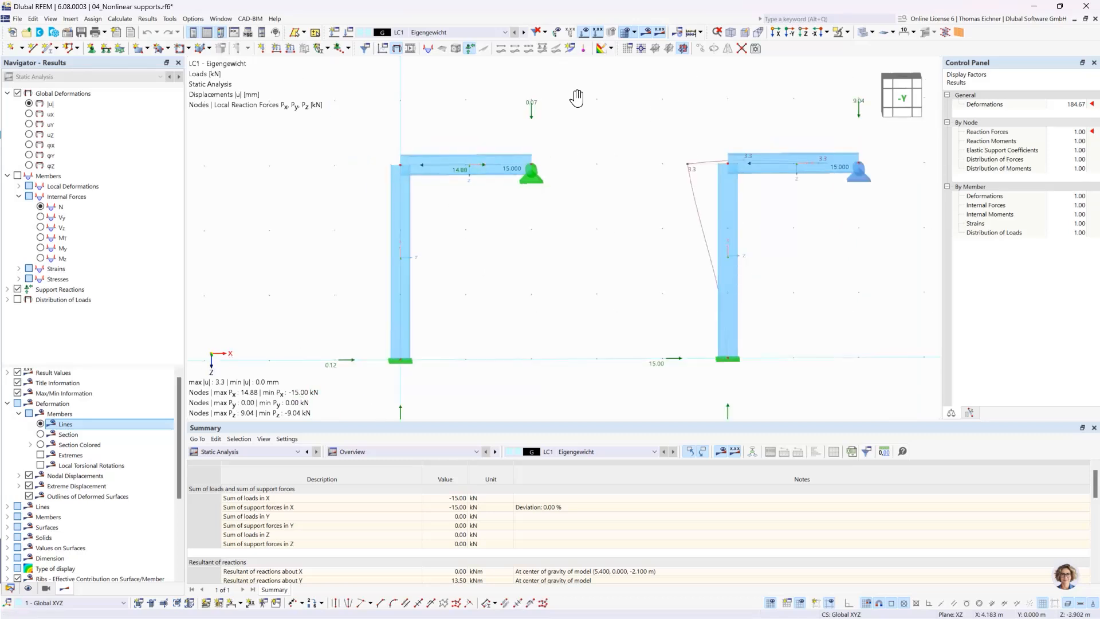
{"action": "middle_click_drag", "start_coordinate": [577, 98], "coordinate": [523, 94]}
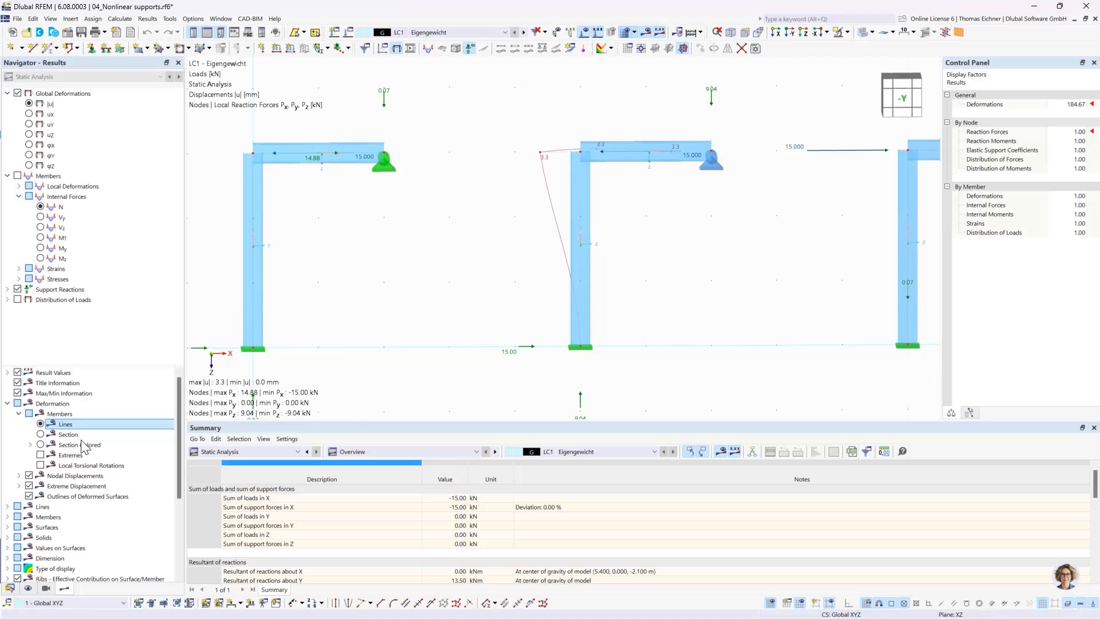
Restore the Section Colored display of member deformations and compare the nonlinear beam-end supports of the second and third frames.
{"action": "left_click", "coordinate": [40, 435]}
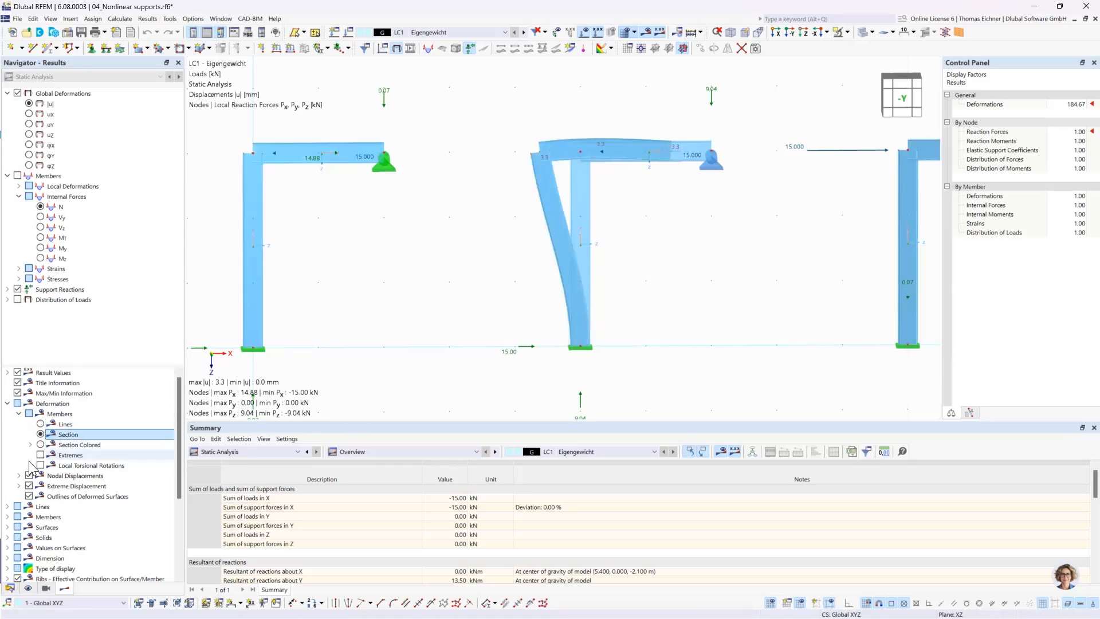
{"action": "left_click", "coordinate": [40, 444]}
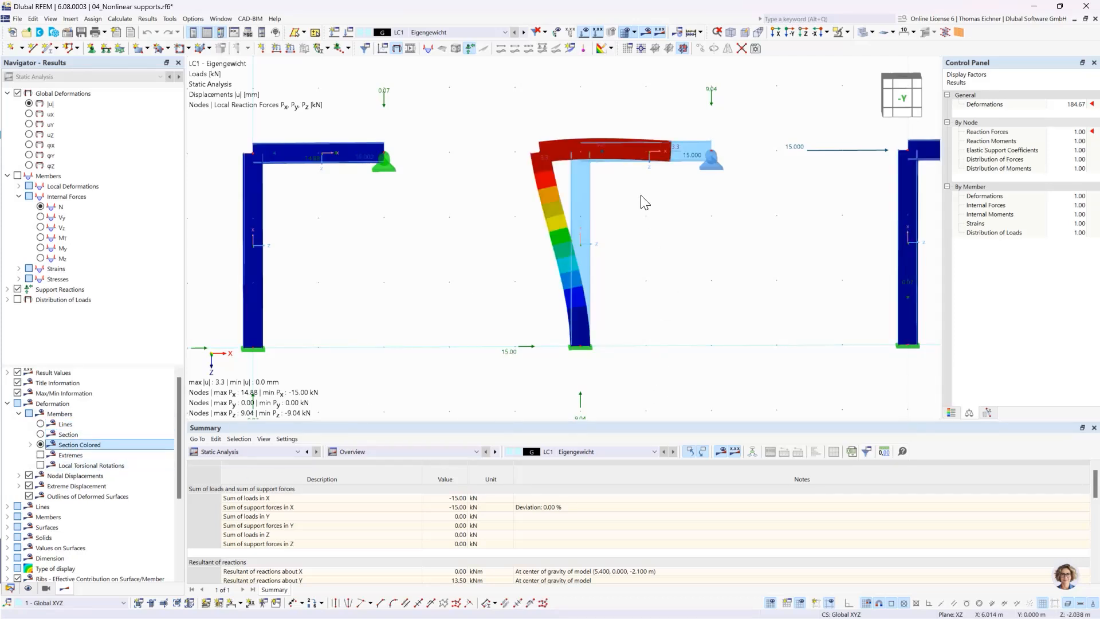
{"action": "left_click", "coordinate": [706, 165]}
{"action": "mouse_move", "coordinate": [713, 165]}
{"action": "scroll", "coordinate": [700, 182], "scroll_direction": "up", "scroll_amount": 1}
{"action": "scroll", "coordinate": [527, 176], "scroll_direction": "down", "scroll_amount": 2}
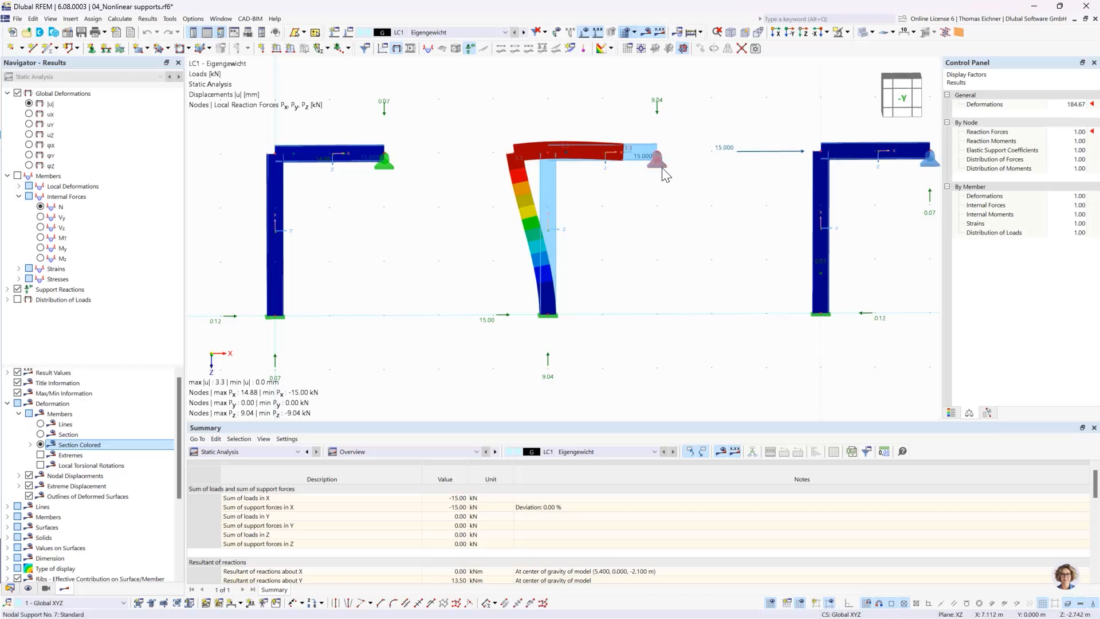
{"action": "scroll", "coordinate": [658, 171], "scroll_direction": "up", "scroll_amount": 1}
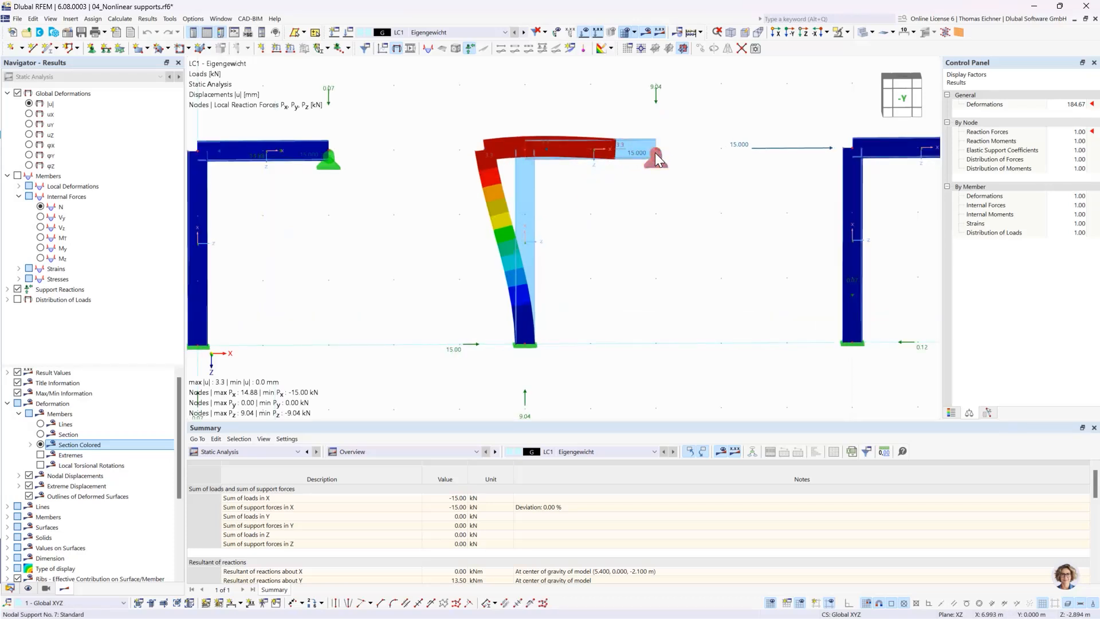
{"action": "mouse_move", "coordinate": [659, 156]}
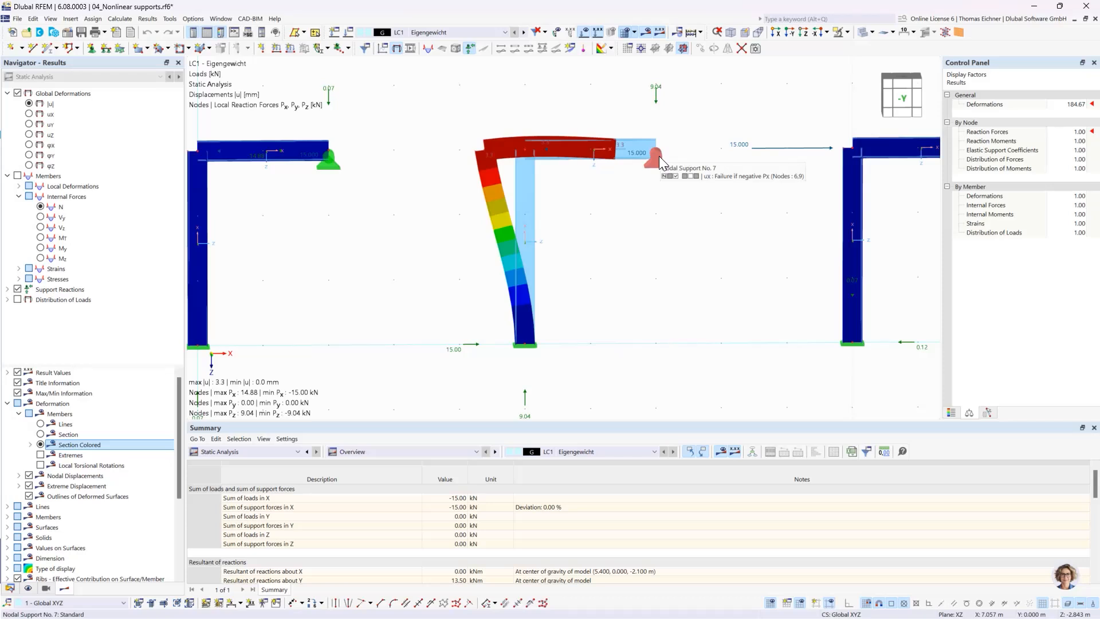
{"action": "scroll", "coordinate": [669, 138], "scroll_direction": "down", "scroll_amount": 2}
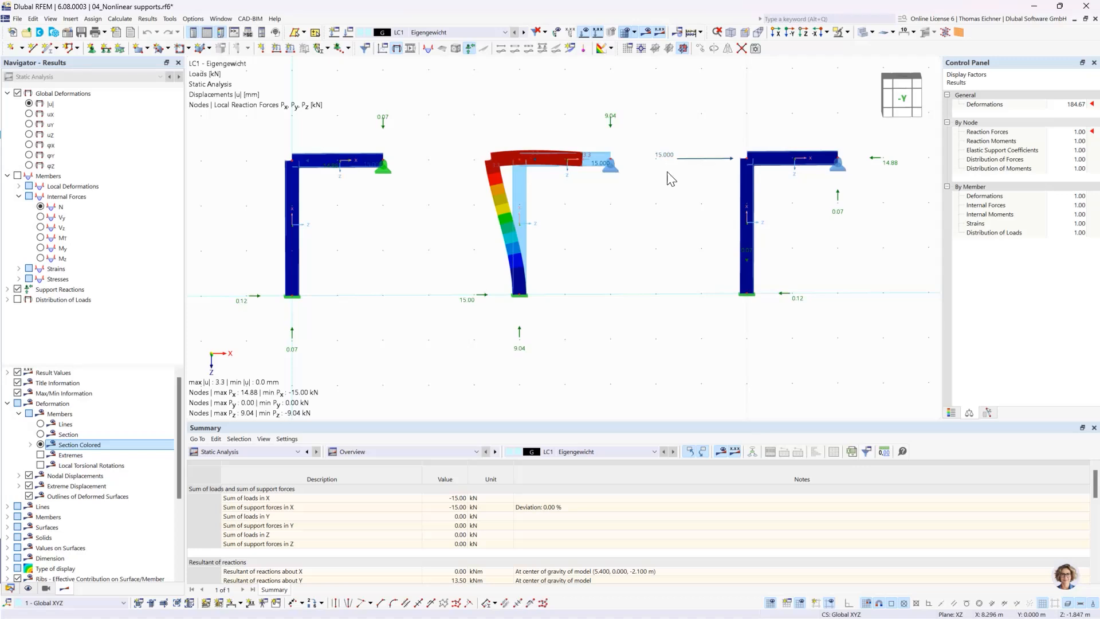
{"action": "left_click", "coordinate": [838, 172]}
{"action": "mouse_move", "coordinate": [842, 177]}
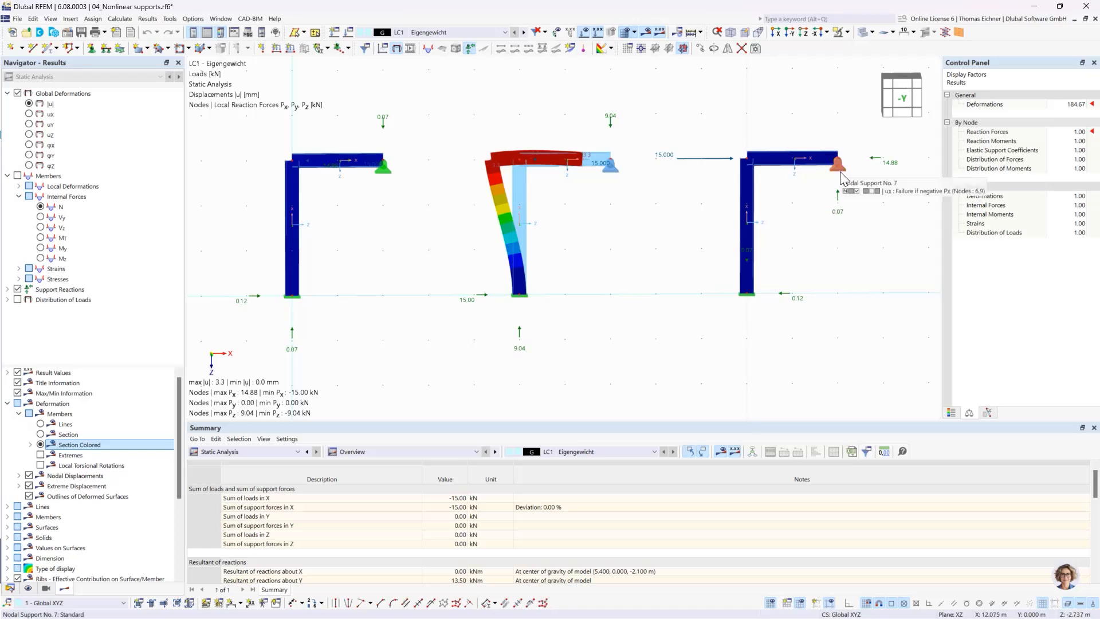
{"action": "left_click", "coordinate": [597, 201]}
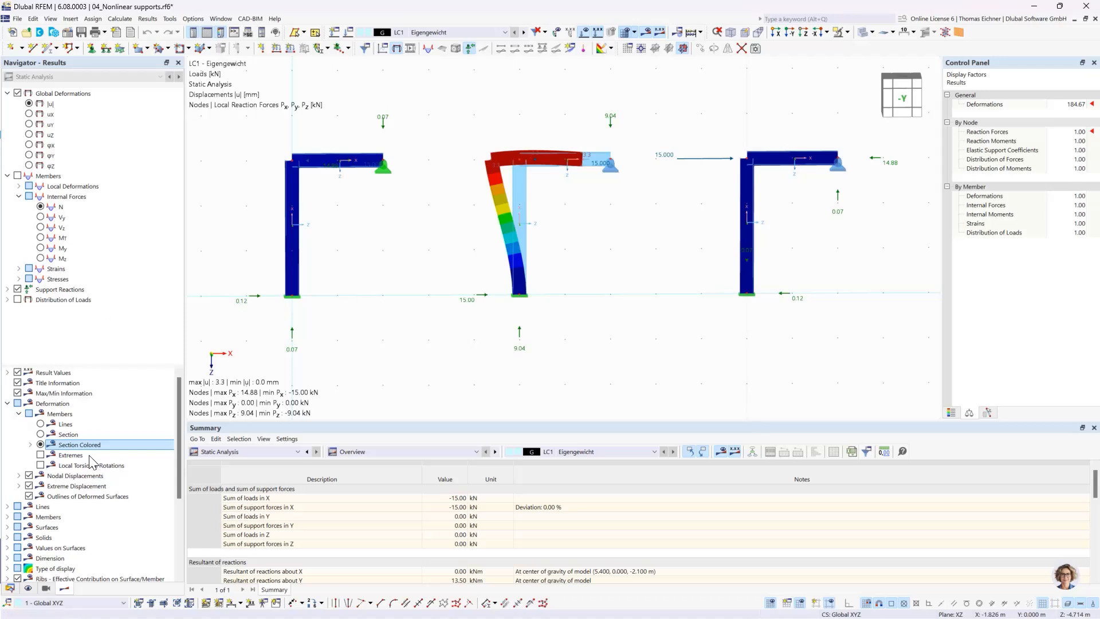
Switch to the model 05_Ladder with friction support and view the ladder in 3D.
{"action": "left_click", "coordinate": [10, 587]}
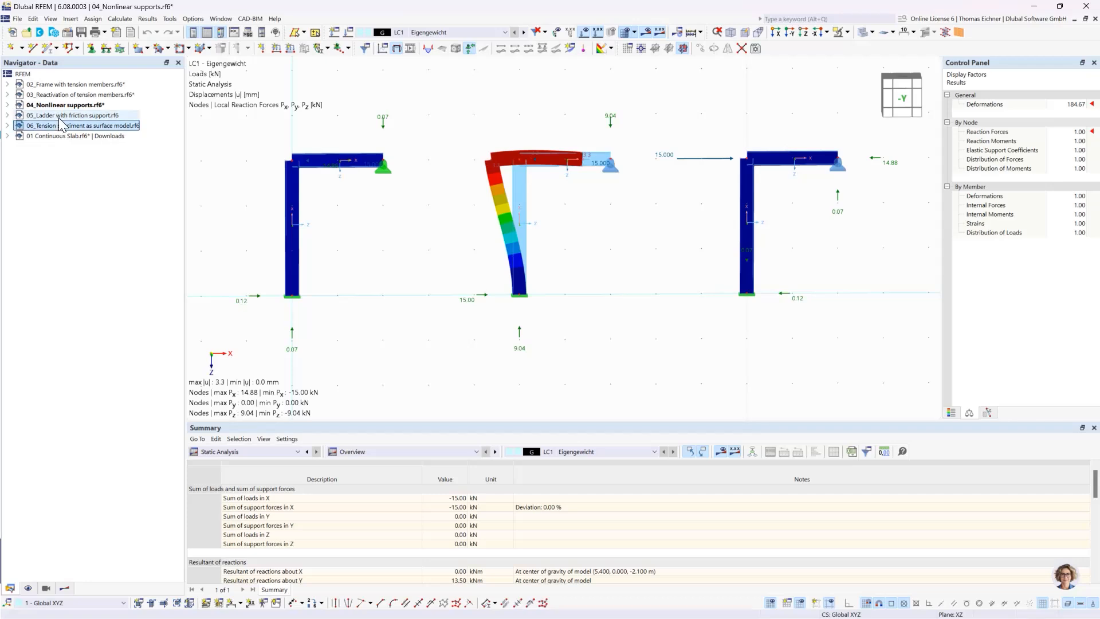
{"action": "left_click", "coordinate": [60, 117]}
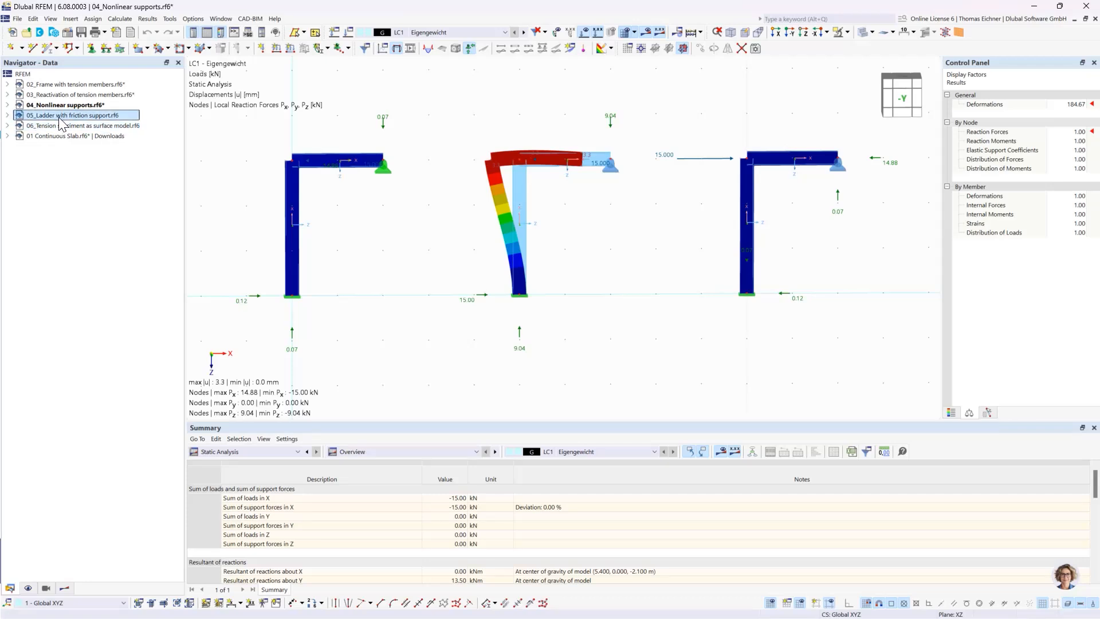
{"action": "double_click", "coordinate": [60, 116]}
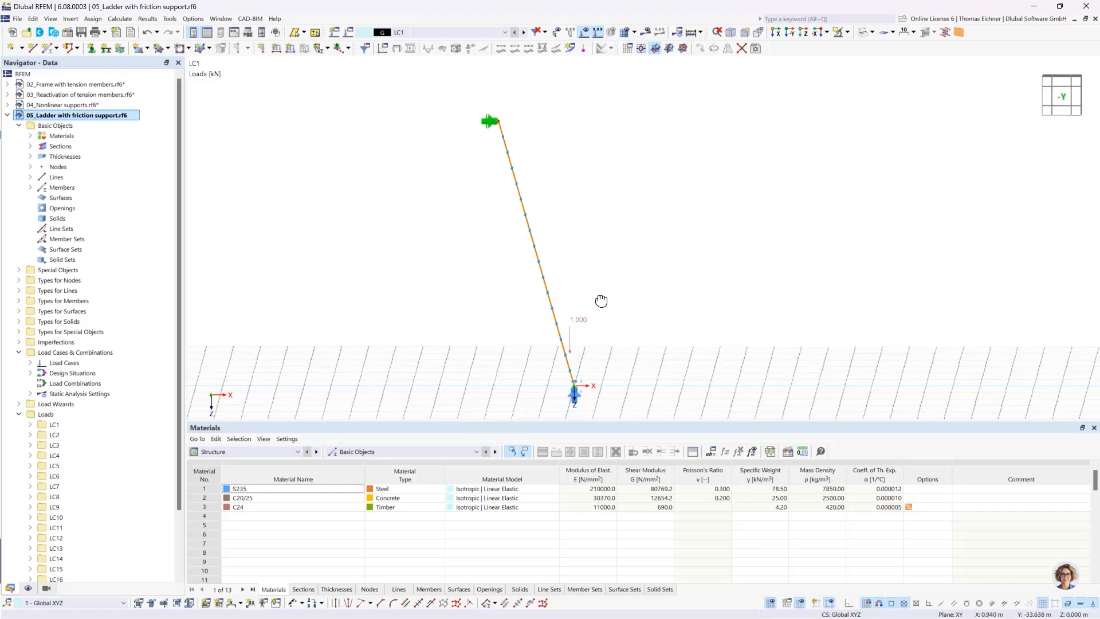
{"action": "middle_click_drag", "start_coordinate": [601, 301], "coordinate": [627, 304], "text": "ctrl"}
{"action": "middle_click_drag", "start_coordinate": [701, 291], "coordinate": [669, 302], "text": "ctrl"}
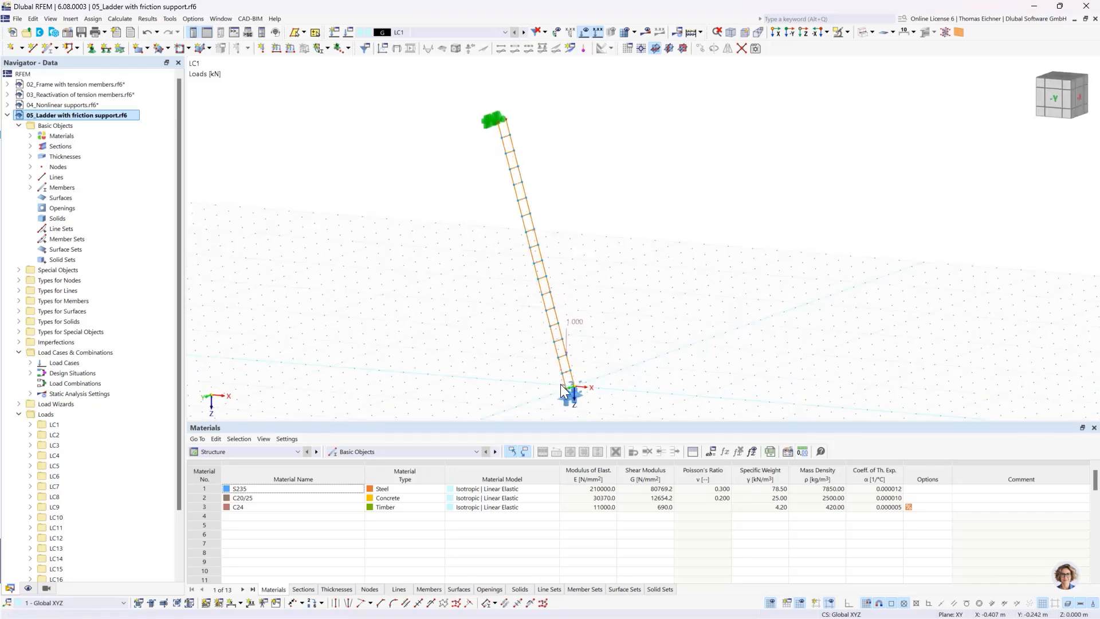
Review the support conditions of the nodal support at the ladder's upper end.
{"action": "double_click", "coordinate": [485, 121]}
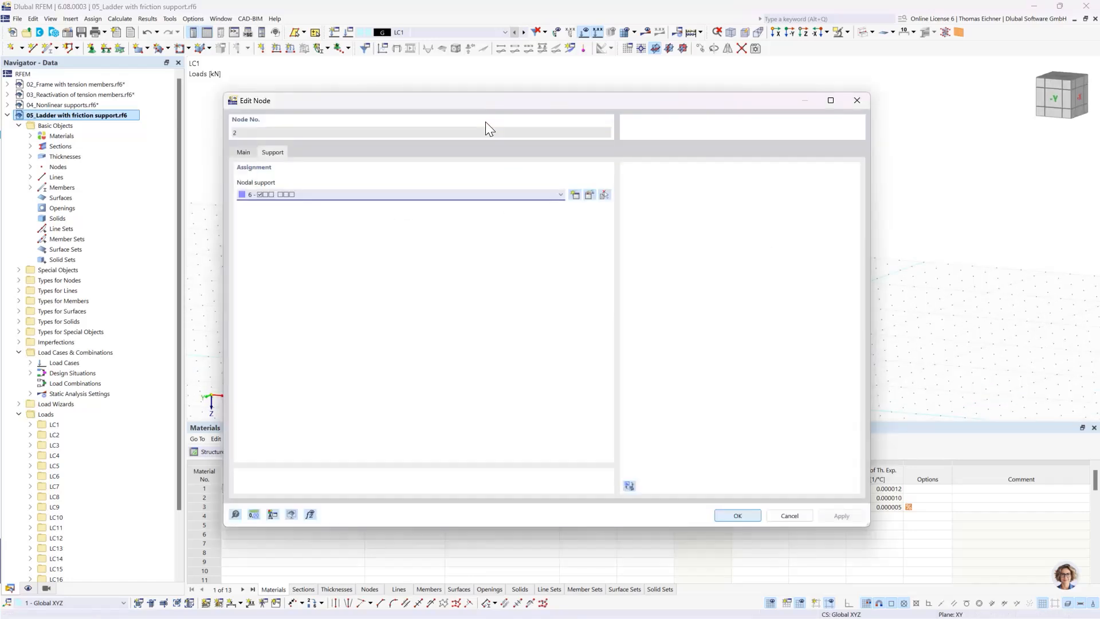
{"action": "left_click", "coordinate": [590, 196]}
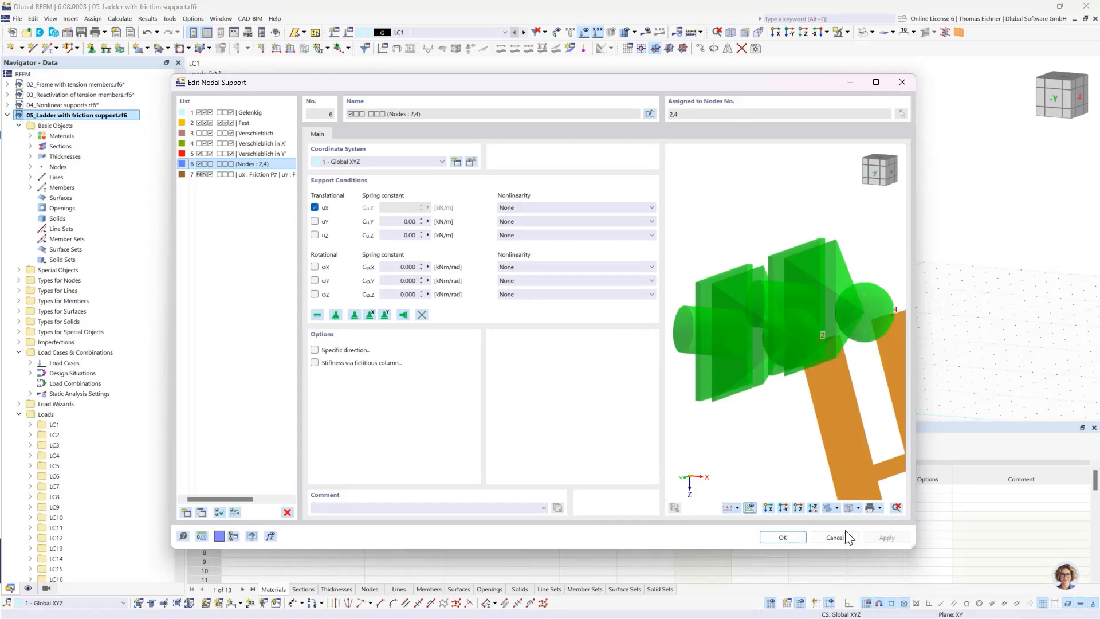
{"action": "left_click", "coordinate": [791, 542]}
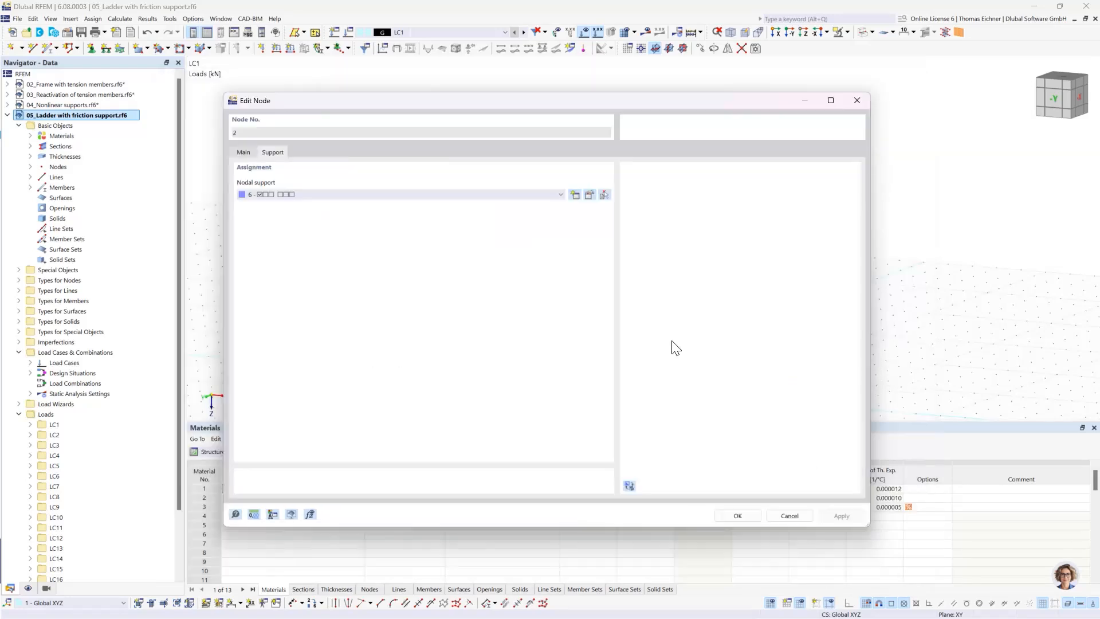
{"action": "left_click", "coordinate": [738, 518]}
Review the friction support conditions at the ladder's foot, including the nonlinearity options available for uz.
{"action": "scroll", "coordinate": [504, 315], "scroll_direction": "up", "scroll_amount": 2}
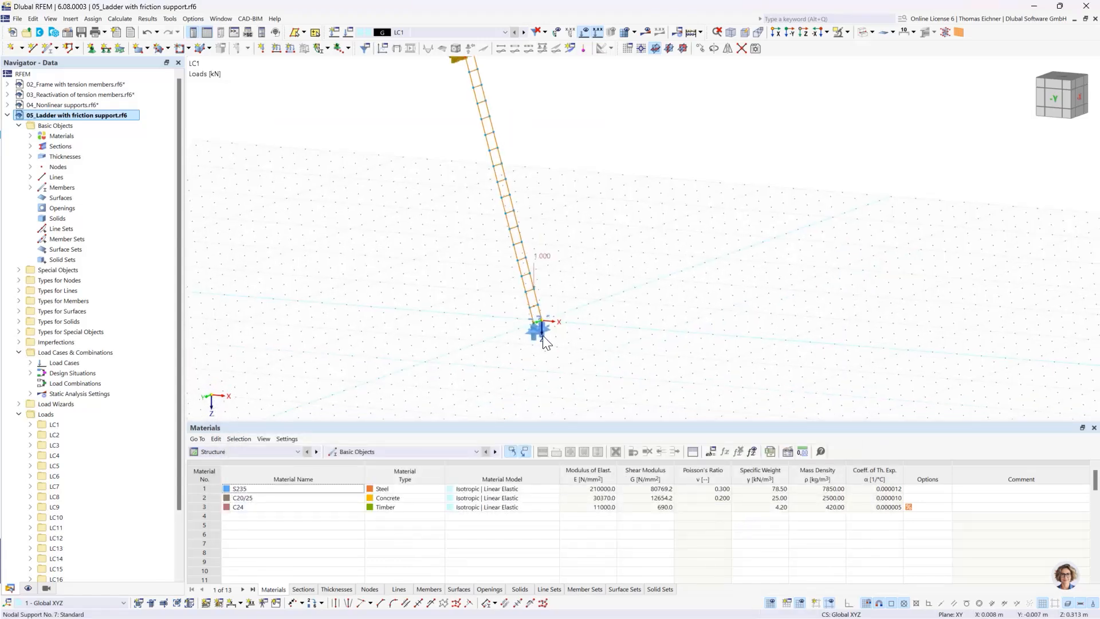
{"action": "double_click", "coordinate": [520, 332]}
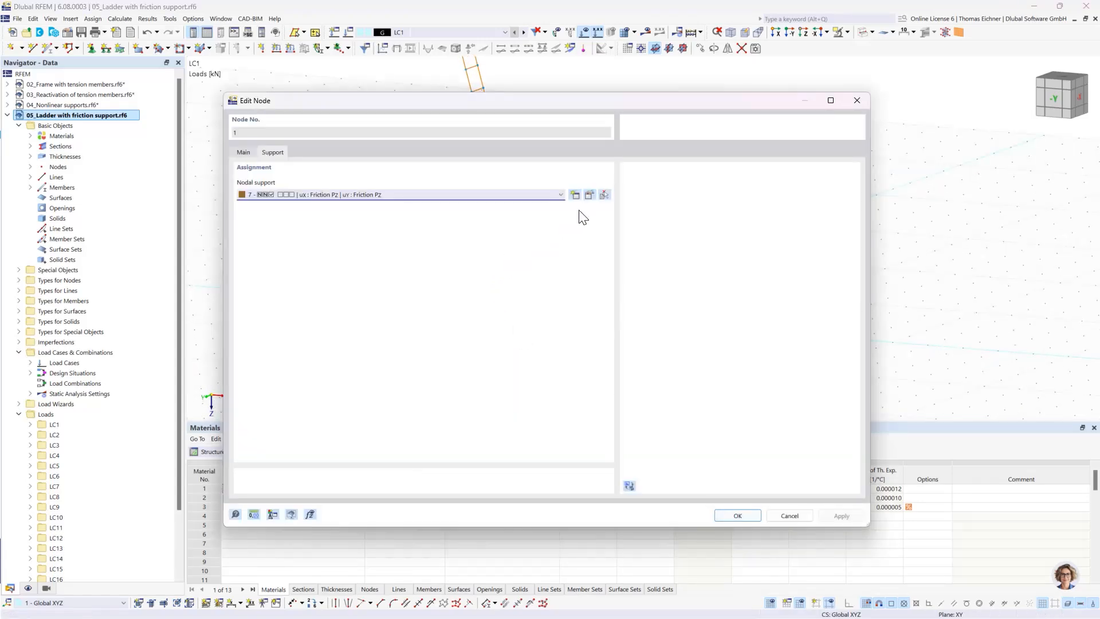
{"action": "left_click", "coordinate": [589, 195]}
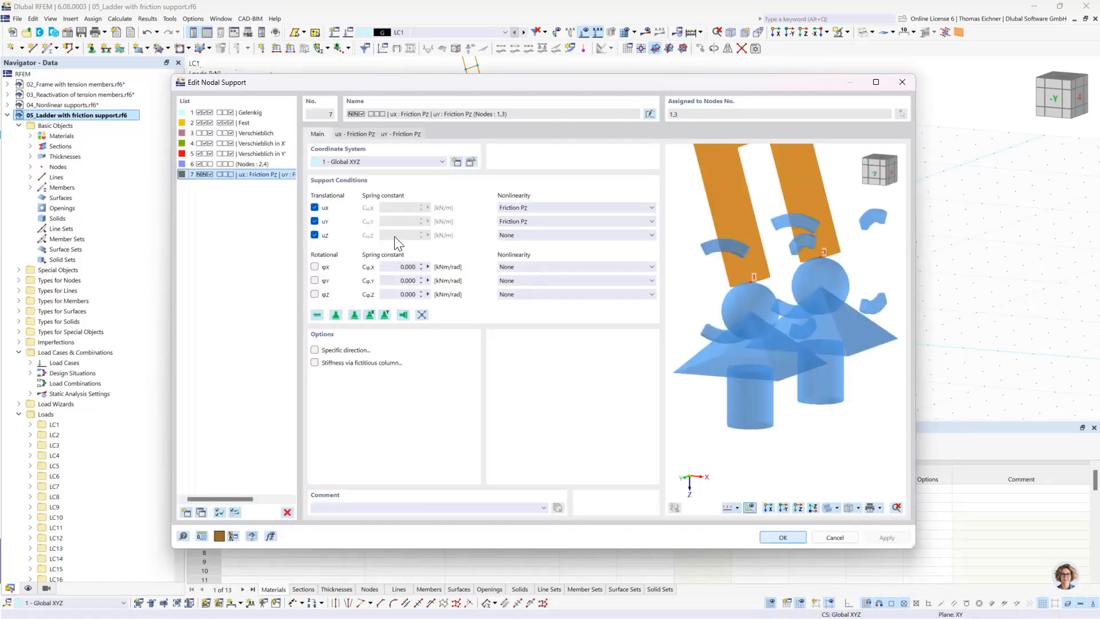
{"action": "left_click", "coordinate": [527, 237]}
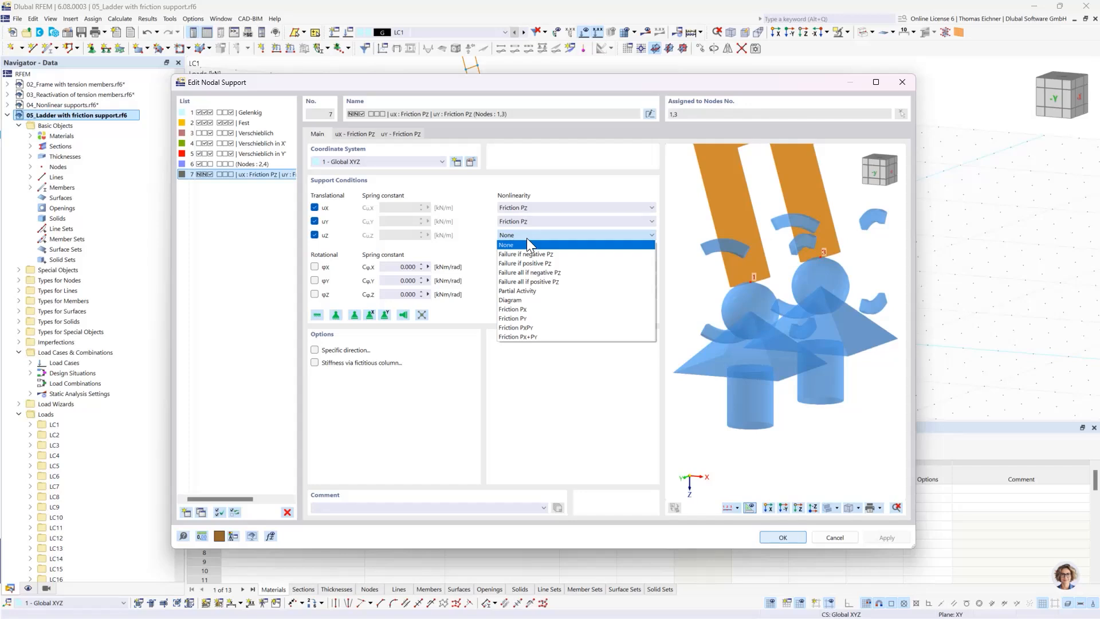
{"action": "left_click", "coordinate": [527, 238]}
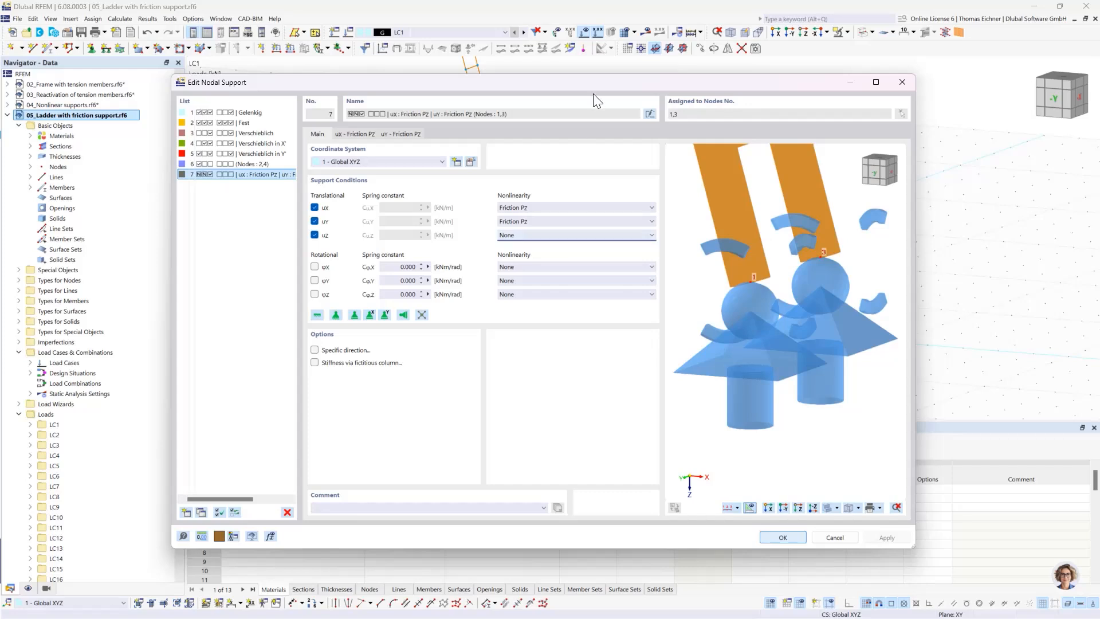
{"action": "scroll", "coordinate": [813, 307], "scroll_direction": "down", "scroll_amount": 3}
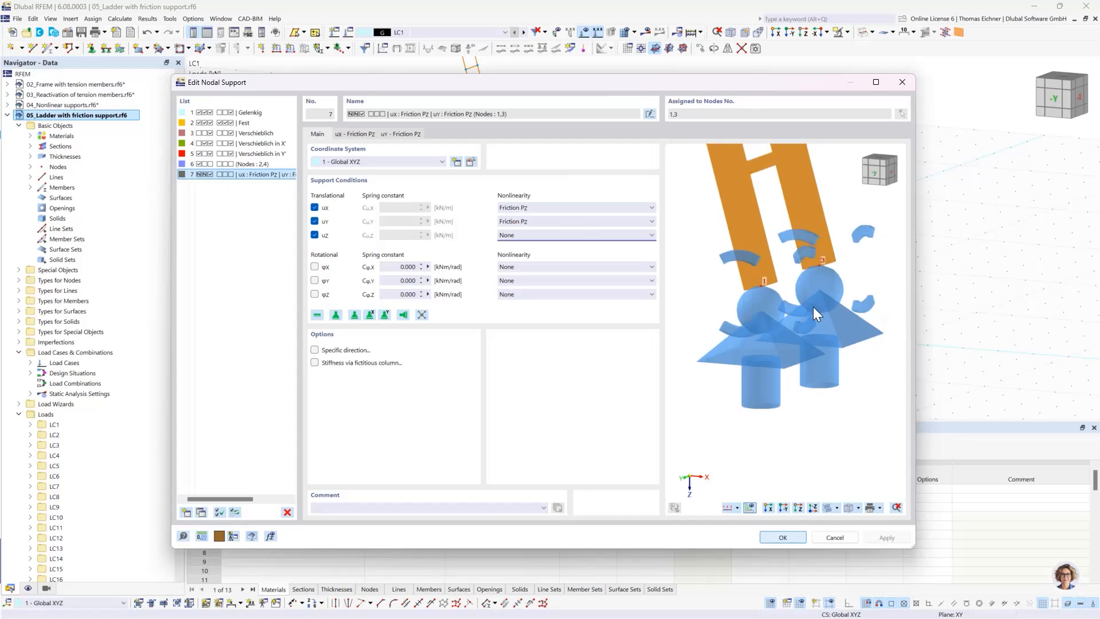
{"action": "scroll", "coordinate": [813, 307], "scroll_direction": "down", "scroll_amount": 1}
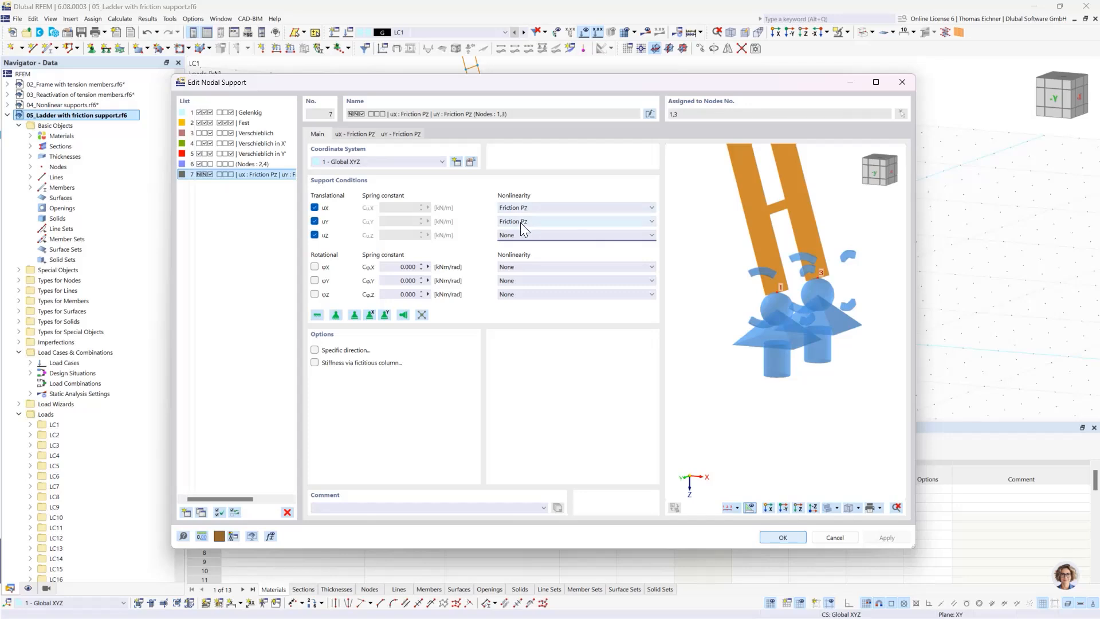
Inspect the friction coefficient and friction diagram for ux of the foot support, leaving the support definition as it is.
{"action": "left_click", "coordinate": [355, 134]}
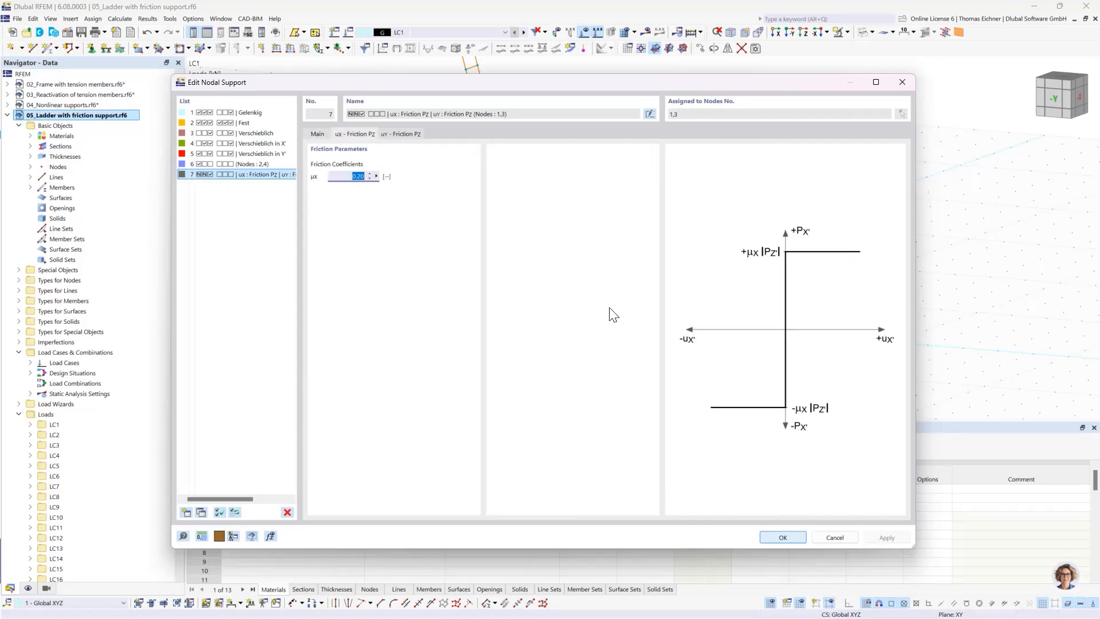
{"action": "left_click", "coordinate": [348, 179]}
{"action": "double_click", "coordinate": [346, 176]}
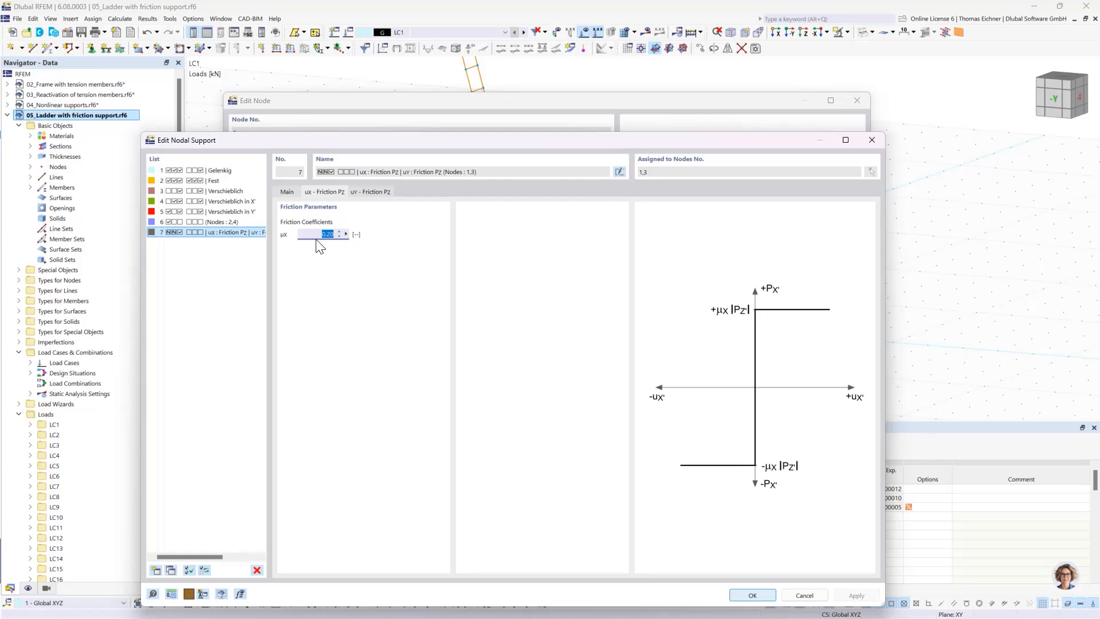
{"action": "left_click_drag", "start_coordinate": [348, 149], "coordinate": [310, 105]}
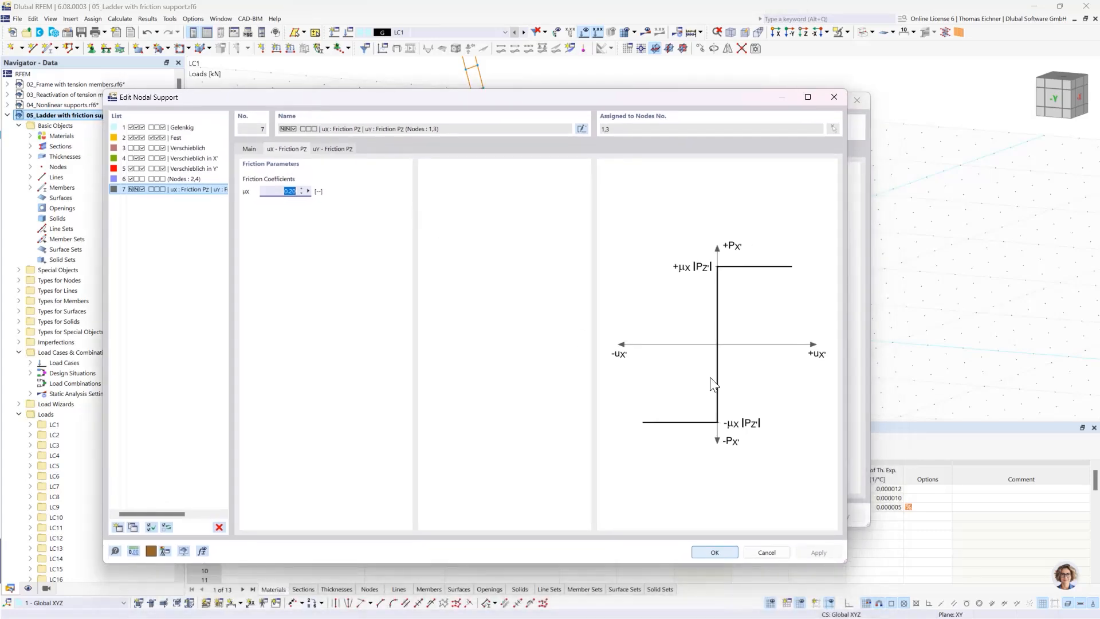
{"action": "left_click", "coordinate": [280, 192]}
{"action": "left_click", "coordinate": [705, 554]}
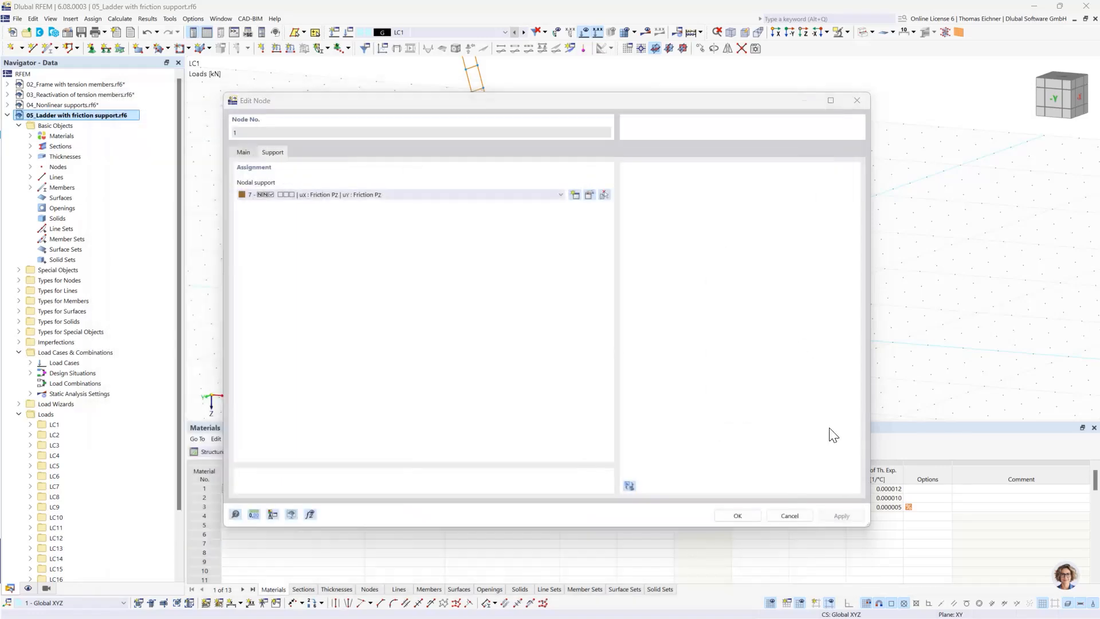
{"action": "left_click", "coordinate": [737, 517]}
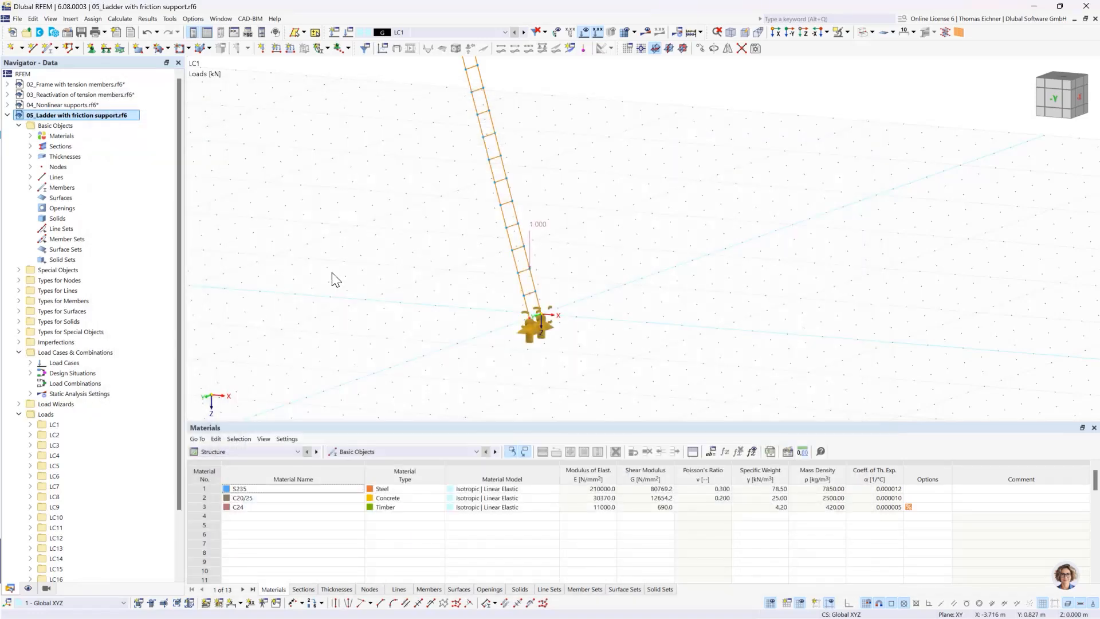
Step through the first load cases to compare the load's position on the ladder, returning to LC1.
{"action": "scroll", "coordinate": [410, 186], "scroll_direction": "down", "scroll_amount": 2}
{"action": "middle_click_drag", "start_coordinate": [425, 202], "coordinate": [438, 265], "text": "ctrl"}
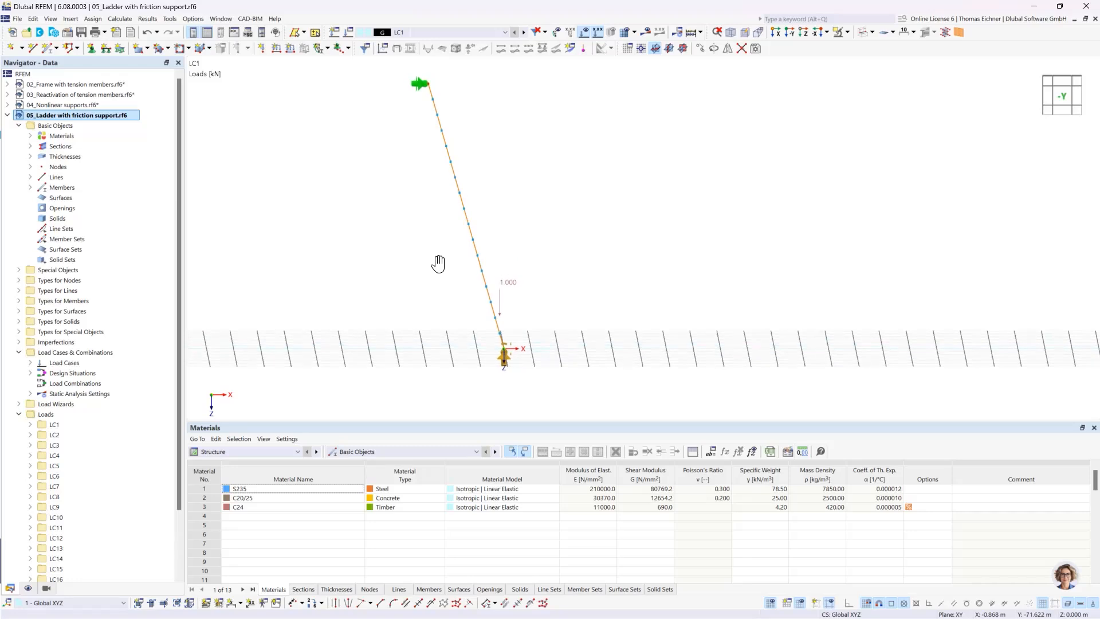
{"action": "left_click", "coordinate": [412, 33]}
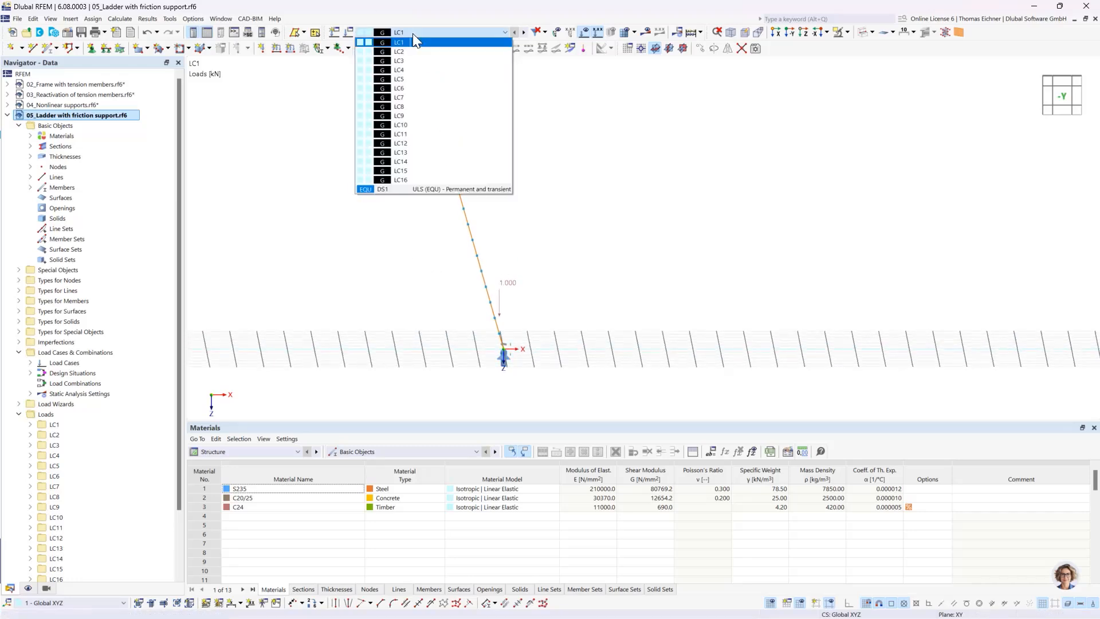
{"action": "left_click", "coordinate": [412, 29]}
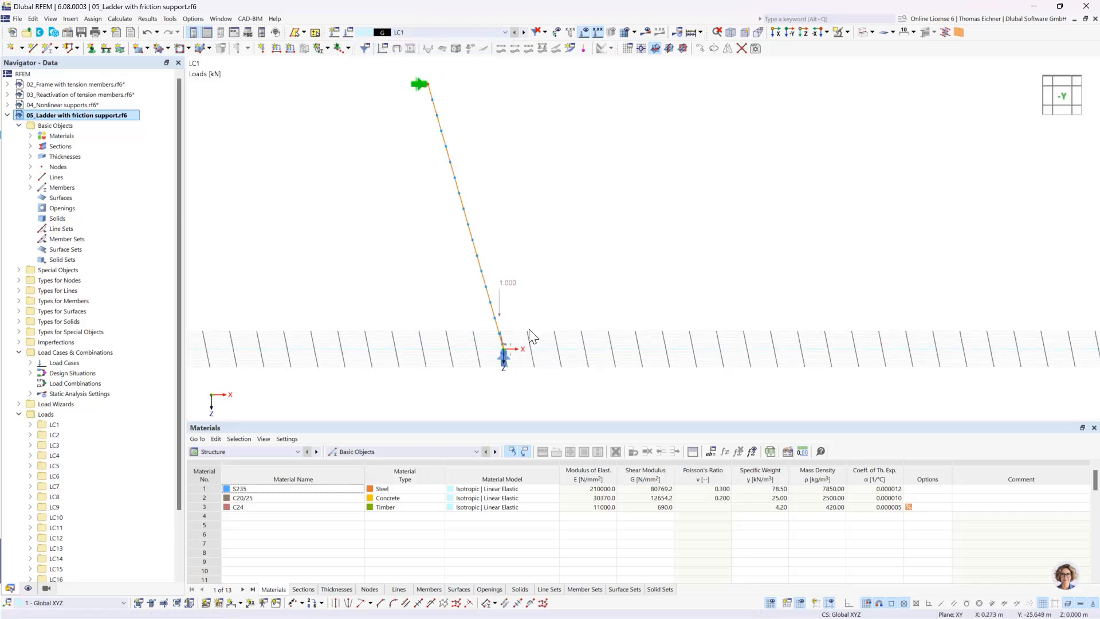
{"action": "middle_click_drag", "start_coordinate": [542, 342], "coordinate": [507, 313], "text": "ctrl"}
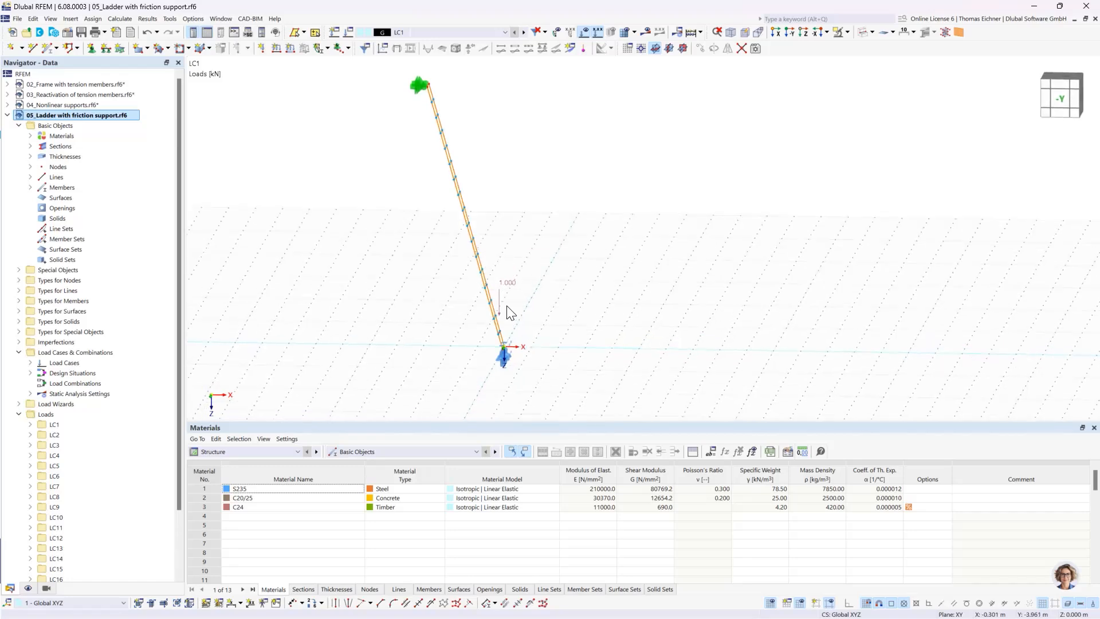
{"action": "right_click", "coordinate": [450, 35]}
{"action": "left_click", "coordinate": [477, 46]}
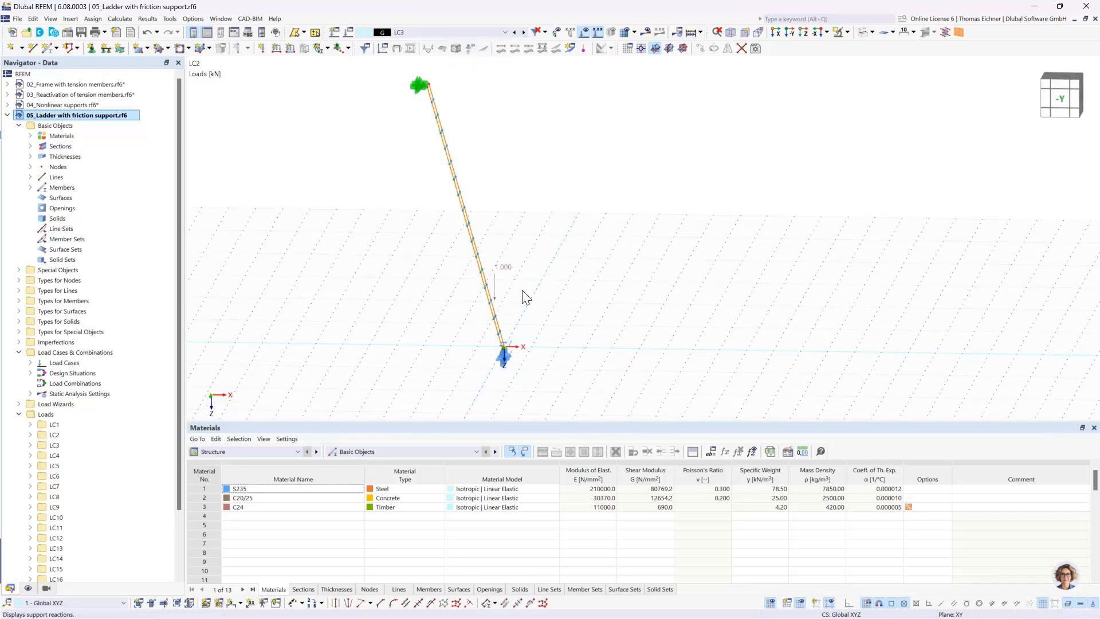
{"action": "key", "text": "Down"}
{"action": "key", "text": "Down"}
{"action": "key", "text": "Down"}
{"action": "key", "text": "Down"}
{"action": "key", "text": "Down"}
{"action": "key", "text": "Down"}
{"action": "key", "text": "Down"}
{"action": "key", "text": "Down"}
{"action": "key", "text": "Down"}
{"action": "key", "text": "Down"}
{"action": "key", "text": "Down"}
{"action": "key", "text": "Up"}
{"action": "key", "text": "Up"}
{"action": "key", "text": "Up"}
{"action": "key", "text": "Up"}
{"action": "key", "text": "Up"}
{"action": "key", "text": "Up"}
{"action": "key", "text": "Up"}
{"action": "key", "text": "Up"}
{"action": "key", "text": "Up"}
{"action": "key", "text": "Up"}
{"action": "key", "text": "Up"}
{"action": "key", "text": "Up"}
{"action": "key", "text": "Up"}
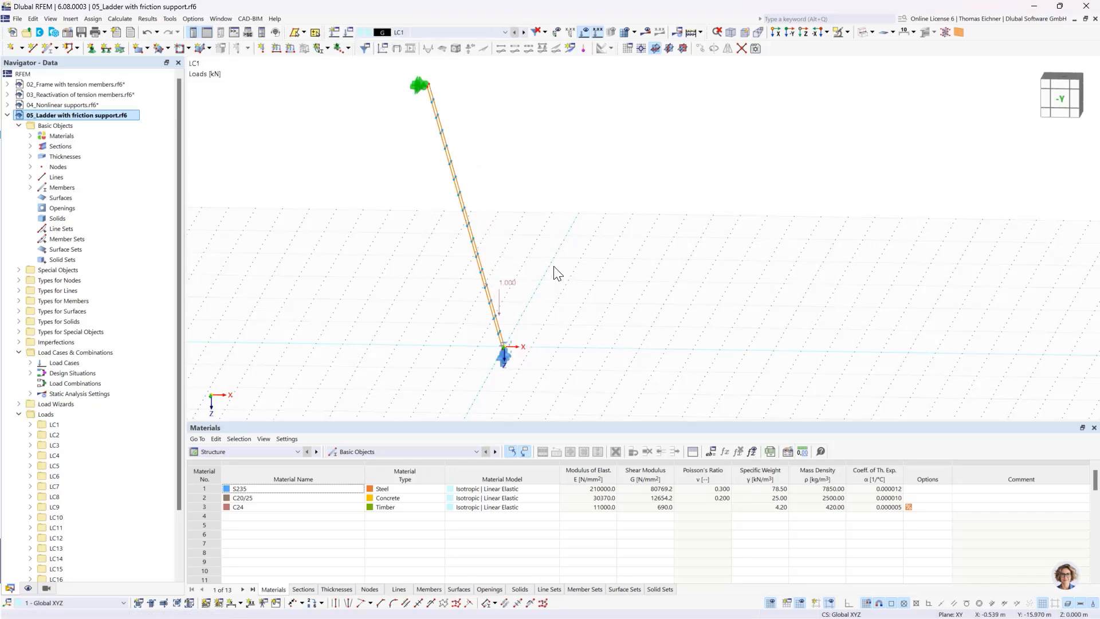
{"action": "middle_click_drag", "start_coordinate": [553, 273], "coordinate": [538, 295]}
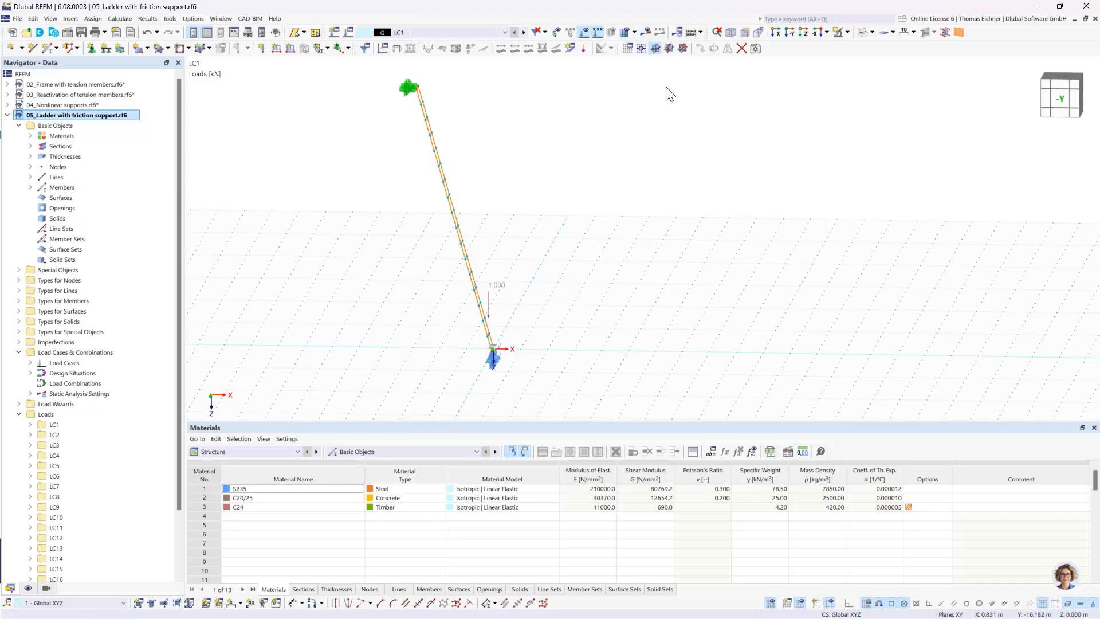
Calculate all load cases and review which ones are listed in the errors and warnings table.
{"action": "left_click", "coordinate": [689, 35]}
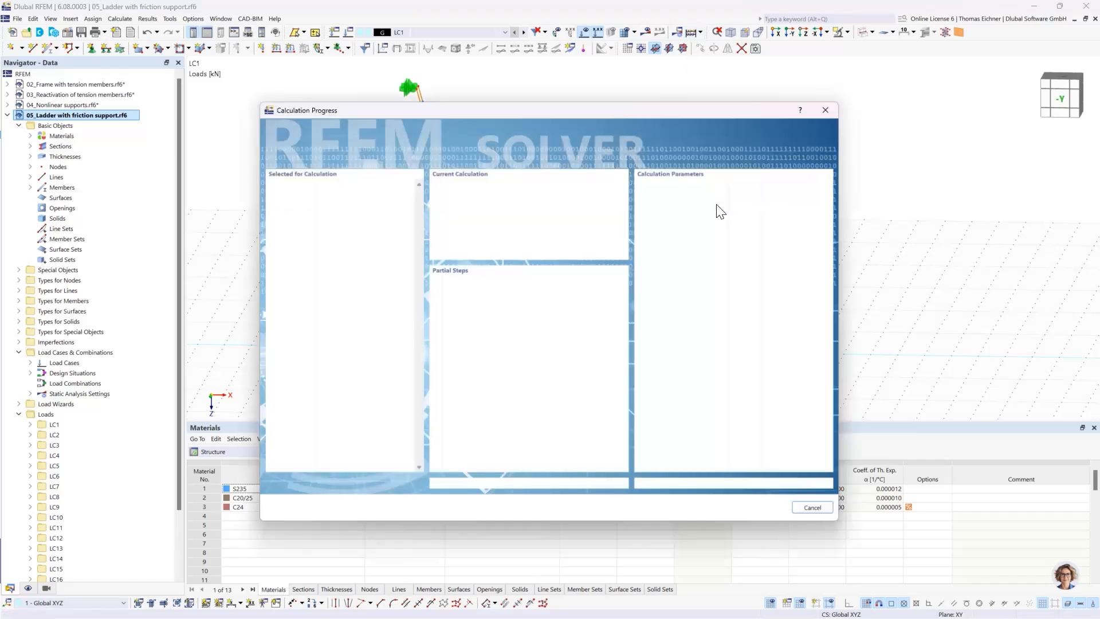
{"action": "left_click_drag", "start_coordinate": [577, 105], "coordinate": [908, 100]}
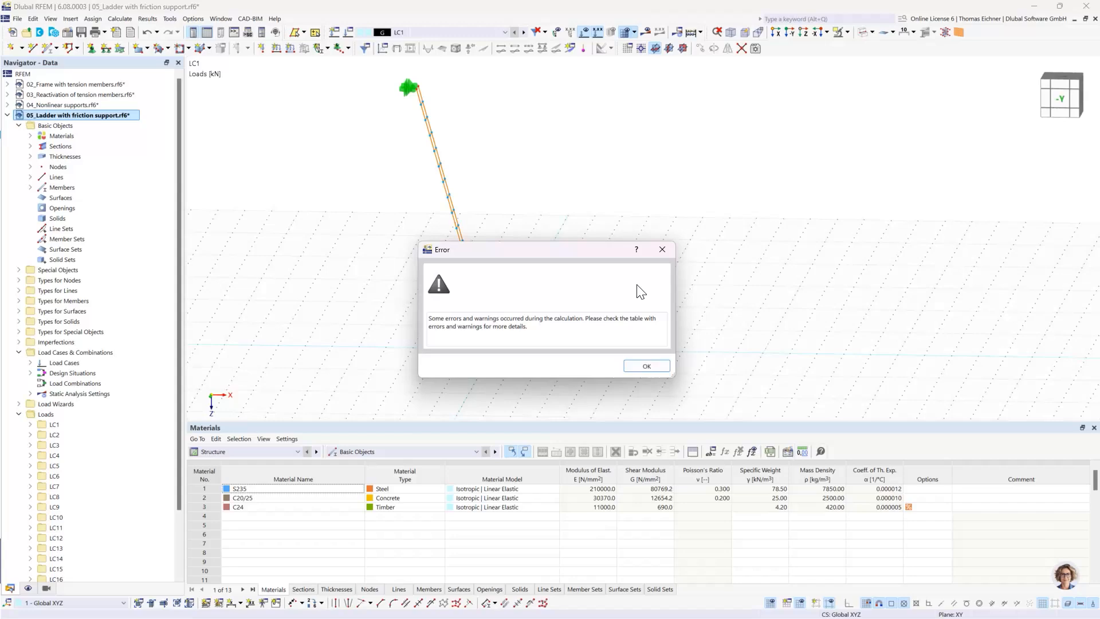
{"action": "left_click", "coordinate": [644, 366]}
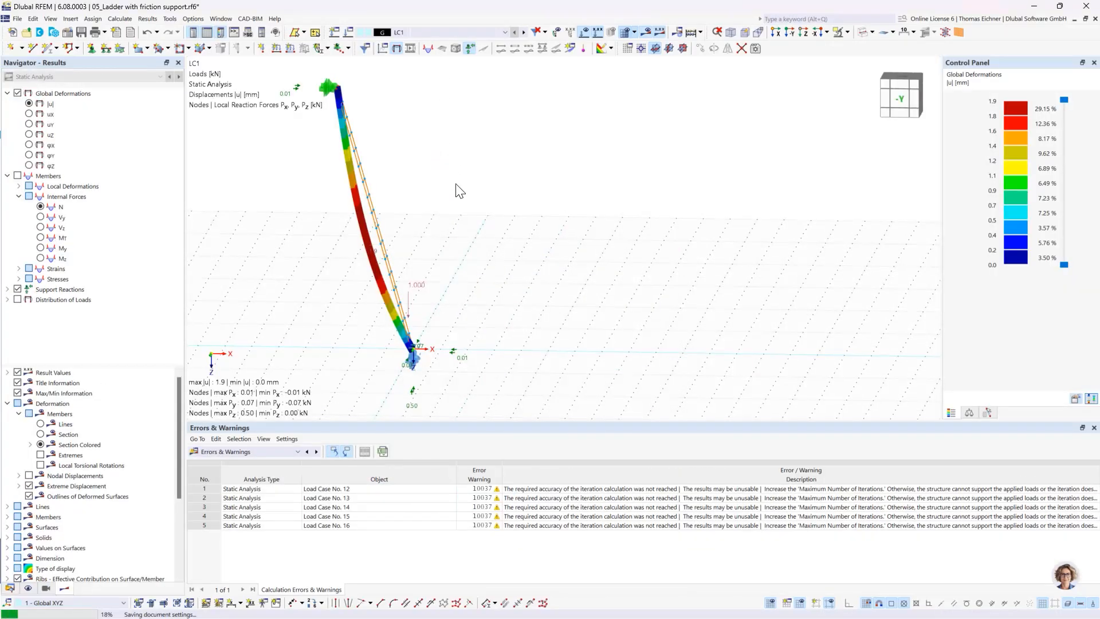
{"action": "middle_click_drag", "start_coordinate": [457, 183], "coordinate": [489, 186]}
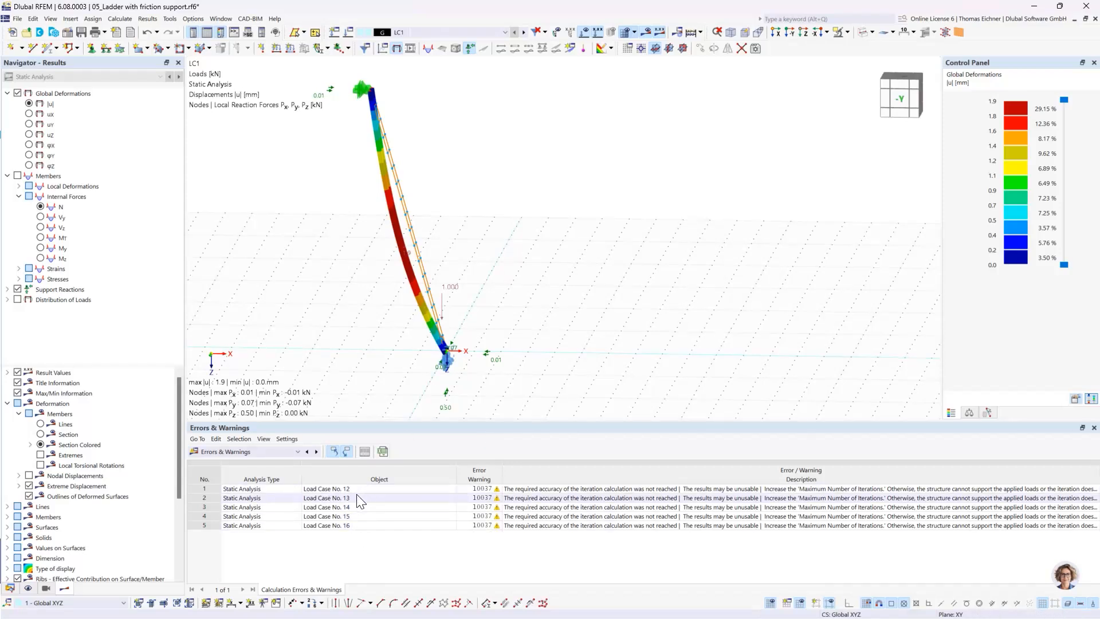
{"action": "left_click", "coordinate": [372, 490]}
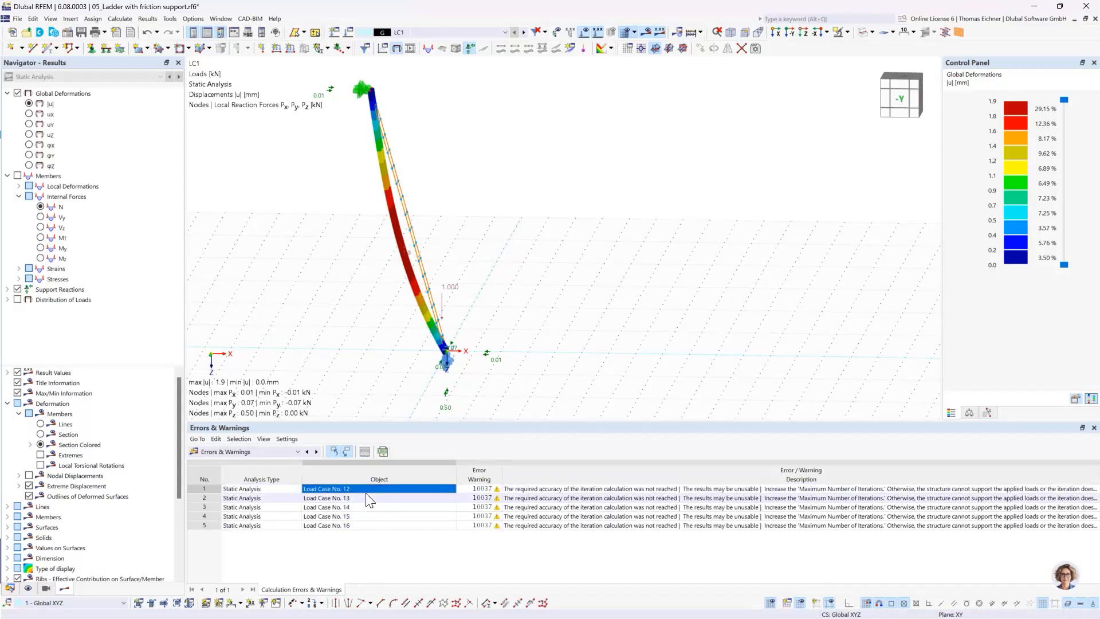
{"action": "middle_click_drag", "start_coordinate": [525, 304], "coordinate": [535, 294], "text": "ctrl"}
View the ladder along the Y-axis and examine the LC1 deformation and reaction forces at its friction support.
{"action": "left_click", "coordinate": [790, 35]}
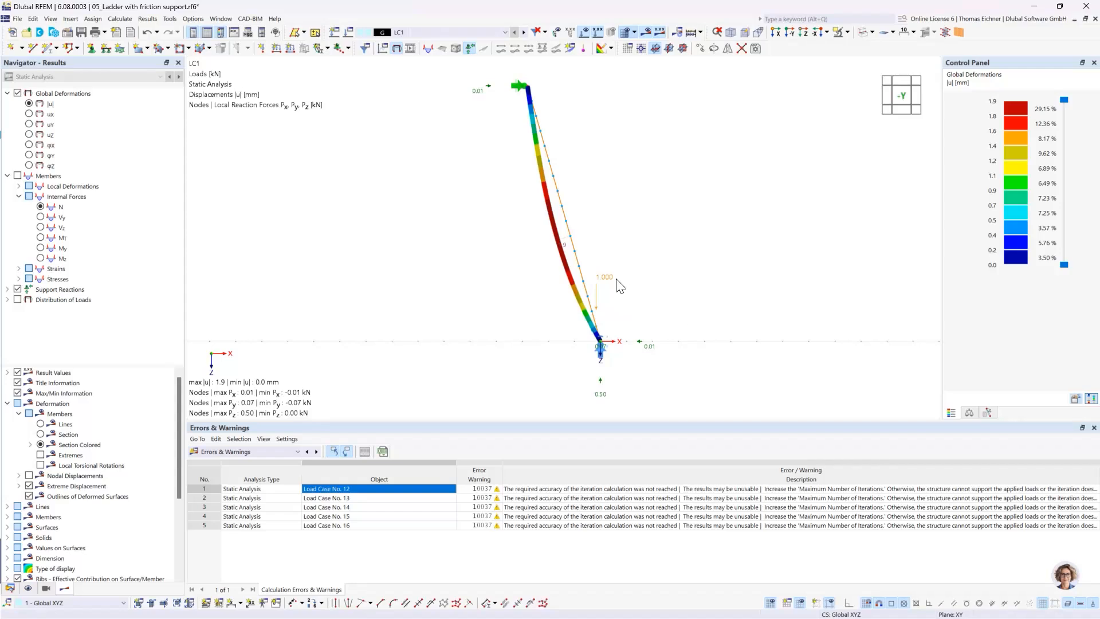
{"action": "scroll", "coordinate": [612, 287], "scroll_direction": "up", "scroll_amount": 3}
{"action": "middle_click_drag", "start_coordinate": [646, 287], "coordinate": [646, 271]}
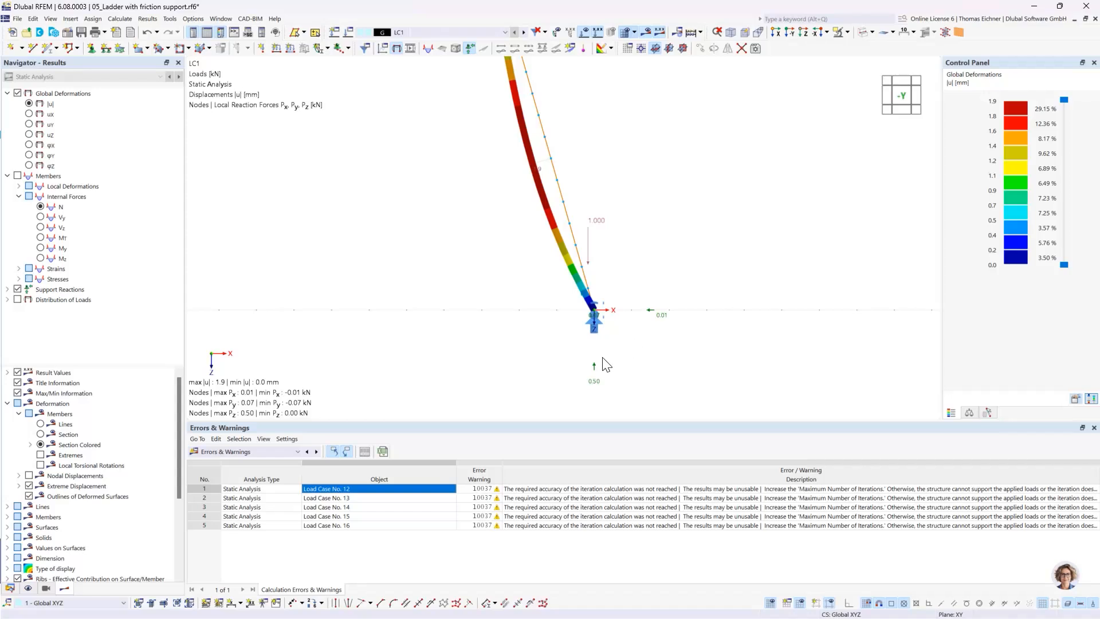
{"action": "mouse_move", "coordinate": [599, 336]}
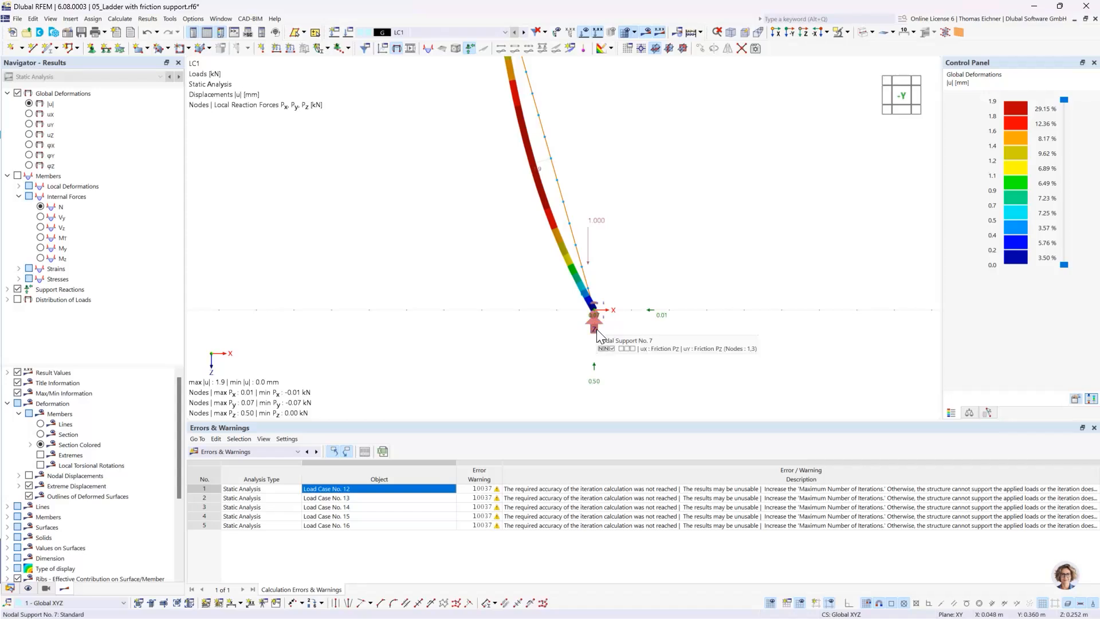
{"action": "middle_click_drag", "start_coordinate": [690, 231], "coordinate": [658, 267]}
{"action": "scroll", "coordinate": [665, 269], "scroll_direction": "down", "scroll_amount": 3}
{"action": "scroll", "coordinate": [655, 272], "scroll_direction": "up", "scroll_amount": 1}
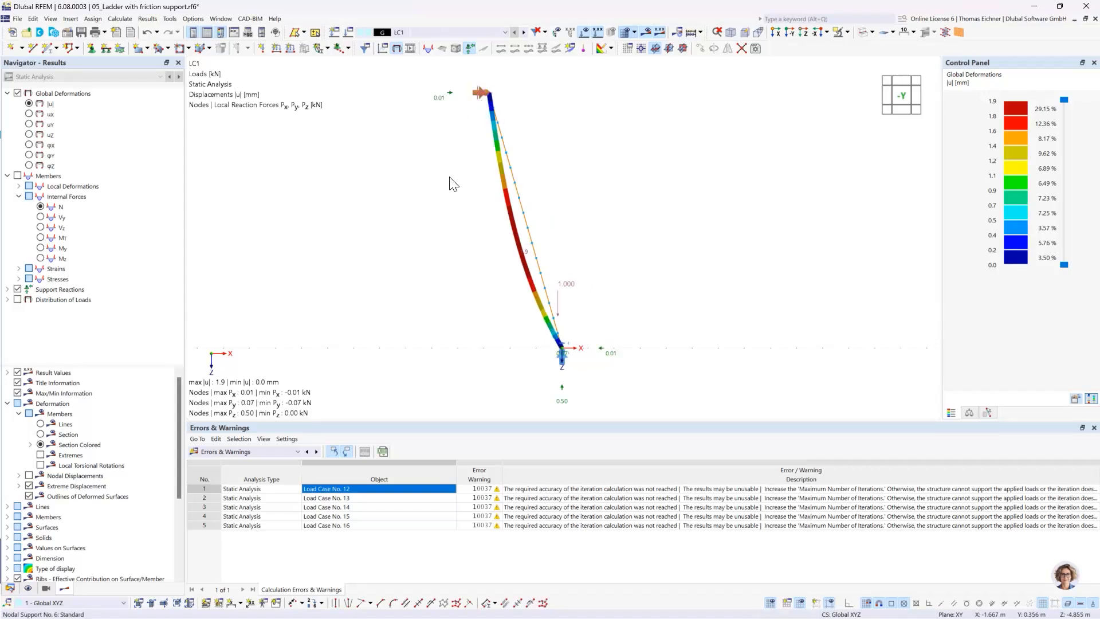
Step through the results from LC1 to LC7, comparing the ladder's deformation and support reactions as the load moves up.
{"action": "left_click", "coordinate": [562, 355]}
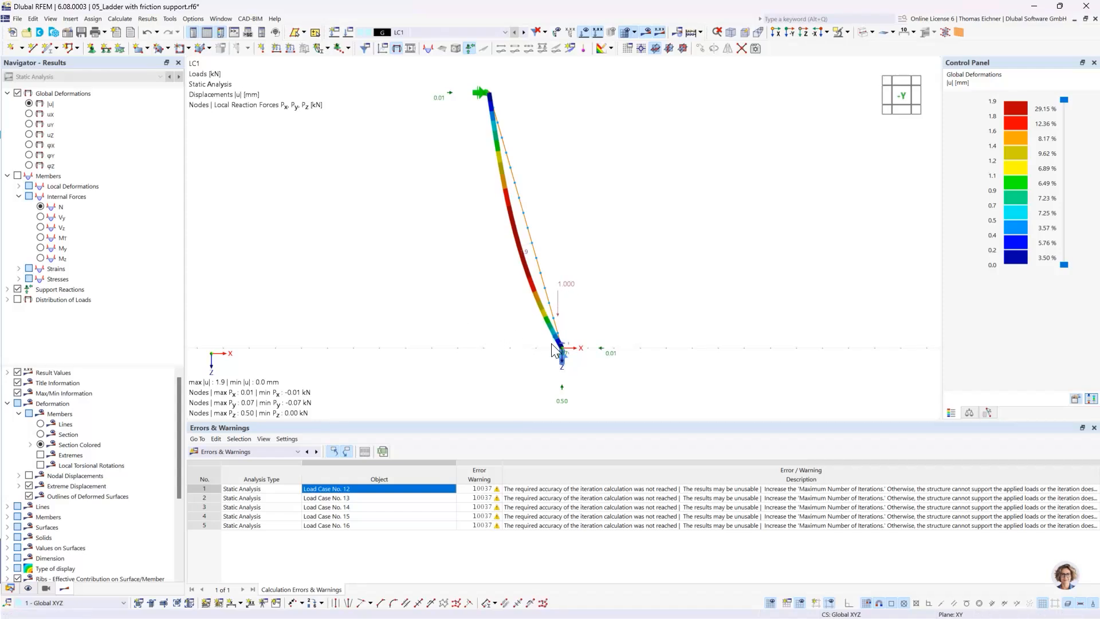
{"action": "mouse_move", "coordinate": [563, 356]}
{"action": "left_click", "coordinate": [524, 32]}
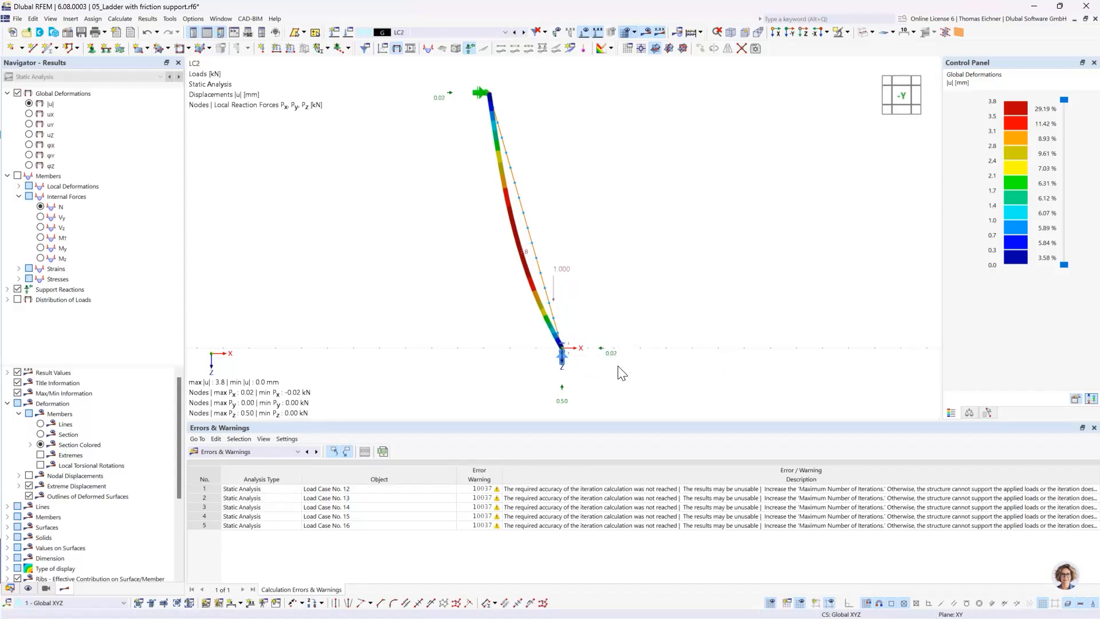
{"action": "left_click", "coordinate": [523, 32]}
{"action": "left_click", "coordinate": [524, 33]}
{"action": "left_click", "coordinate": [524, 32]}
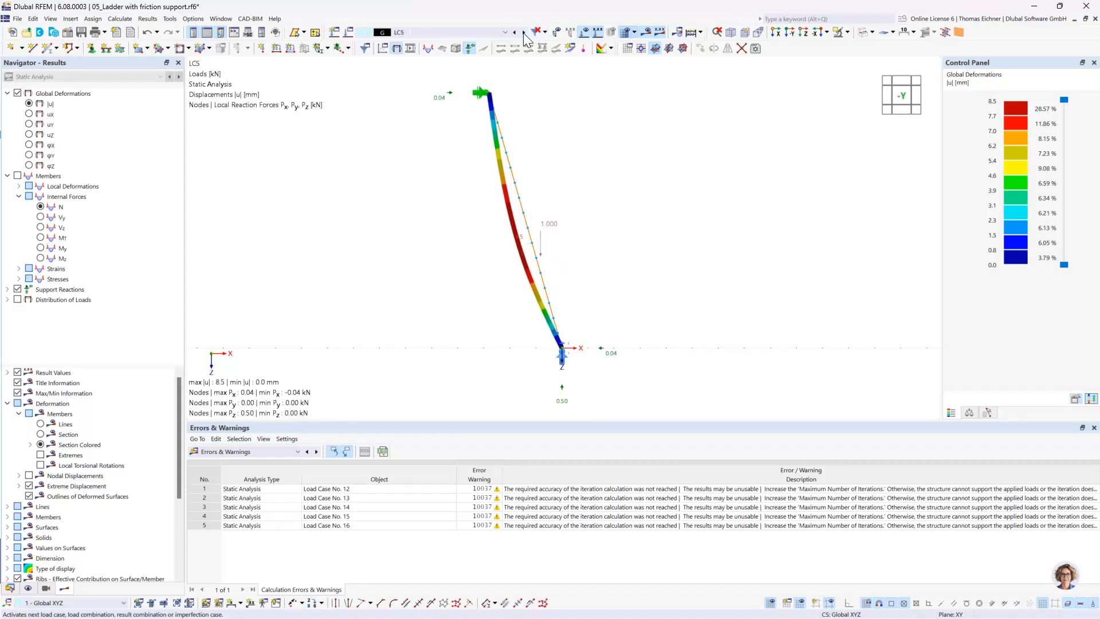
{"action": "left_click", "coordinate": [524, 33]}
{"action": "left_click", "coordinate": [523, 33]}
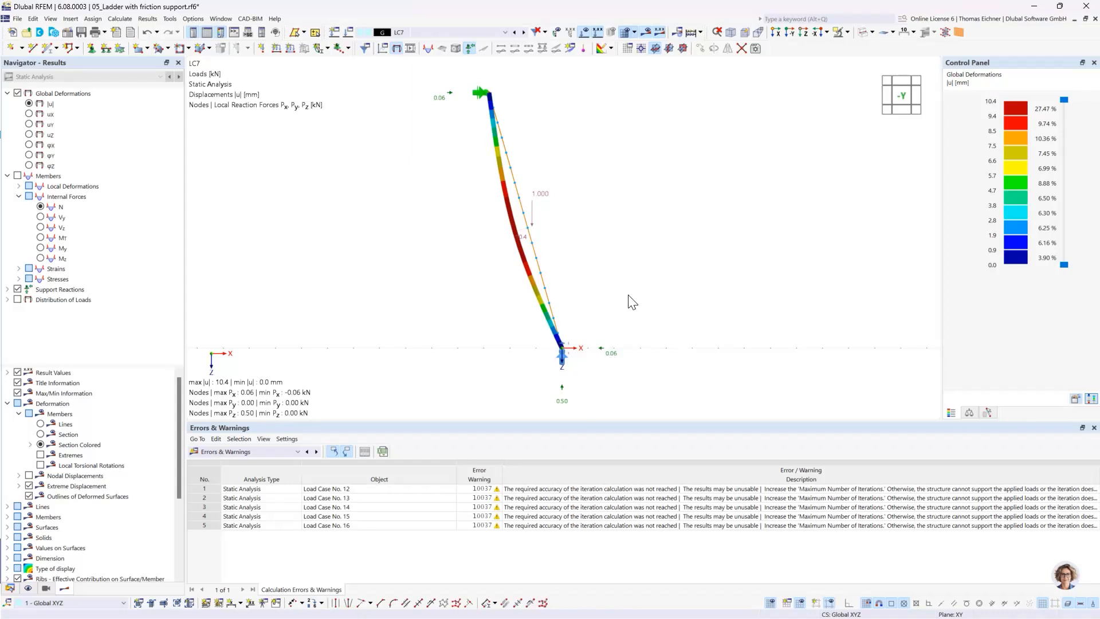
Continue through the results to LC12 and check its deformation against the load case entries in the errors and warnings table.
{"action": "left_click", "coordinate": [524, 32]}
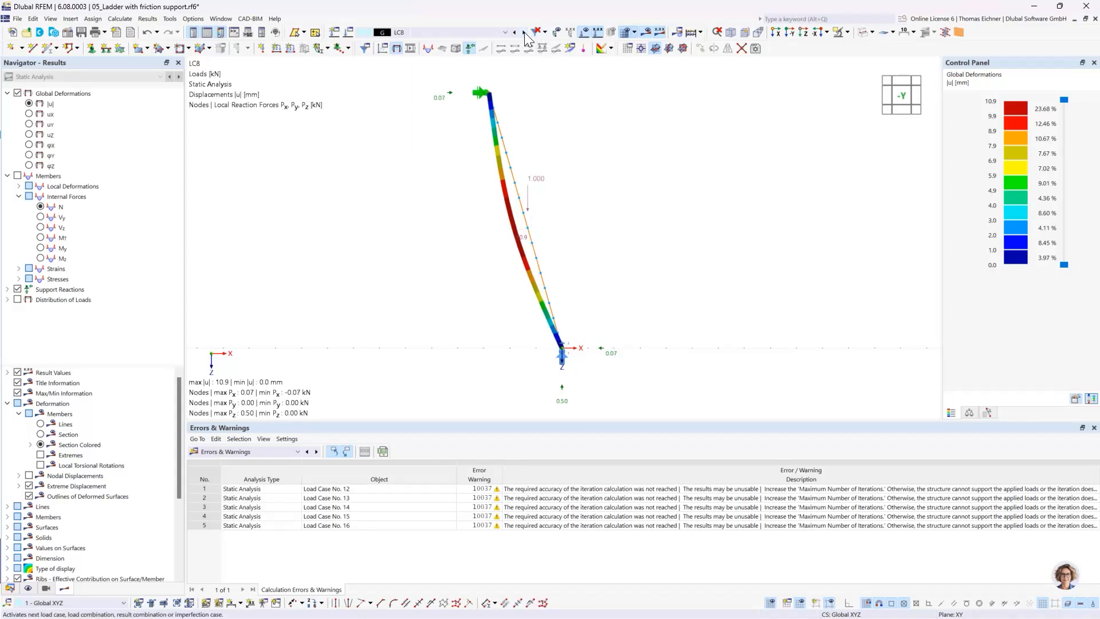
{"action": "left_click", "coordinate": [524, 32]}
{"action": "left_click", "coordinate": [524, 32]}
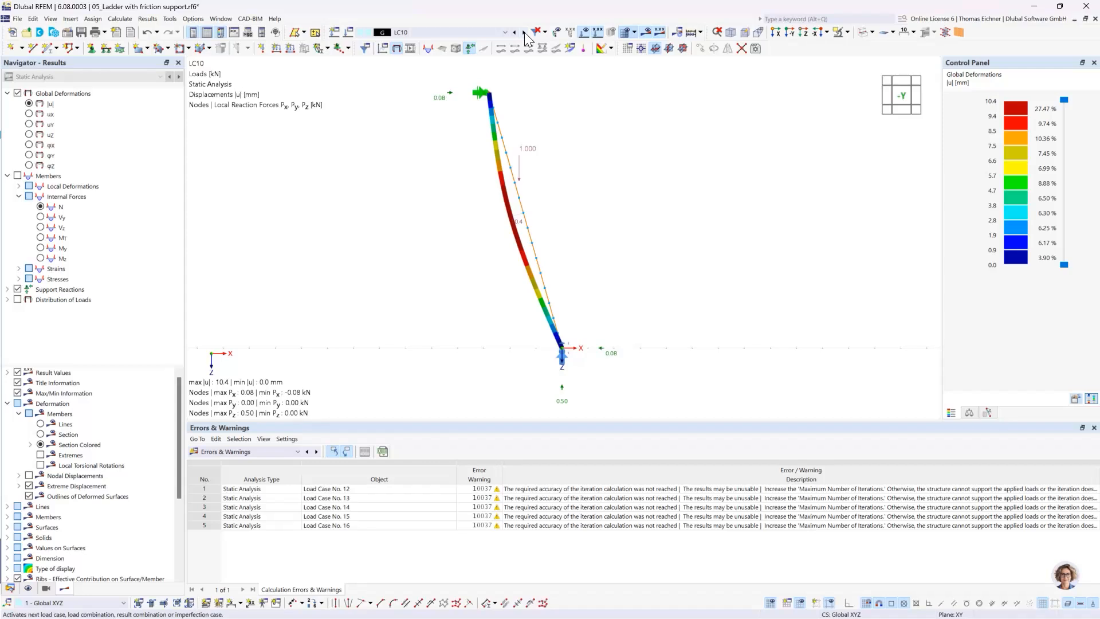
{"action": "left_click", "coordinate": [524, 32]}
{"action": "left_click", "coordinate": [524, 32]}
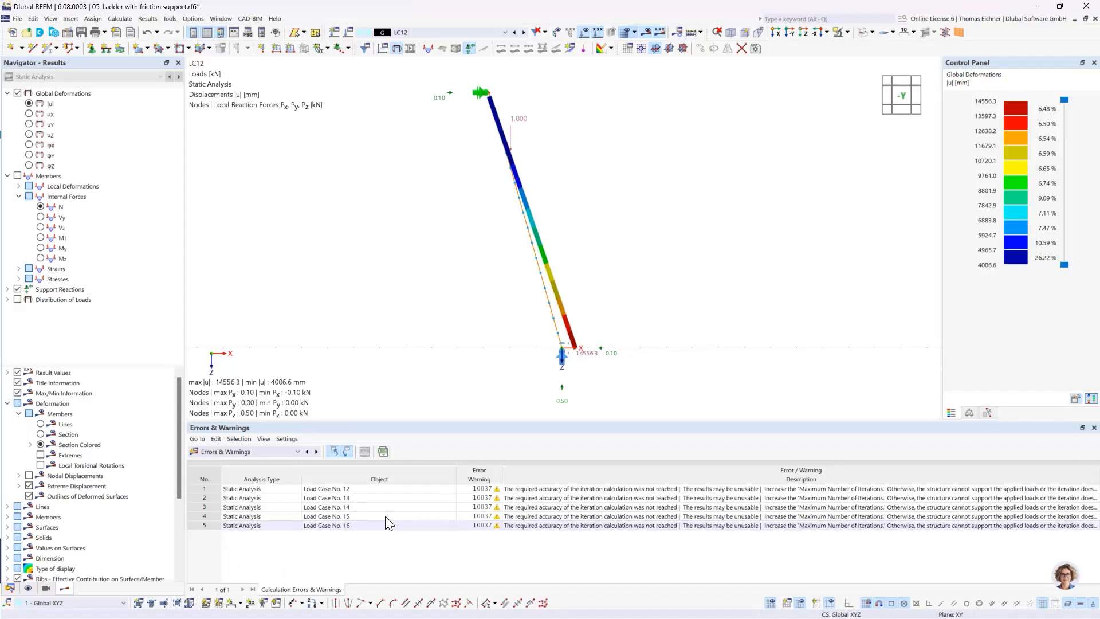
{"action": "left_click", "coordinate": [376, 497]}
{"action": "left_click", "coordinate": [375, 488]}
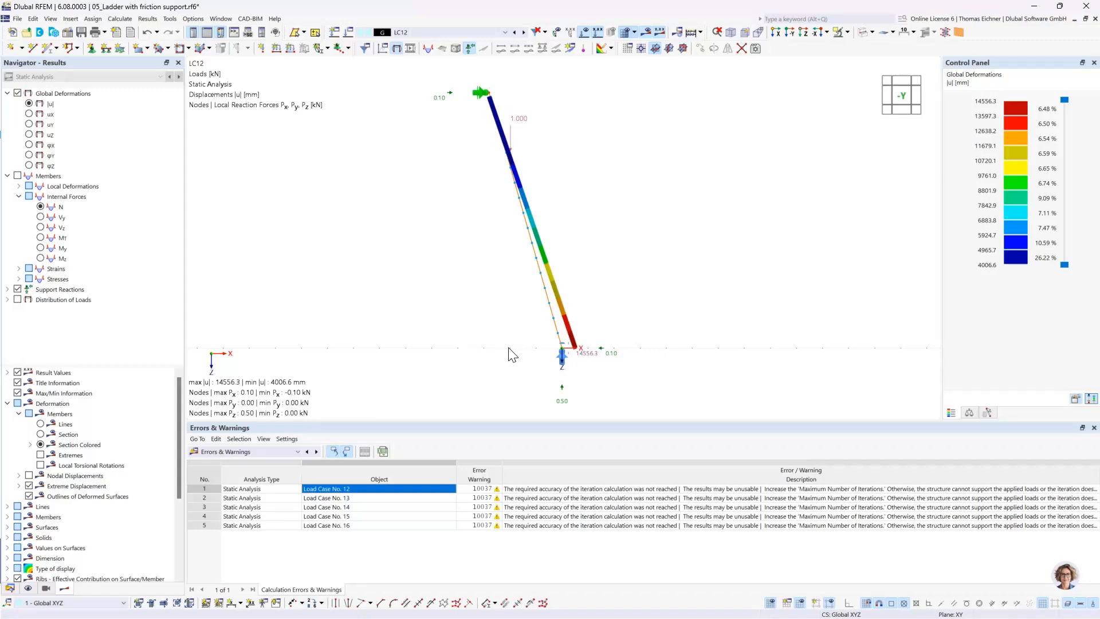
{"action": "middle_click_drag", "start_coordinate": [640, 325], "coordinate": [626, 338], "text": "ctrl"}
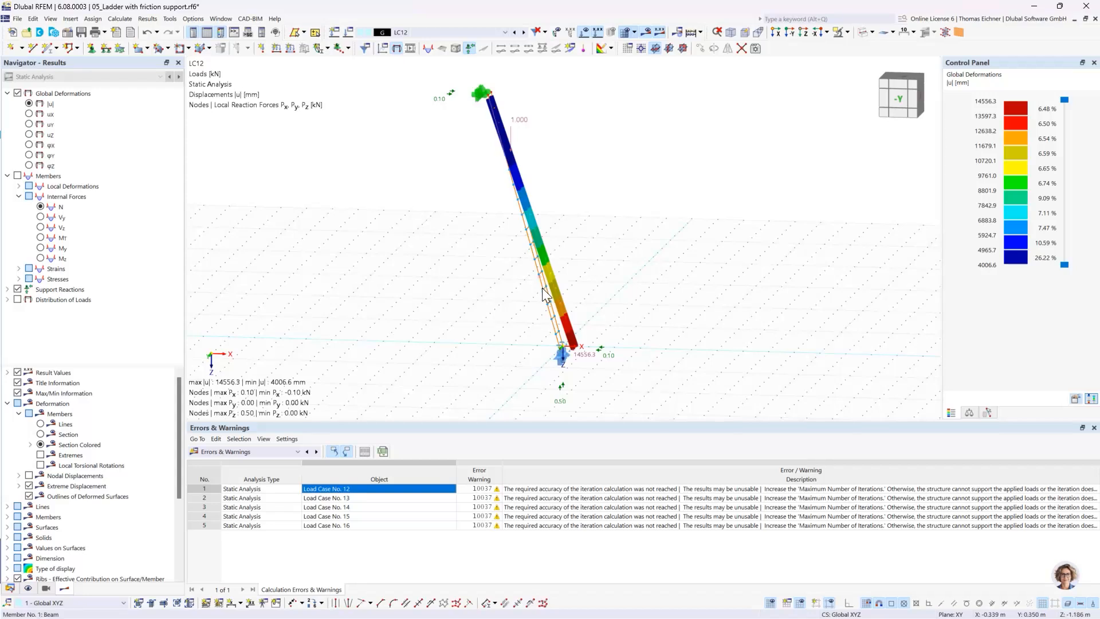
Create a load combination containing LC16 and LC1, each with a factor of 1.00.
{"action": "left_click", "coordinate": [348, 32]}
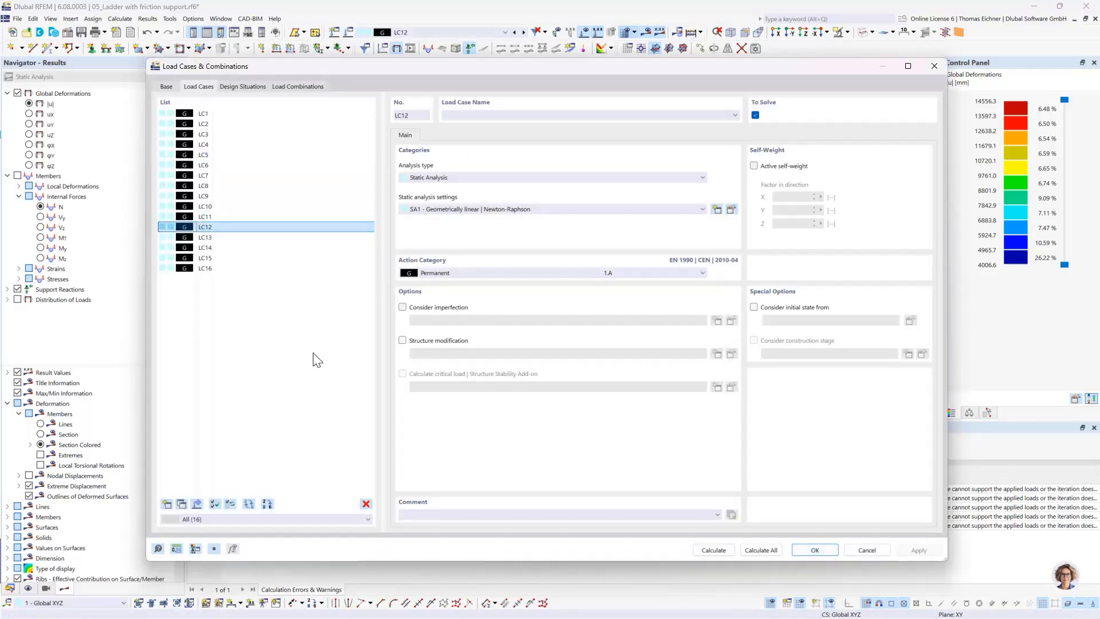
{"action": "left_click_drag", "start_coordinate": [322, 72], "coordinate": [323, 464]}
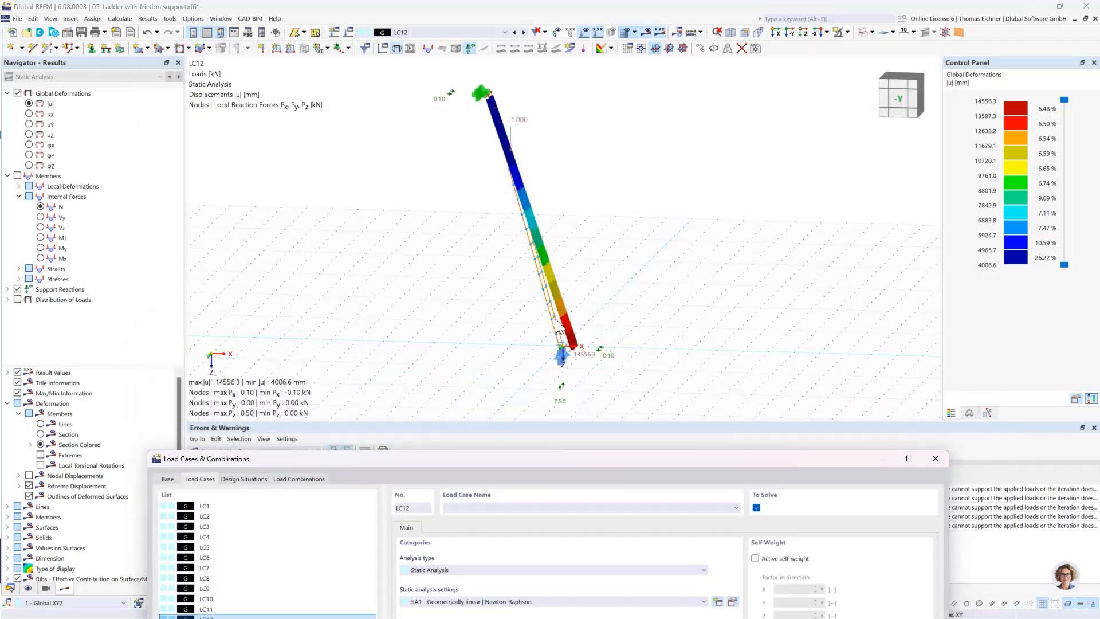
{"action": "left_click_drag", "start_coordinate": [550, 458], "coordinate": [525, 89]}
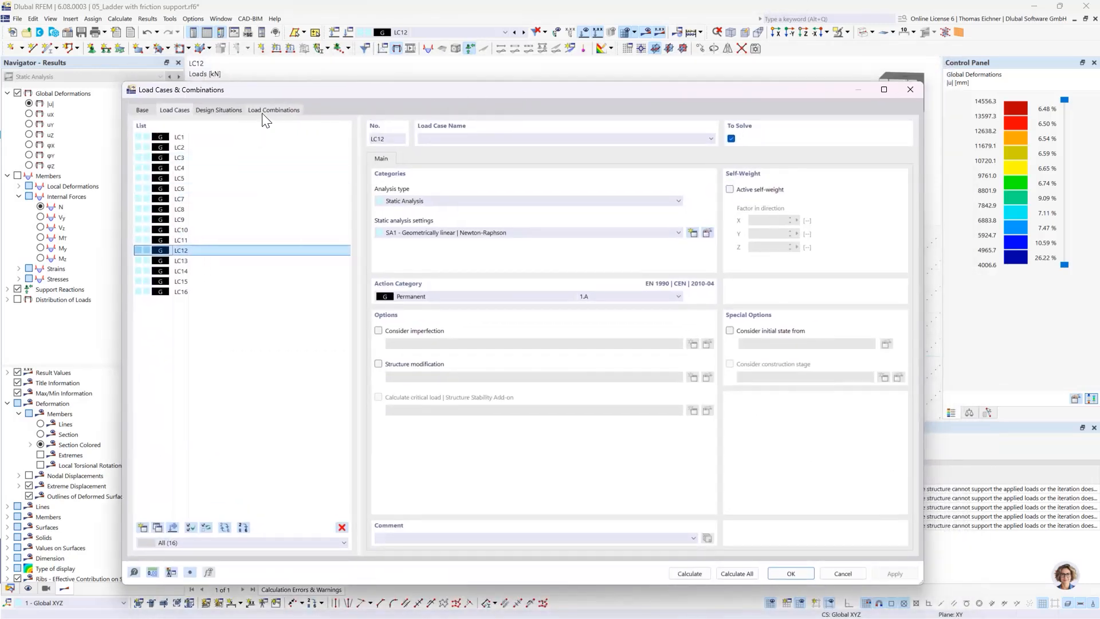
{"action": "left_click", "coordinate": [273, 110]}
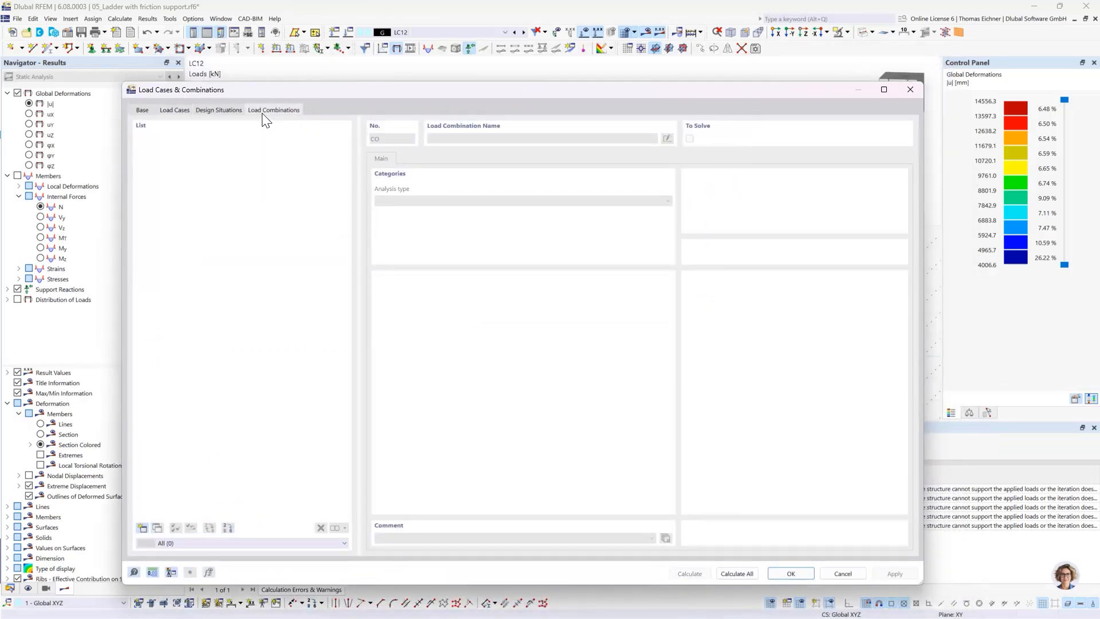
{"action": "left_click", "coordinate": [142, 527]}
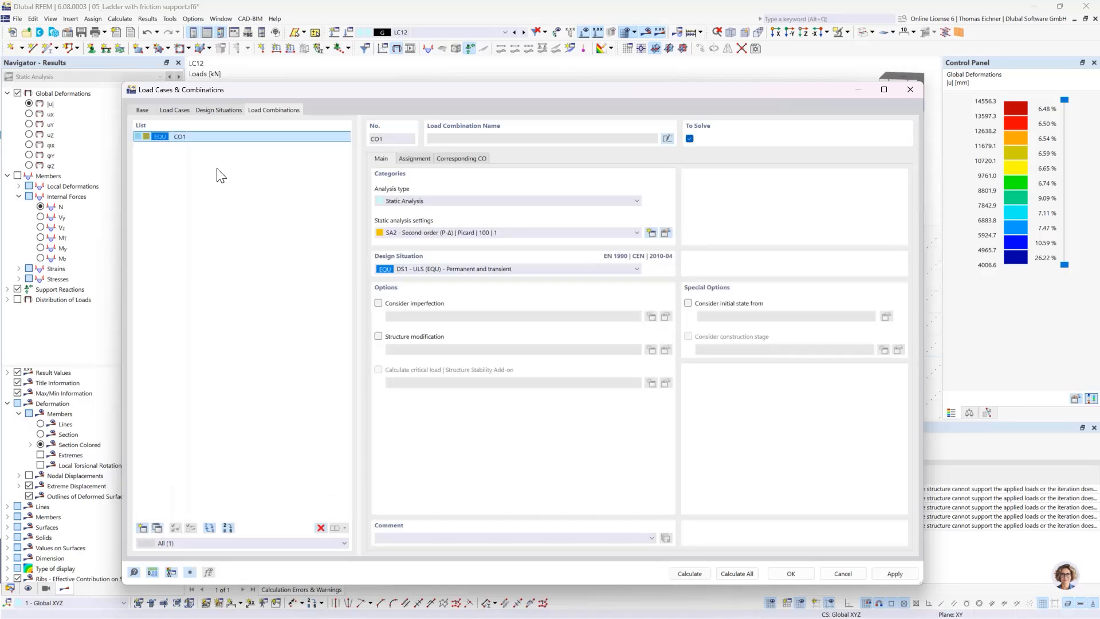
{"action": "left_click", "coordinate": [426, 157]}
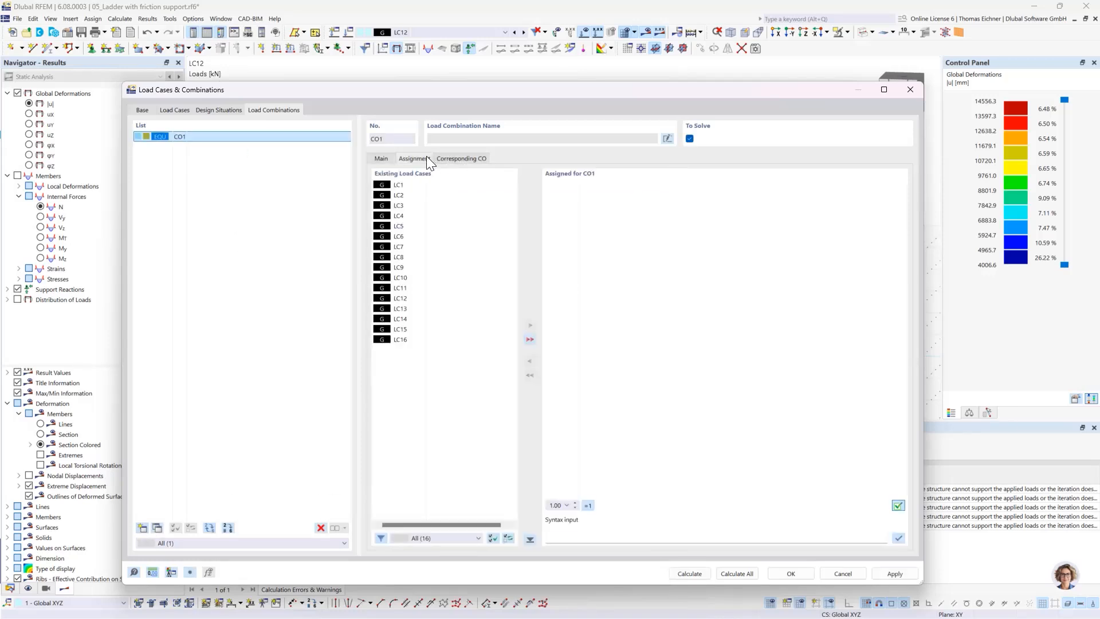
{"action": "double_click", "coordinate": [401, 340]}
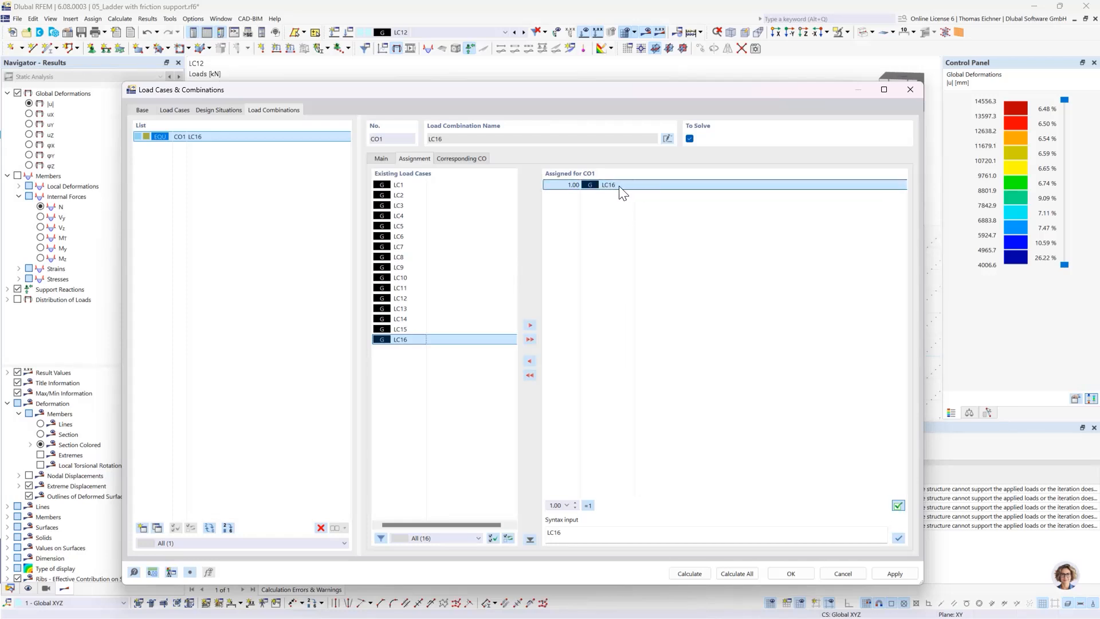
{"action": "double_click", "coordinate": [398, 185]}
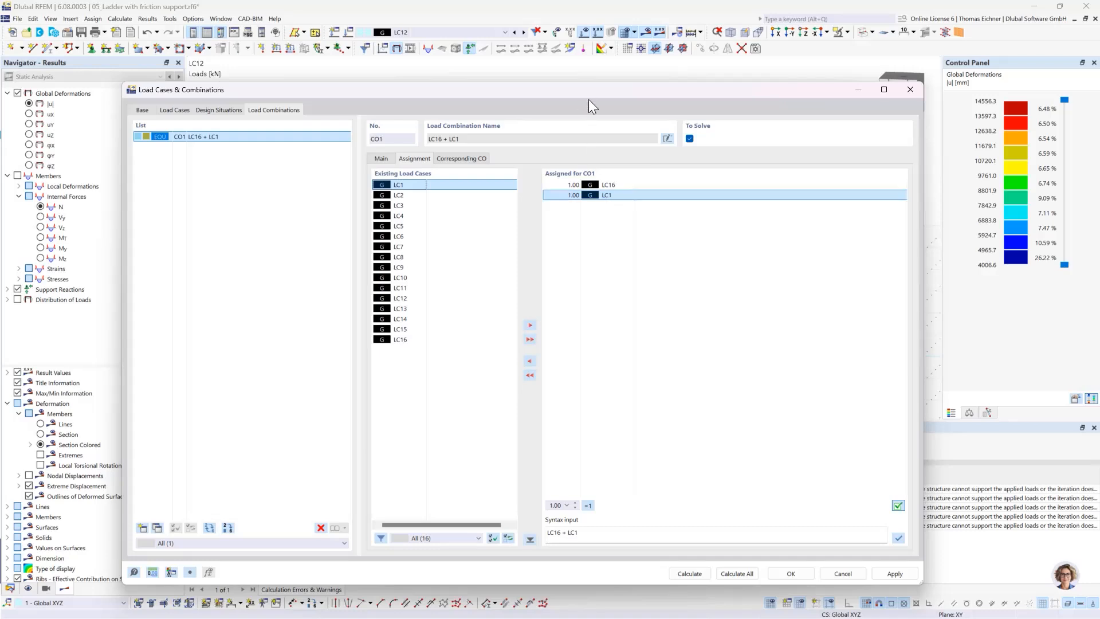
{"action": "left_click_drag", "start_coordinate": [589, 98], "coordinate": [534, 84]}
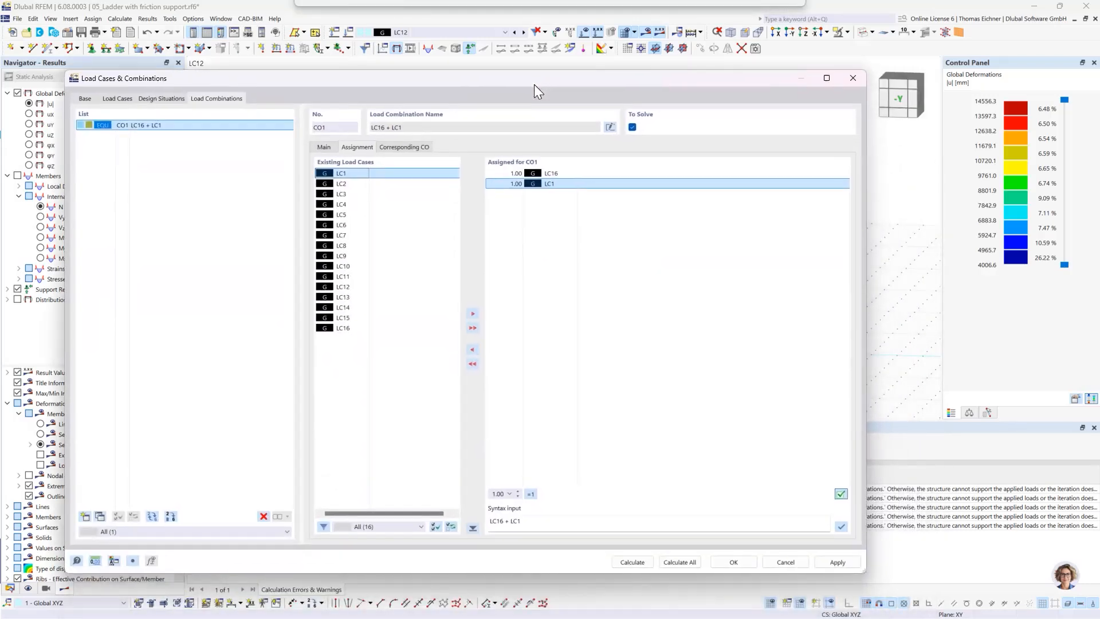
{"action": "left_click", "coordinate": [732, 564]}
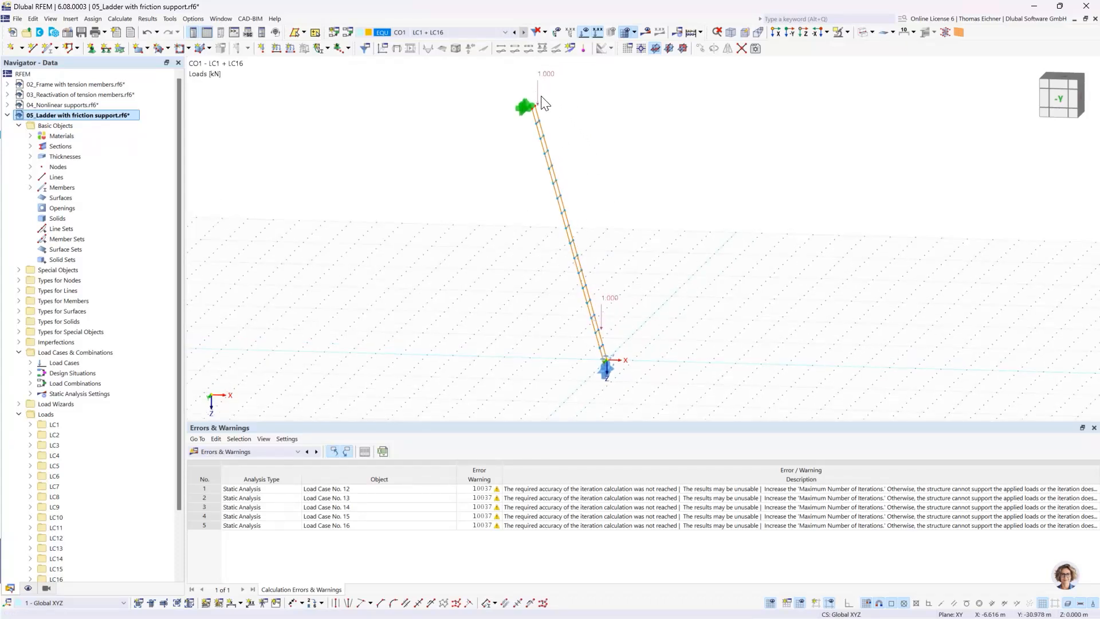
Show the results of the LC1 + LC16 combination and examine the ladder's deformation and support reactions along the Y-axis.
{"action": "left_click", "coordinate": [643, 37]}
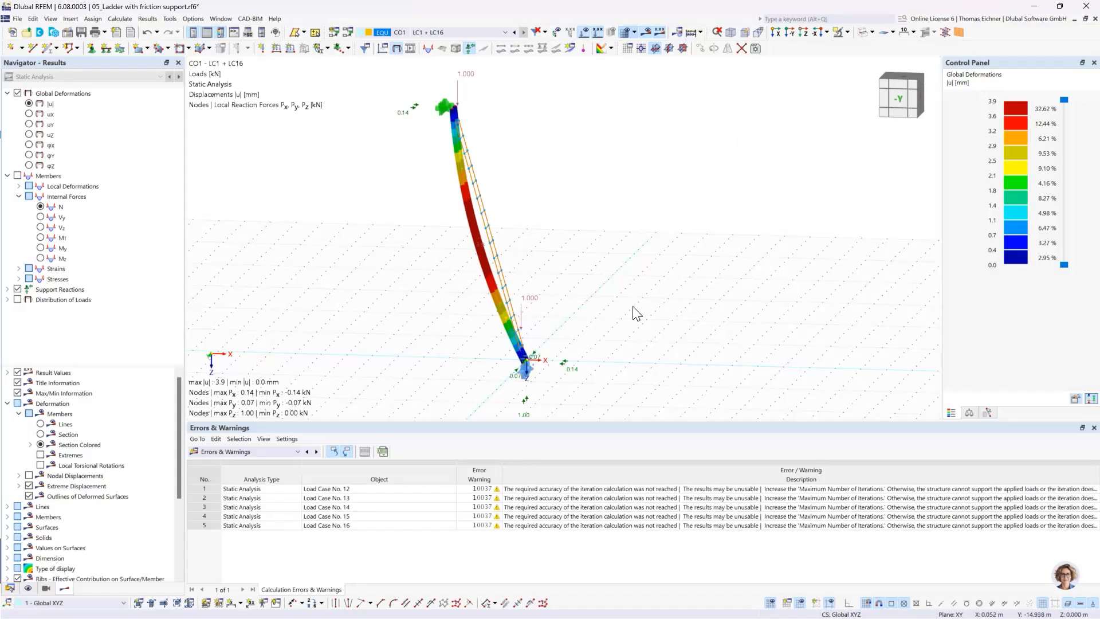
{"action": "middle_click_drag", "start_coordinate": [632, 308], "coordinate": [659, 287], "text": "ctrl"}
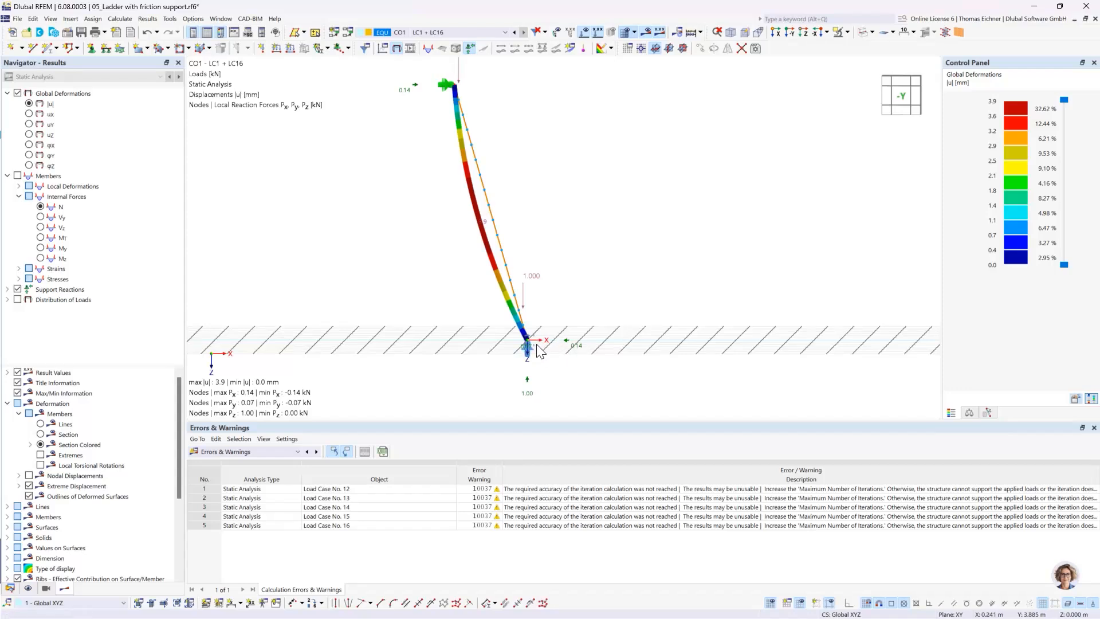
{"action": "middle_click_drag", "start_coordinate": [607, 264], "coordinate": [593, 299]}
{"action": "scroll", "coordinate": [594, 299], "scroll_direction": "down", "scroll_amount": 1}
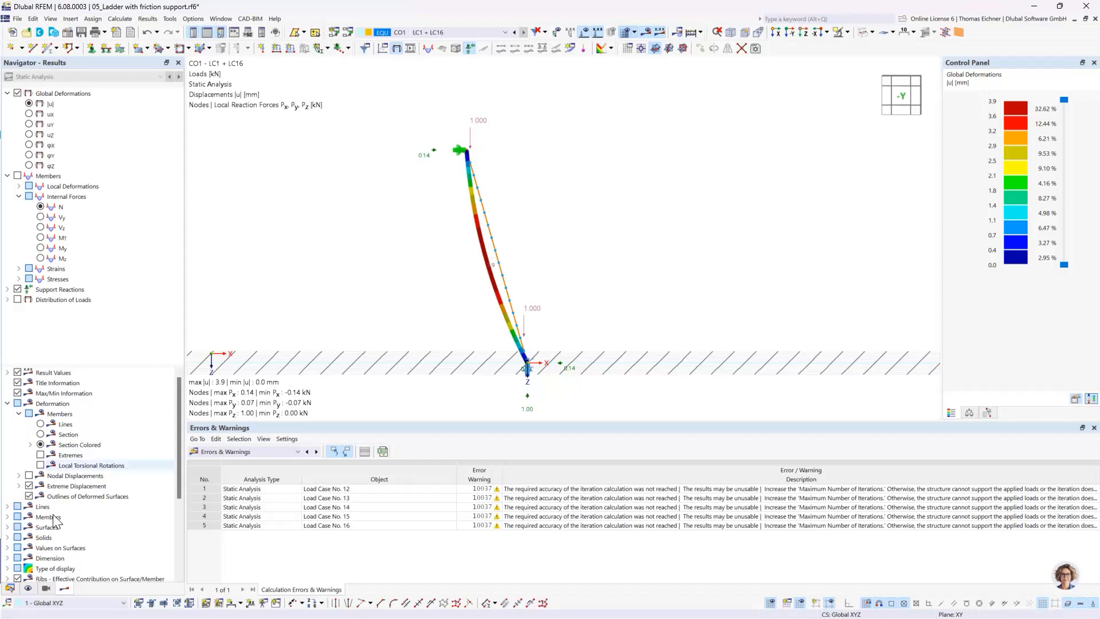
Collapse the ladder model in the data tree and activate the model 06_Tension speciment as surface model.rf6.
{"action": "left_click", "coordinate": [10, 589]}
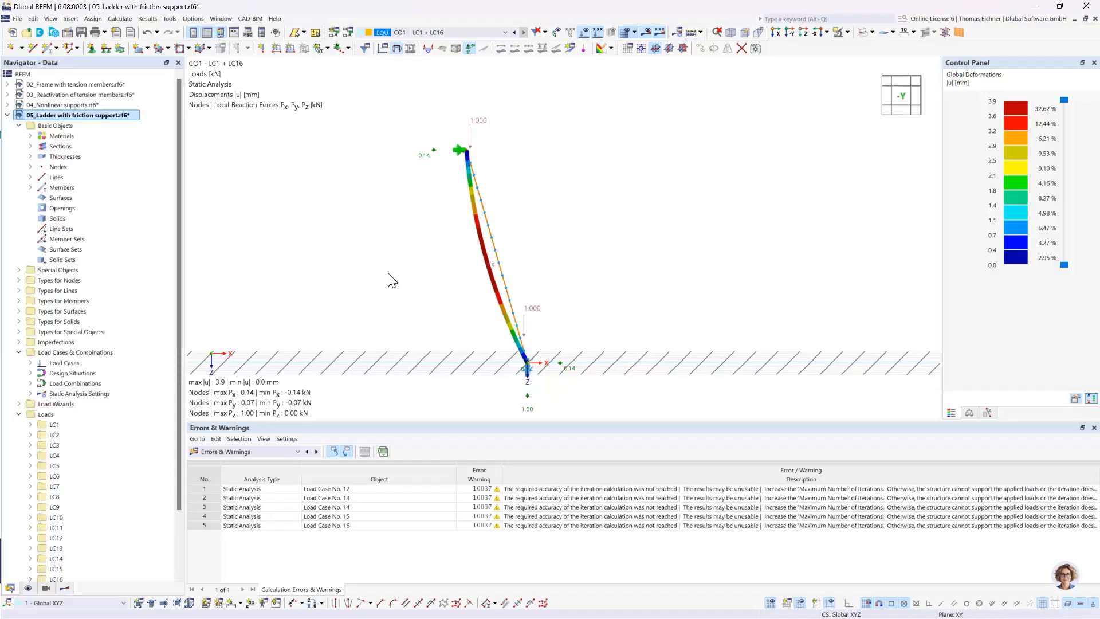
{"action": "left_click", "coordinate": [8, 115]}
{"action": "left_click", "coordinate": [51, 128]}
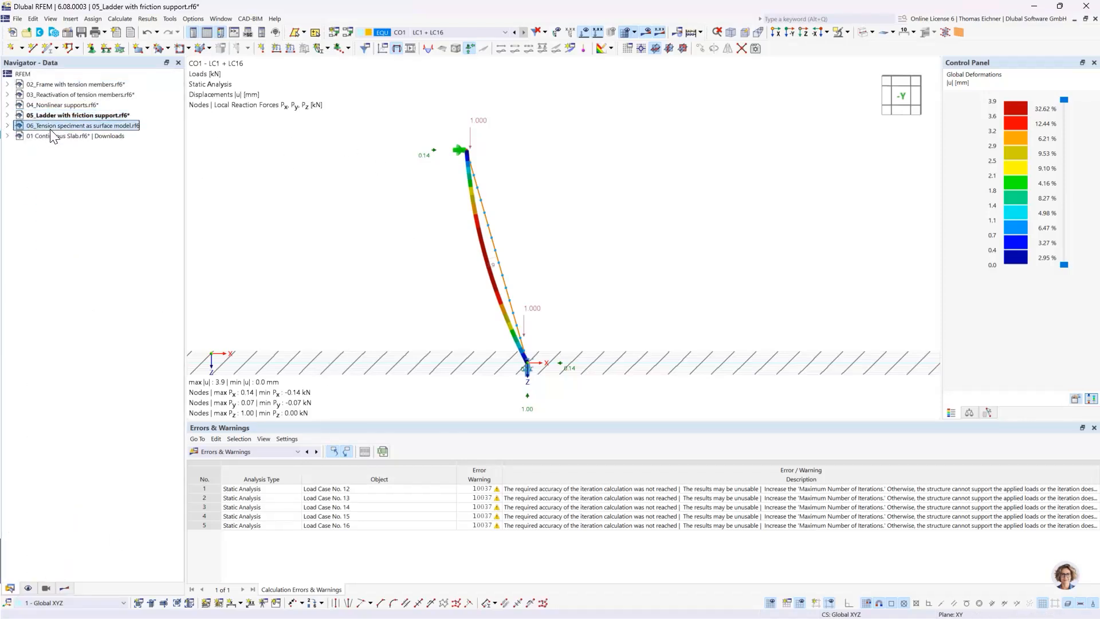
{"action": "double_click", "coordinate": [101, 127]}
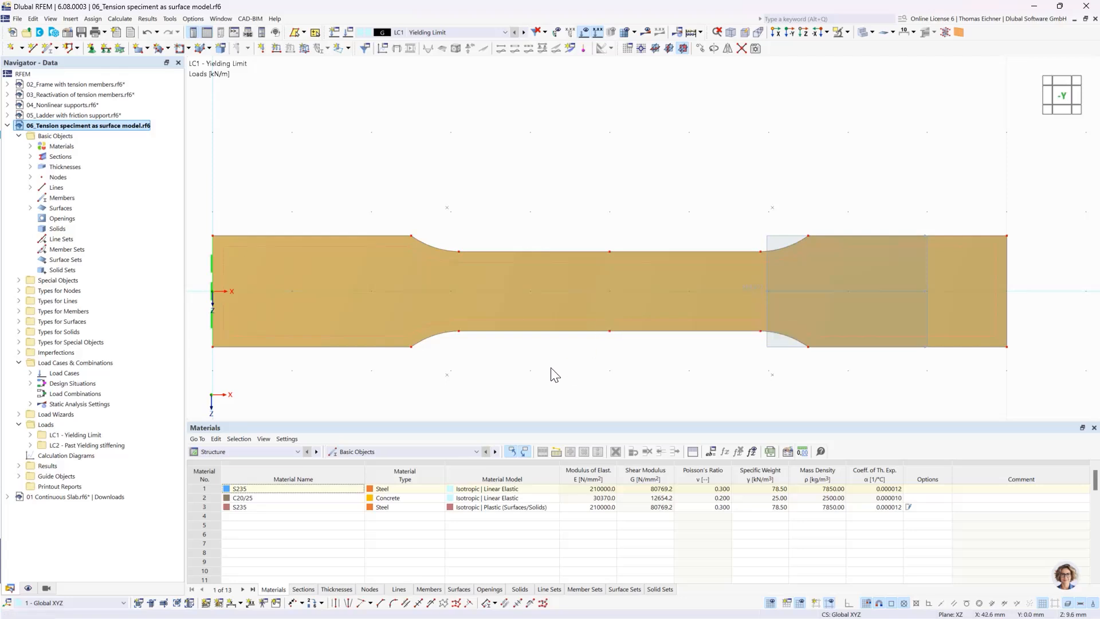
Examine the tension specimen's surface, supported edge and line load from an oblique angle and from the front.
{"action": "left_click", "coordinate": [507, 325]}
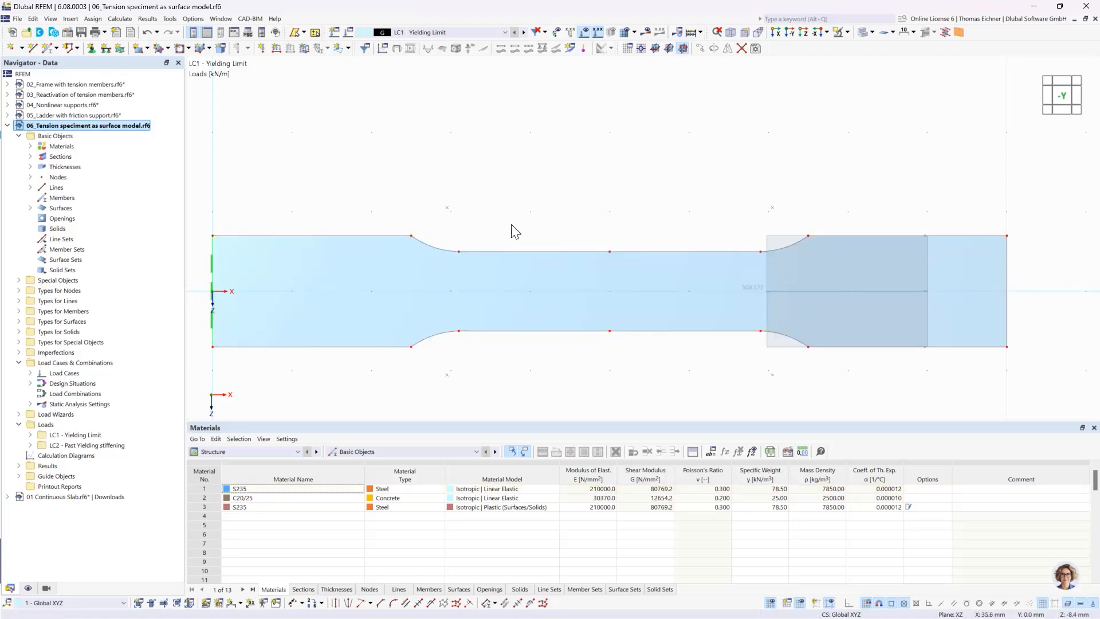
{"action": "middle_click_drag", "start_coordinate": [512, 231], "coordinate": [755, 210], "text": "ctrl"}
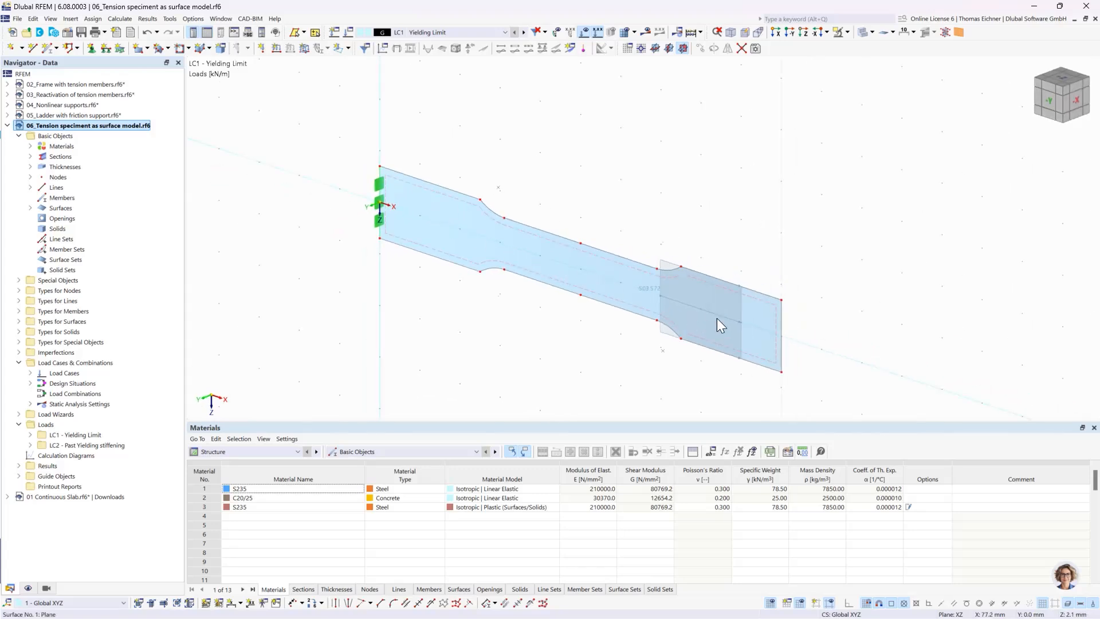
{"action": "middle_click_drag", "start_coordinate": [480, 167], "coordinate": [522, 166], "text": "ctrl"}
{"action": "scroll", "coordinate": [515, 213], "scroll_direction": "up", "scroll_amount": 1}
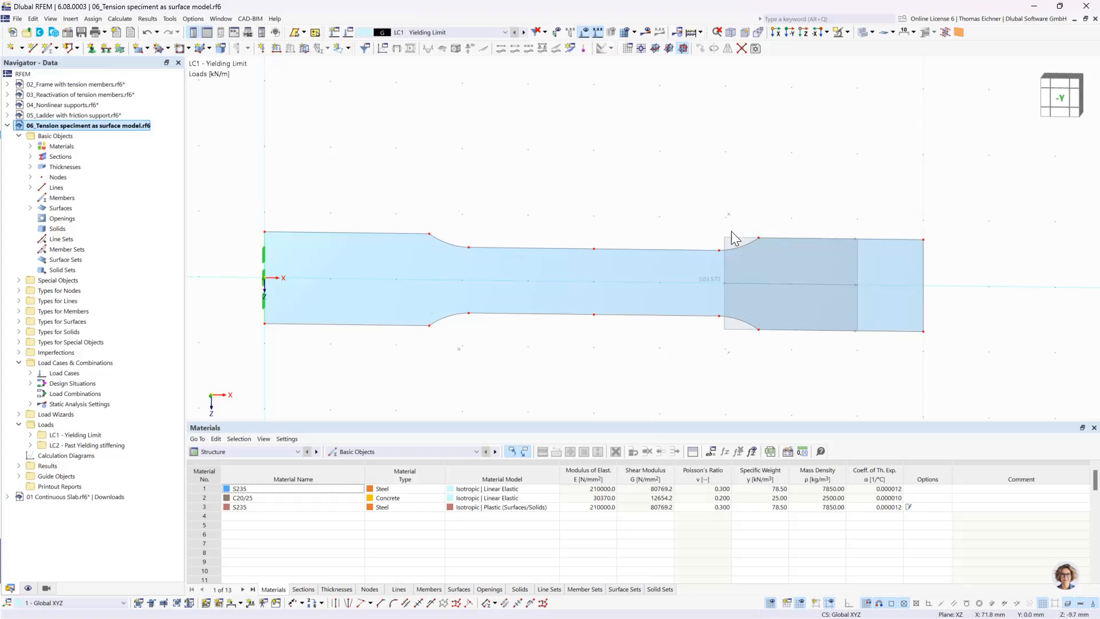
{"action": "left_click", "coordinate": [710, 281]}
{"action": "left_click", "coordinate": [440, 386]}
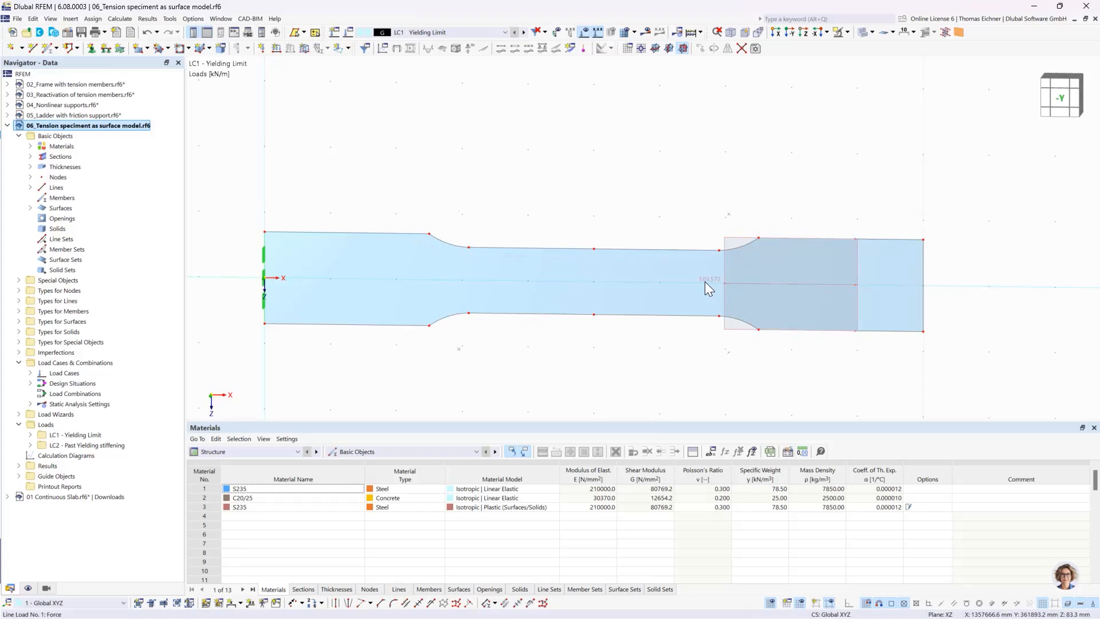
Inspect the thickness and material assigned to the specimen's surface, leaving the surface definition as it is.
{"action": "mouse_move", "coordinate": [705, 281]}
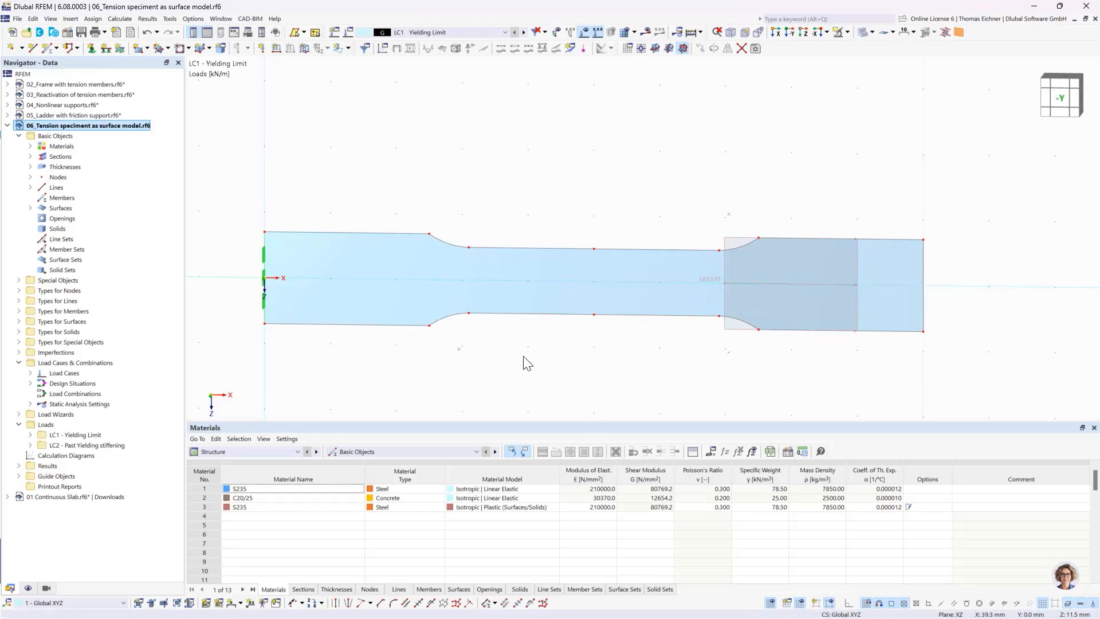
{"action": "double_click", "coordinate": [511, 285]}
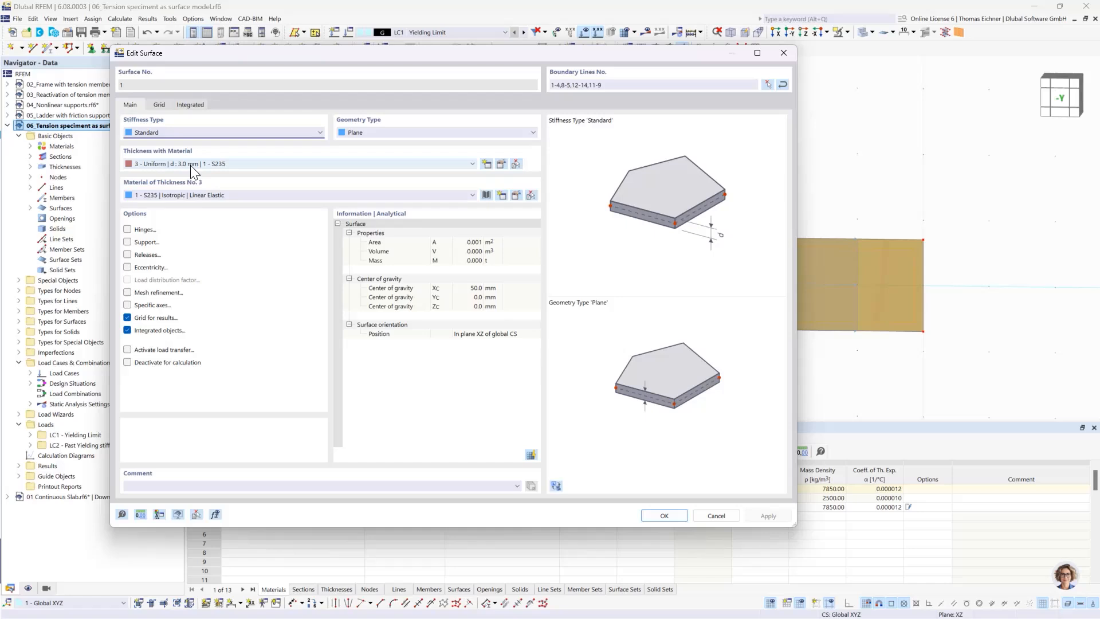
{"action": "left_click", "coordinate": [783, 53]}
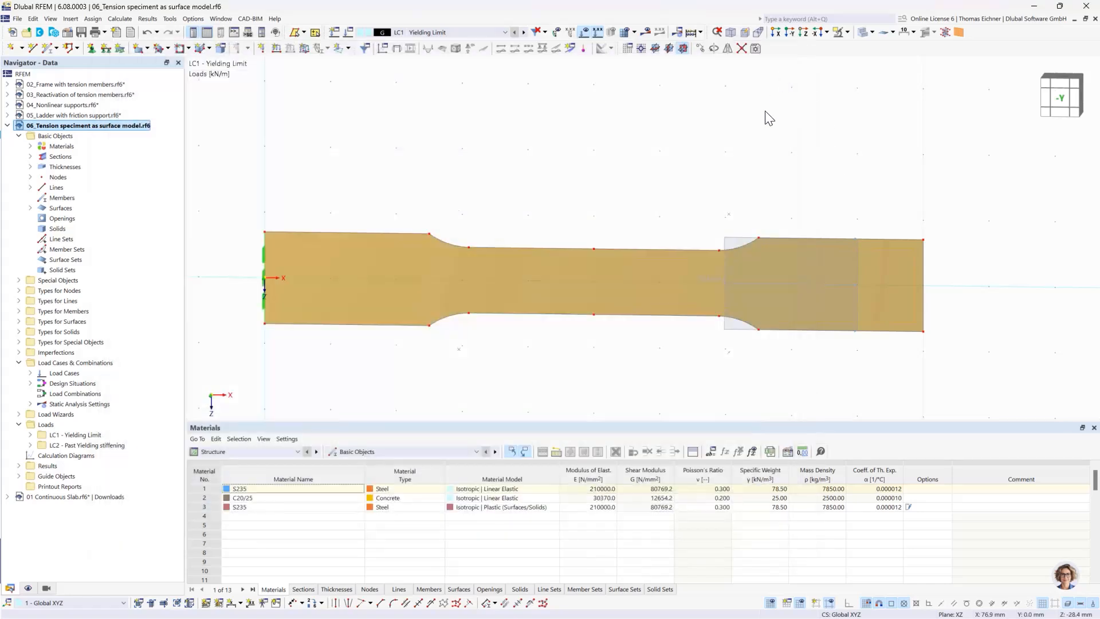
Inspect the LC1 line load on the specimen and the stress calculation noted in its comment, leaving the load definition as it is.
{"action": "middle_click_drag", "start_coordinate": [739, 179], "coordinate": [597, 177]}
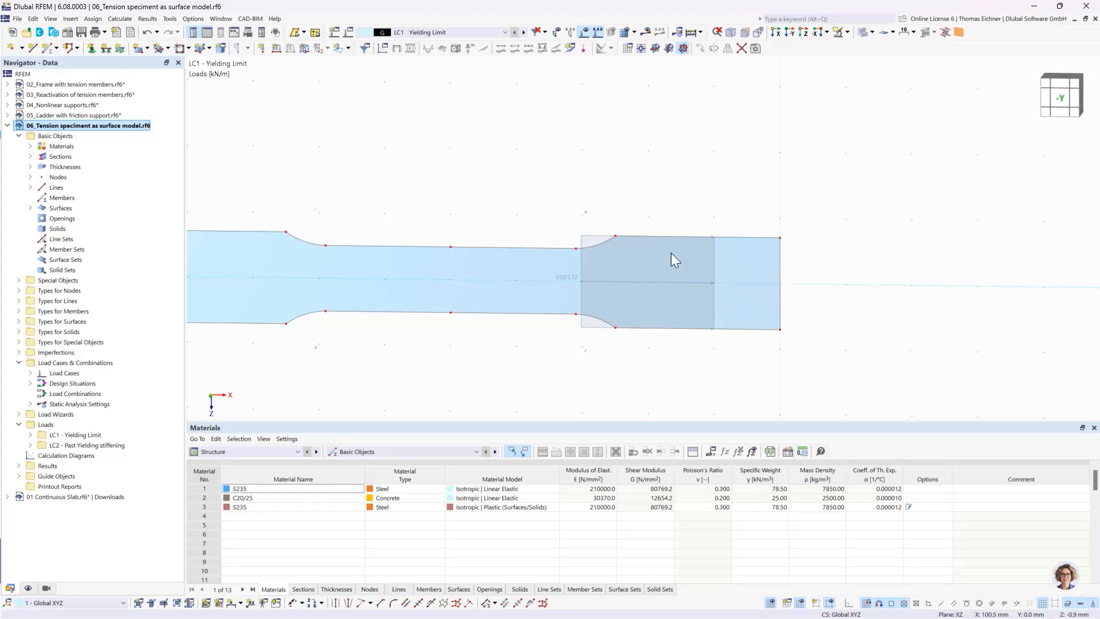
{"action": "double_click", "coordinate": [582, 242]}
{"action": "left_click_drag", "start_coordinate": [447, 108], "coordinate": [987, 80]}
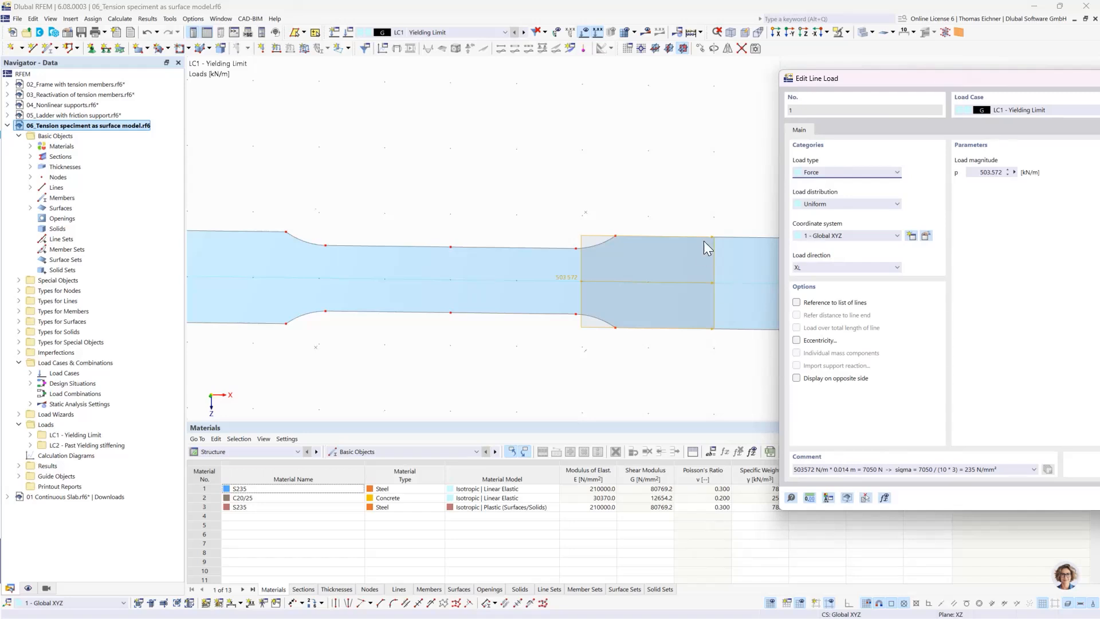
{"action": "left_click_drag", "start_coordinate": [891, 92], "coordinate": [974, 90]}
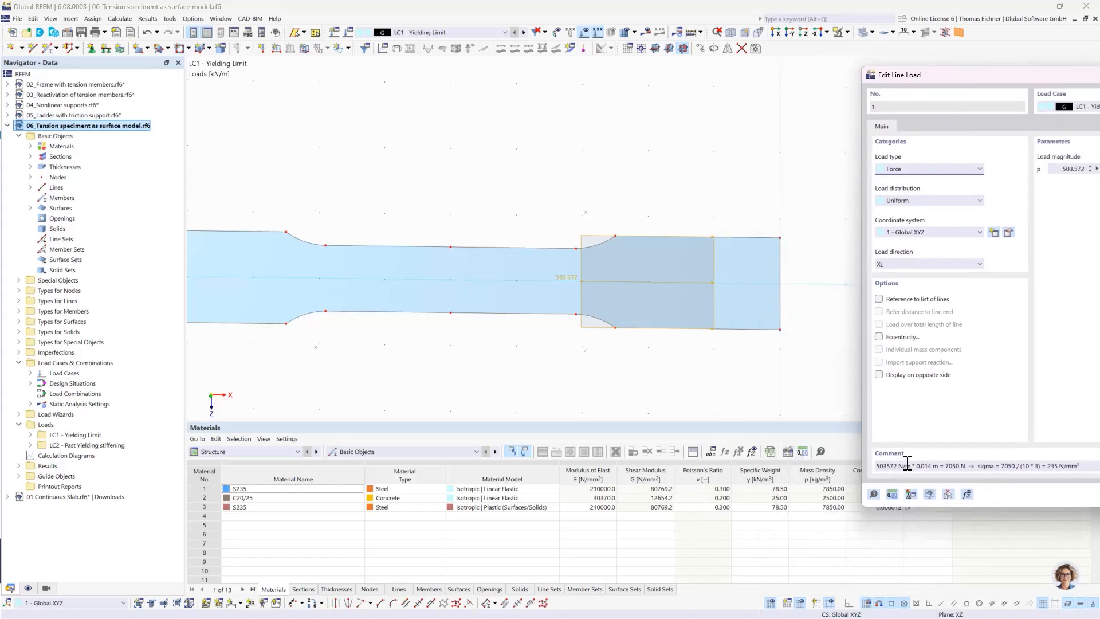
{"action": "mouse_move", "coordinate": [916, 466]}
{"action": "left_mouse_down"}
{"action": "mouse_move", "coordinate": [933, 466]}
{"action": "mouse_move", "coordinate": [898, 466]}
{"action": "left_mouse_up"}
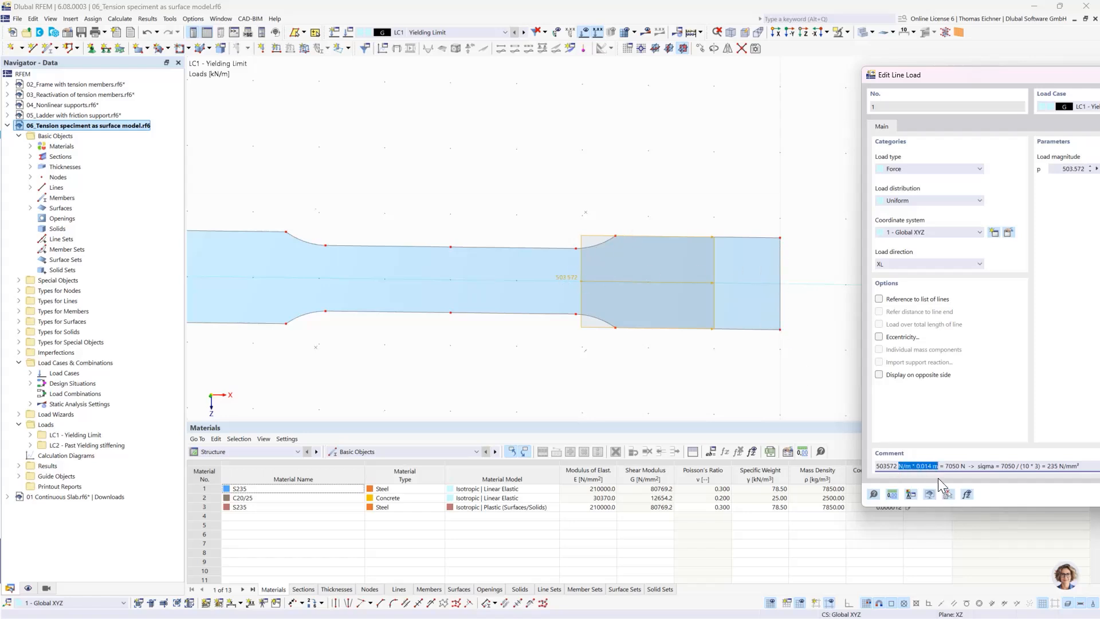
{"action": "double_click", "coordinate": [949, 466]}
{"action": "left_click_drag", "start_coordinate": [1001, 467], "coordinate": [1015, 467]}
{"action": "left_click_drag", "start_coordinate": [1047, 466], "coordinate": [1055, 465]}
{"action": "left_click", "coordinate": [1048, 466]}
{"action": "left_click_drag", "start_coordinate": [973, 87], "coordinate": [371, 140]}
{"action": "left_click", "coordinate": [873, 128]}
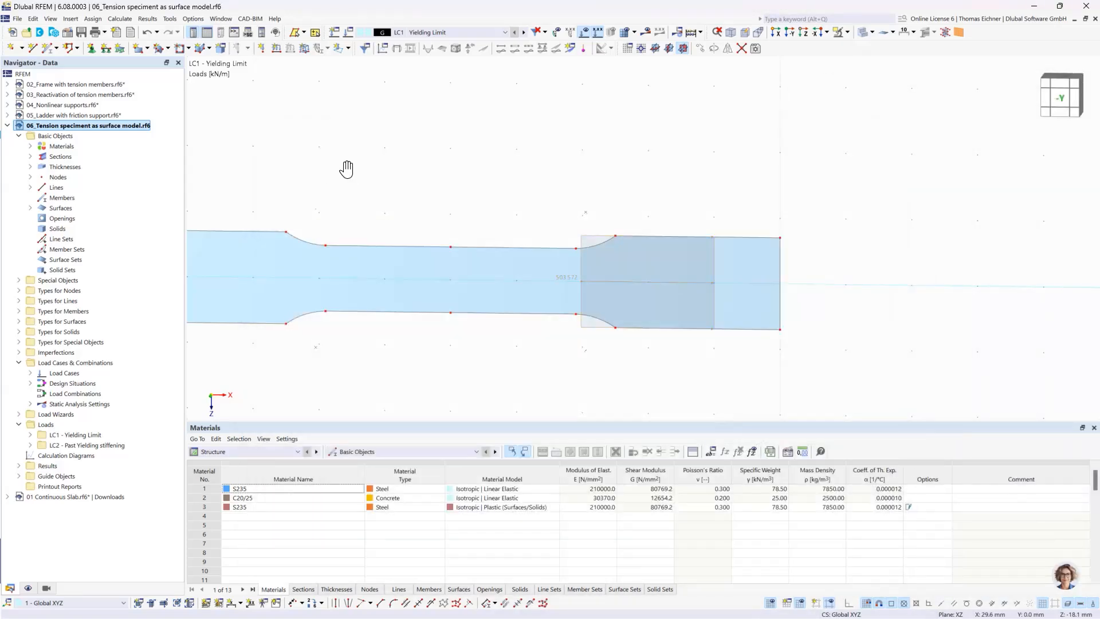
Review the specimen surface's stiffness type, thickness and assigned material without modifying them.
{"action": "double_click", "coordinate": [383, 295]}
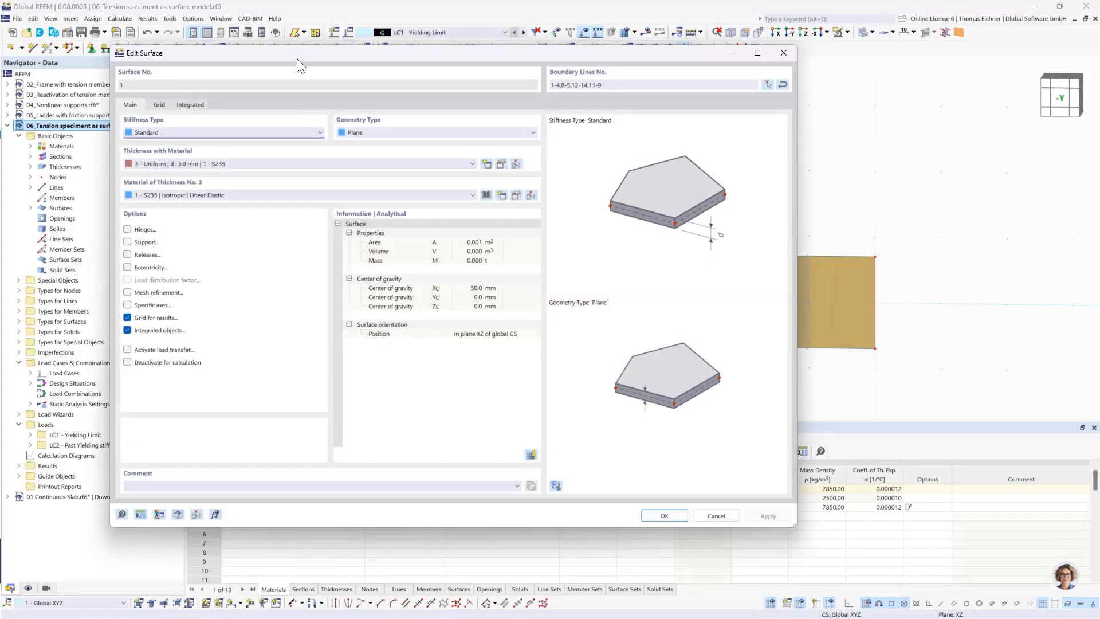
{"action": "left_click_drag", "start_coordinate": [297, 57], "coordinate": [349, 65]}
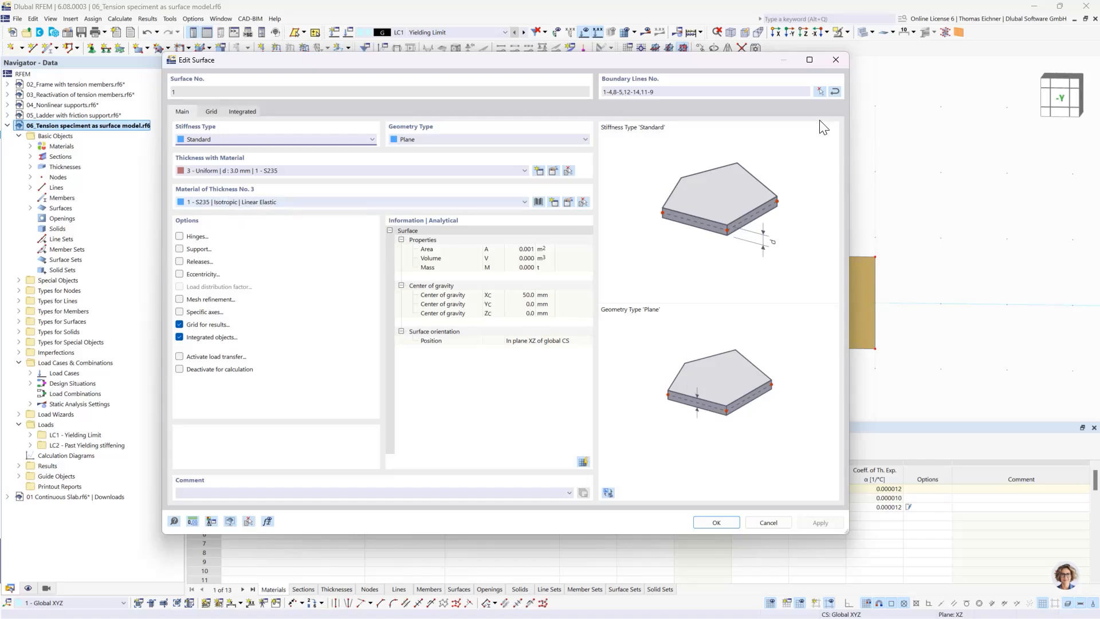
{"action": "left_click", "coordinate": [843, 53]}
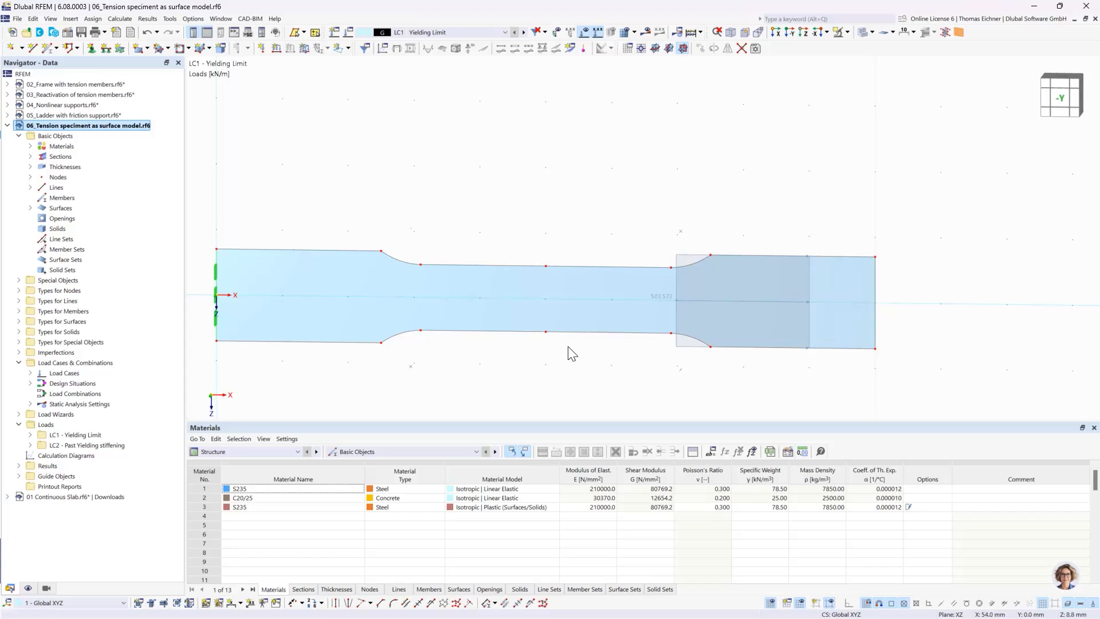
Compare the line load of LC2 Past Yielding stiffening with that of LC1 and return to LC1 Yielding Limit.
{"action": "left_click", "coordinate": [524, 33]}
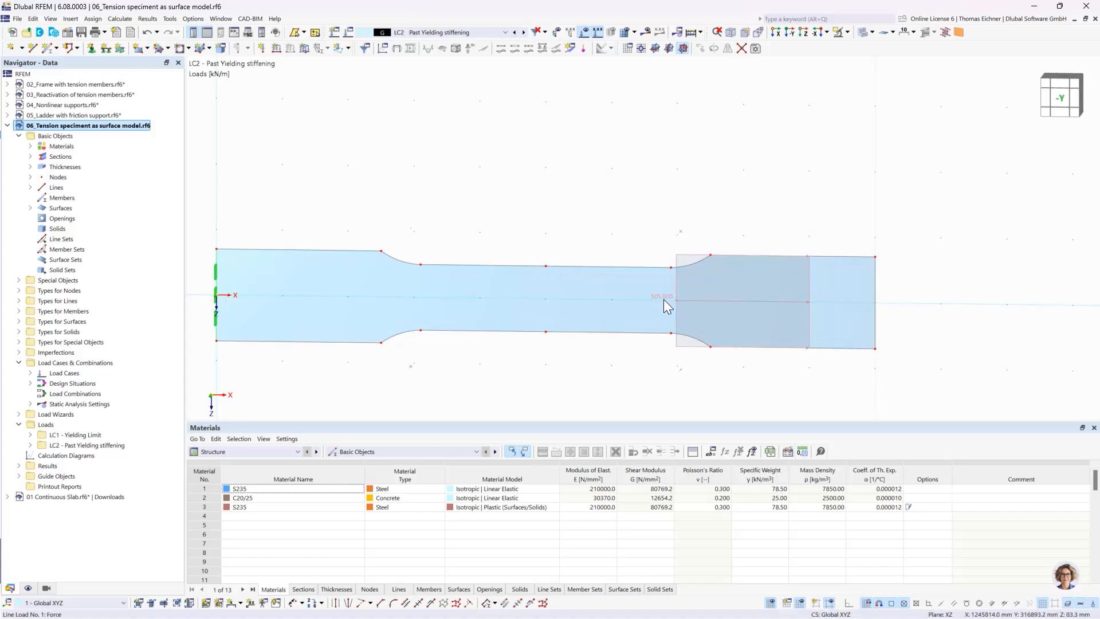
{"action": "mouse_move", "coordinate": [663, 299]}
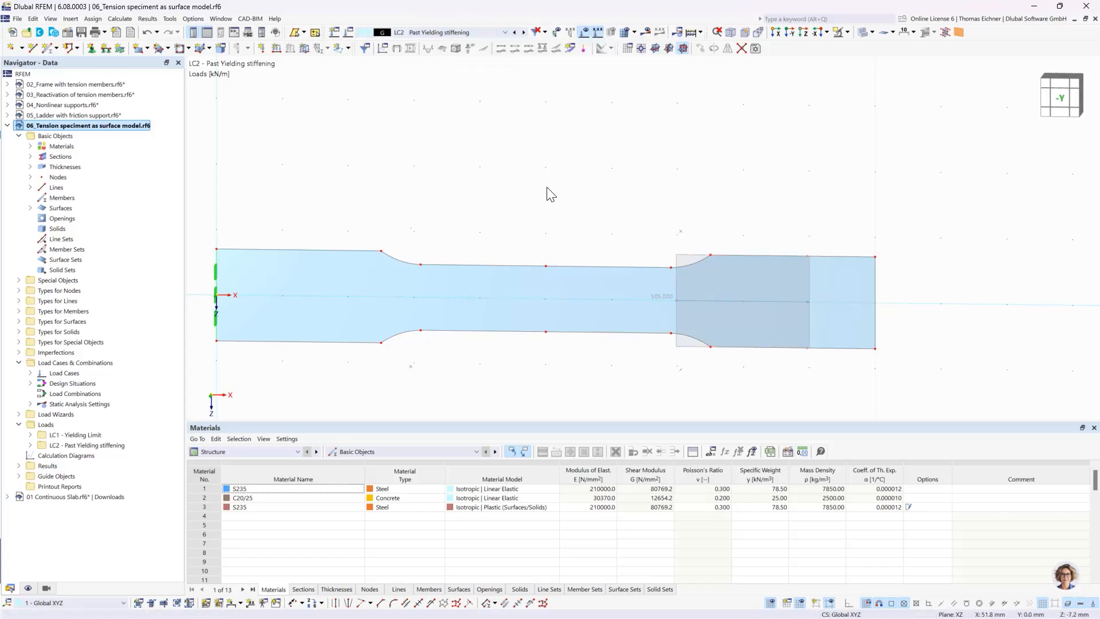
{"action": "left_click", "coordinate": [452, 34]}
{"action": "left_click", "coordinate": [428, 41]}
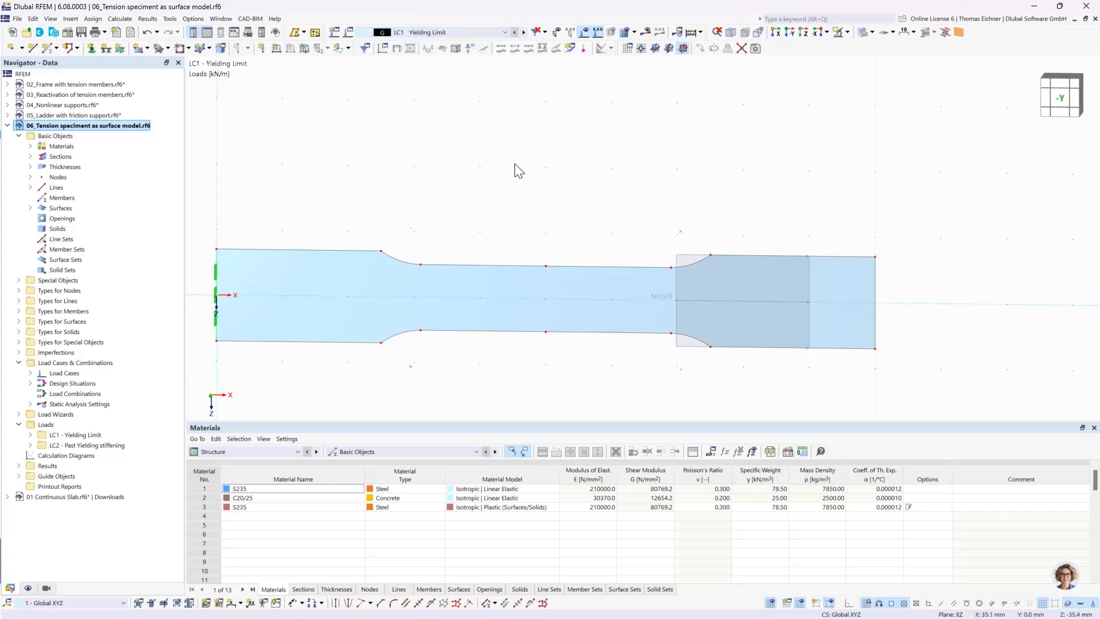
Calculate the model and examine the specimen's total global deformation |u| for LC1 Yielding Limit.
{"action": "left_click", "coordinate": [694, 32]}
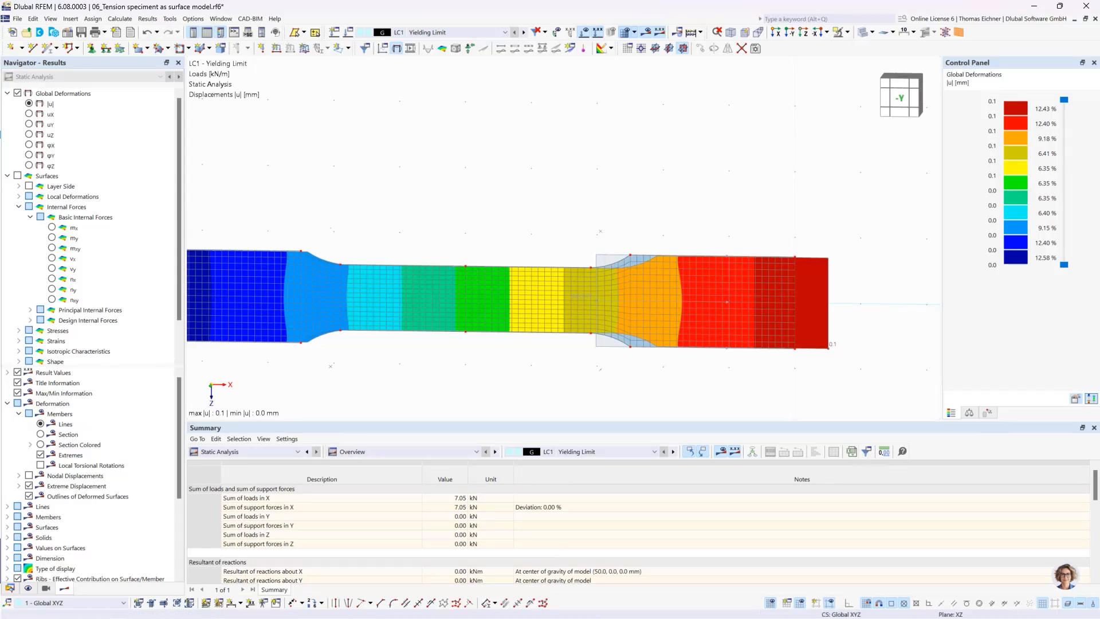
{"action": "middle_click_drag", "start_coordinate": [418, 213], "coordinate": [487, 210]}
{"action": "scroll", "coordinate": [488, 217], "scroll_direction": "down", "scroll_amount": 1}
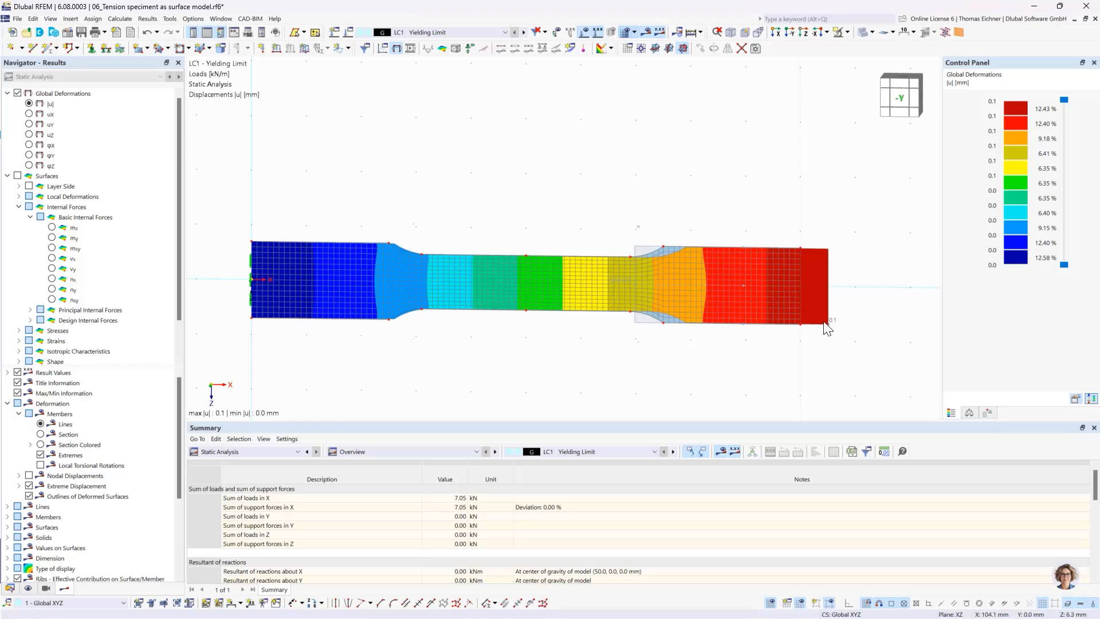
{"action": "scroll", "coordinate": [578, 254], "scroll_direction": "up", "scroll_amount": 3}
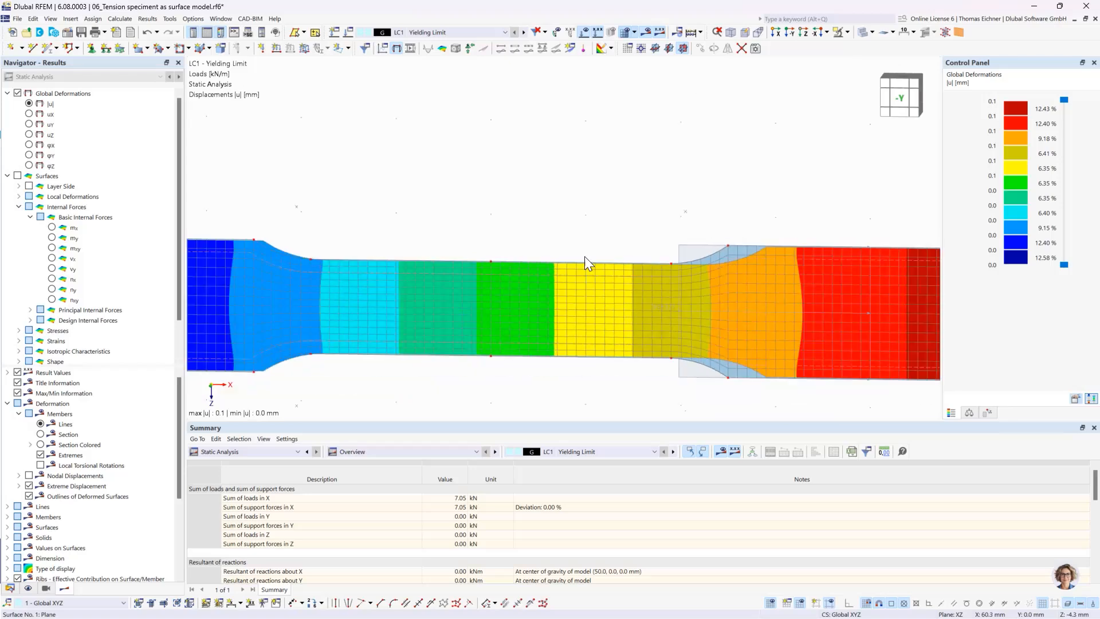
{"action": "scroll", "coordinate": [472, 214], "scroll_direction": "down", "scroll_amount": 2}
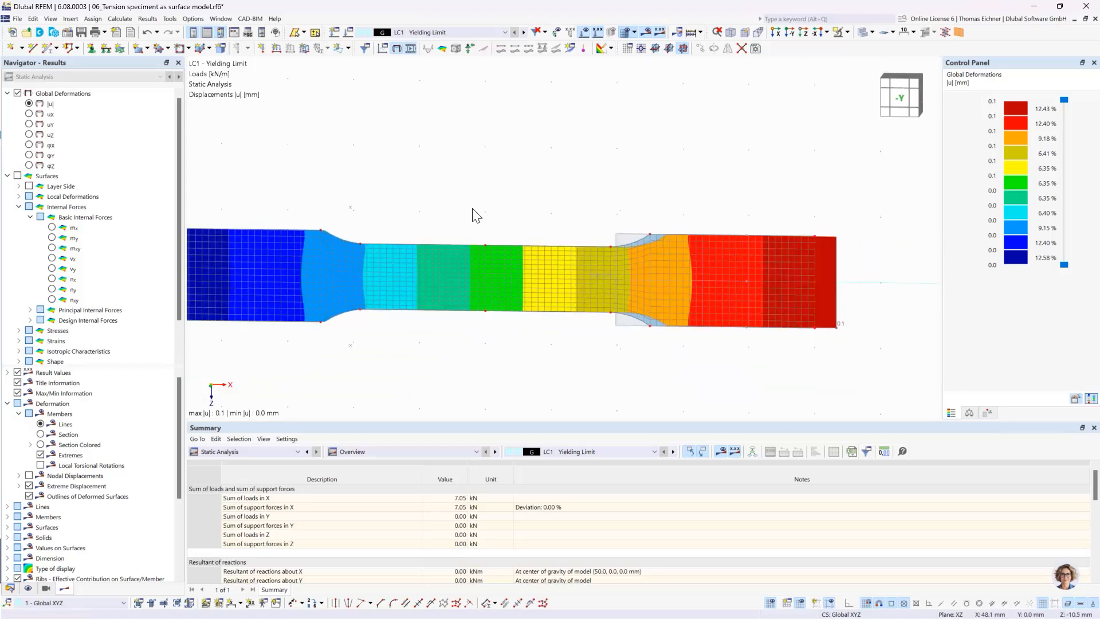
{"action": "scroll", "coordinate": [474, 210], "scroll_direction": "down", "scroll_amount": 1}
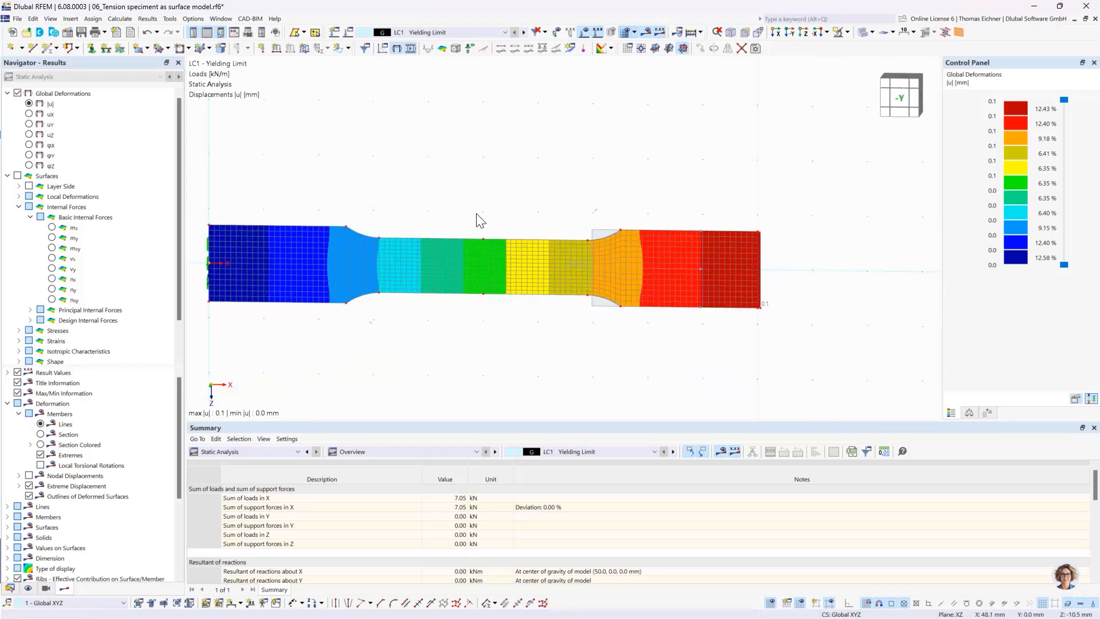
{"action": "left_click", "coordinate": [398, 48]}
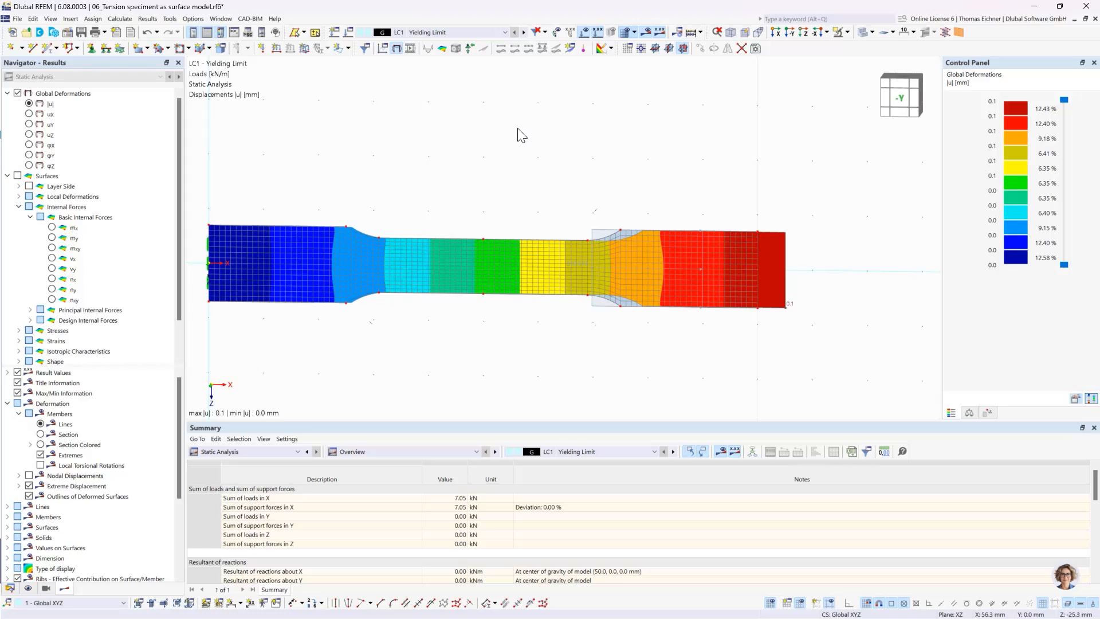
Switch the displayed results to load case LC2 Past Yielding stiffening.
{"action": "left_click", "coordinate": [491, 30]}
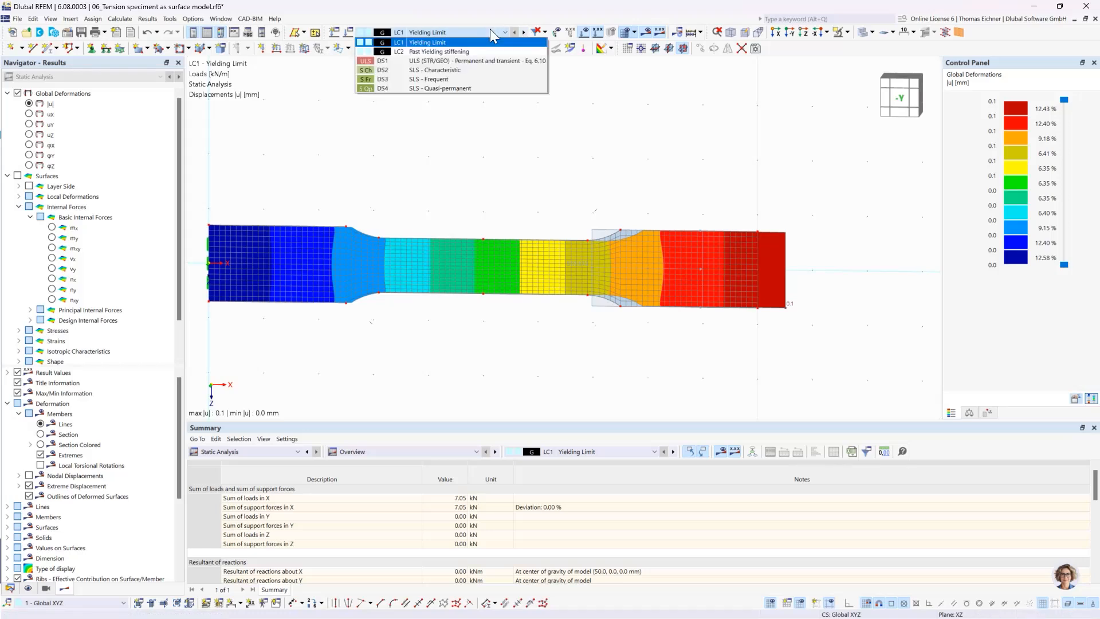
{"action": "left_click", "coordinate": [493, 31]}
{"action": "left_click", "coordinate": [522, 32]}
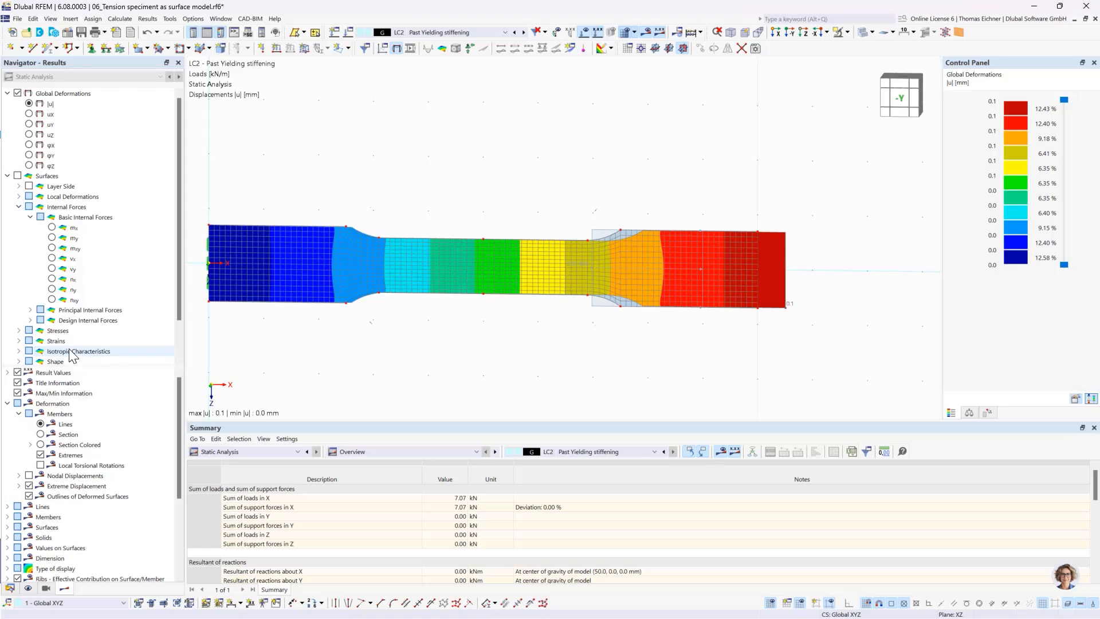
Display the maximum von Mises equivalent stress σeqv,Mises,Max on the specimen's surface.
{"action": "left_click", "coordinate": [20, 330]}
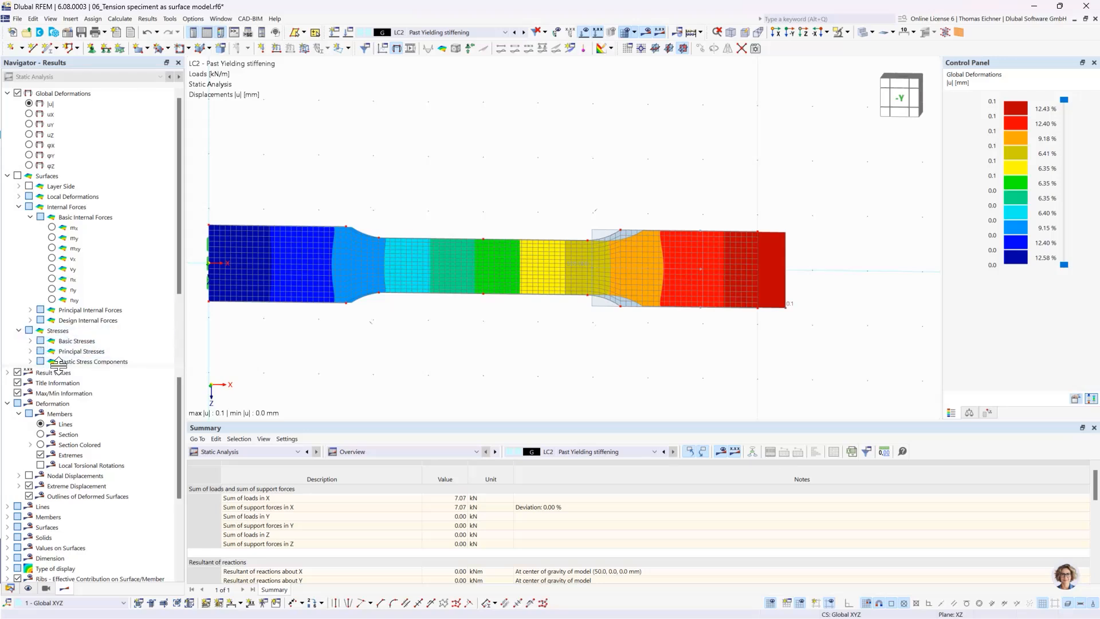
{"action": "left_click", "coordinate": [31, 351]}
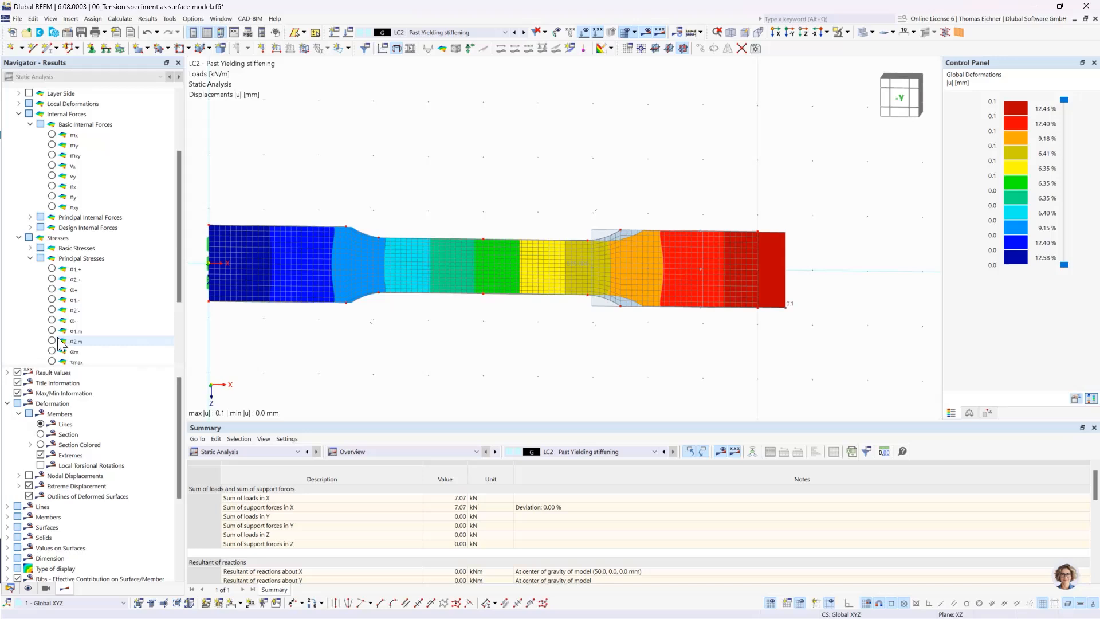
{"action": "left_click", "coordinate": [31, 259]}
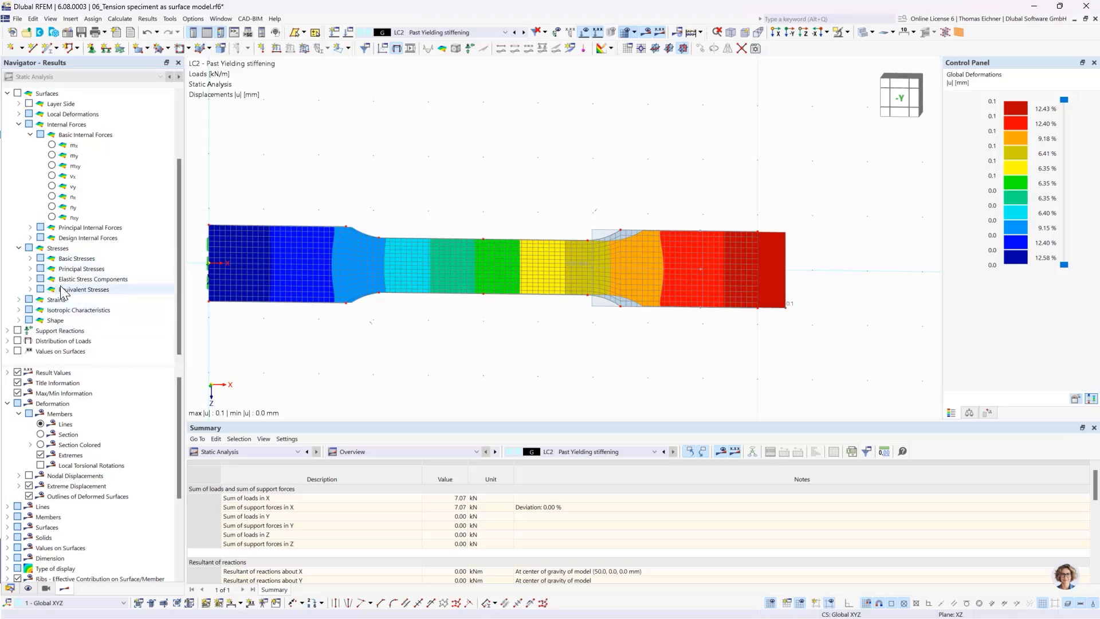
{"action": "left_click", "coordinate": [31, 290]}
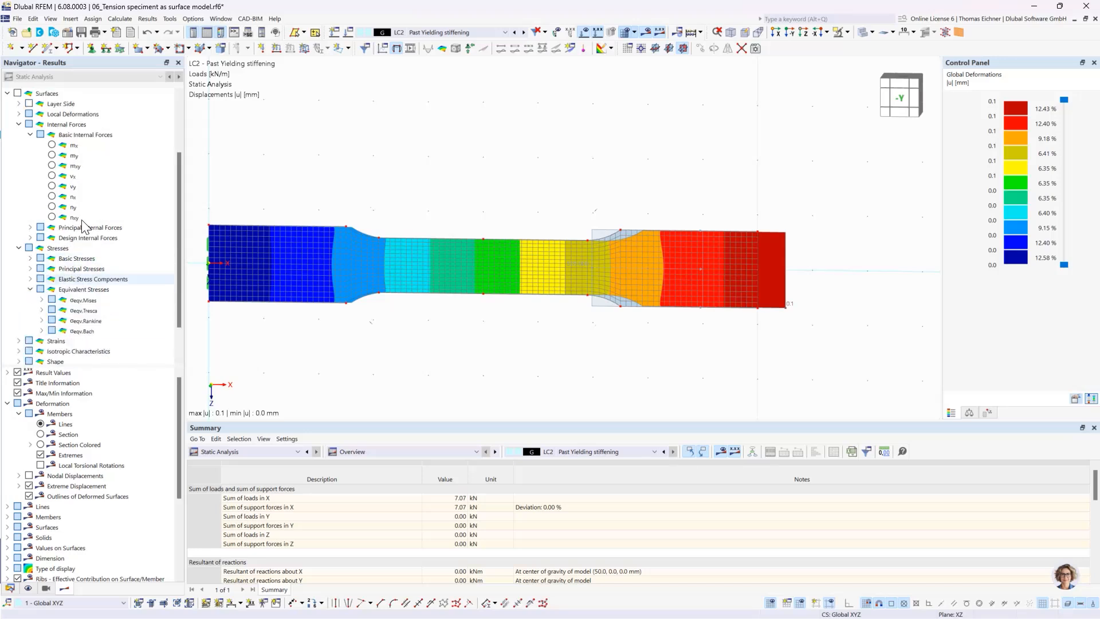
{"action": "left_click", "coordinate": [42, 300]}
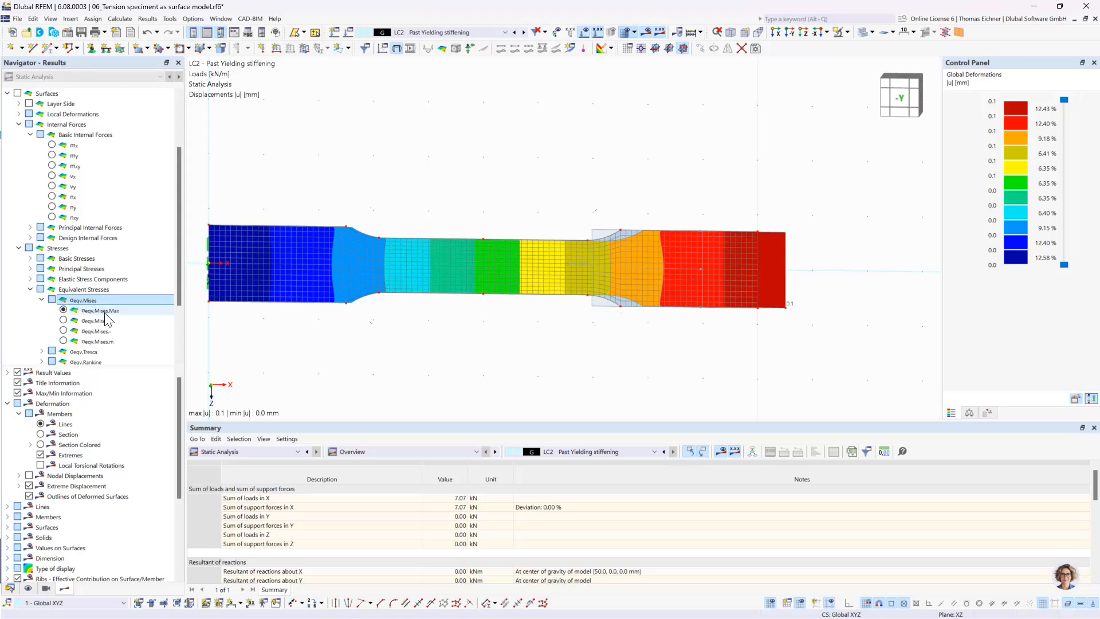
{"action": "left_click", "coordinate": [64, 310]}
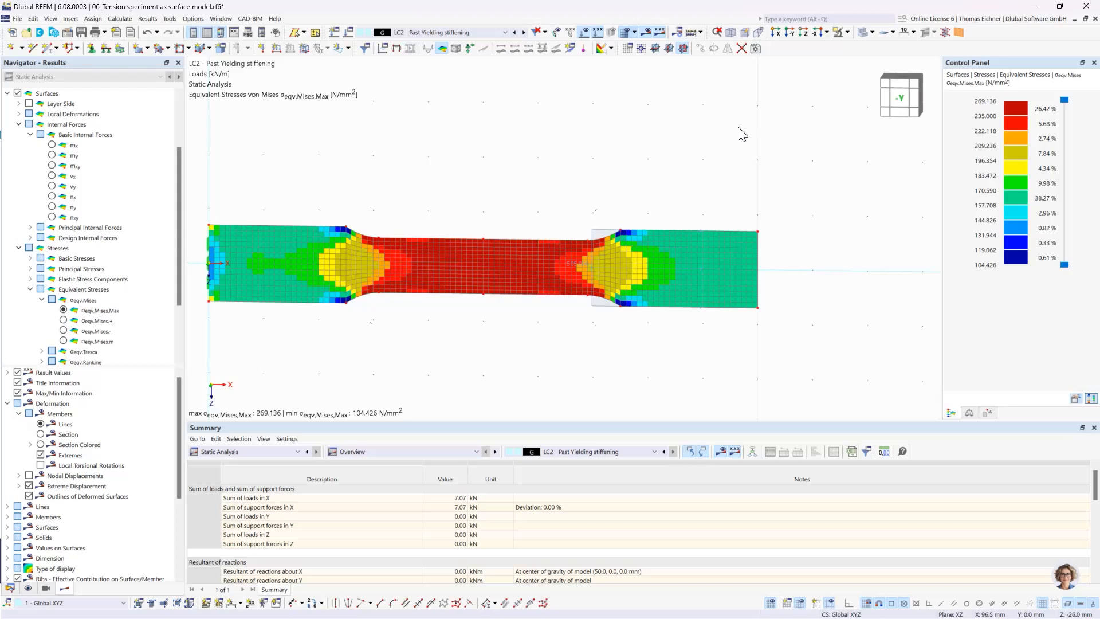
Refer the color scale of the von Mises stresses to the Max/Min values.
{"action": "left_click", "coordinate": [1076, 399]}
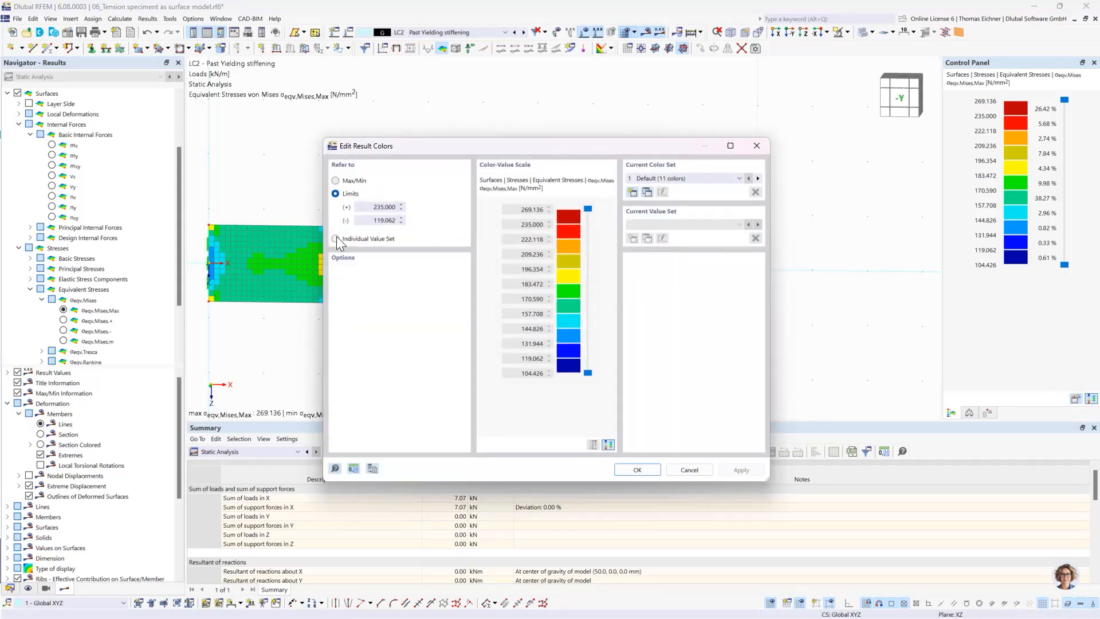
{"action": "left_click", "coordinate": [336, 181]}
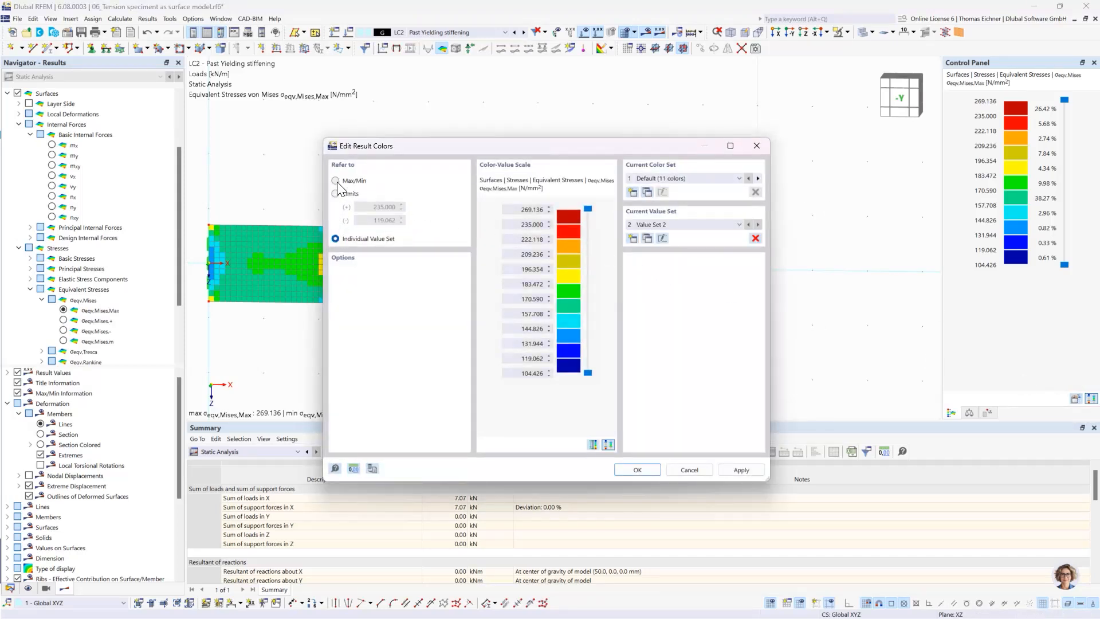
{"action": "left_click", "coordinate": [644, 473]}
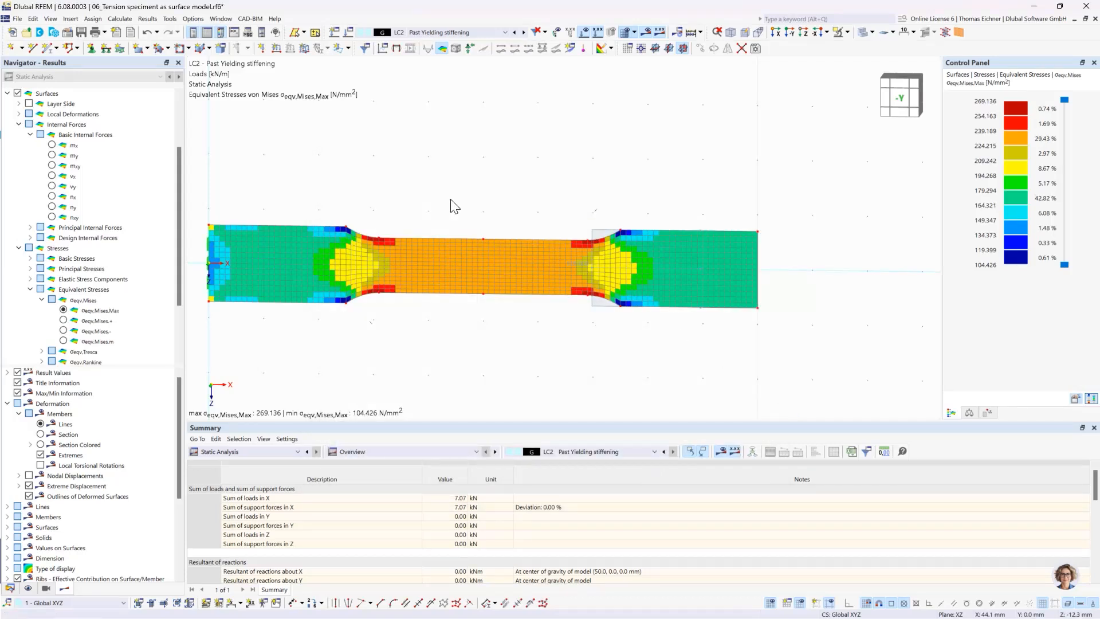
{"action": "middle_click_drag", "start_coordinate": [406, 189], "coordinate": [443, 193]}
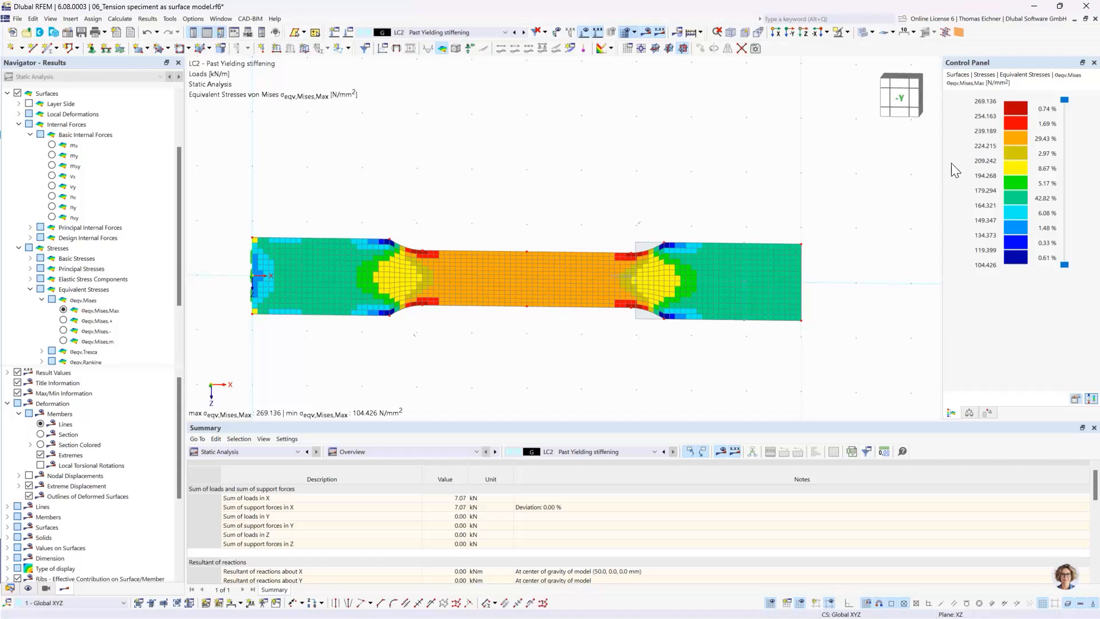
Refer the stress color scale to the limits 235.000 and 119.062 N/mm² and examine the von Mises stress distribution along the specimen.
{"action": "left_click", "coordinate": [1074, 399]}
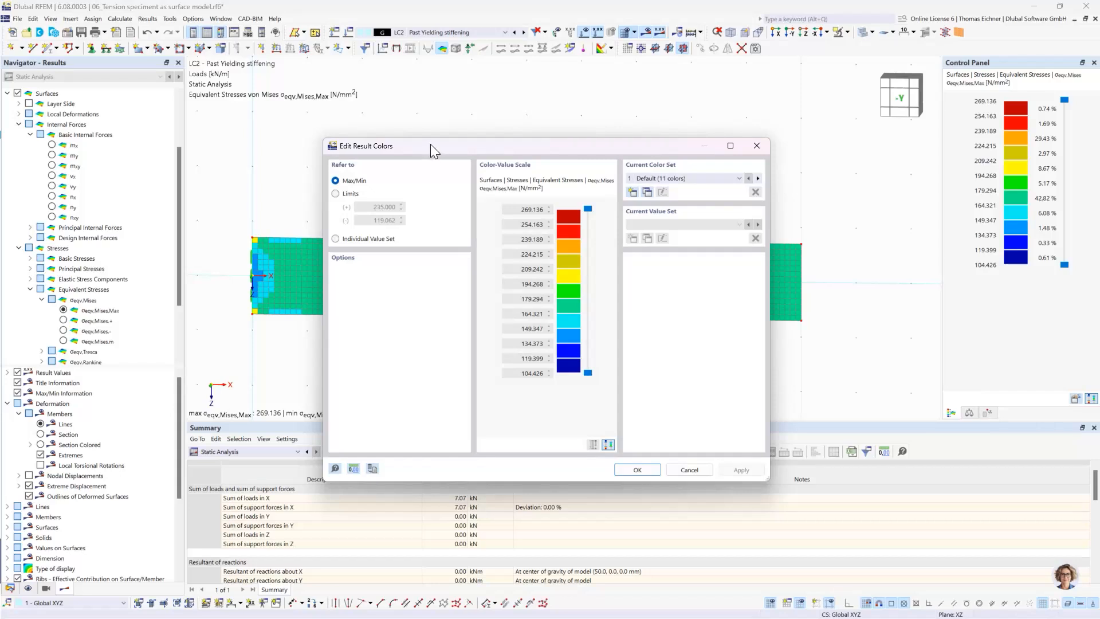
{"action": "left_click_drag", "start_coordinate": [431, 144], "coordinate": [454, 135]}
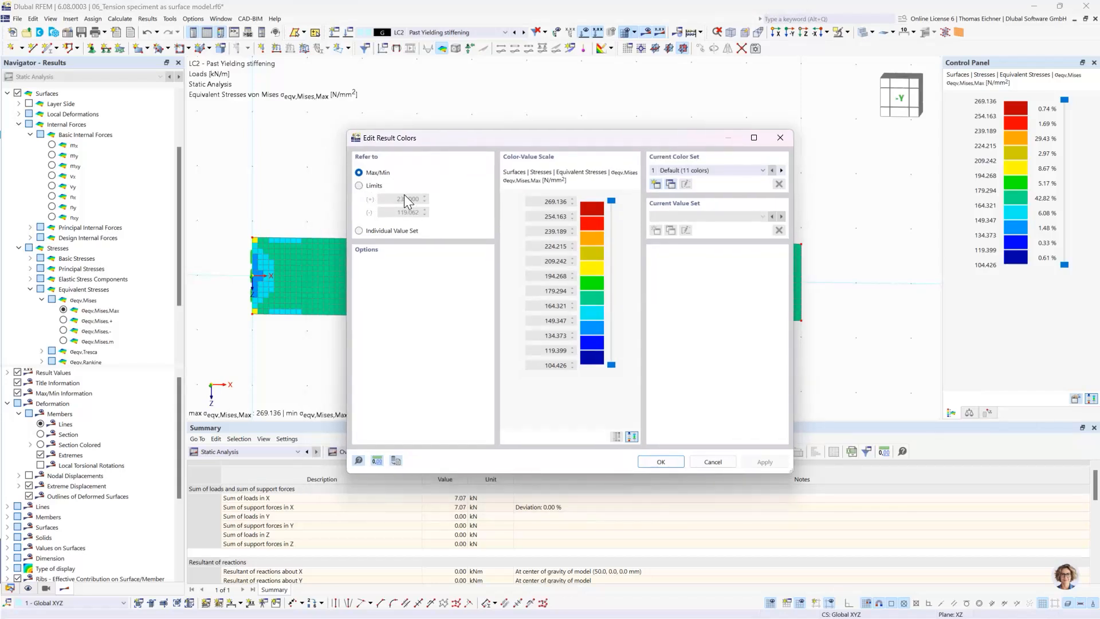
{"action": "left_click", "coordinate": [372, 185]}
{"action": "left_click", "coordinate": [658, 460]}
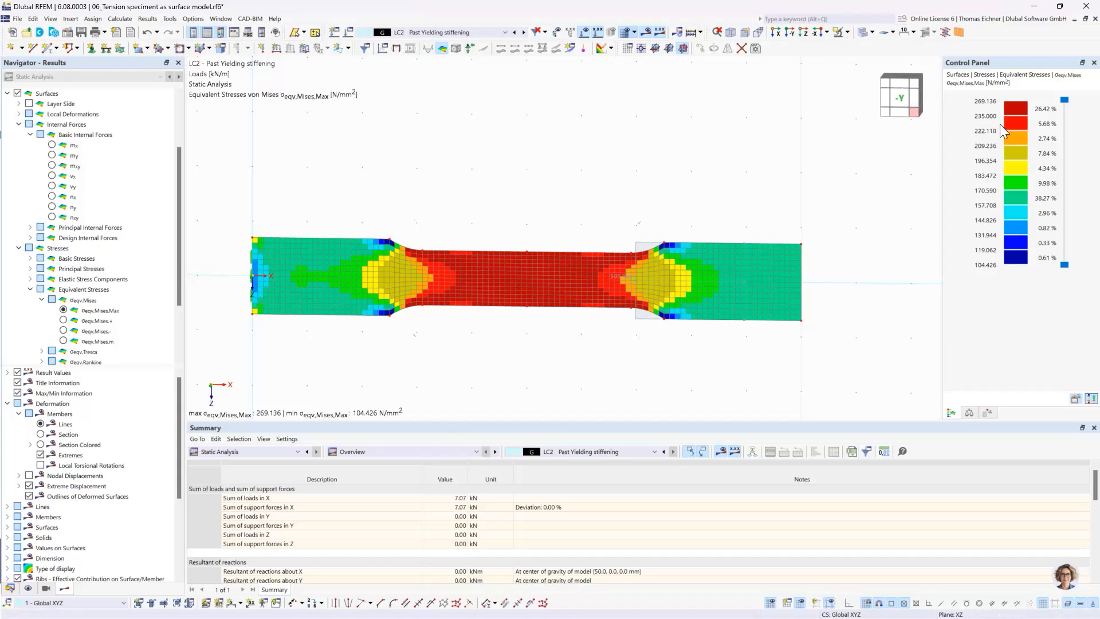
{"action": "scroll", "coordinate": [405, 240], "scroll_direction": "up", "scroll_amount": 1}
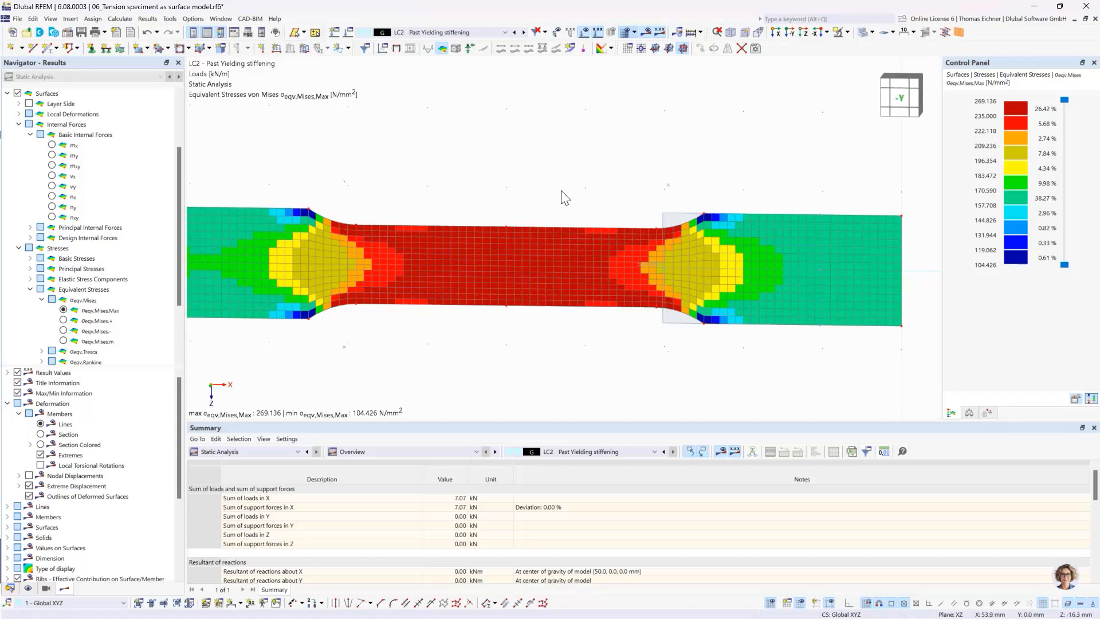
{"action": "middle_click_drag", "start_coordinate": [564, 196], "coordinate": [624, 196]}
{"action": "scroll", "coordinate": [625, 196], "scroll_direction": "down", "scroll_amount": 1}
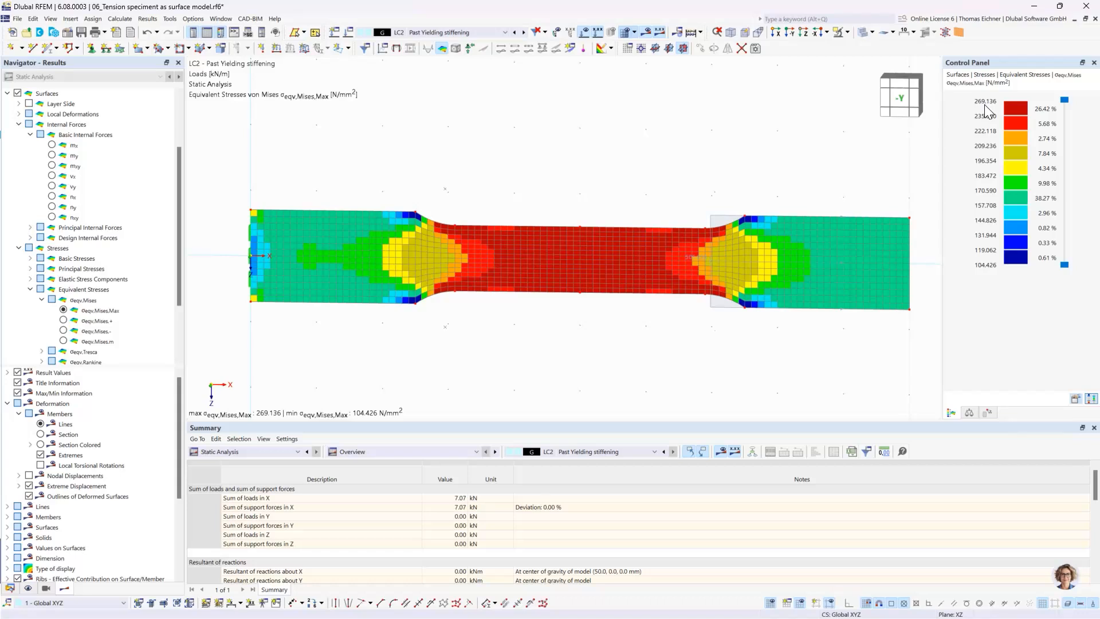
{"action": "middle_click_drag", "start_coordinate": [848, 150], "coordinate": [799, 151]}
{"action": "scroll", "coordinate": [799, 152], "scroll_direction": "down", "scroll_amount": 2}
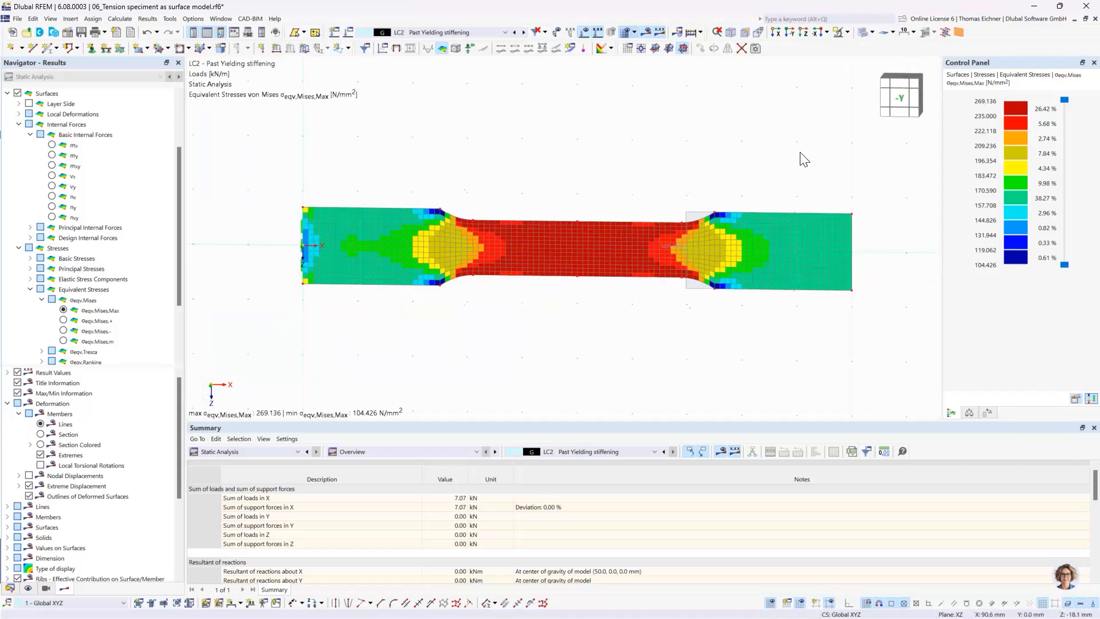
{"action": "middle_click_drag", "start_coordinate": [706, 161], "coordinate": [678, 187]}
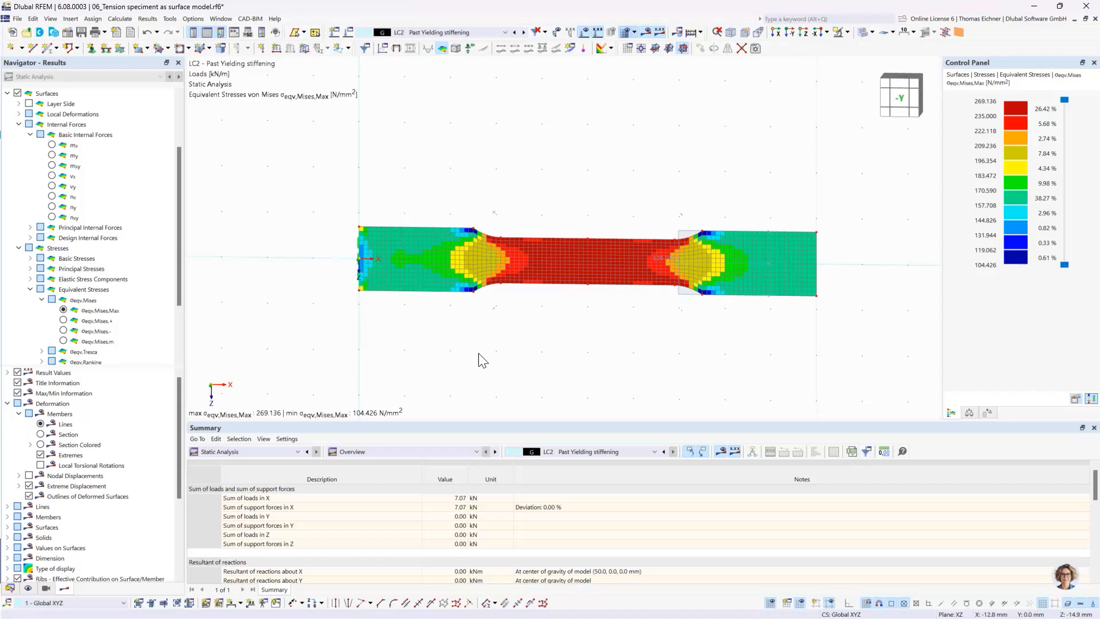
Set the result smoothing type for surfaces to Continuous within surfaces.
{"action": "scroll", "coordinate": [417, 265], "scroll_direction": "up", "scroll_amount": 1}
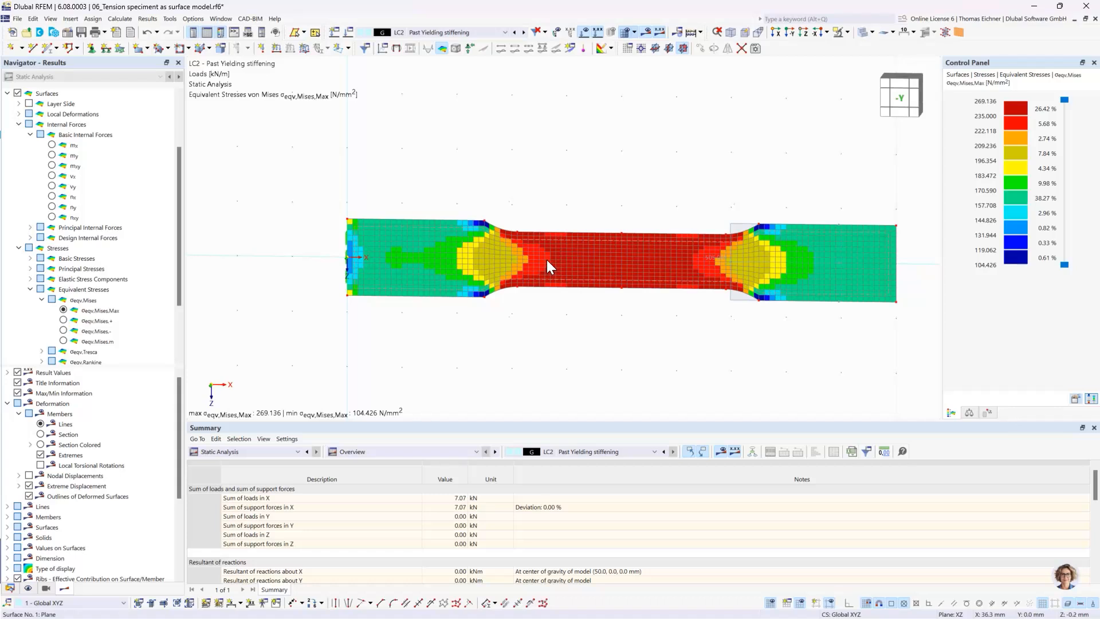
{"action": "scroll", "coordinate": [538, 245], "scroll_direction": "up", "scroll_amount": 1}
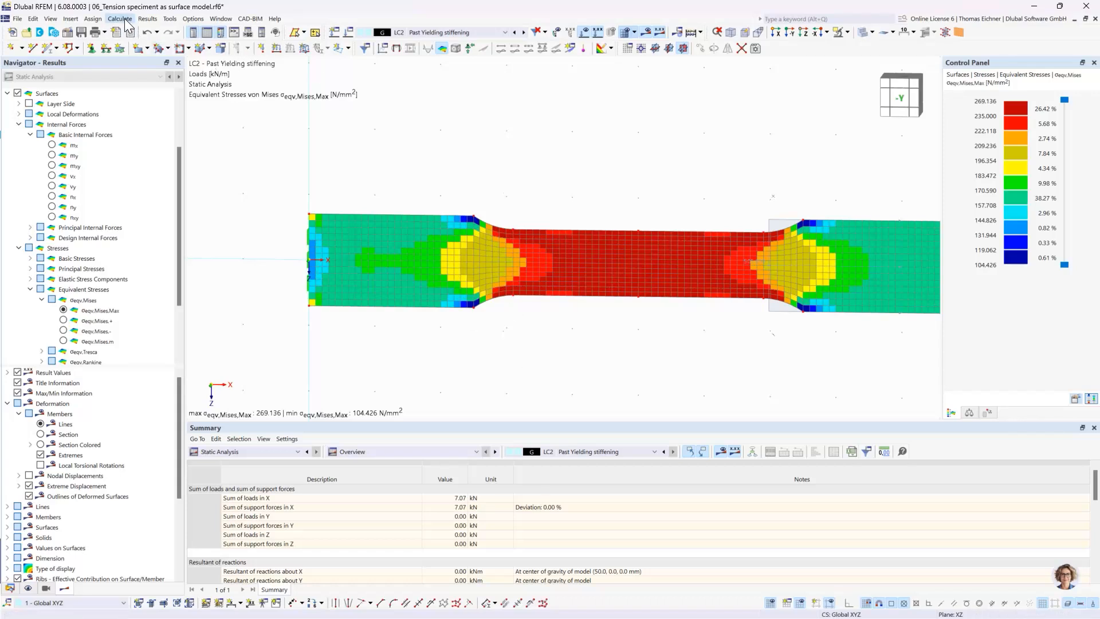
{"action": "left_click", "coordinate": [147, 20]}
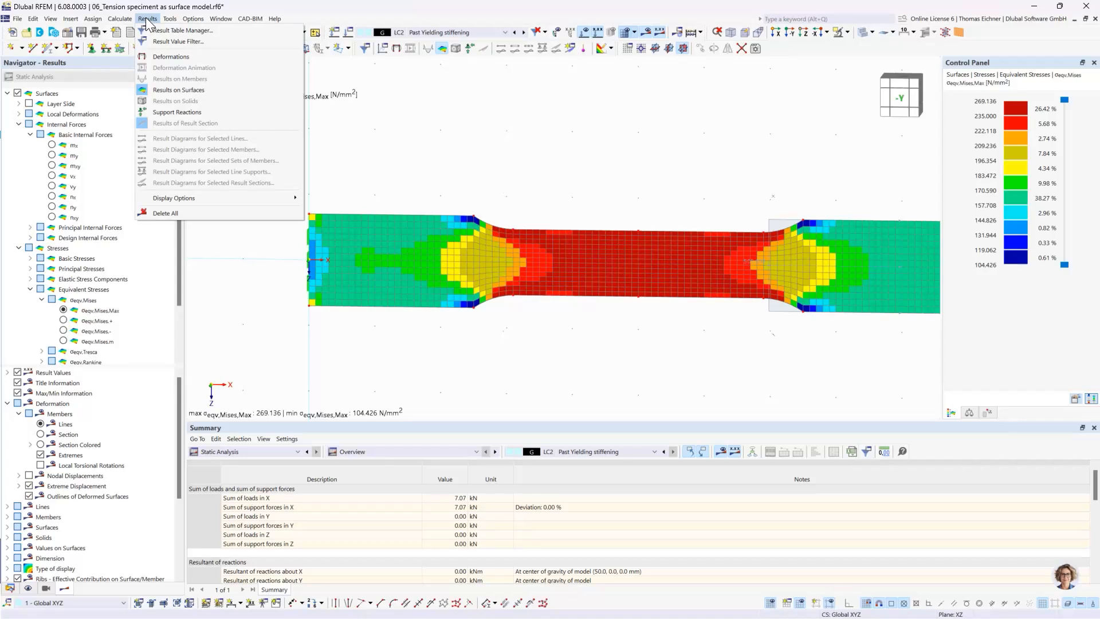
{"action": "mouse_move", "coordinate": [114, 21]}
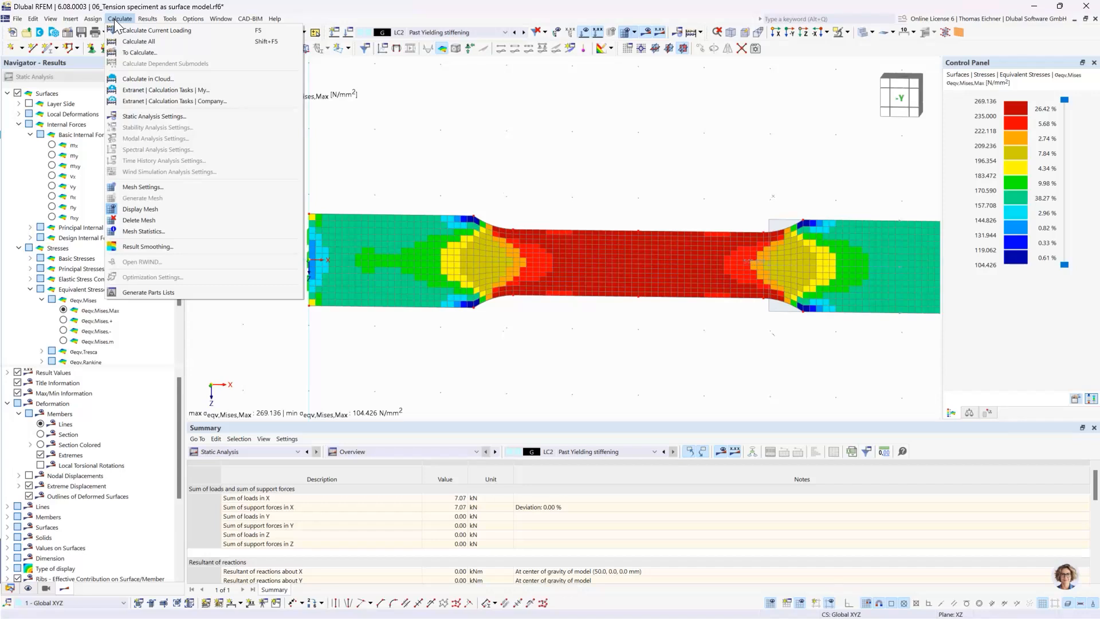
{"action": "left_click", "coordinate": [133, 249]}
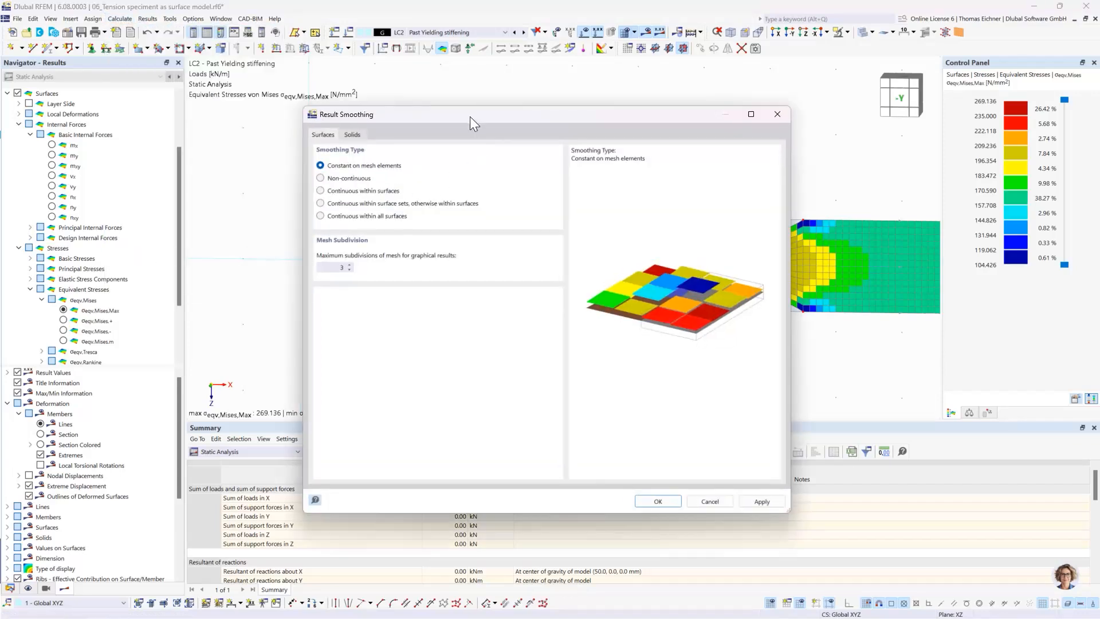
{"action": "left_click_drag", "start_coordinate": [481, 167], "coordinate": [547, 341]}
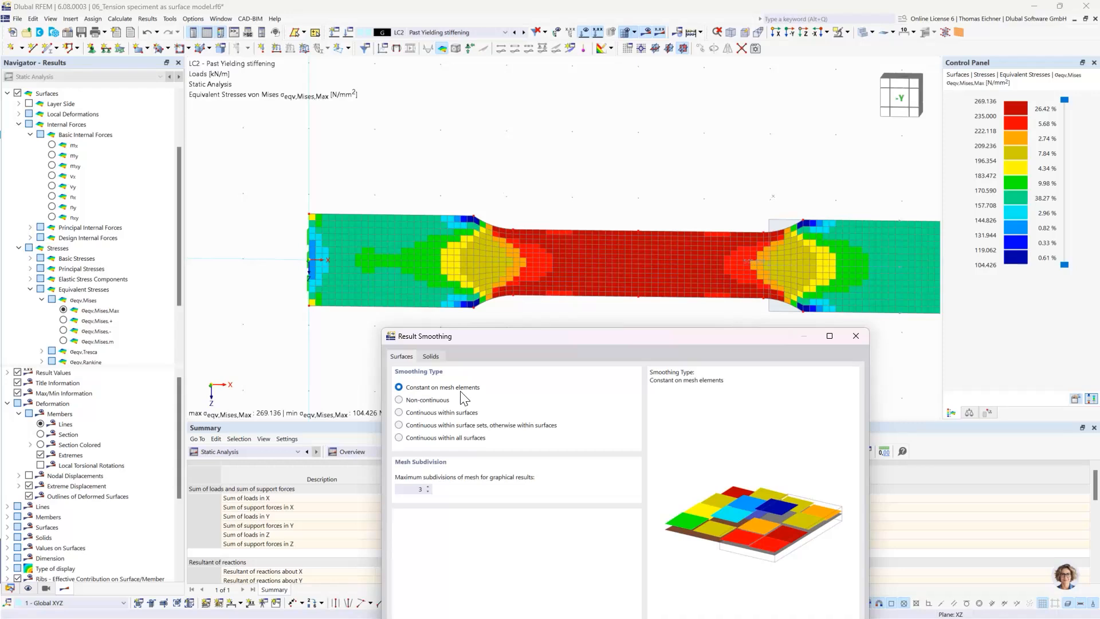
{"action": "left_click", "coordinate": [401, 412]}
{"action": "left_click_drag", "start_coordinate": [508, 348], "coordinate": [446, 214]}
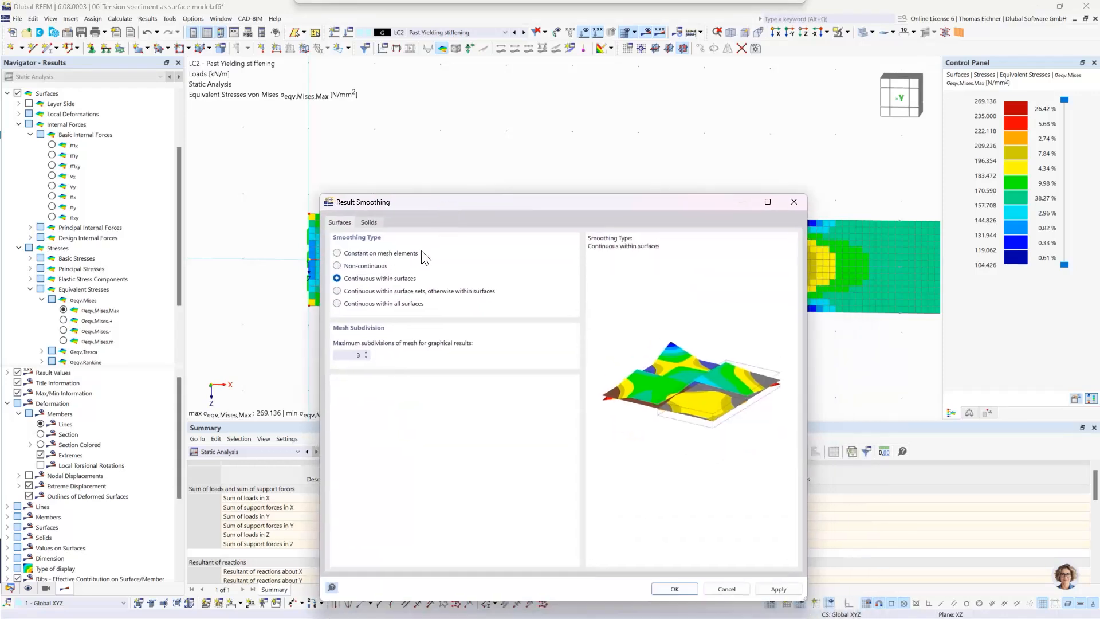
{"action": "left_click", "coordinate": [678, 589]}
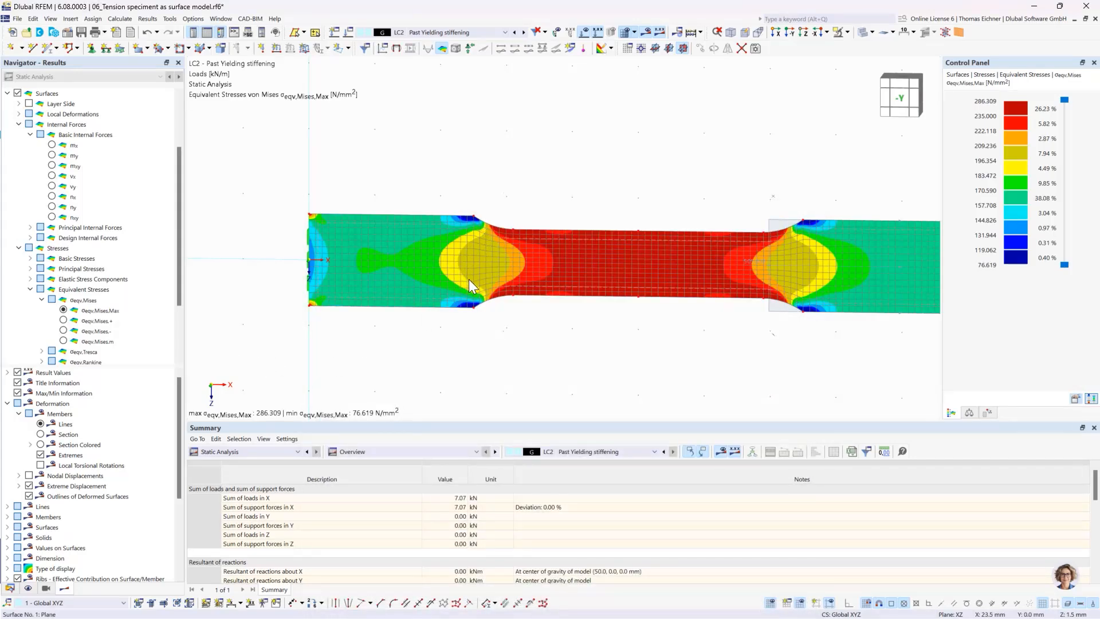
Set the surface result smoothing type back to Constant on mesh elements.
{"action": "right_click", "coordinate": [480, 288]}
{"action": "left_click", "coordinate": [447, 337]}
{"action": "left_click", "coordinate": [147, 19]}
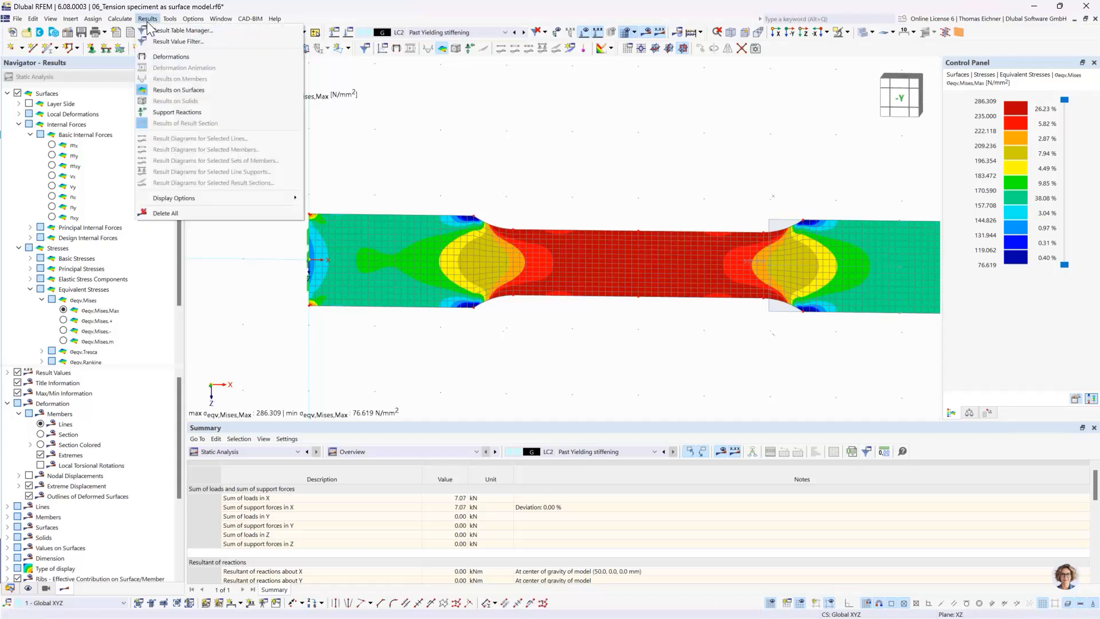
{"action": "mouse_move", "coordinate": [121, 19]}
{"action": "left_click", "coordinate": [147, 246]}
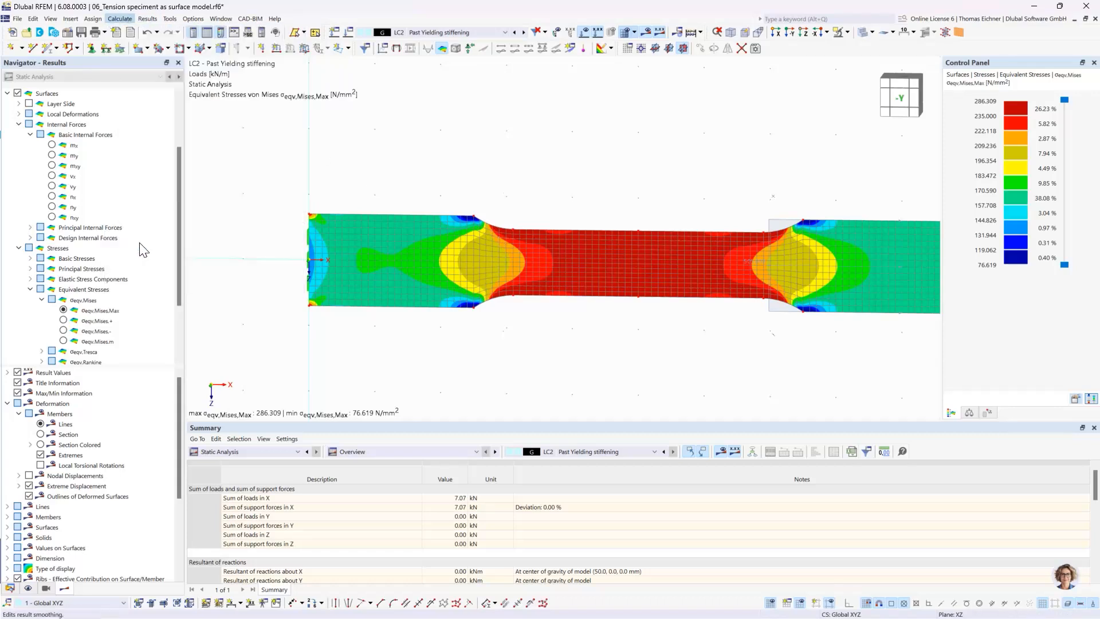
{"action": "left_click", "coordinate": [321, 166]}
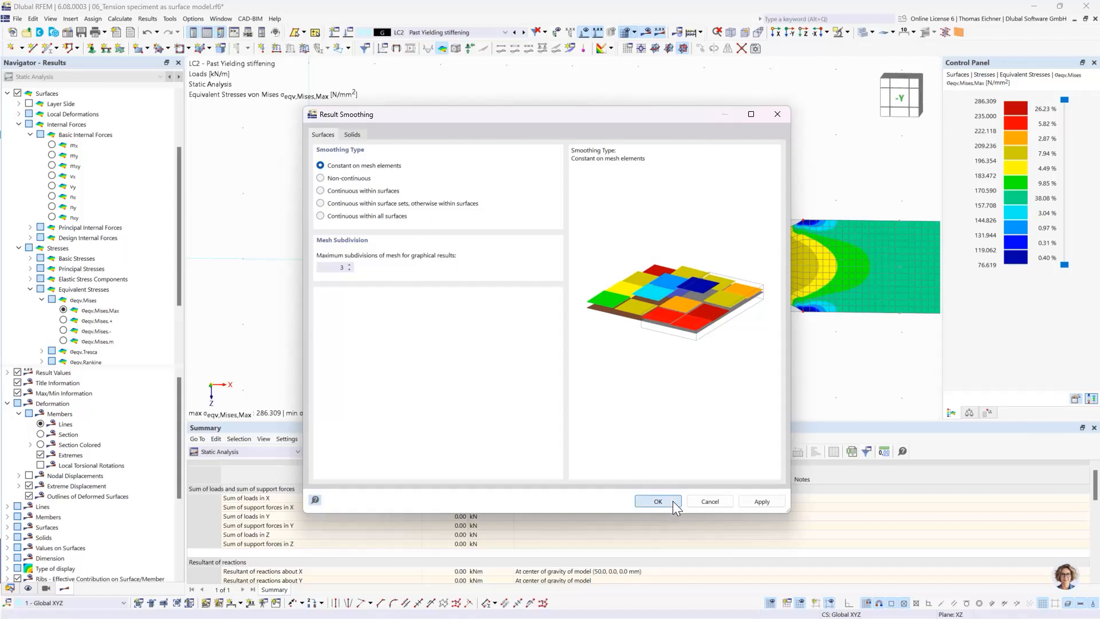
{"action": "left_click", "coordinate": [657, 501]}
Edit the specimen's surface and assign material 3 - S235 | Isotropic | Plastic (Surfaces/Solids) to its thickness.
{"action": "middle_click_drag", "start_coordinate": [666, 378], "coordinate": [582, 373]}
{"action": "scroll", "coordinate": [583, 374], "scroll_direction": "down", "scroll_amount": 1}
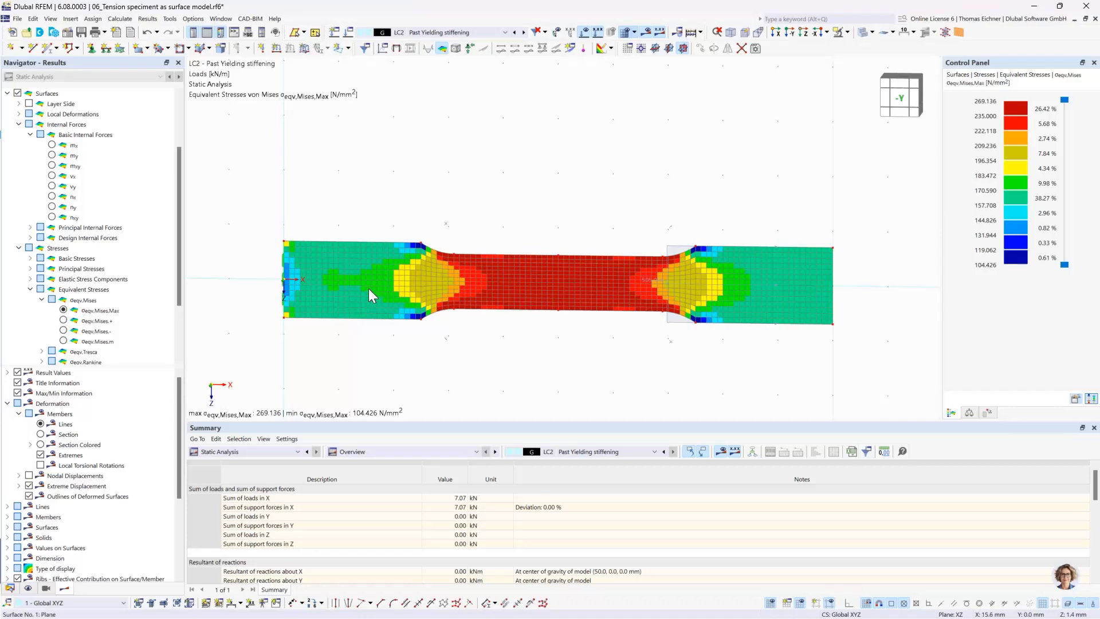
{"action": "double_click", "coordinate": [362, 305]}
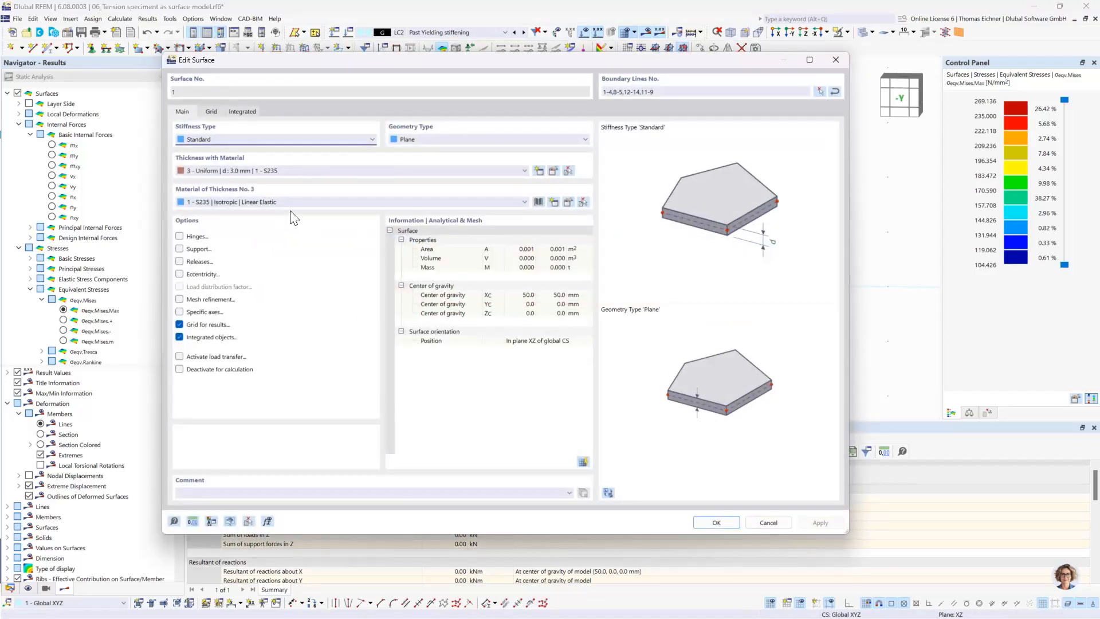
{"action": "left_click", "coordinate": [283, 199]}
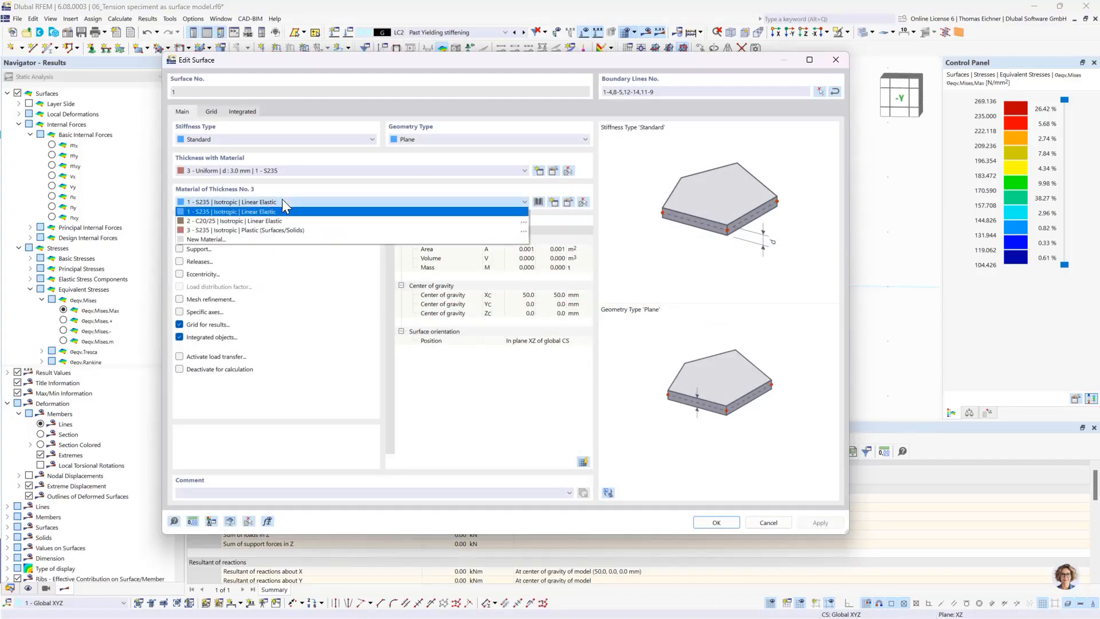
{"action": "left_click", "coordinate": [246, 229]}
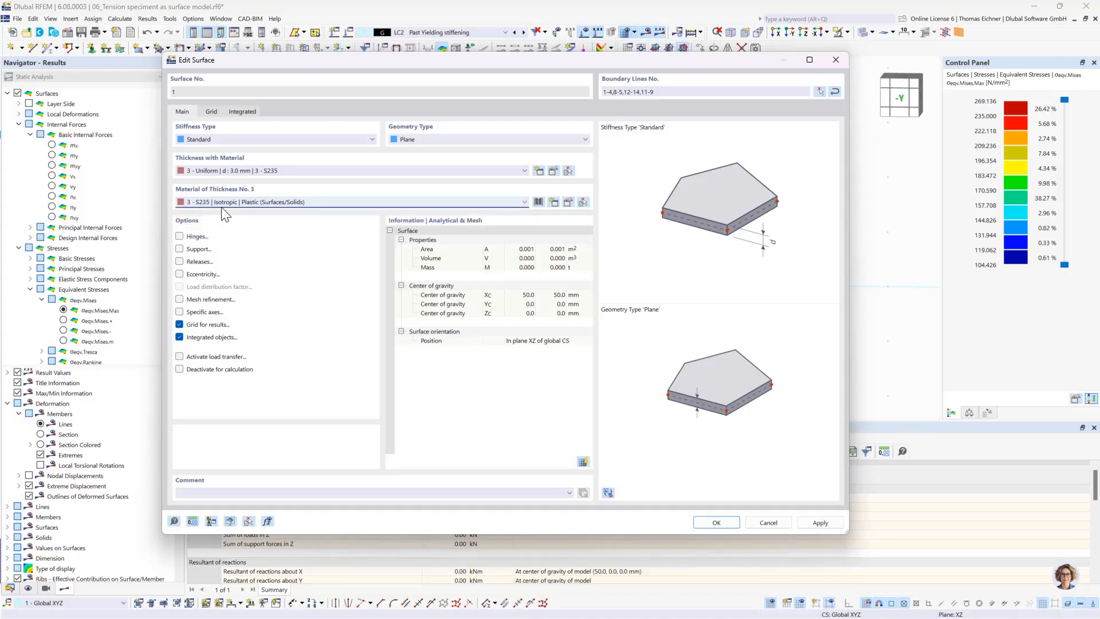
Examine the plastic S235 material's model parameters: stress failure hypothesis, diagram type, moduli of elasticity and yield strengths.
{"action": "left_click", "coordinate": [567, 202]}
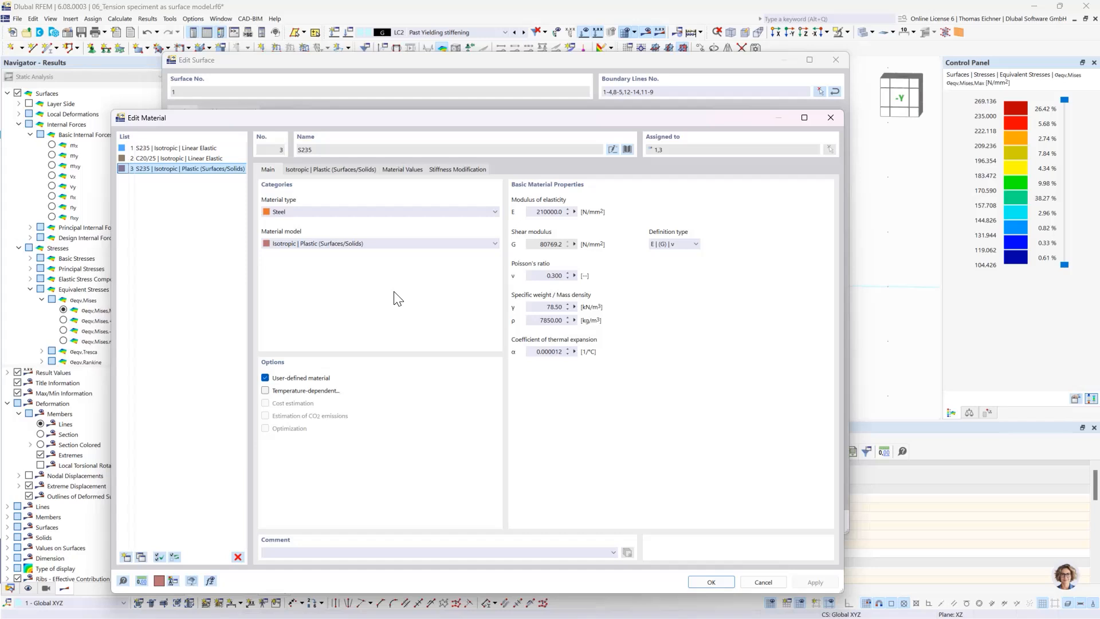
{"action": "left_click", "coordinate": [335, 170]}
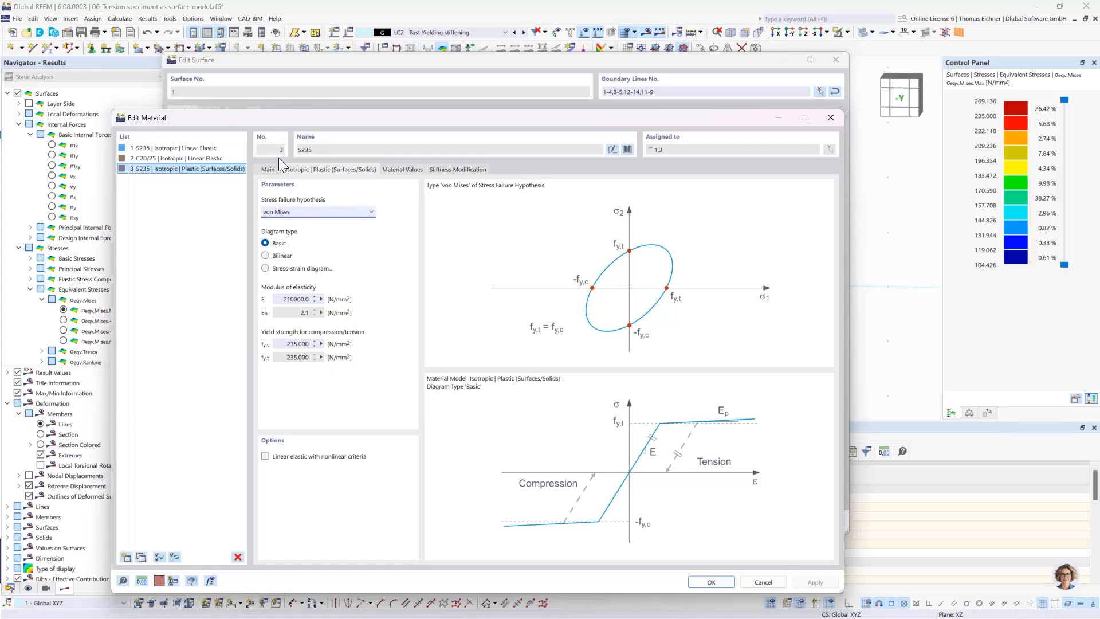
{"action": "left_click_drag", "start_coordinate": [276, 122], "coordinate": [333, 128]}
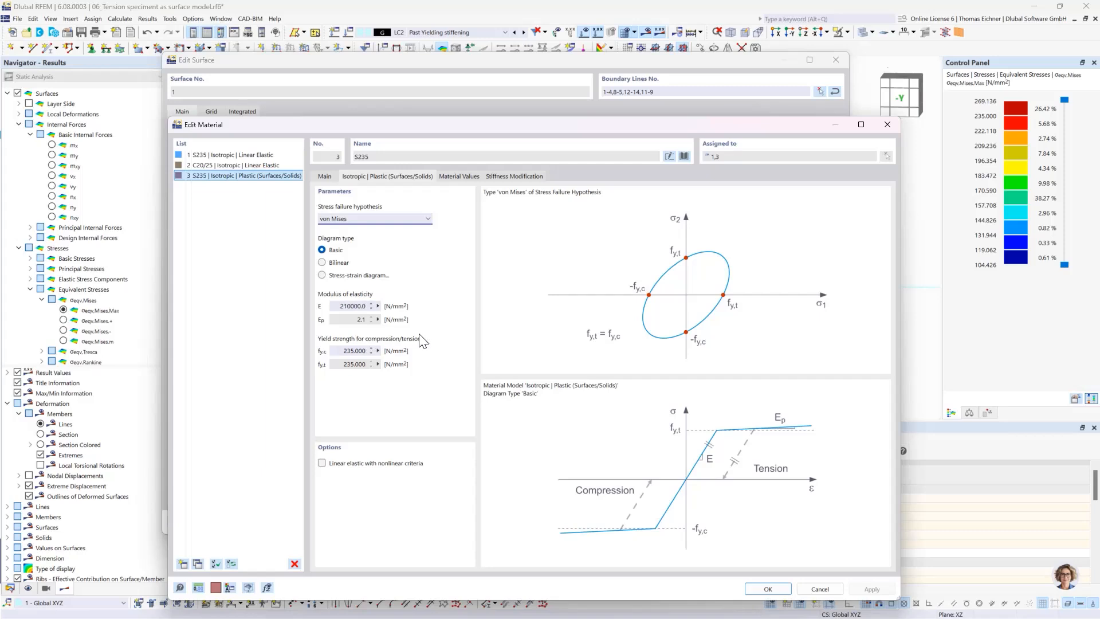
{"action": "left_click_drag", "start_coordinate": [377, 107], "coordinate": [364, 91]}
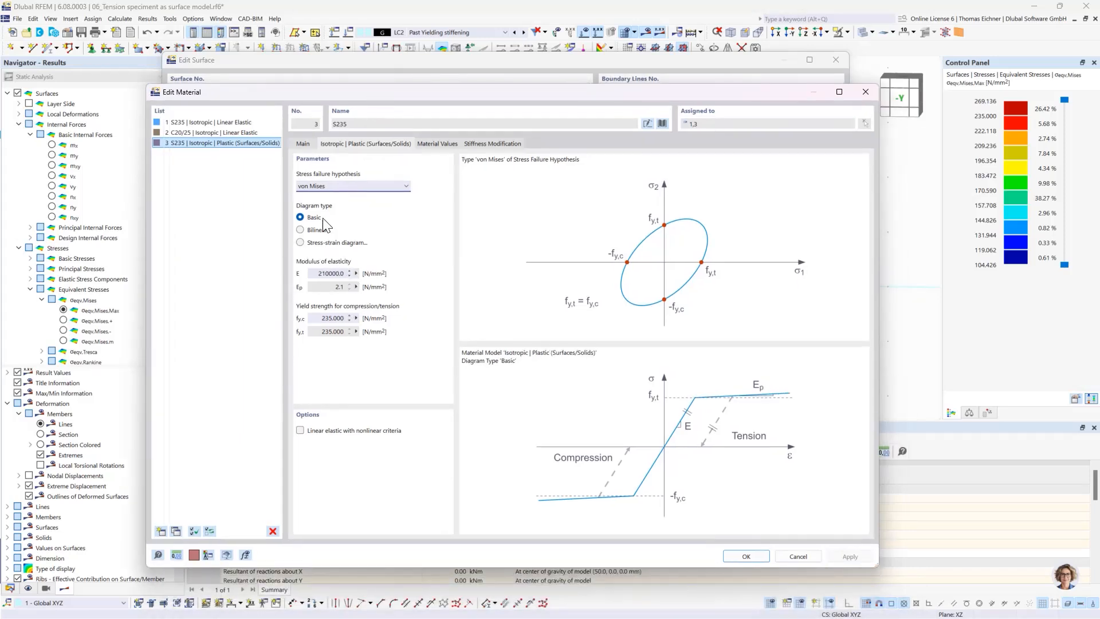
{"action": "double_click", "coordinate": [322, 319]}
{"action": "double_click", "coordinate": [319, 331]}
{"action": "left_click", "coordinate": [318, 273]}
{"action": "left_click", "coordinate": [746, 555]}
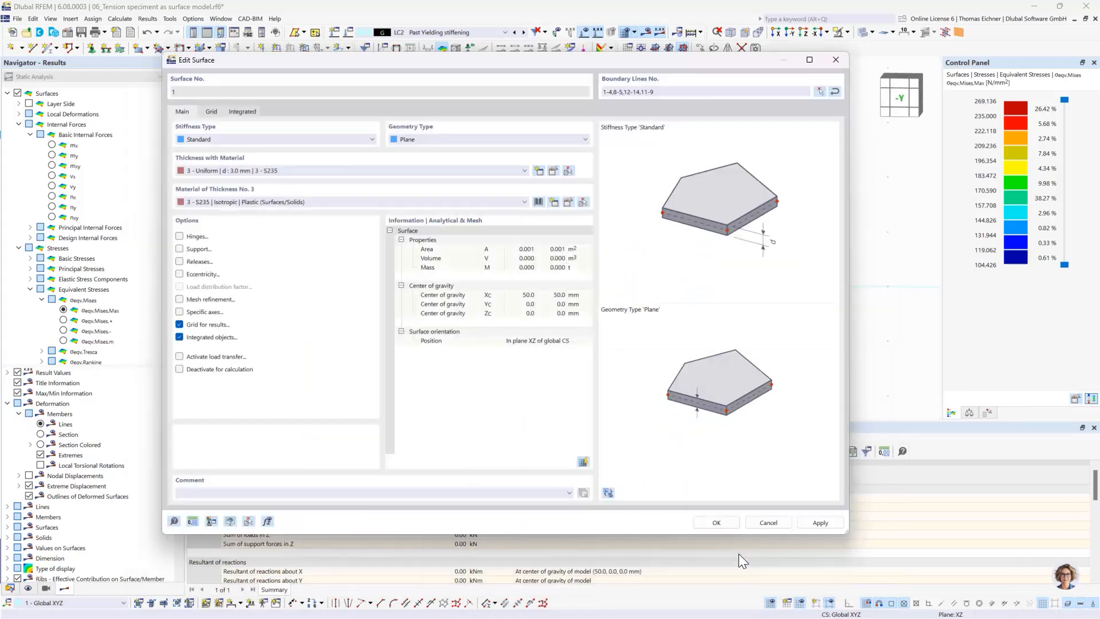
Confirm the surface's material change, accepting deletion of the LC1 and LC2 results, and calculate load case LC1 Yielding Limit.
{"action": "left_click", "coordinate": [727, 521]}
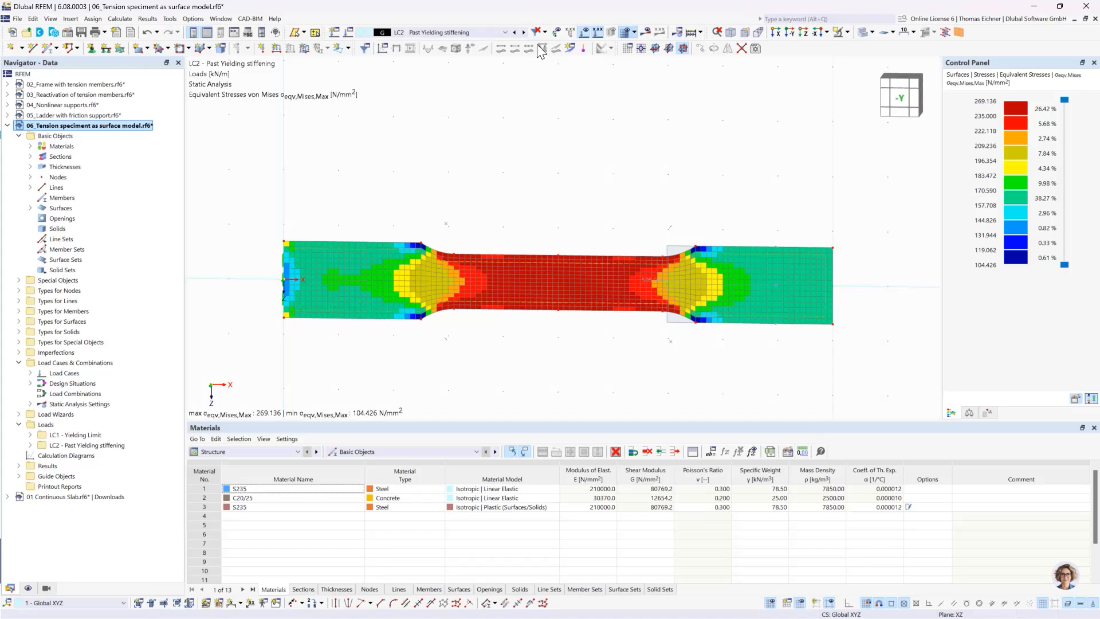
{"action": "left_click", "coordinate": [515, 32]}
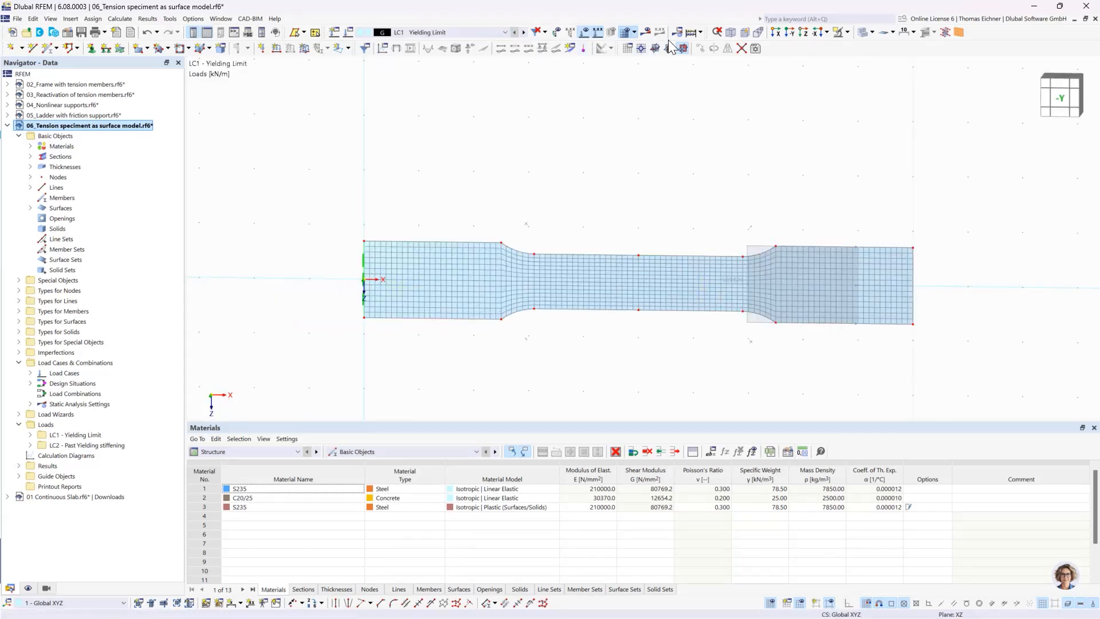
{"action": "left_click", "coordinate": [692, 32]}
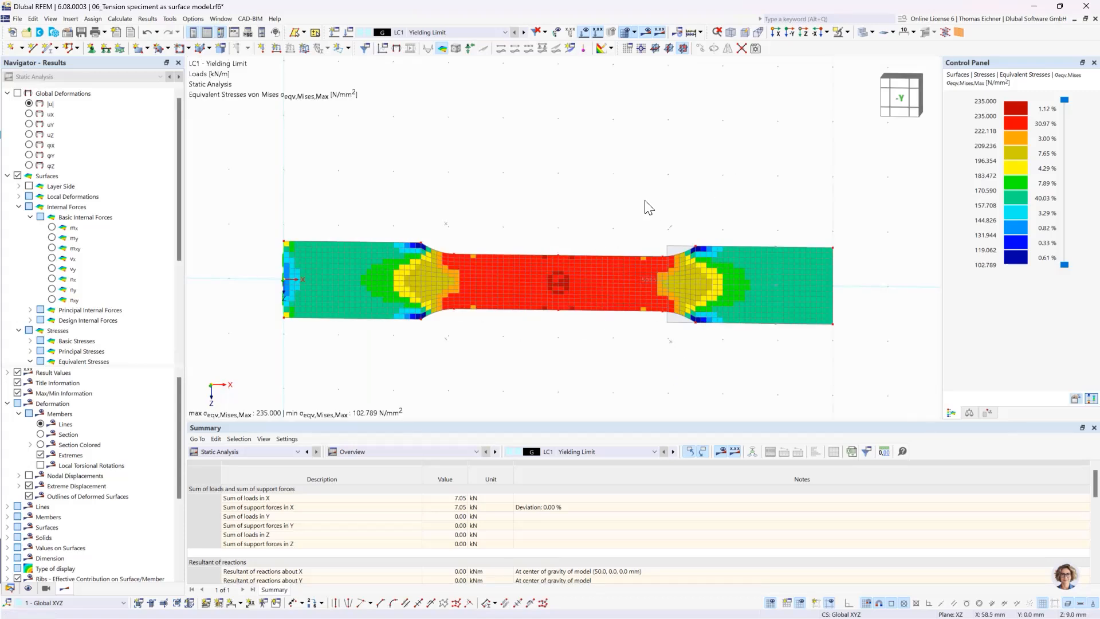
{"action": "middle_click_drag", "start_coordinate": [587, 191], "coordinate": [590, 166]}
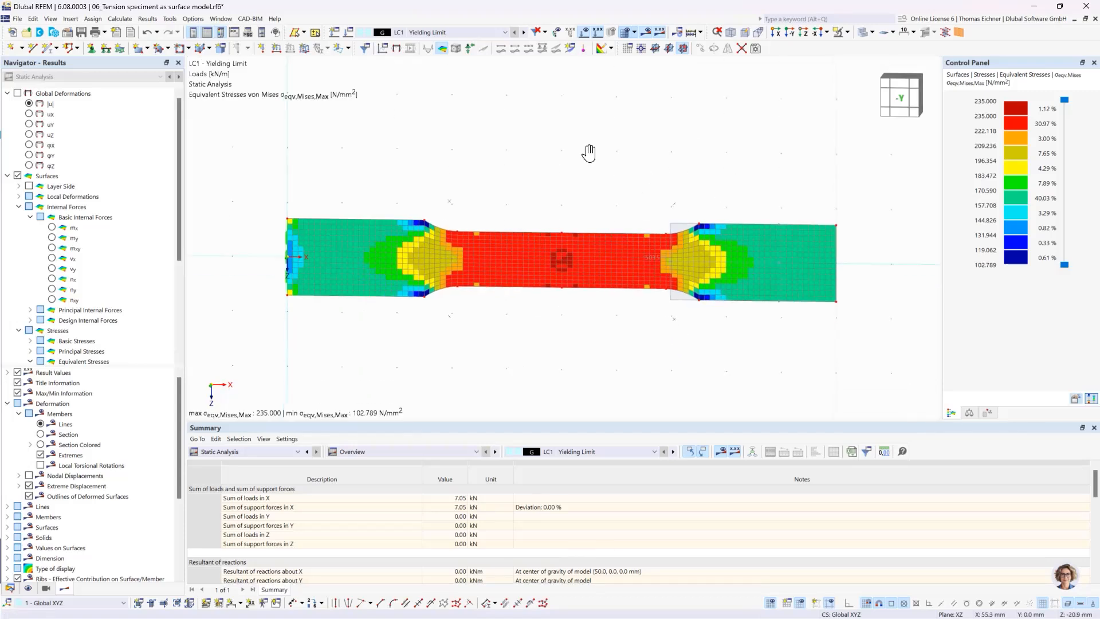
{"action": "middle_click_drag", "start_coordinate": [726, 191], "coordinate": [699, 194]}
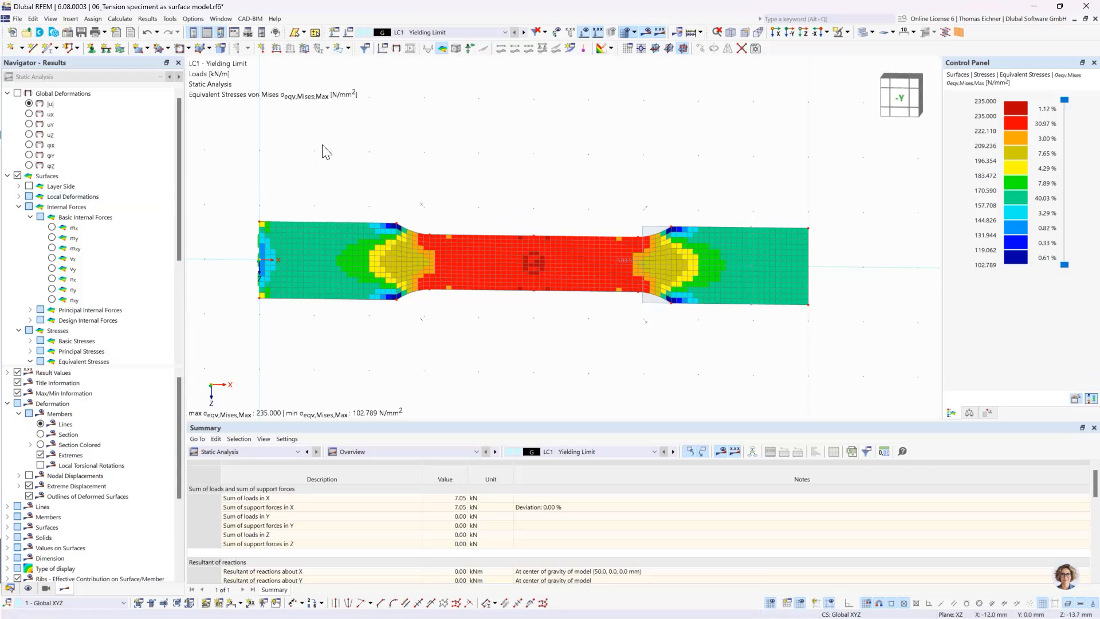
Display the global deformations |u| and switch to load case LC2 Past Yielding stiffening.
{"action": "left_click", "coordinate": [31, 104]}
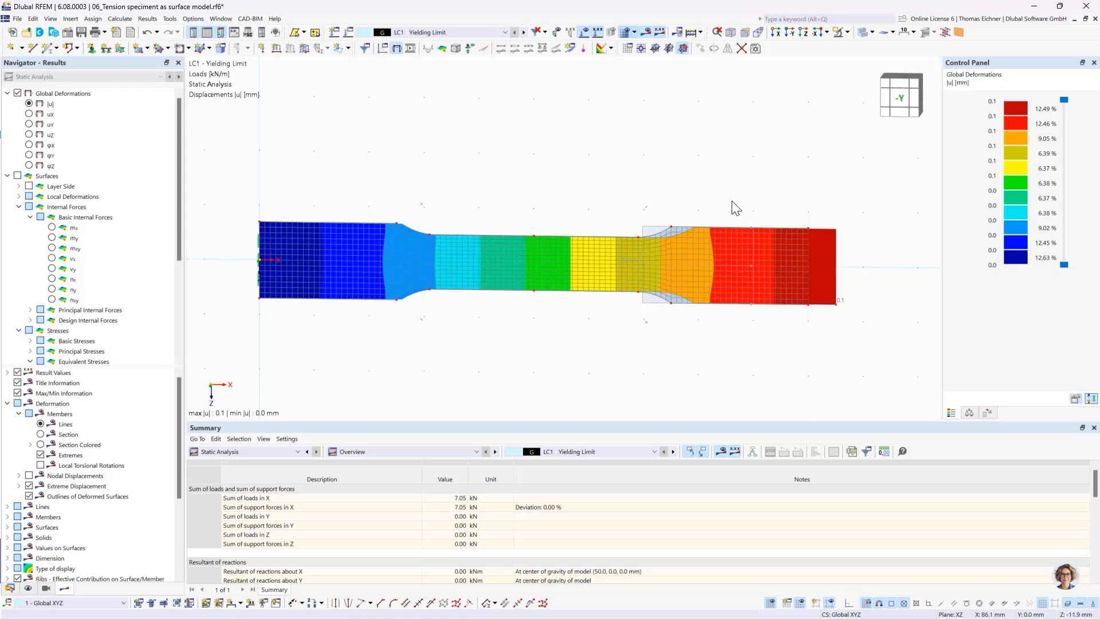
{"action": "left_click", "coordinate": [505, 32]}
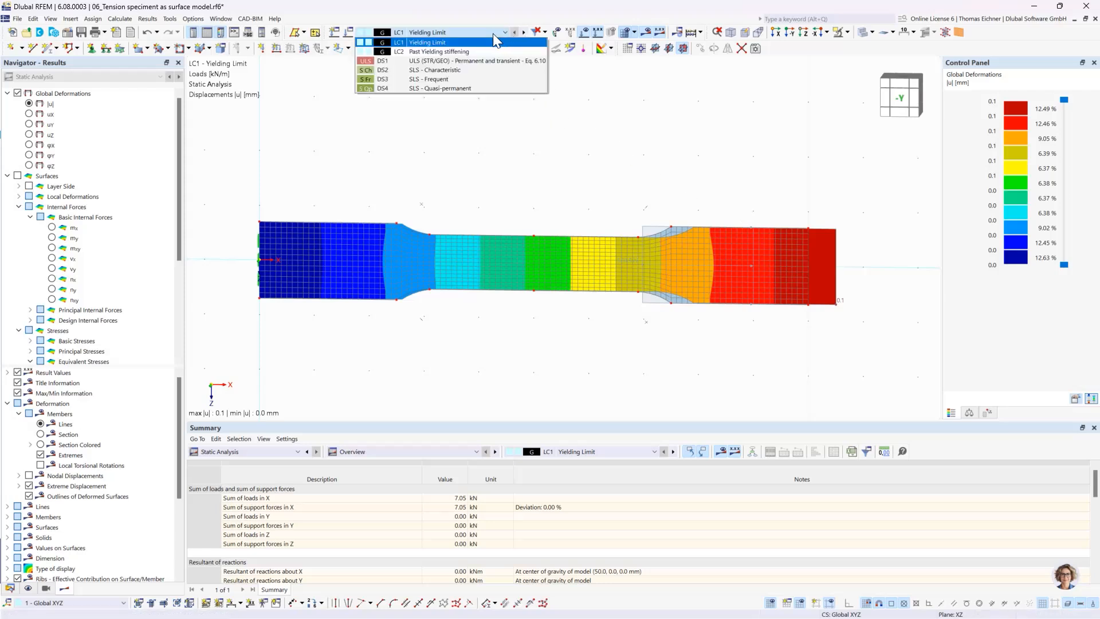
{"action": "left_click", "coordinate": [453, 53]}
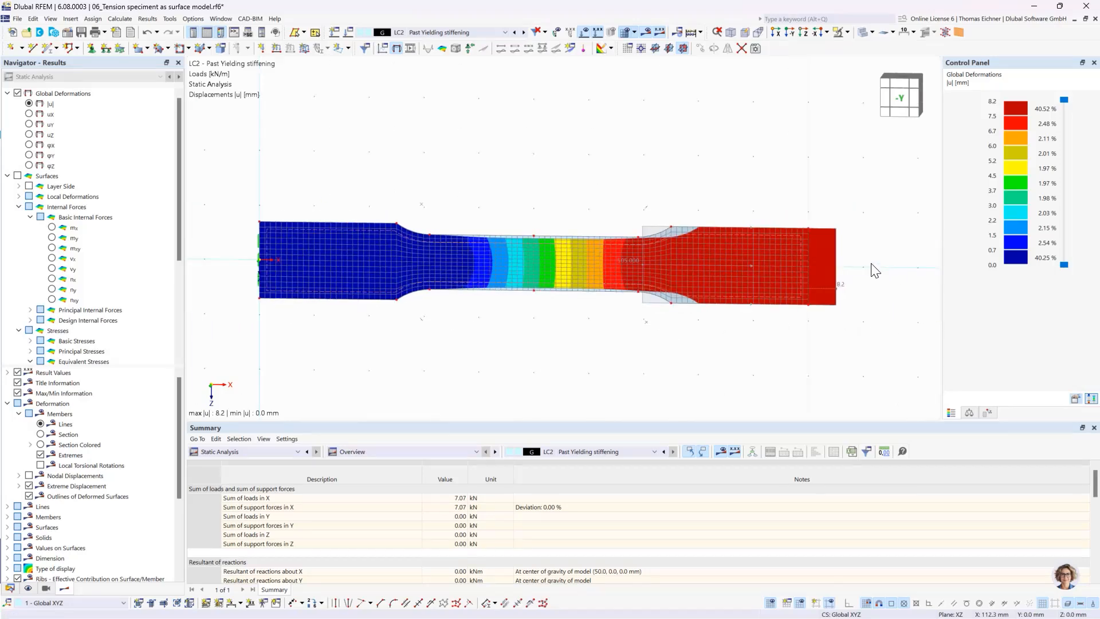
Animate the LC2 deformation of the tension specimen, inspect the narrowed section up close, and stop the animation.
{"action": "left_click", "coordinate": [410, 49]}
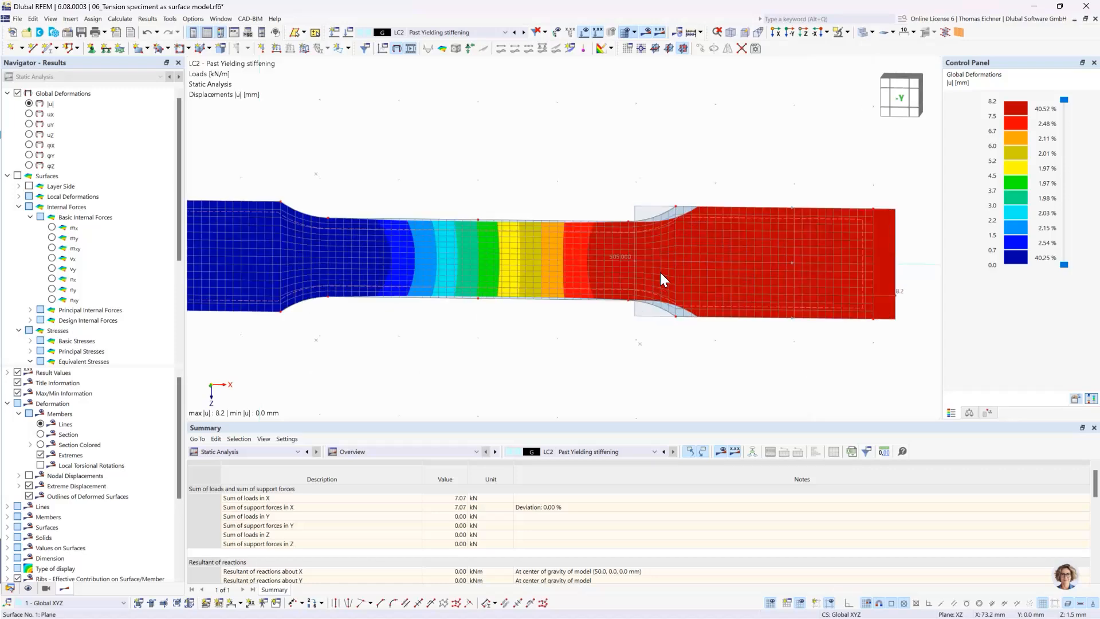
{"action": "scroll", "coordinate": [659, 273], "scroll_direction": "up", "scroll_amount": 3}
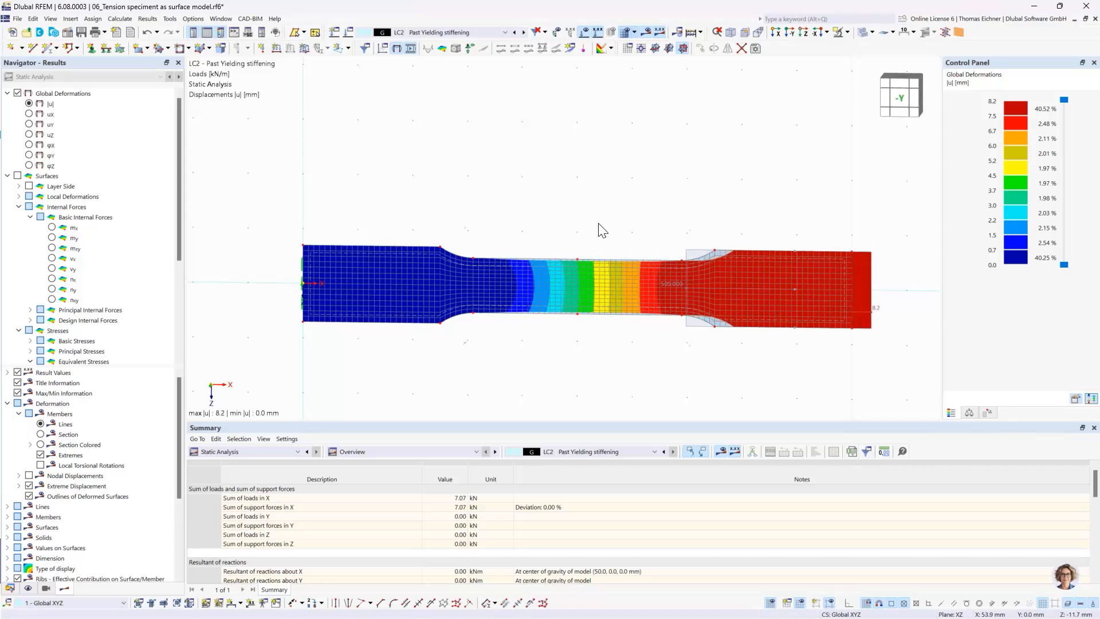
{"action": "left_click", "coordinate": [411, 50]}
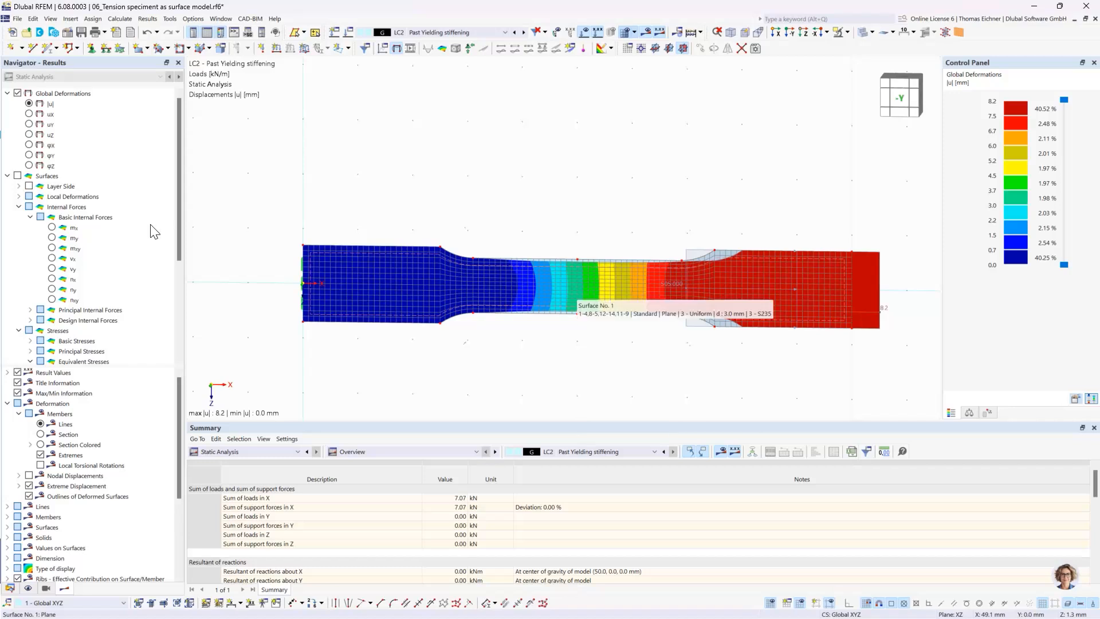
Display the nonlinearity rate criterion ηpl on the specimen for LC2.
{"action": "scroll", "coordinate": [145, 235], "scroll_direction": "down", "scroll_amount": 5}
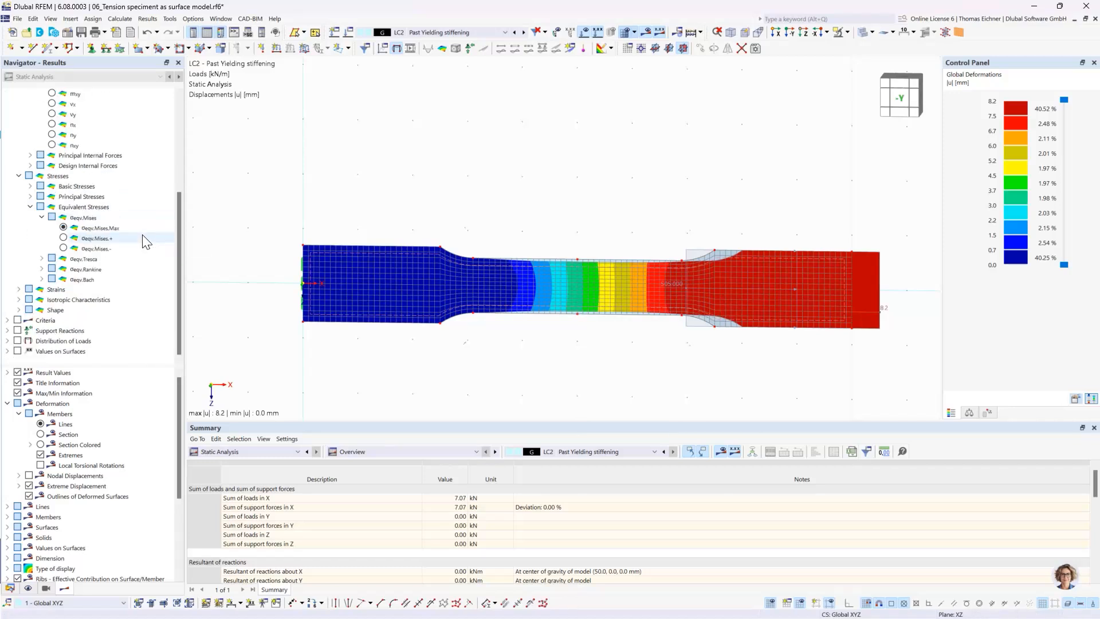
{"action": "left_click", "coordinate": [7, 321]}
{"action": "left_click", "coordinate": [45, 322]}
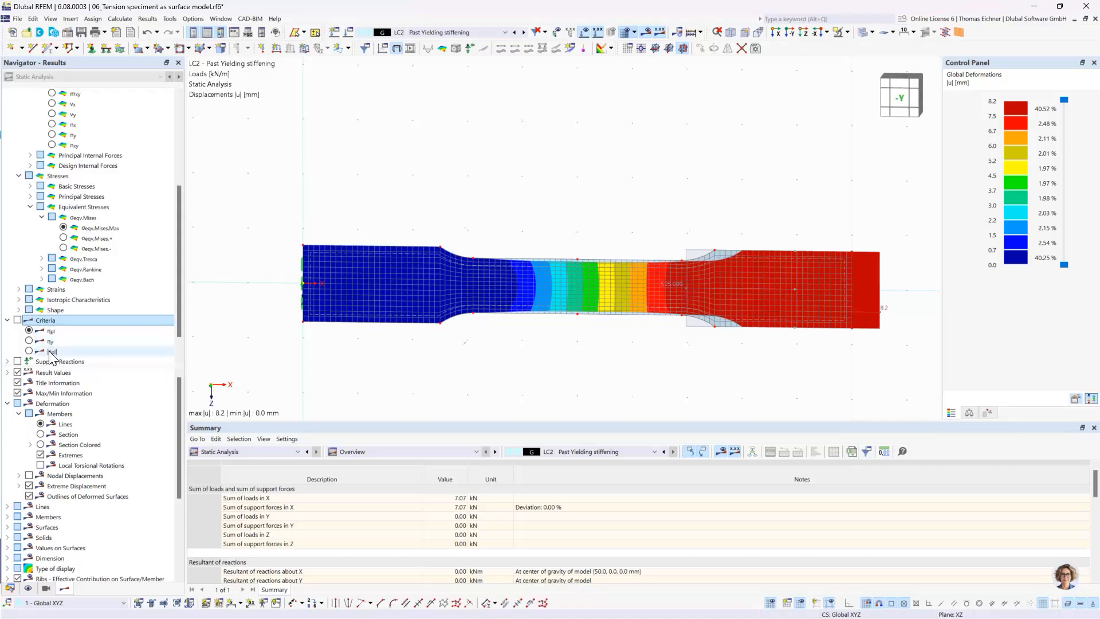
{"action": "left_click", "coordinate": [29, 331]}
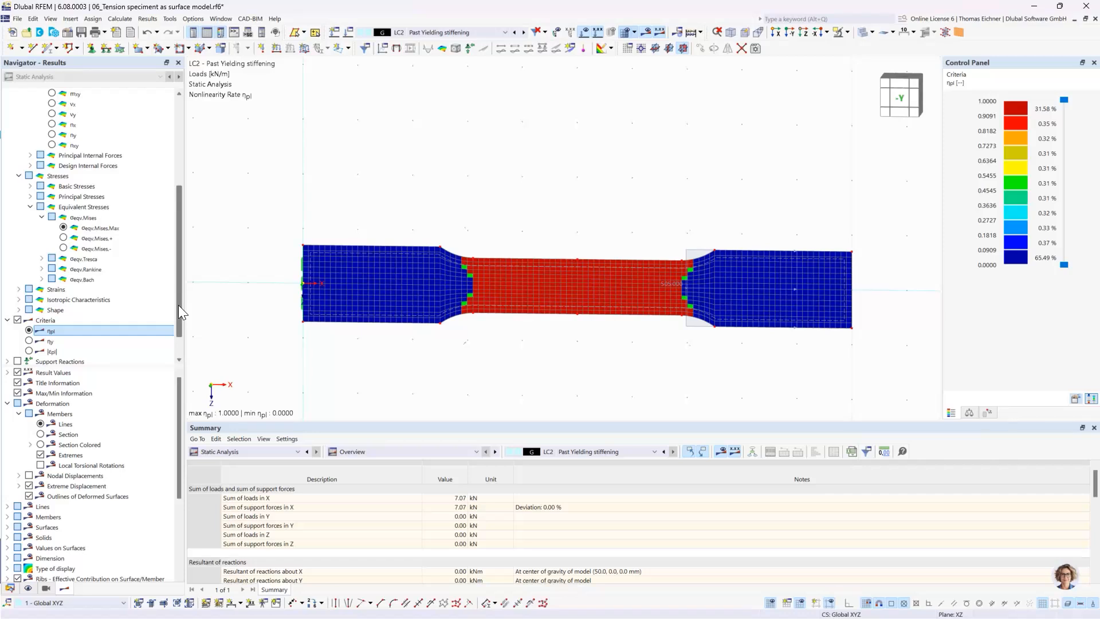
Display the maximum von Mises equivalent stresses σeqv,Mises,Max on the specimen for LC2.
{"action": "scroll", "coordinate": [181, 311], "scroll_direction": "up", "scroll_amount": 4}
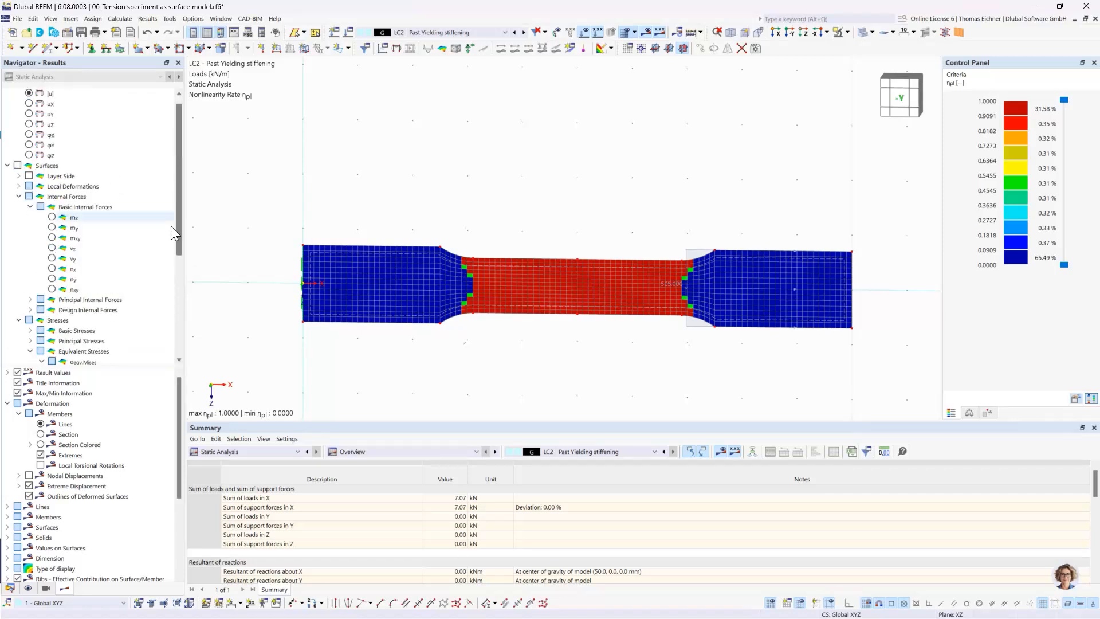
{"action": "left_click_drag", "start_coordinate": [171, 242], "coordinate": [171, 248]}
{"action": "left_click", "coordinate": [64, 332]}
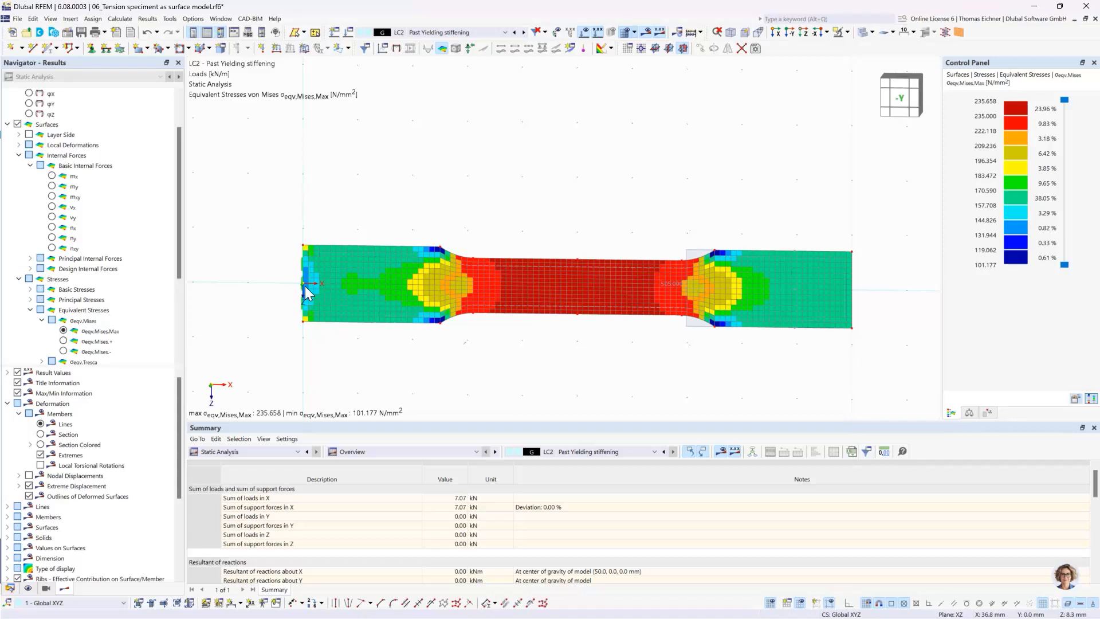
{"action": "left_click", "coordinate": [102, 331]}
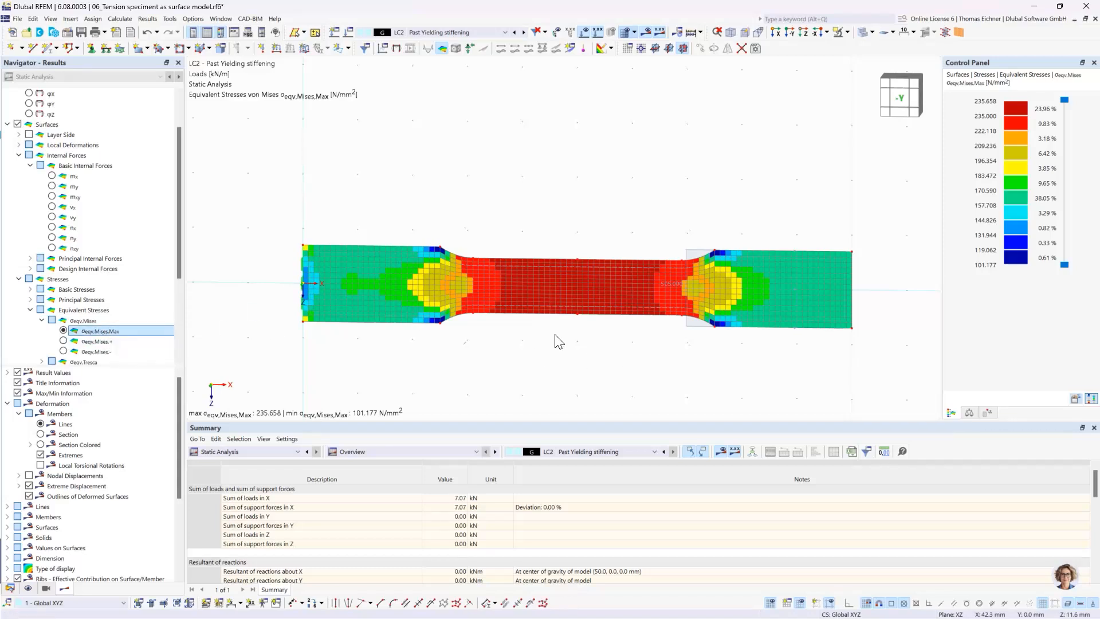
Examine the plastic modulus Ep in the model parameters of the surface's plastic S235 material, and close the dialogs without changes.
{"action": "scroll", "coordinate": [554, 339], "scroll_direction": "up", "scroll_amount": 2}
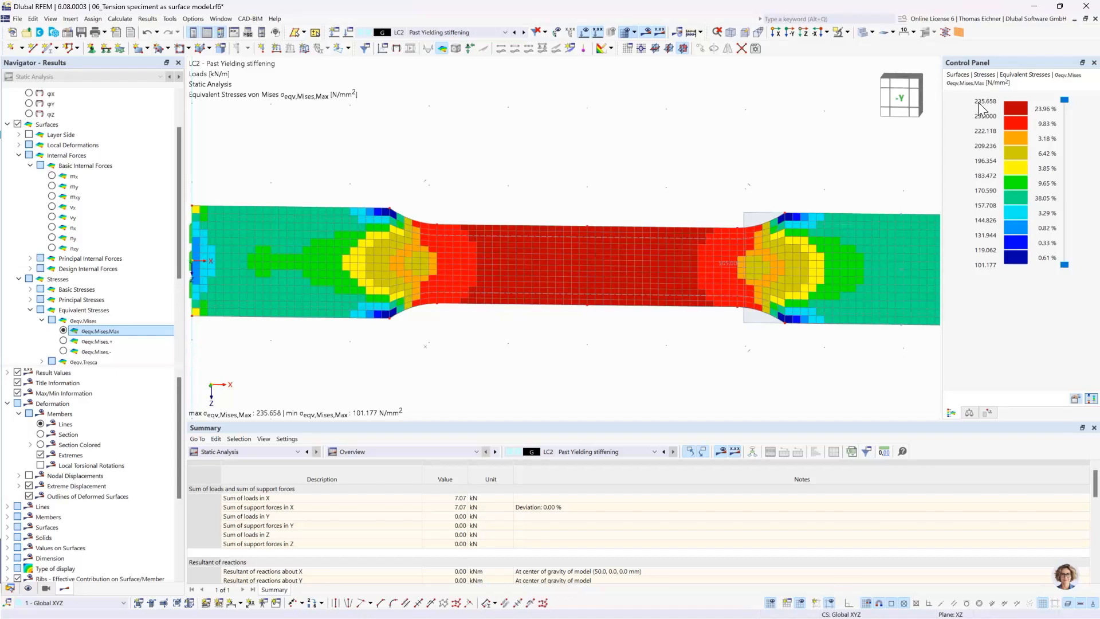
{"action": "double_click", "coordinate": [548, 285]}
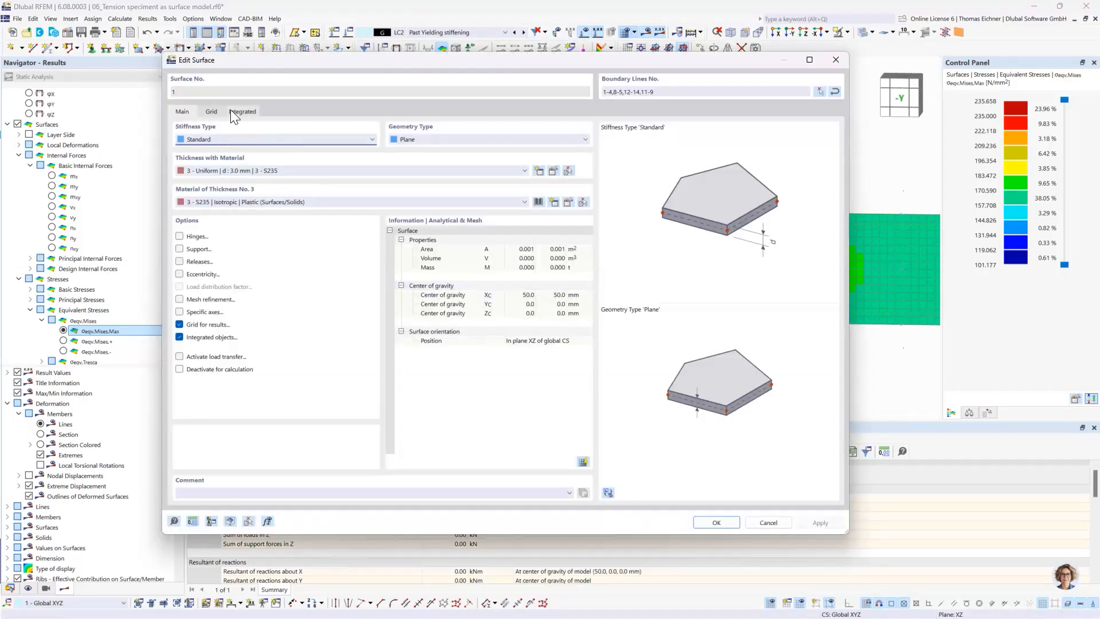
{"action": "left_click", "coordinate": [568, 202]}
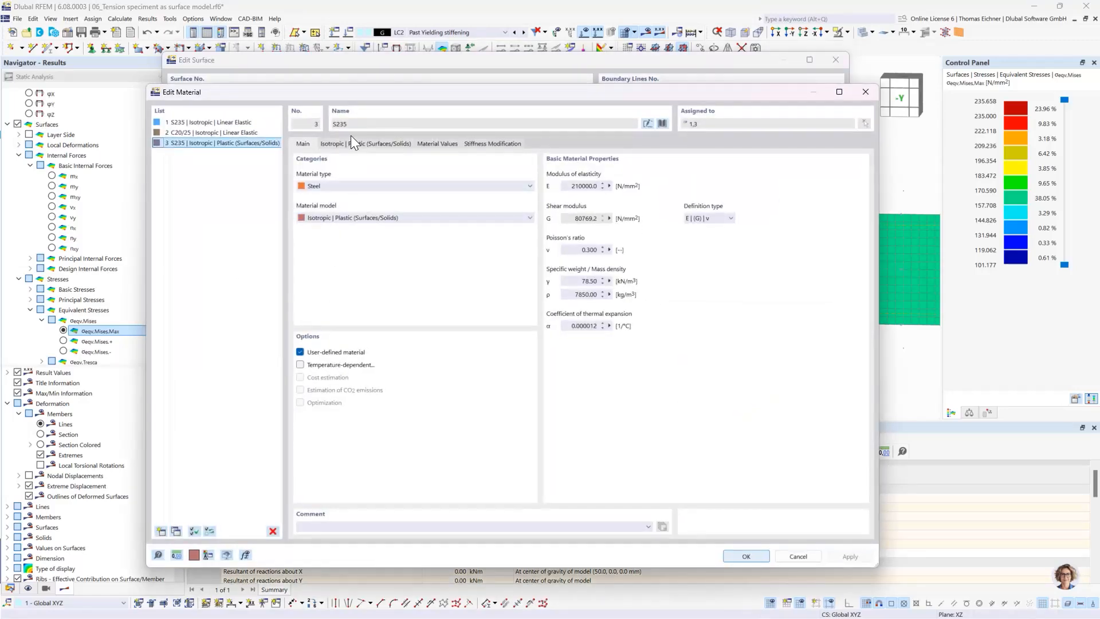
{"action": "left_click", "coordinate": [352, 143]}
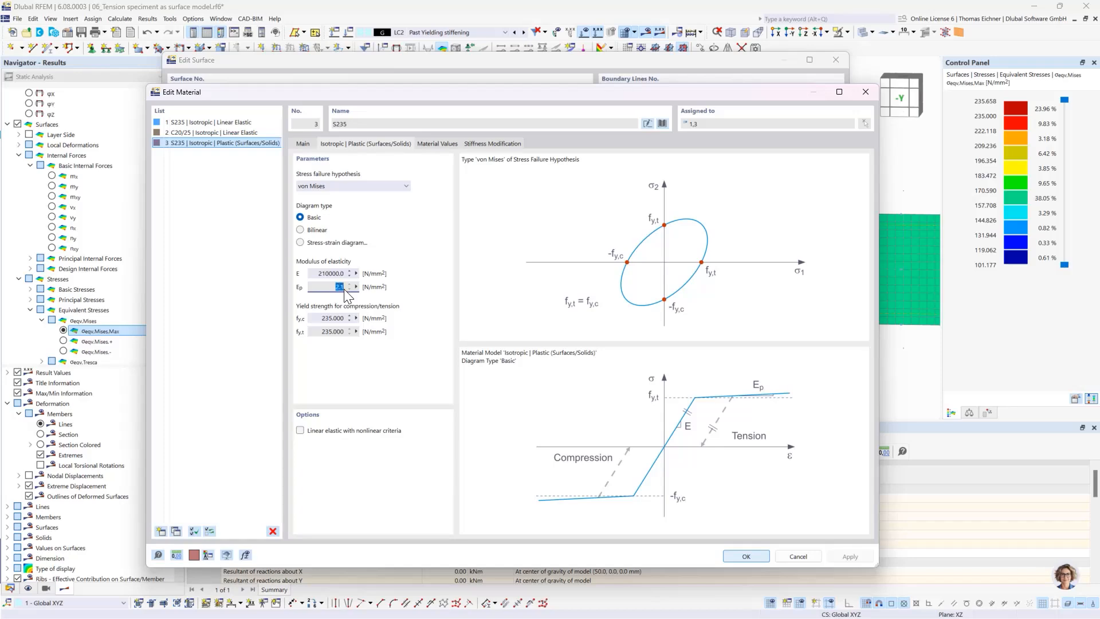
{"action": "left_click", "coordinate": [865, 92]}
{"action": "left_click", "coordinate": [835, 60]}
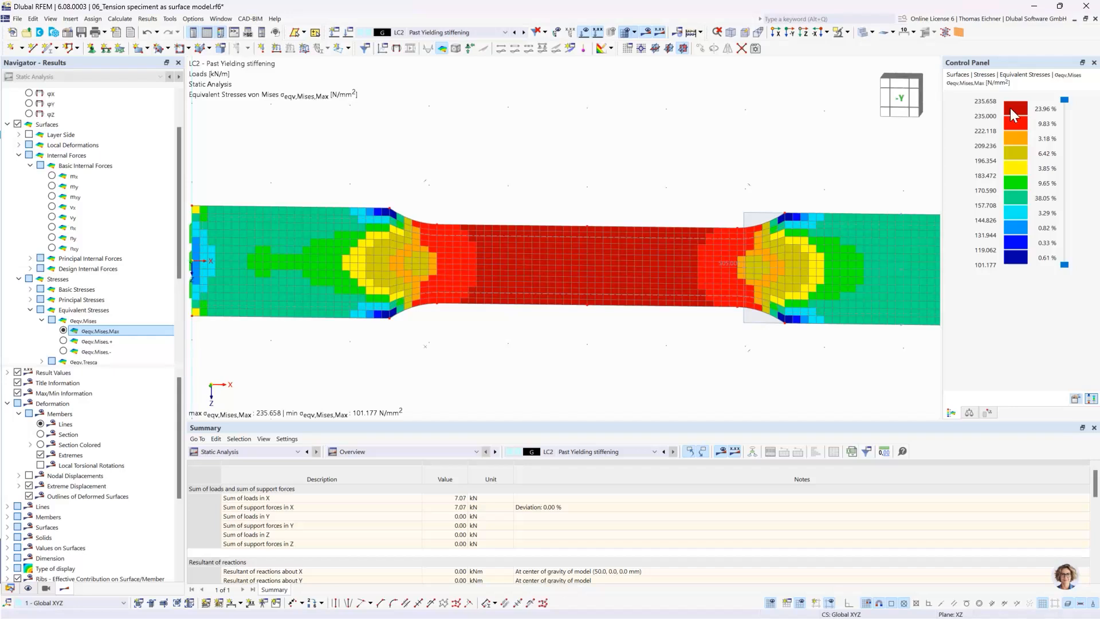
{"action": "scroll", "coordinate": [636, 152], "scroll_direction": "down", "scroll_amount": 2}
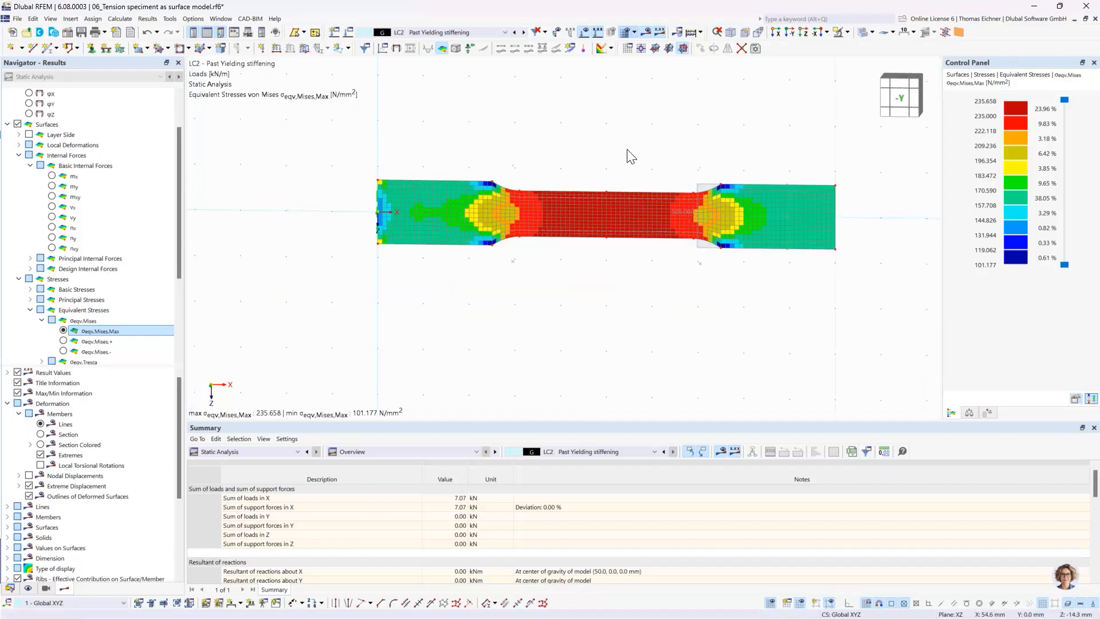
{"action": "middle_click_drag", "start_coordinate": [630, 156], "coordinate": [618, 208]}
{"action": "scroll", "coordinate": [616, 221], "scroll_direction": "up", "scroll_amount": 1}
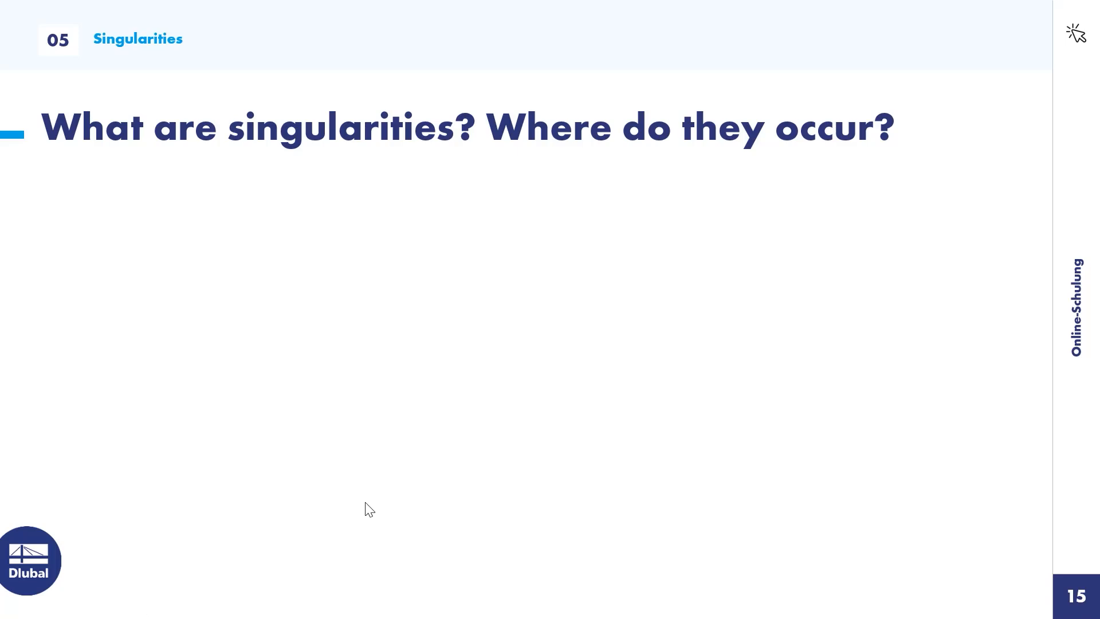
{"action": "left_click", "coordinate": [590, 265]}
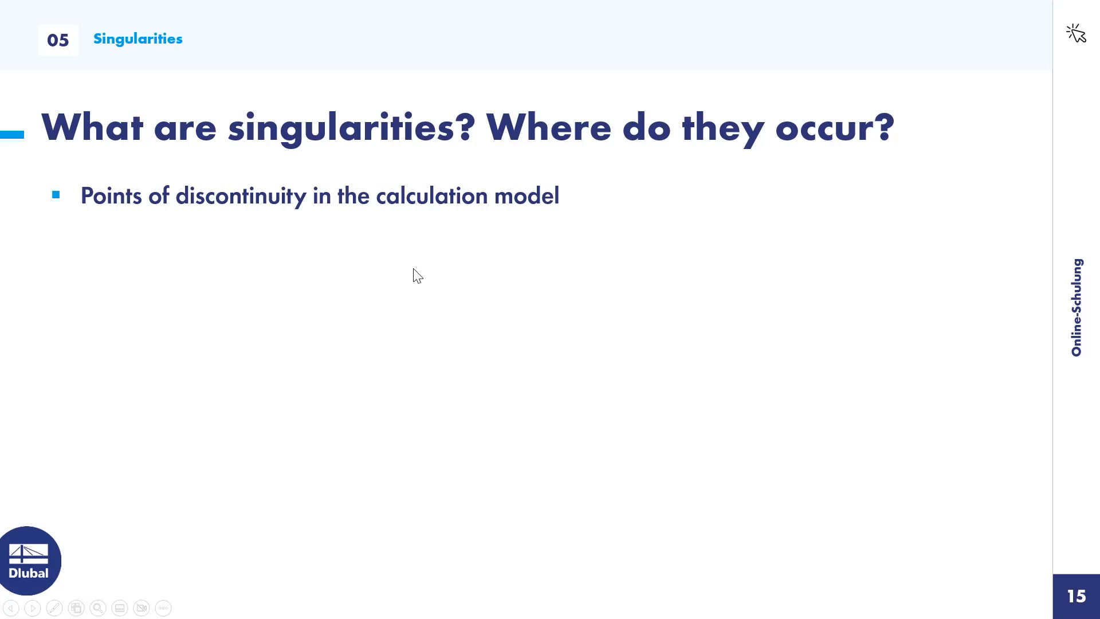
{"action": "left_click", "coordinate": [406, 336]}
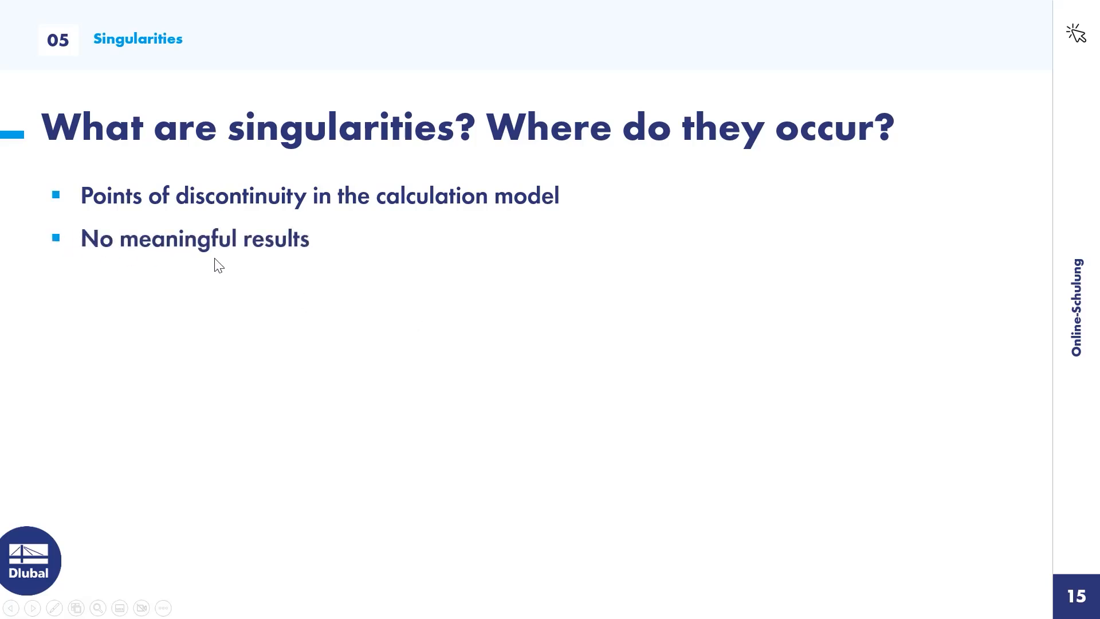
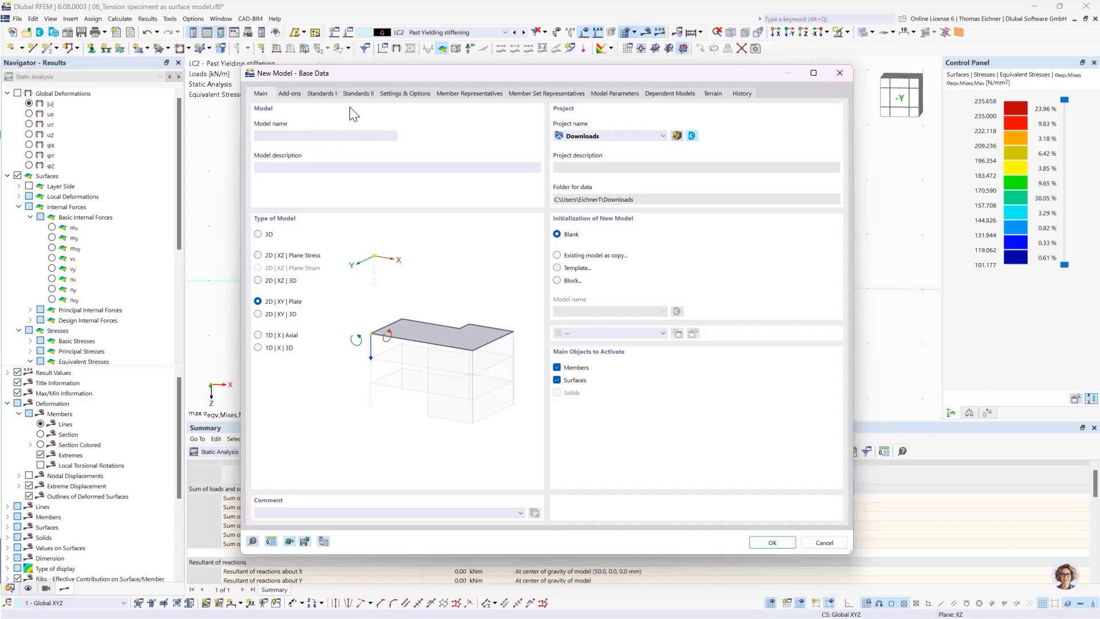
Create a blank 2D XY plate model named 07_Singularity of a single load, with the combination and load wizards deactivated.
{"action": "left_click", "coordinate": [291, 94]}
{"action": "left_click", "coordinate": [556, 124]}
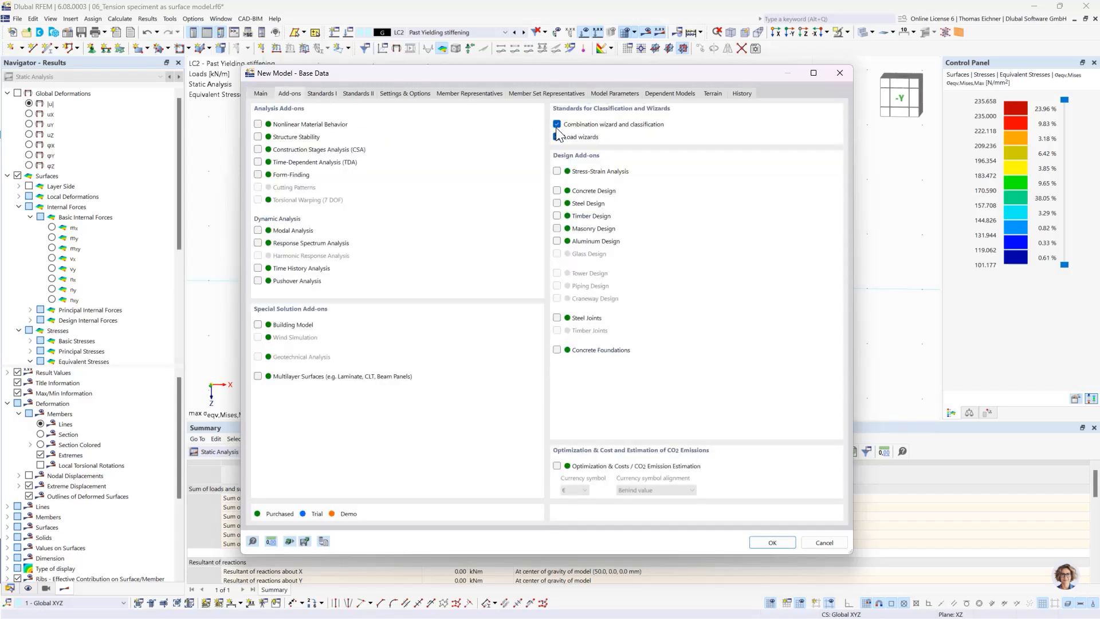
{"action": "left_click", "coordinate": [583, 378]}
{"action": "left_click", "coordinate": [556, 137]}
{"action": "left_click", "coordinate": [268, 94]}
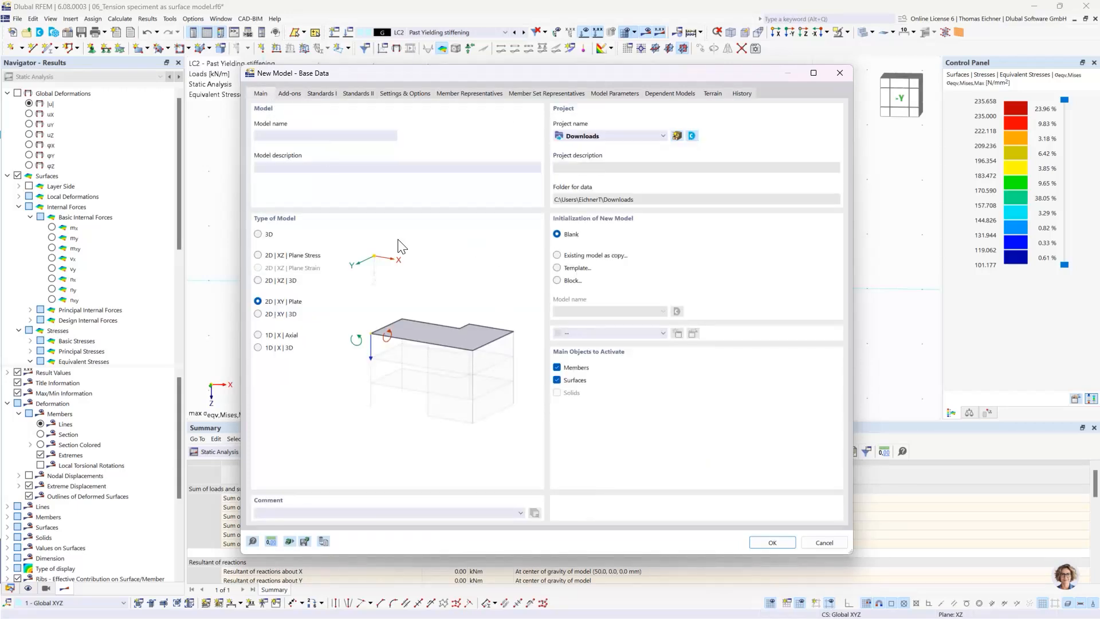
{"action": "left_click", "coordinate": [330, 138]}
{"action": "left_click", "coordinate": [771, 542]}
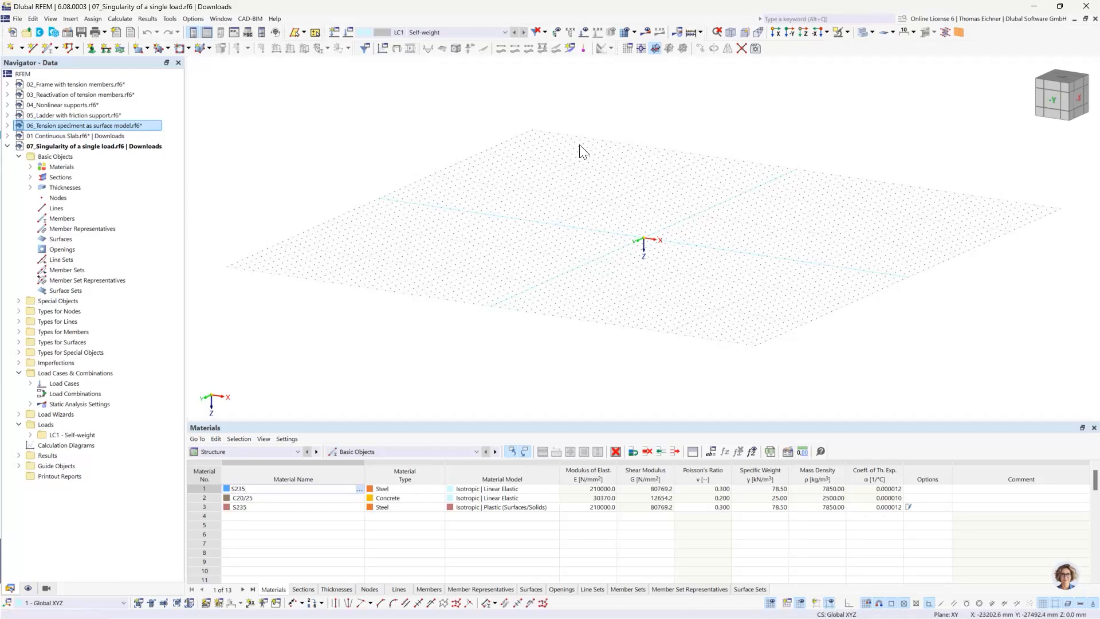
Start a new rectangular surface in plan view and assign it a new C30/37 concrete material from the library.
{"action": "left_click", "coordinate": [802, 33]}
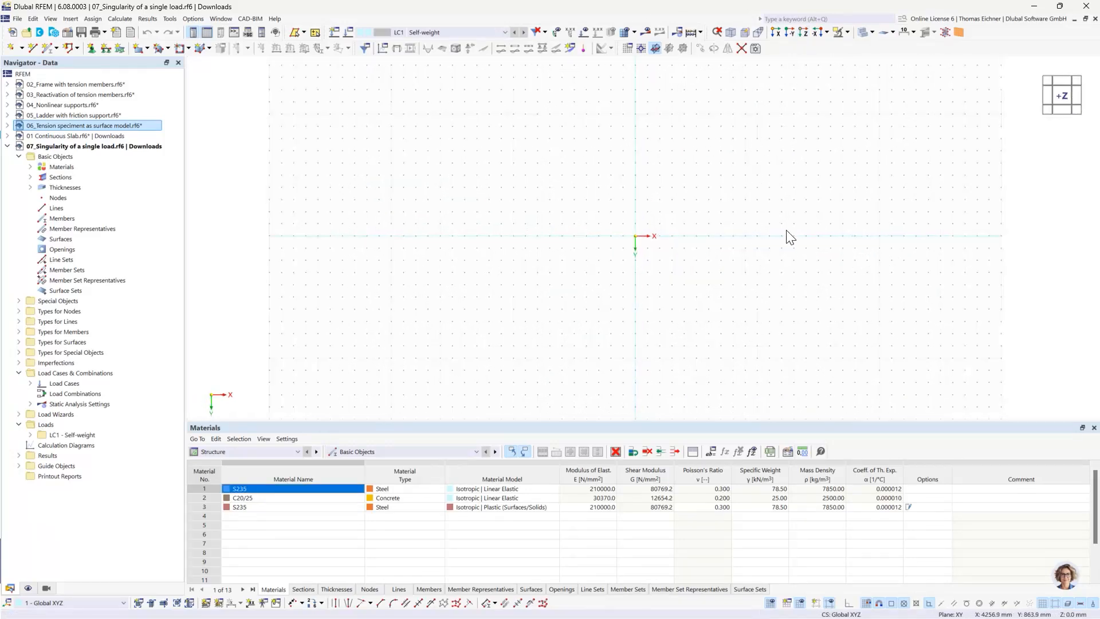
{"action": "middle_click_drag", "start_coordinate": [789, 238], "coordinate": [624, 233]}
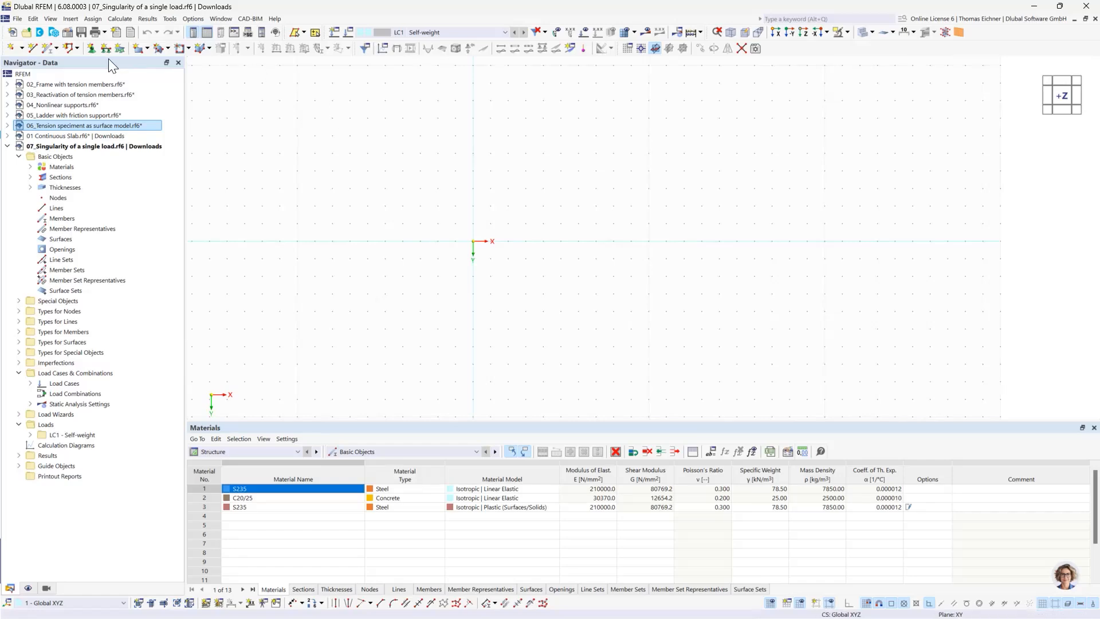
{"action": "left_click", "coordinate": [140, 50]}
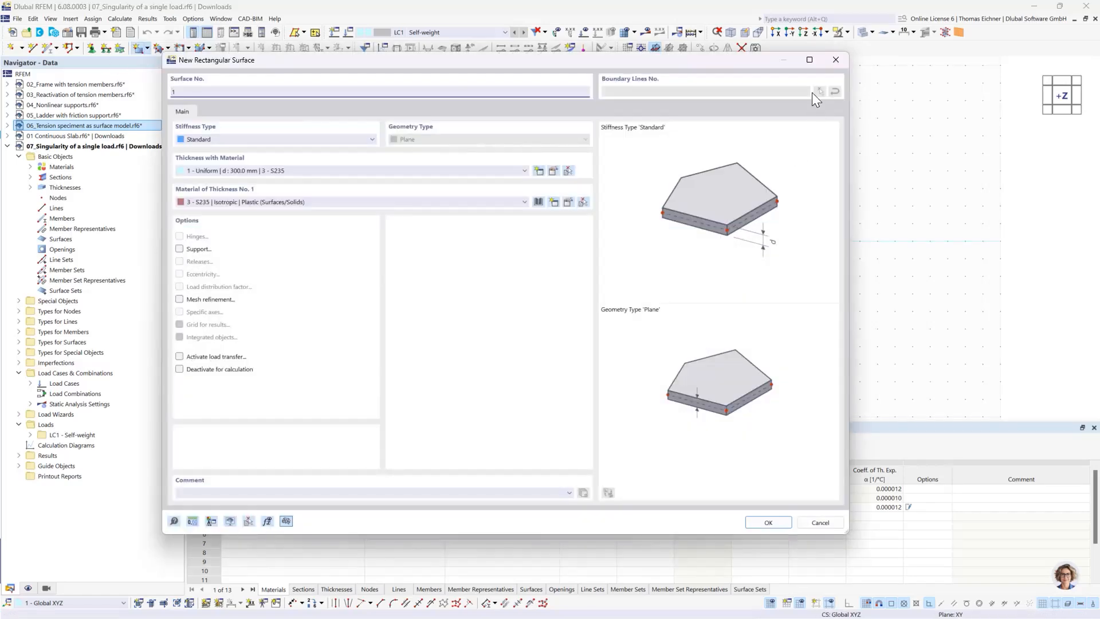
{"action": "left_click", "coordinate": [835, 63]}
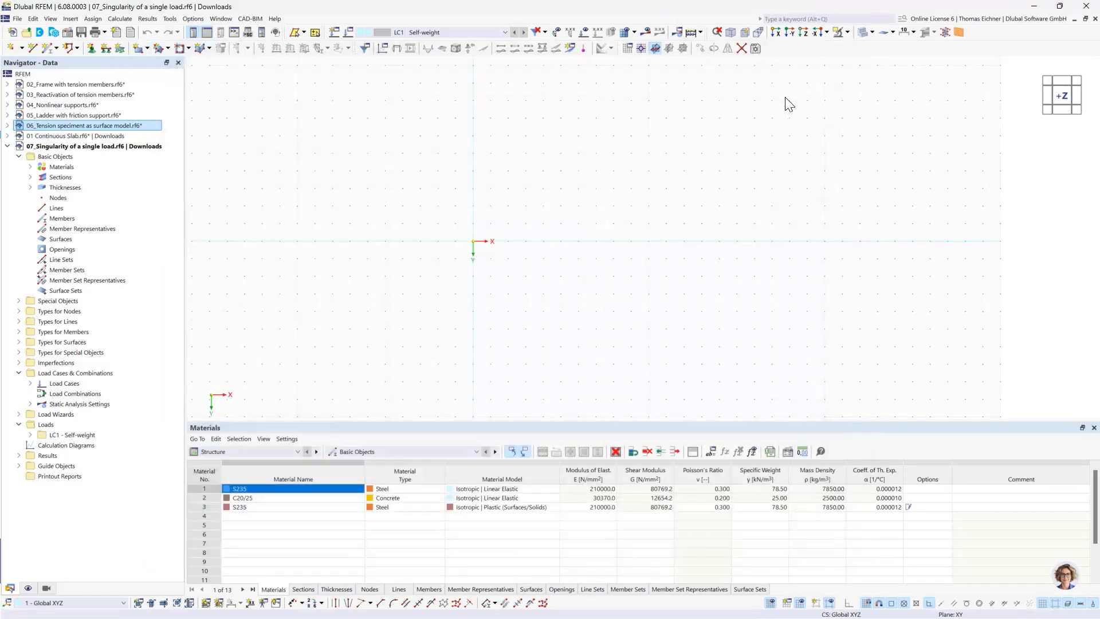
{"action": "left_click", "coordinate": [146, 49]}
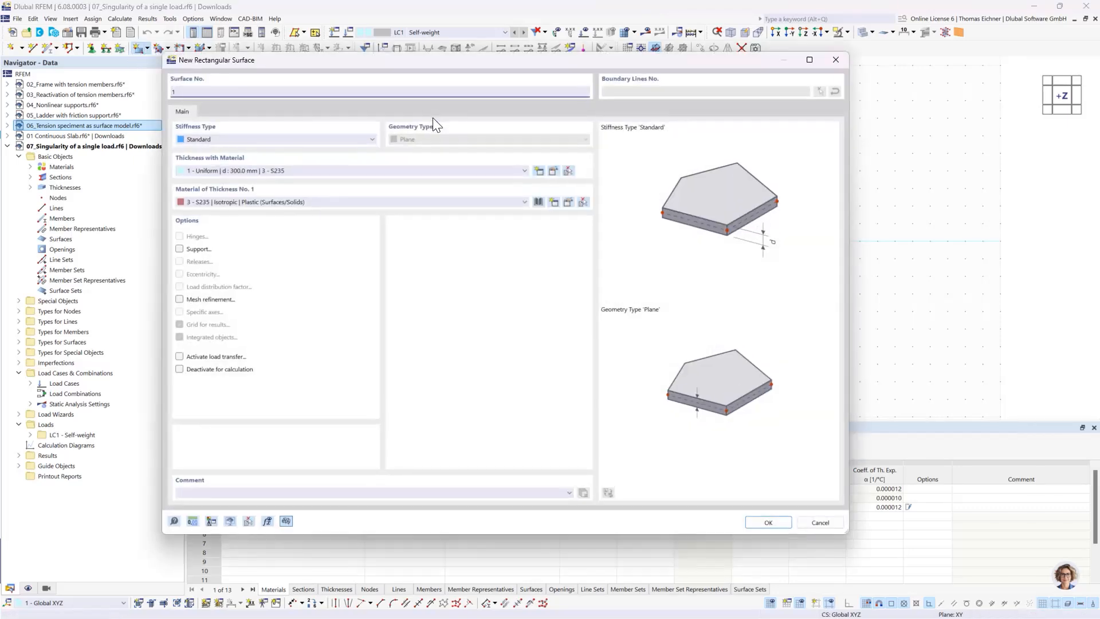
{"action": "left_click", "coordinate": [384, 202]}
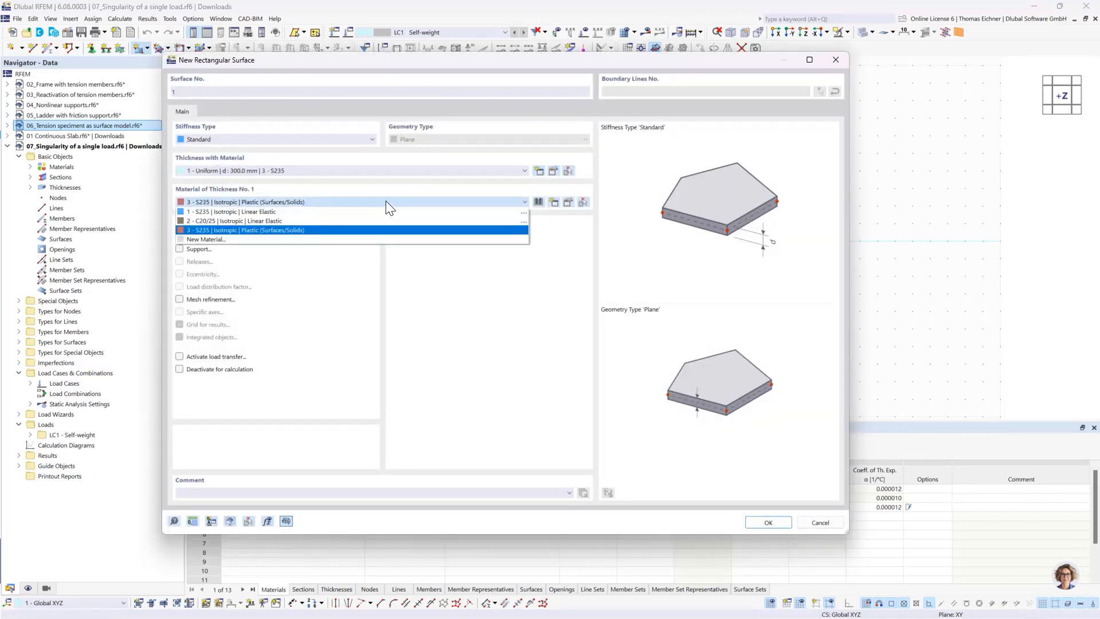
{"action": "left_click", "coordinate": [258, 239]}
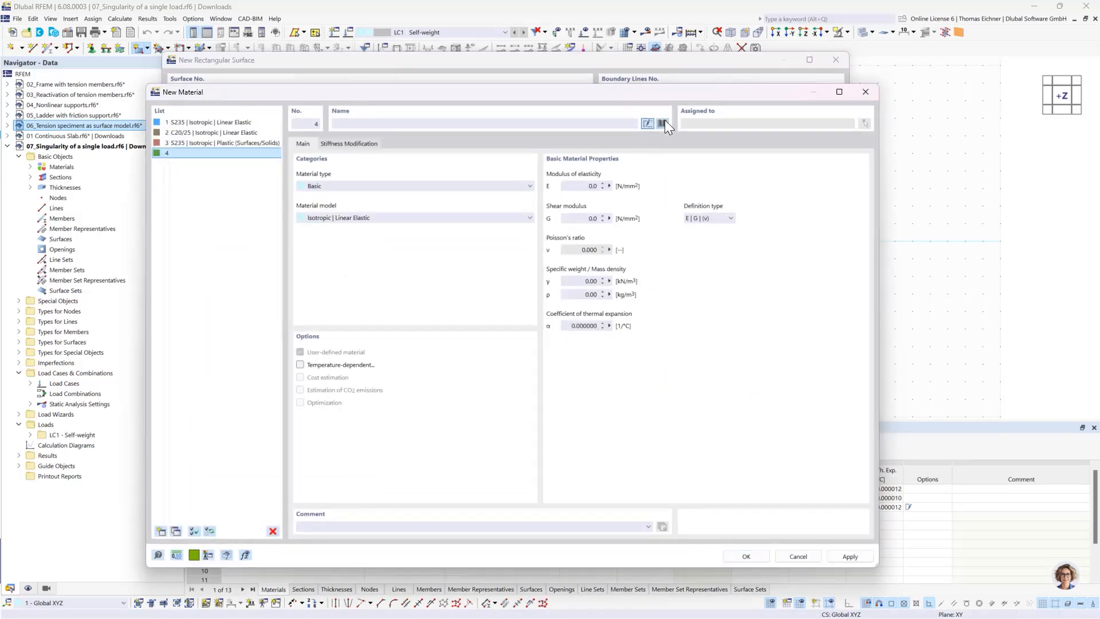
{"action": "left_click", "coordinate": [663, 122]}
{"action": "left_click", "coordinate": [294, 538]}
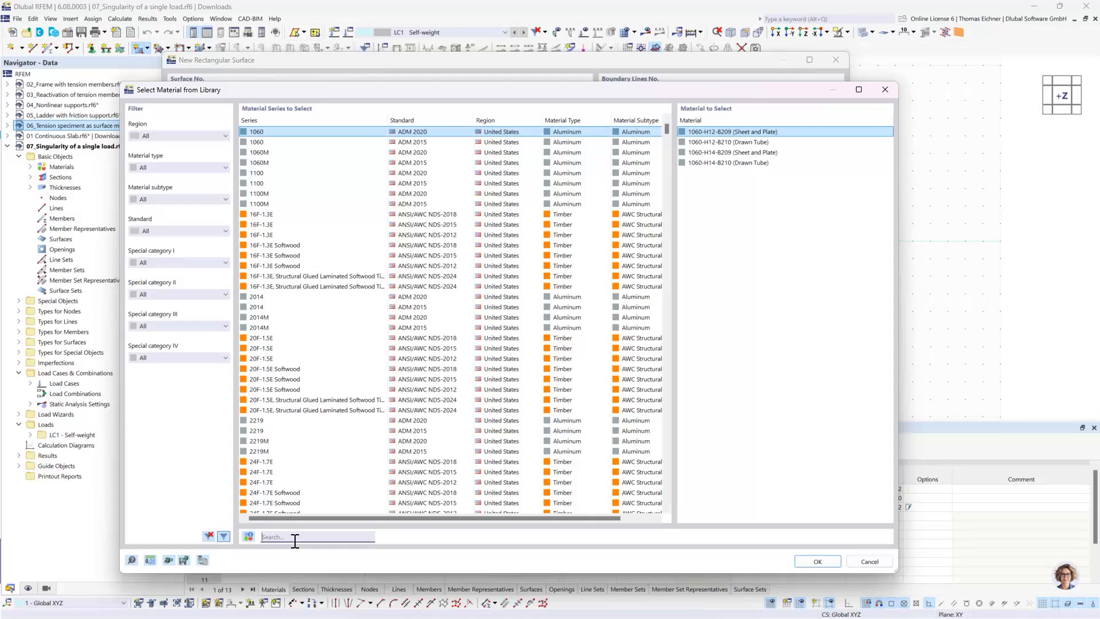
{"action": "type", "text": "C30"}
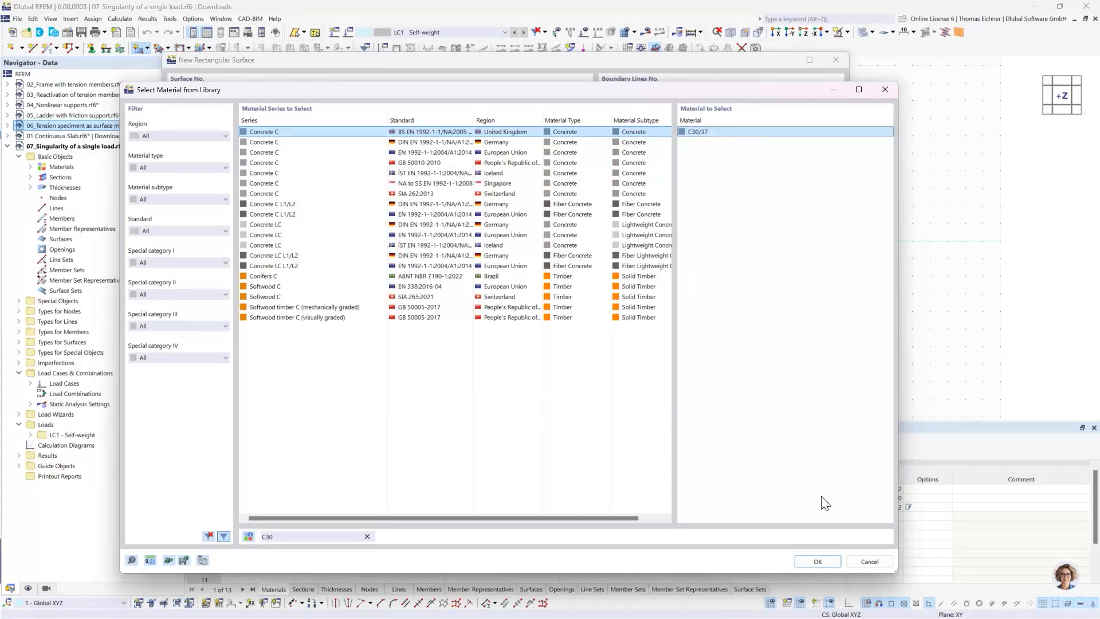
{"action": "left_click", "coordinate": [818, 562]}
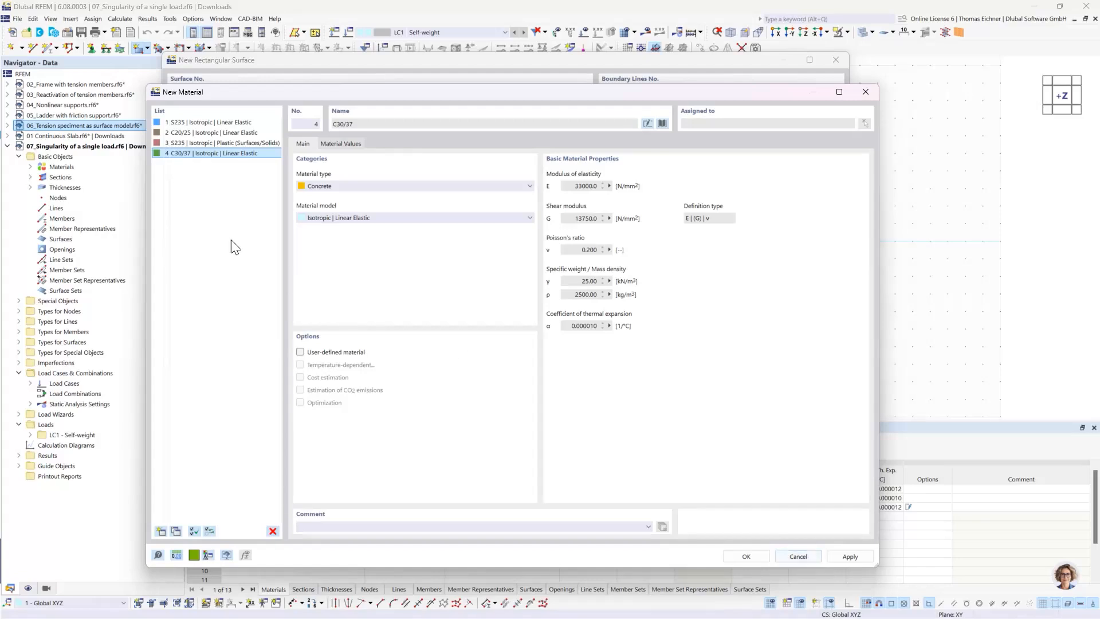
{"action": "left_click", "coordinate": [187, 153]}
{"action": "left_click", "coordinate": [734, 556]}
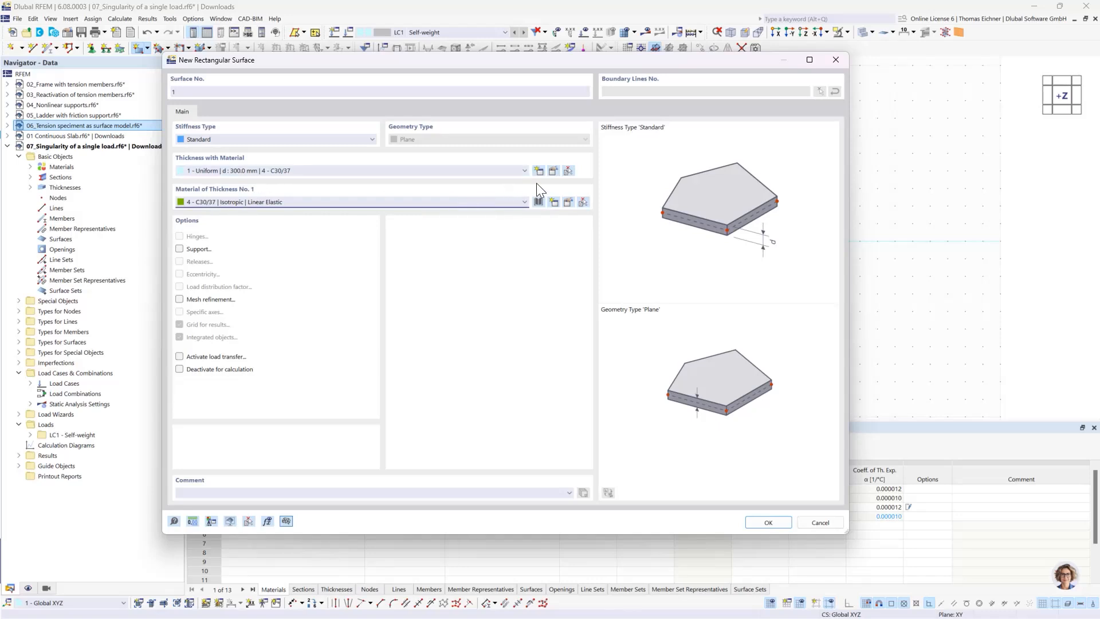
Set the surface's uniform thickness to 200 mm.
{"action": "left_click", "coordinate": [553, 171]}
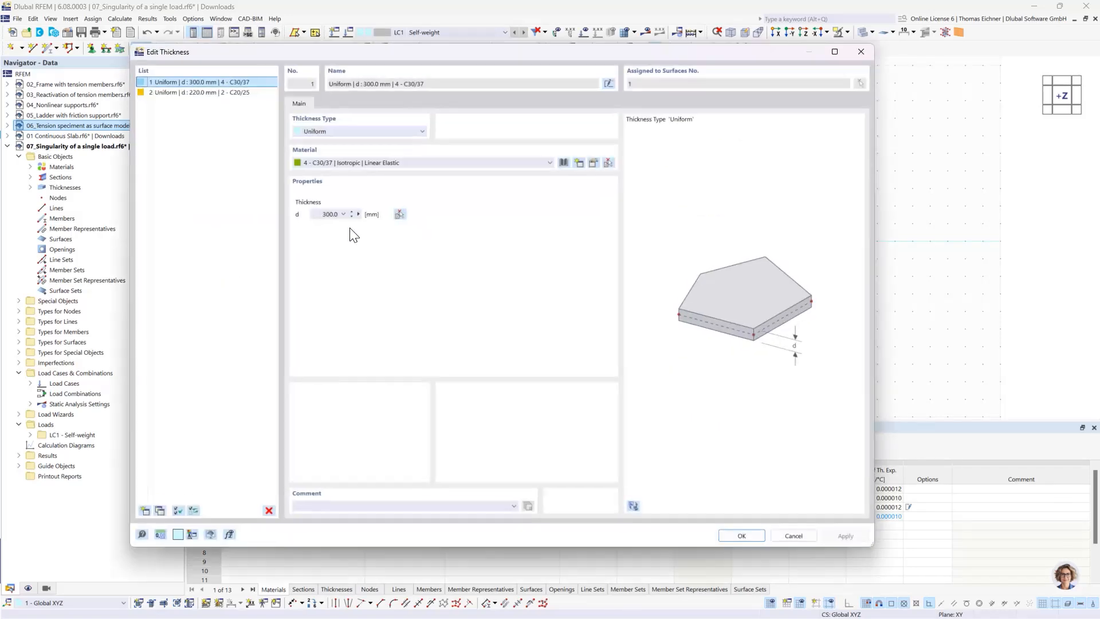
{"action": "left_click", "coordinate": [324, 215]}
{"action": "left_click", "coordinate": [740, 536]}
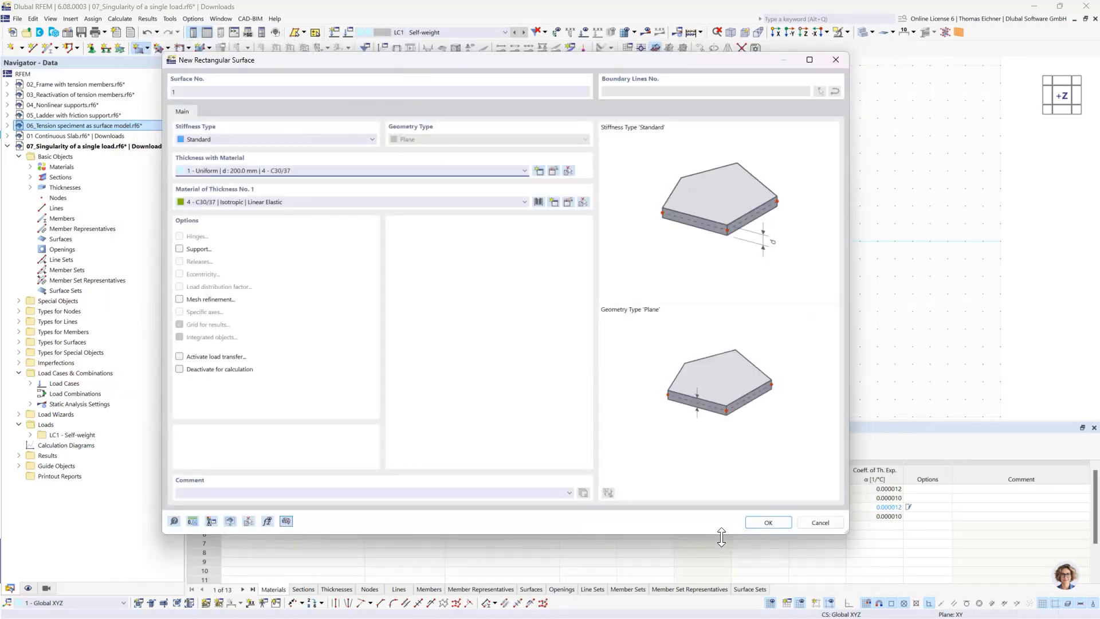
Draw the rectangular surface from the origin, 8000 mm in X by 6000 mm in Y.
{"action": "left_click", "coordinate": [770, 523]}
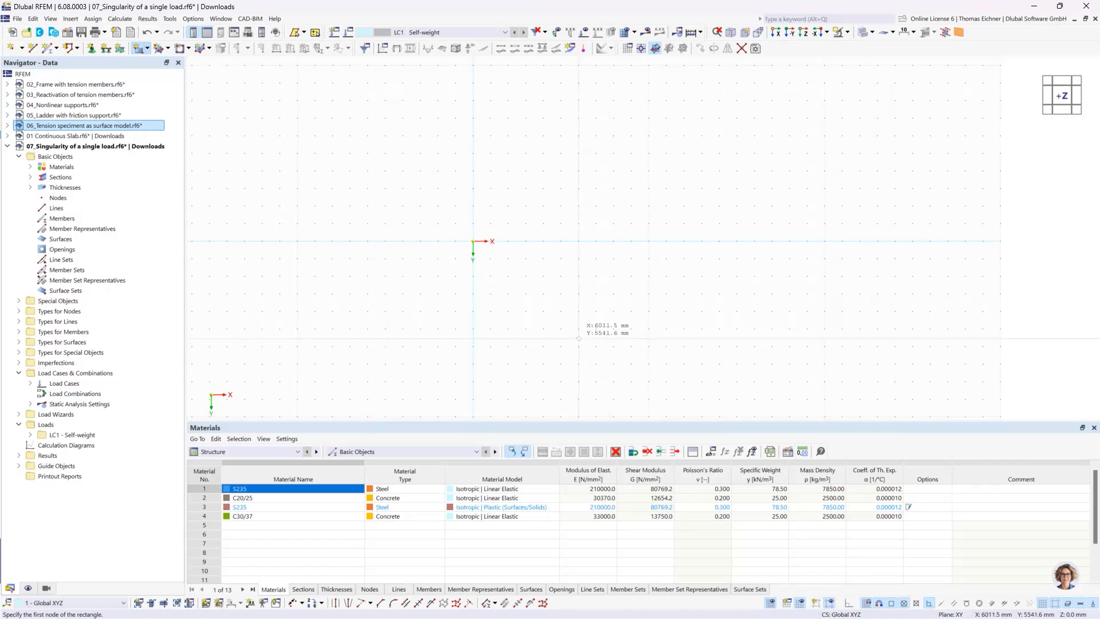
{"action": "left_click", "coordinate": [473, 241]}
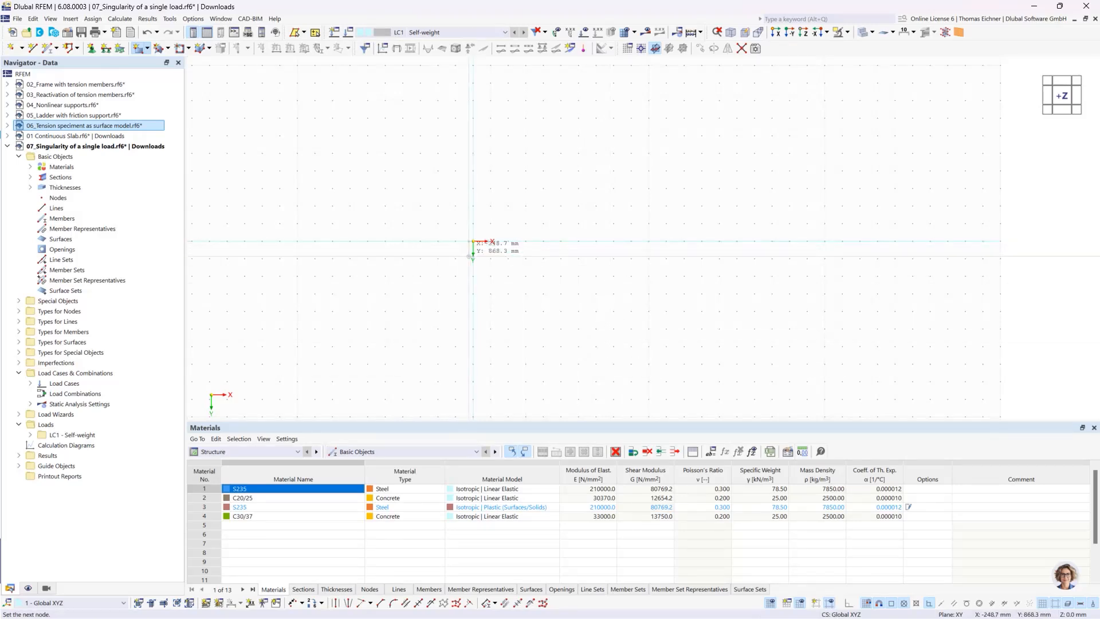
{"action": "left_click", "coordinate": [613, 346]}
{"action": "key", "text": "Escape"}
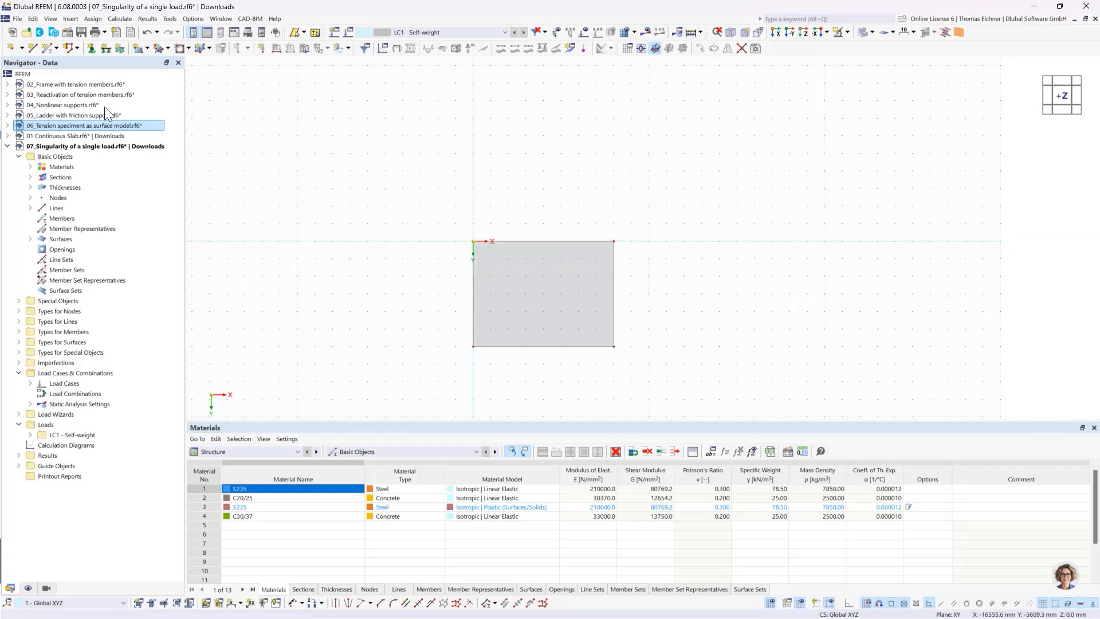
Place a node at the centre of the slab at X 4000 mm, Y 3000 mm.
{"action": "left_click", "coordinate": [11, 48]}
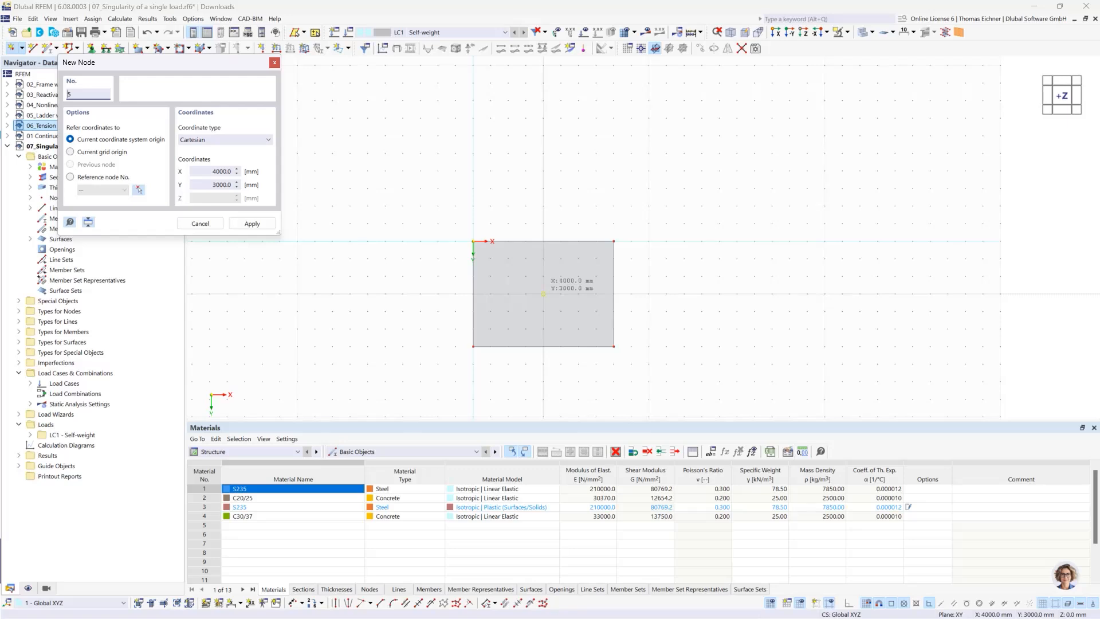
{"action": "left_click", "coordinate": [543, 294]}
{"action": "key", "text": "Escape"}
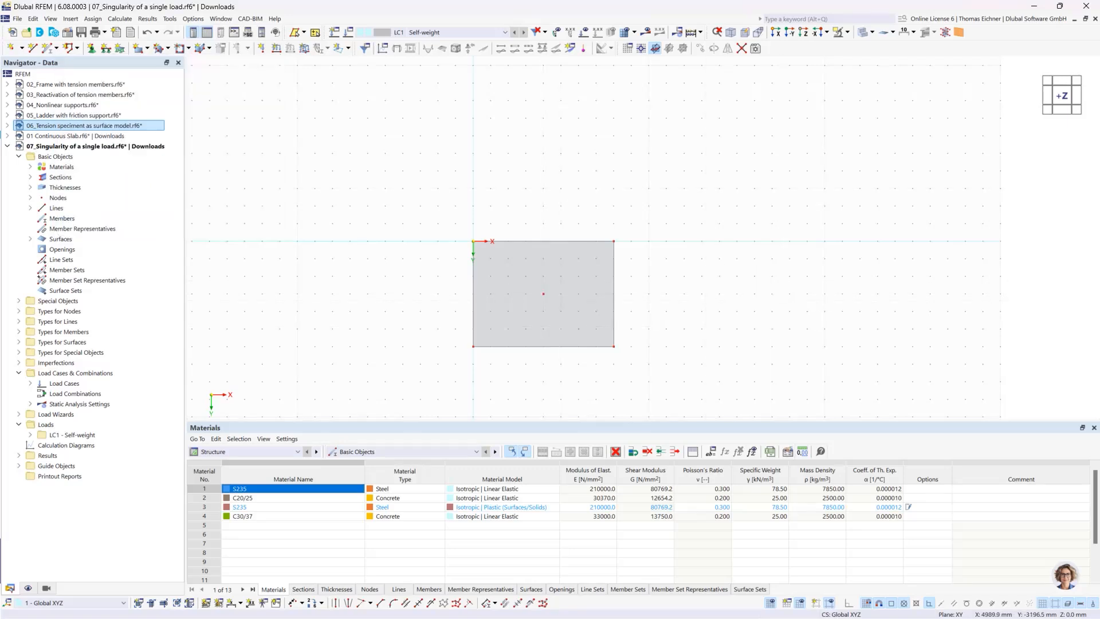
Apply a 100 kN nodal force in Z to the slab's centre node in LC1, undoing a deletion of it.
{"action": "left_click", "coordinate": [261, 48]}
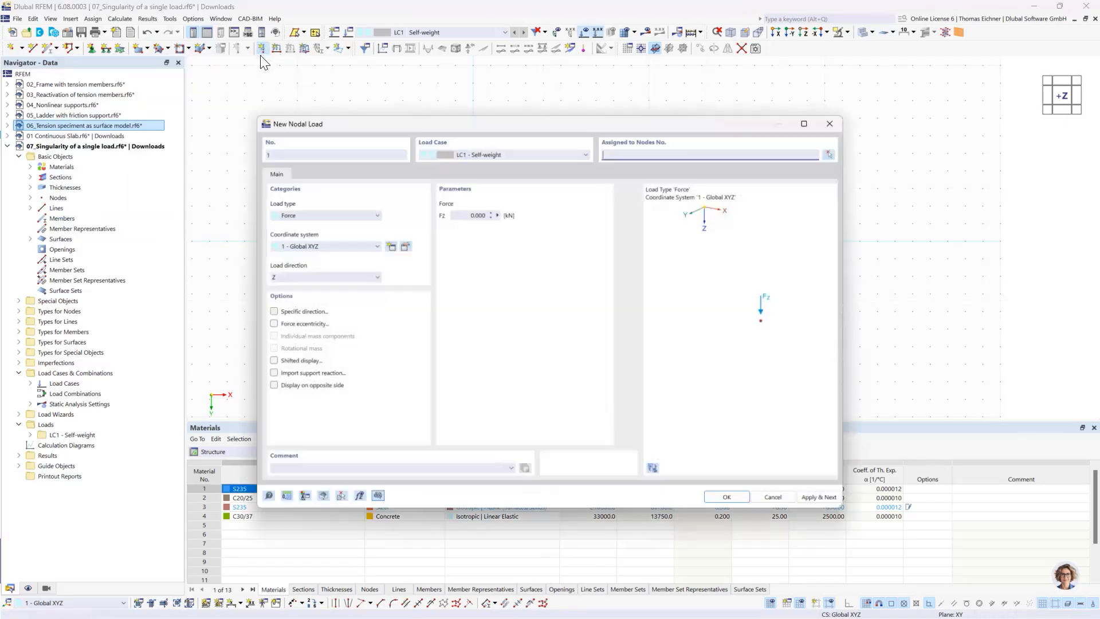
{"action": "left_click", "coordinate": [432, 209]}
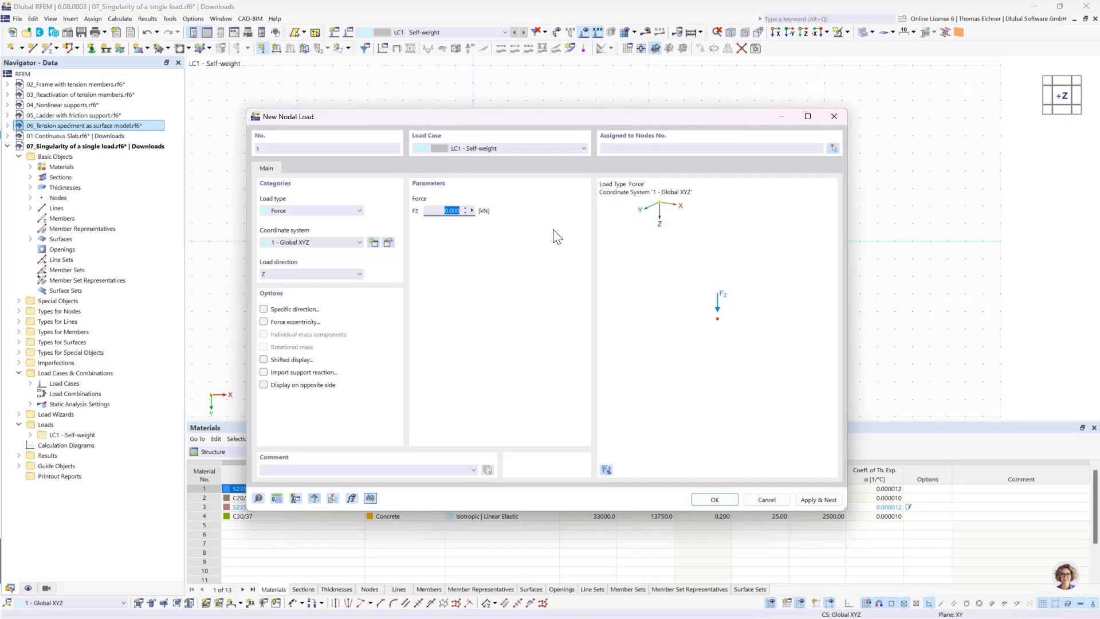
{"action": "type", "text": "100"}
{"action": "left_click", "coordinate": [710, 499]}
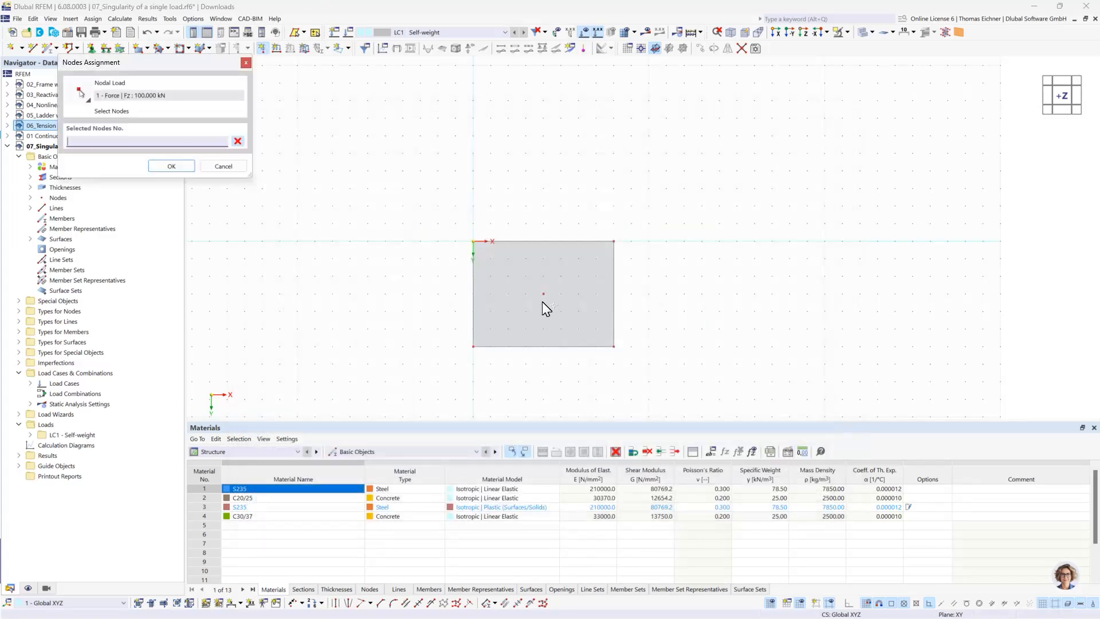
{"action": "left_click", "coordinate": [189, 166]}
{"action": "right_click", "coordinate": [458, 203]}
{"action": "left_click", "coordinate": [692, 180]}
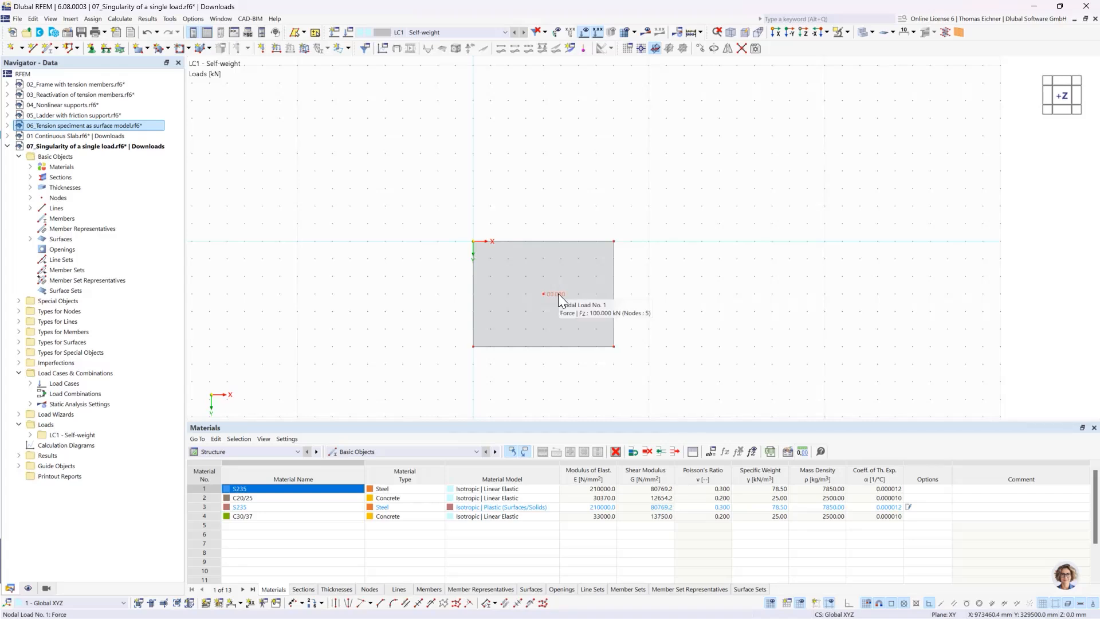
{"action": "key", "text": "Delete"}
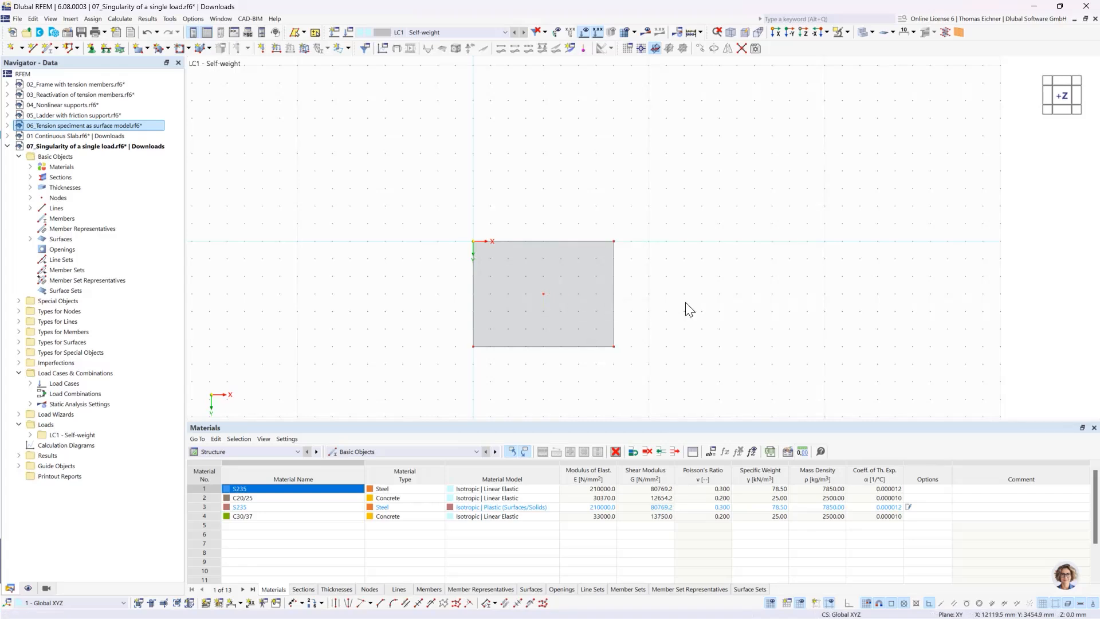
{"action": "left_click", "coordinate": [148, 35]}
Assign hinged line supports to all four edges of the slab.
{"action": "middle_click_drag", "start_coordinate": [790, 290], "coordinate": [765, 252]}
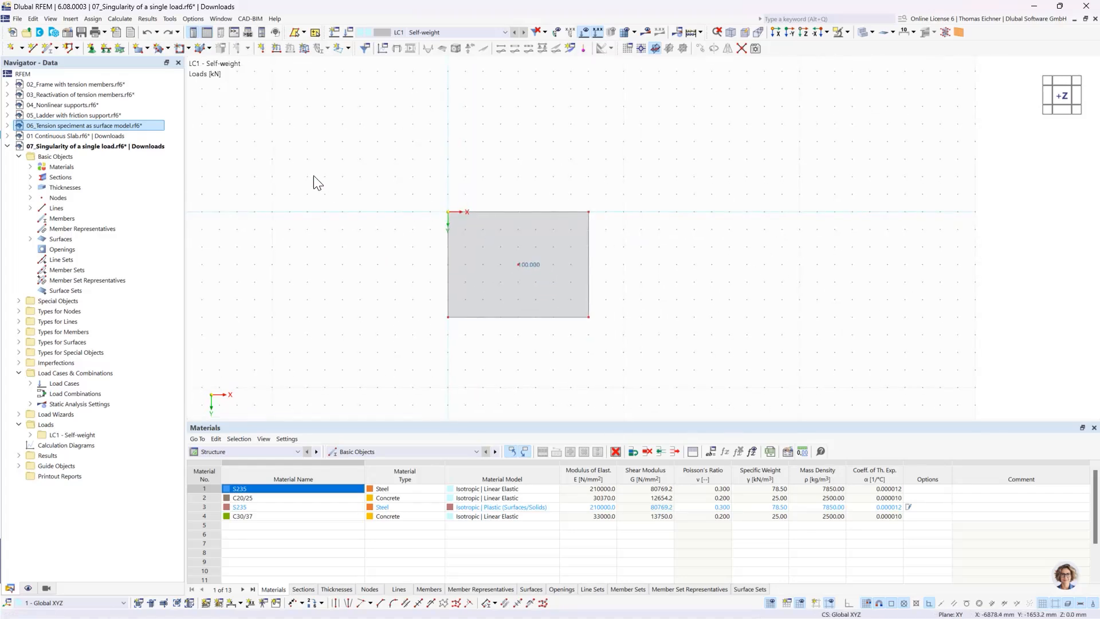
{"action": "left_click", "coordinate": [106, 48]}
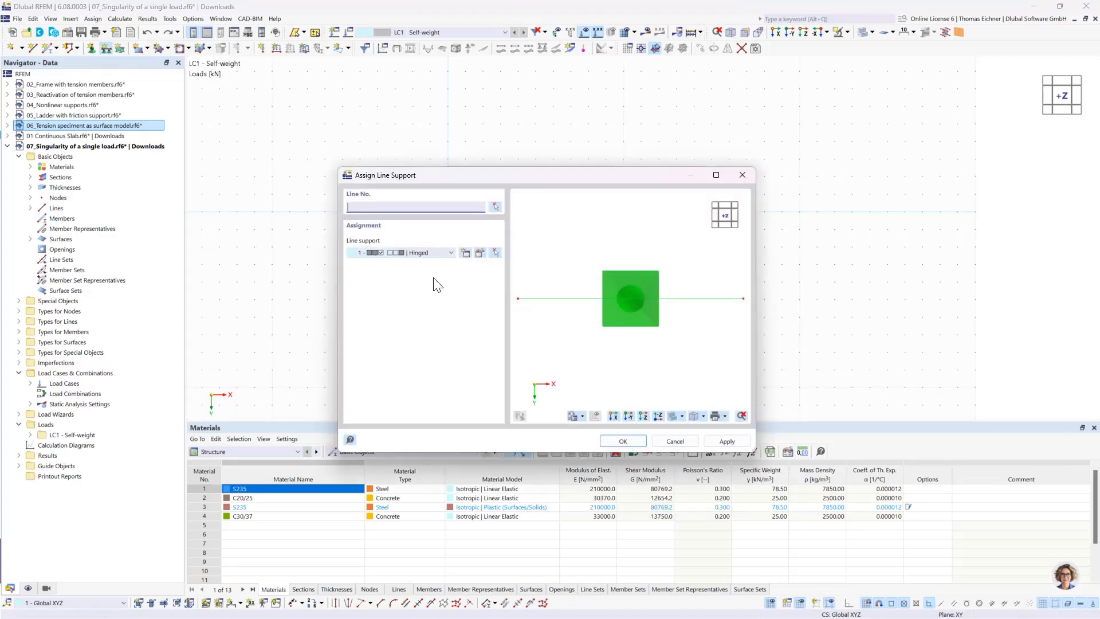
{"action": "left_click", "coordinate": [623, 441]}
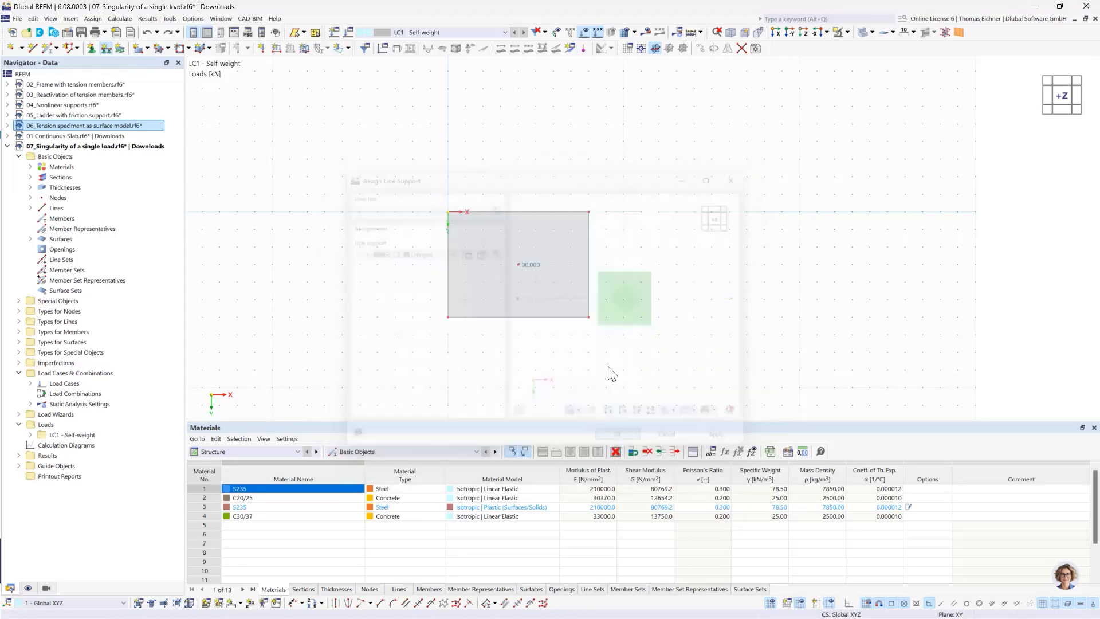
{"action": "left_click_drag", "start_coordinate": [628, 321], "coordinate": [349, 177]}
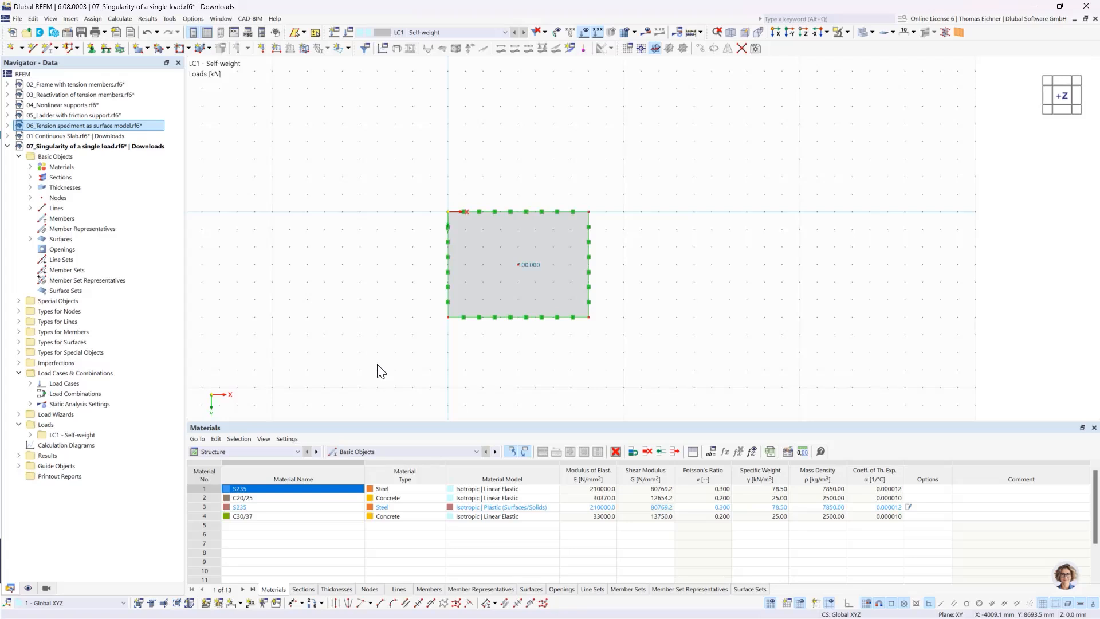
Select the whole slab with its supports and load, and set up Move/Copy to create 3 copies.
{"action": "left_click_drag", "start_coordinate": [391, 377], "coordinate": [656, 171]}
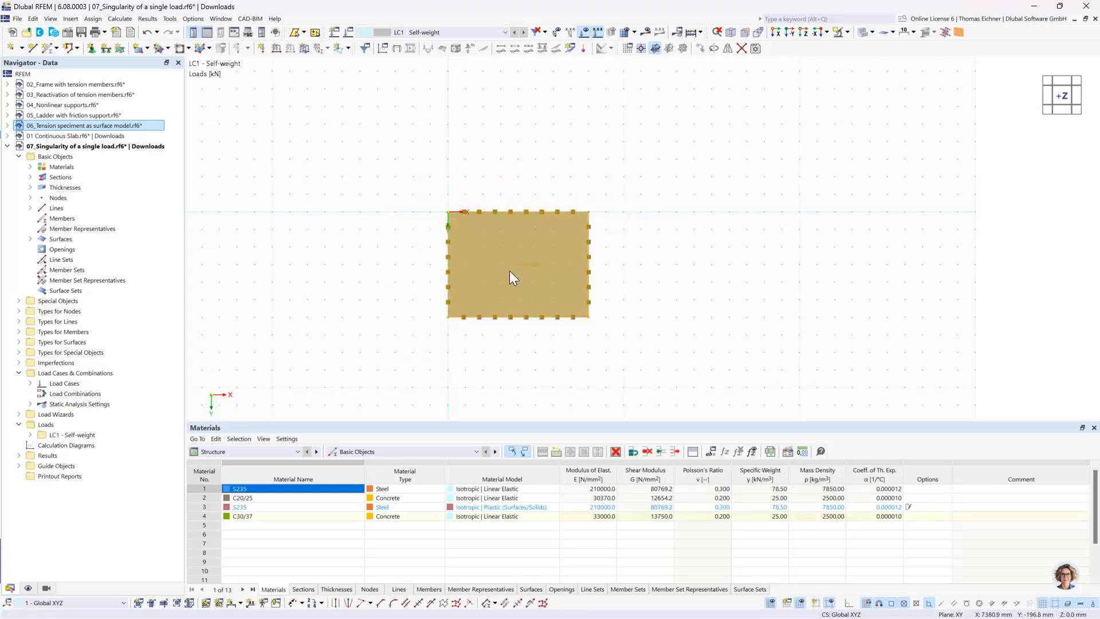
{"action": "right_click", "coordinate": [497, 242]}
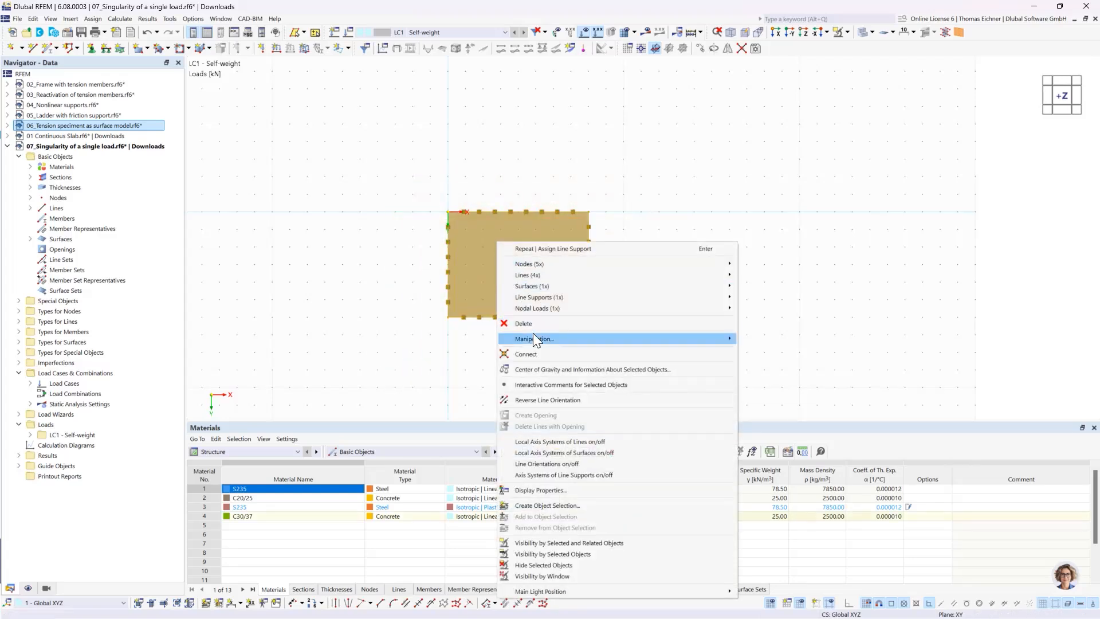
{"action": "mouse_move", "coordinate": [533, 338]}
{"action": "left_click", "coordinate": [773, 340]}
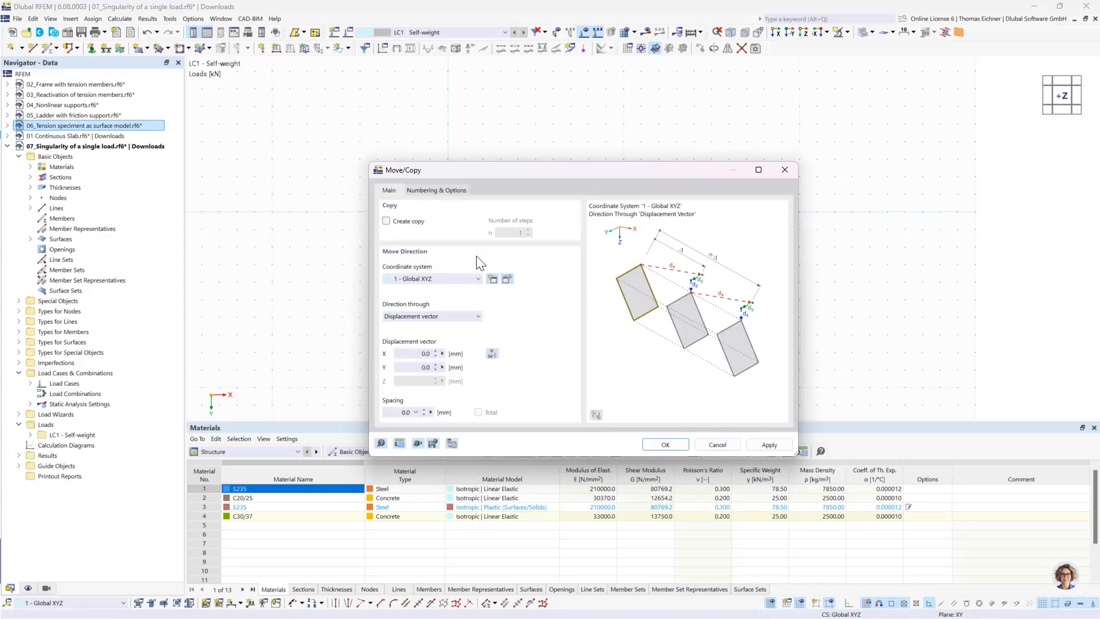
{"action": "left_click", "coordinate": [387, 221]}
{"action": "double_click", "coordinate": [519, 232]}
{"action": "type", "text": "3"}
Change the model's length unit to metres in the units and decimal places settings.
{"action": "double_click", "coordinate": [414, 353]}
{"action": "left_click", "coordinate": [400, 443]}
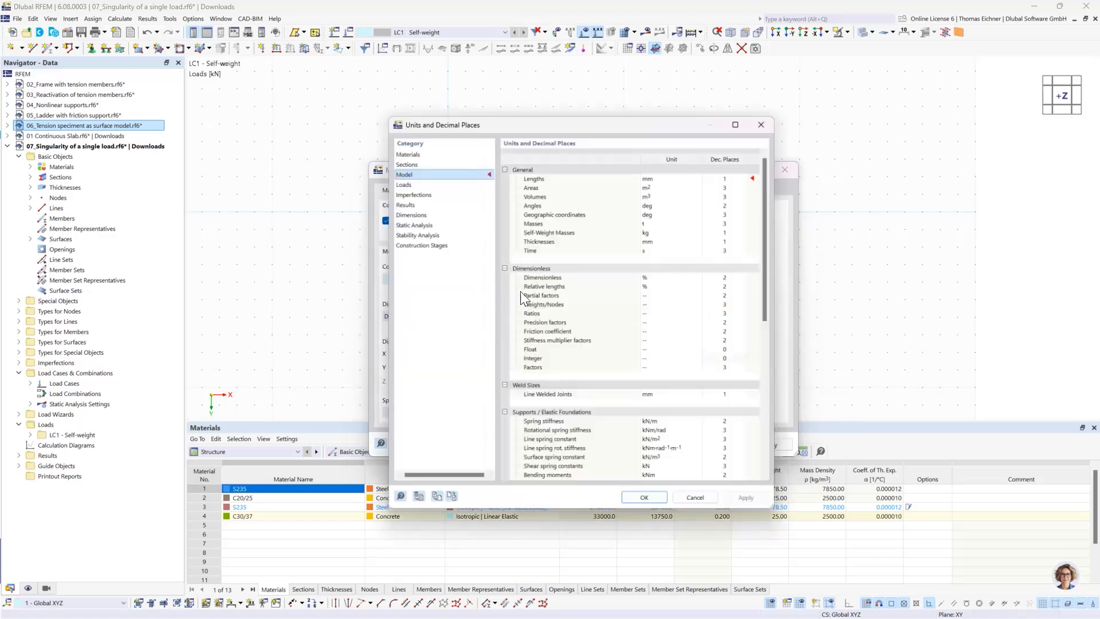
{"action": "left_click", "coordinate": [690, 175]}
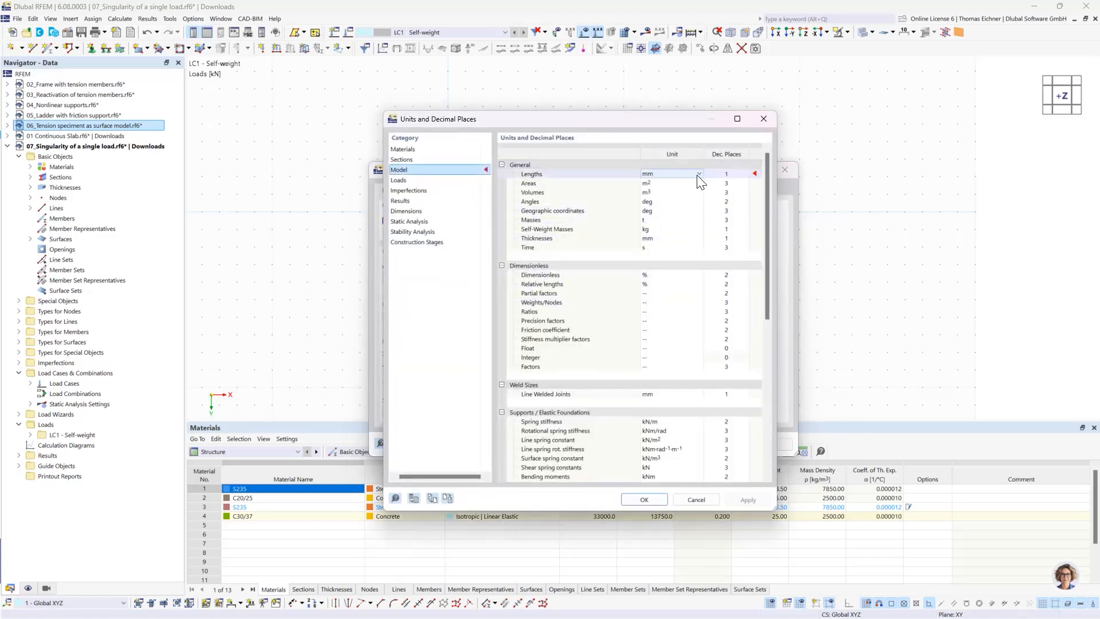
{"action": "left_click", "coordinate": [698, 174]}
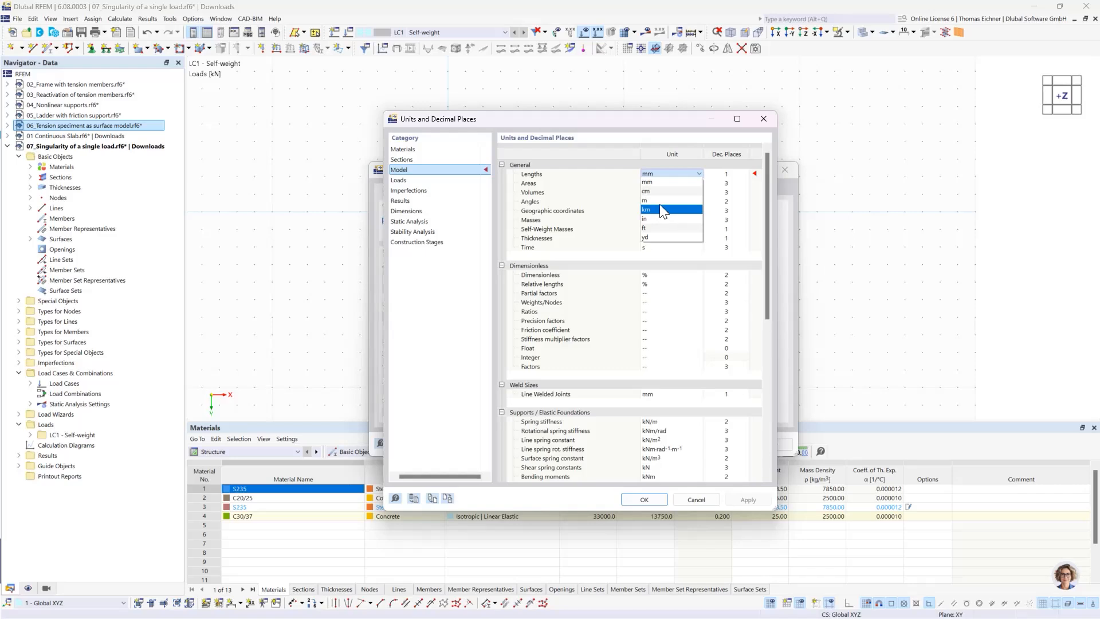
{"action": "left_click", "coordinate": [659, 204]}
{"action": "left_click", "coordinate": [644, 499]}
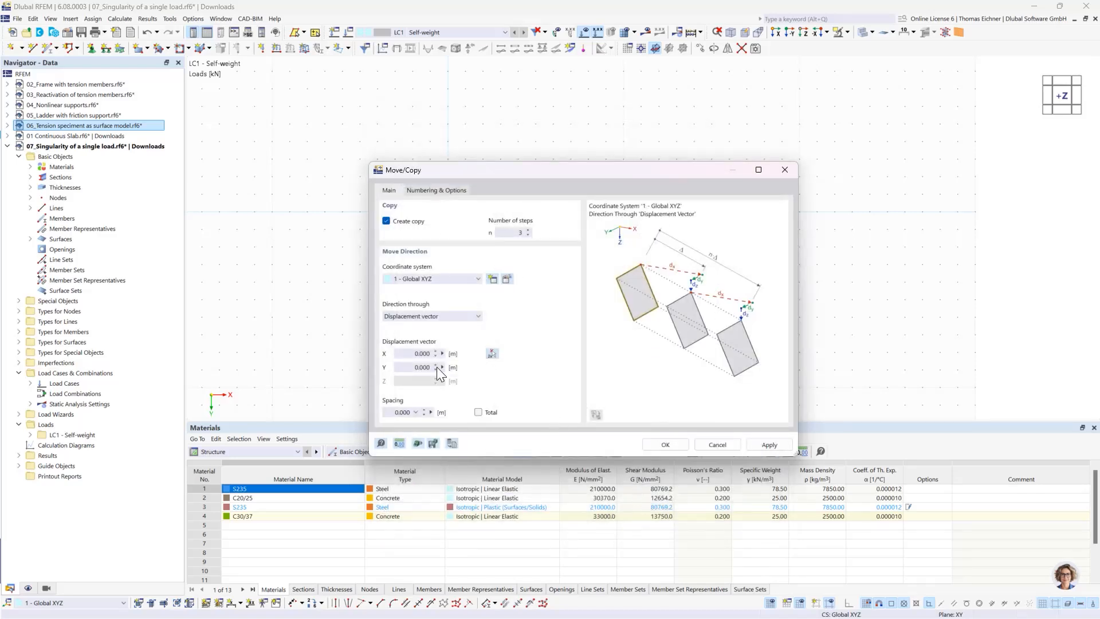
Set the displacement in X to 10 m and create the slab copies, then clear the selection.
{"action": "left_click", "coordinate": [418, 354]}
{"action": "left_click_drag", "start_coordinate": [541, 172], "coordinate": [564, 172]}
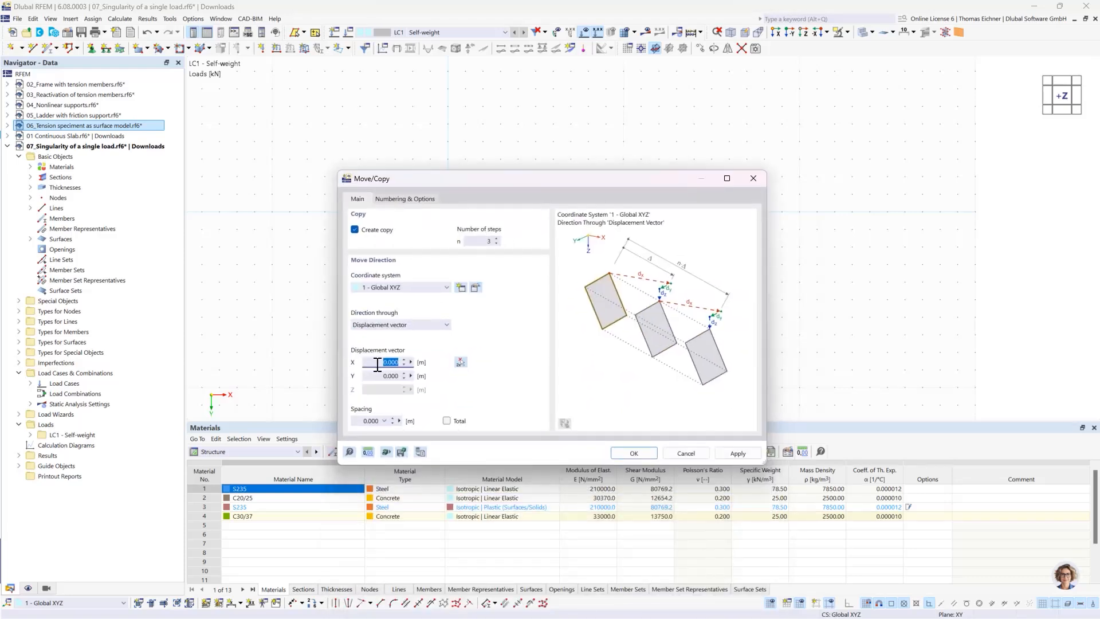
{"action": "type", "text": "10"}
{"action": "left_click", "coordinate": [634, 453]}
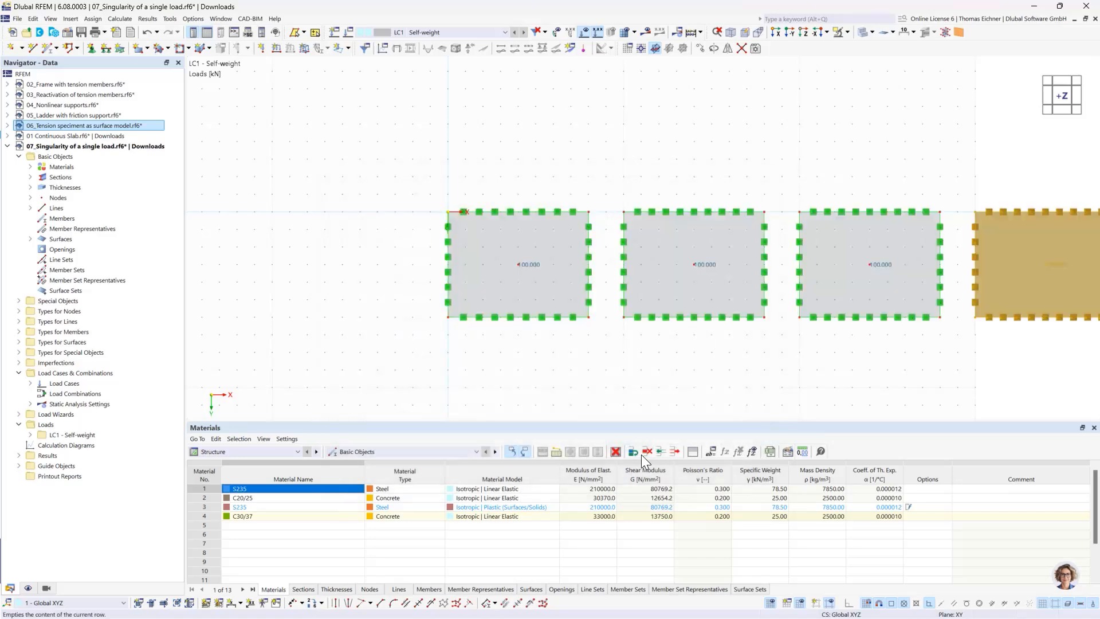
{"action": "scroll", "coordinate": [732, 150], "scroll_direction": "down", "scroll_amount": 3}
{"action": "middle_click_drag", "start_coordinate": [809, 125], "coordinate": [703, 152]}
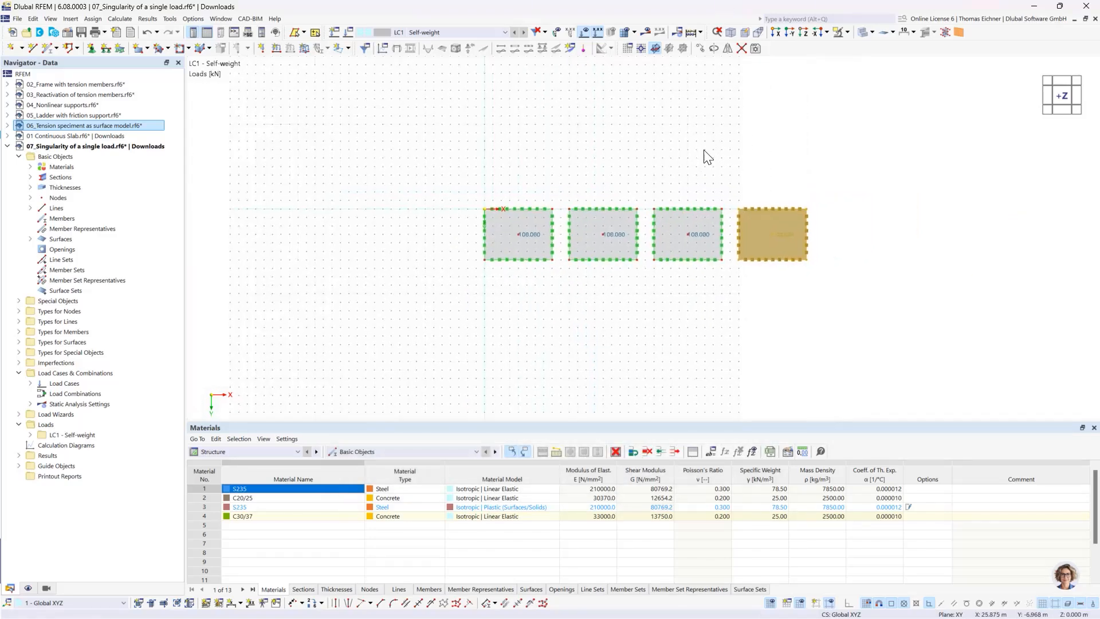
{"action": "left_click", "coordinate": [704, 150]}
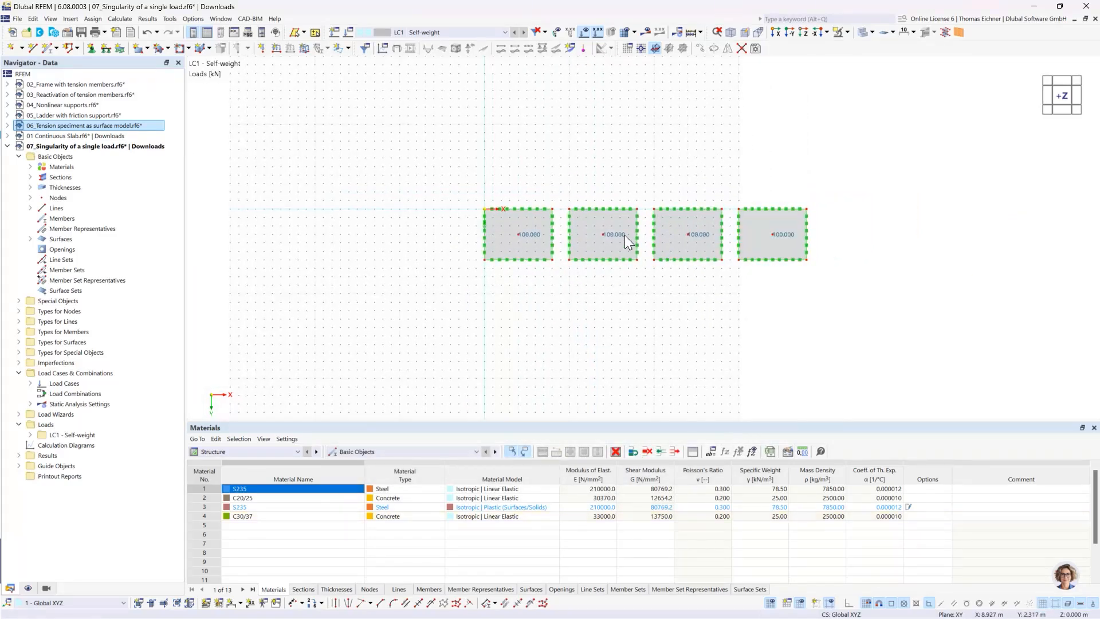
Turn off the grid display in the work plane.
{"action": "scroll", "coordinate": [597, 177], "scroll_direction": "up", "scroll_amount": 1}
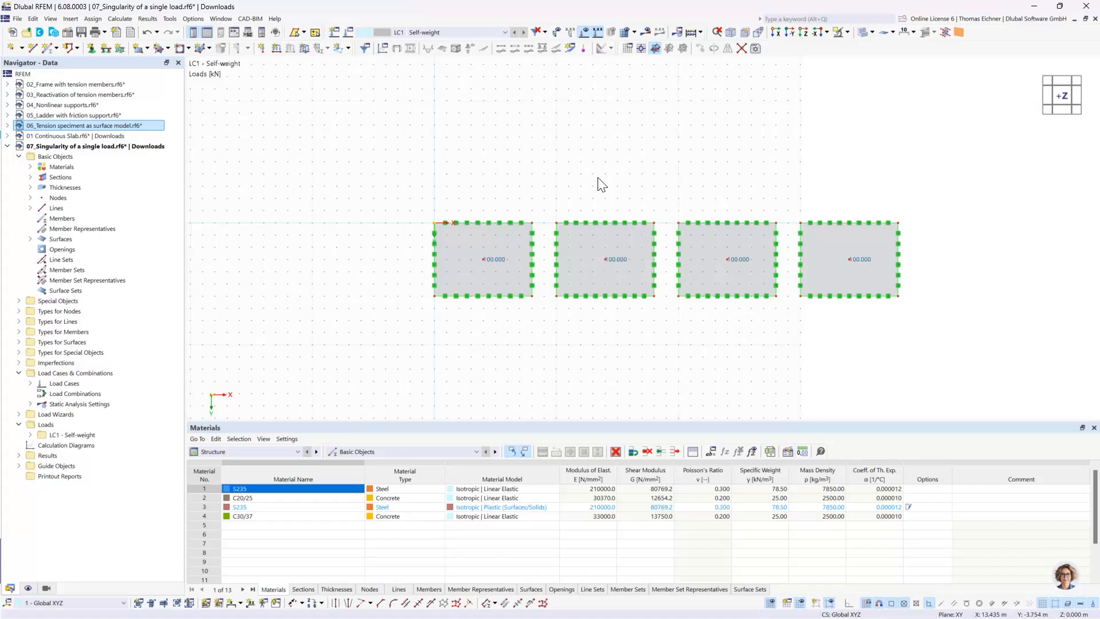
{"action": "scroll", "coordinate": [598, 177], "scroll_direction": "down", "scroll_amount": 1}
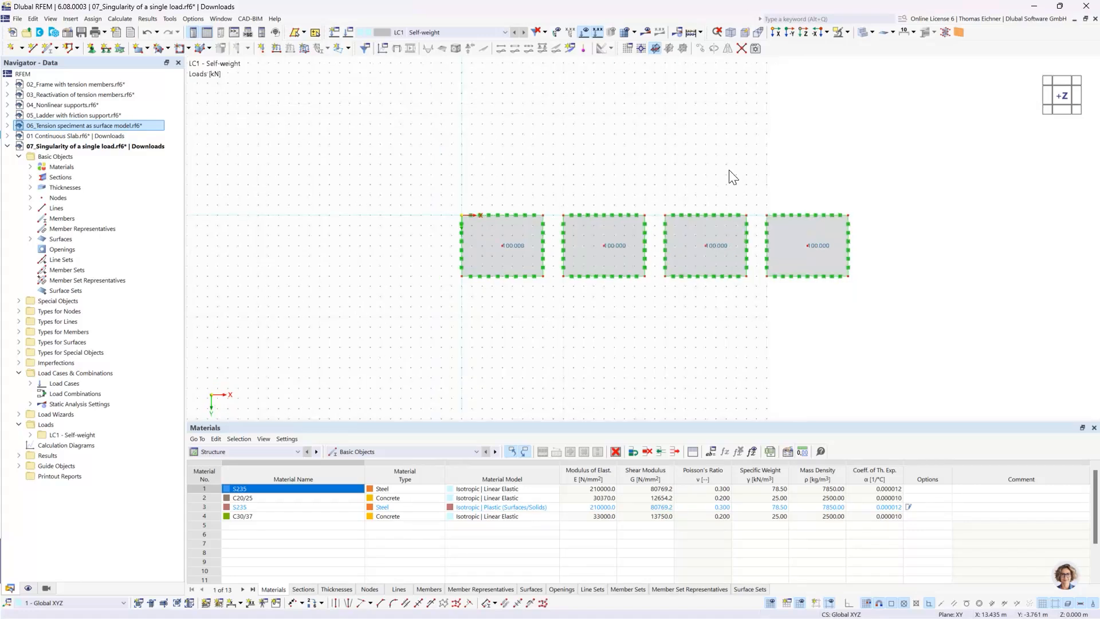
{"action": "left_click", "coordinate": [770, 602]}
{"action": "middle_click_drag", "start_coordinate": [773, 158], "coordinate": [751, 156]}
{"action": "scroll", "coordinate": [642, 204], "scroll_direction": "up", "scroll_amount": 1}
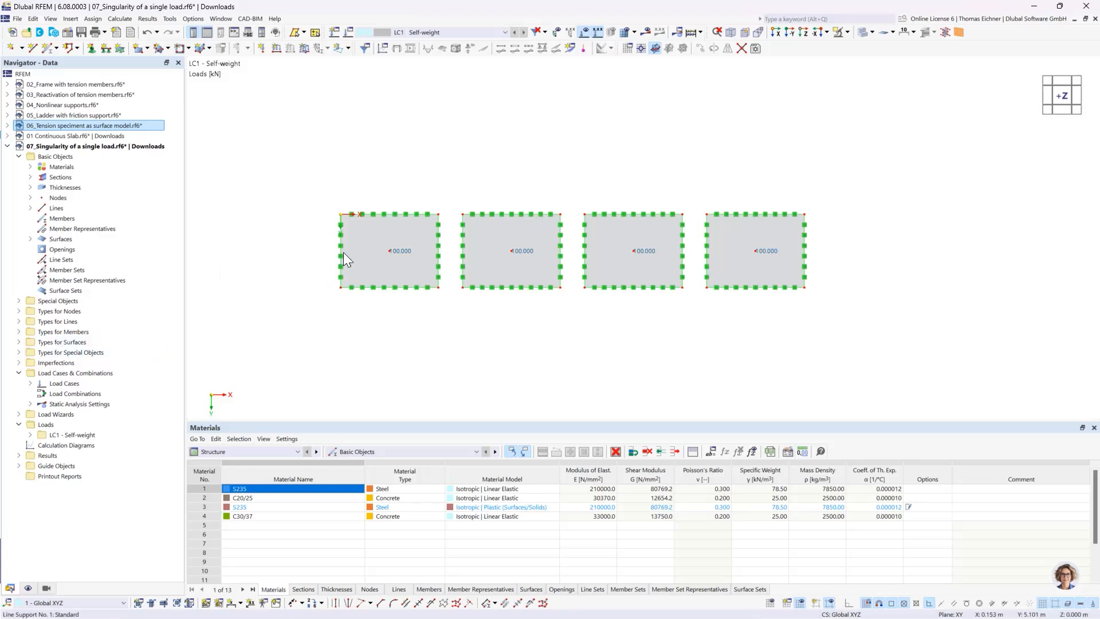
Create a surface mesh refinement with a target FE length of 2 m and assign it to surface 1.
{"action": "left_click", "coordinate": [19, 342]}
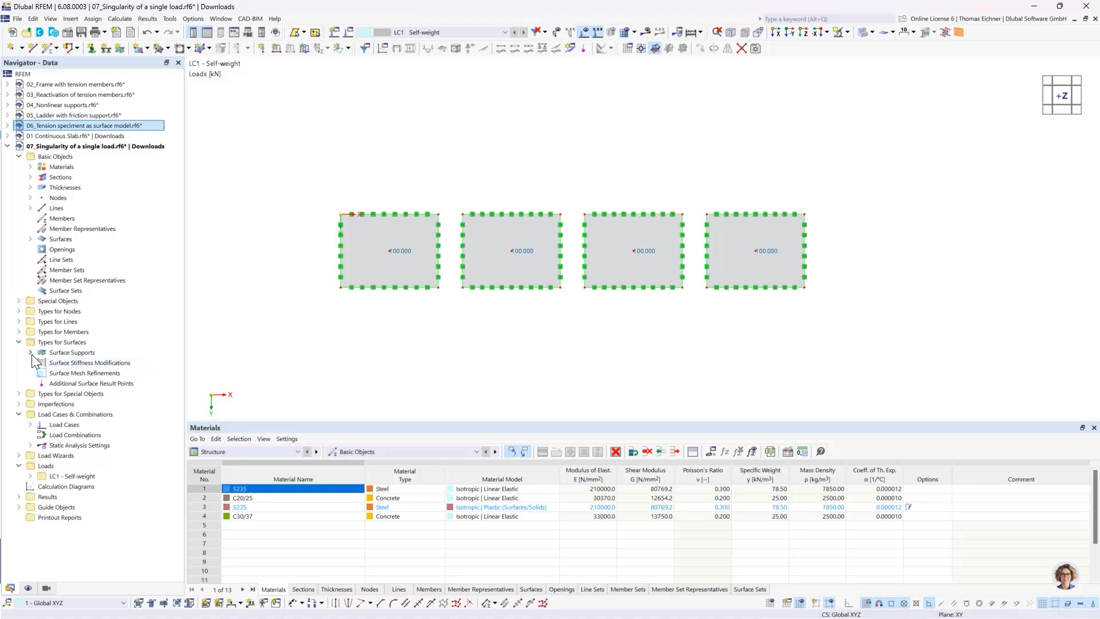
{"action": "double_click", "coordinate": [62, 373]}
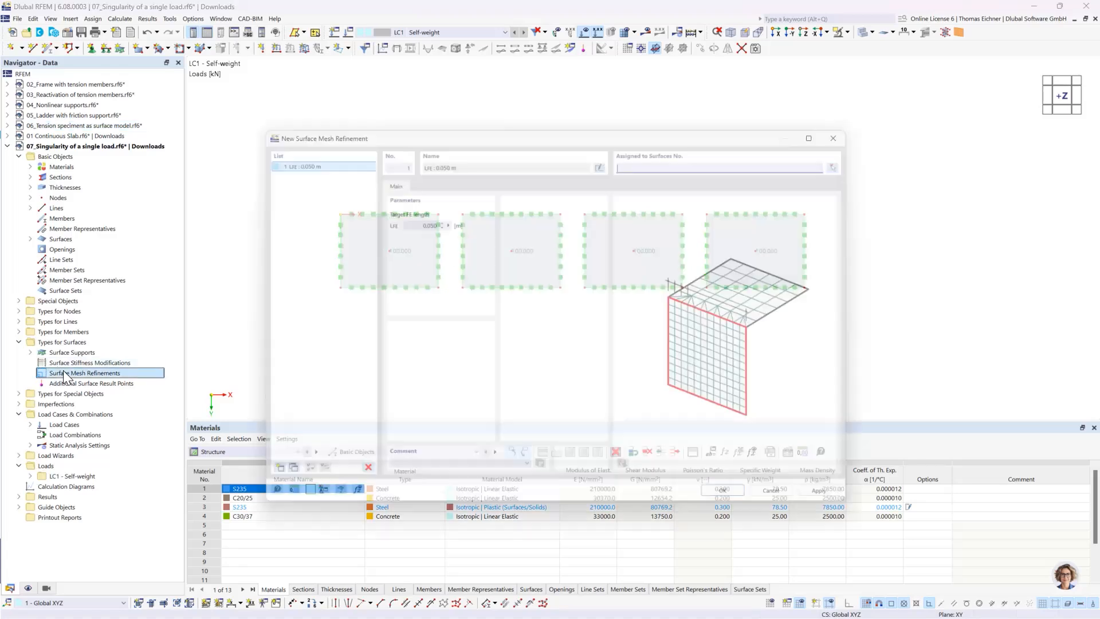
{"action": "double_click", "coordinate": [404, 213]}
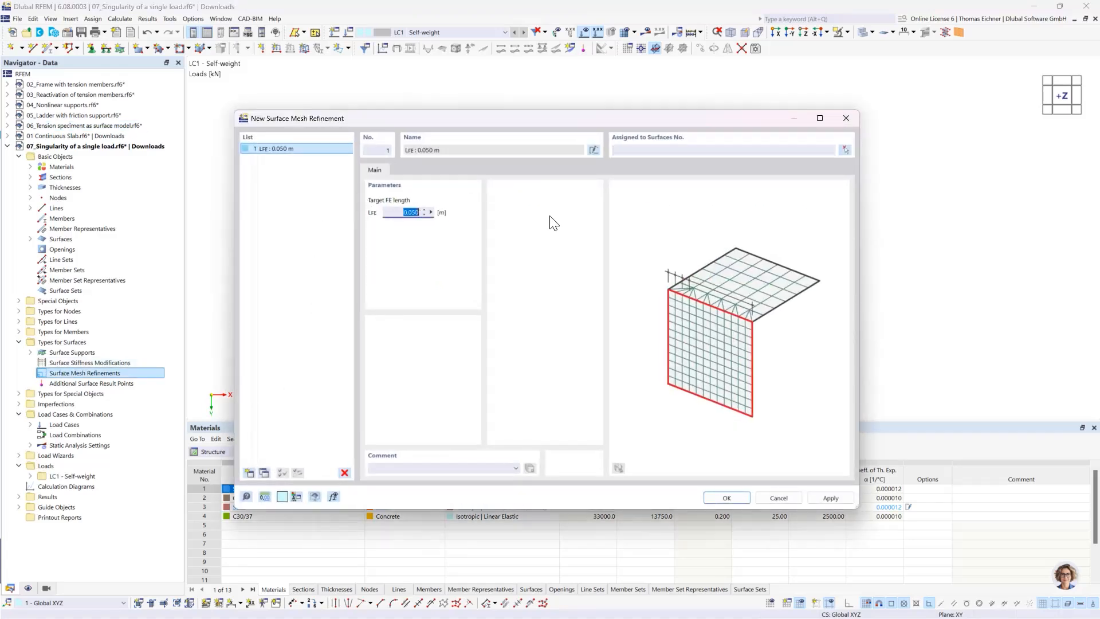
{"action": "type", "text": "2"}
{"action": "left_click", "coordinate": [739, 152]}
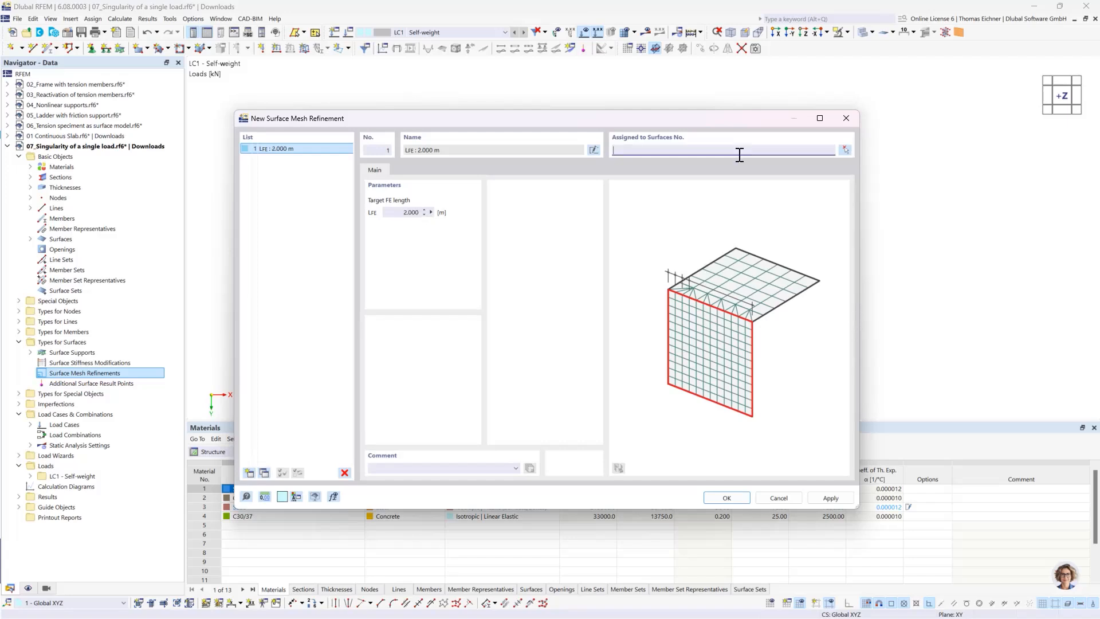
{"action": "type", "text": "1"}
Copy the mesh refinement, set its target FE length to 1 m and assign it to surface 2.
{"action": "left_click", "coordinate": [263, 473]}
{"action": "double_click", "coordinate": [404, 212]}
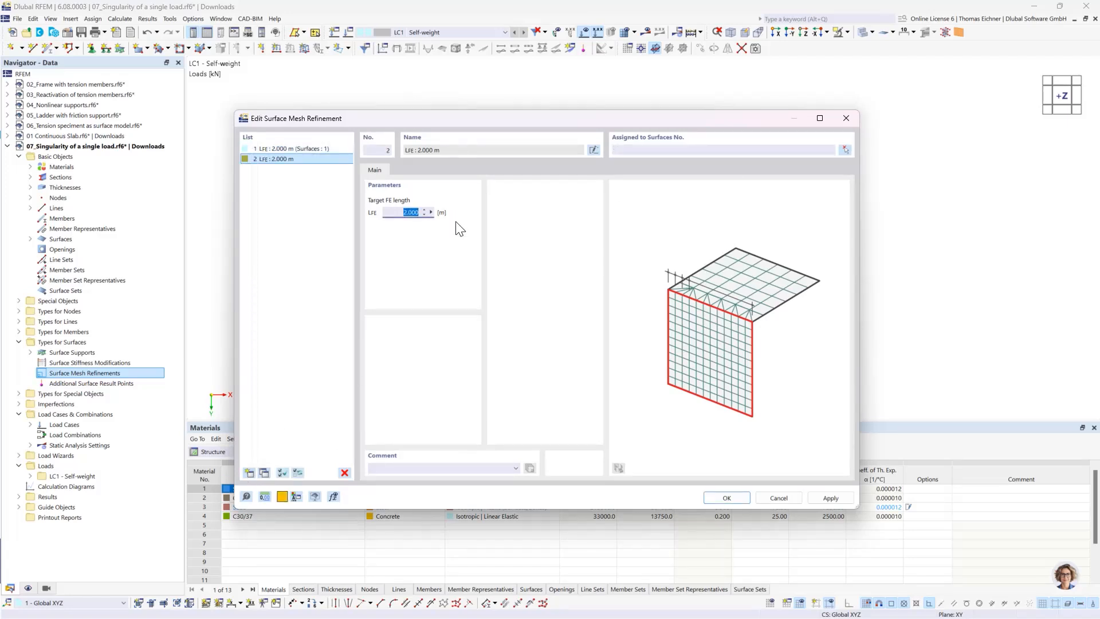
{"action": "type", "text": "1"}
{"action": "left_click", "coordinate": [654, 150]}
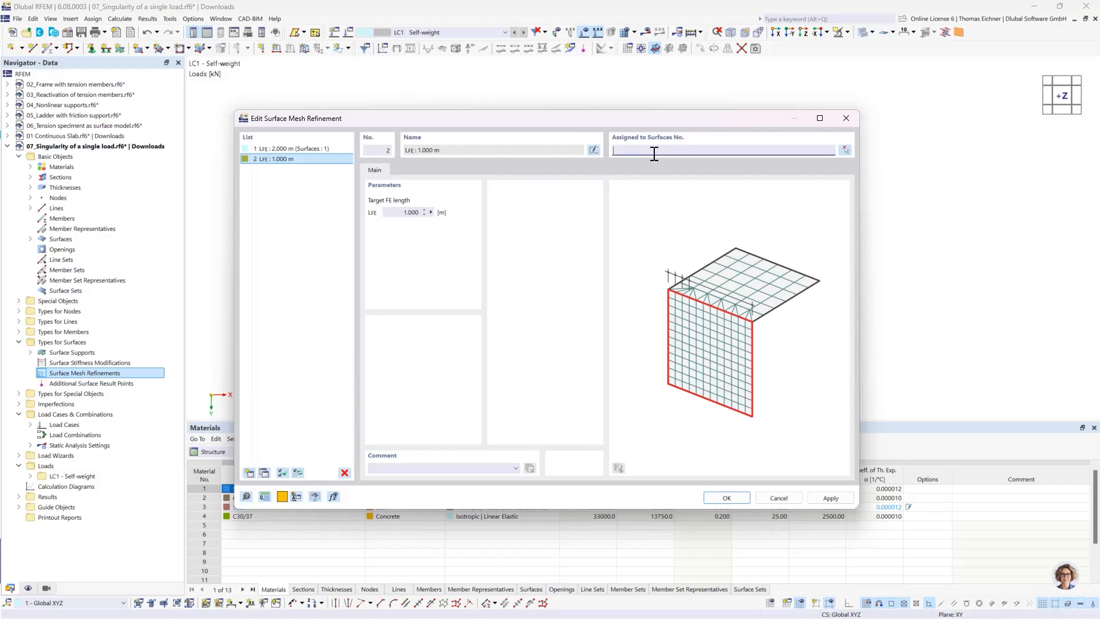
Add a third mesh refinement as a copy with a target FE length of 0.5 m, assigned to surface 3.
{"action": "left_click", "coordinate": [263, 473]}
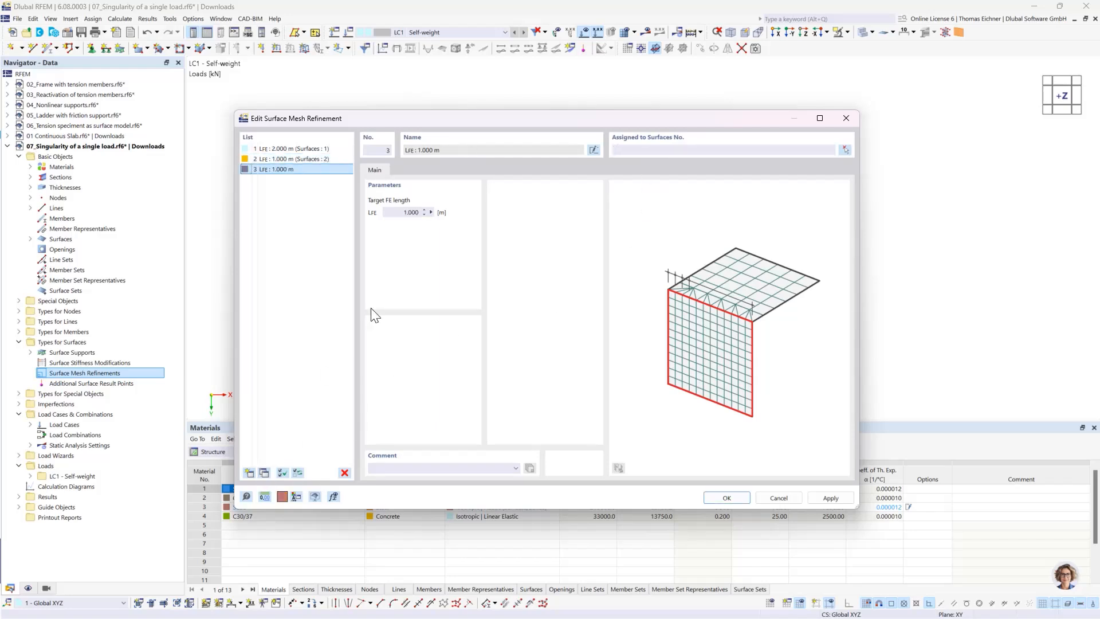
{"action": "double_click", "coordinate": [404, 214]}
{"action": "type", "text": "0.5"}
{"action": "left_click", "coordinate": [728, 148]}
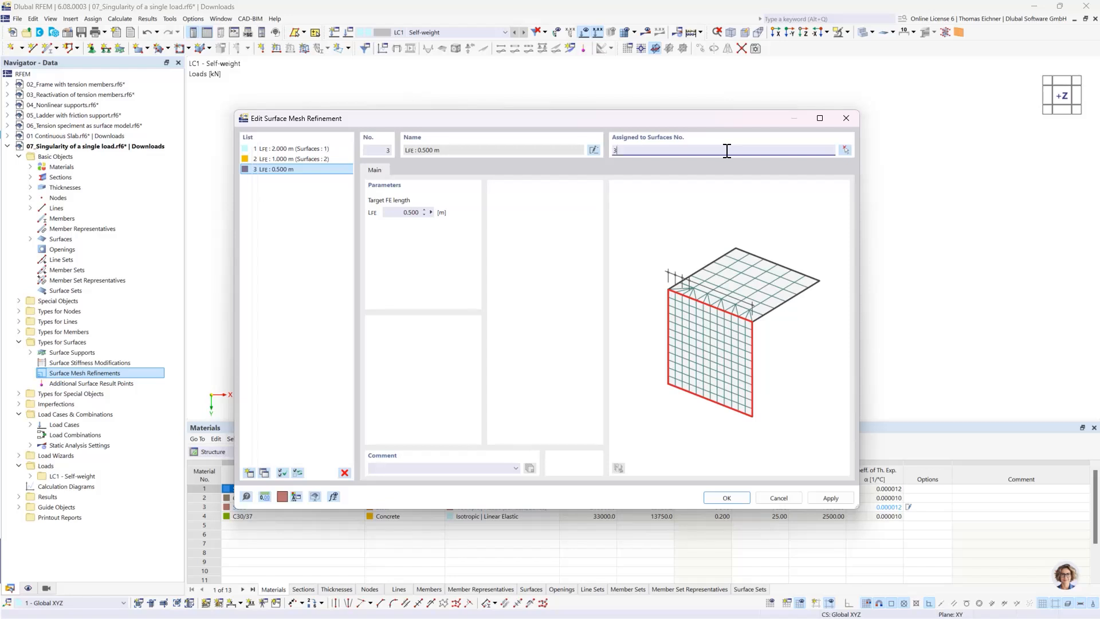
Add a fourth mesh refinement with a target FE length of 0.25 m for surface 4 and accept all refinements.
{"action": "left_click", "coordinate": [263, 476]}
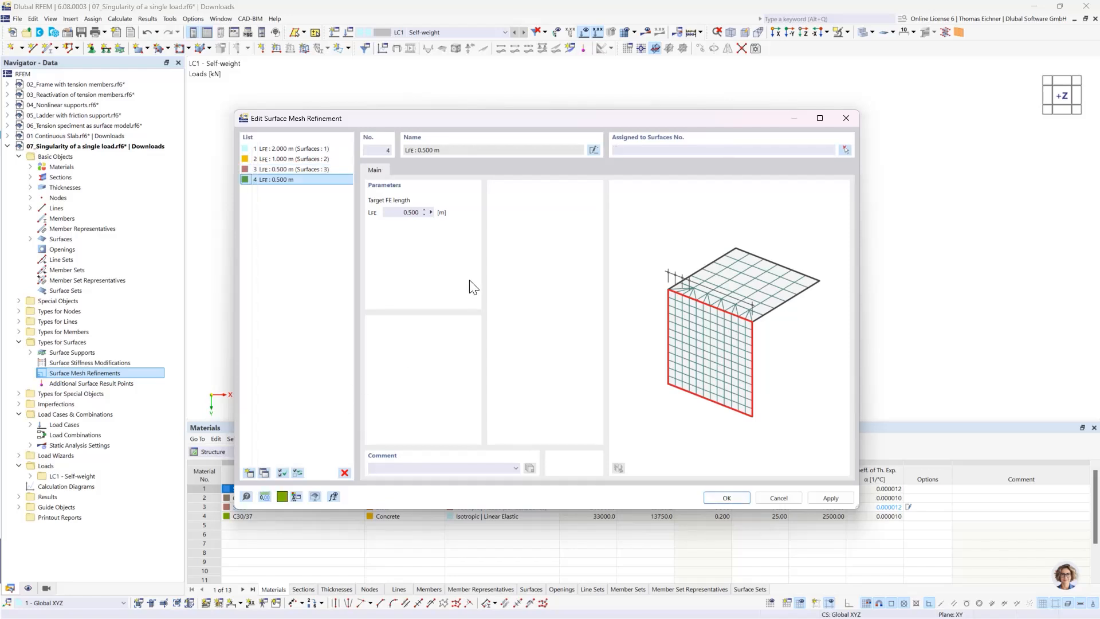
{"action": "double_click", "coordinate": [409, 212]}
{"action": "type", "text": "0,25"}
{"action": "left_click", "coordinate": [625, 149]}
{"action": "type", "text": "4"}
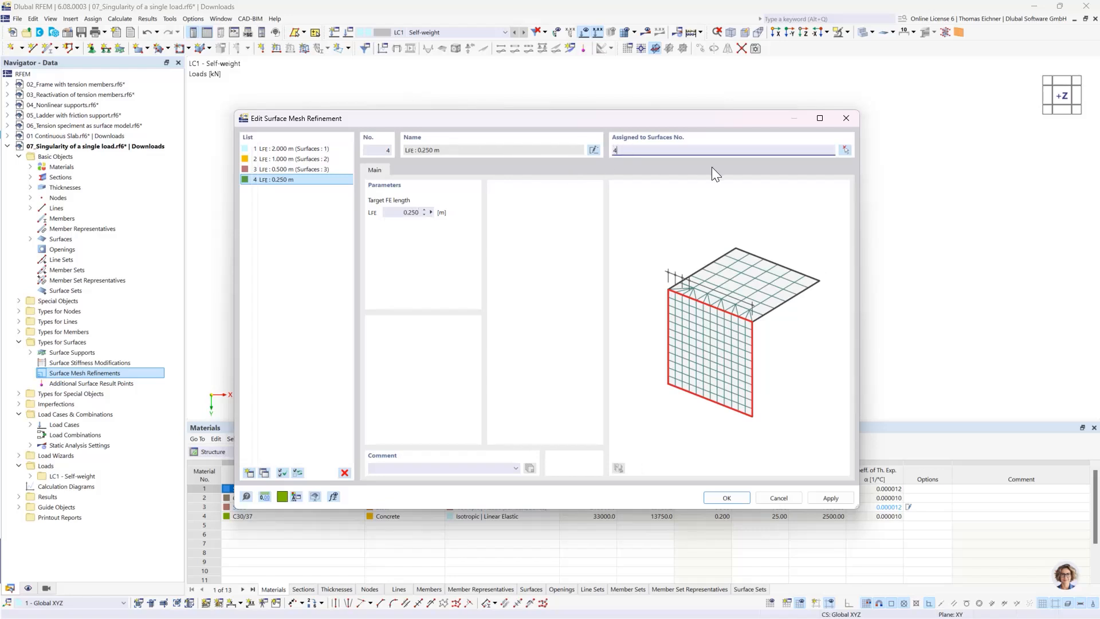
{"action": "left_click", "coordinate": [727, 498]}
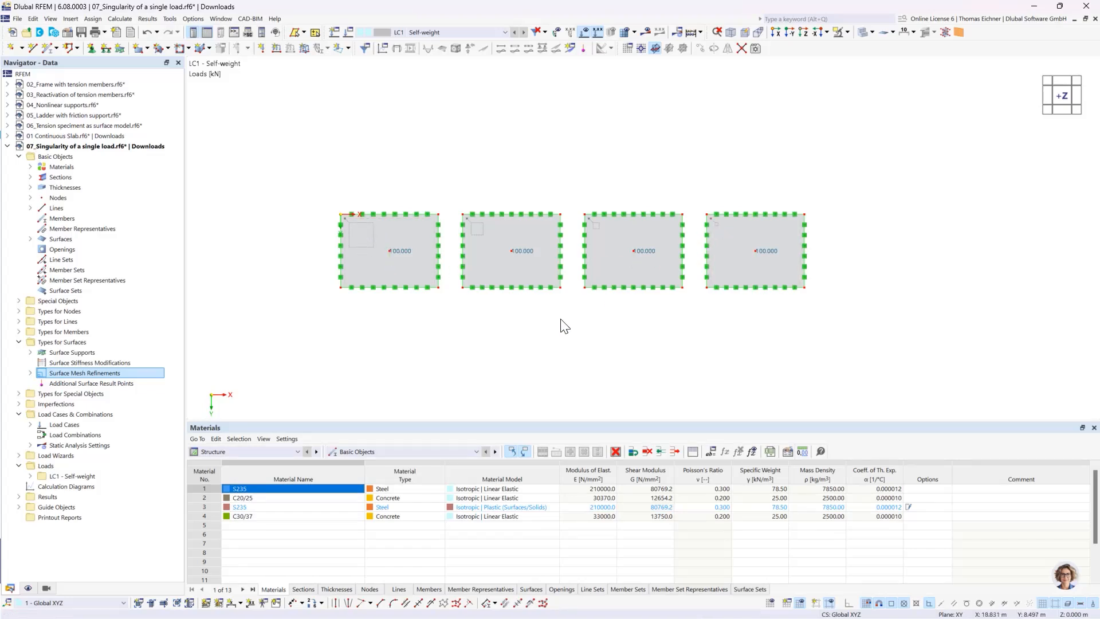
Create a result section through the centres of all four slabs, from X 0, Y 3 m to X 38 m, Y 3 m.
{"action": "left_click", "coordinate": [19, 301]}
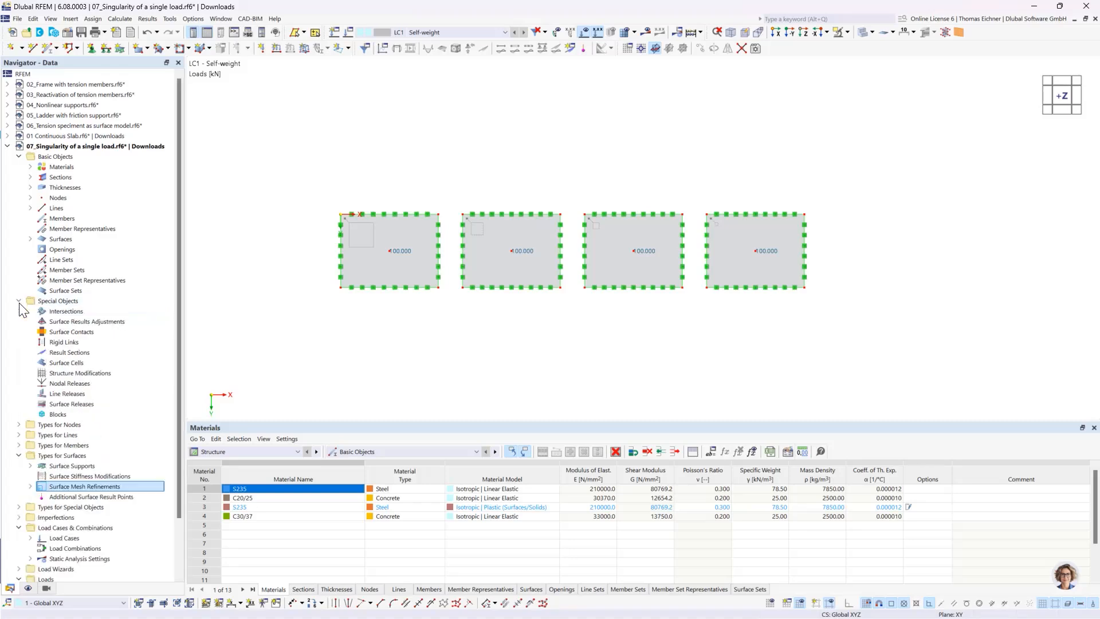
{"action": "left_click", "coordinate": [66, 302]}
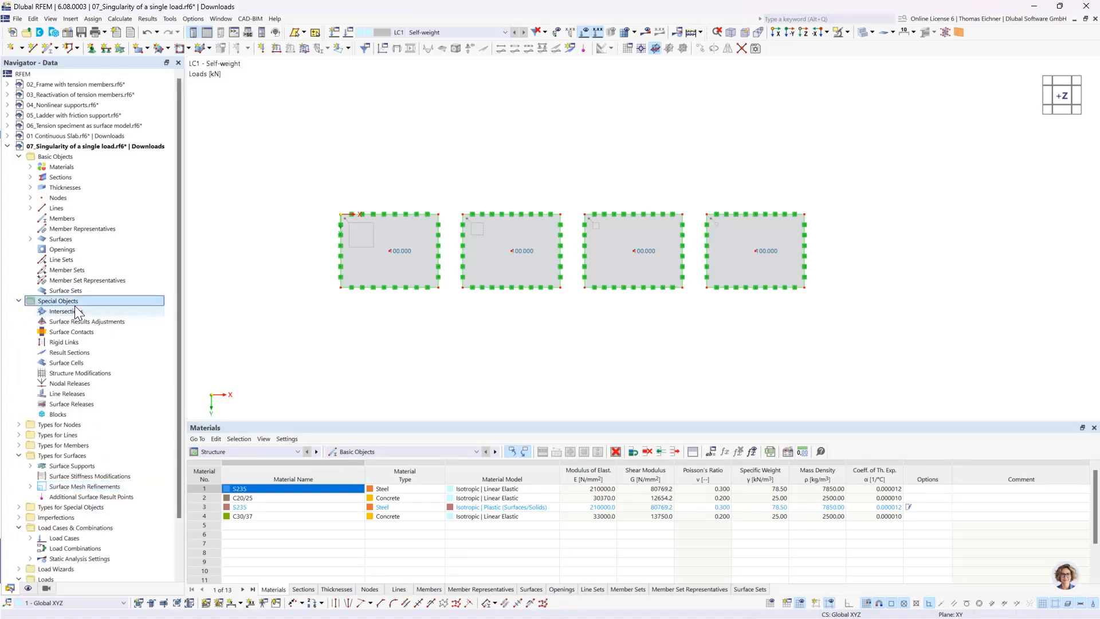
{"action": "double_click", "coordinate": [71, 354]}
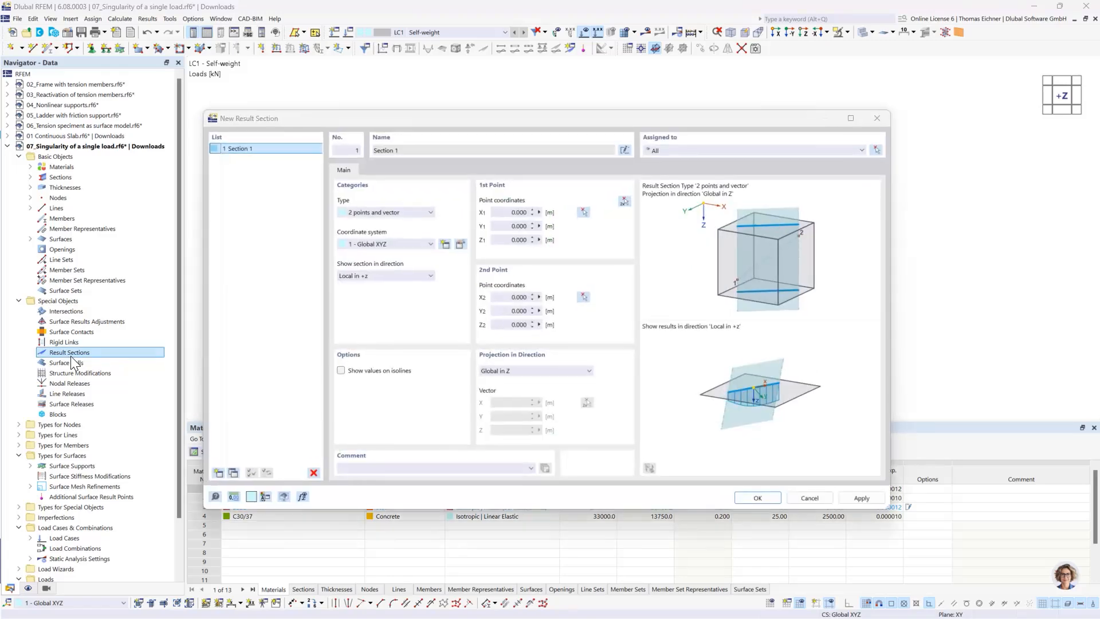
{"action": "left_click", "coordinate": [624, 201]}
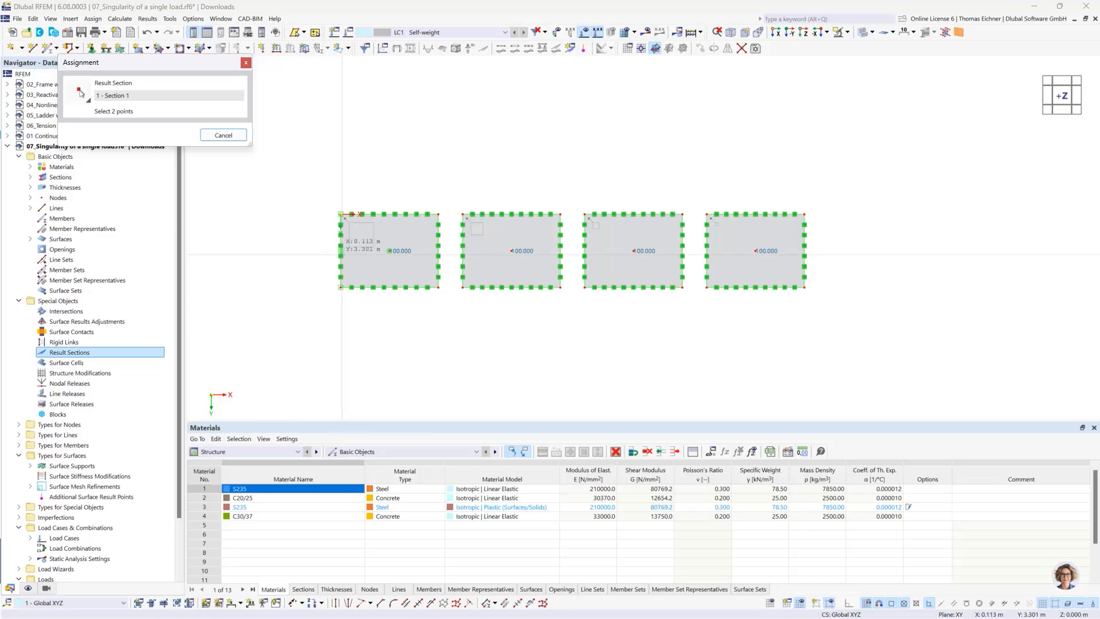
{"action": "left_click", "coordinate": [341, 251]}
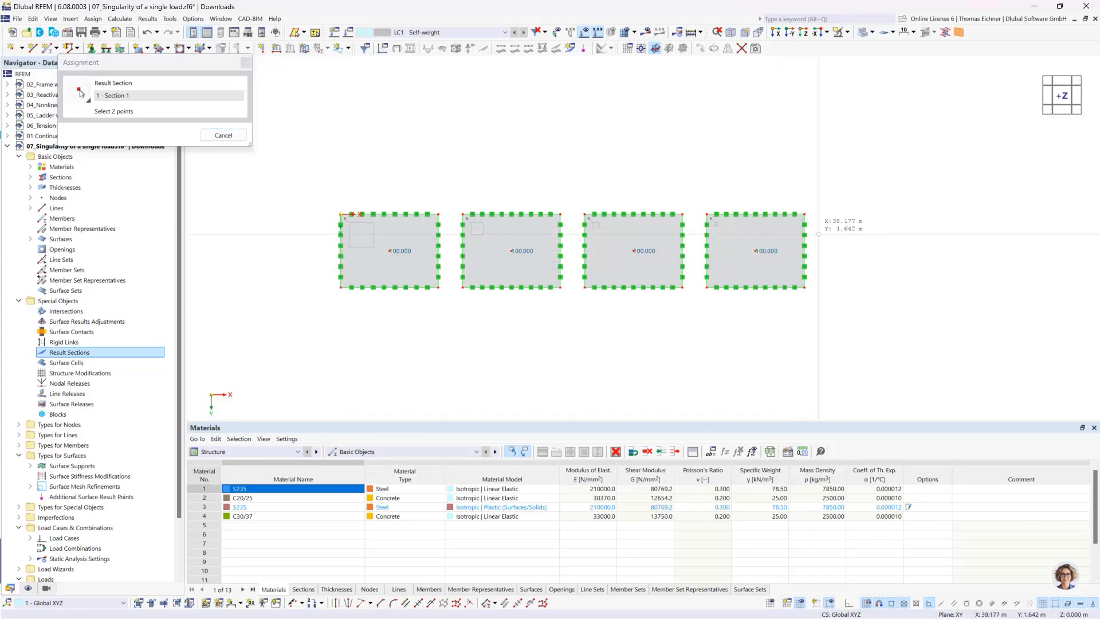
{"action": "left_click", "coordinate": [804, 251]}
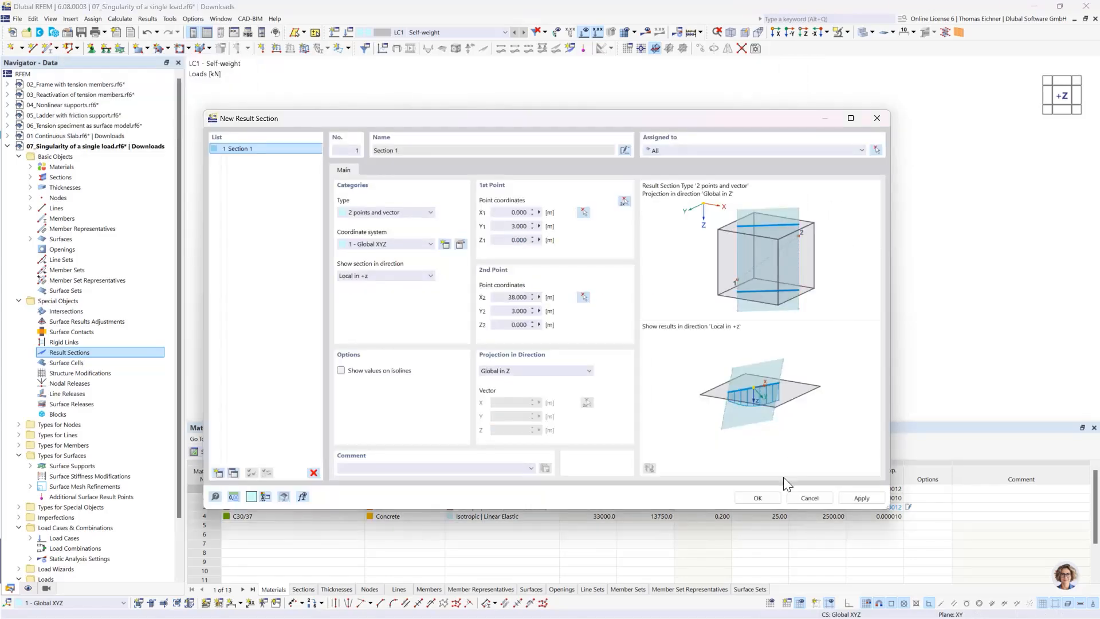
{"action": "left_click", "coordinate": [757, 497]}
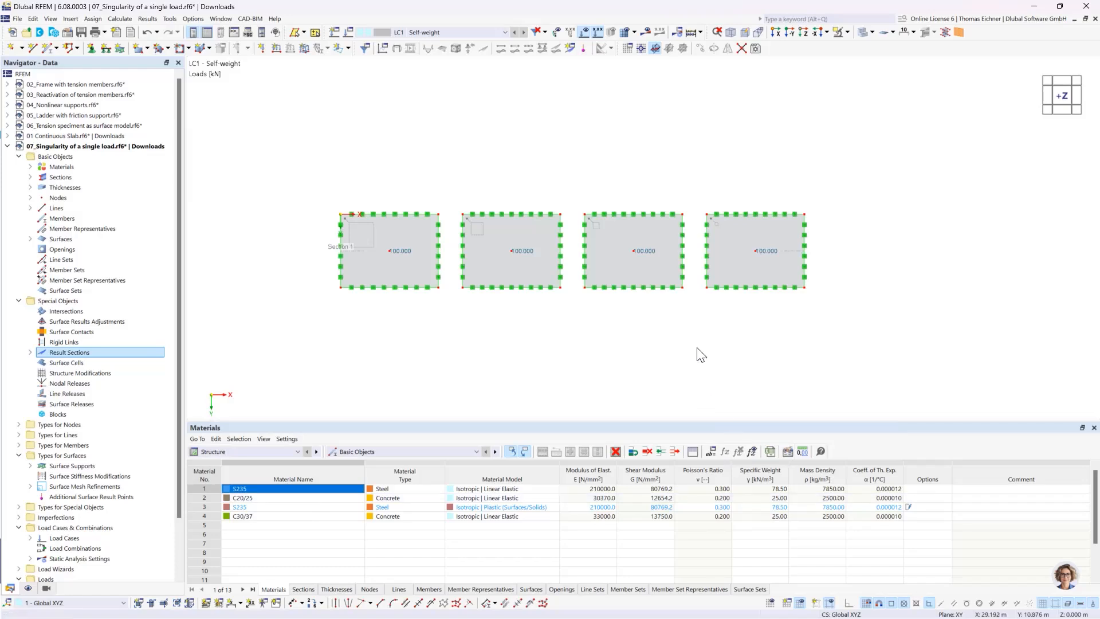
Deactivate the self-weight in load case LC1 and calculate it.
{"action": "left_click", "coordinate": [349, 32]}
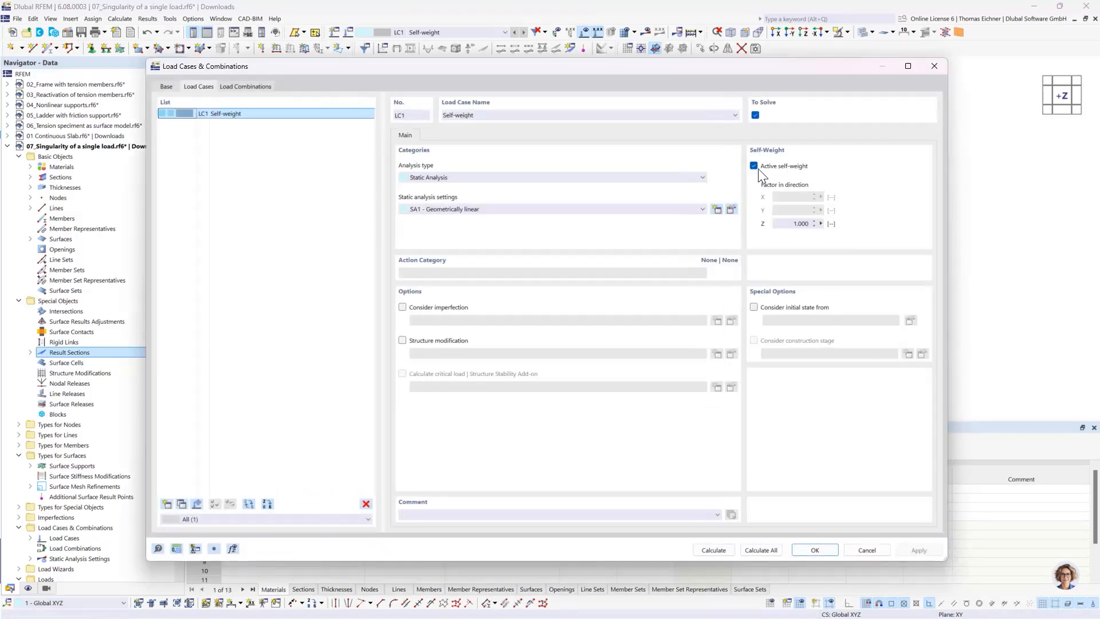
{"action": "left_click", "coordinate": [754, 165]}
{"action": "left_click", "coordinate": [713, 550]}
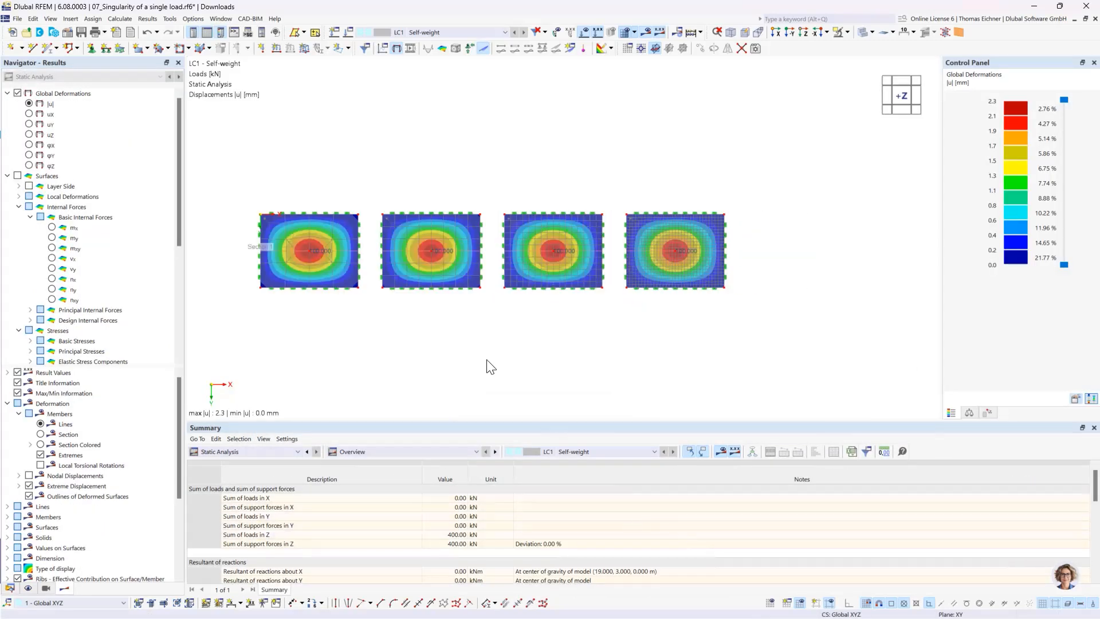
Show the total displacements |u| in reverse Y-direction and label the result section diagram with local extremes.
{"action": "scroll", "coordinate": [467, 342], "scroll_direction": "up", "scroll_amount": 1}
{"action": "left_click", "coordinate": [50, 104]}
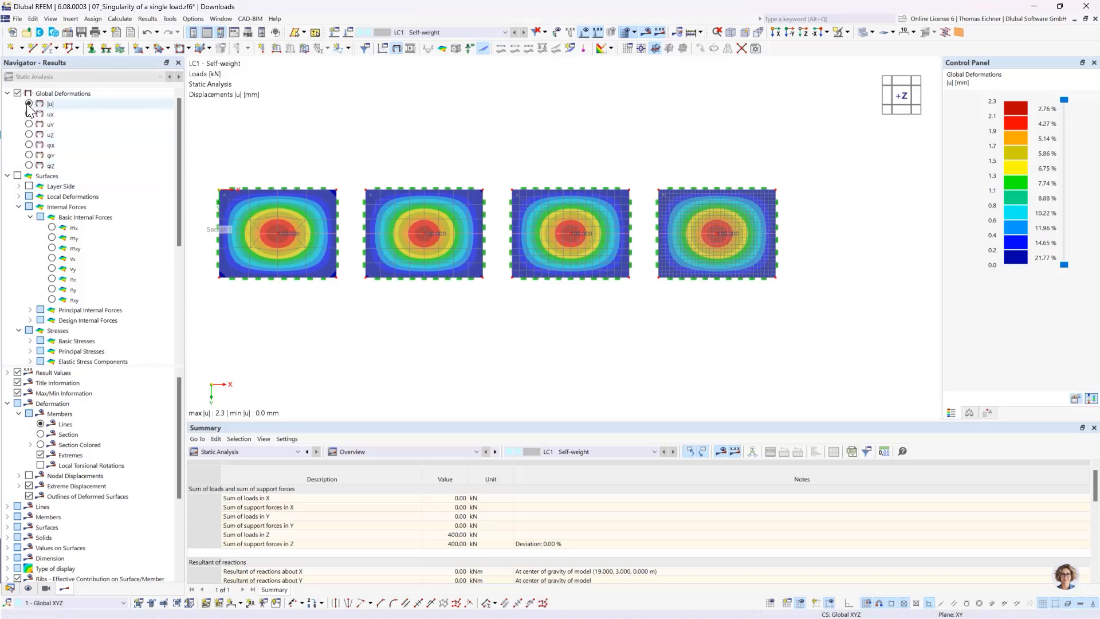
{"action": "left_click", "coordinate": [791, 32]}
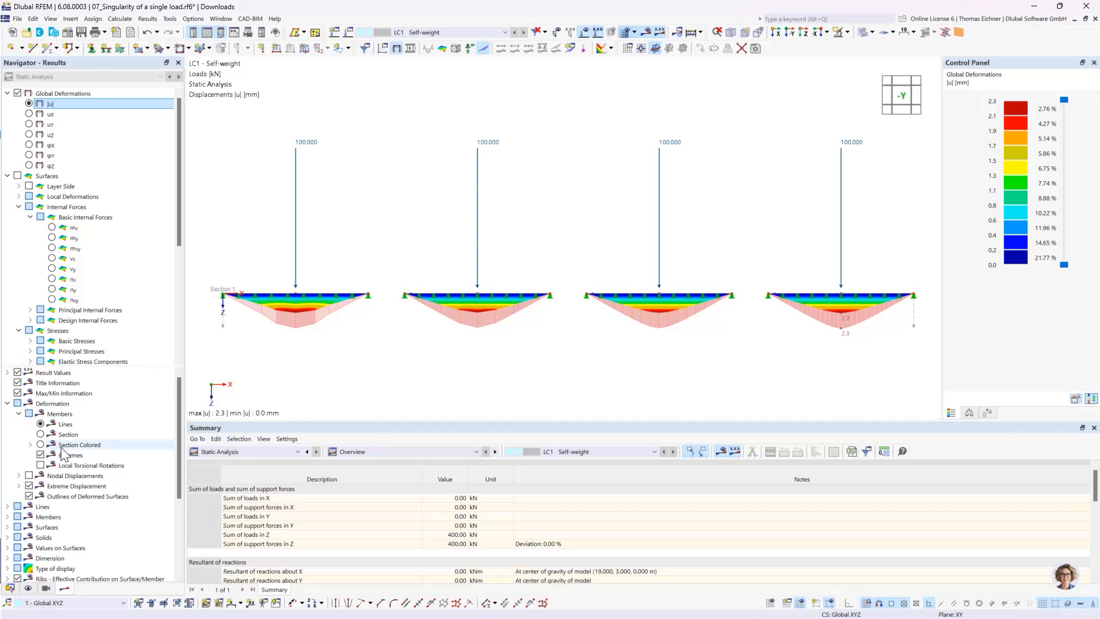
{"action": "scroll", "coordinate": [53, 576], "scroll_direction": "down", "scroll_amount": 4}
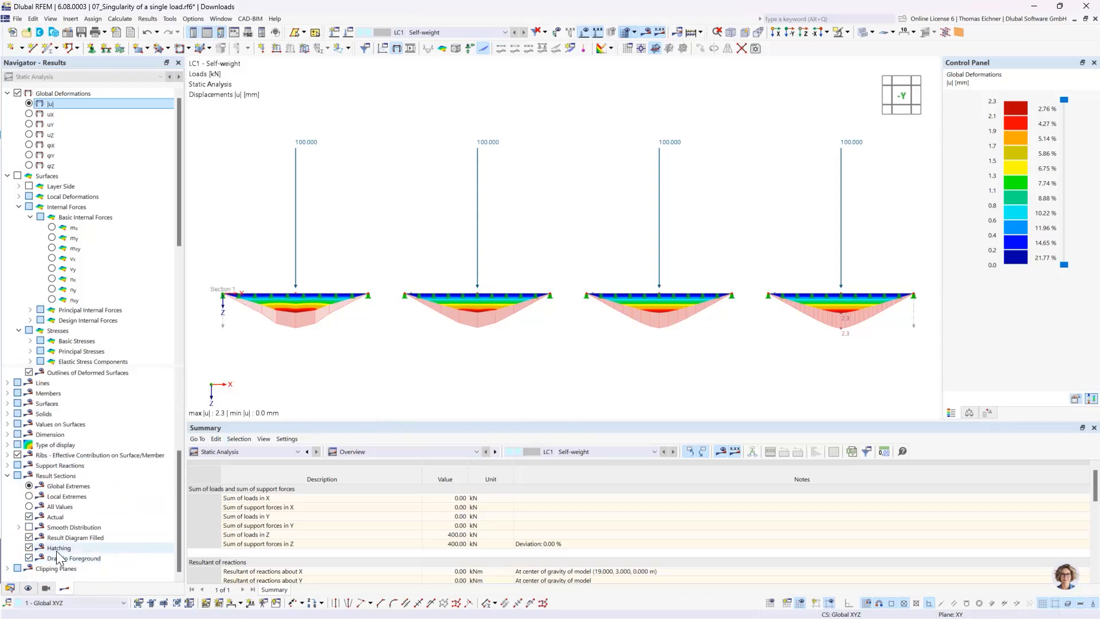
{"action": "left_click", "coordinate": [29, 496]}
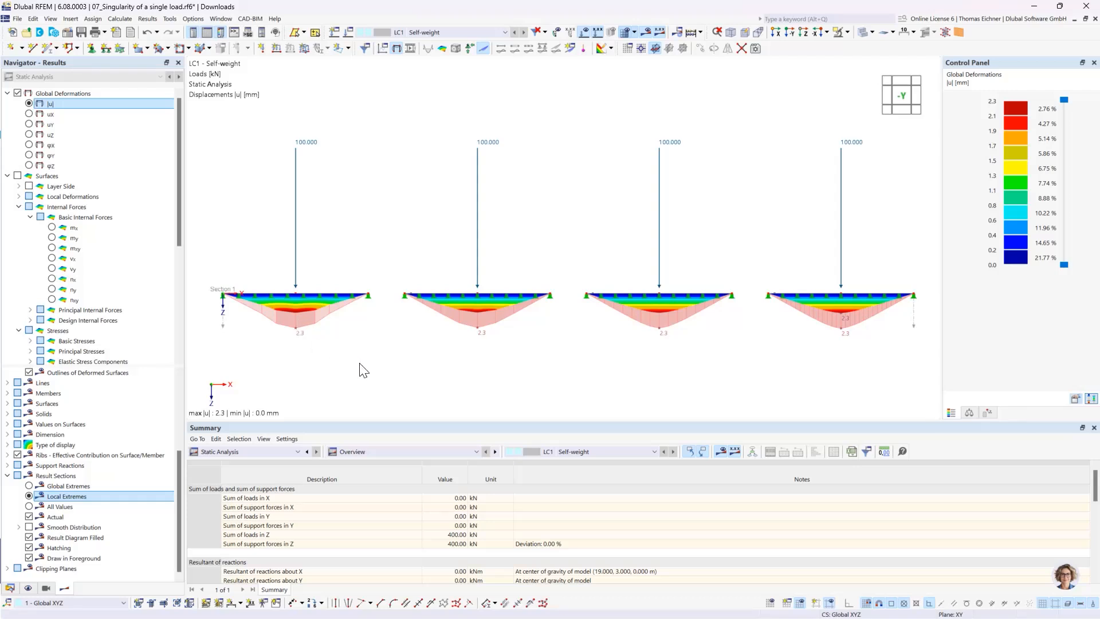
Display the basic internal force mx on the surfaces and open the result diagrams of the result section.
{"action": "left_click", "coordinate": [51, 228]}
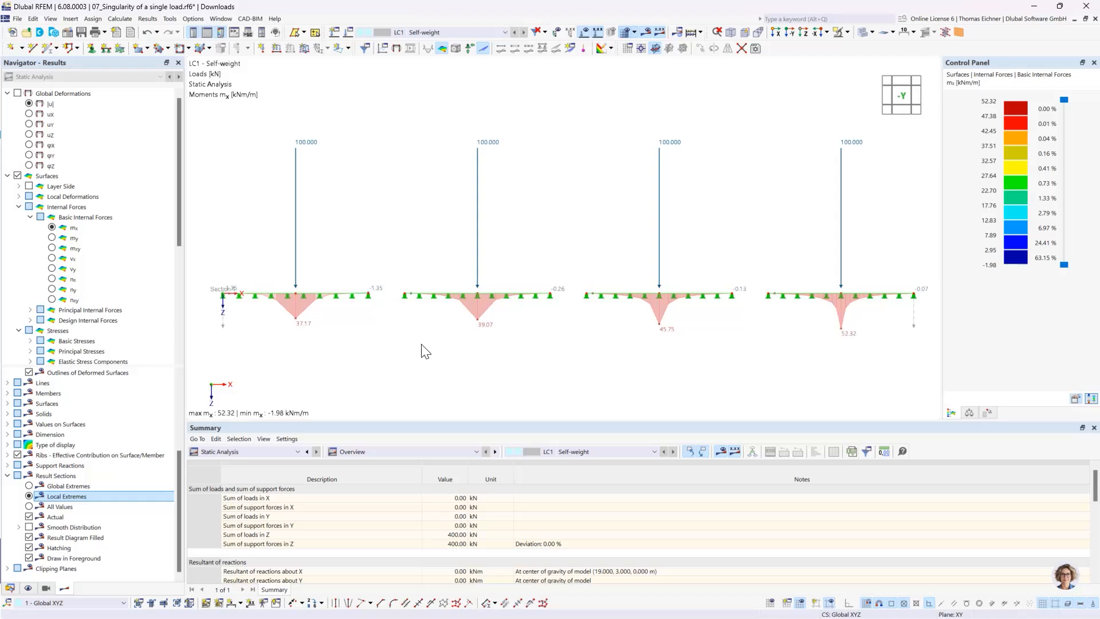
{"action": "right_click", "coordinate": [222, 328]}
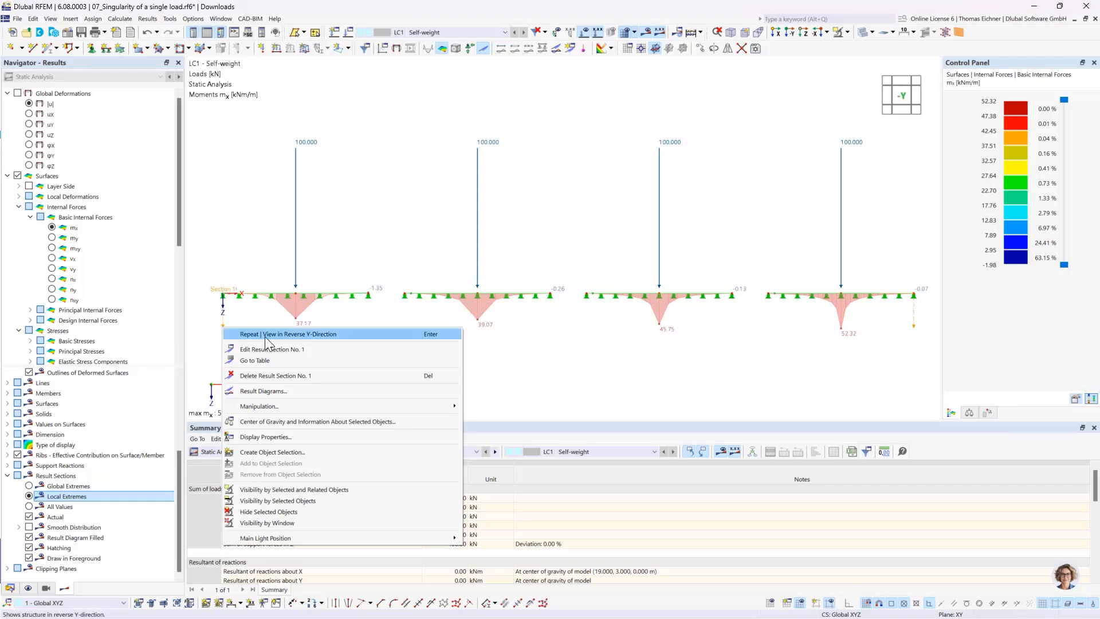
{"action": "mouse_move", "coordinate": [268, 407]}
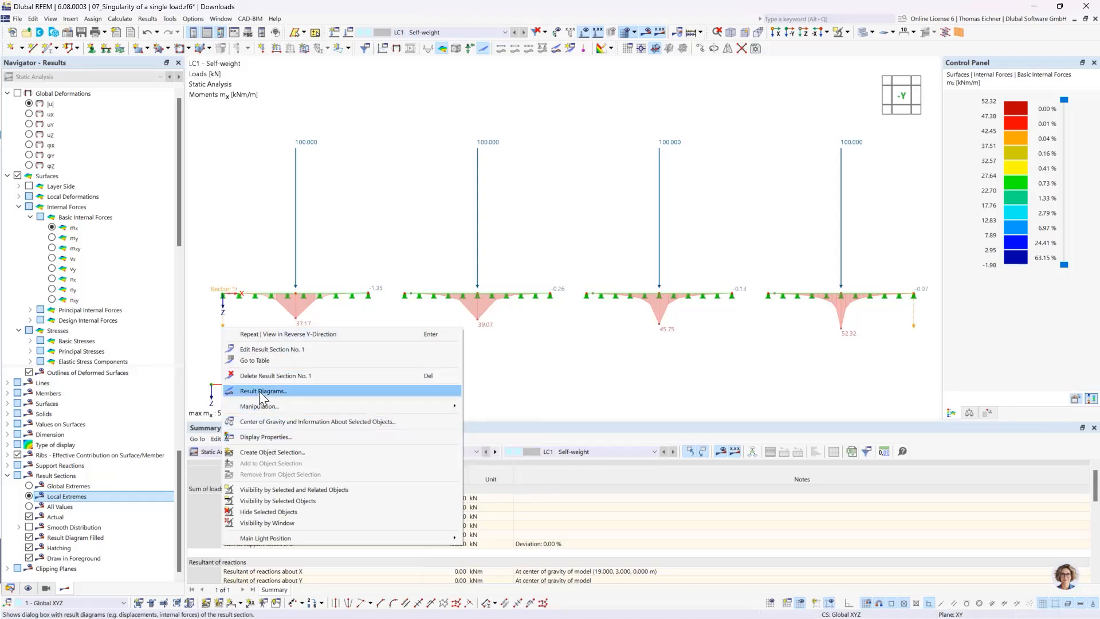
{"action": "left_click", "coordinate": [262, 392]}
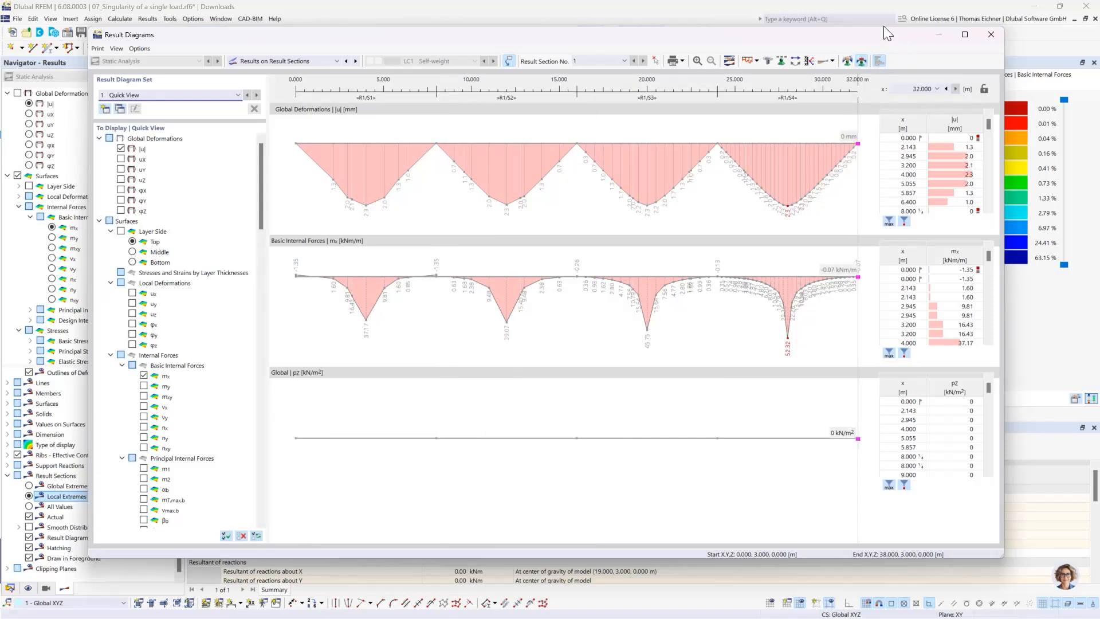
{"action": "left_click_drag", "start_coordinate": [883, 27], "coordinate": [872, 35]}
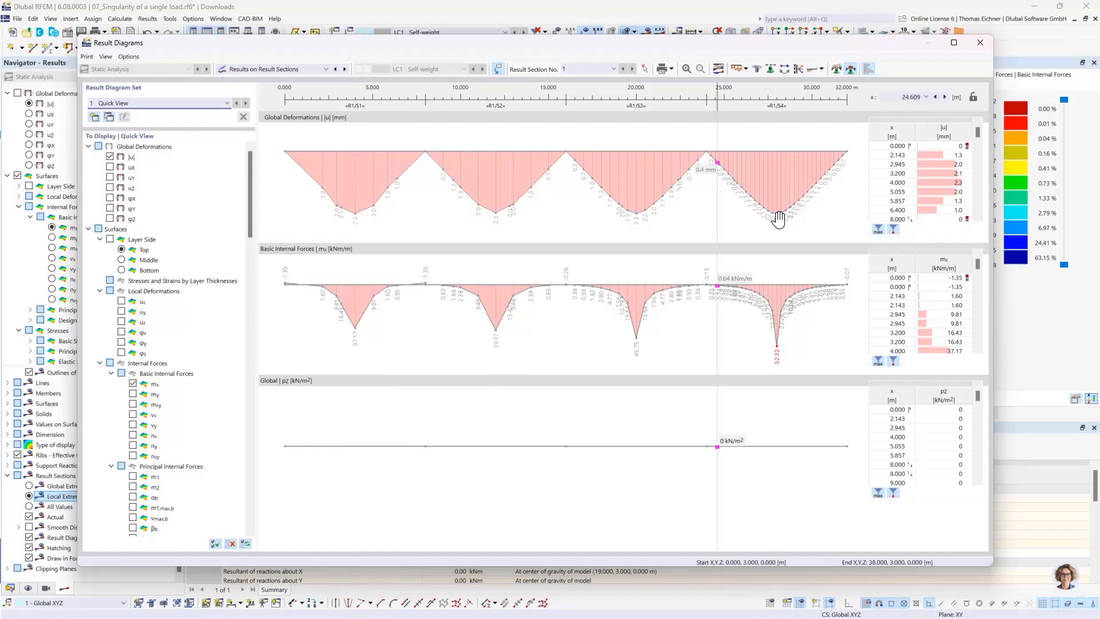
Start smoothing the result diagrams with a constant first range from 3.5 m to 4.5 m.
{"action": "left_click", "coordinate": [834, 67]}
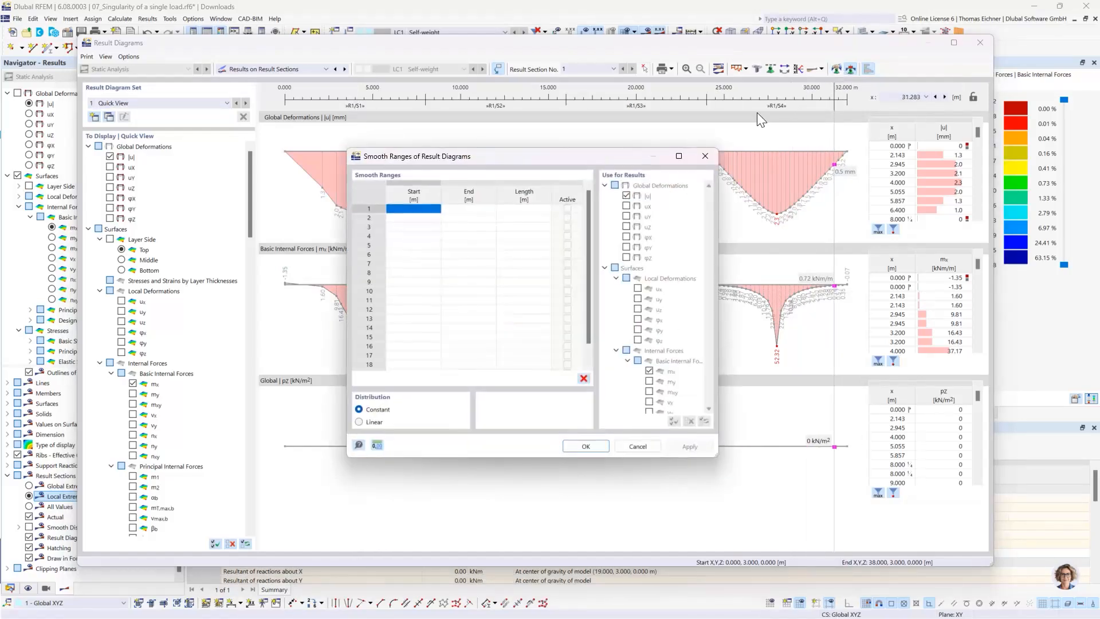
{"action": "left_click", "coordinate": [429, 208]}
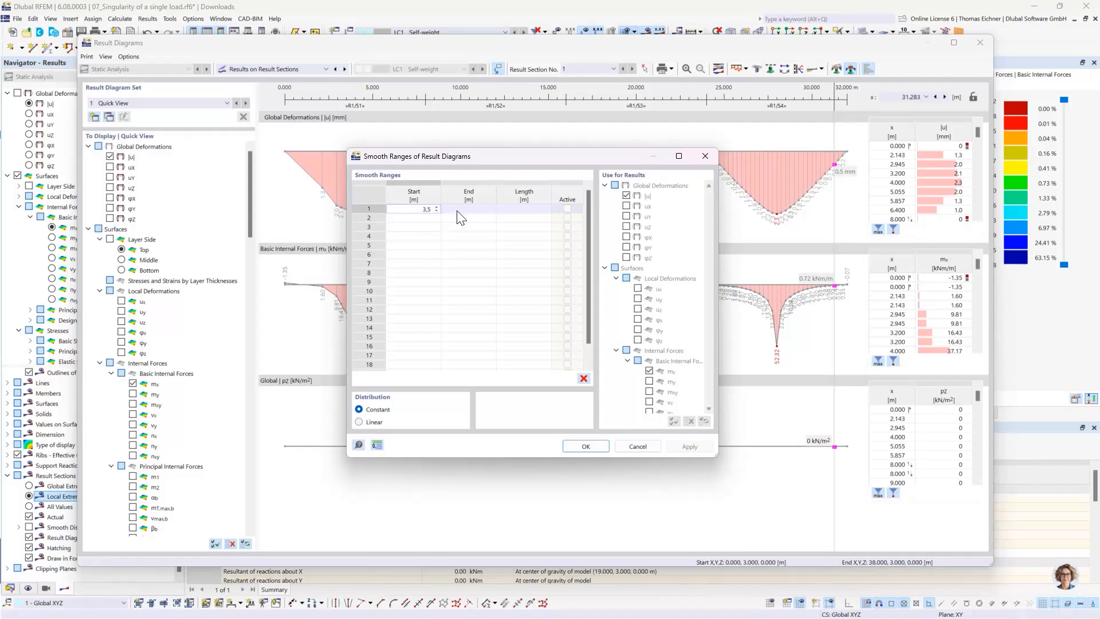
{"action": "left_click", "coordinate": [459, 210]}
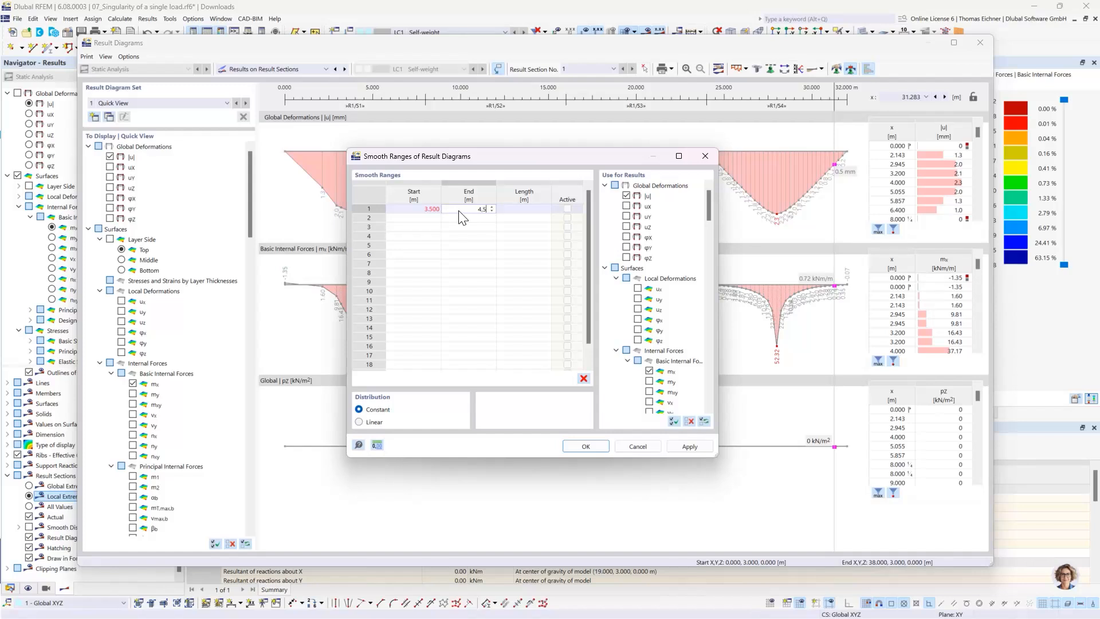
{"action": "type", "text": "4,5"}
{"action": "key", "text": "Return"}
{"action": "left_click_drag", "start_coordinate": [460, 156], "coordinate": [441, 289]}
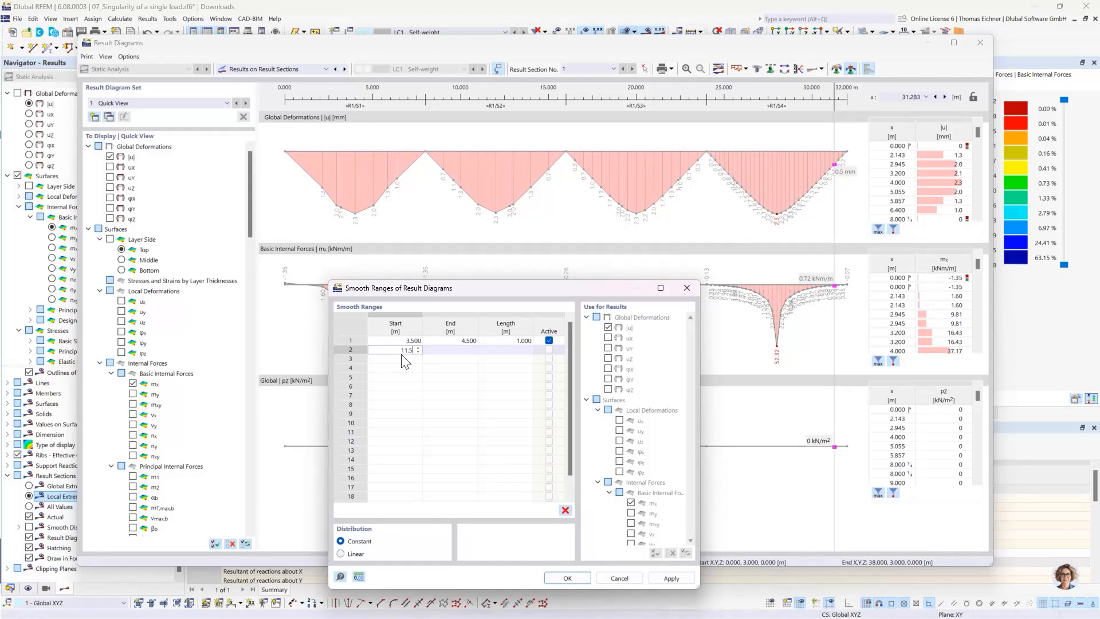
Enter the second smooth range from 11.5 m to 12.5 m and the third from 19.5 m to 20.5 m.
{"action": "left_click", "coordinate": [450, 350]}
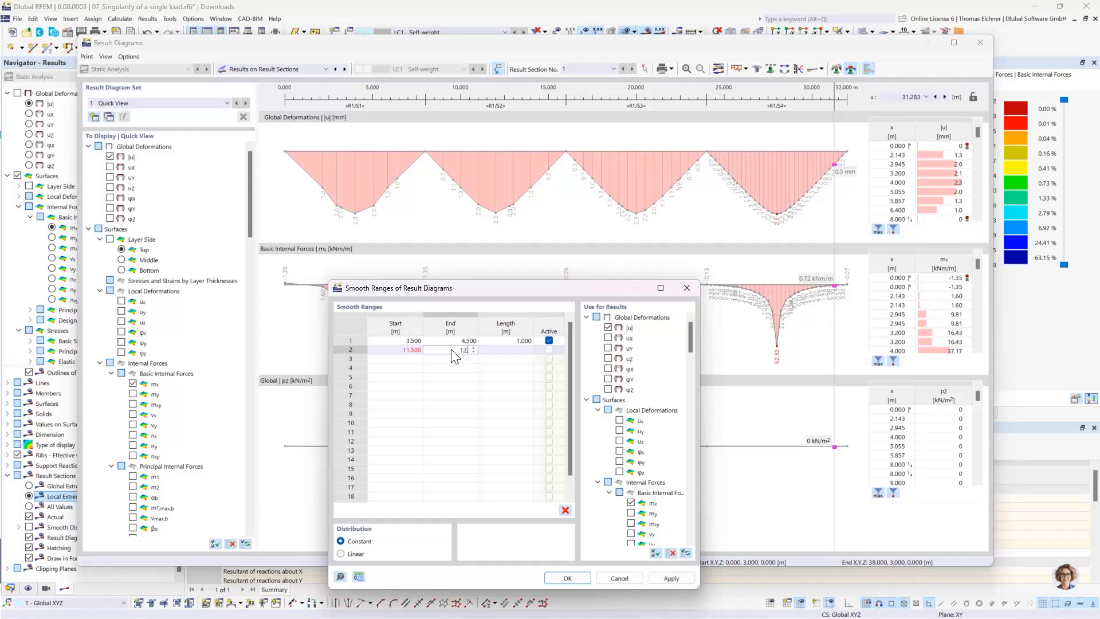
{"action": "left_click", "coordinate": [453, 359]}
{"action": "left_click", "coordinate": [415, 360]}
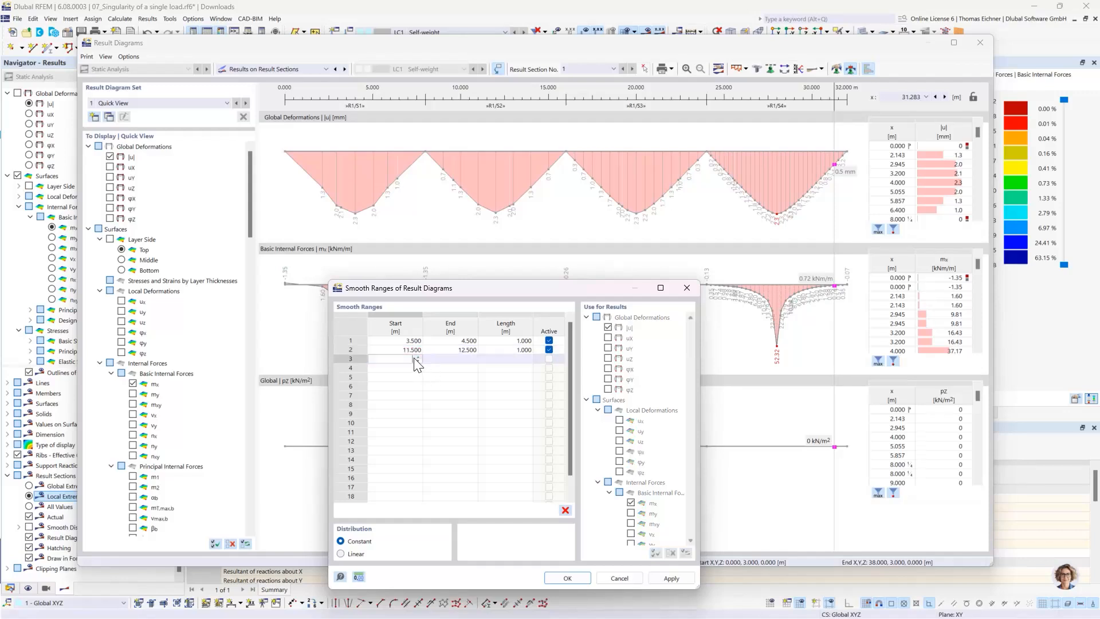
{"action": "type", "text": "19,5"}
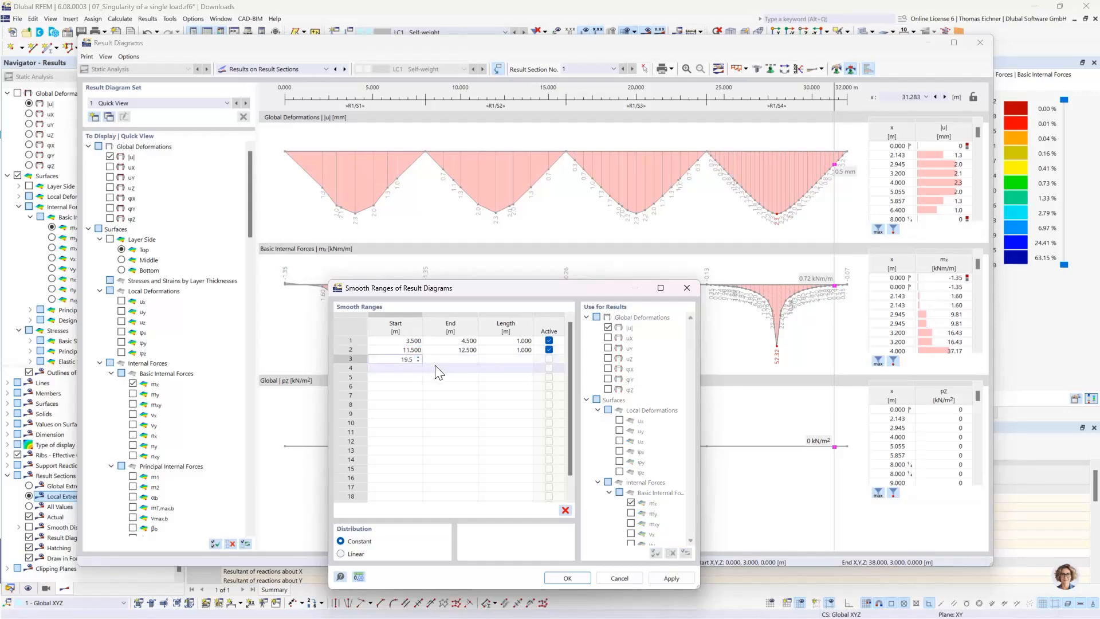
{"action": "left_click", "coordinate": [453, 361]}
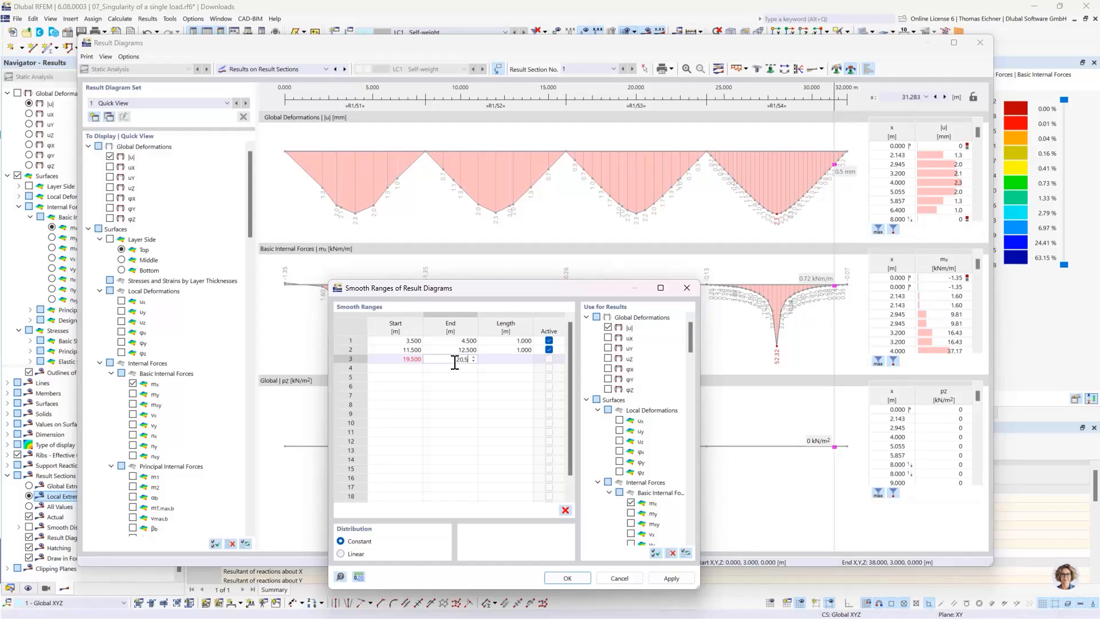
{"action": "type", "text": "20,5"}
Add the fourth smooth range from 27.5 m to 28.5 m, apply all ranges and close the result diagrams.
{"action": "left_click", "coordinate": [411, 369]}
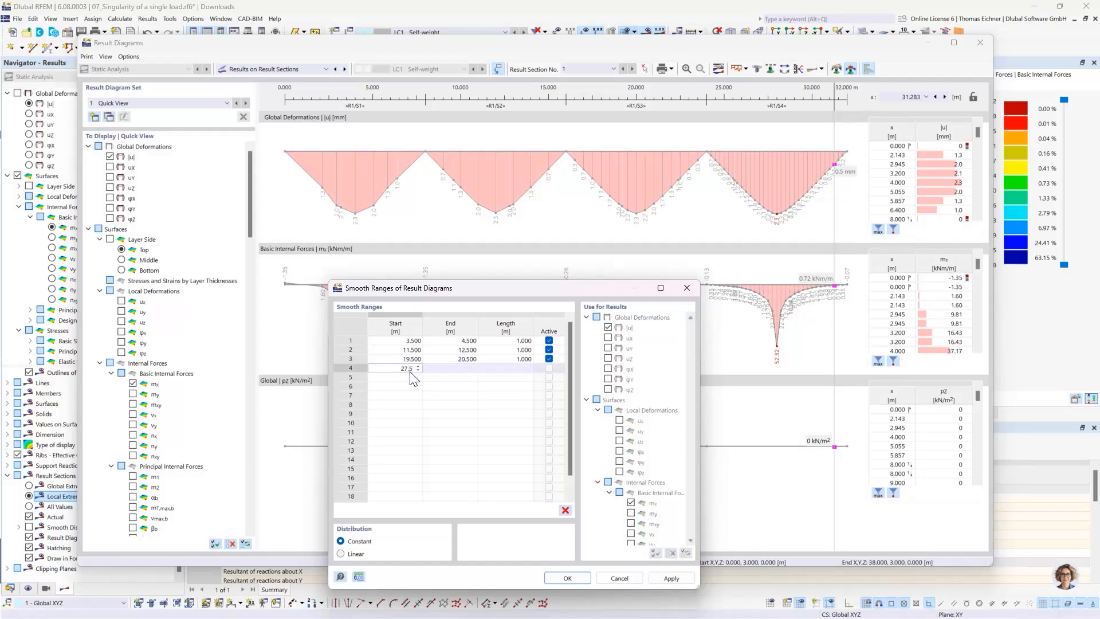
{"action": "type", "text": "27,5"}
{"action": "key", "text": "Tab"}
{"action": "type", "text": "2"}
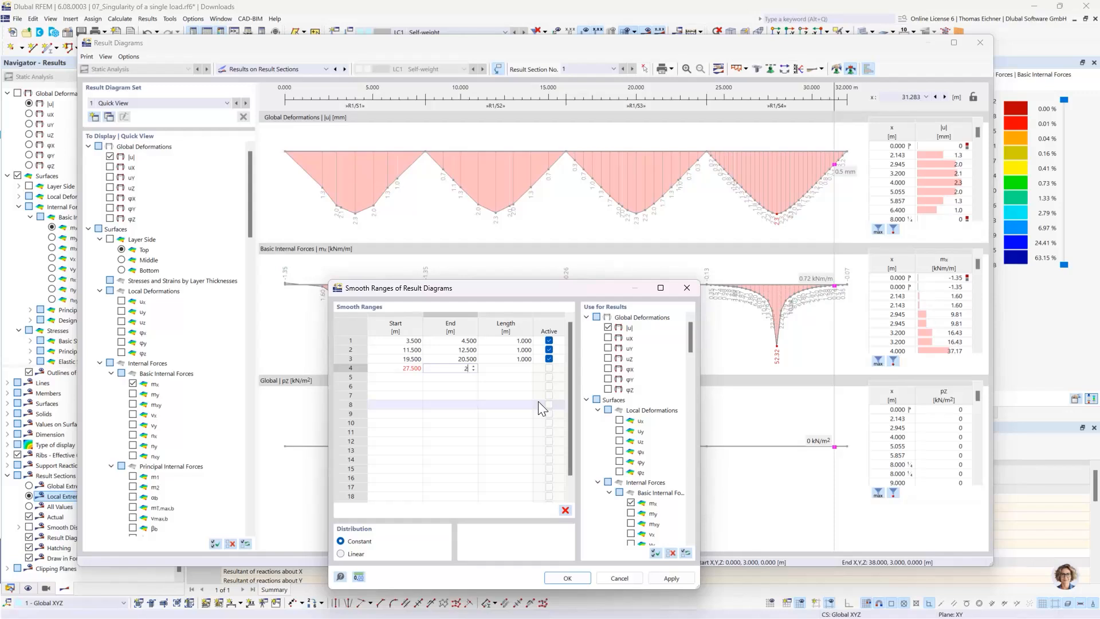
{"action": "type", "text": "8,5"}
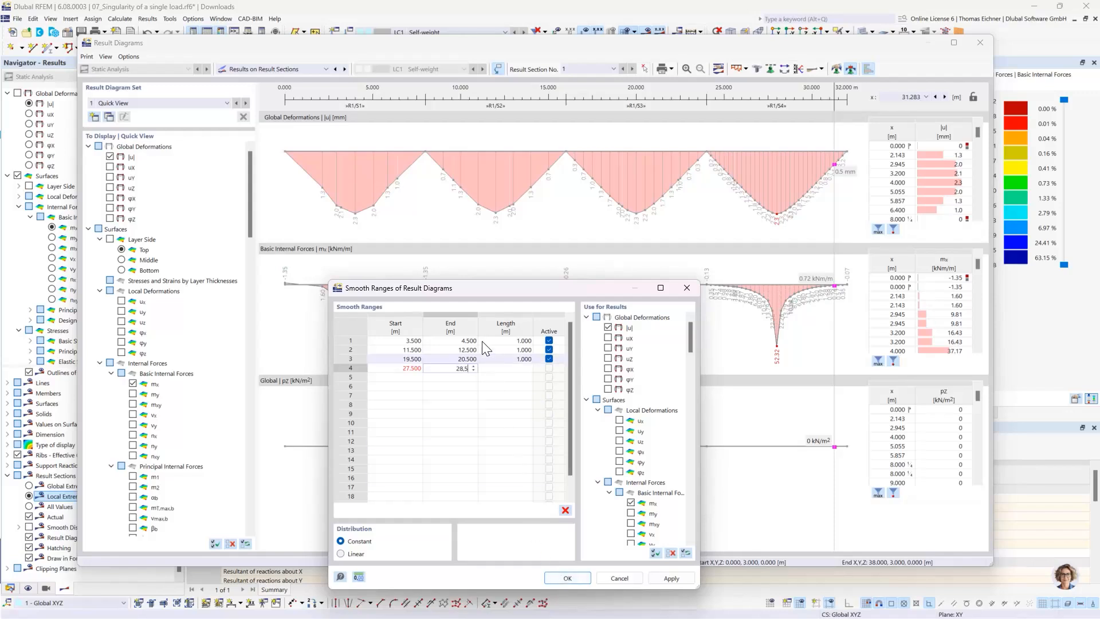
{"action": "key", "text": "Return"}
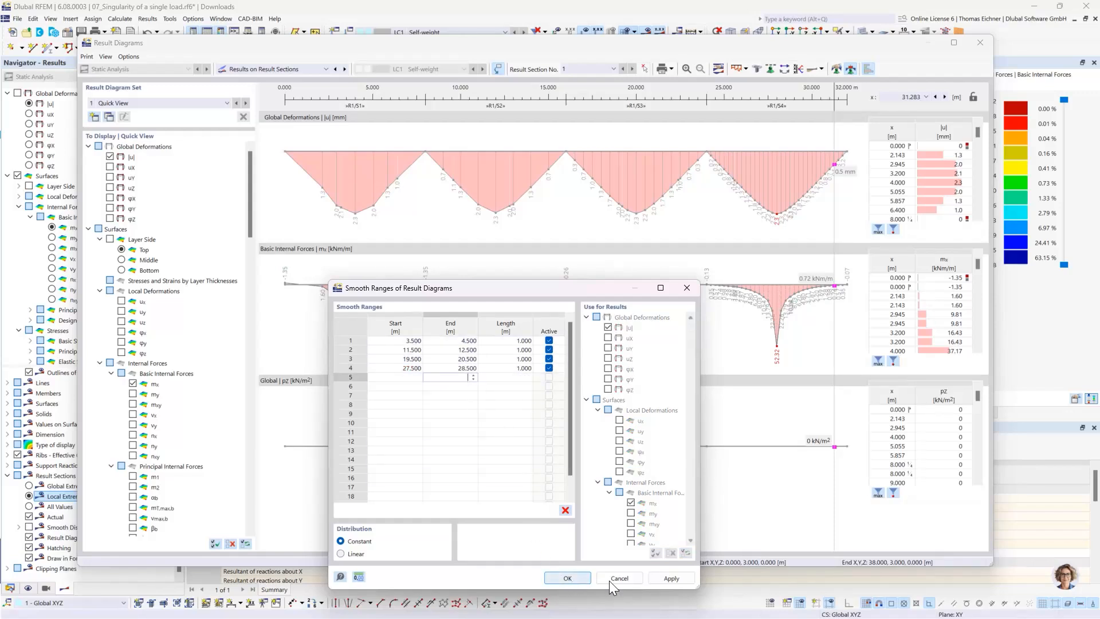
{"action": "left_click", "coordinate": [663, 580]}
{"action": "left_click_drag", "start_coordinate": [534, 294], "coordinate": [476, 251]}
{"action": "left_click", "coordinate": [510, 536]}
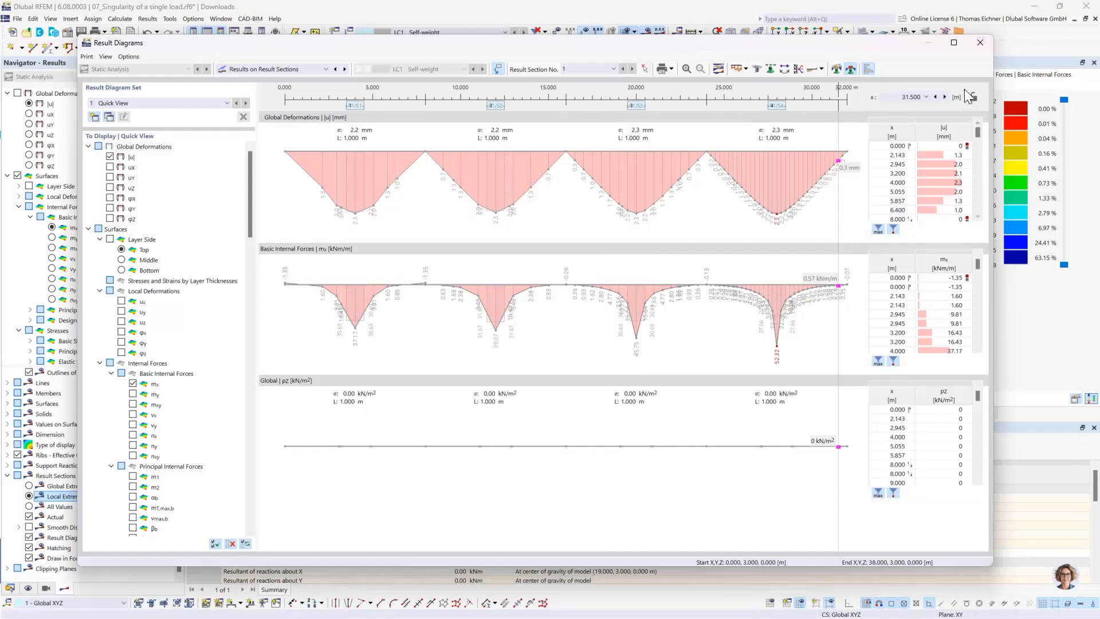
{"action": "left_click", "coordinate": [980, 43]}
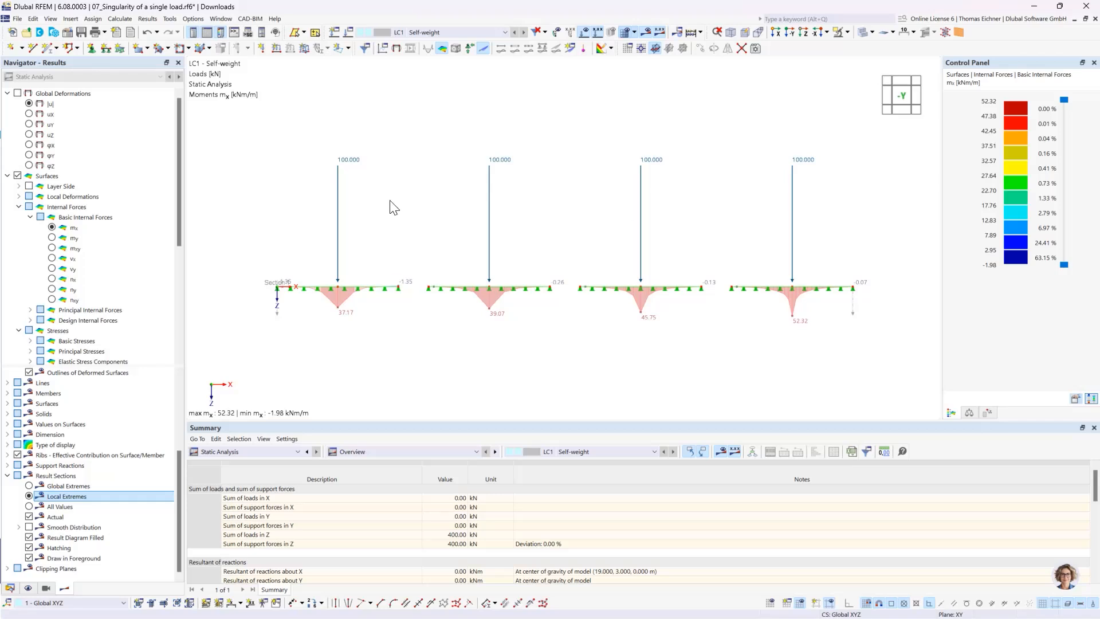
{"action": "mouse_move", "coordinate": [837, 225]}
{"action": "left_mouse_down"}
{"action": "mouse_move", "coordinate": [476, 127]}
{"action": "mouse_move", "coordinate": [292, 107]}
{"action": "left_mouse_up"}
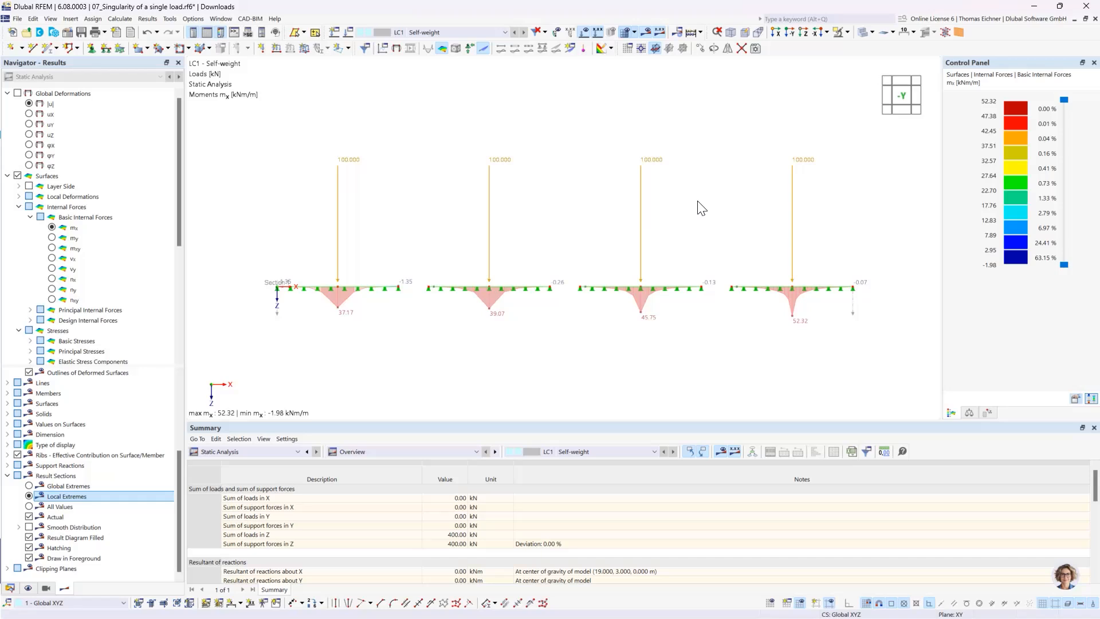
{"action": "key", "text": "Delete"}
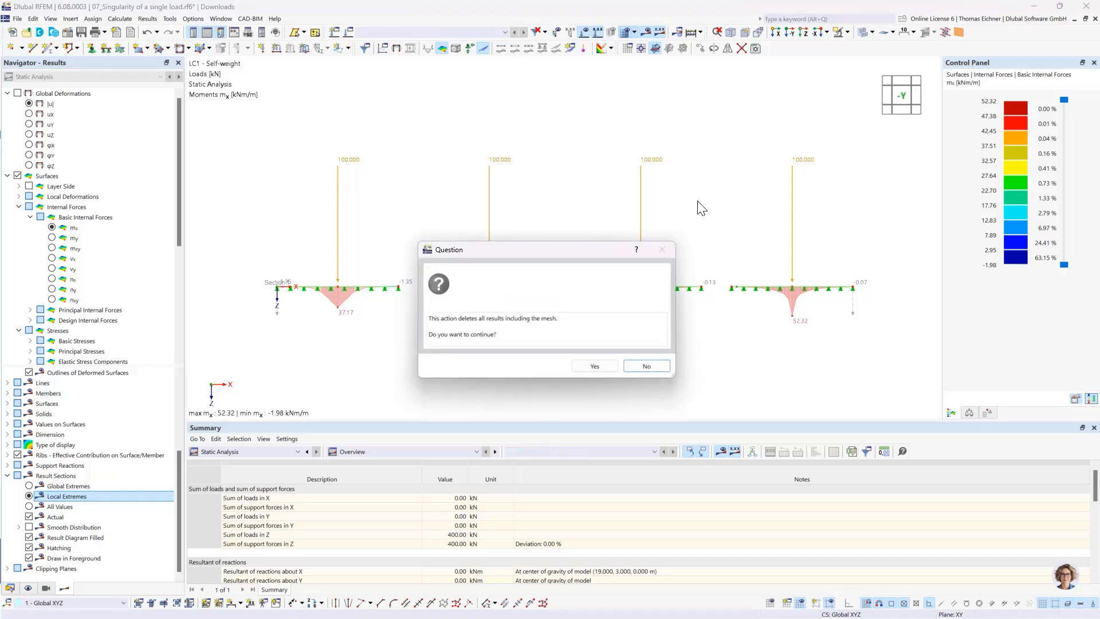
{"action": "left_click", "coordinate": [642, 367]}
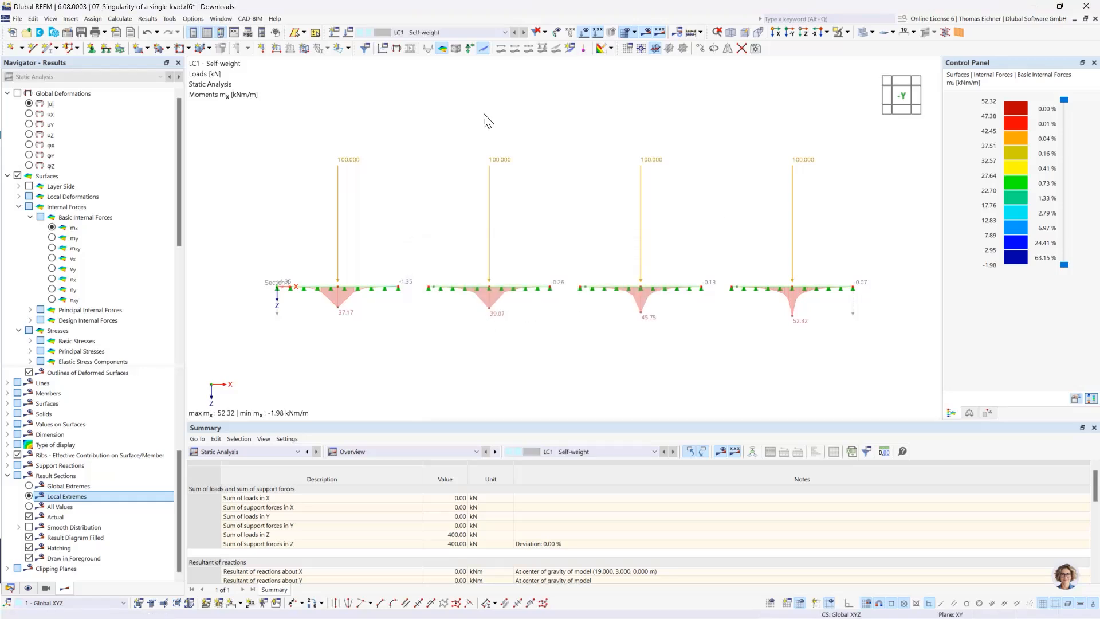
Copy load case LC1 as LC2 and delete the four 100 kN single loads in the copy.
{"action": "left_click", "coordinate": [350, 32]}
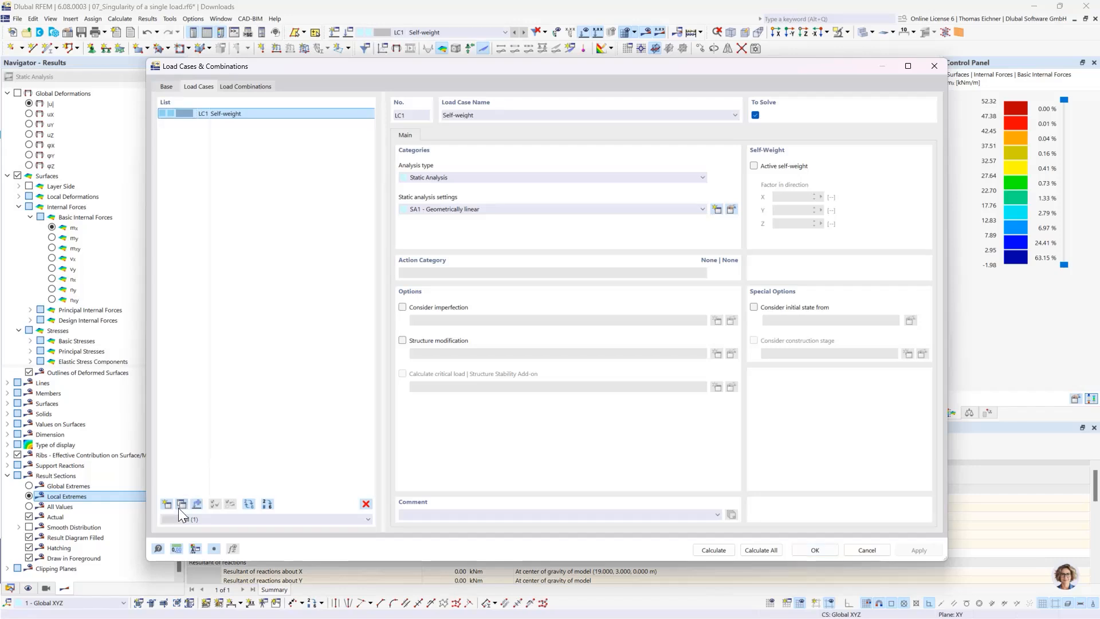
{"action": "left_click", "coordinate": [181, 504]}
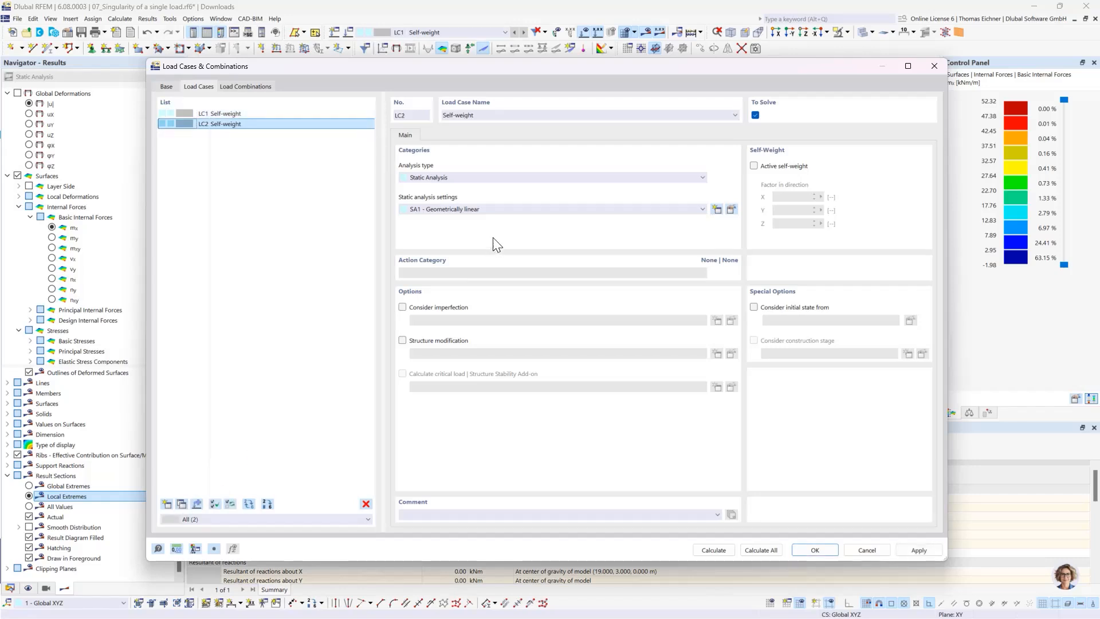
{"action": "left_click", "coordinate": [816, 552]}
{"action": "left_click_drag", "start_coordinate": [951, 230], "coordinate": [402, 81]}
{"action": "key", "text": "Delete"}
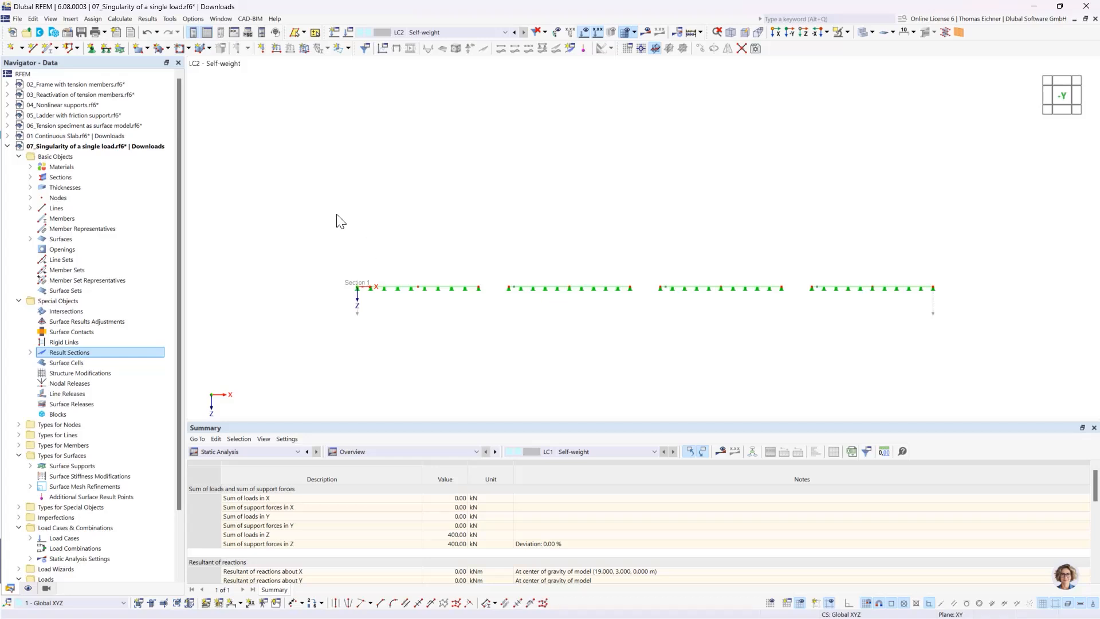
Start a new free rectangular load in LC2, defined by center and sides, with both sides 0.5 m long.
{"action": "middle_click_drag", "start_coordinate": [621, 272], "coordinate": [598, 294], "text": "ctrl"}
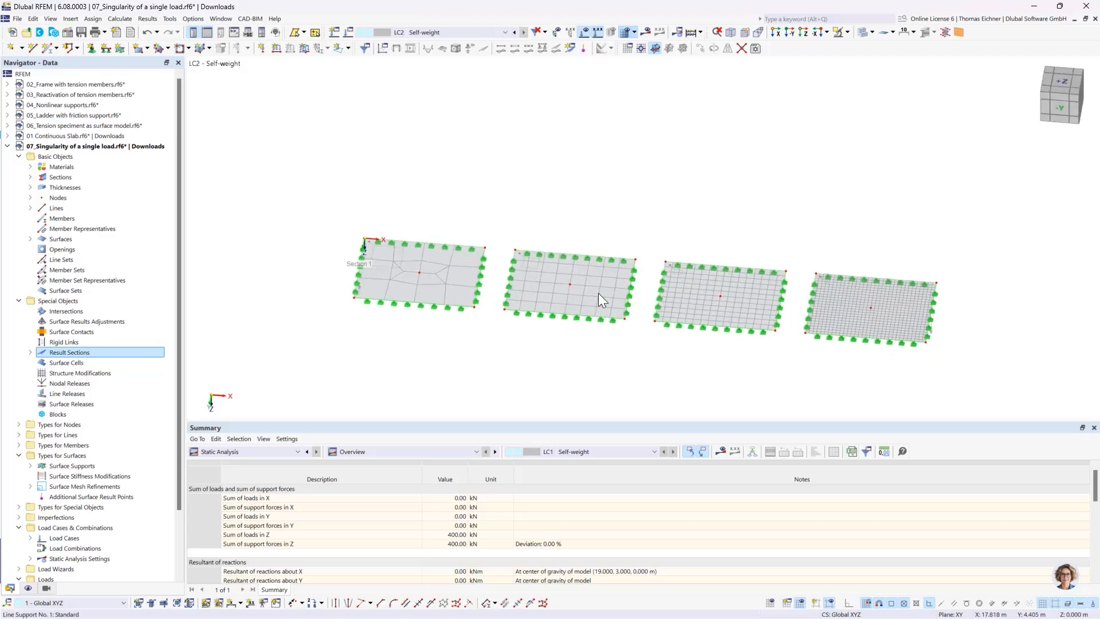
{"action": "left_click", "coordinate": [338, 49]}
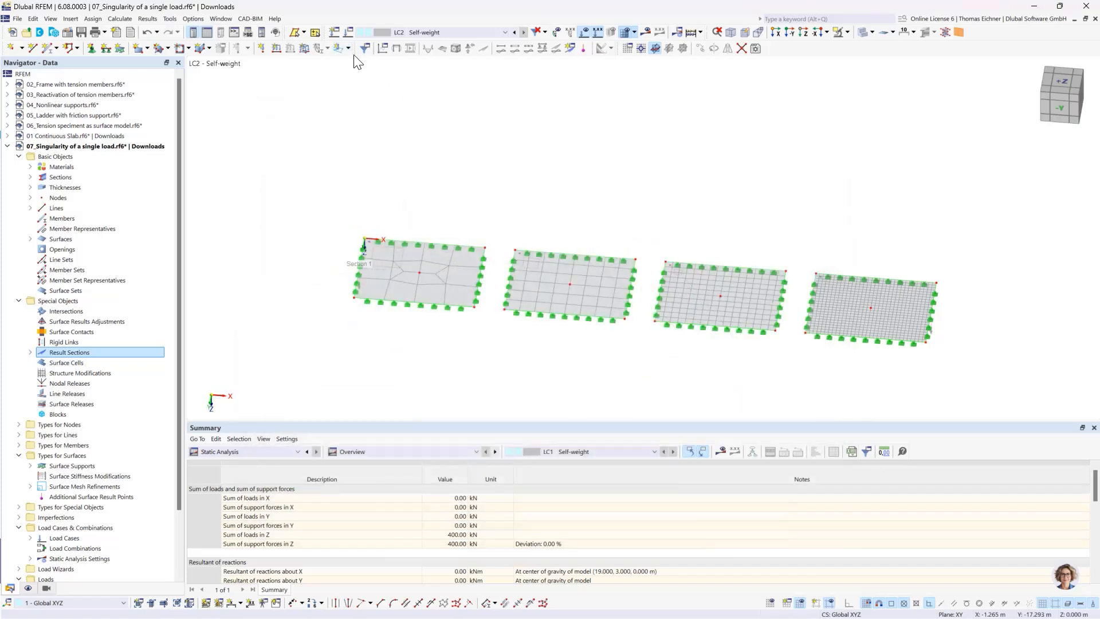
{"action": "left_click", "coordinate": [348, 49]}
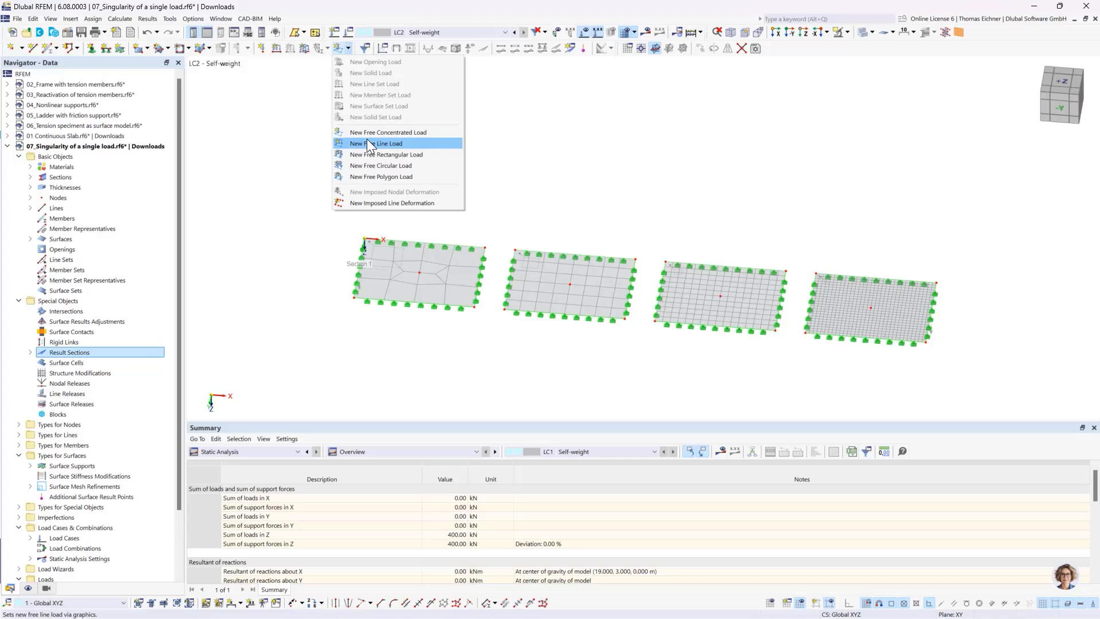
{"action": "left_click", "coordinate": [362, 153]}
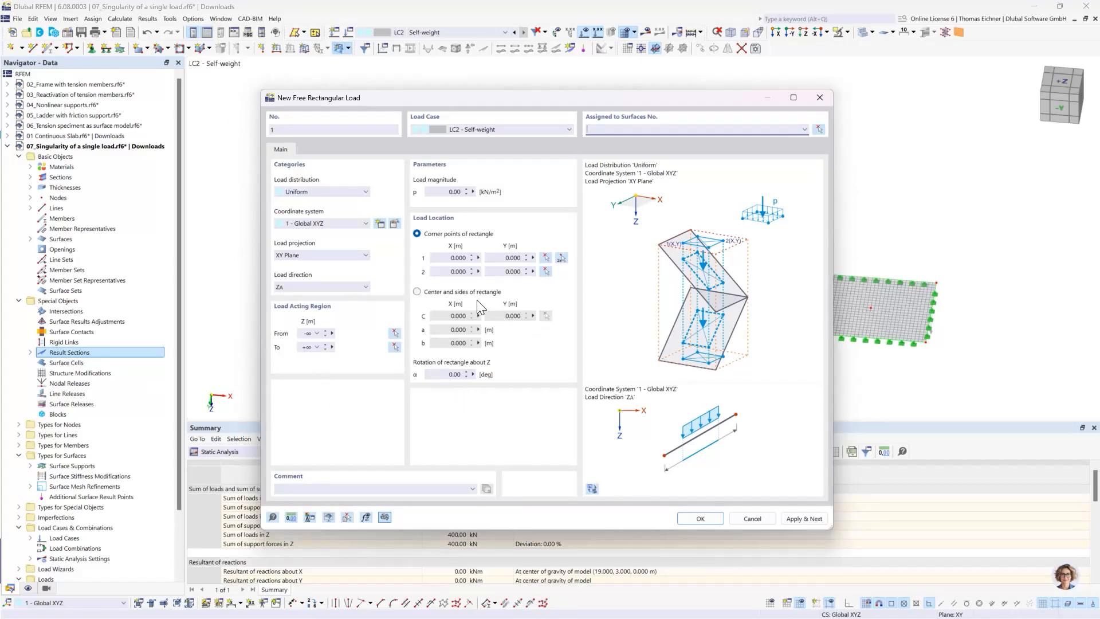
{"action": "left_click", "coordinate": [417, 292]}
{"action": "left_click", "coordinate": [474, 332]}
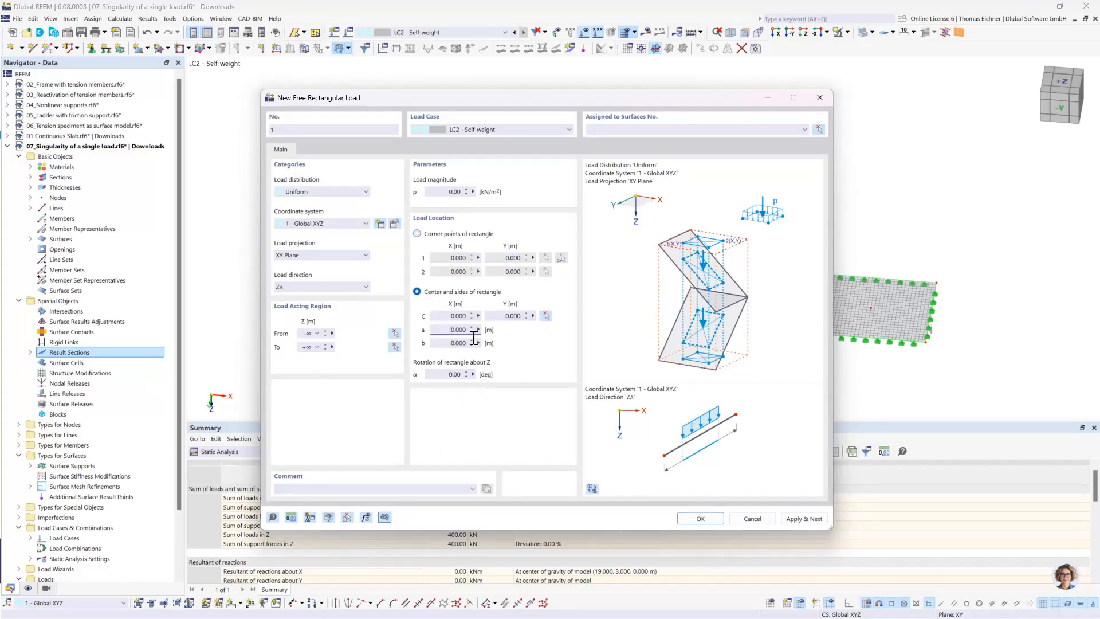
{"action": "double_click", "coordinate": [474, 331]}
{"action": "type", "text": "0,5"}
{"action": "key", "text": "Tab"}
{"action": "type", "text": "0"}
Center the rectangular load on the first plate's middle node at X 4 m, Y 3 m, and assign it to surface 1.
{"action": "left_click", "coordinate": [455, 317]}
{"action": "left_click", "coordinate": [547, 317]}
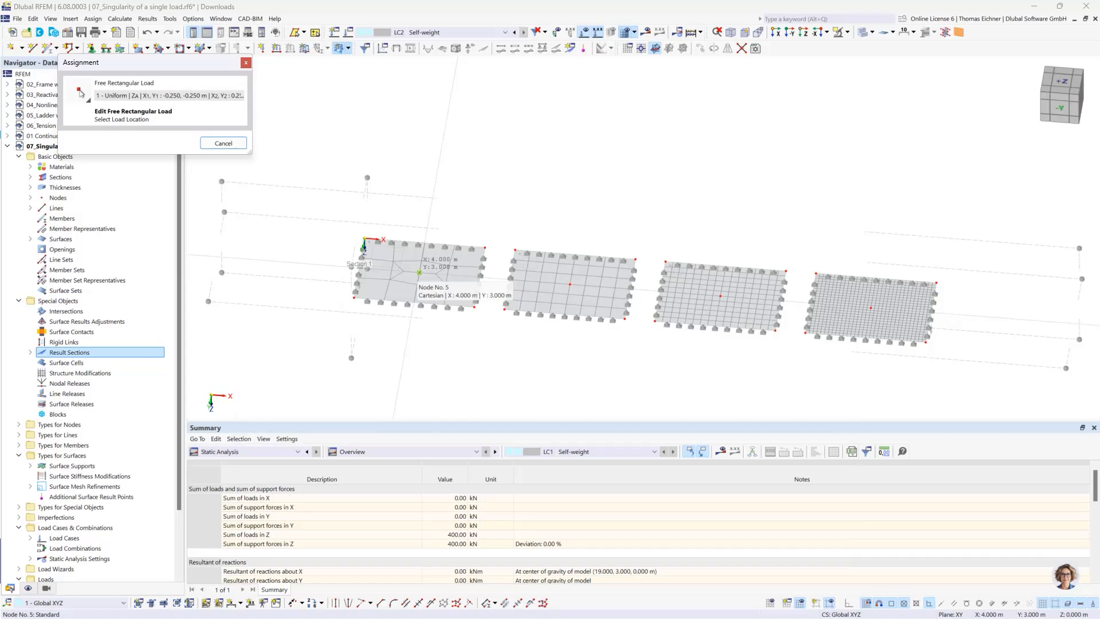
{"action": "left_click", "coordinate": [419, 272]}
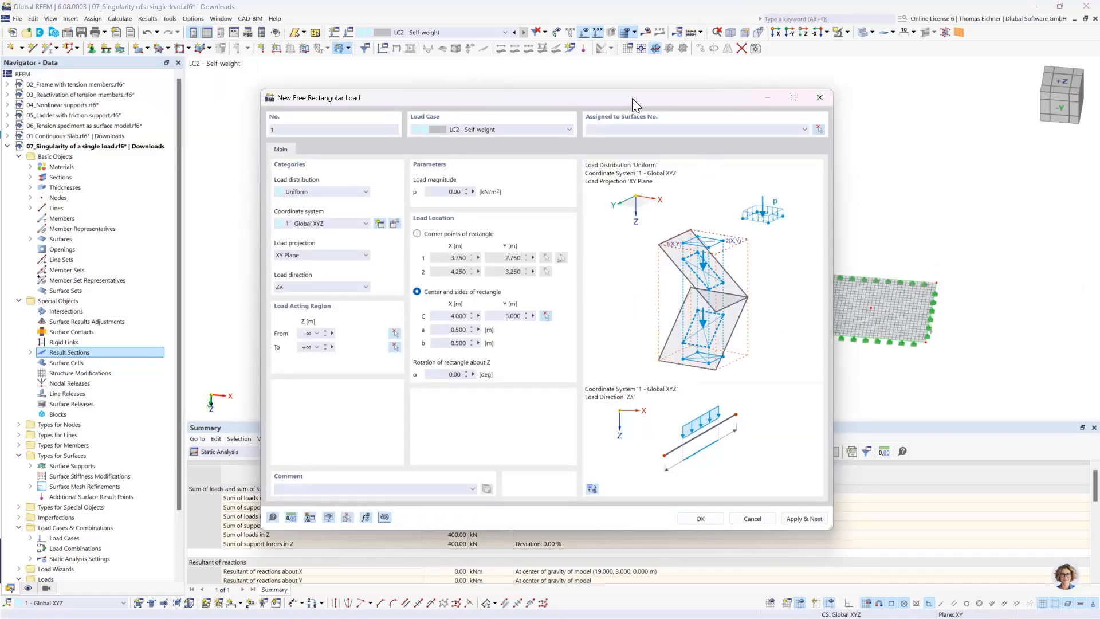
{"action": "left_click_drag", "start_coordinate": [636, 105], "coordinate": [819, 103]}
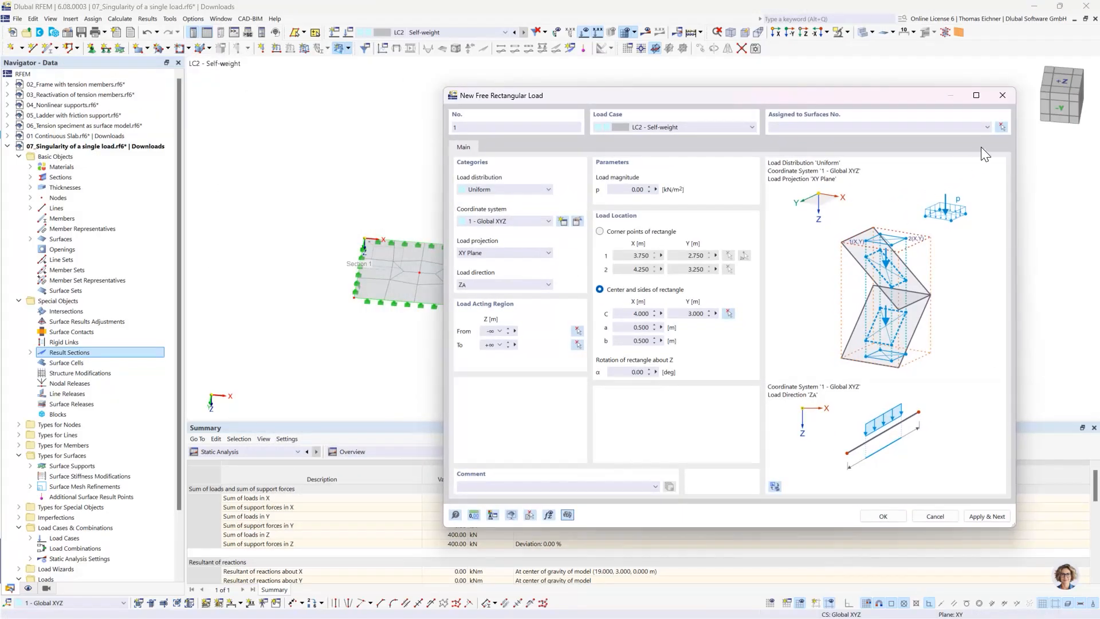
{"action": "left_click", "coordinate": [999, 128]}
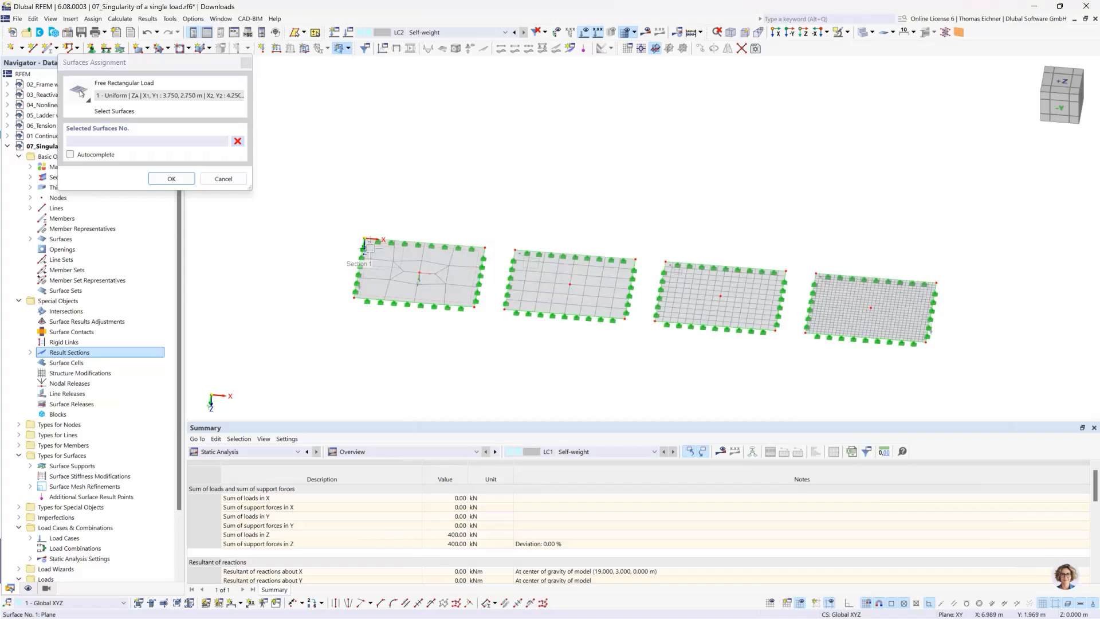
{"action": "left_click", "coordinate": [185, 180]}
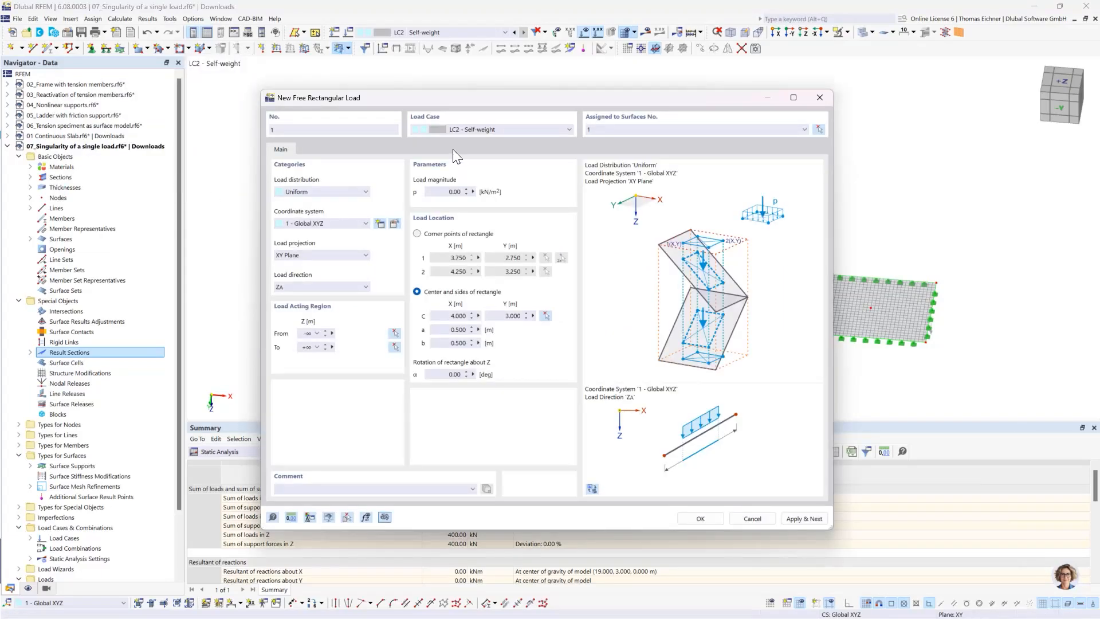
{"action": "left_click_drag", "start_coordinate": [442, 102], "coordinate": [687, 105]}
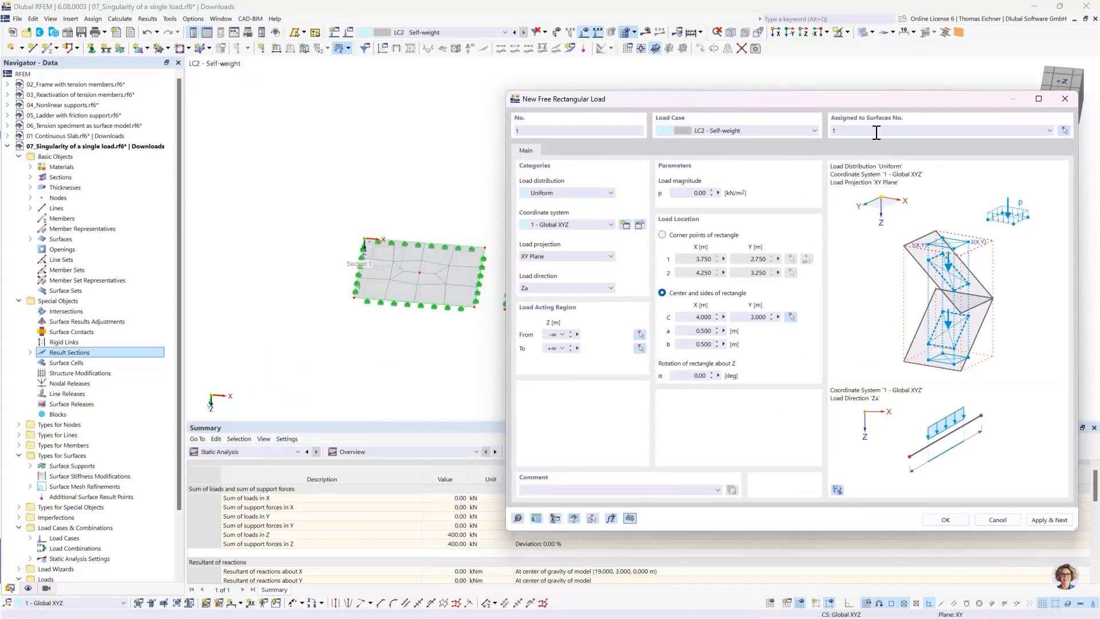
Try to apply the rectangular load on surface 1 without a load magnitude.
{"action": "left_click", "coordinate": [700, 317]}
{"action": "left_click", "coordinate": [697, 331]}
{"action": "left_click", "coordinate": [710, 344]}
{"action": "left_click", "coordinate": [699, 331]}
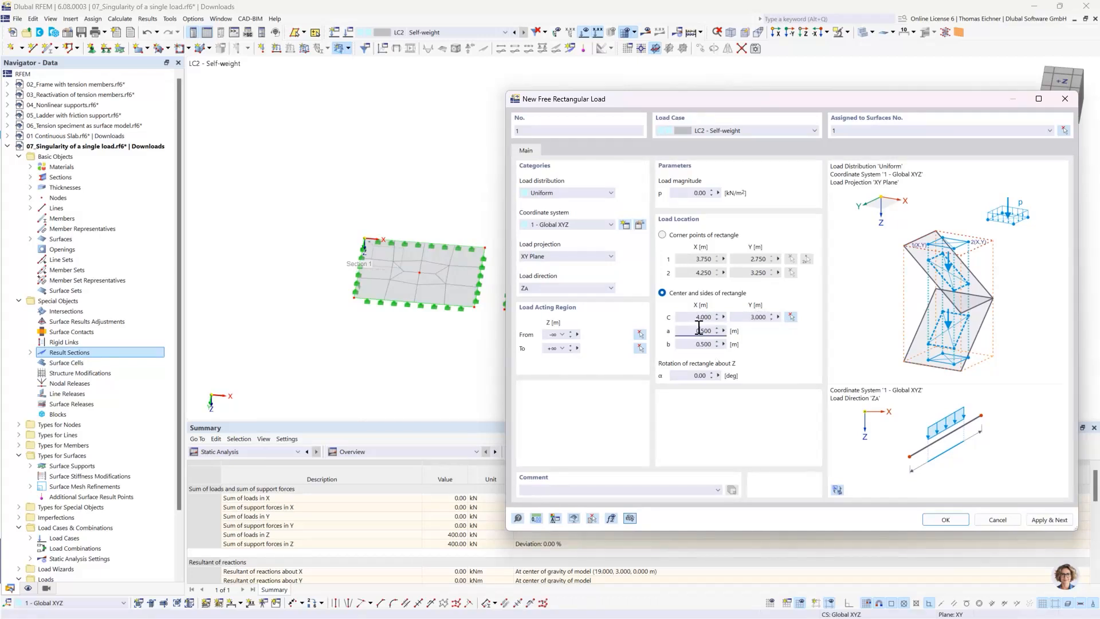
{"action": "left_click", "coordinate": [1039, 519]}
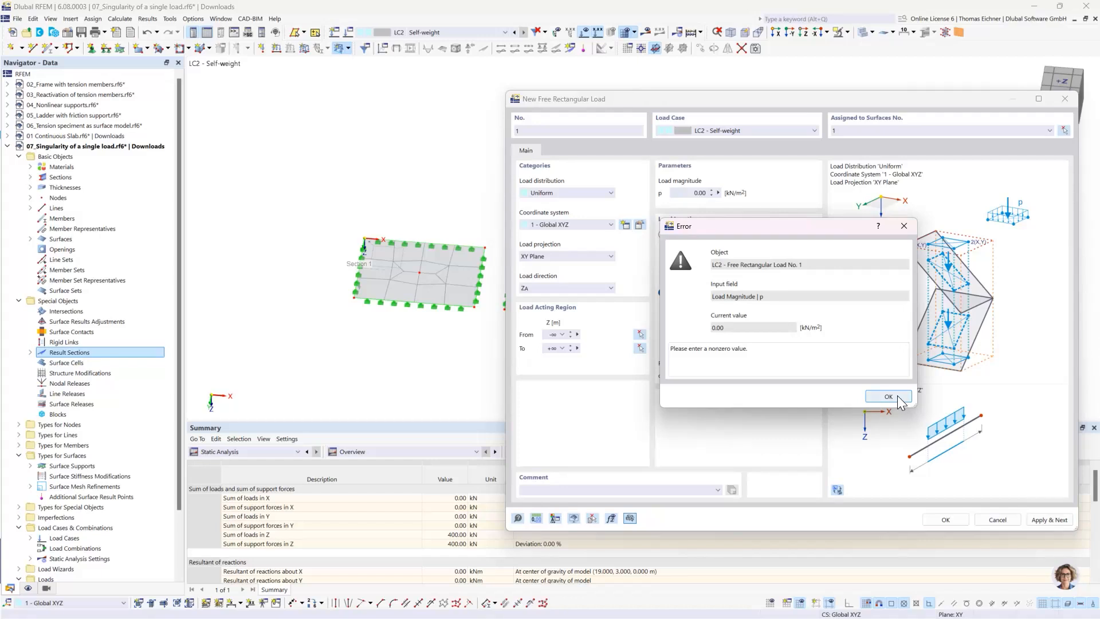
{"action": "left_click", "coordinate": [888, 396]}
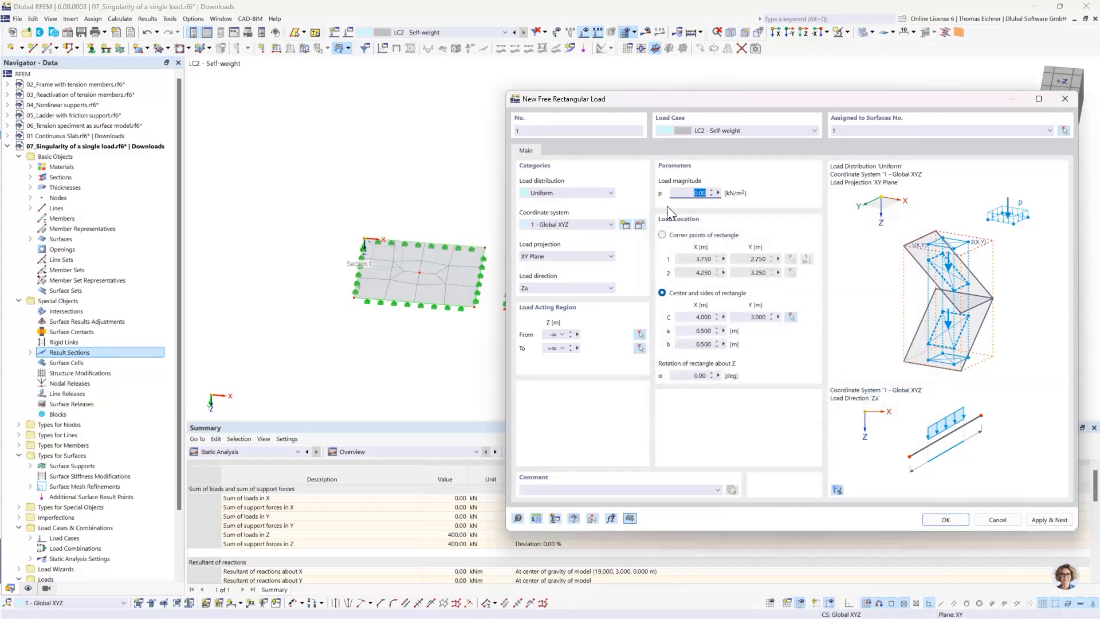
Set the load magnitude with the formula 100kN/(0.5m*0.5m) and apply the first rectangular load.
{"action": "left_click", "coordinate": [680, 192]}
{"action": "left_click_drag", "start_coordinate": [686, 191], "coordinate": [791, 199]}
{"action": "left_click", "coordinate": [718, 193]}
{"action": "left_click", "coordinate": [751, 198]}
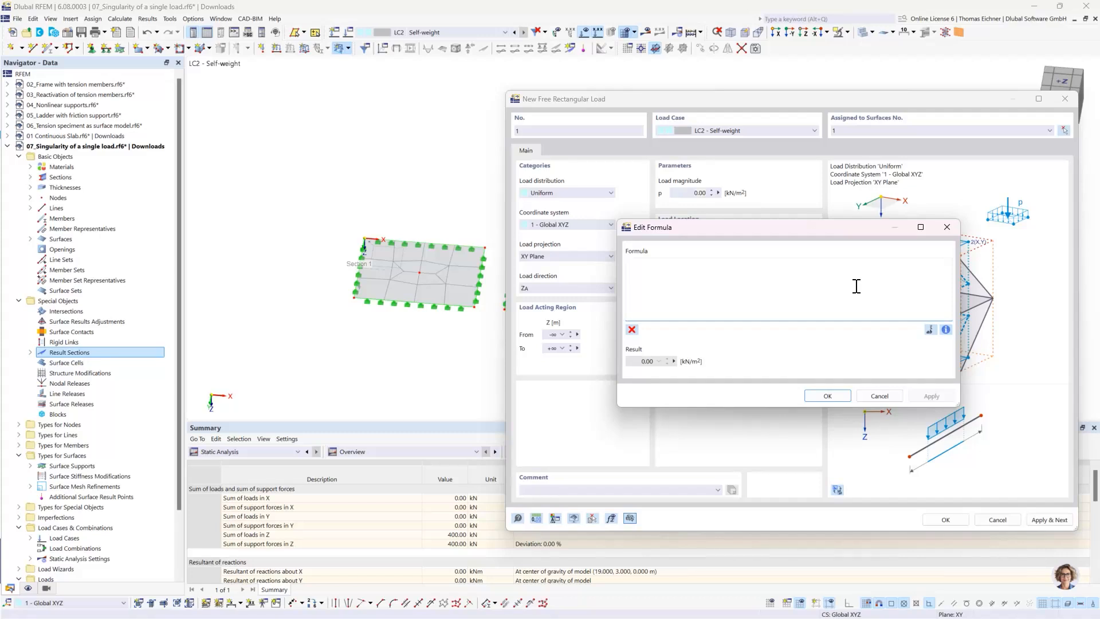
{"action": "type", "text": "100kN/(0.5m*0.5"}
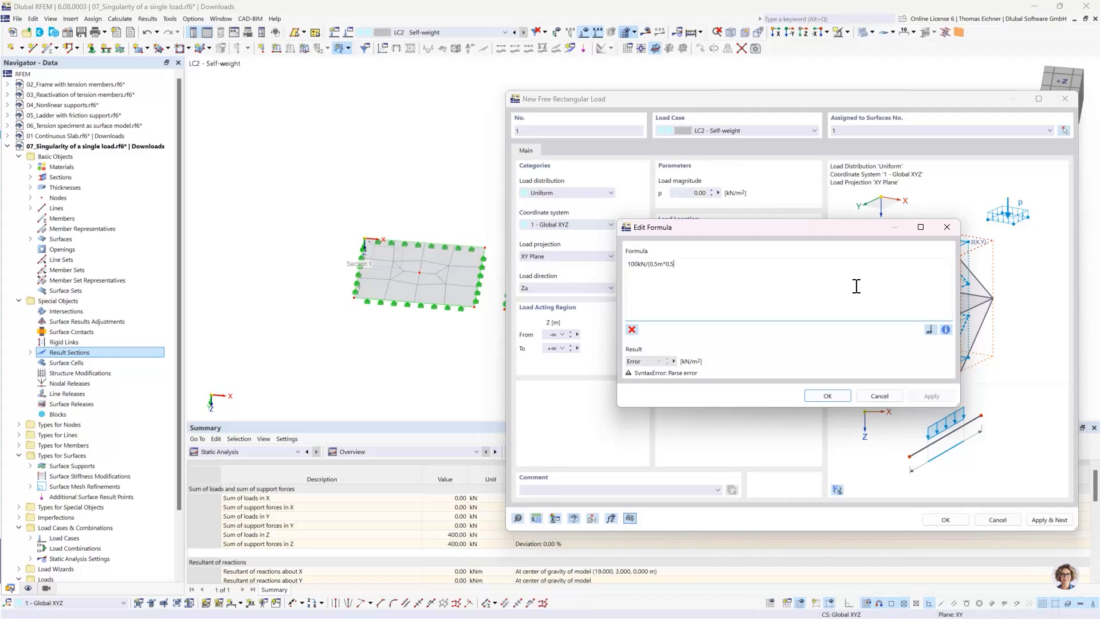
{"action": "type", "text": "m)"}
{"action": "left_click", "coordinate": [828, 396]}
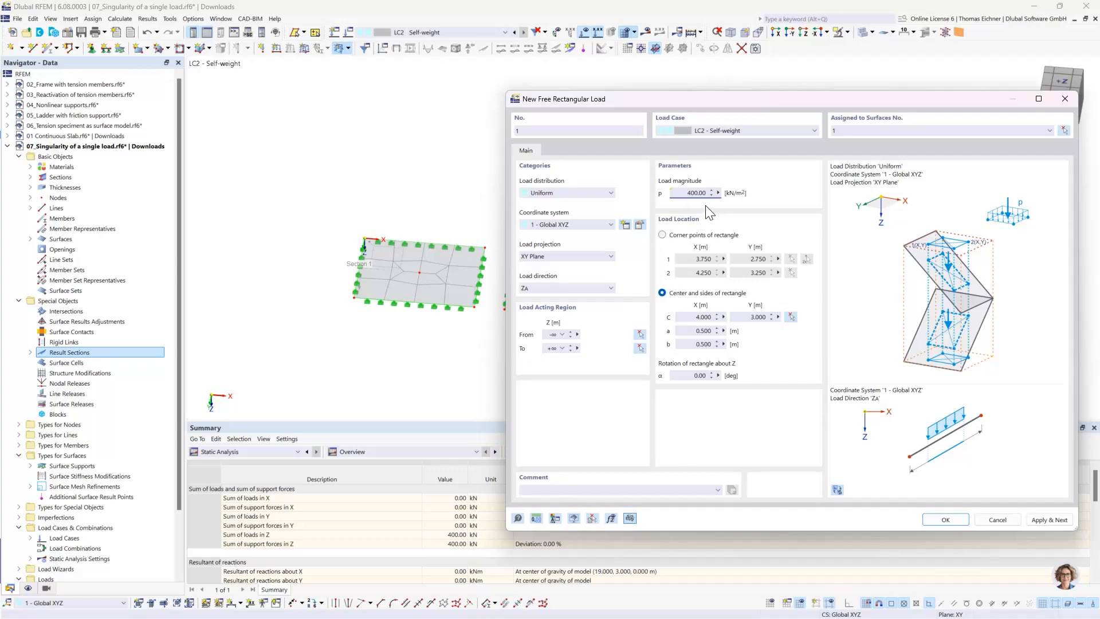
{"action": "left_click", "coordinate": [1049, 519]}
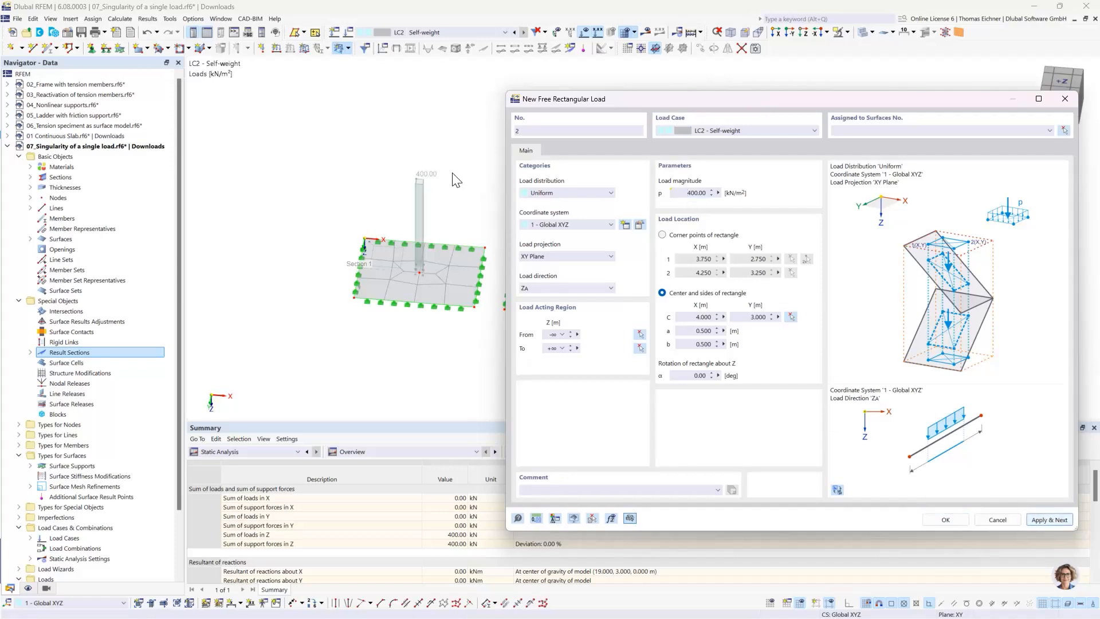
Create the second 400 kN/m² rectangular load centered on the second plate at X 14 m, Y 3 m, assigned to surface 2.
{"action": "left_click_drag", "start_coordinate": [655, 105], "coordinate": [132, 90]}
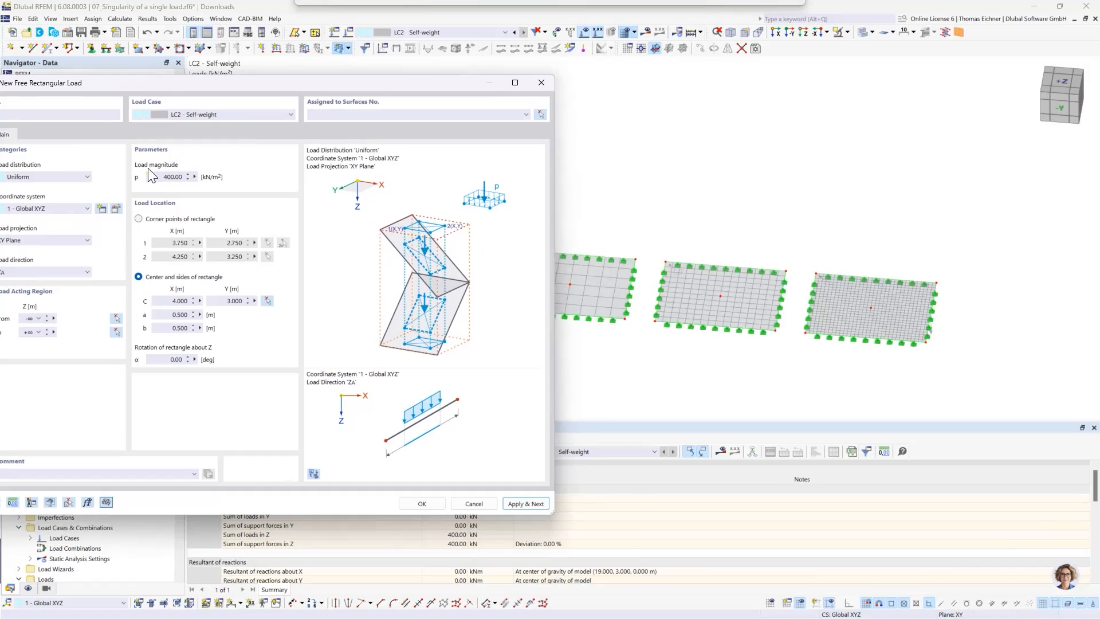
{"action": "left_click", "coordinate": [267, 301]}
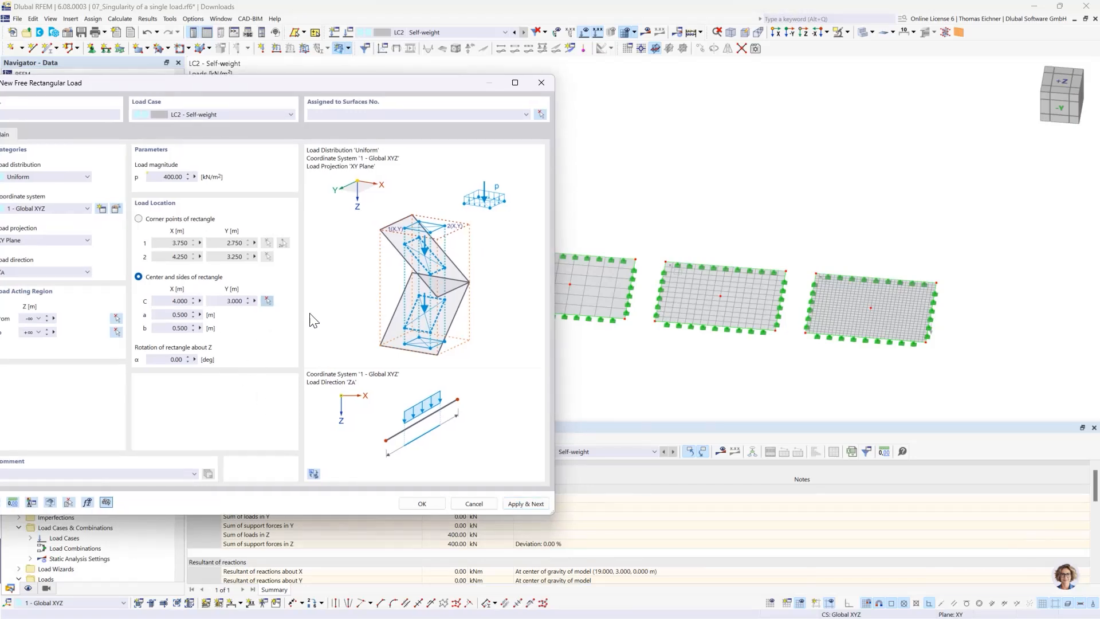
{"action": "left_click", "coordinate": [560, 286]}
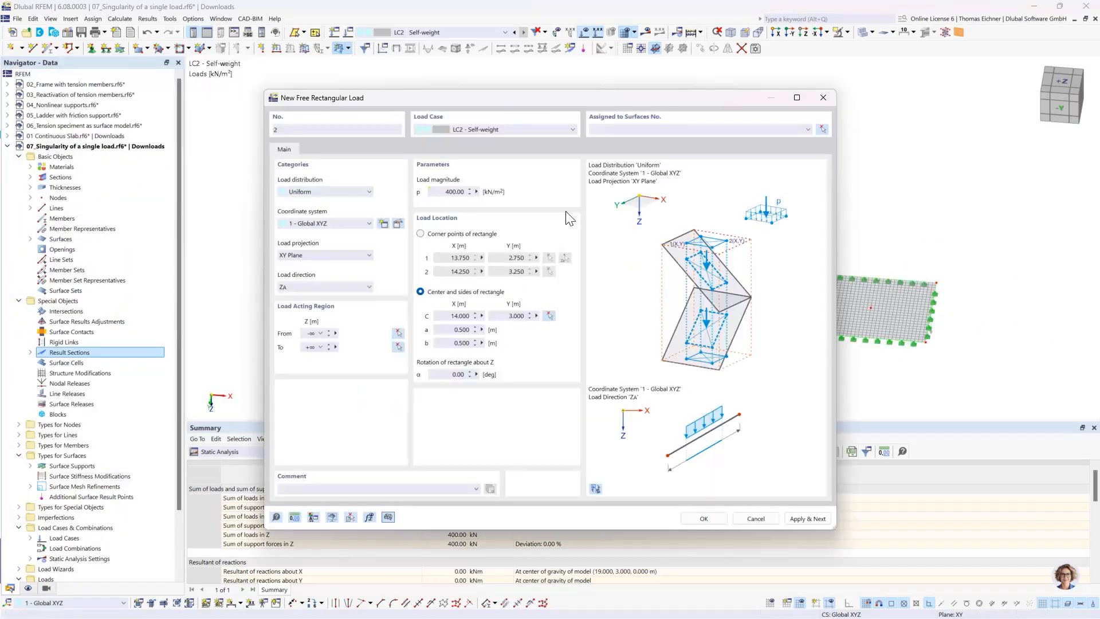
{"action": "left_click", "coordinate": [827, 129]}
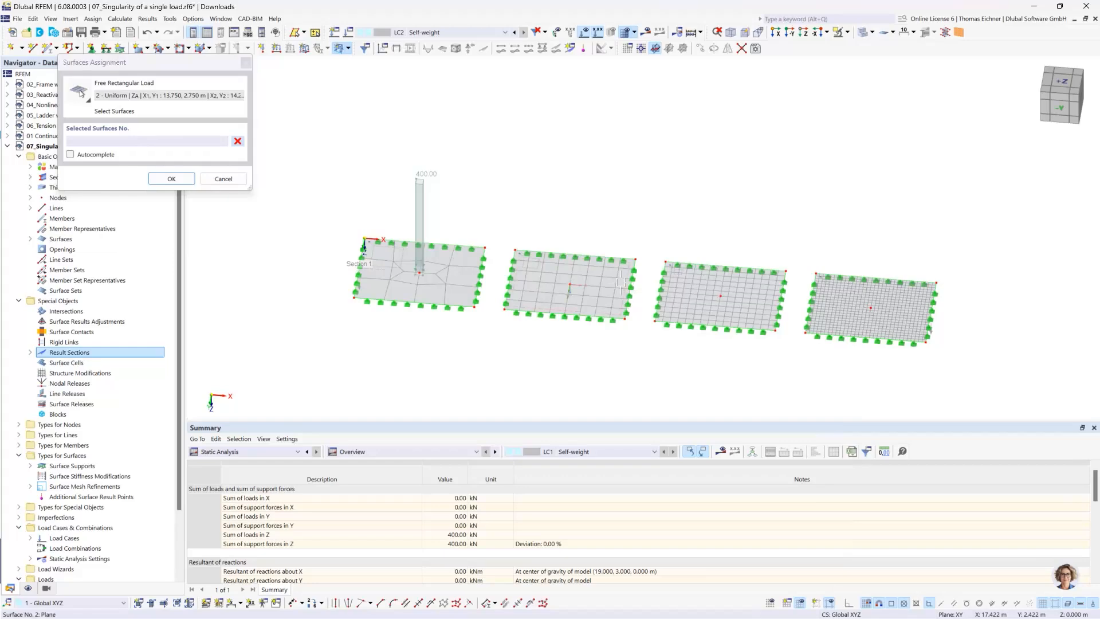
{"action": "left_click", "coordinate": [619, 284]}
{"action": "left_click", "coordinate": [171, 179]}
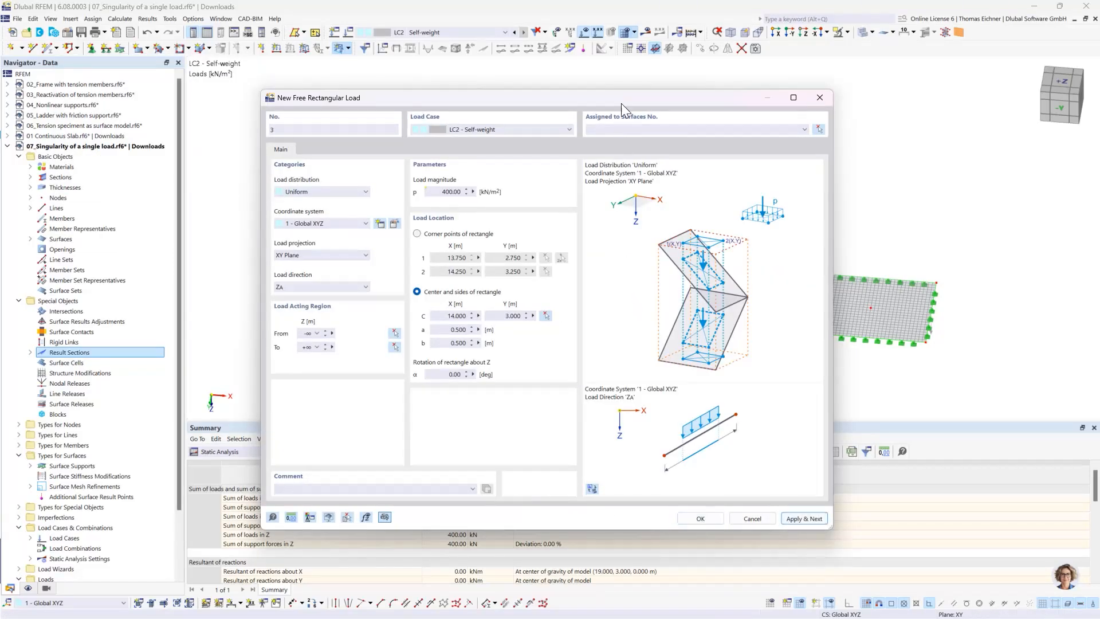
Create the third 400 kN/m² rectangular load on surface 3, centered on its middle node at X 24 m, Y 3 m.
{"action": "left_click_drag", "start_coordinate": [609, 102], "coordinate": [391, 270]}
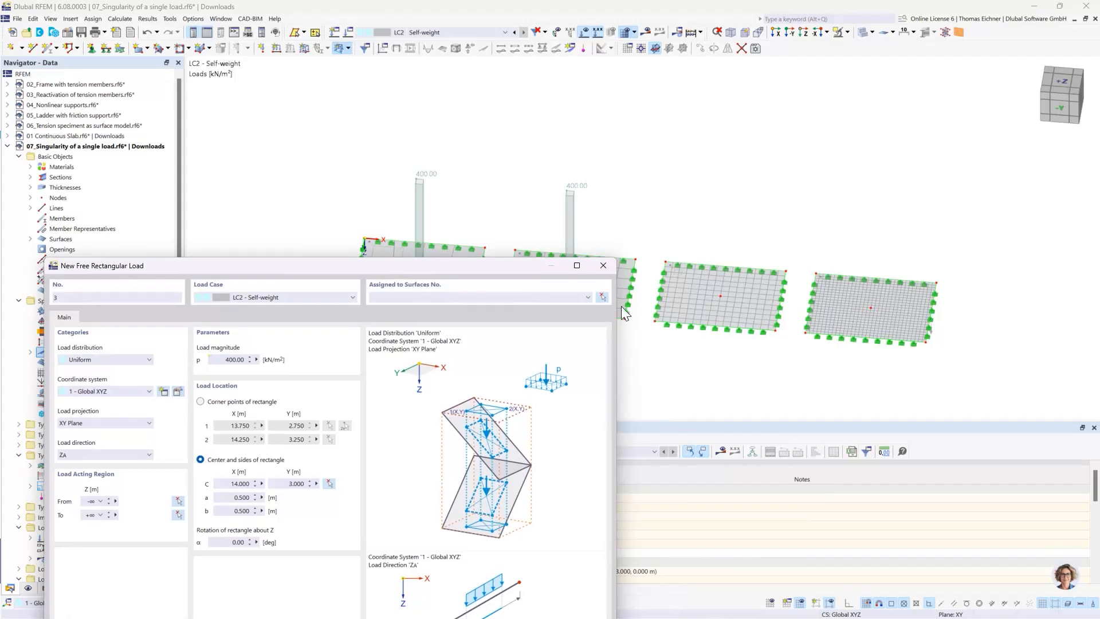
{"action": "left_click", "coordinate": [690, 291]}
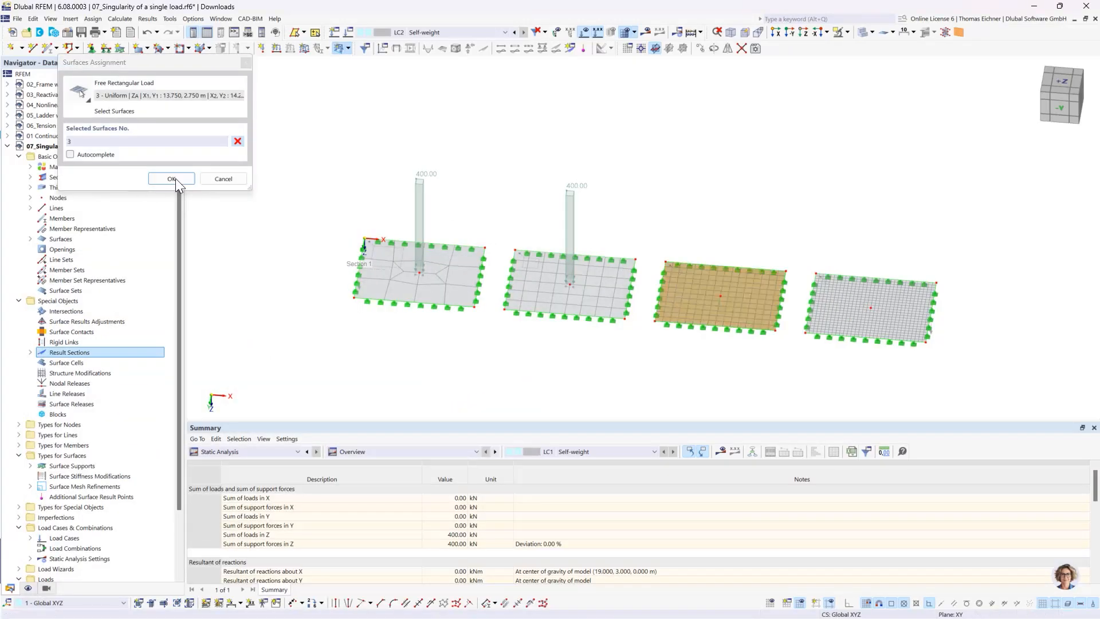
{"action": "left_click", "coordinate": [175, 177]}
{"action": "left_click", "coordinate": [544, 317]}
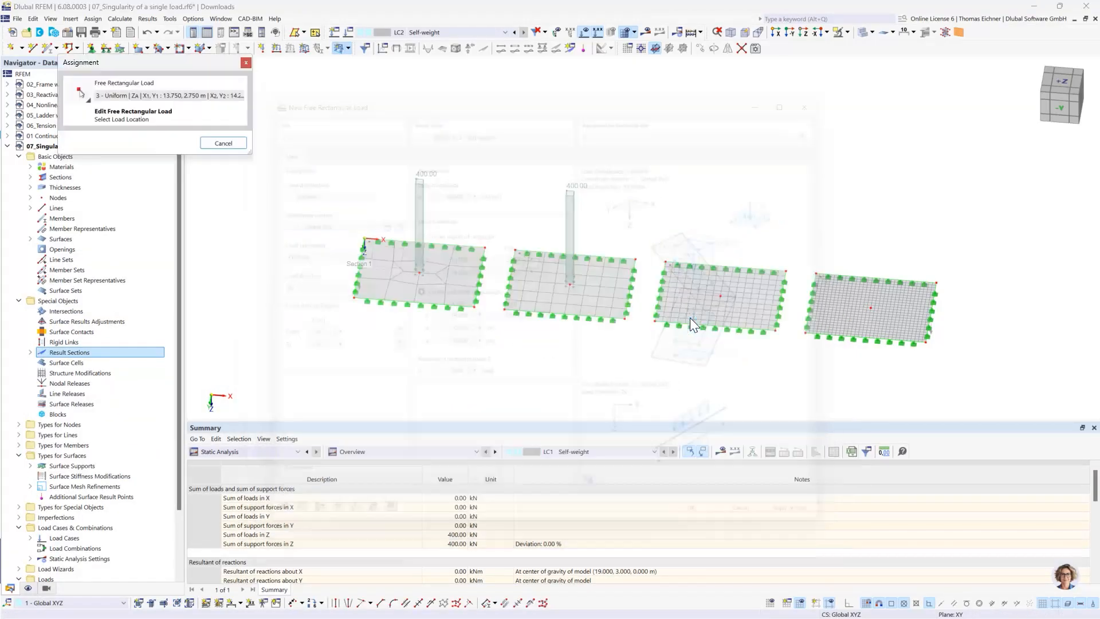
{"action": "left_click", "coordinate": [720, 295]}
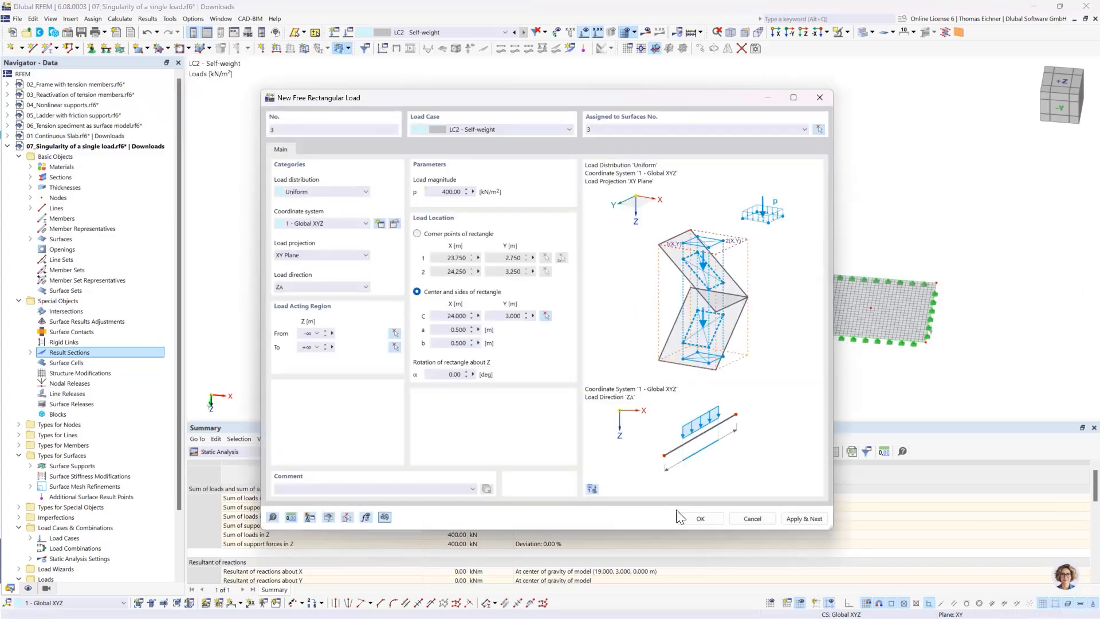
{"action": "left_click", "coordinate": [801, 519]}
Add the fourth 400 kN/m² rectangular load on surface 4, centered at X 34 m, Y 3 m, and finish load entry.
{"action": "left_click", "coordinate": [819, 130]}
{"action": "left_click", "coordinate": [831, 298]}
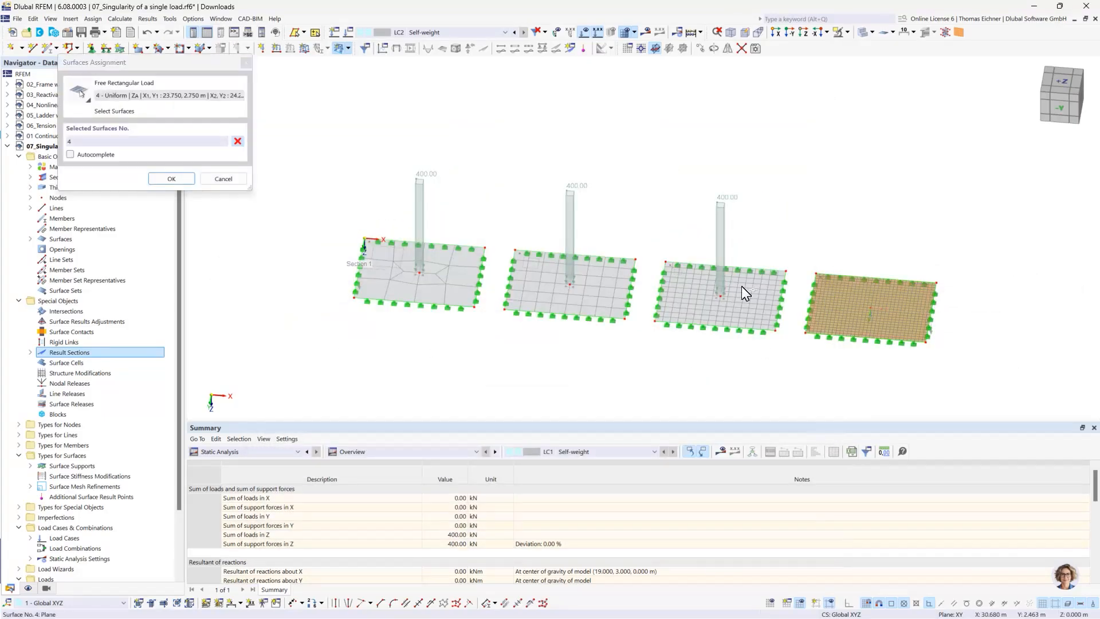
{"action": "left_click", "coordinate": [171, 178]}
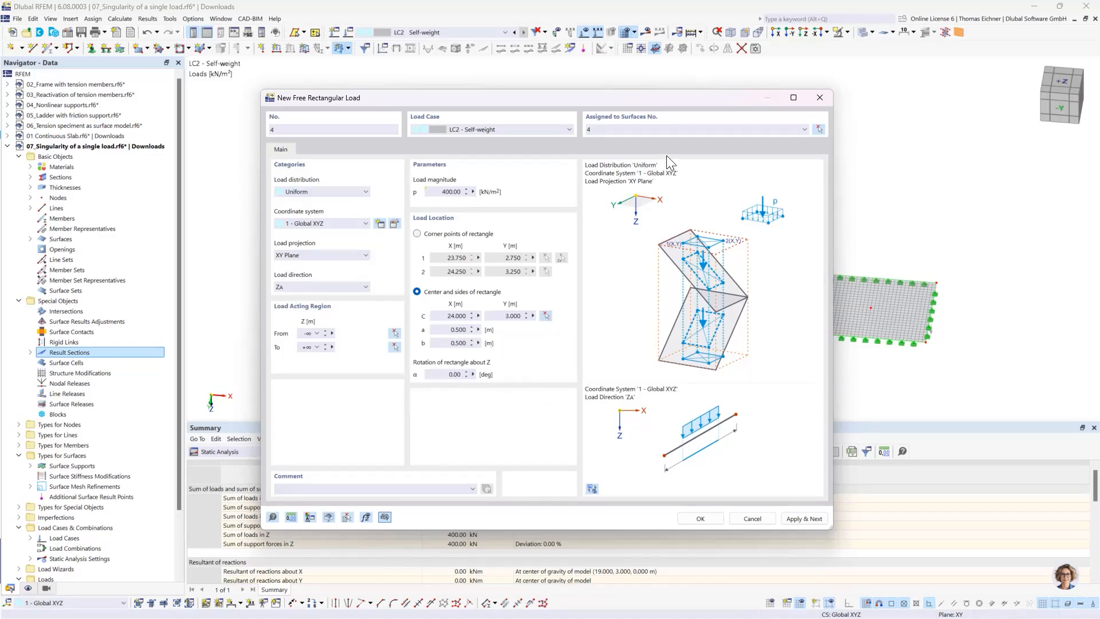
{"action": "left_click", "coordinate": [546, 315]}
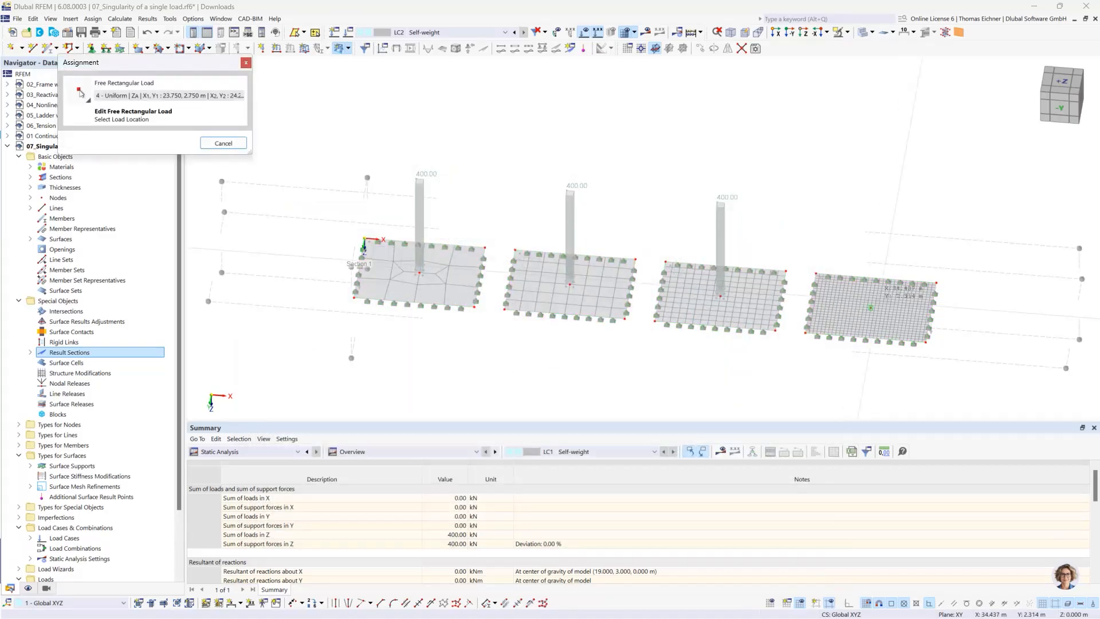
{"action": "left_click", "coordinate": [870, 307]}
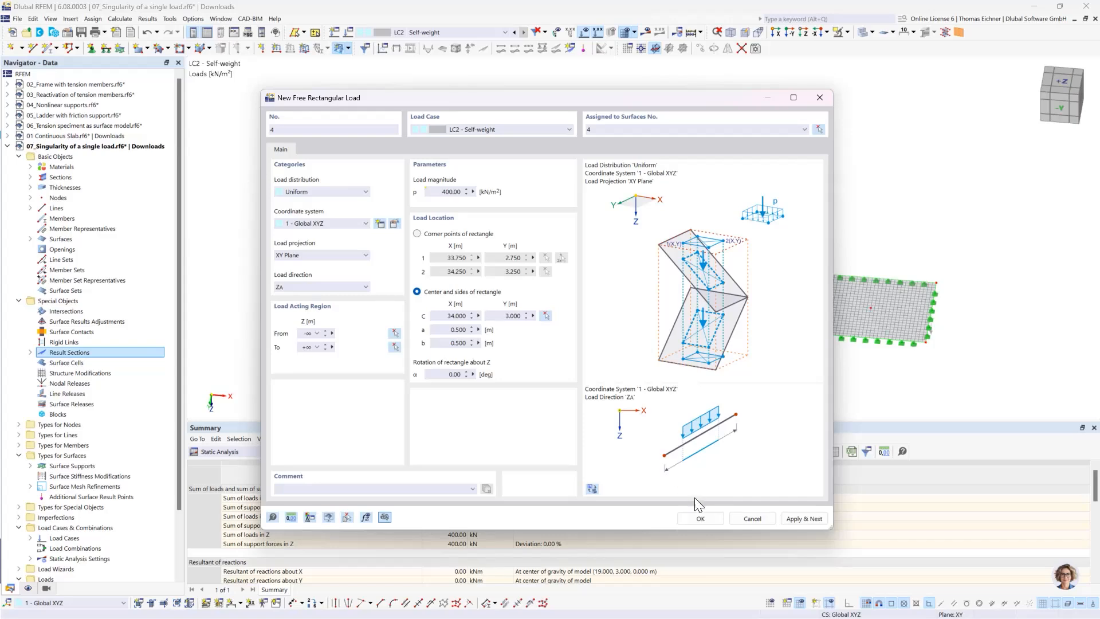
{"action": "left_click", "coordinate": [699, 516]}
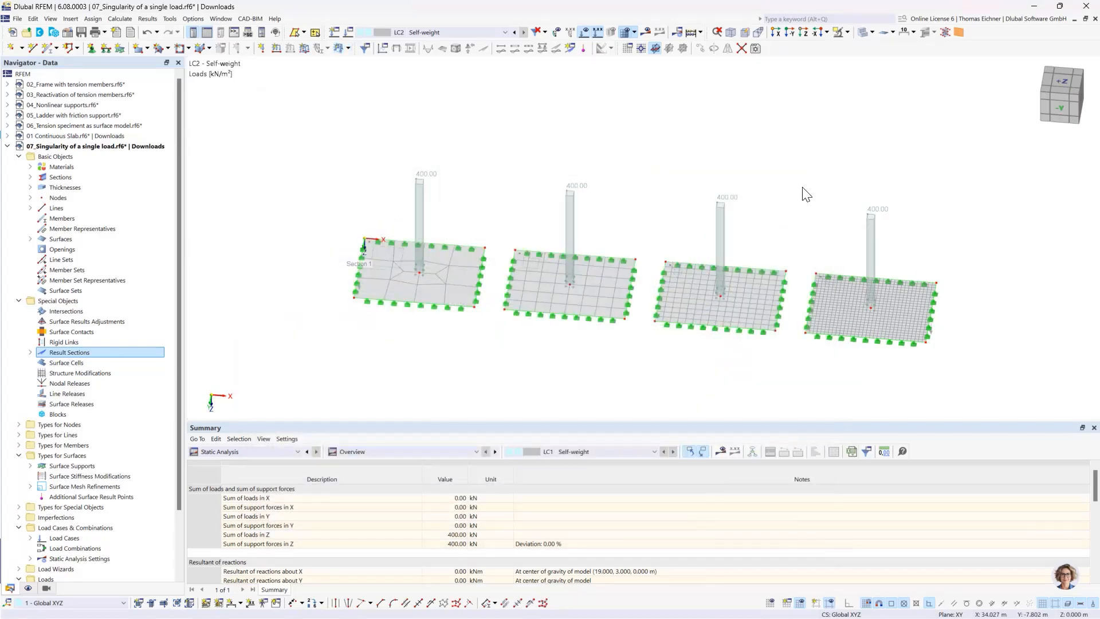
Calculate LC2 and display the mx moment diagrams of the four plates in the reverse Y view.
{"action": "left_click", "coordinate": [643, 31]}
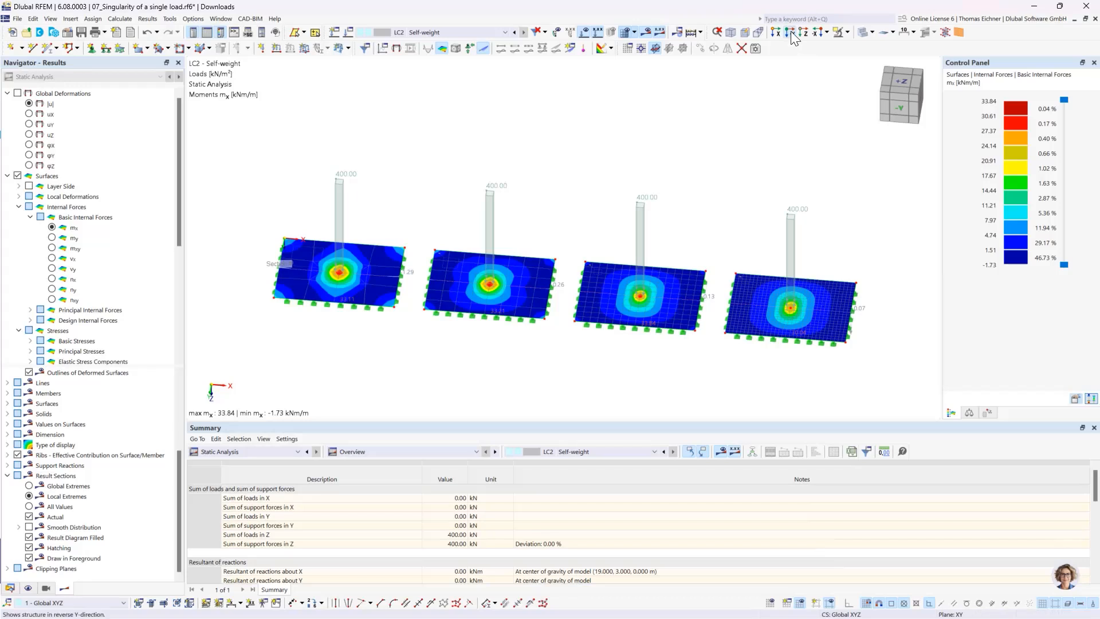
{"action": "left_click", "coordinate": [790, 33]}
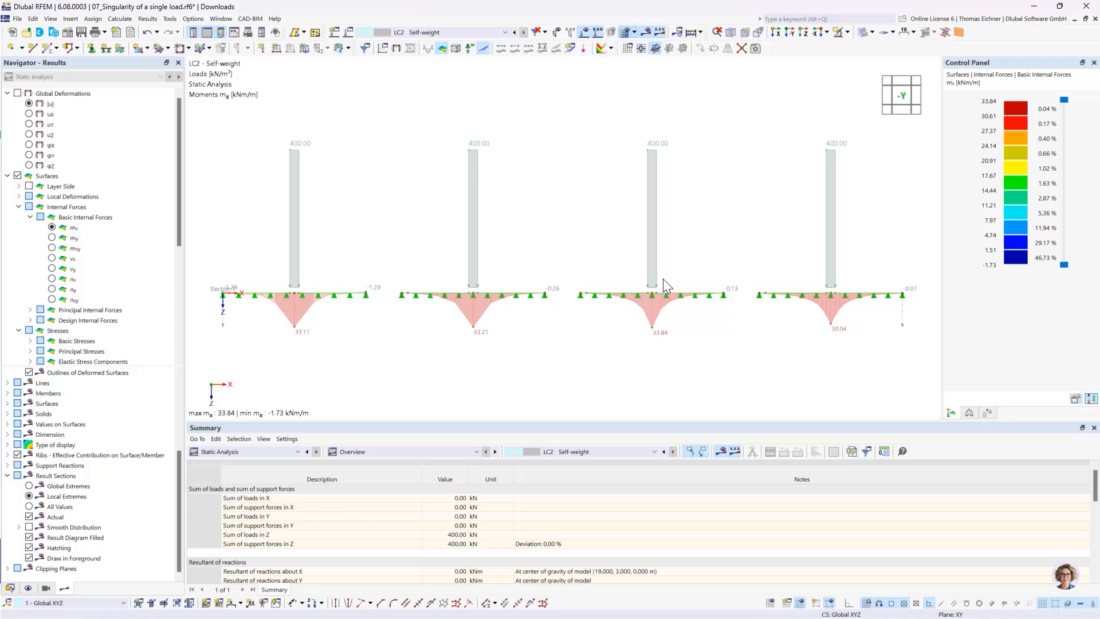
{"action": "scroll", "coordinate": [503, 238], "scroll_direction": "down", "scroll_amount": 1}
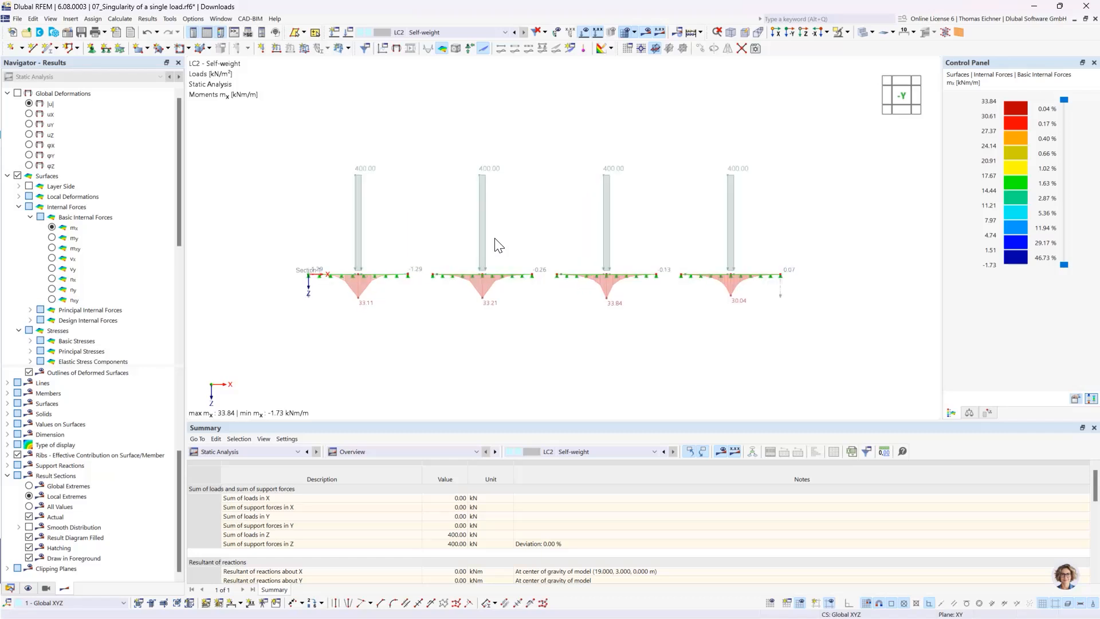
{"action": "middle_click_drag", "start_coordinate": [543, 159], "coordinate": [558, 169]}
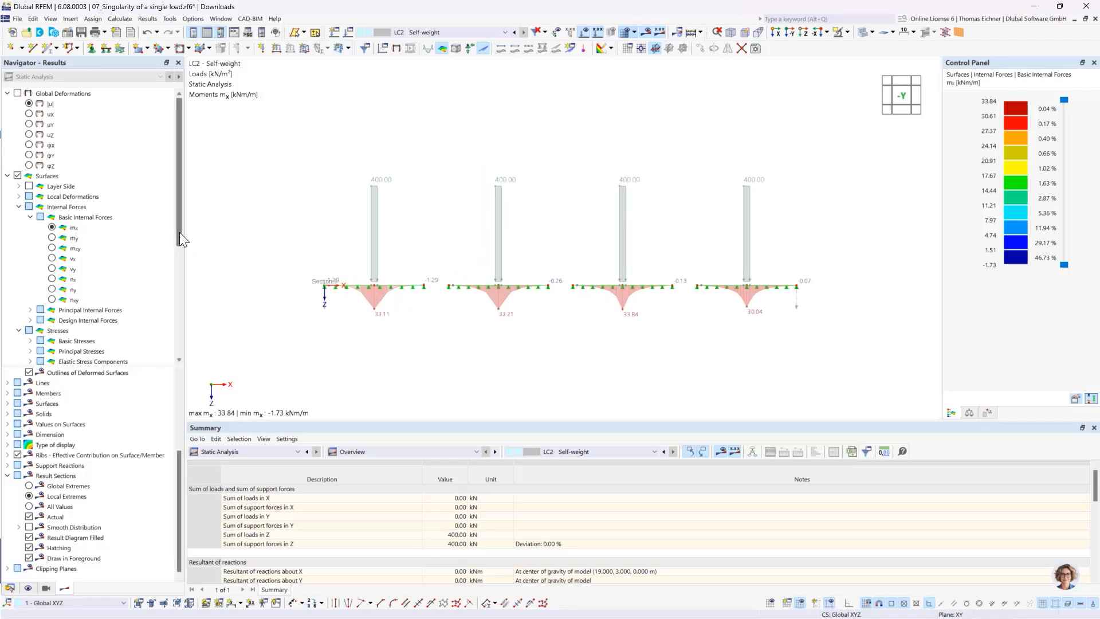
Start a new model named 08_Nodal Support Singularity and toggle its load wizards option.
{"action": "left_click", "coordinate": [10, 588]}
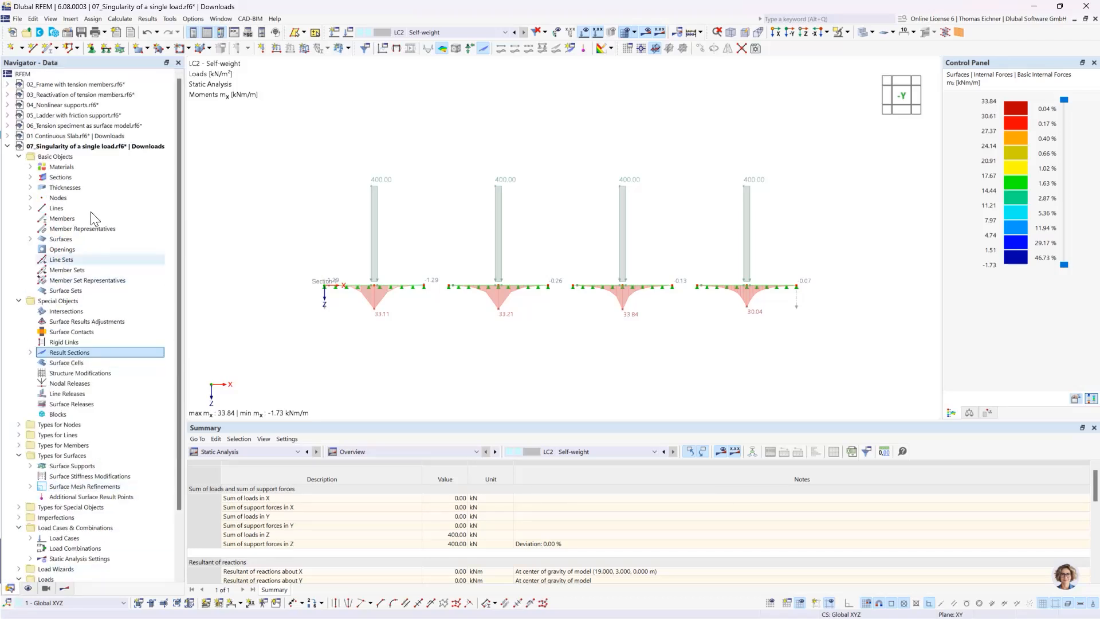
{"action": "left_click", "coordinate": [8, 146]}
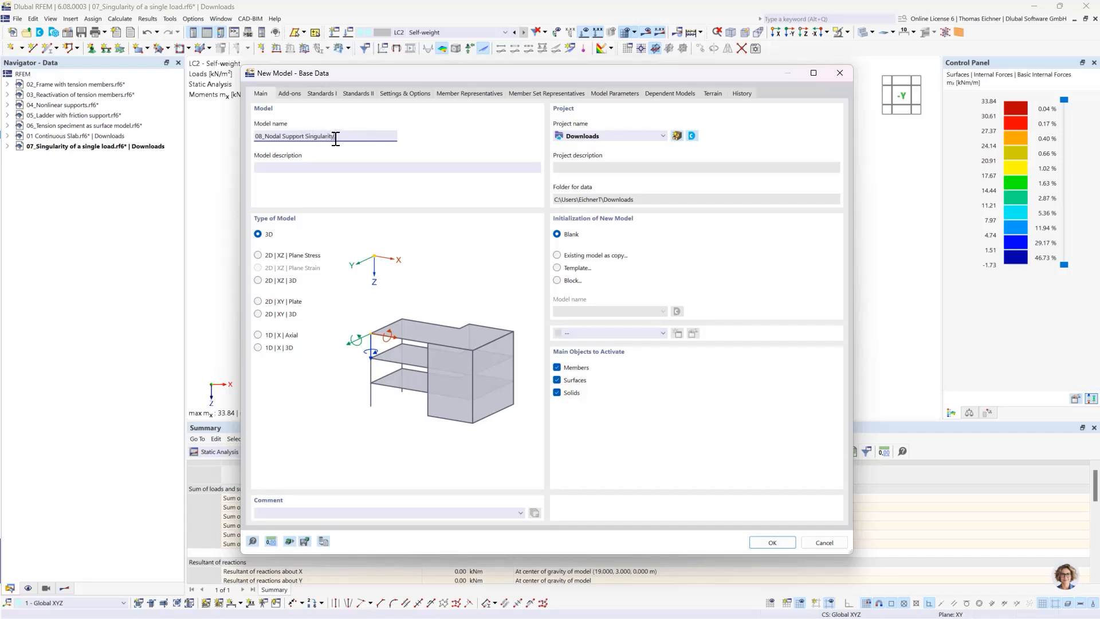
{"action": "left_click", "coordinate": [293, 94]}
{"action": "left_click", "coordinate": [557, 137]}
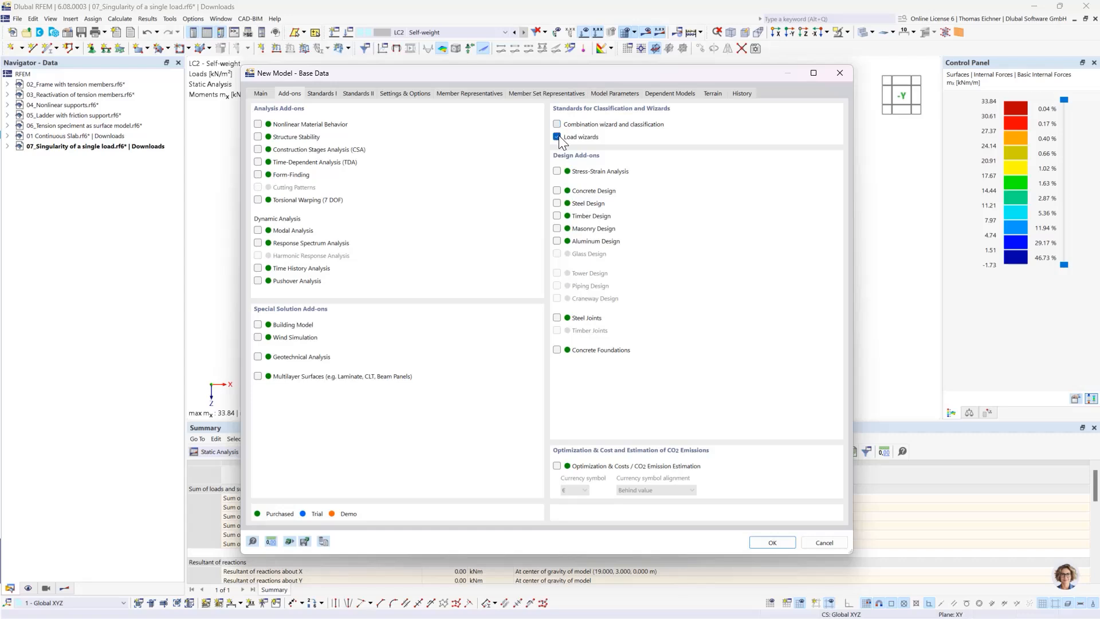
Set the model type to 2D | XY | Plate and create the model.
{"action": "left_click", "coordinate": [261, 93]}
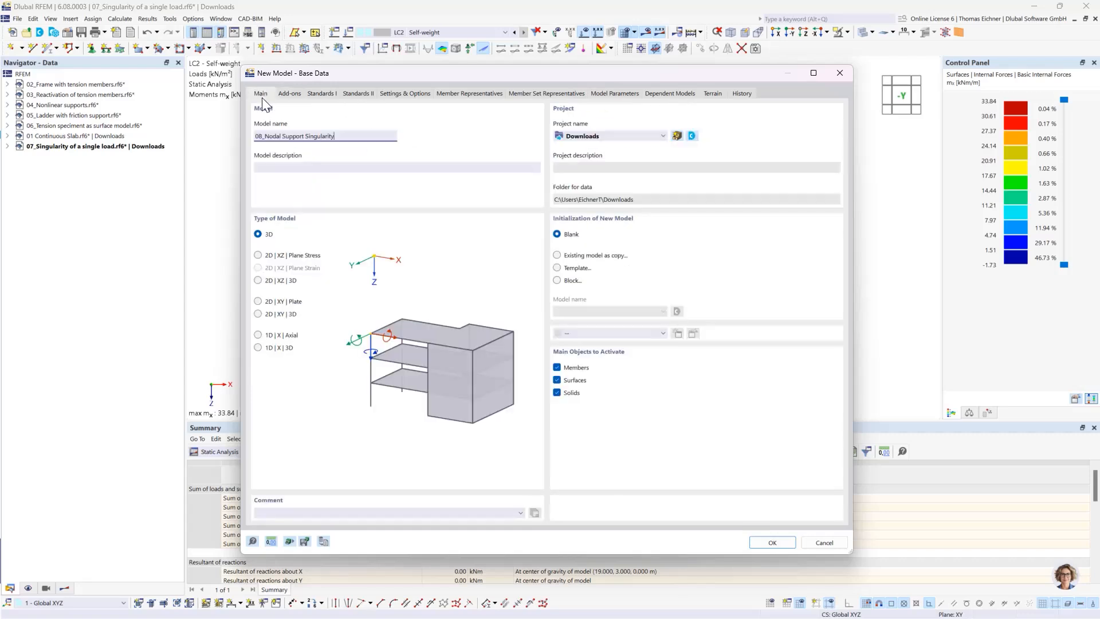
{"action": "left_click", "coordinate": [258, 280]}
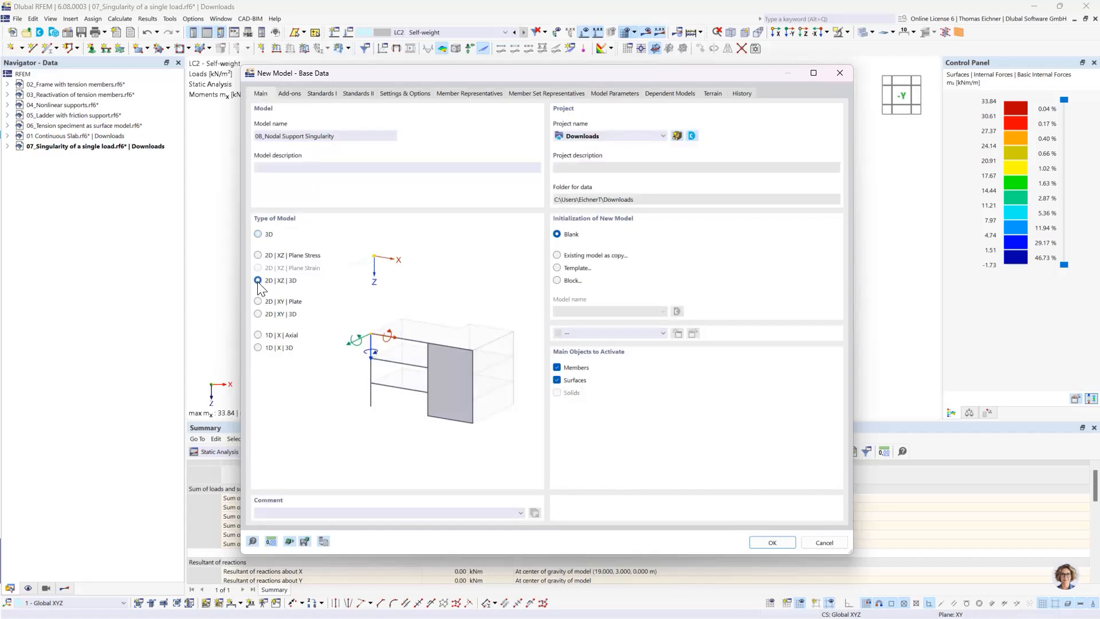
{"action": "left_click", "coordinate": [258, 301]}
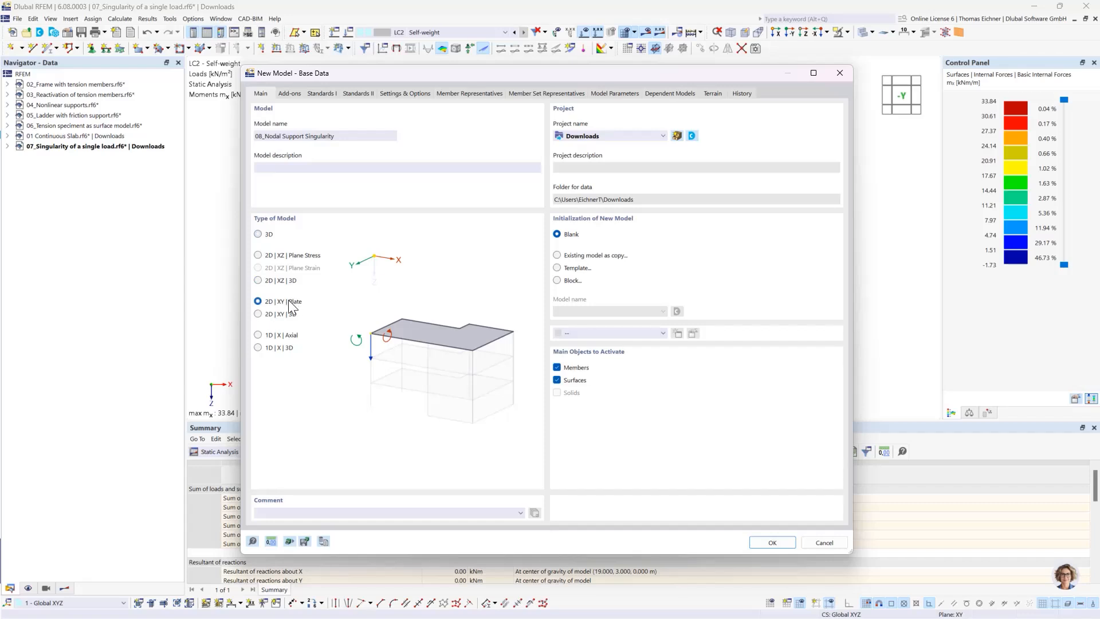
{"action": "left_click", "coordinate": [774, 547]}
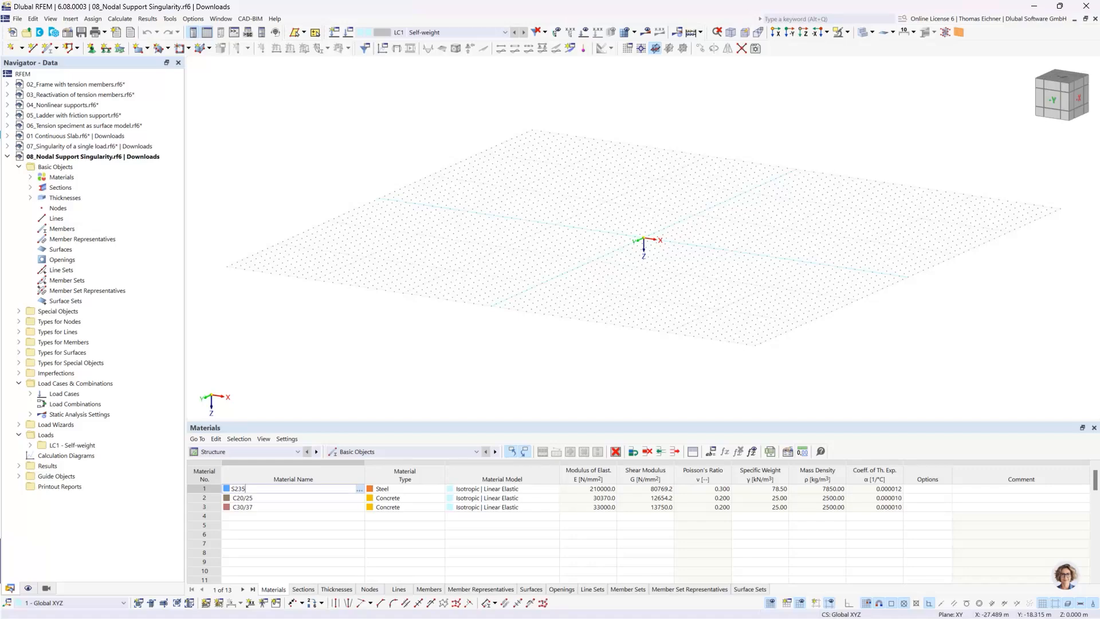
In the Z-direction view, start a rectangular surface and define a new uniform thickness of 300 mm for it.
{"action": "left_click", "coordinate": [803, 32]}
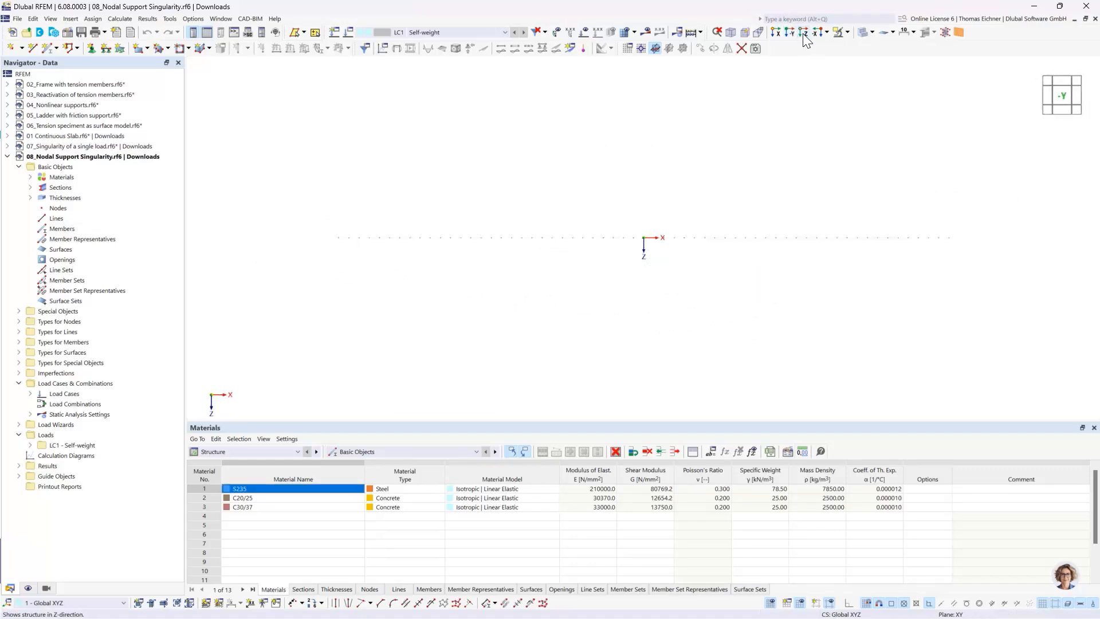
{"action": "left_click", "coordinate": [803, 33]}
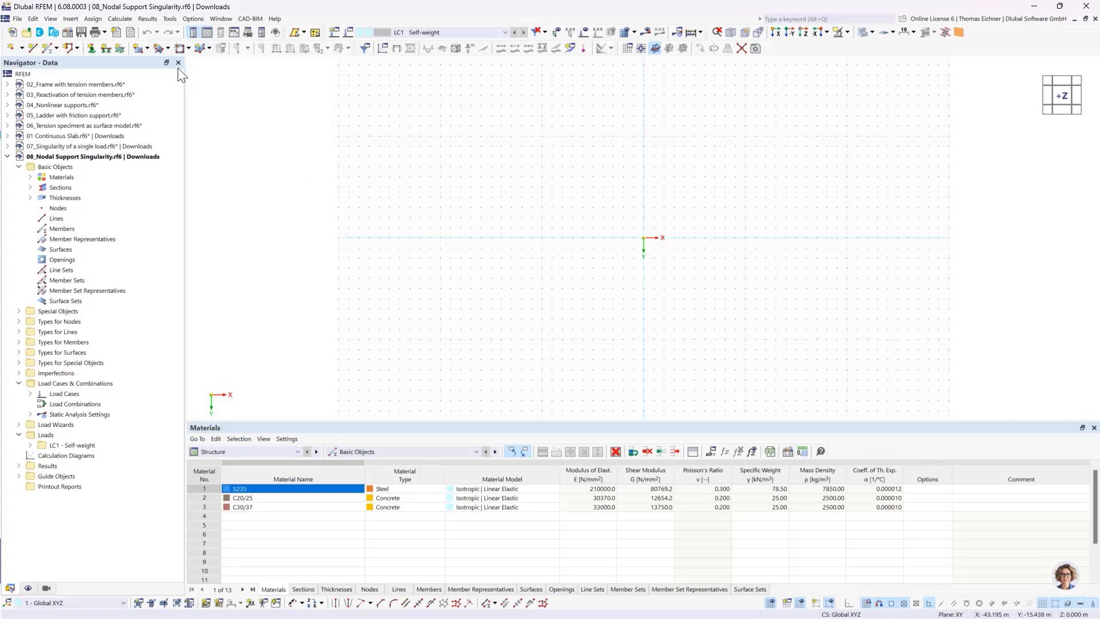
{"action": "left_click", "coordinate": [137, 48]}
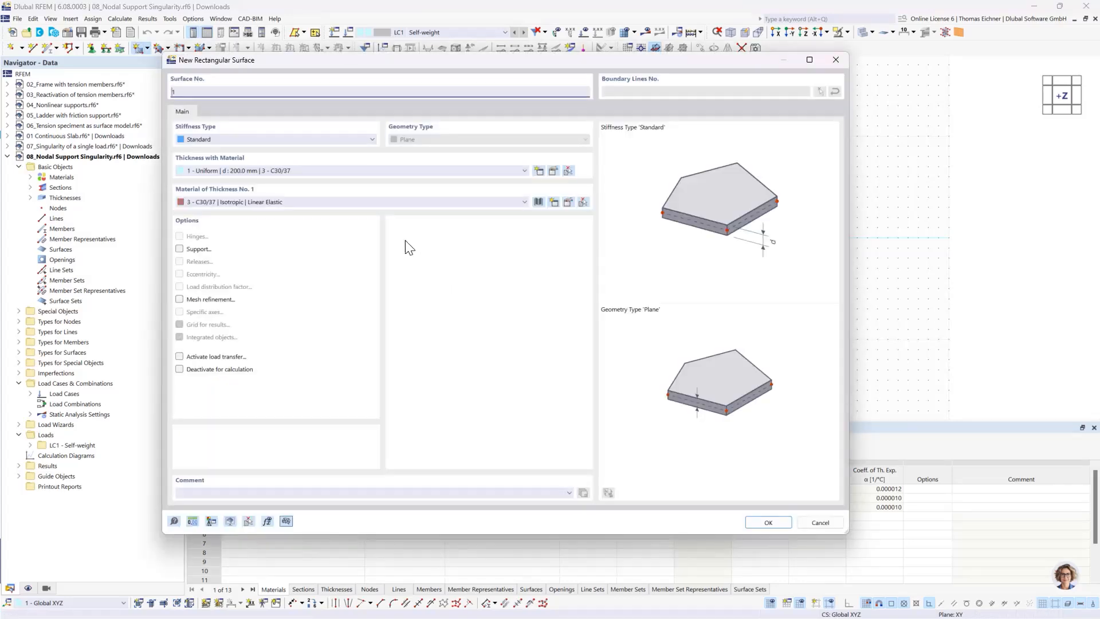
{"action": "left_click", "coordinate": [299, 169]}
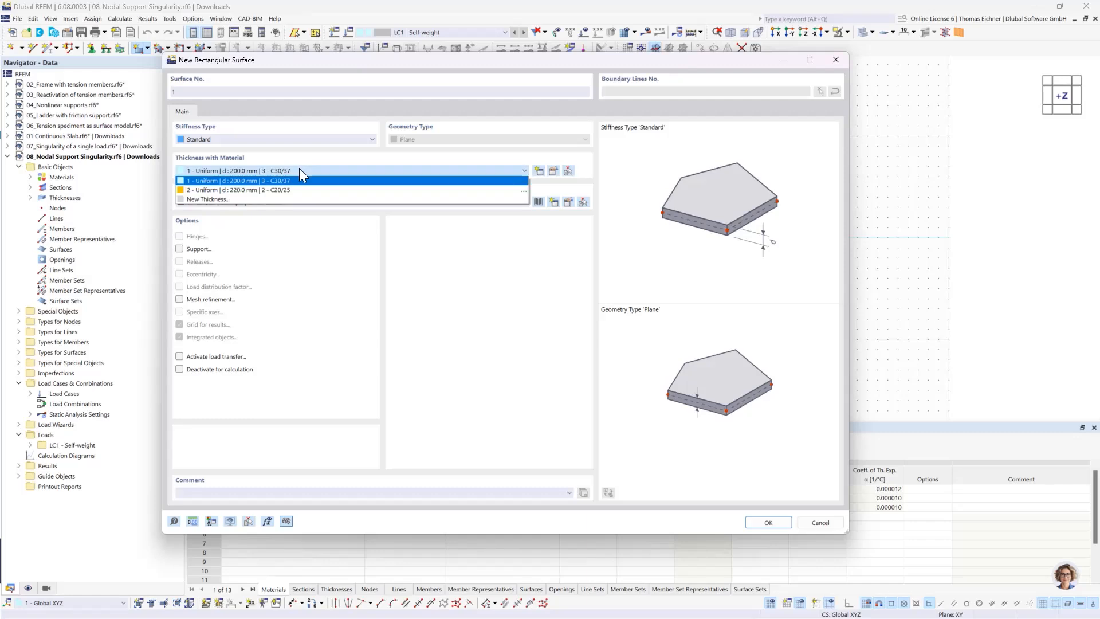
{"action": "left_click", "coordinate": [253, 198]}
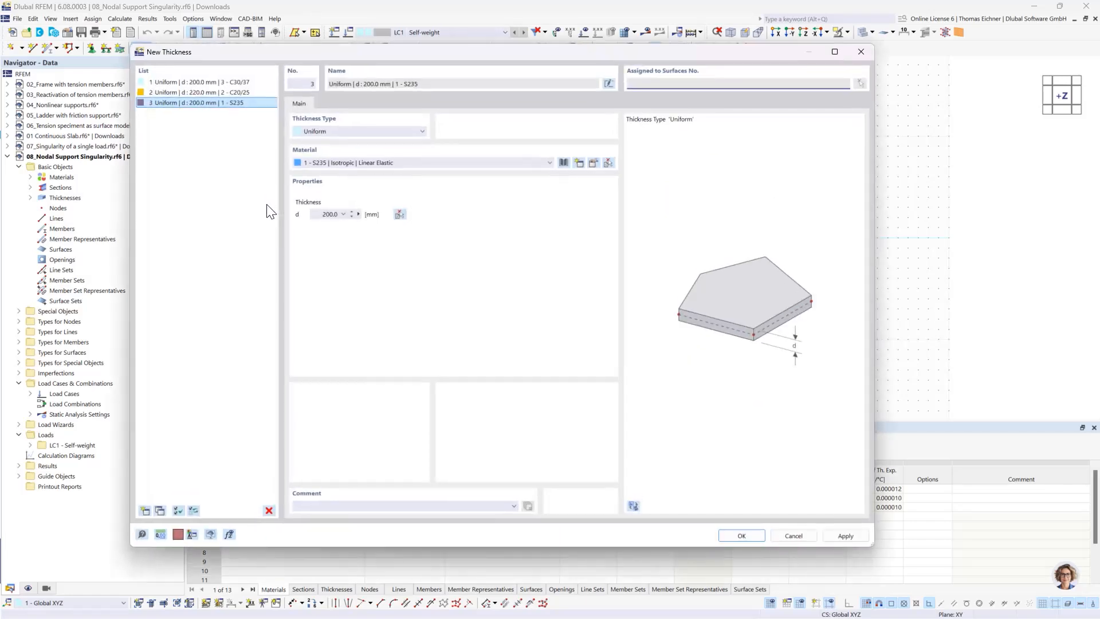
{"action": "left_click", "coordinate": [327, 215]}
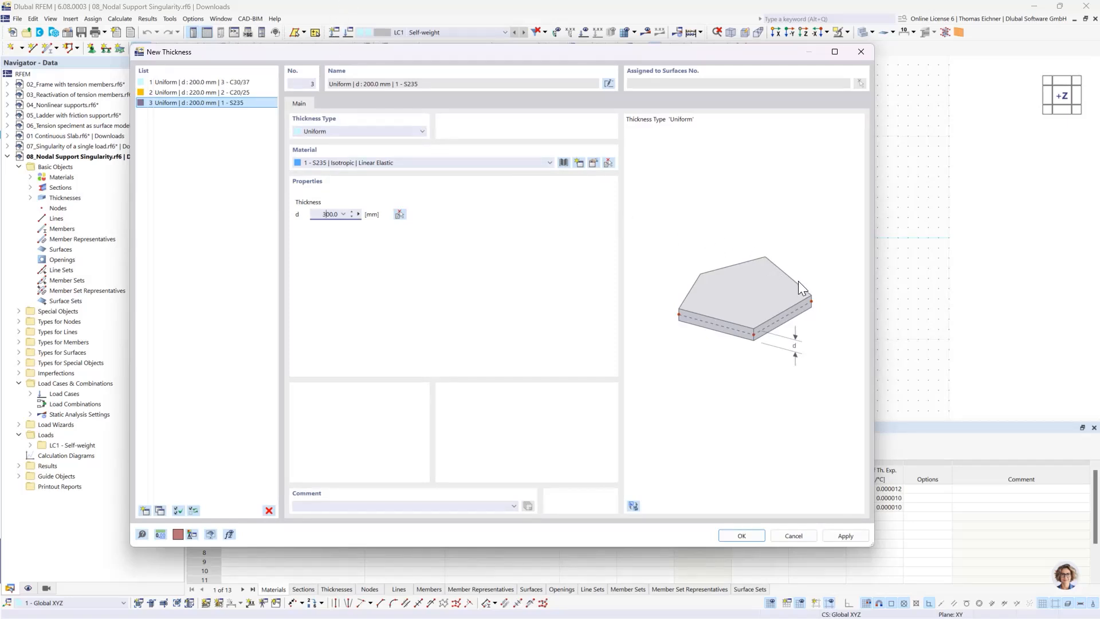
{"action": "left_click", "coordinate": [726, 536]}
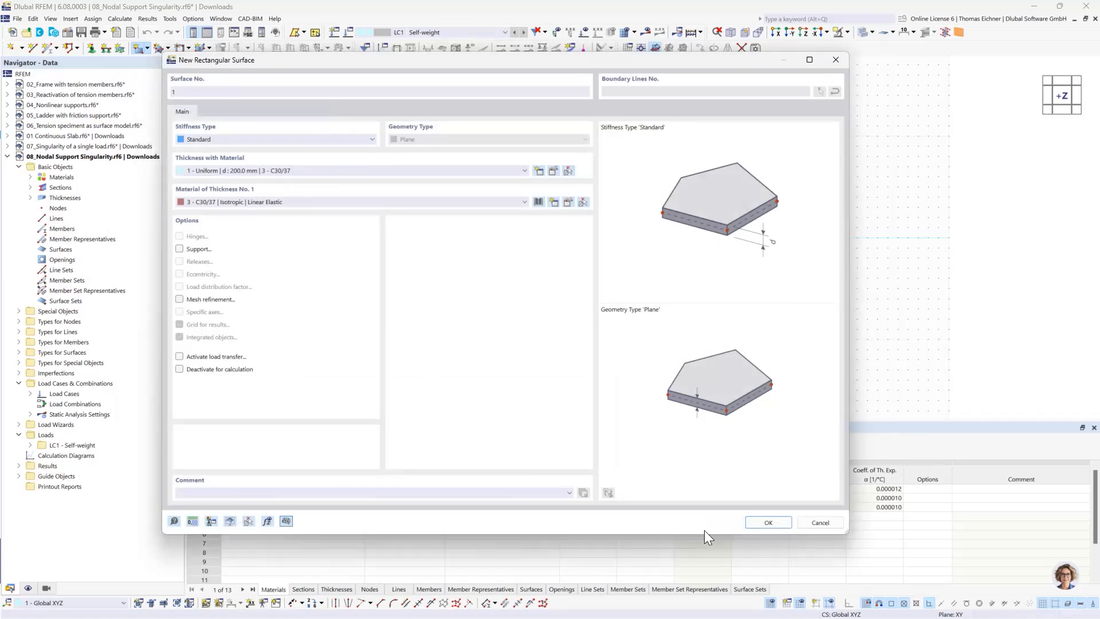
Assign material C30/37 to the 300 mm thickness and draw a rectangular plate about 8 m by 4 m from the origin.
{"action": "left_click", "coordinate": [281, 198]}
{"action": "left_click", "coordinate": [255, 231]}
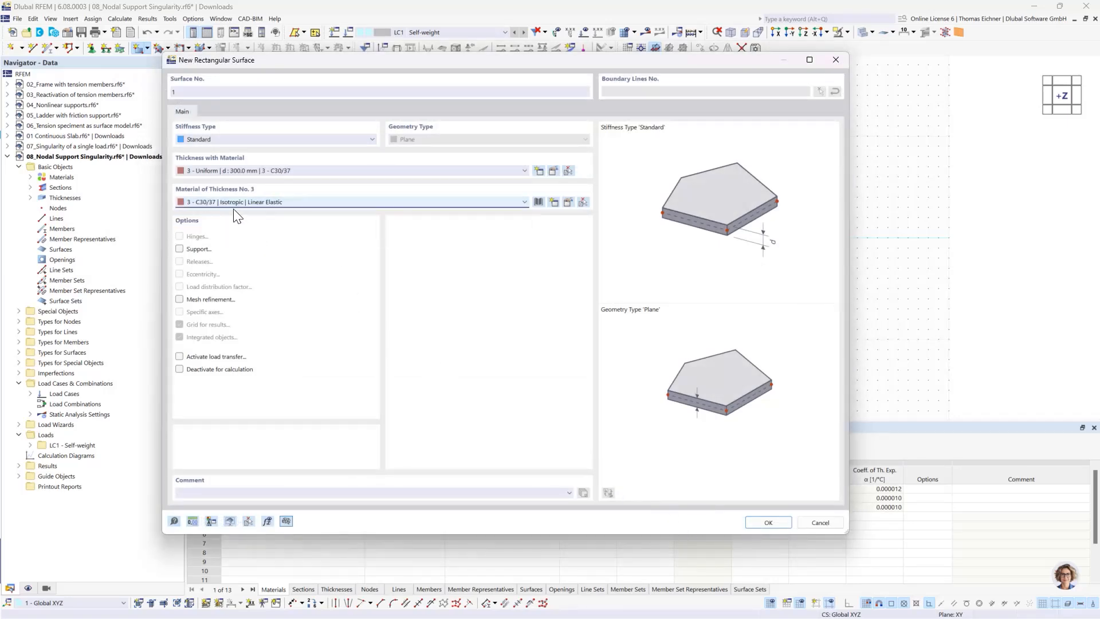
{"action": "left_click", "coordinate": [769, 521]}
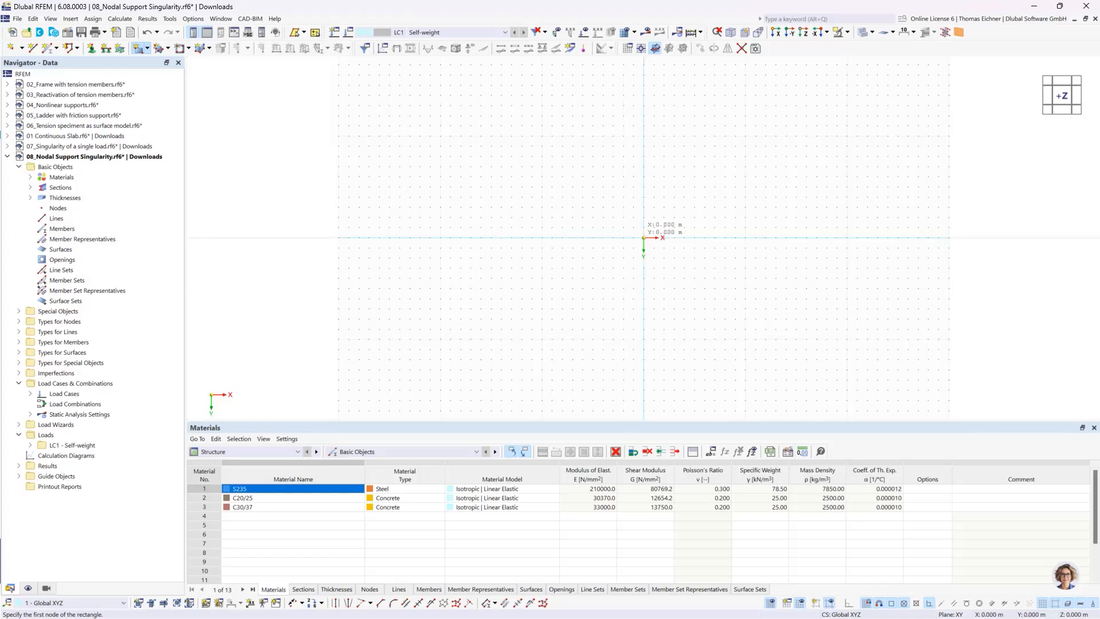
{"action": "left_click", "coordinate": [644, 237]}
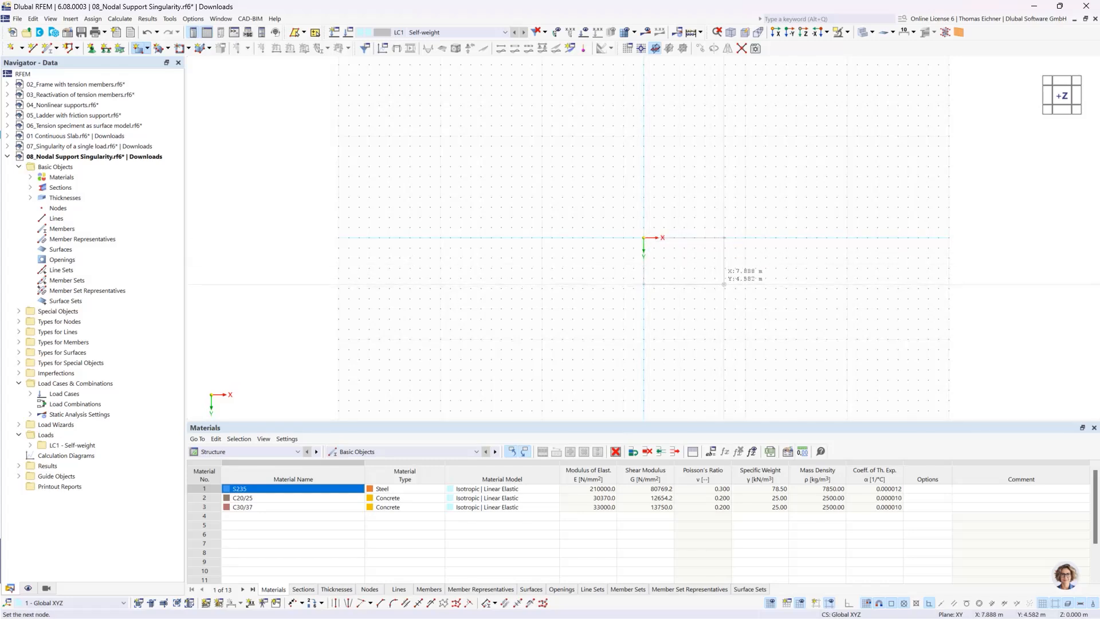
{"action": "left_click", "coordinate": [725, 278]}
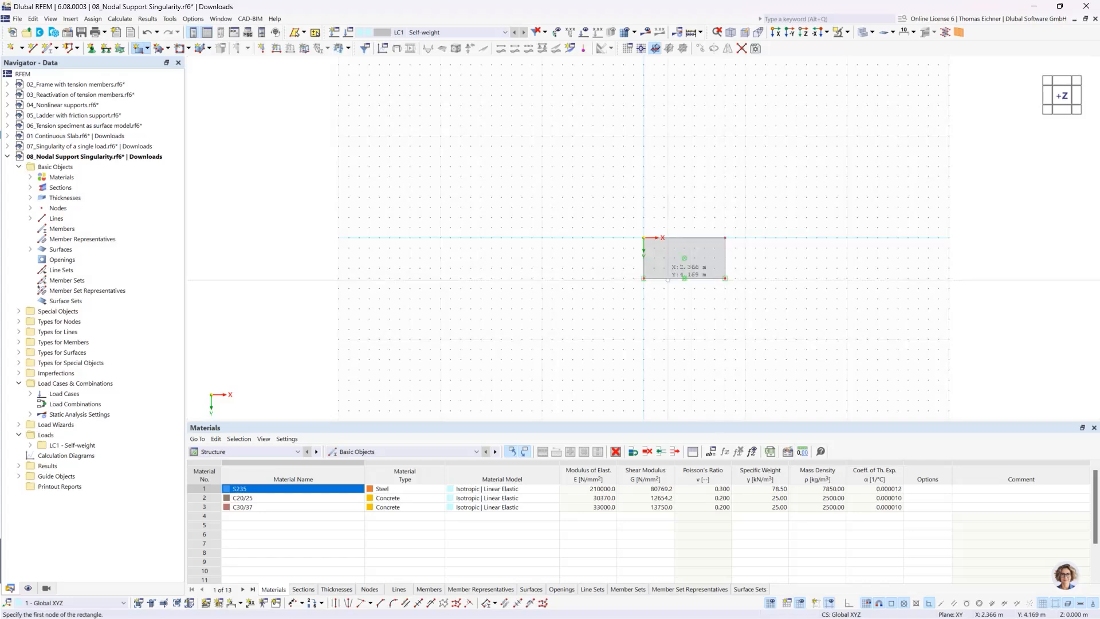
{"action": "key", "text": "Escape"}
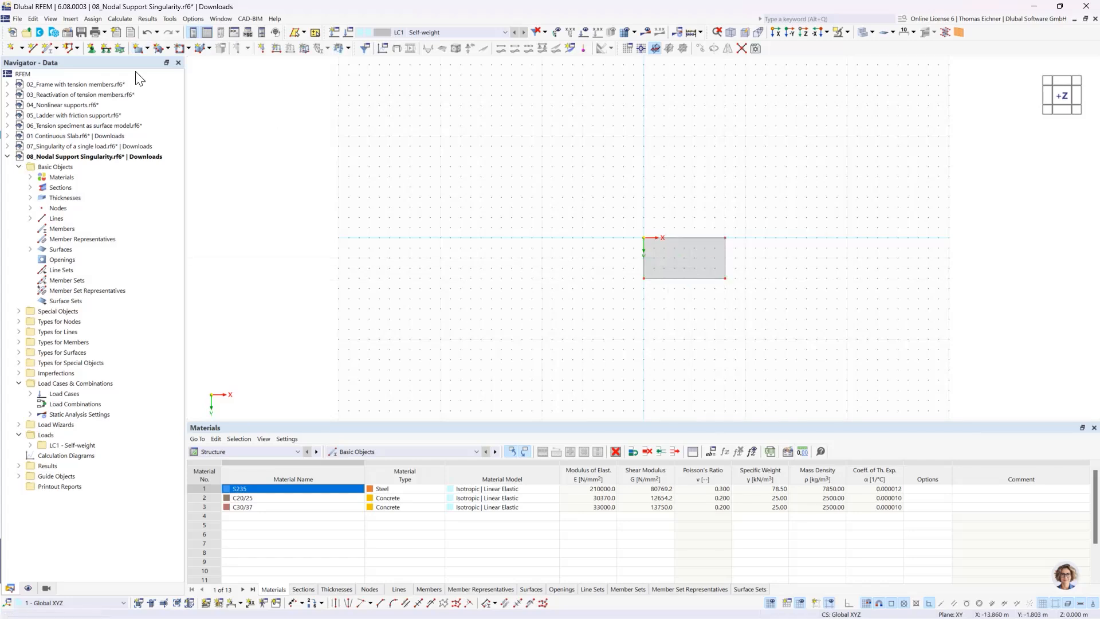
Place a node inside the plate at about X 2 m, Y 2 m.
{"action": "left_click", "coordinate": [11, 48]}
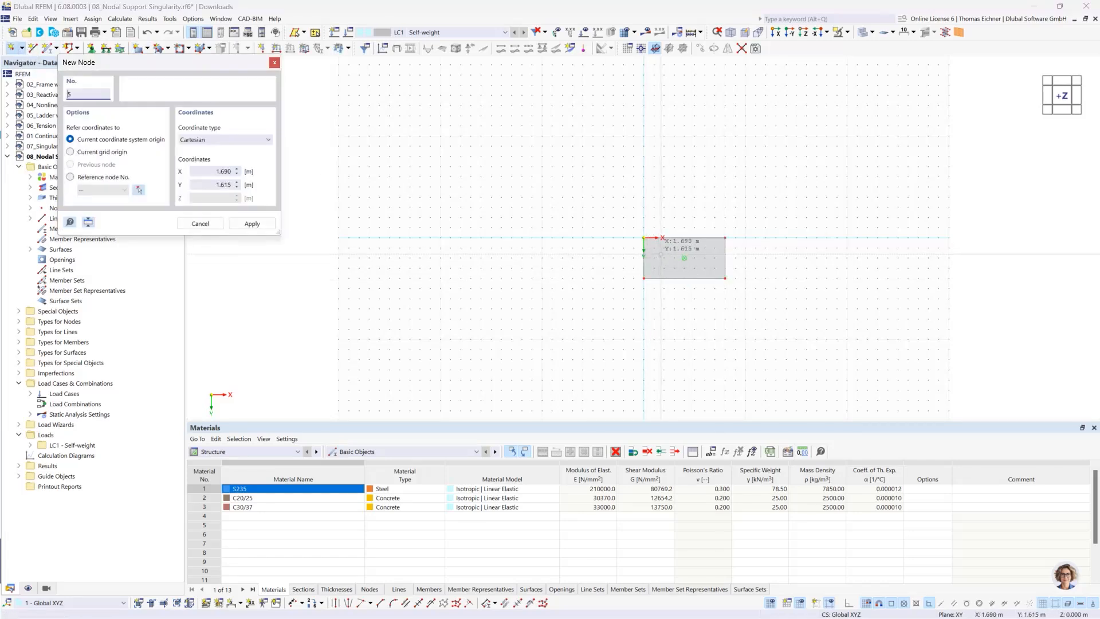
{"action": "left_click", "coordinate": [664, 258]}
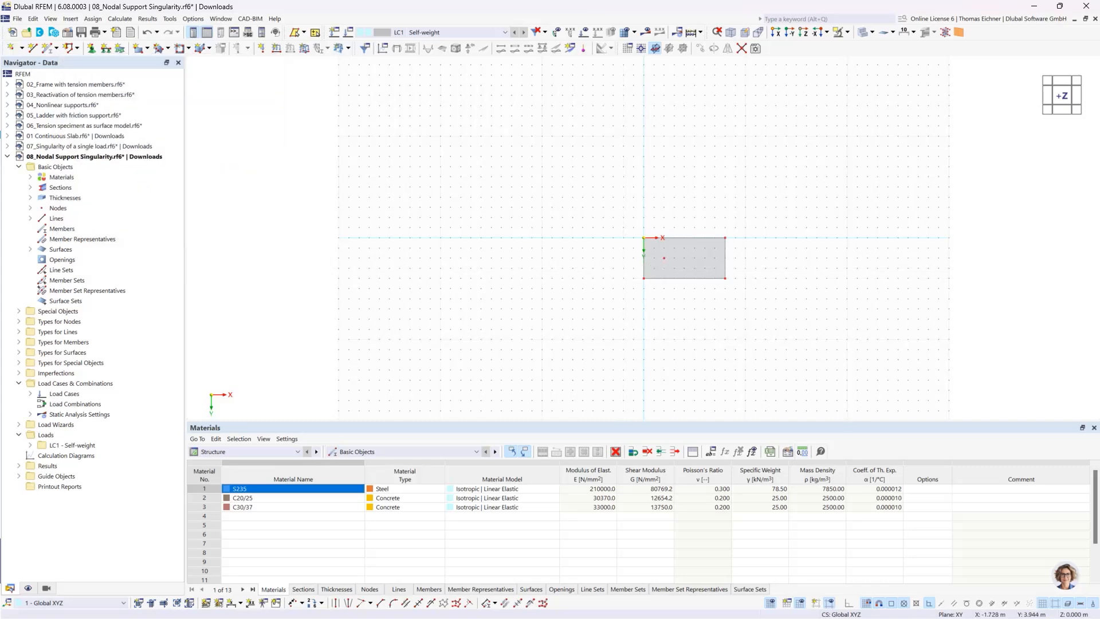
{"action": "key", "text": "Escape"}
Assign a hinged line support to the plate edge at X 8 m and a hinged nodal support to the interior node.
{"action": "left_click", "coordinate": [107, 49]}
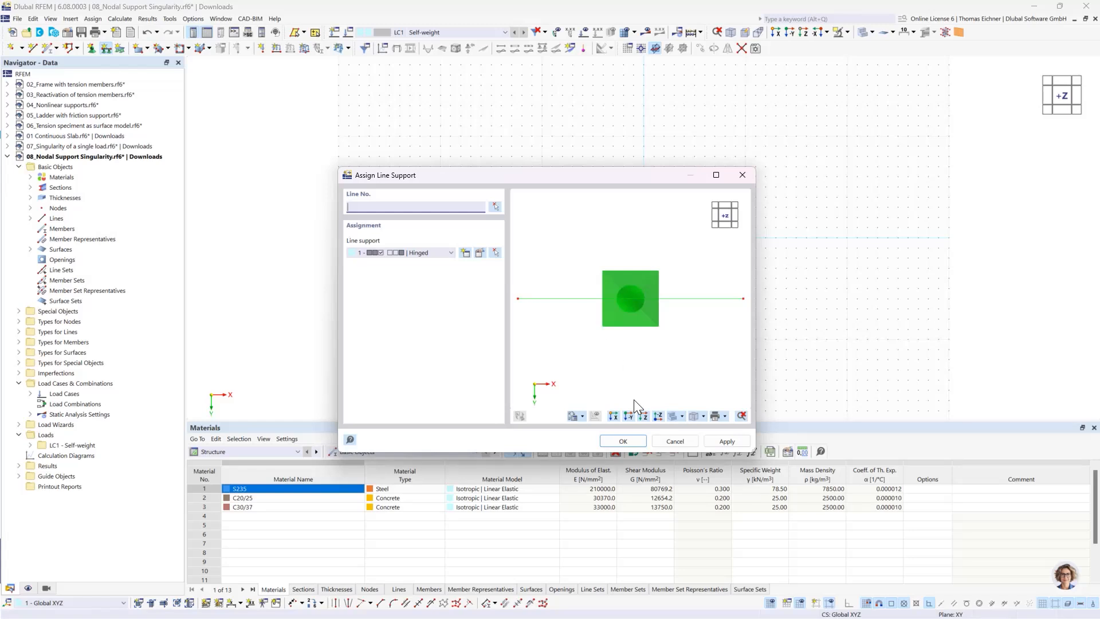
{"action": "left_click", "coordinate": [624, 440]}
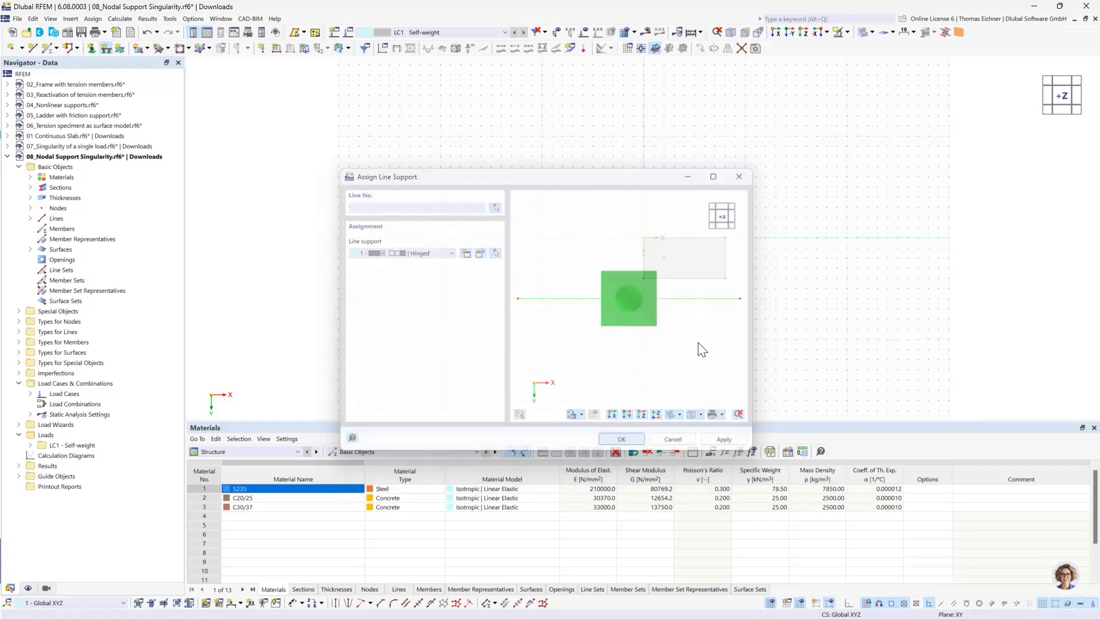
{"action": "left_click", "coordinate": [725, 263]}
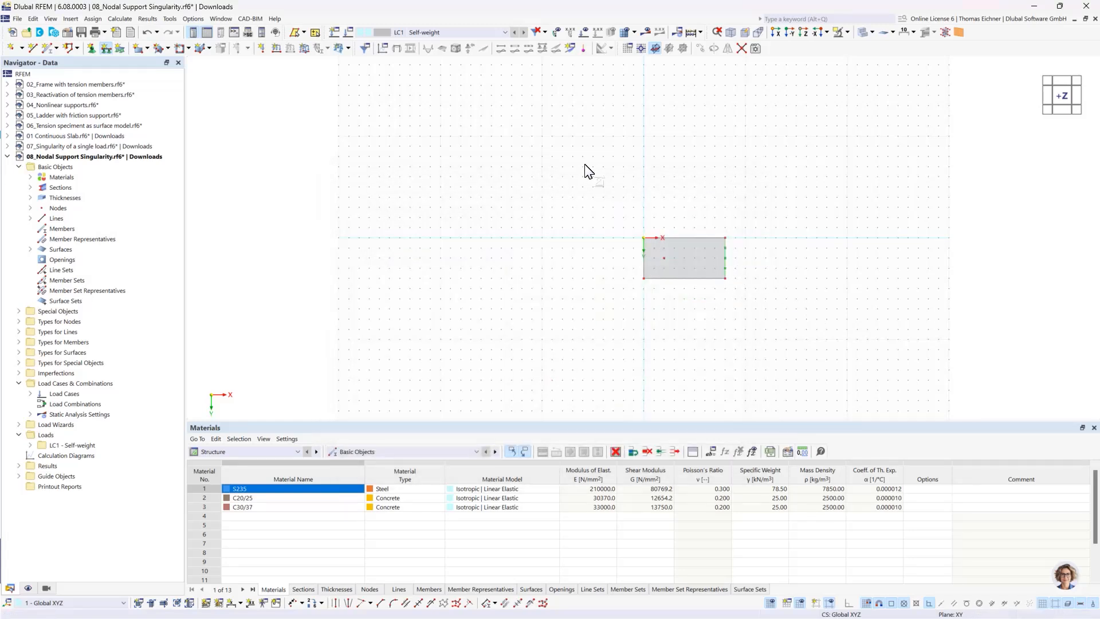
{"action": "left_click", "coordinate": [94, 53]}
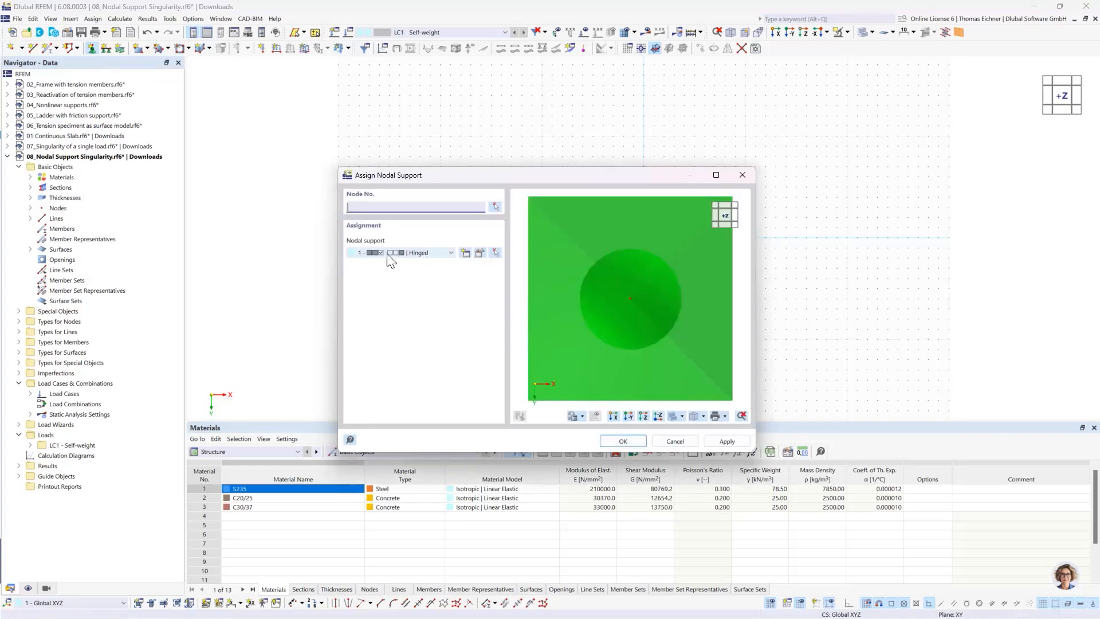
{"action": "left_click", "coordinate": [625, 441]}
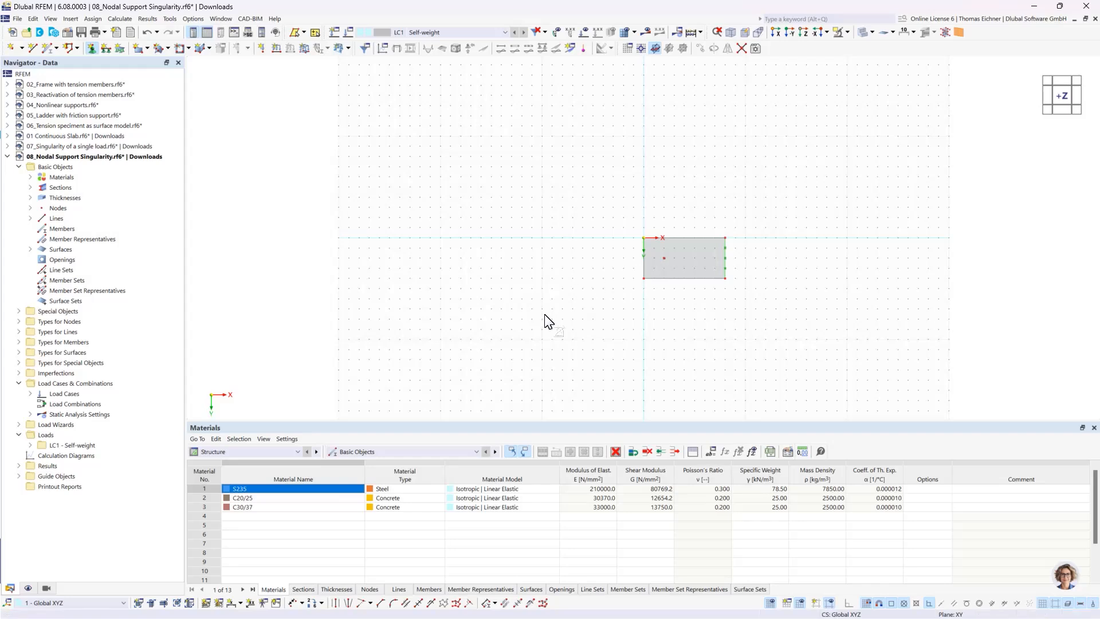
Enlarge the displayed symbols of the edge's line support and the interior node's nodal support.
{"action": "scroll", "coordinate": [680, 252], "scroll_direction": "up", "scroll_amount": 8}
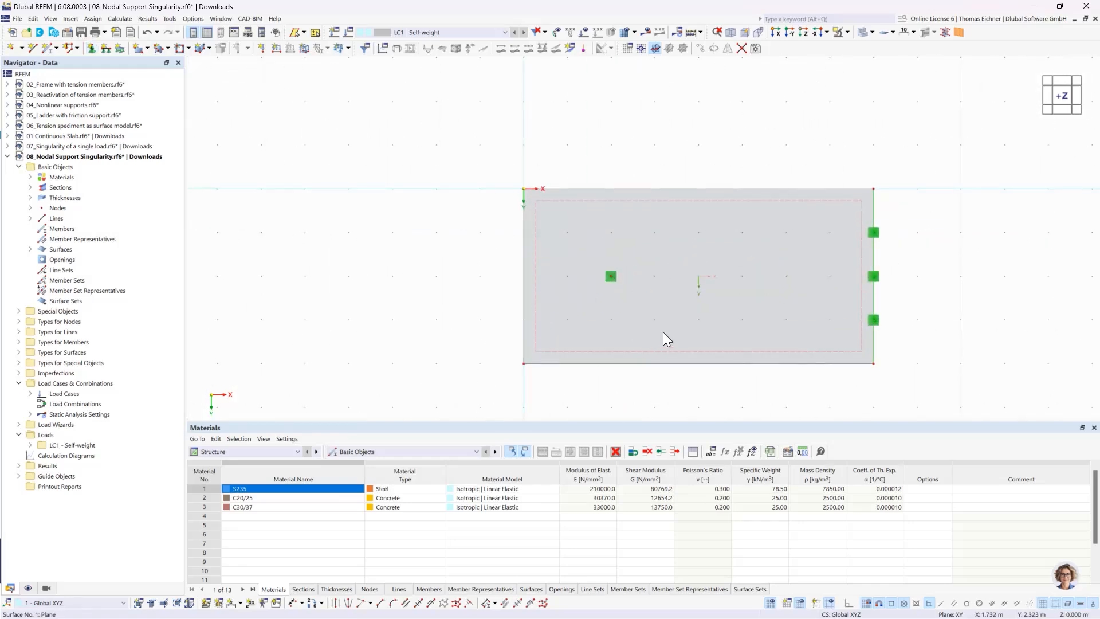
{"action": "right_click", "coordinate": [877, 280]}
{"action": "left_click_drag", "start_coordinate": [937, 375], "coordinate": [981, 375]}
{"action": "left_click", "coordinate": [614, 276]}
{"action": "right_click", "coordinate": [614, 276]}
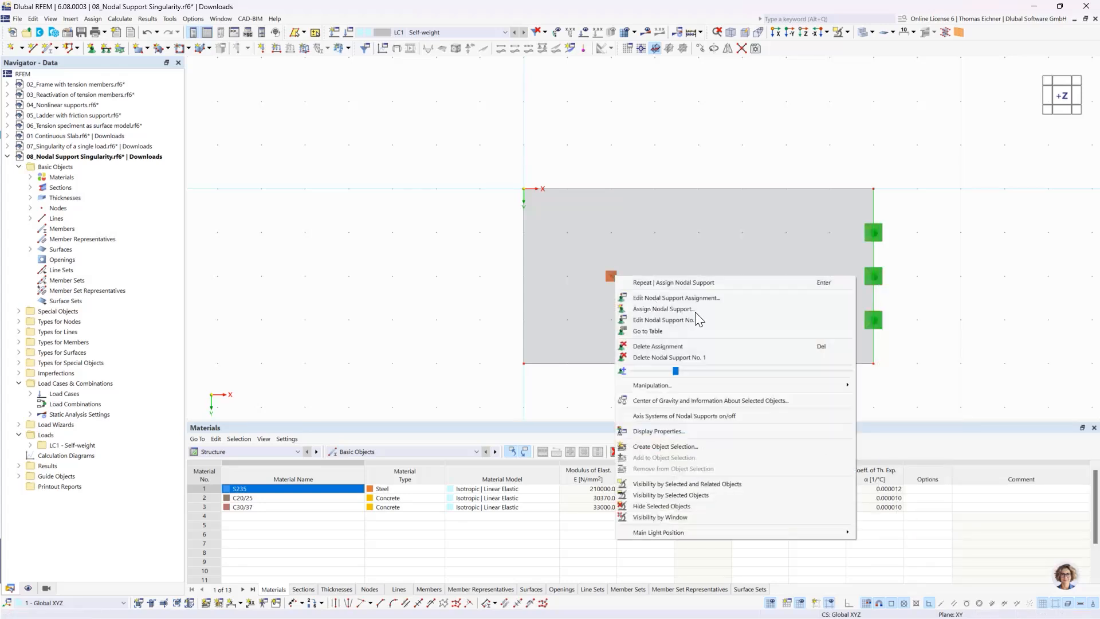
{"action": "left_click_drag", "start_coordinate": [683, 370], "coordinate": [735, 380]}
{"action": "left_click", "coordinate": [610, 40]}
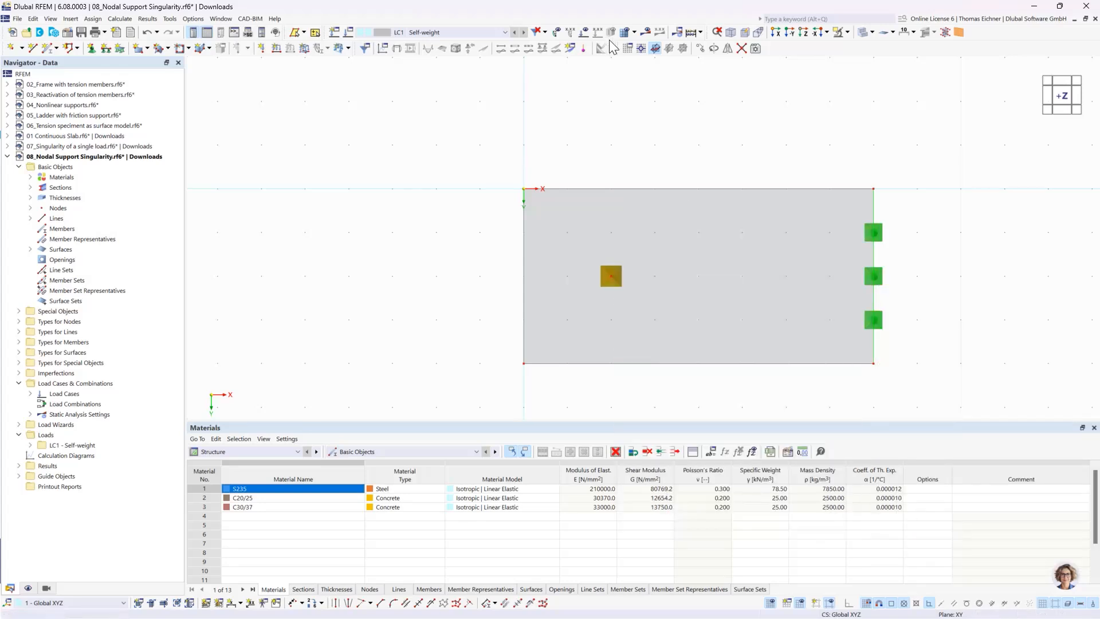
{"action": "left_click", "coordinate": [607, 149]}
Create a uniform 10 kN/m² surface load in the global Z direction in LC1 and assign it to surface 1.
{"action": "scroll", "coordinate": [607, 149], "scroll_direction": "down", "scroll_amount": 2}
{"action": "scroll", "coordinate": [552, 108], "scroll_direction": "down", "scroll_amount": 4}
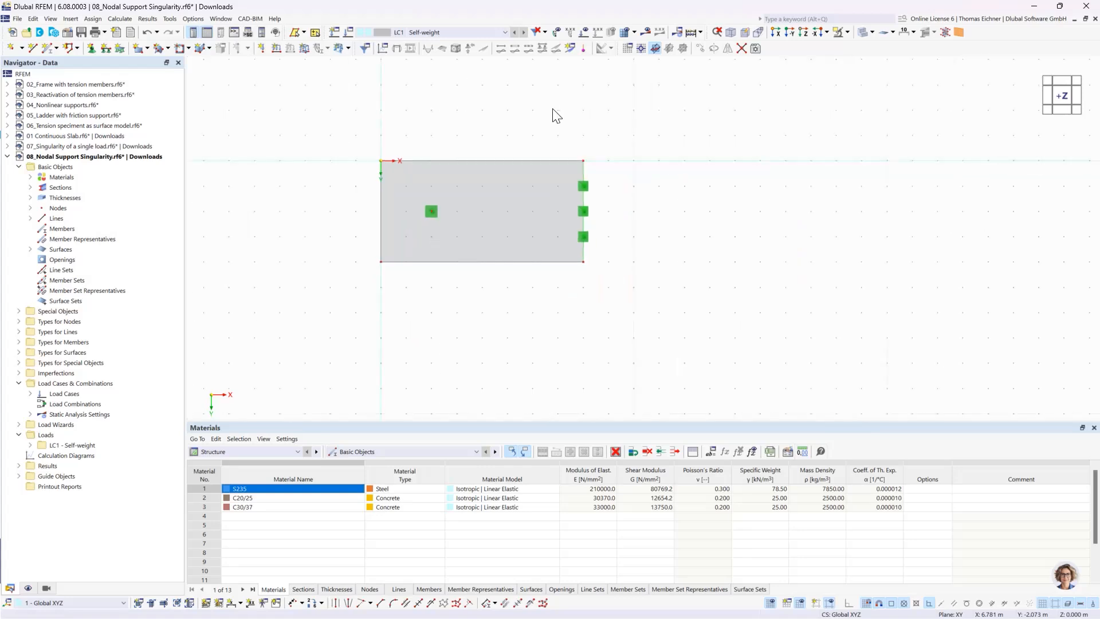
{"action": "middle_click_drag", "start_coordinate": [537, 152], "coordinate": [525, 213]}
{"action": "left_click", "coordinate": [305, 49]}
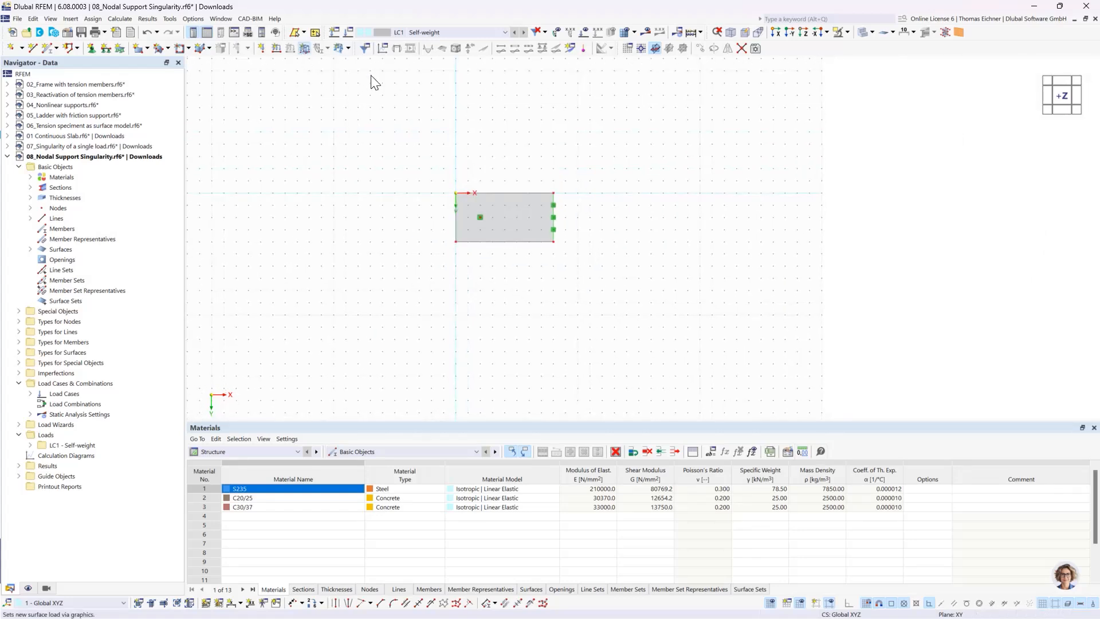
{"action": "left_click", "coordinate": [451, 189]}
{"action": "type", "text": "10"}
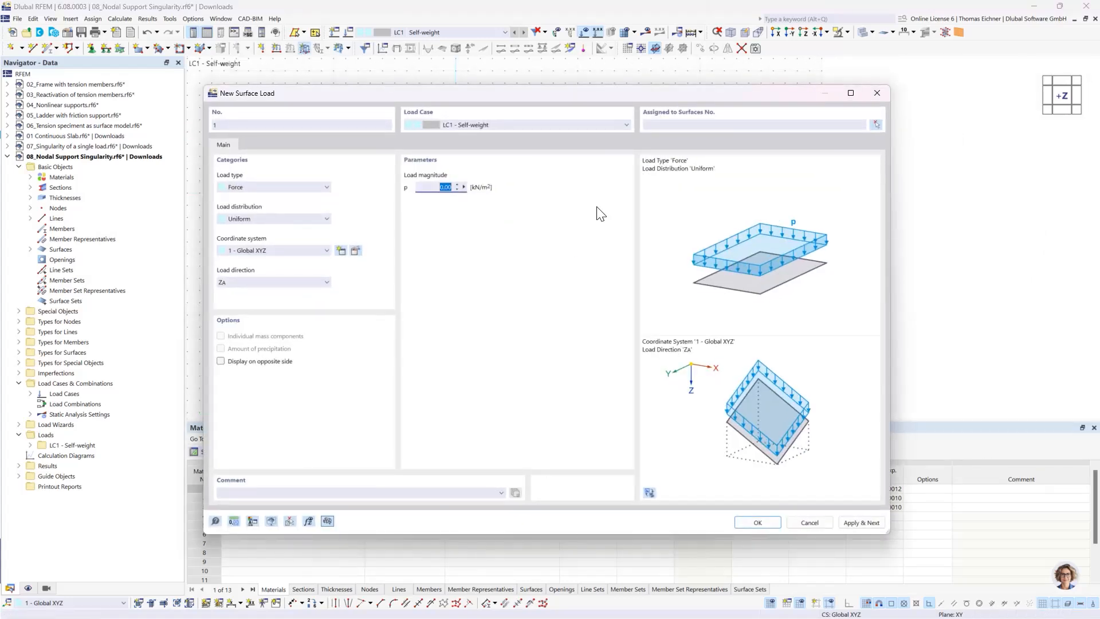
{"action": "left_click", "coordinate": [767, 525]}
{"action": "left_click", "coordinate": [543, 240]}
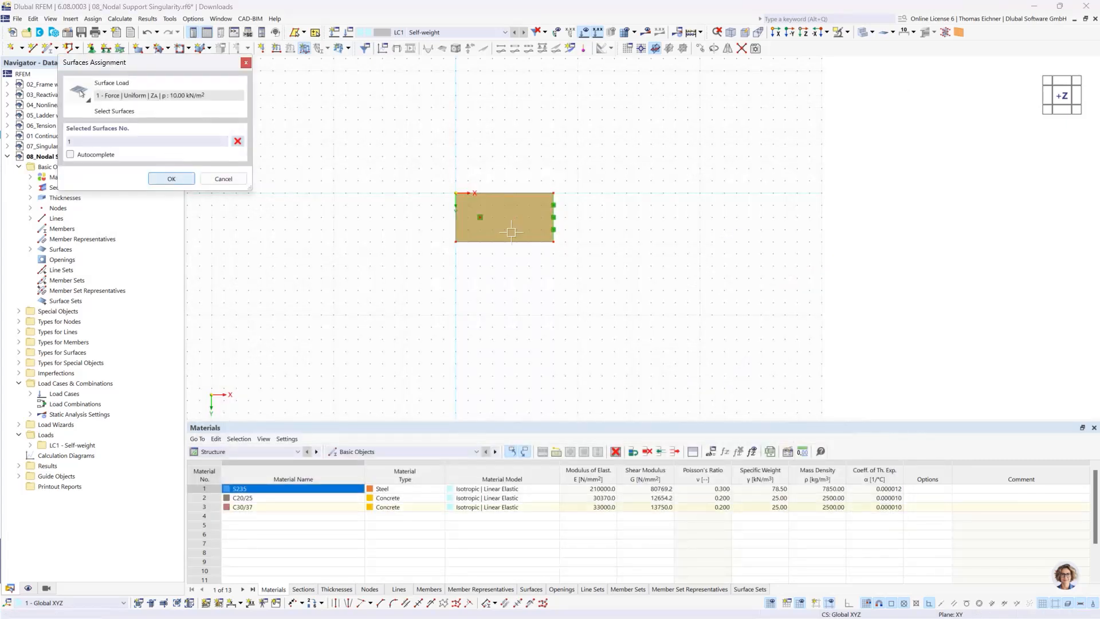
{"action": "left_click", "coordinate": [169, 179]}
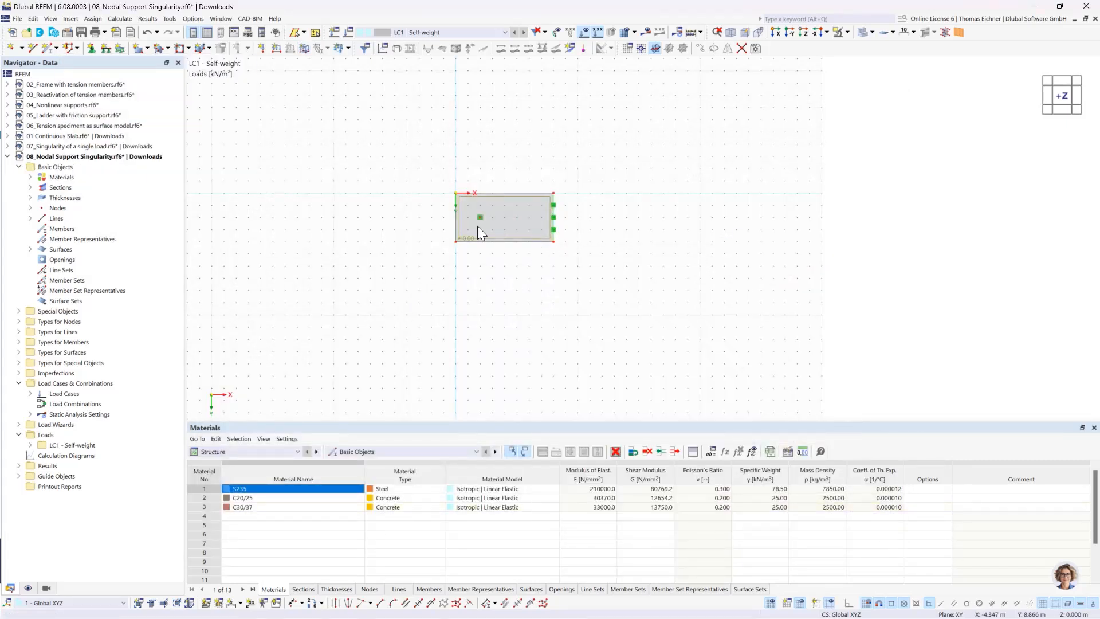
Copy the whole plate with its supports and surface load three times in the X direction at 10 m displacement.
{"action": "left_click_drag", "start_coordinate": [402, 300], "coordinate": [647, 150]}
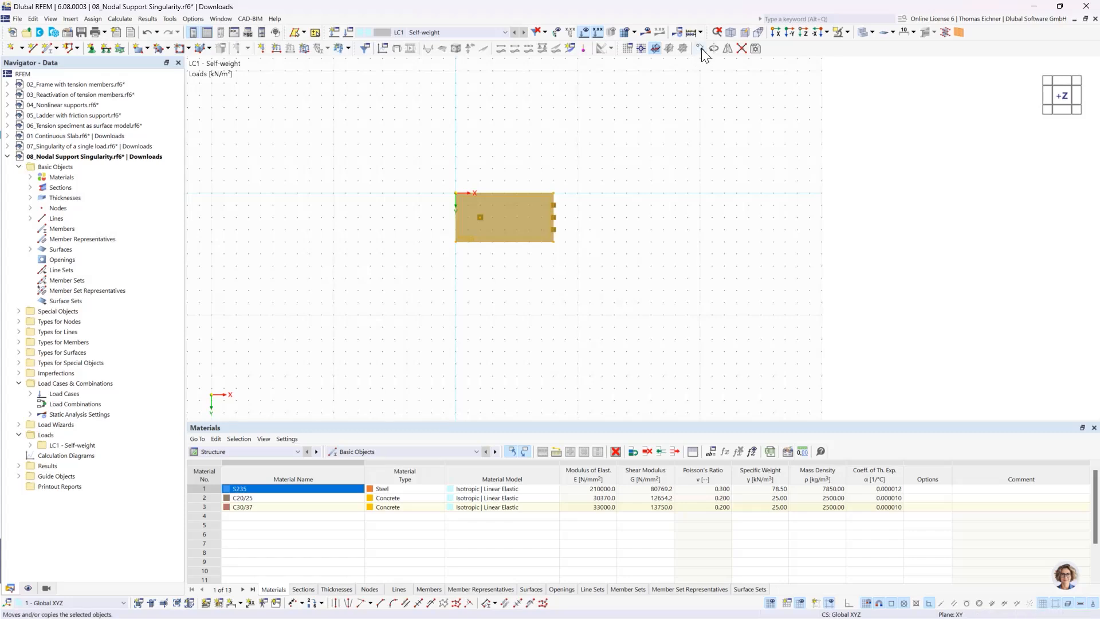
{"action": "left_click", "coordinate": [701, 48]}
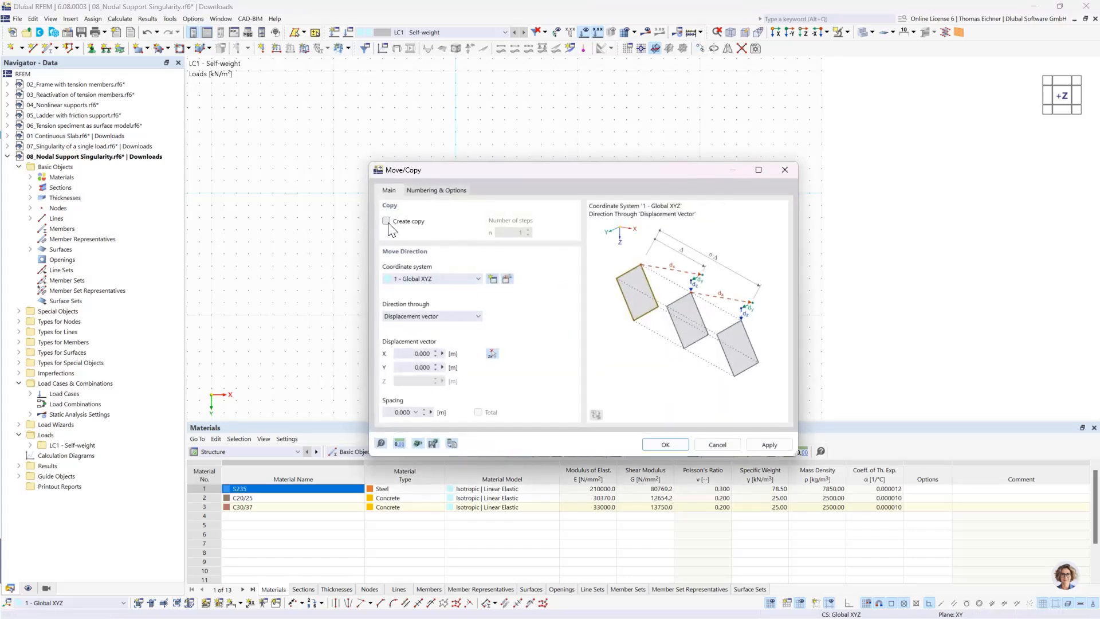
{"action": "left_click", "coordinate": [386, 221]}
{"action": "double_click", "coordinate": [504, 232]}
{"action": "type", "text": "3"}
{"action": "double_click", "coordinate": [422, 354]}
{"action": "type", "text": "10"}
{"action": "left_click", "coordinate": [659, 445]}
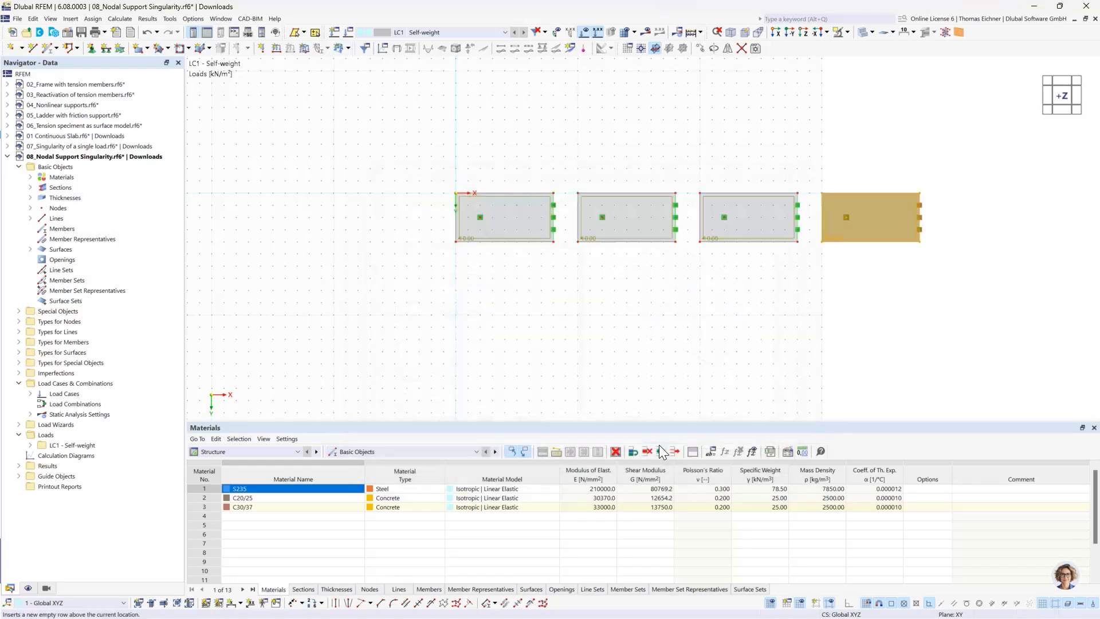
{"action": "left_click", "coordinate": [718, 298]}
{"action": "middle_click_drag", "start_coordinate": [720, 298], "coordinate": [612, 339]}
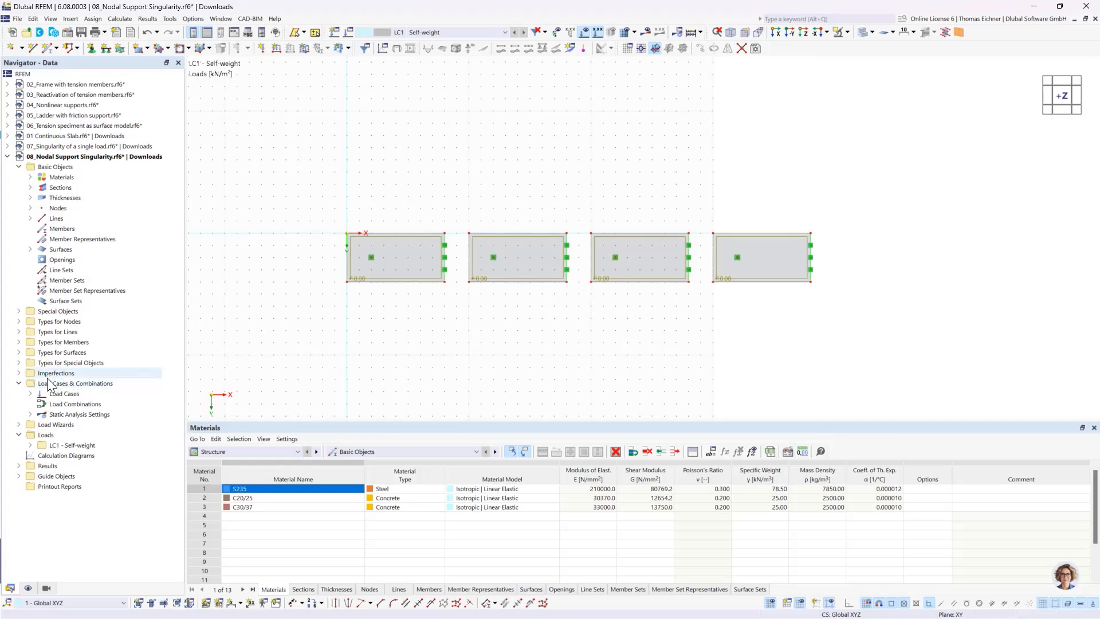
Create a surface mesh refinement with a target FE length of 2 m and assign it to surface 1.
{"action": "left_click", "coordinate": [20, 353]}
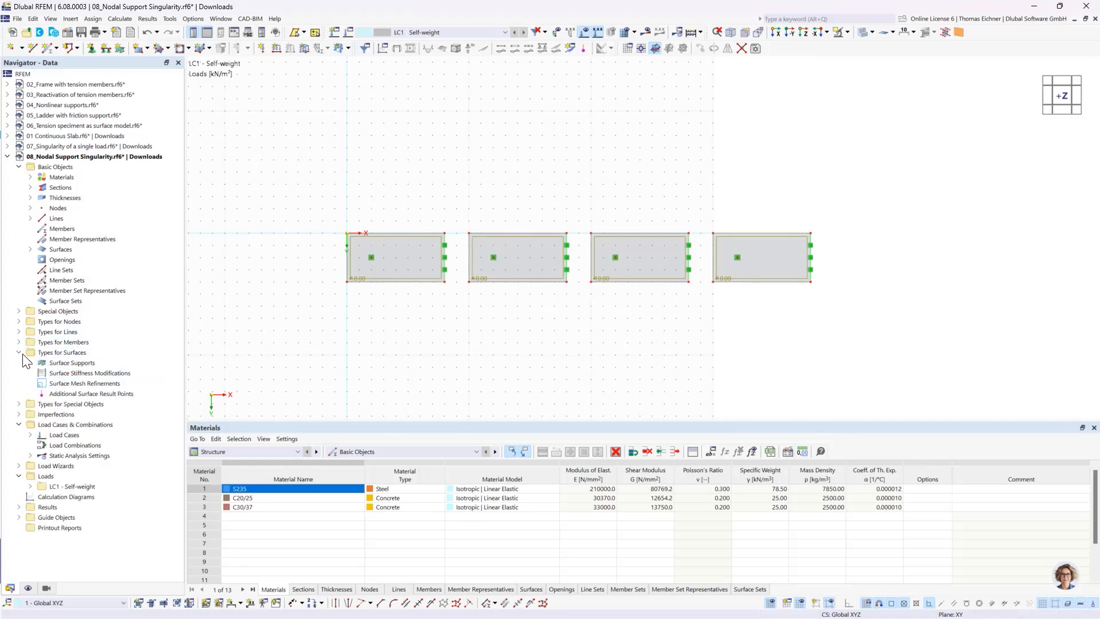
{"action": "double_click", "coordinate": [85, 385]}
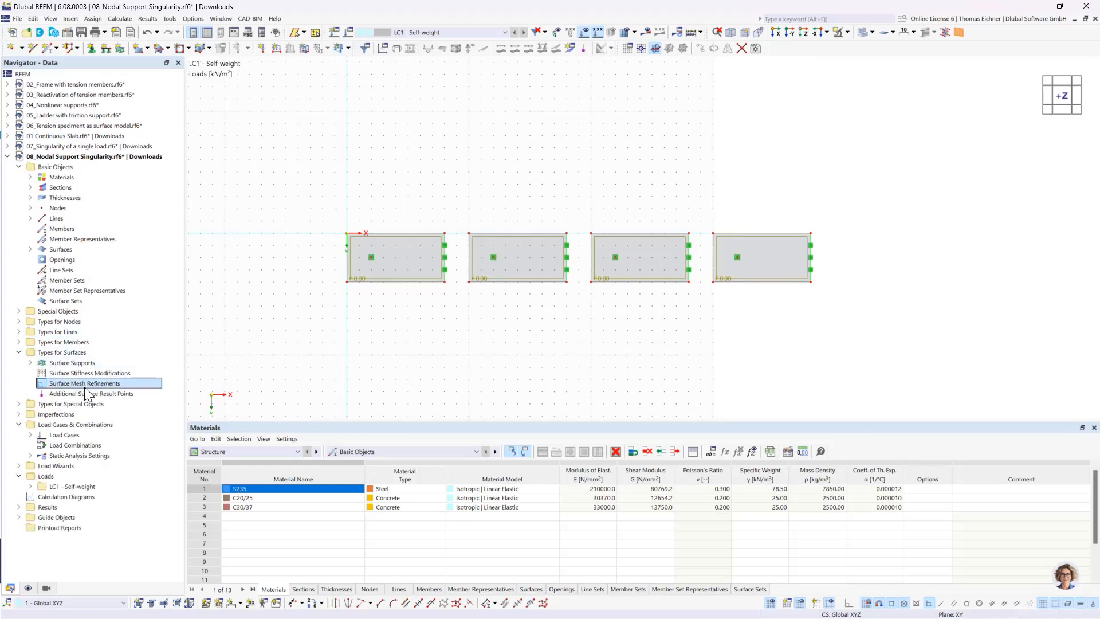
{"action": "double_click", "coordinate": [404, 212]}
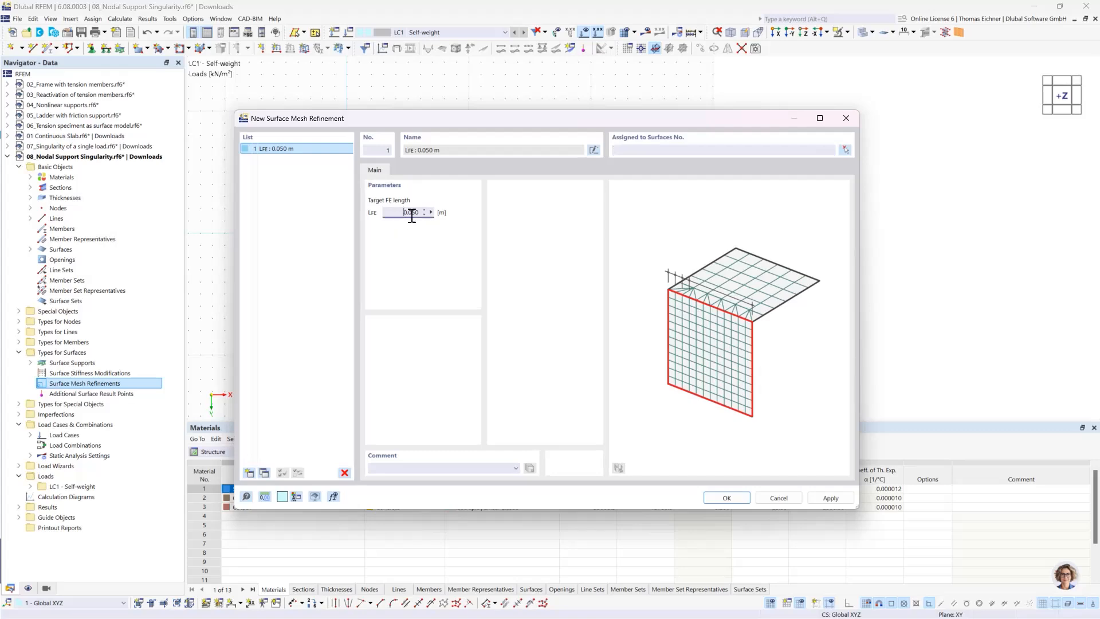
{"action": "type", "text": "2"}
{"action": "left_click", "coordinate": [845, 149]}
{"action": "left_click", "coordinate": [167, 179]}
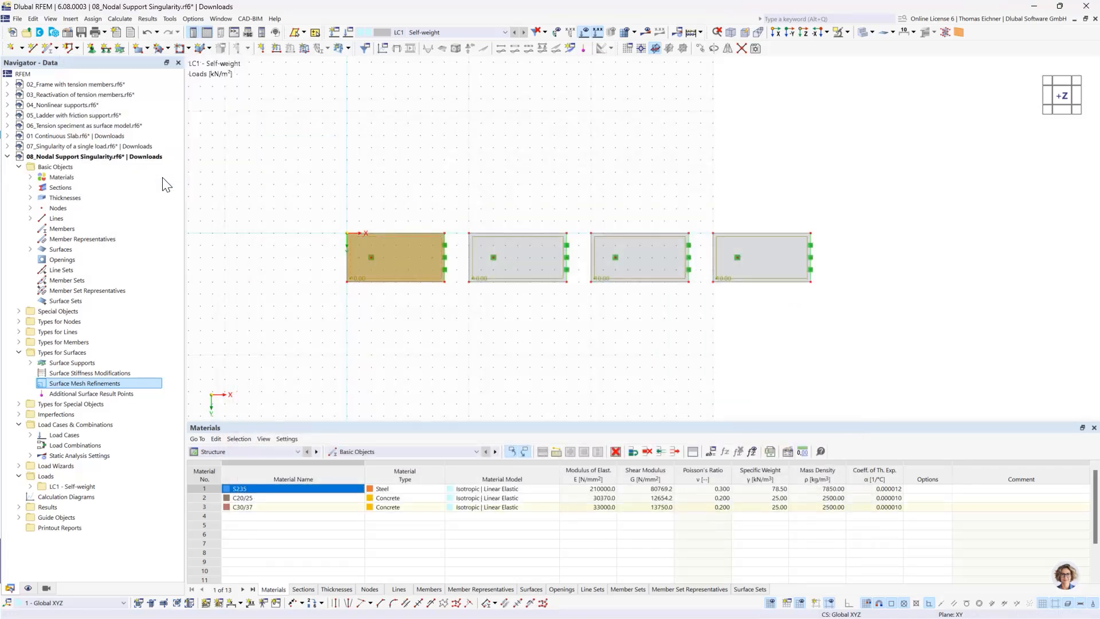
{"action": "double_click", "coordinate": [410, 213]}
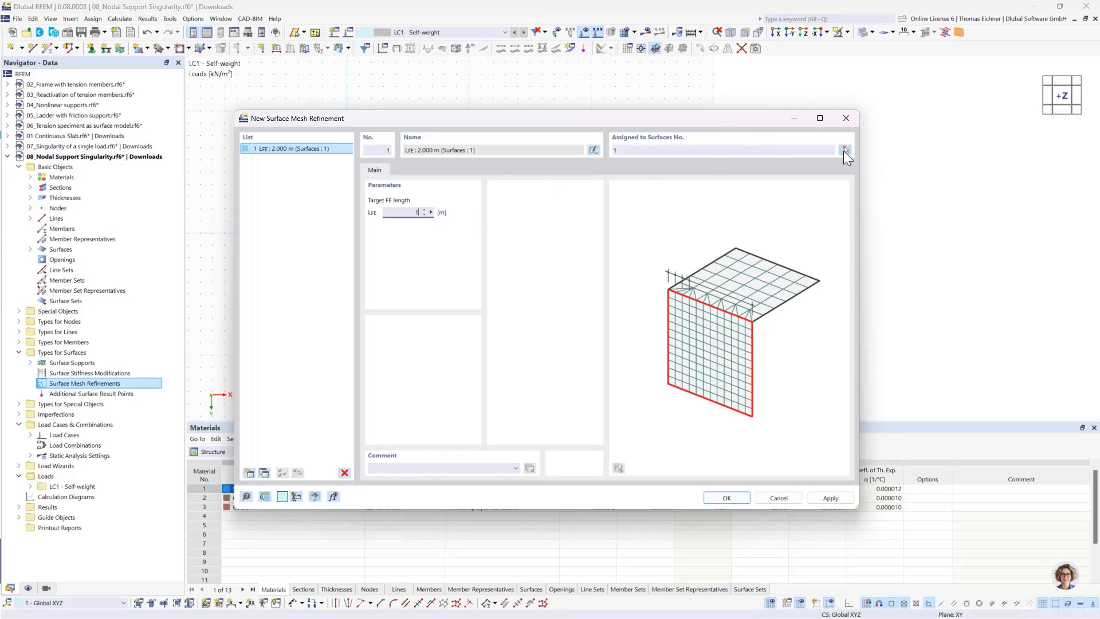
{"action": "left_click", "coordinate": [843, 151]}
{"action": "left_click", "coordinate": [530, 262]}
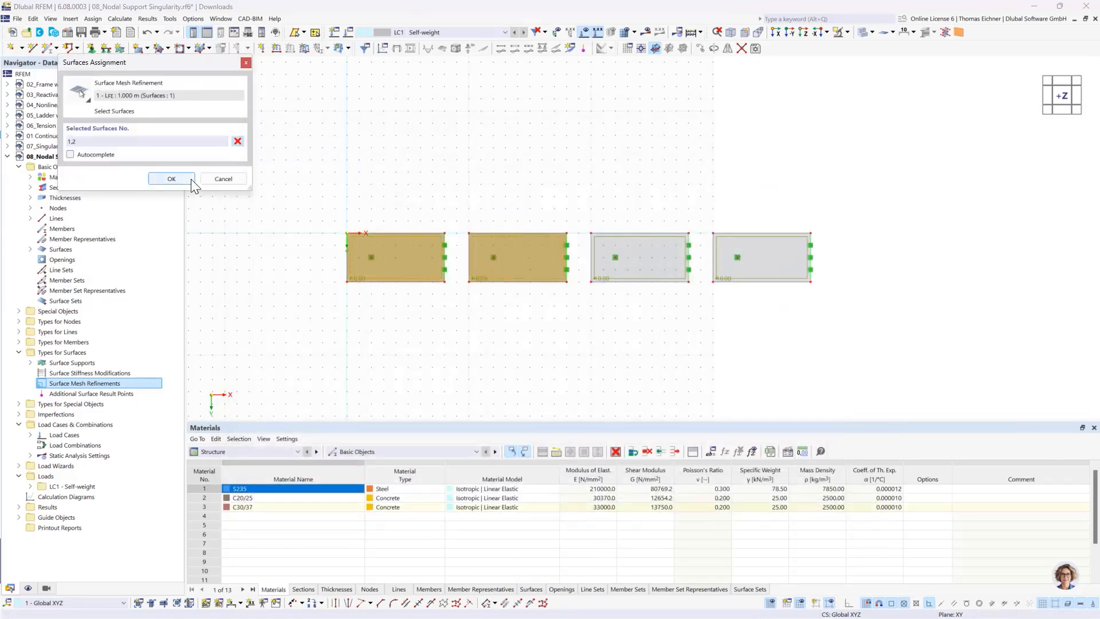
{"action": "left_click", "coordinate": [191, 178]}
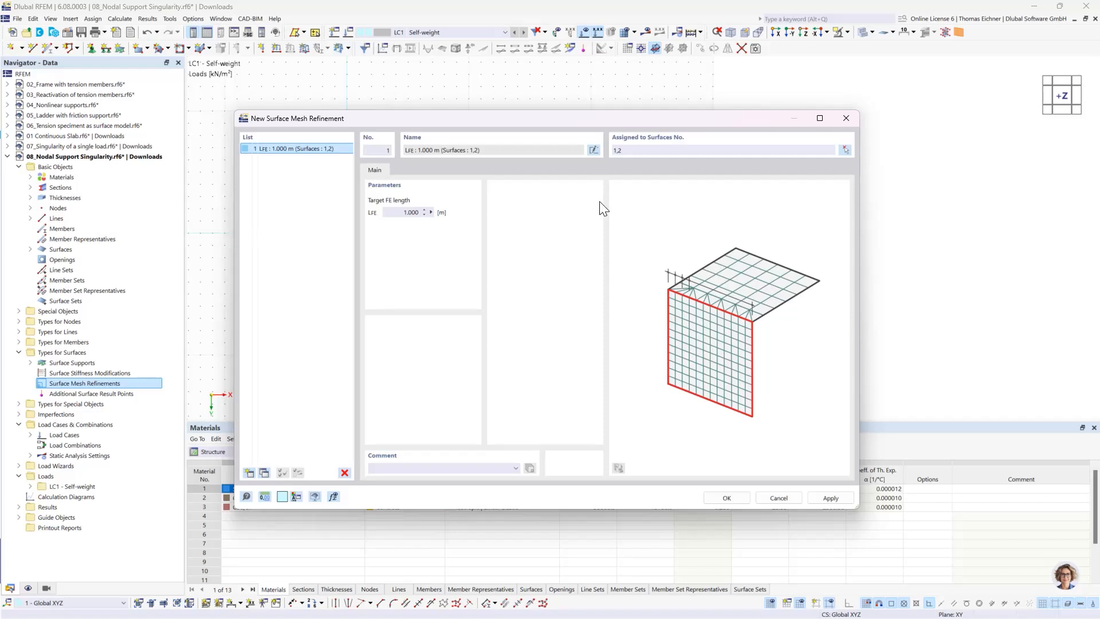
{"action": "left_click", "coordinate": [400, 215]}
{"action": "left_click", "coordinate": [645, 150]}
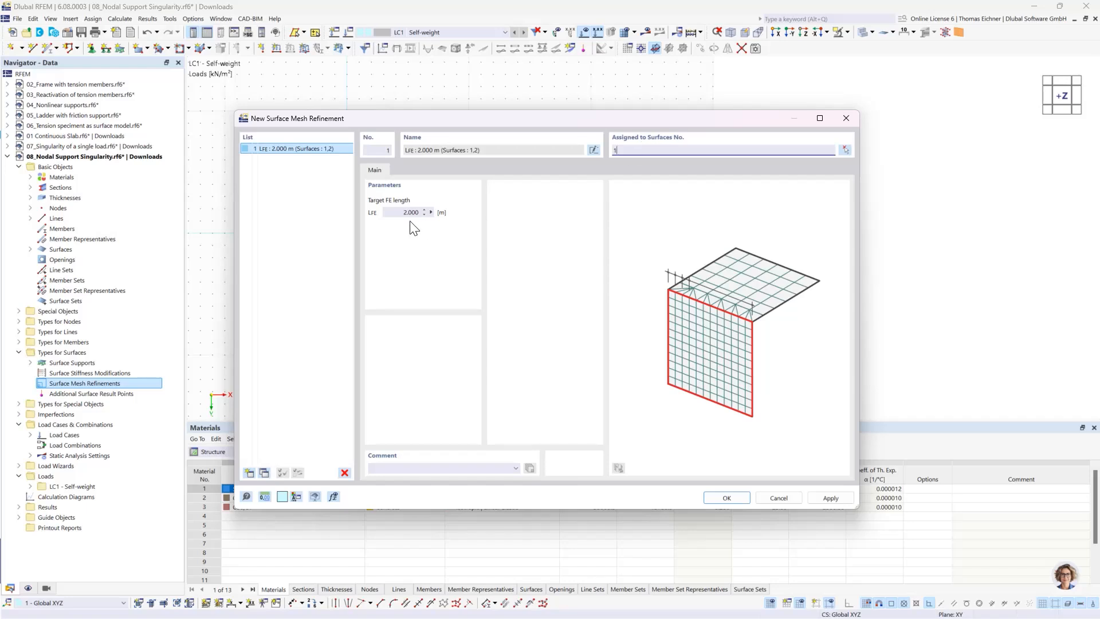
{"action": "left_click", "coordinate": [328, 167]}
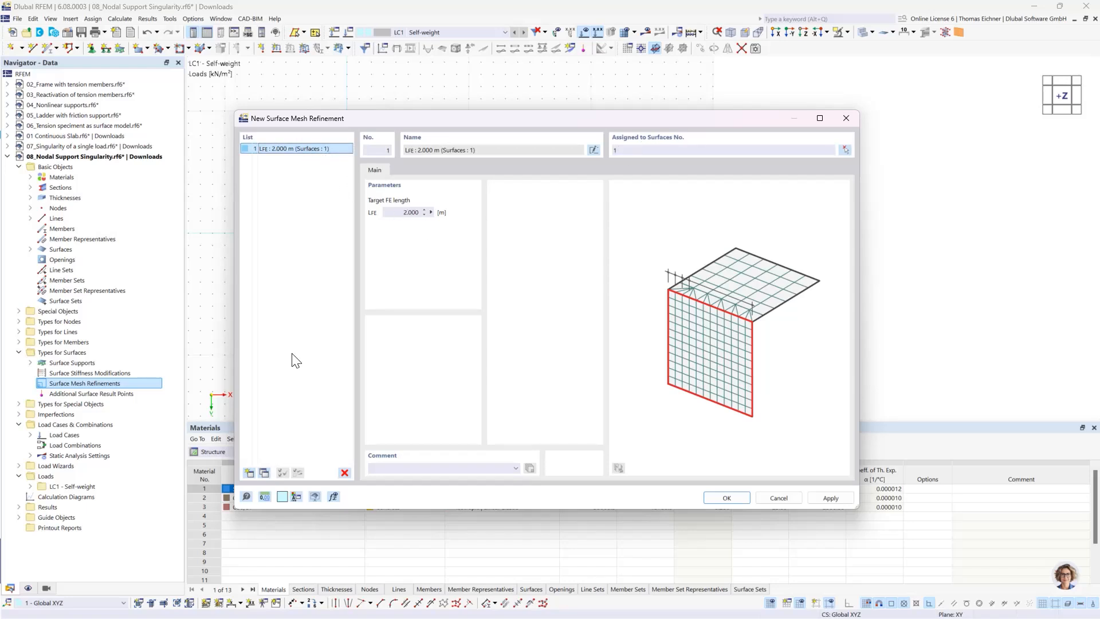
Copy the 2 m mesh refinement, set the copy's target FE length to 1 m and assign it to surface 2.
{"action": "left_click", "coordinate": [263, 475]}
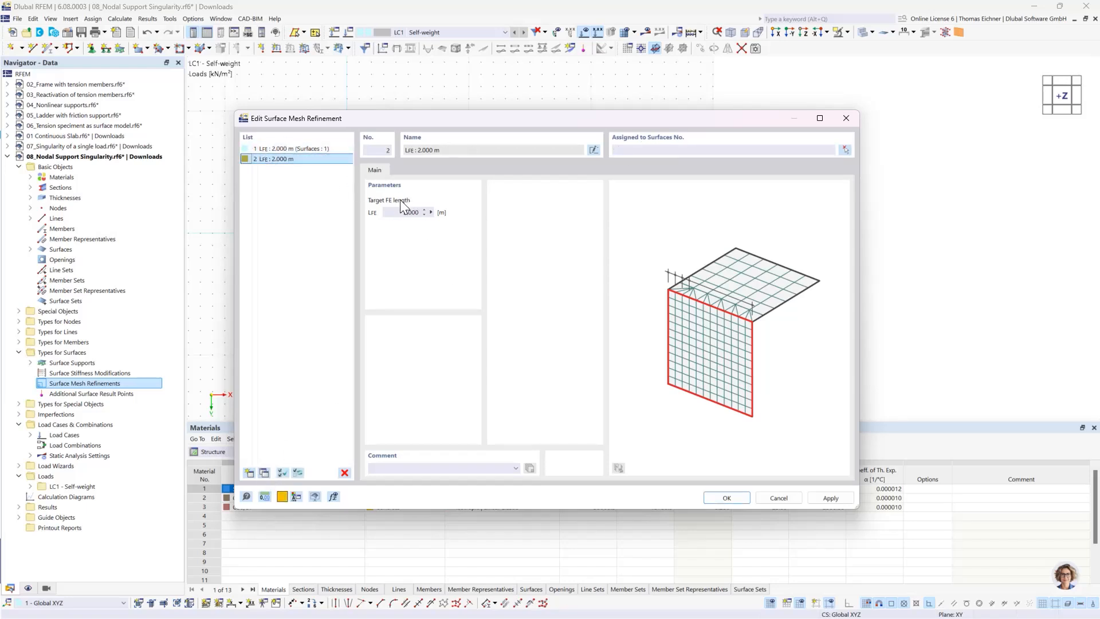
{"action": "left_click_drag", "start_coordinate": [400, 211], "coordinate": [488, 216]}
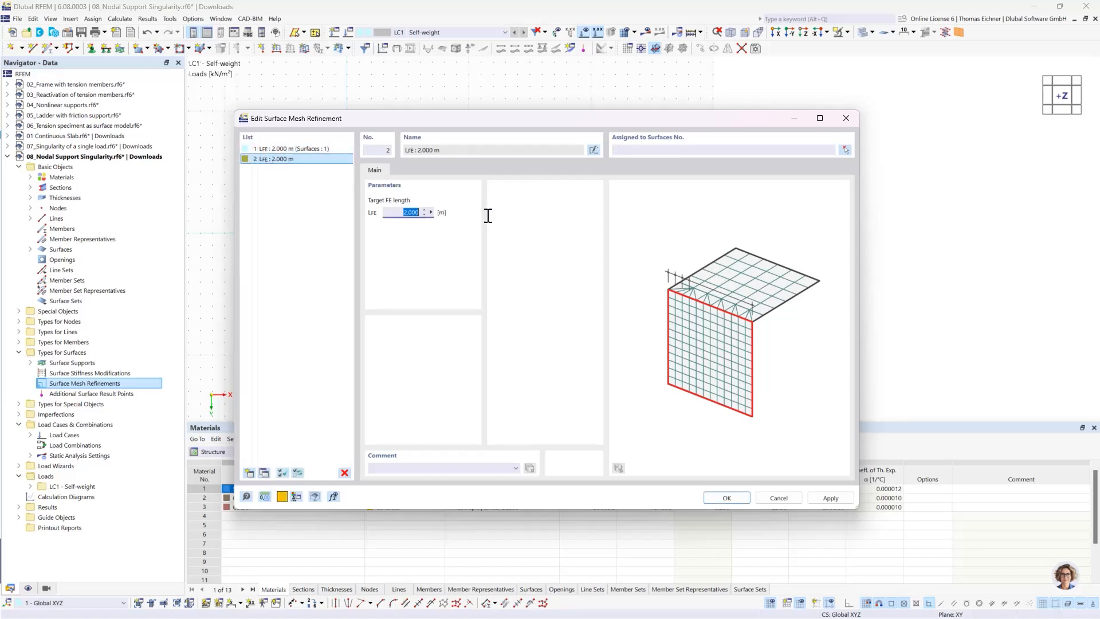
{"action": "left_click", "coordinate": [662, 149]}
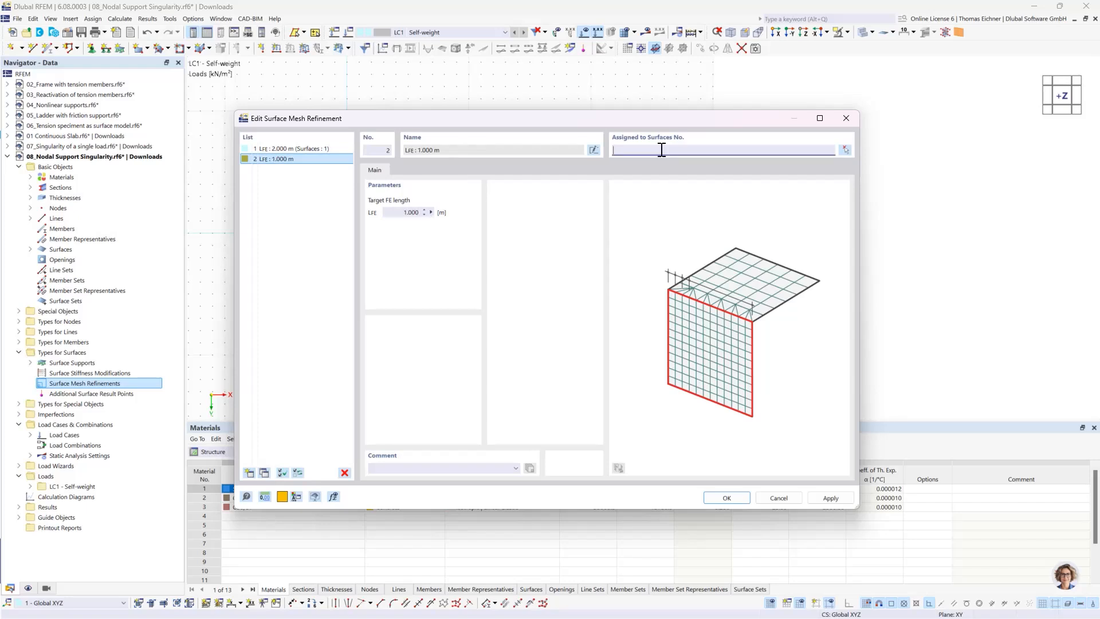
{"action": "left_click", "coordinate": [273, 159]}
Add a third mesh refinement as a copy of the second, with target FE length 0.5 m, assigned to surface 3.
{"action": "left_click", "coordinate": [265, 473]}
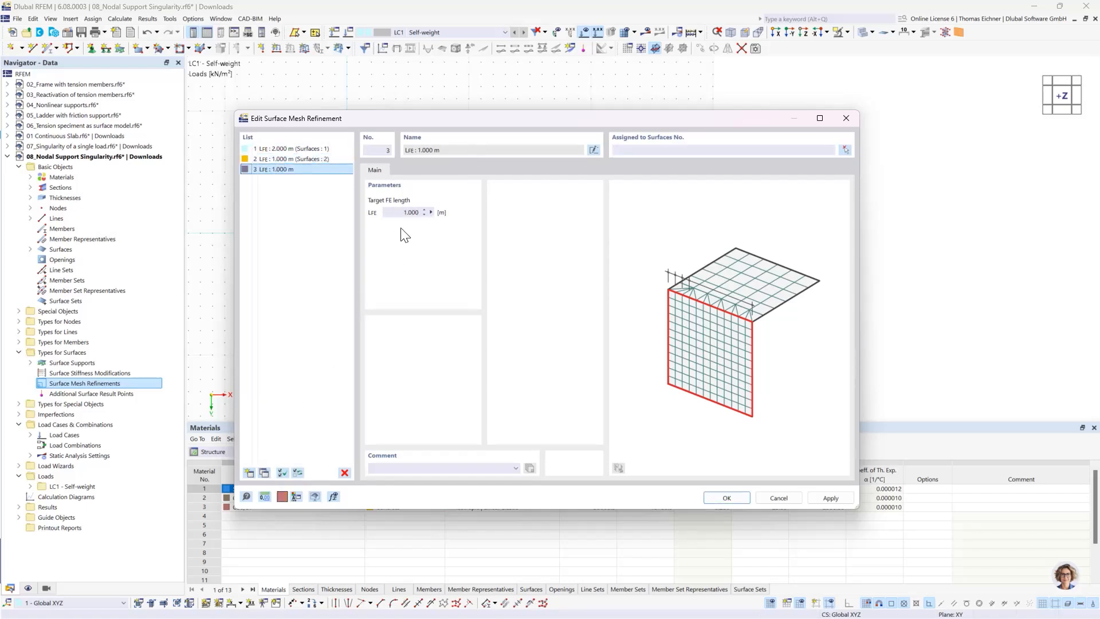
{"action": "left_click_drag", "start_coordinate": [401, 212], "coordinate": [442, 215]}
{"action": "left_click", "coordinate": [645, 154]}
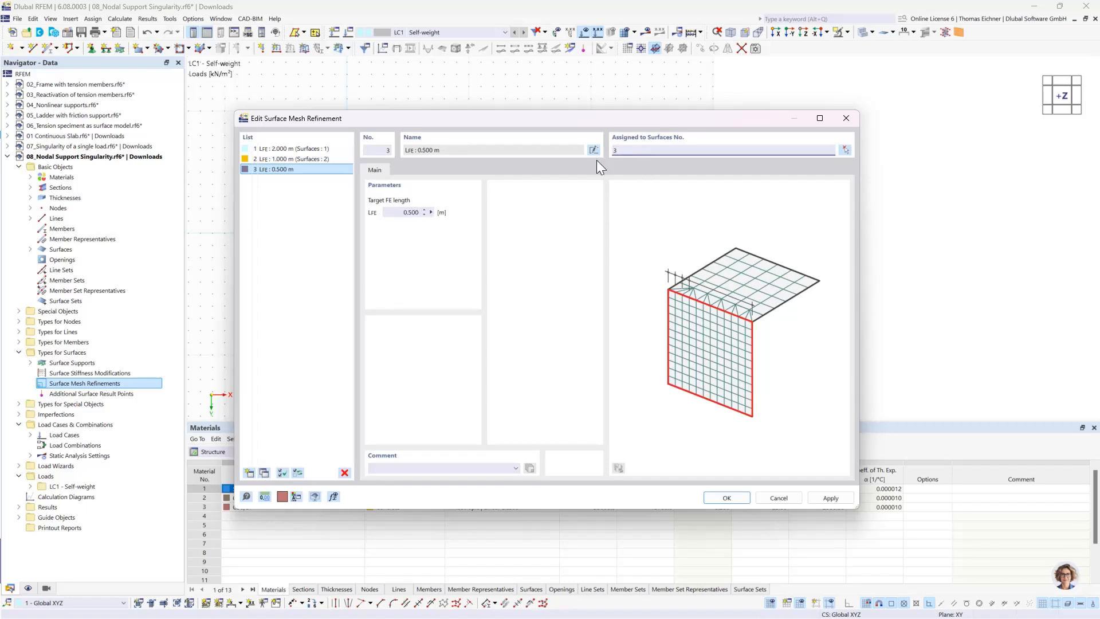
{"action": "left_click", "coordinate": [284, 167]}
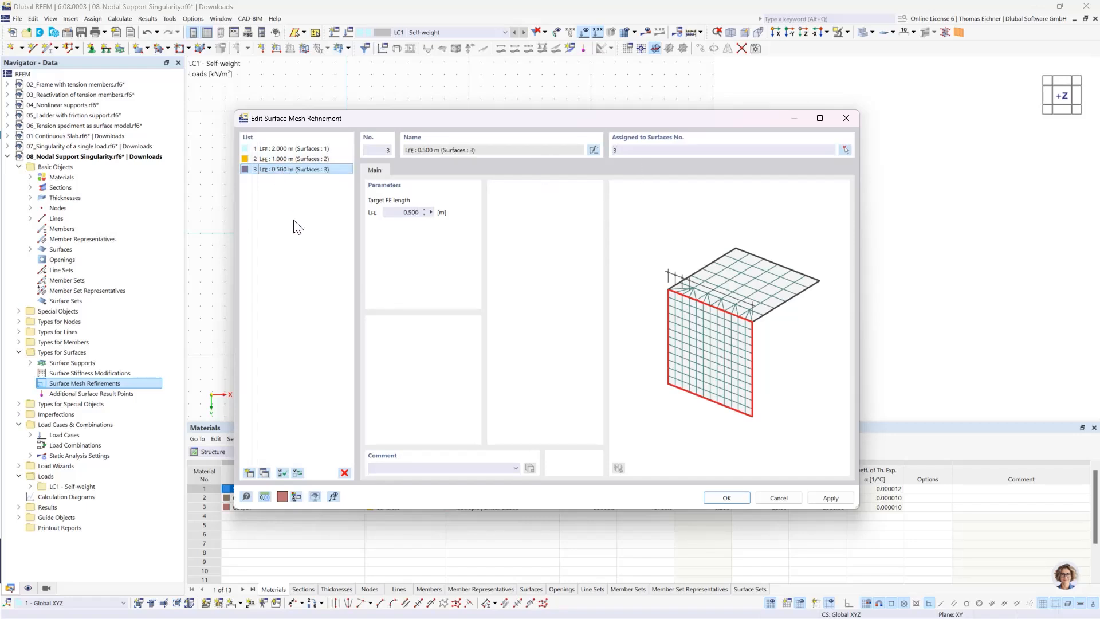
Add a fourth mesh refinement as a copy of the third, with a smaller target FE length, assigned to surface 4.
{"action": "left_click", "coordinate": [264, 473]}
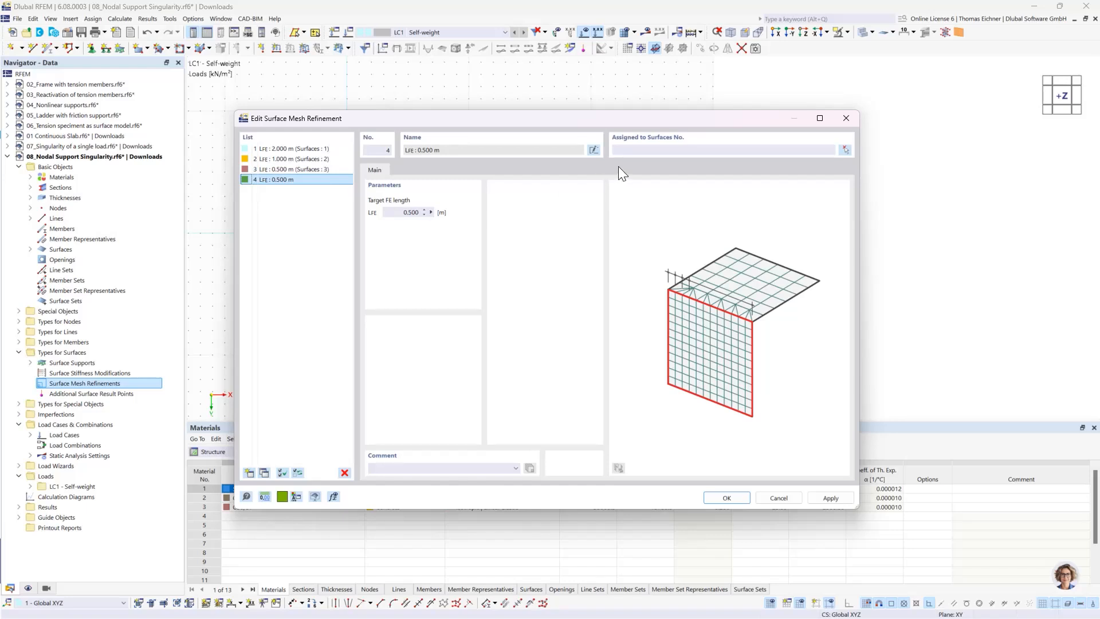
{"action": "left_click", "coordinate": [635, 150]}
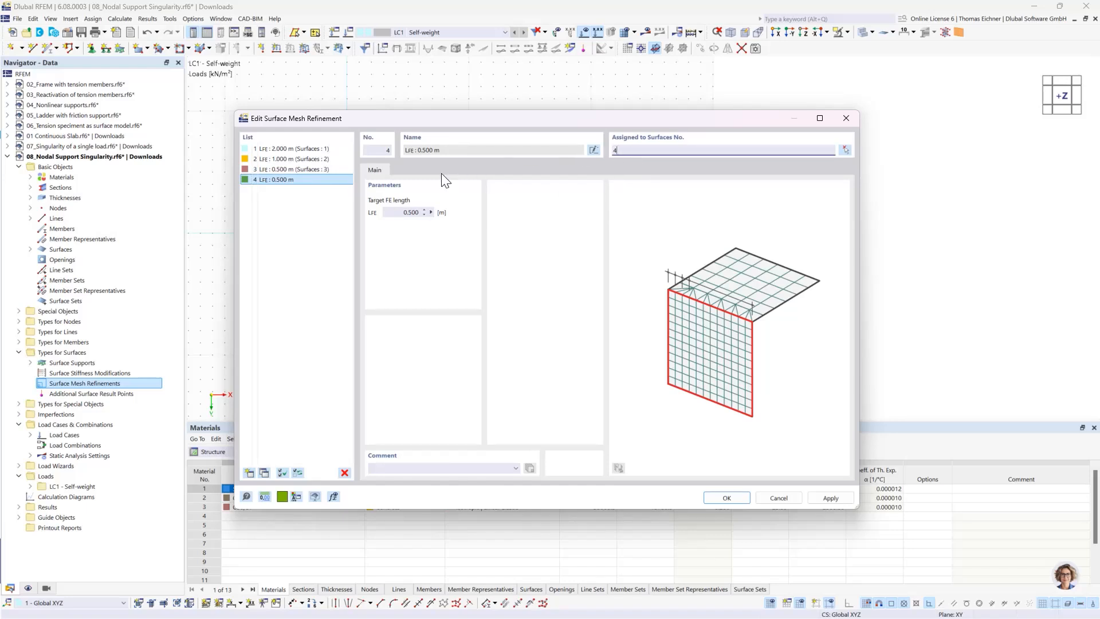
{"action": "left_click", "coordinate": [402, 210]}
{"action": "left_click", "coordinate": [726, 499]}
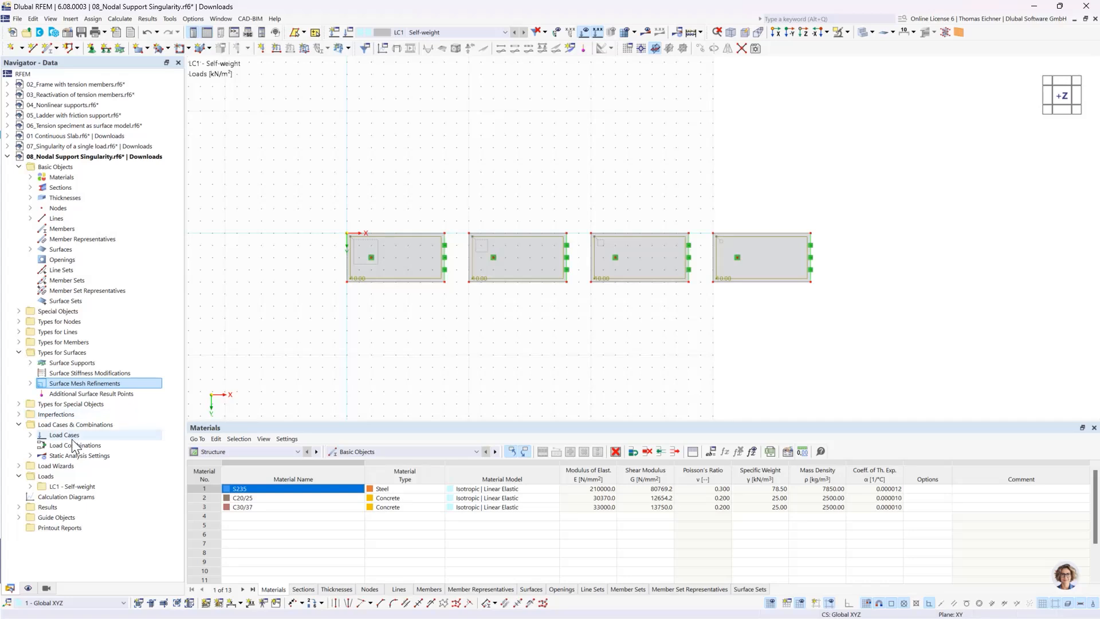
Create a two-point result section through all four plates along Y 2 m, ending at X 38 m.
{"action": "left_click", "coordinate": [18, 311]}
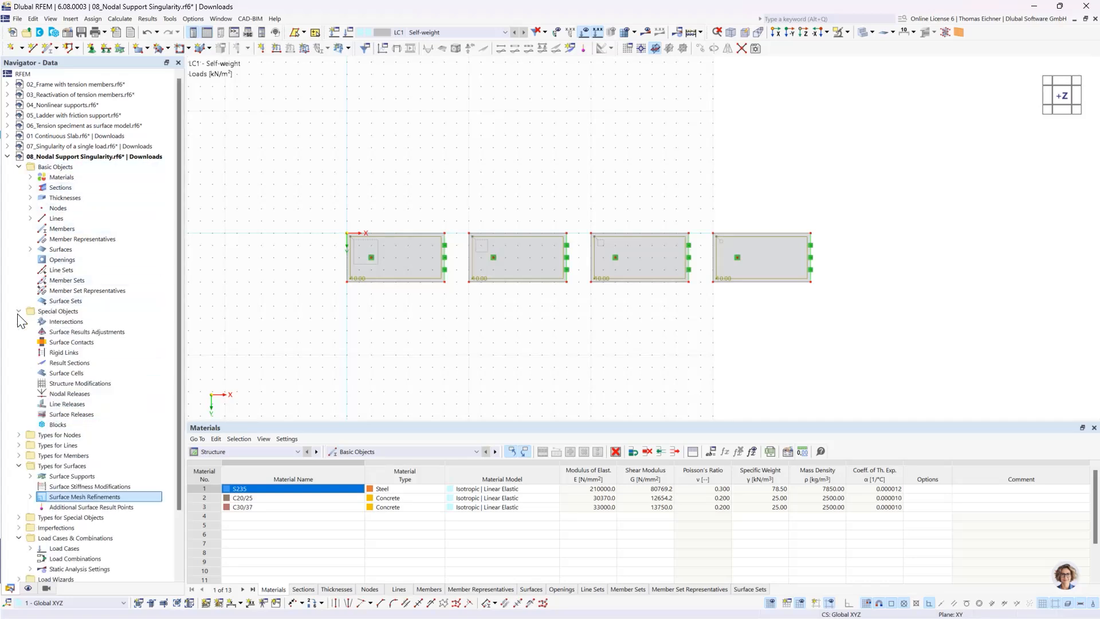
{"action": "left_click", "coordinate": [69, 362]}
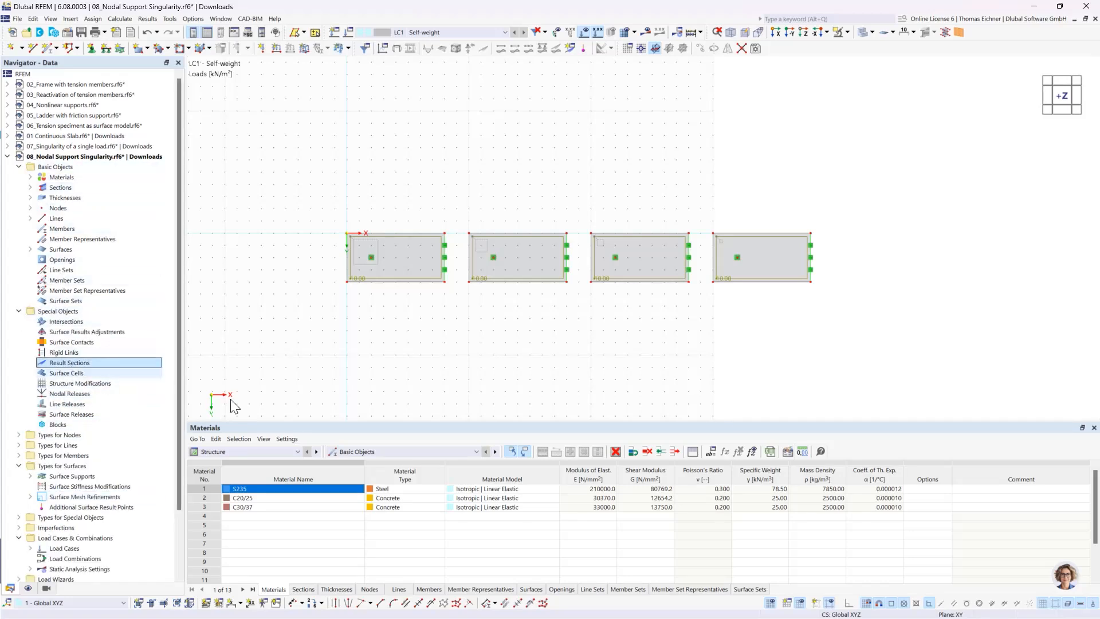
{"action": "double_click", "coordinate": [74, 361]}
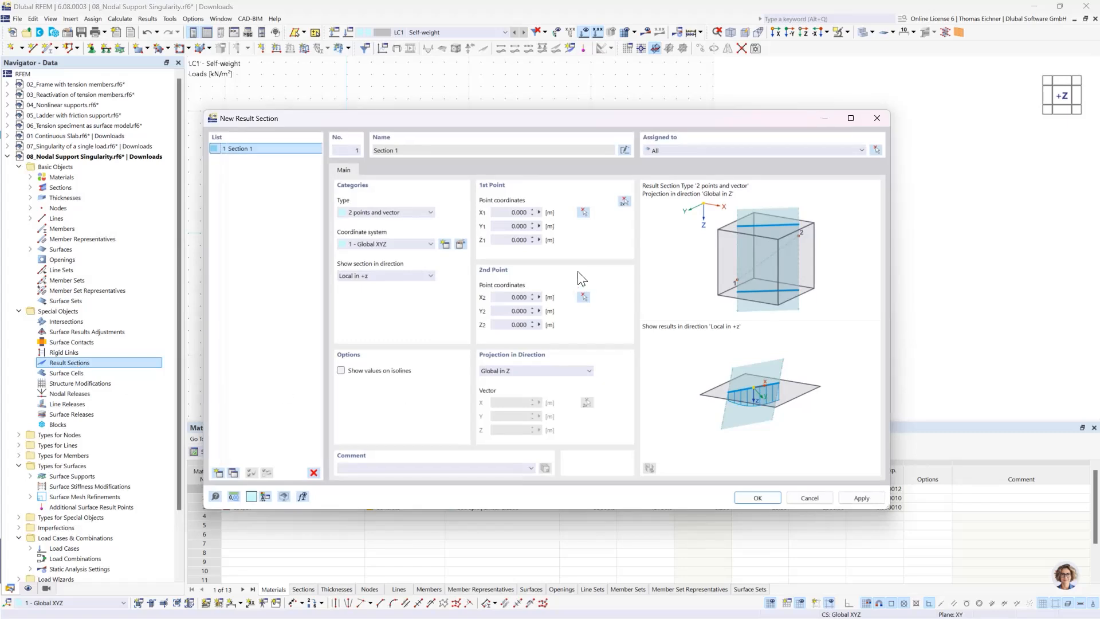
{"action": "left_click", "coordinate": [623, 201]}
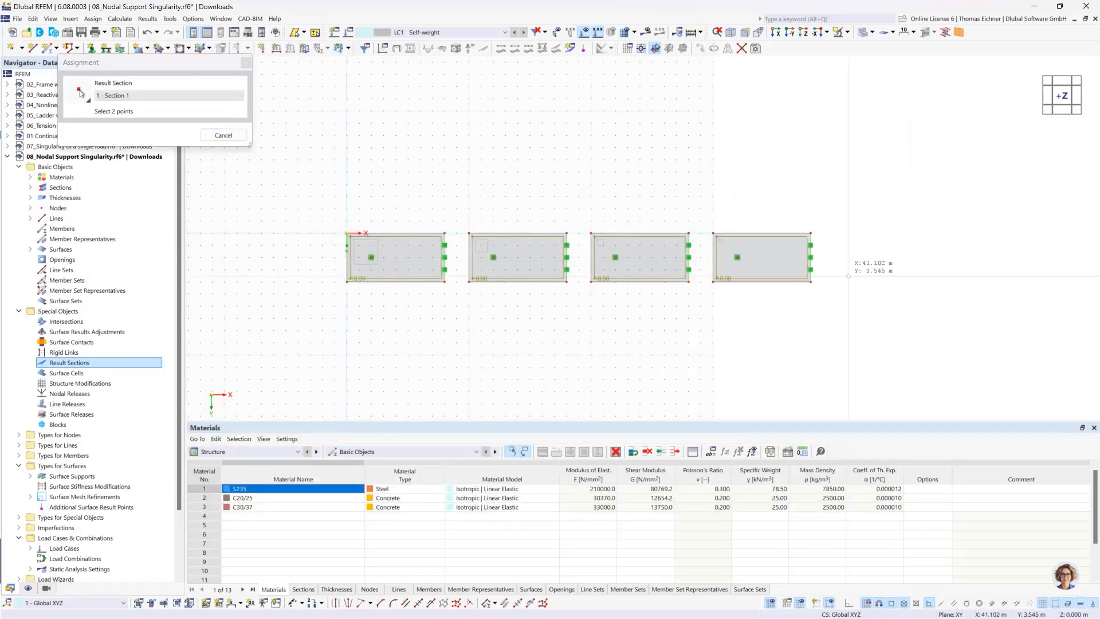
{"action": "left_click", "coordinate": [810, 258]}
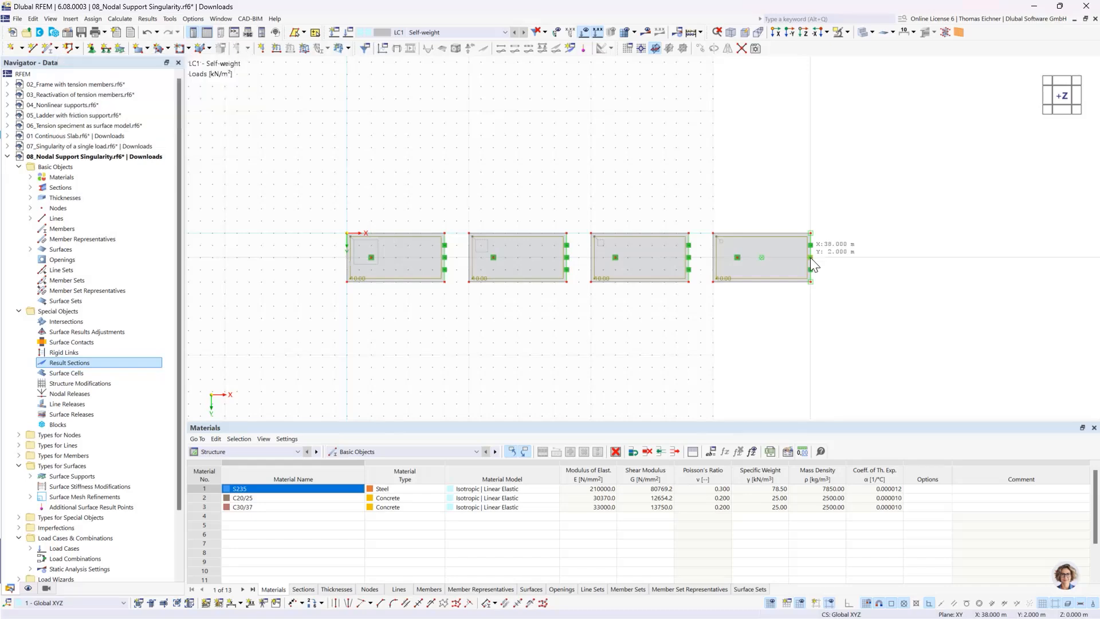
{"action": "left_click", "coordinate": [740, 499]}
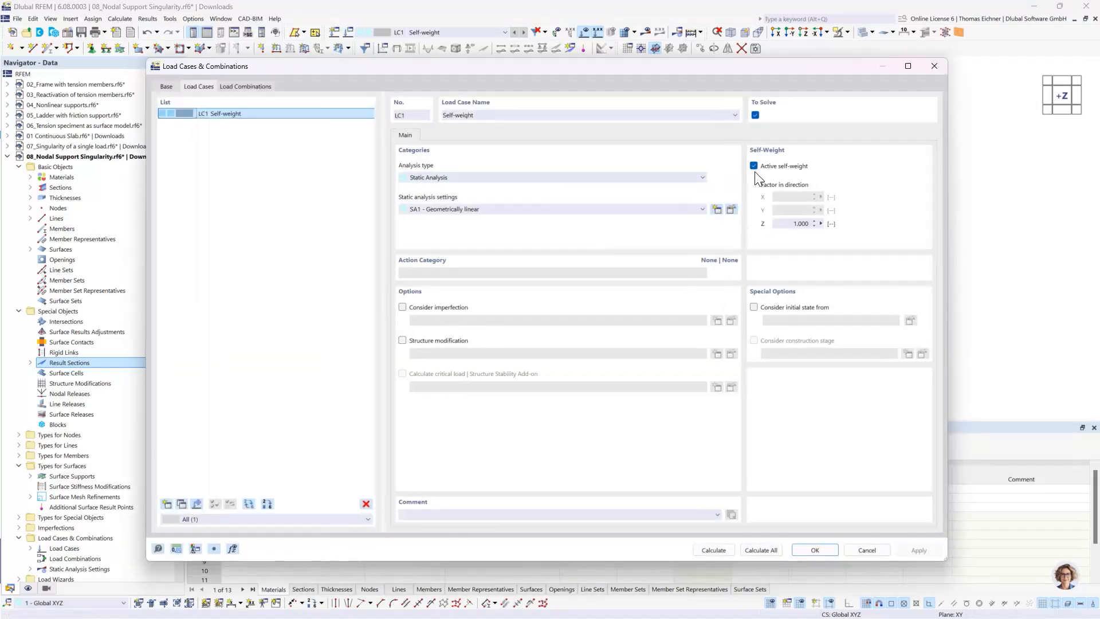
Deactivate the self-weight in load case LC1 and calculate the load case.
{"action": "left_click", "coordinate": [753, 166]}
{"action": "left_click", "coordinate": [726, 549]}
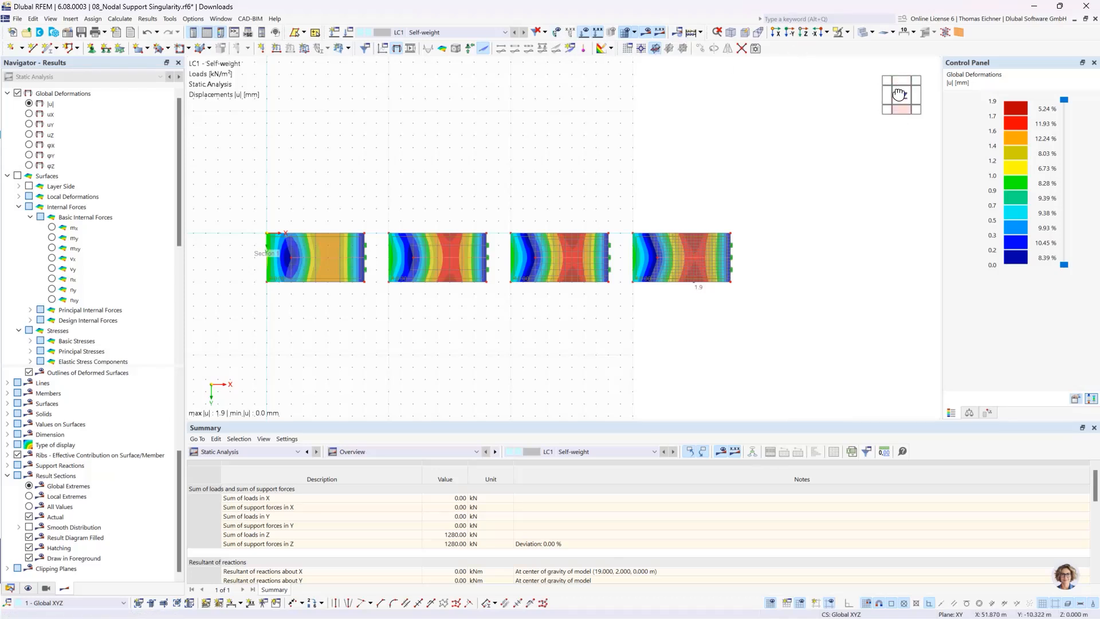
Show the model in the -Y direction and display all values along the result section.
{"action": "left_click_drag", "start_coordinate": [899, 95], "coordinate": [899, 81]}
{"action": "left_click", "coordinate": [901, 113]}
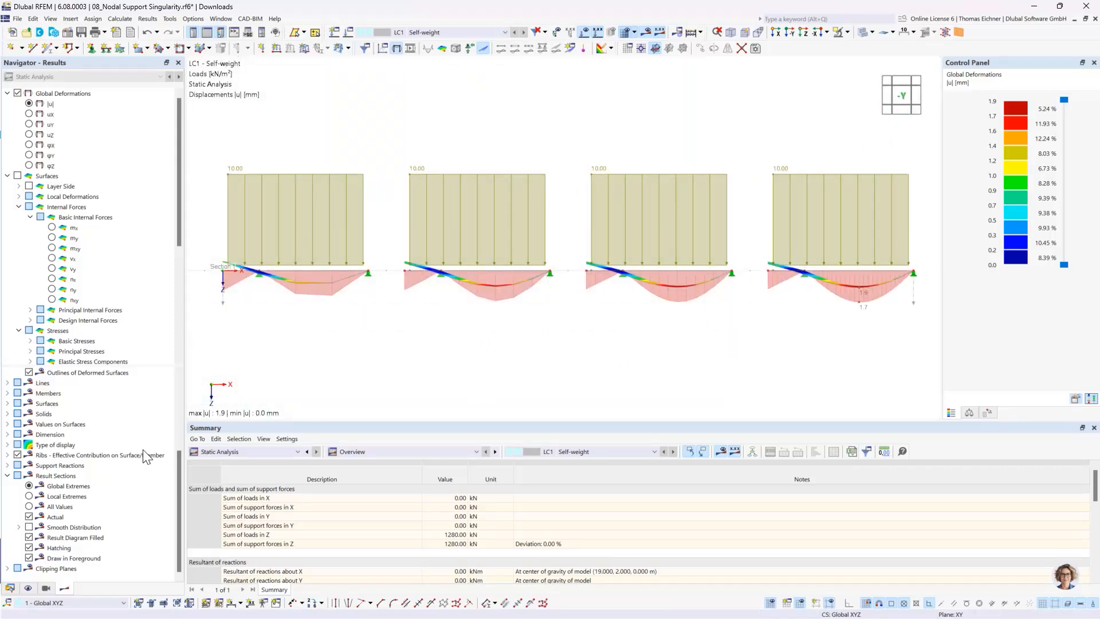
{"action": "left_click", "coordinate": [31, 506]}
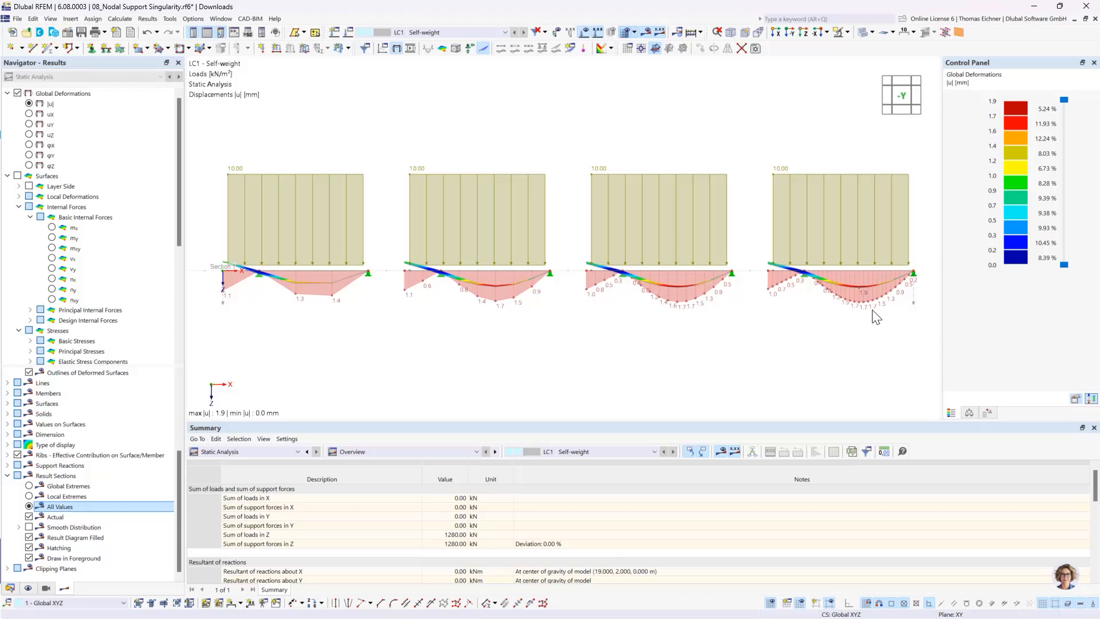
{"action": "scroll", "coordinate": [872, 314], "scroll_direction": "up", "scroll_amount": 2}
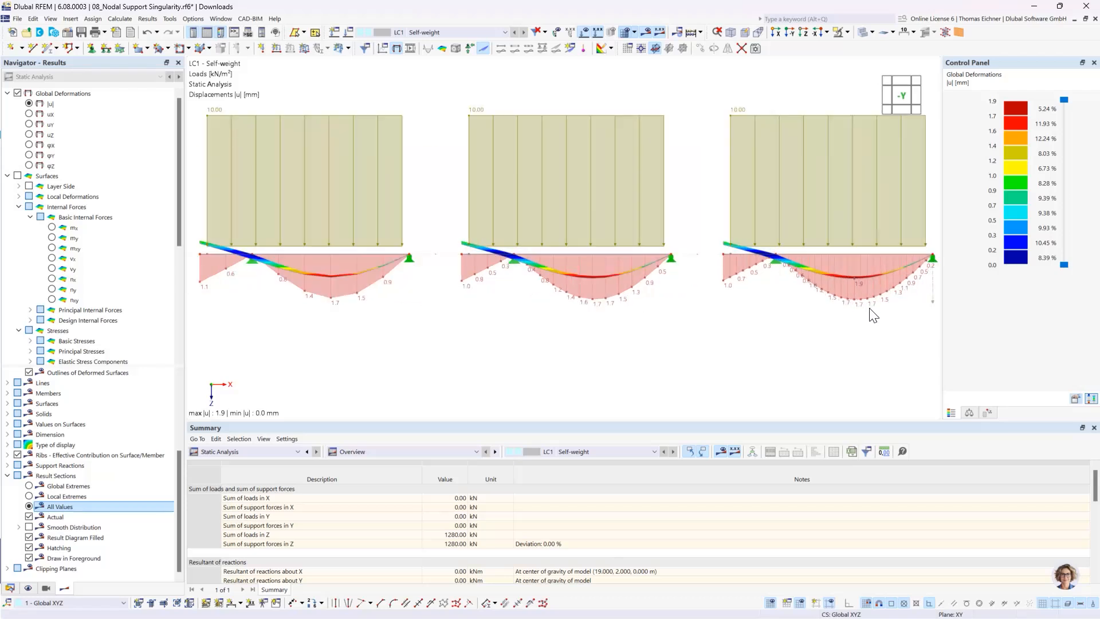
{"action": "scroll", "coordinate": [872, 314], "scroll_direction": "down", "scroll_amount": 2}
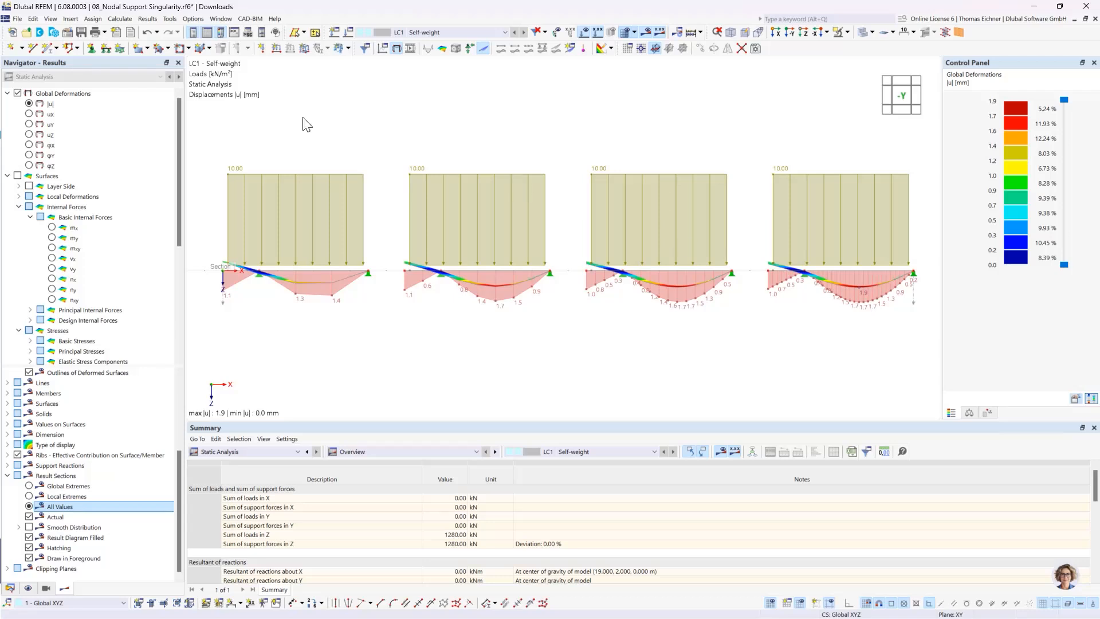
Switch the displayed displacement to uZ and hide the global deformations so only the result section diagram is drawn.
{"action": "left_click", "coordinate": [29, 135]}
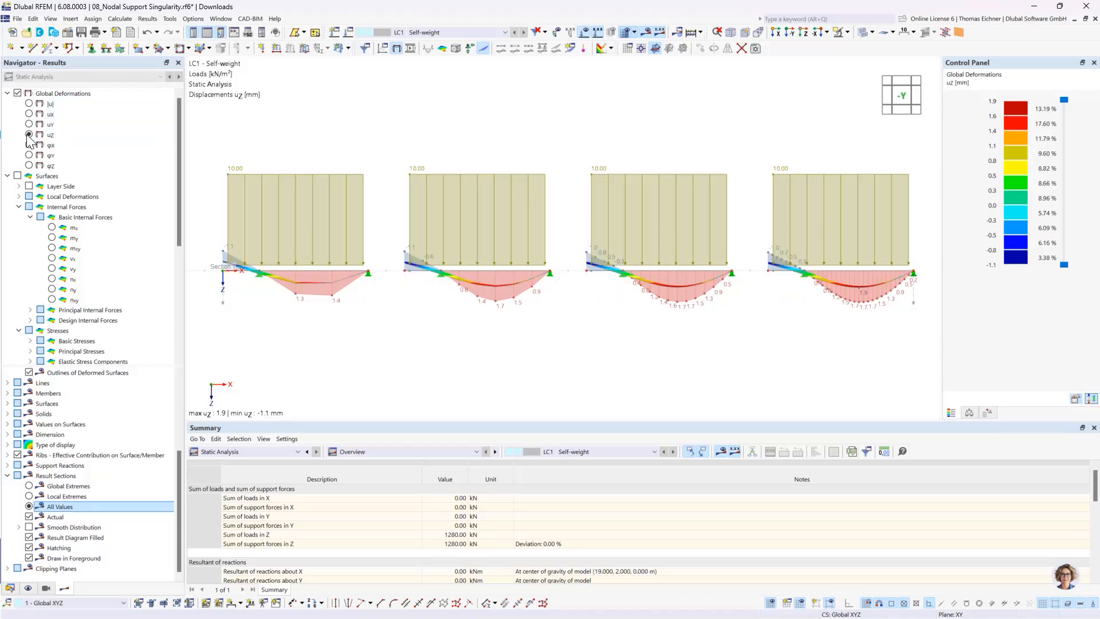
{"action": "left_click", "coordinate": [18, 94]}
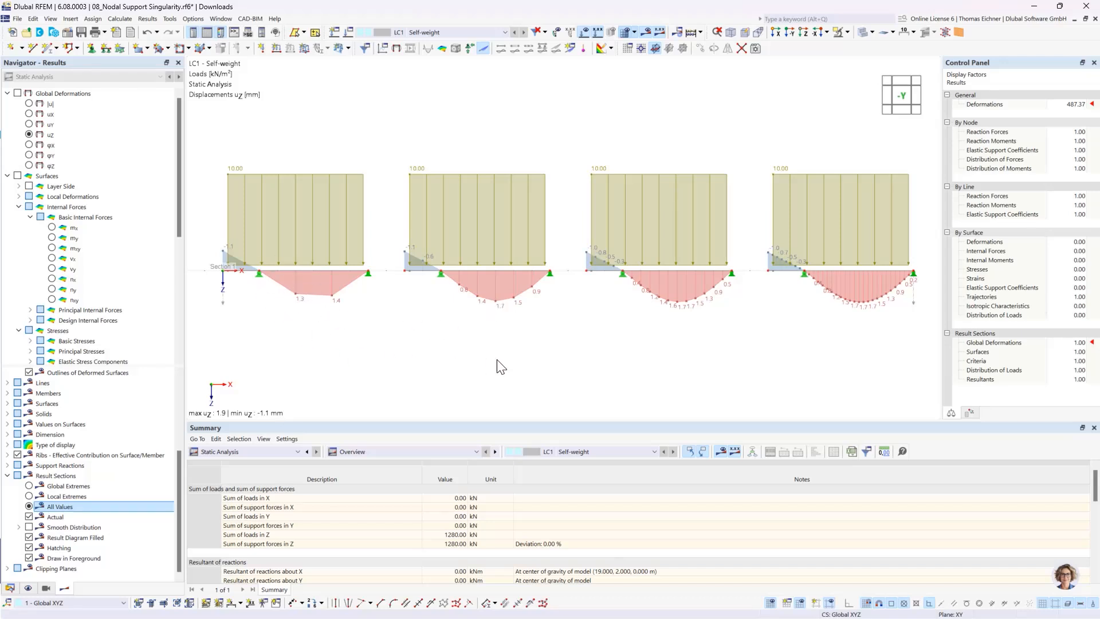
Switch the result section to surface results and display the basic internal force mx along all four plates.
{"action": "scroll", "coordinate": [501, 366], "scroll_direction": "down", "scroll_amount": 1}
{"action": "scroll", "coordinate": [681, 369], "scroll_direction": "down", "scroll_amount": 1}
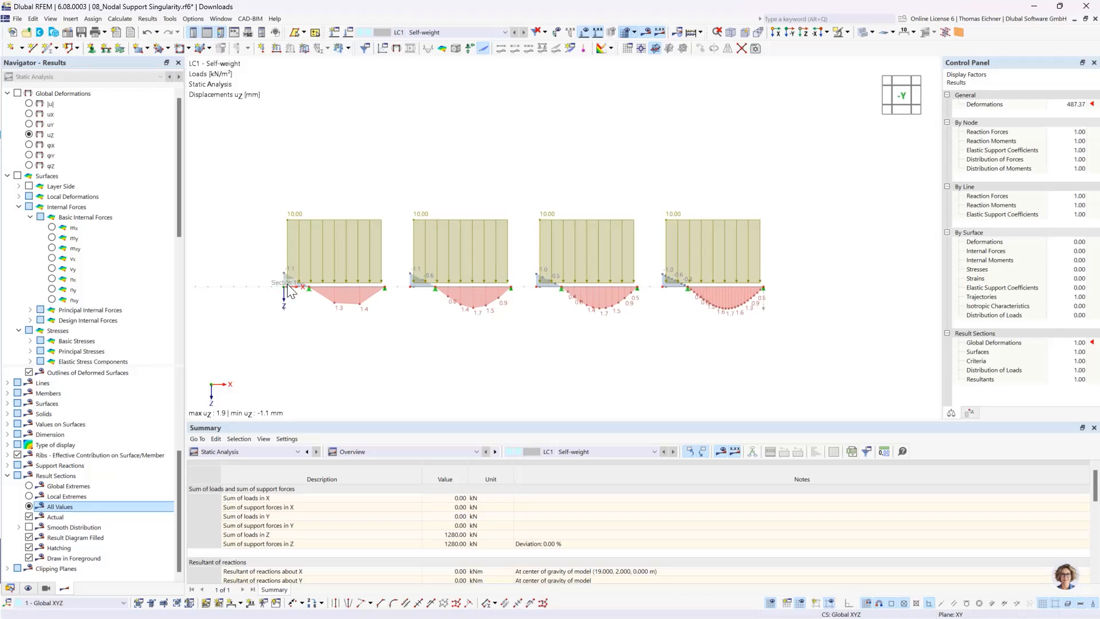
{"action": "scroll", "coordinate": [295, 290], "scroll_direction": "up", "scroll_amount": 1}
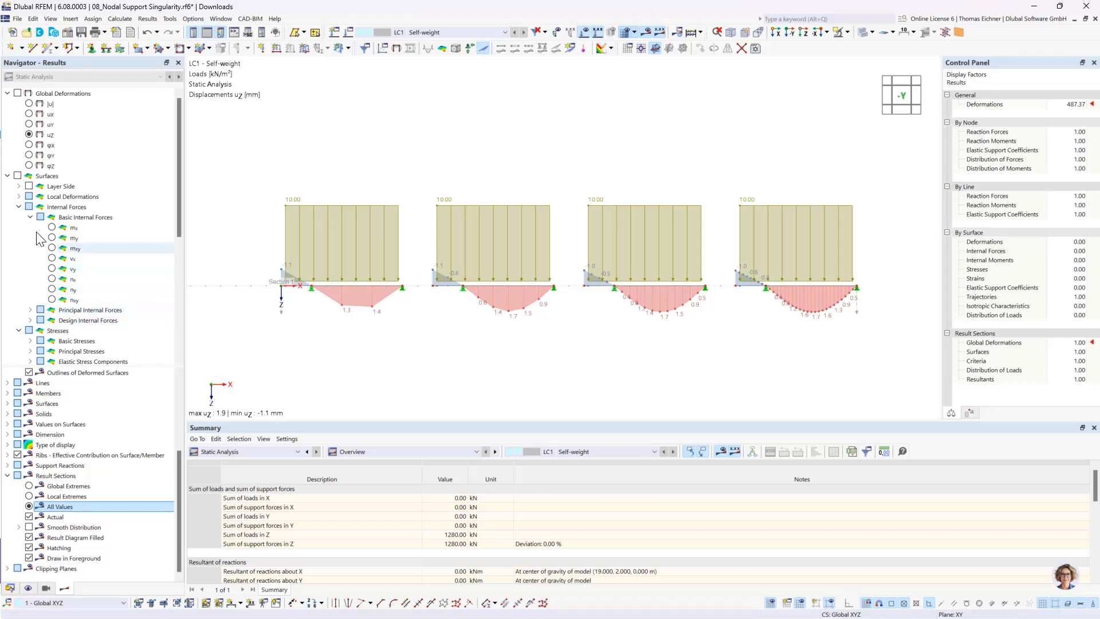
{"action": "left_click", "coordinate": [18, 207]}
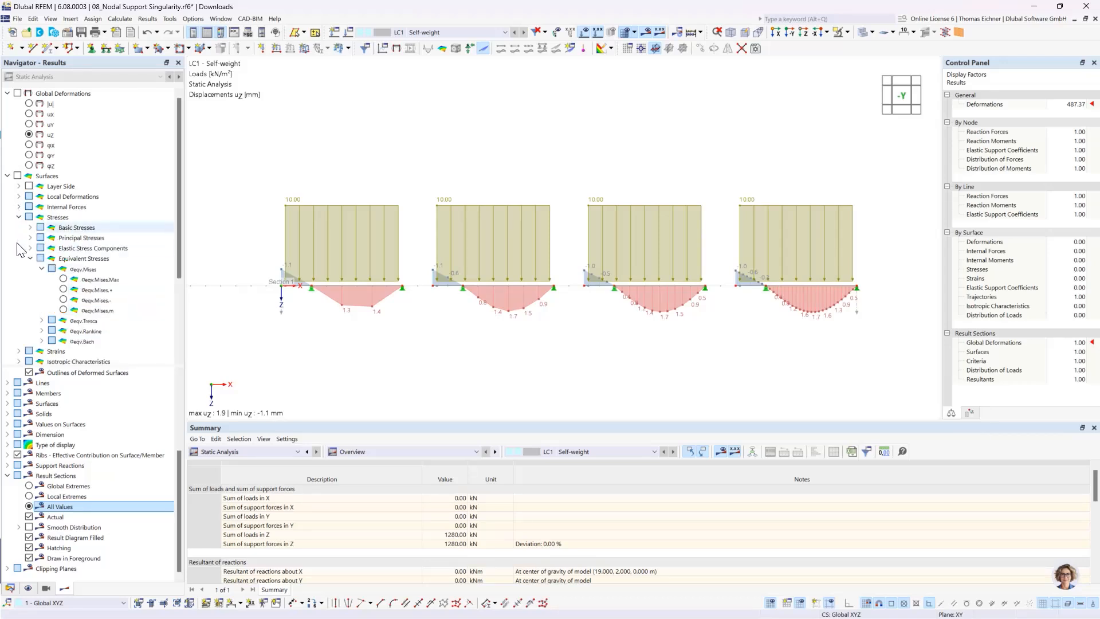
{"action": "left_click", "coordinate": [19, 218]}
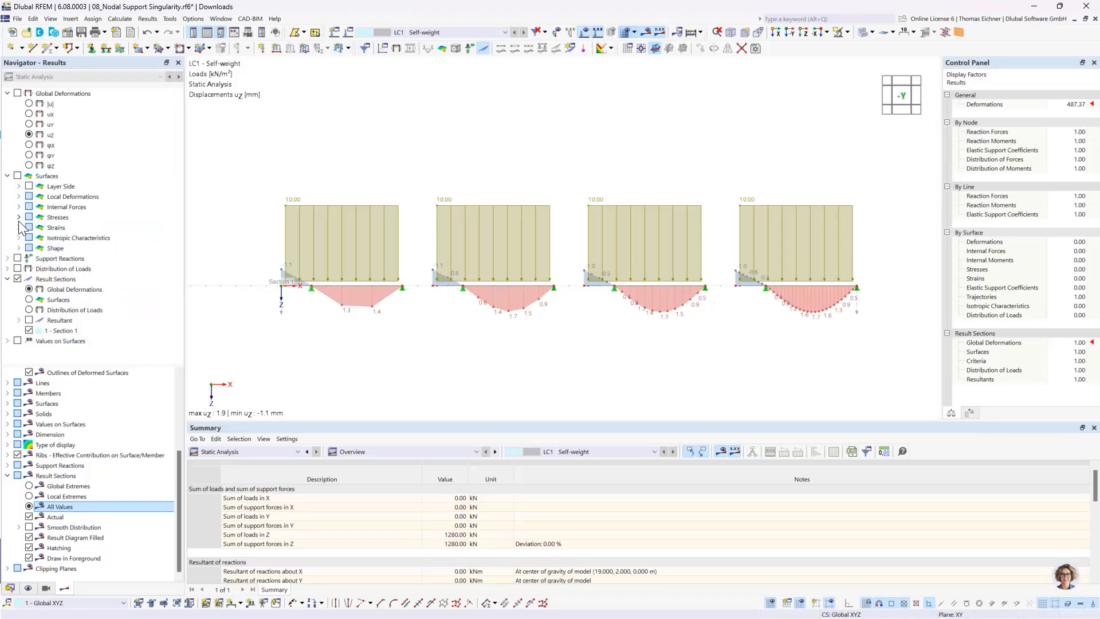
{"action": "left_click", "coordinate": [29, 300]}
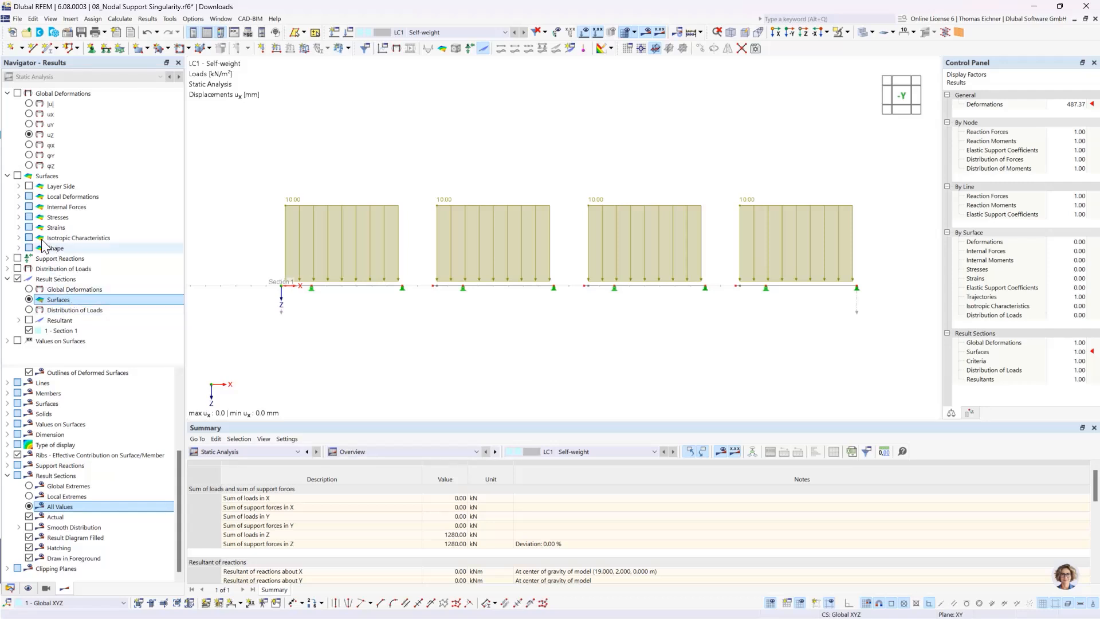
{"action": "left_click", "coordinate": [20, 206]}
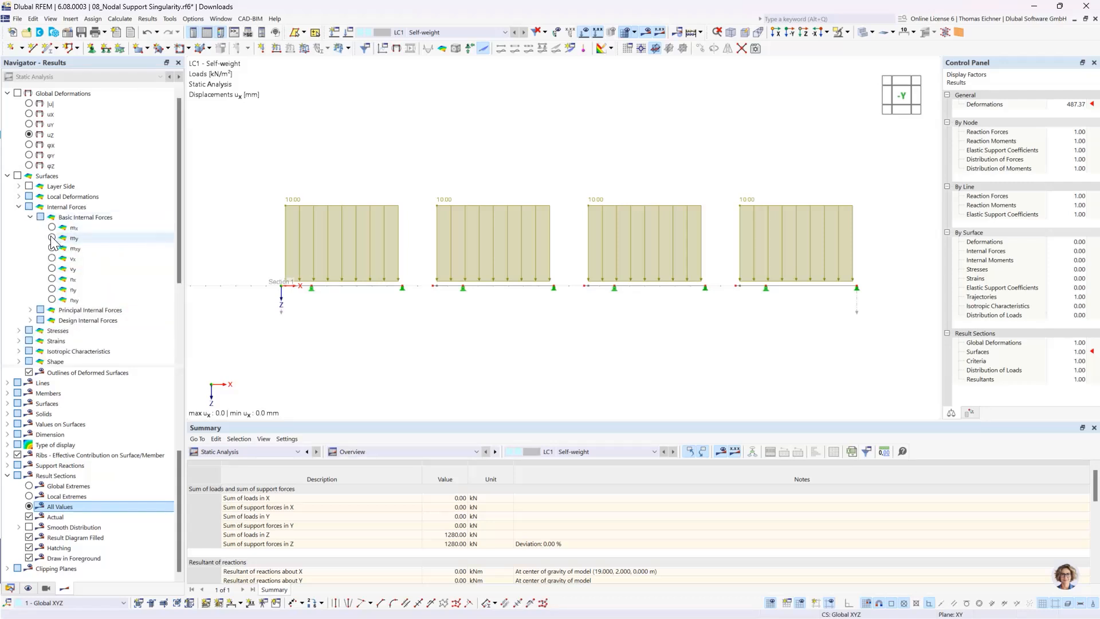
{"action": "left_click", "coordinate": [52, 227]}
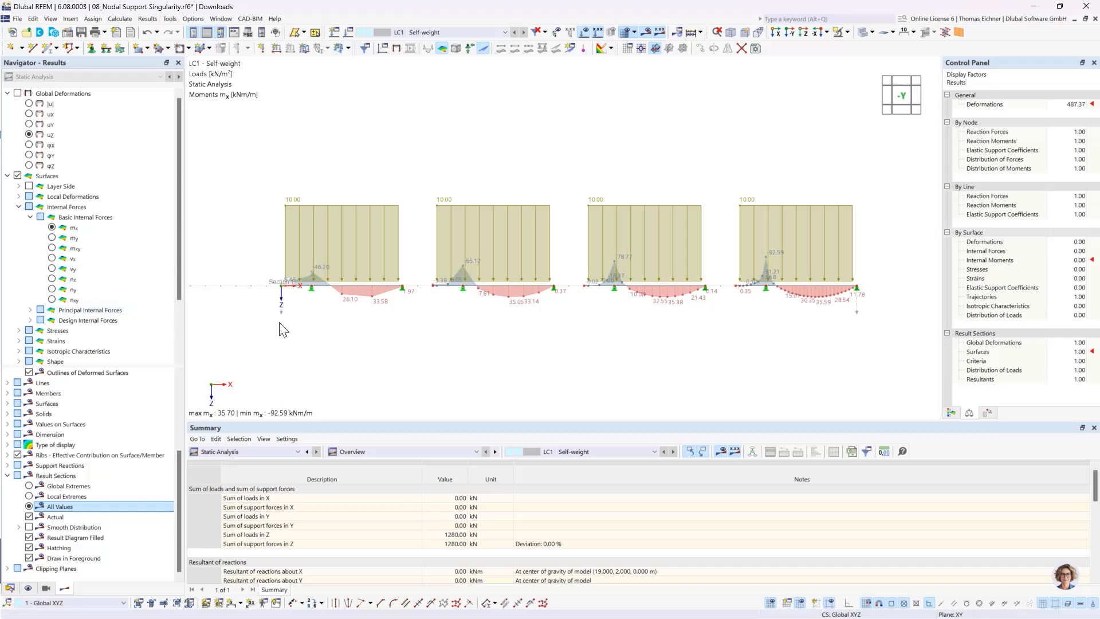
Compare the mx peaks at the inner nodal supports of the four plates and hide the loads from the display.
{"action": "scroll", "coordinate": [408, 324], "scroll_direction": "up", "scroll_amount": 1}
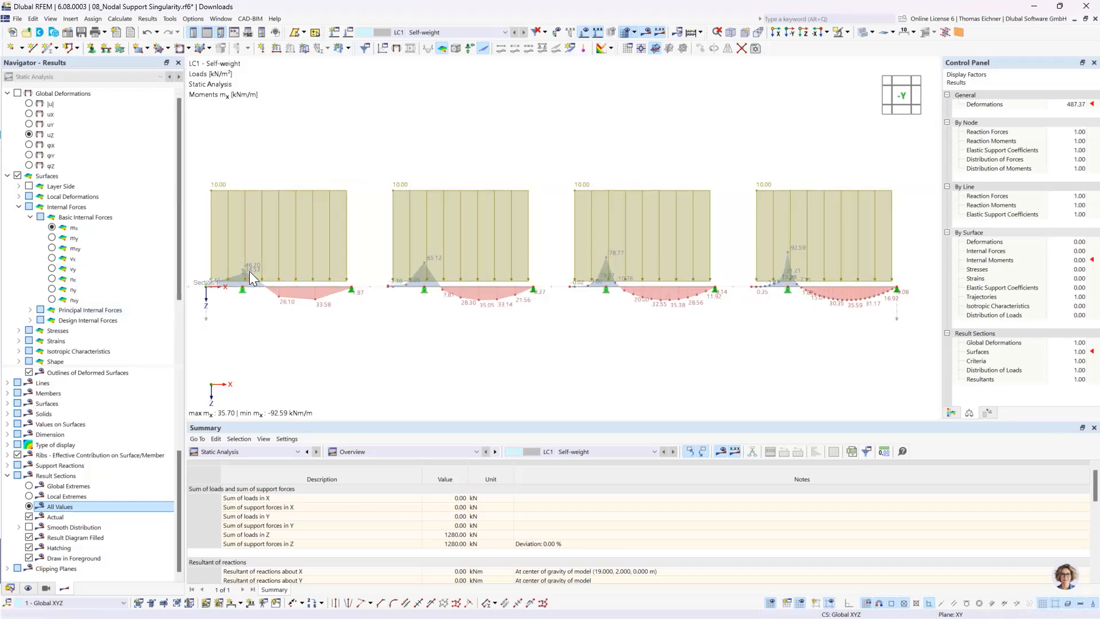
{"action": "scroll", "coordinate": [249, 270], "scroll_direction": "up", "scroll_amount": 5}
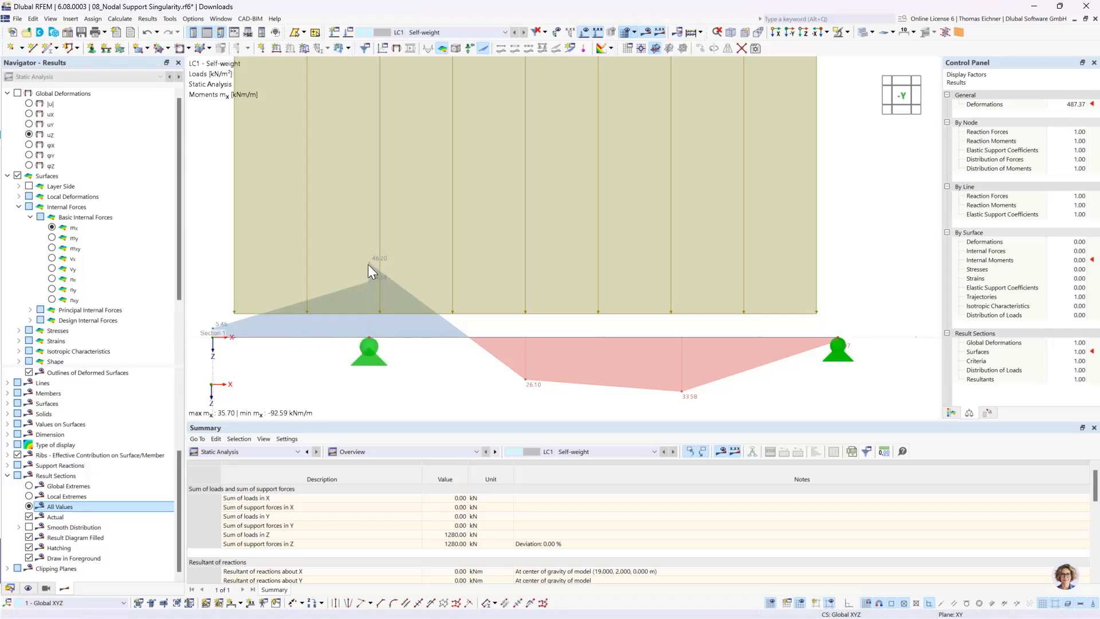
{"action": "scroll", "coordinate": [364, 274], "scroll_direction": "down", "scroll_amount": 6}
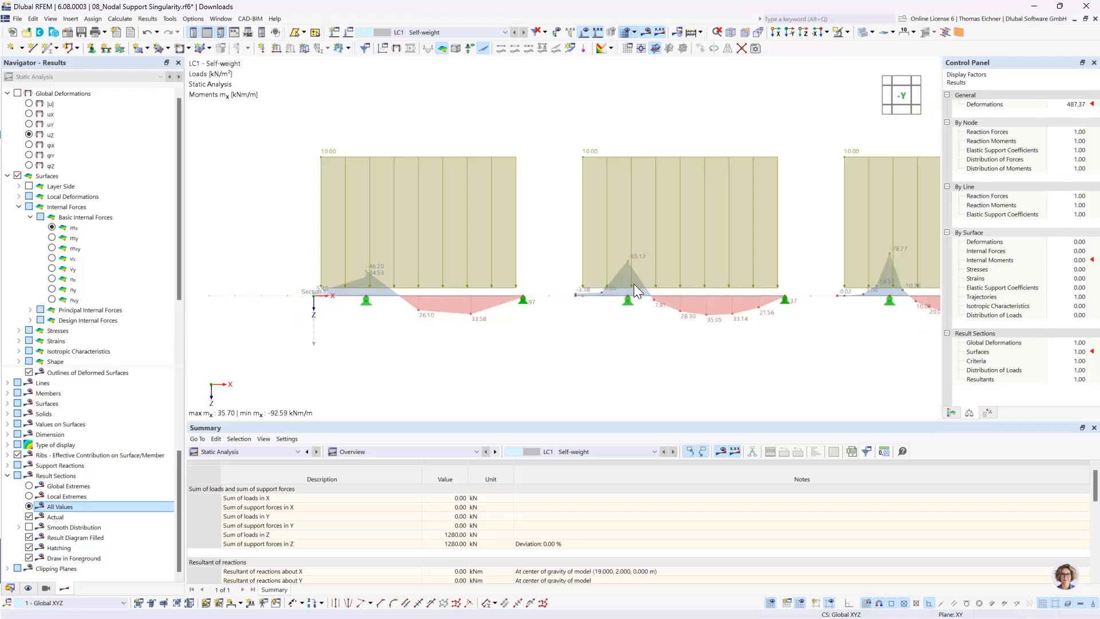
{"action": "middle_click_drag", "start_coordinate": [607, 283], "coordinate": [564, 282]}
{"action": "scroll", "coordinate": [564, 283], "scroll_direction": "down", "scroll_amount": 2}
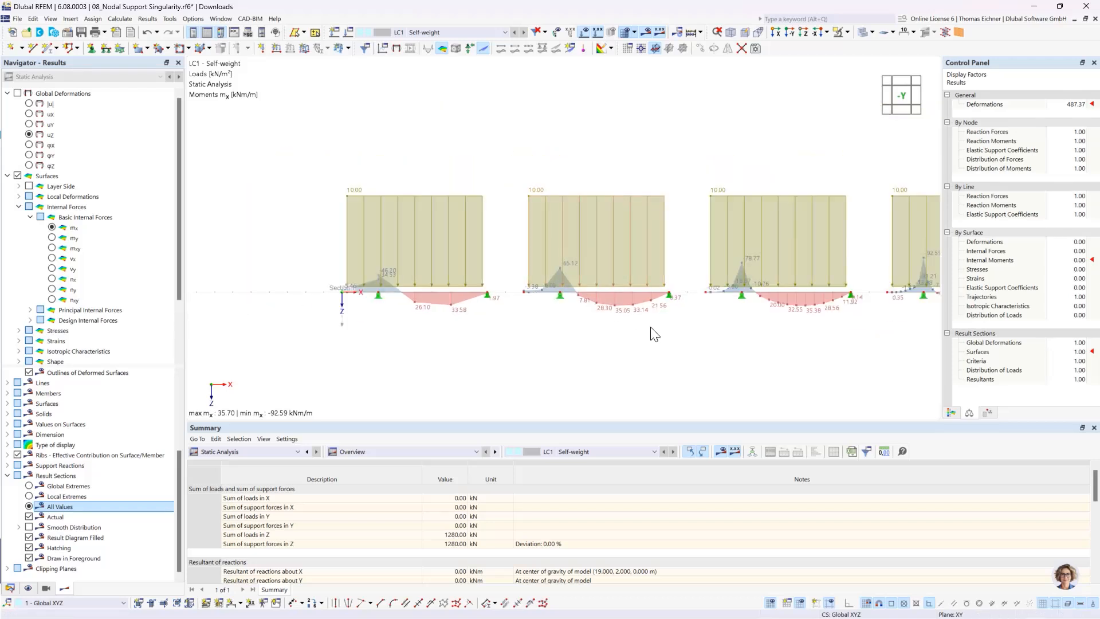
{"action": "middle_click_drag", "start_coordinate": [612, 327], "coordinate": [487, 332]}
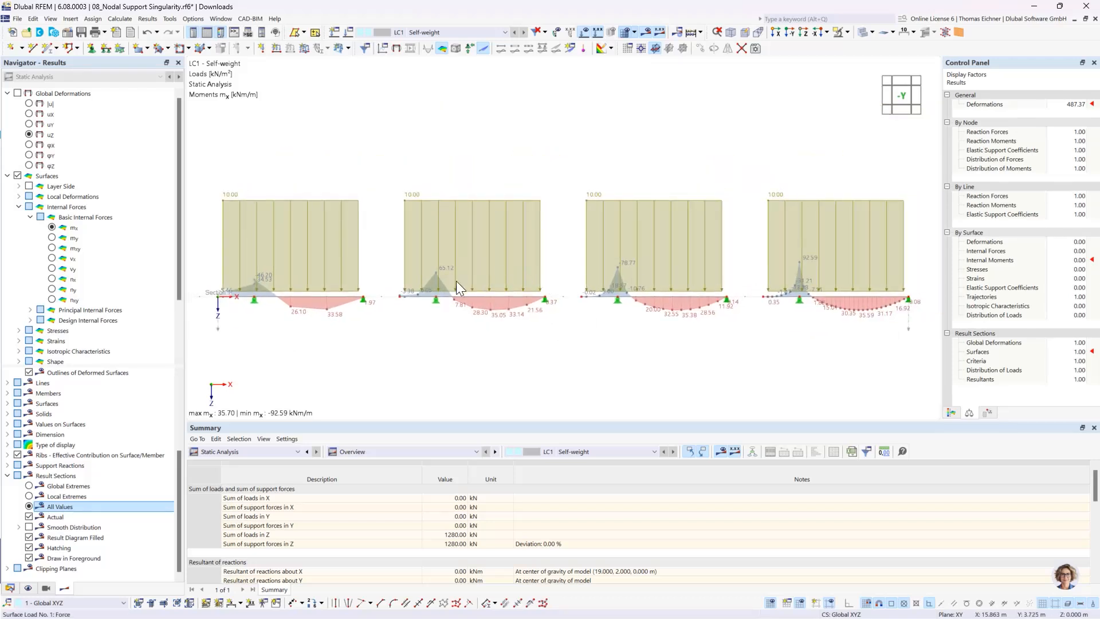
{"action": "left_click", "coordinate": [800, 302]}
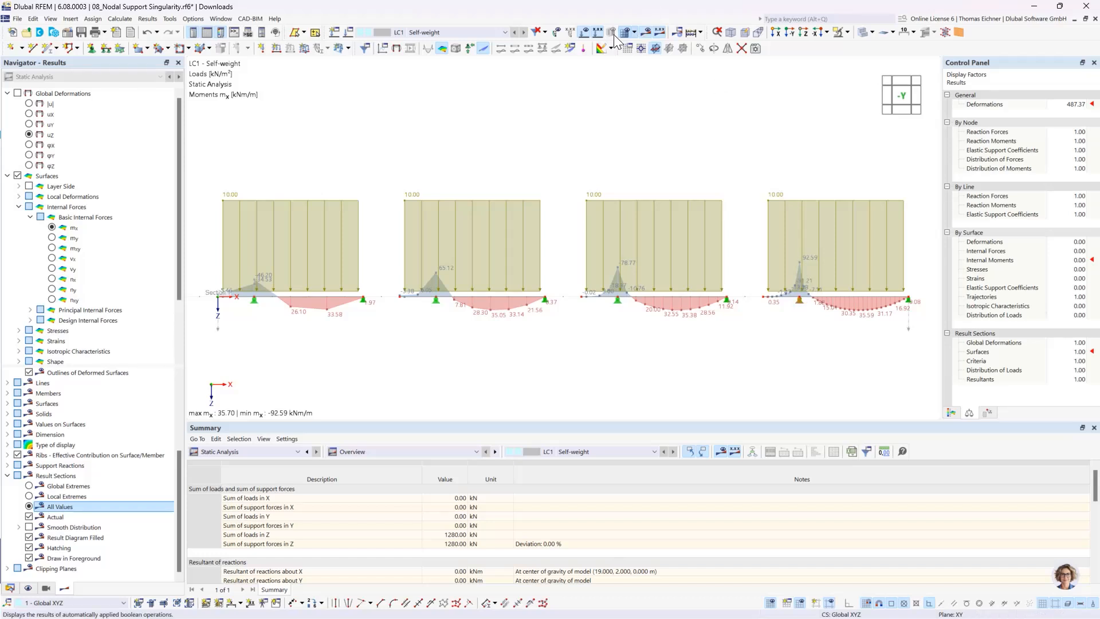
{"action": "left_click", "coordinate": [583, 33]}
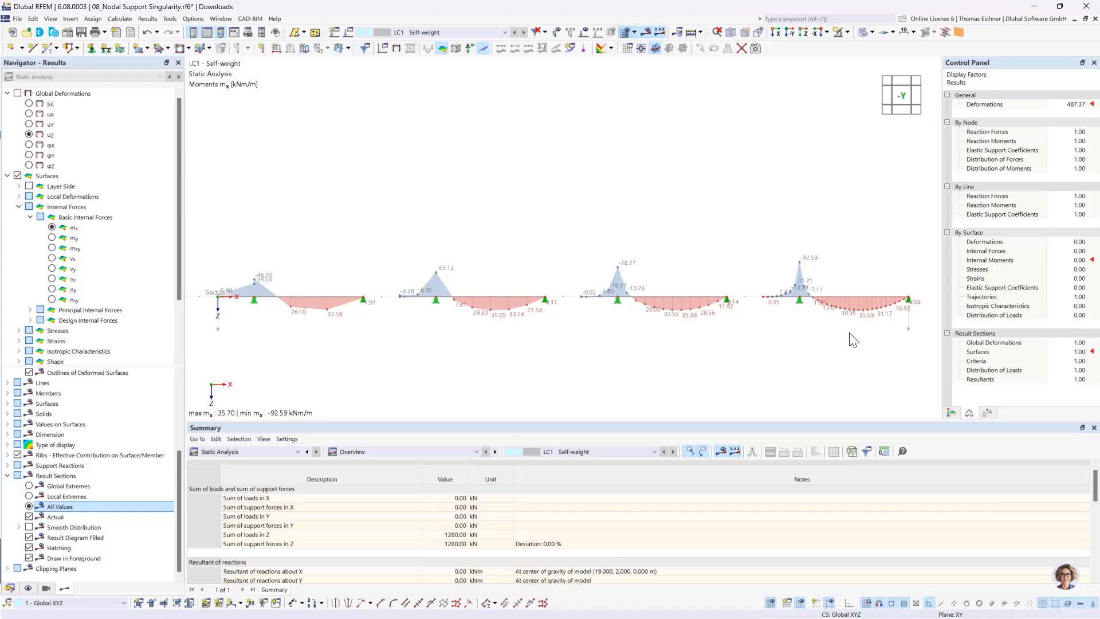
Open the Hinged nodal support assigned to the fourth plate's inner support node for editing.
{"action": "mouse_move", "coordinate": [801, 309]}
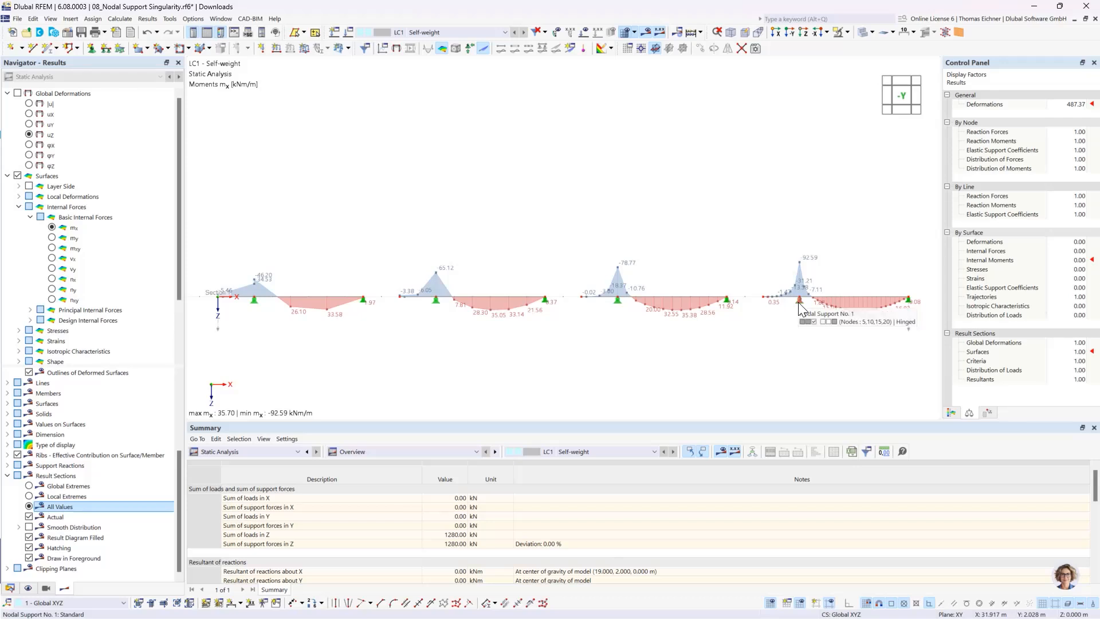
{"action": "double_click", "coordinate": [800, 304]}
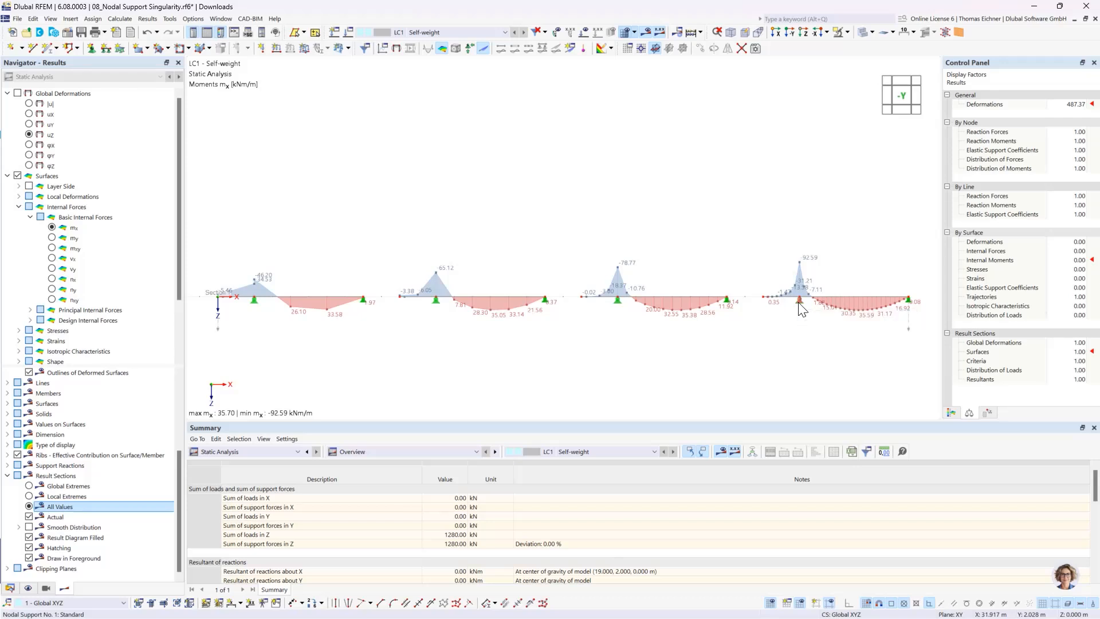
{"action": "left_click_drag", "start_coordinate": [568, 105], "coordinate": [510, 88]}
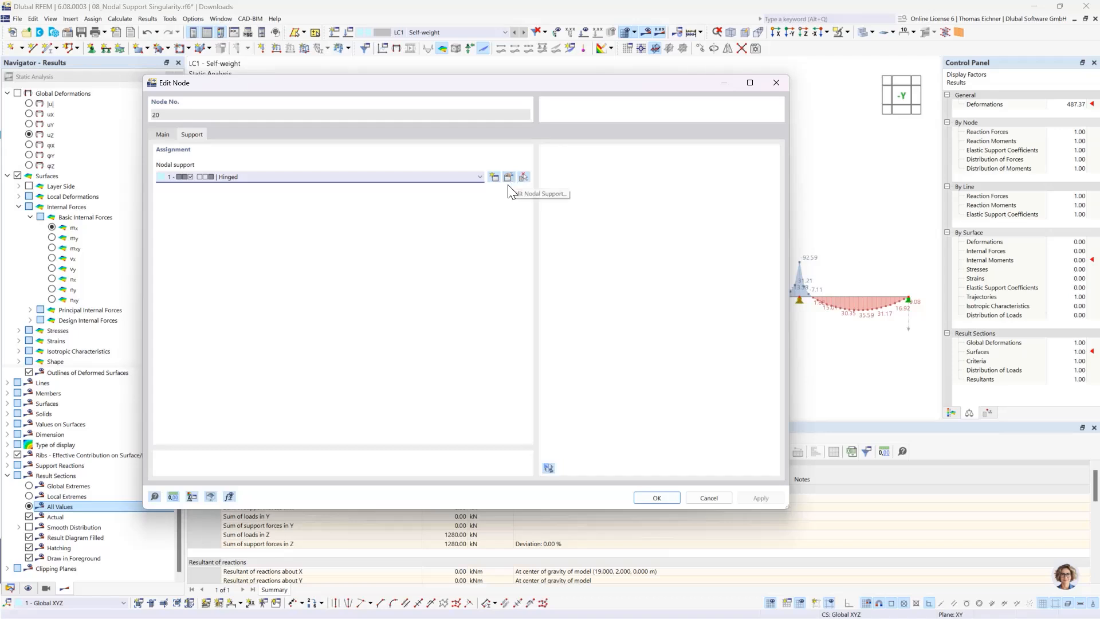
{"action": "left_click", "coordinate": [459, 177]}
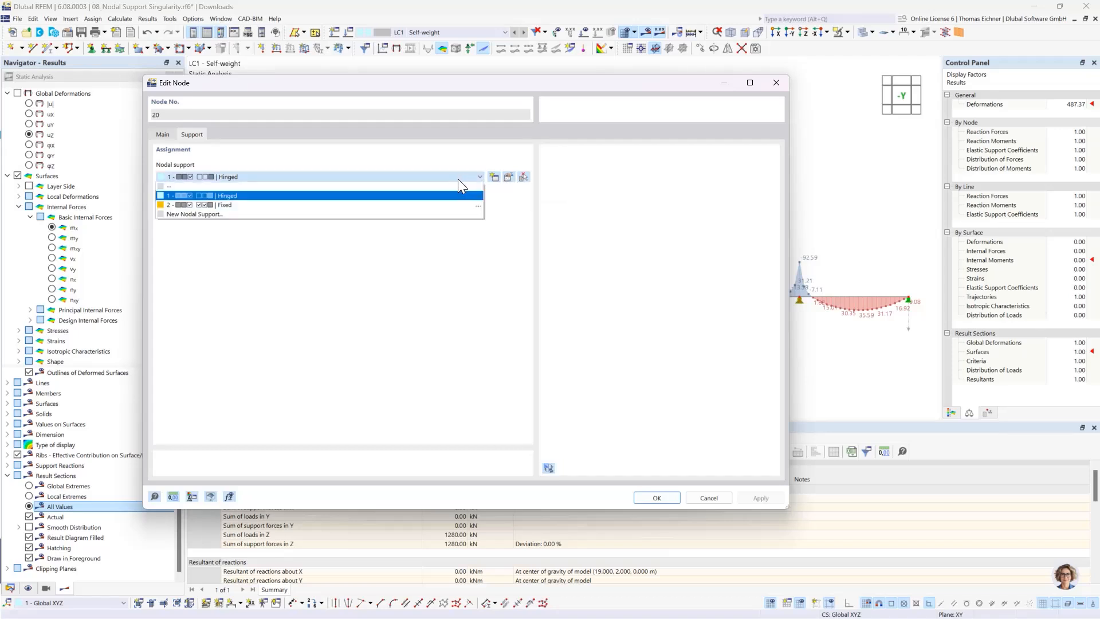
{"action": "left_click", "coordinate": [458, 179]}
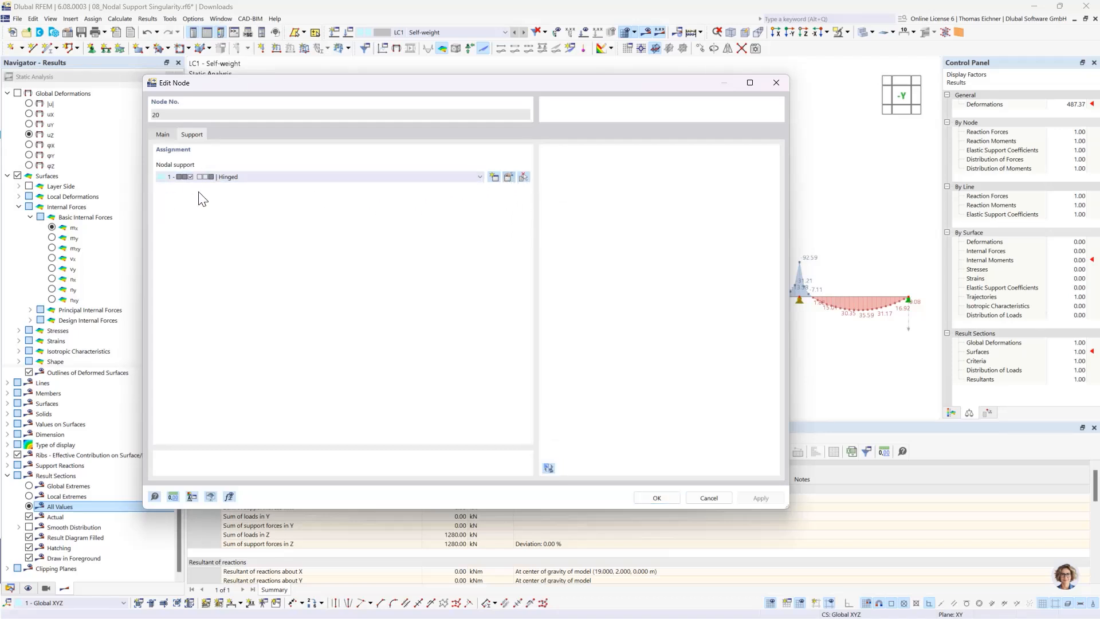
{"action": "left_click", "coordinate": [508, 176]}
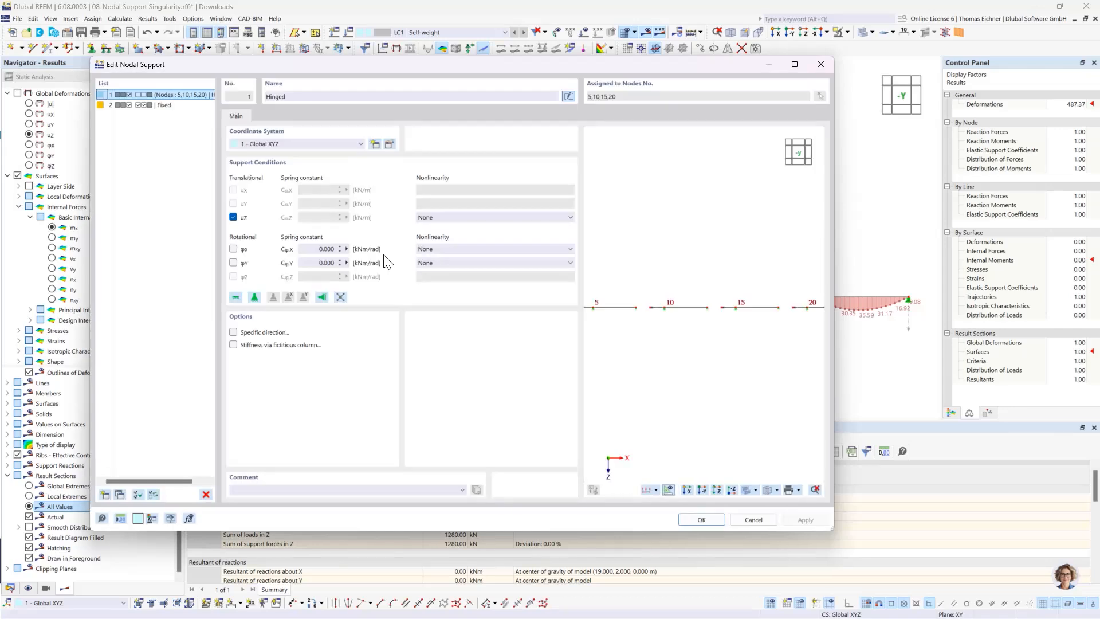
Try releasing the fixed uZ restraint to use its spring constant instead, and fix uZ again.
{"action": "left_click", "coordinate": [233, 218]}
{"action": "left_click_drag", "start_coordinate": [457, 69], "coordinate": [421, 52]}
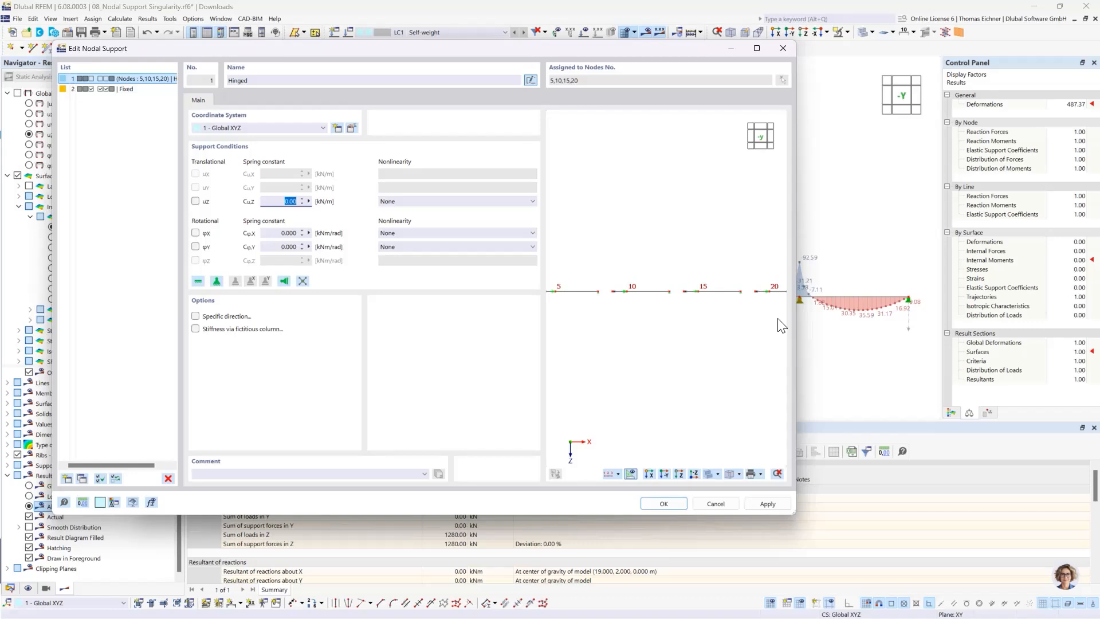
{"action": "left_click", "coordinate": [280, 202]}
{"action": "left_click_drag", "start_coordinate": [504, 51], "coordinate": [484, 48]}
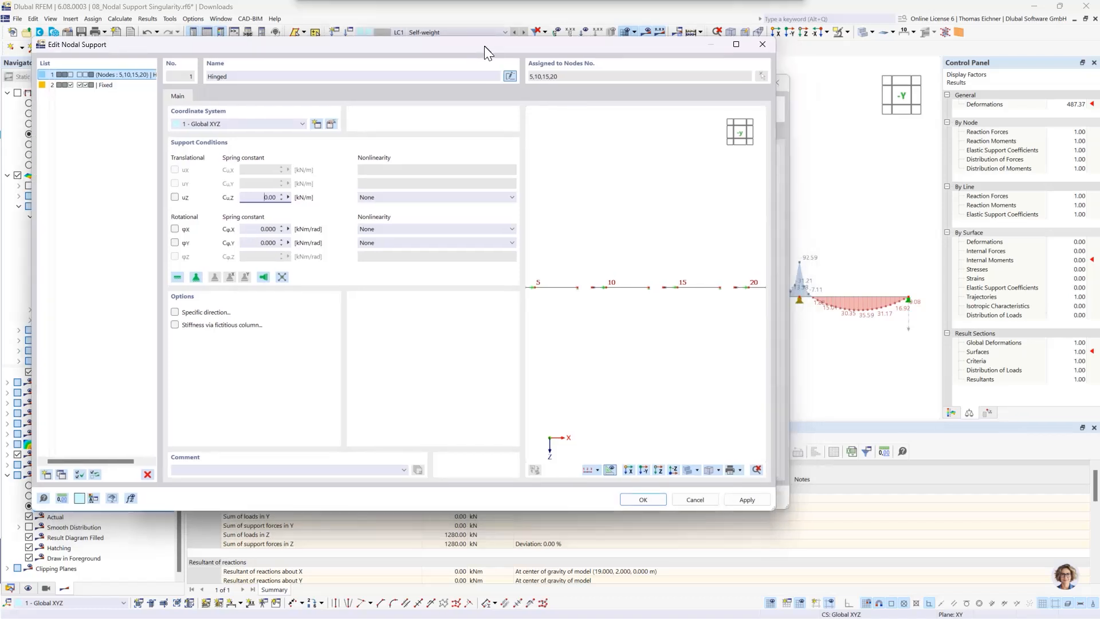
{"action": "left_click", "coordinate": [175, 198]}
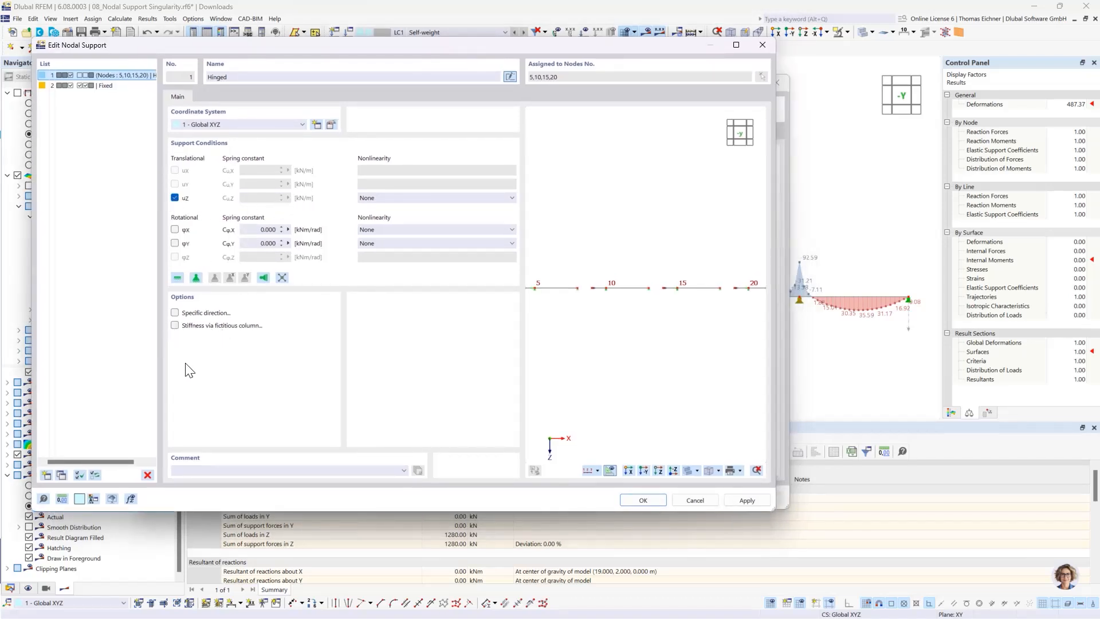
Enable stiffness via fictitious column for the Hinged support, with a column height of 3 m and column material C30/37.
{"action": "left_click", "coordinate": [174, 325]}
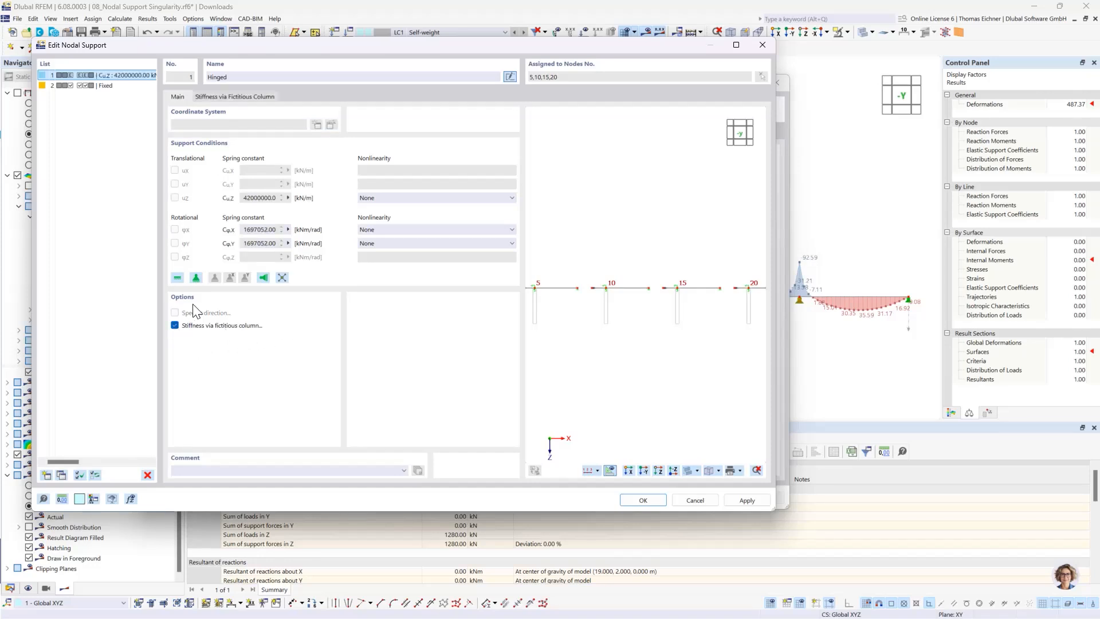
{"action": "left_click", "coordinate": [236, 99]}
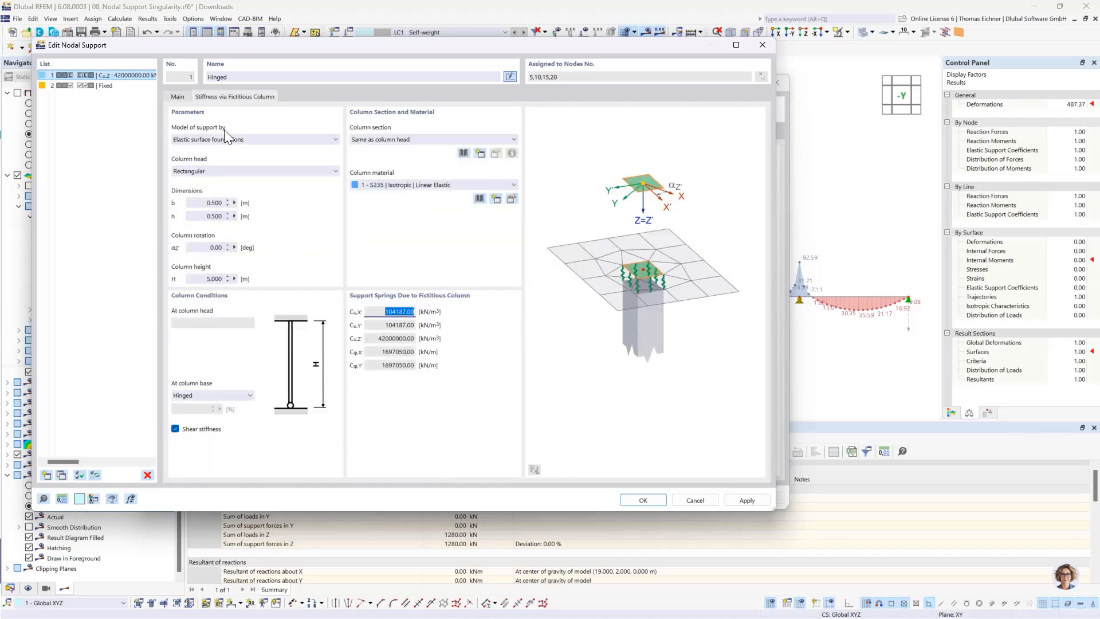
{"action": "left_click", "coordinate": [207, 278]}
{"action": "type", "text": "3"}
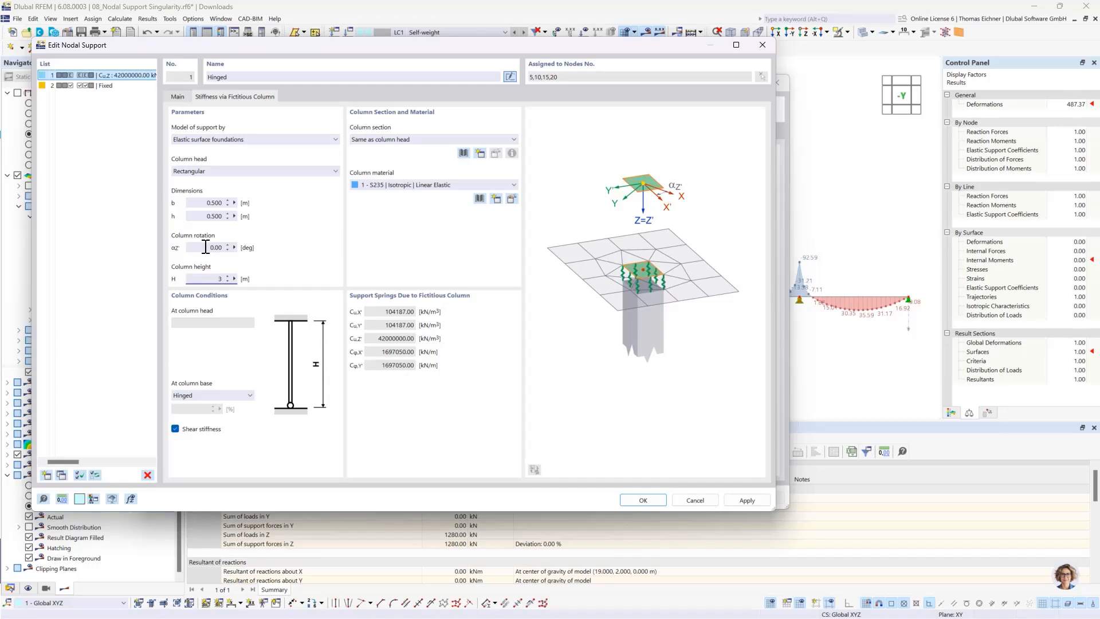
{"action": "key", "text": "shift+Tab"}
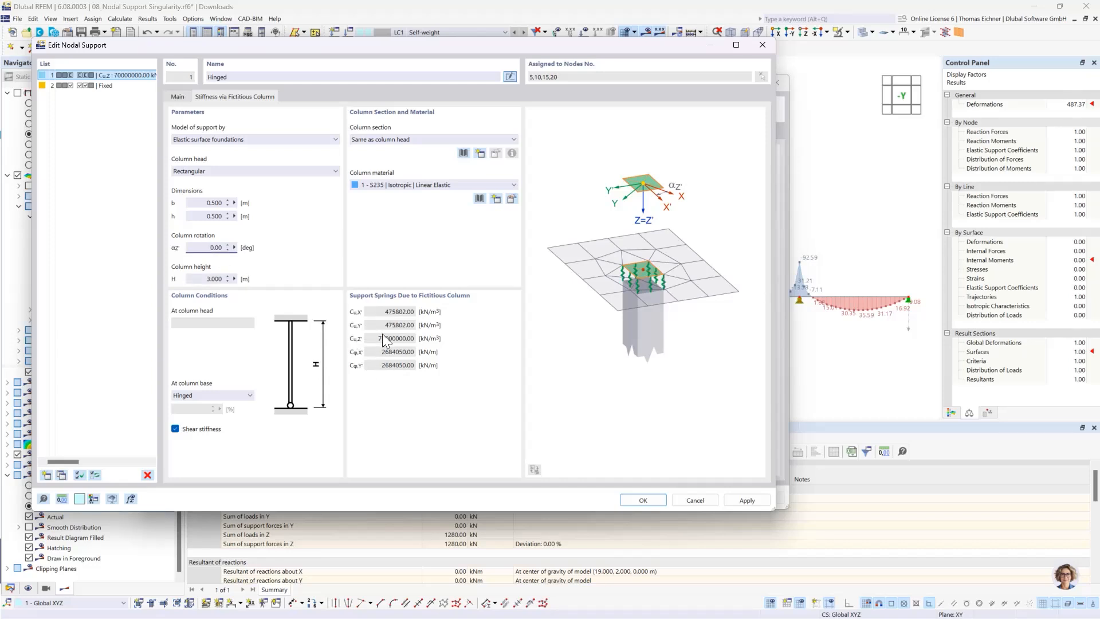
{"action": "left_click", "coordinate": [395, 186]}
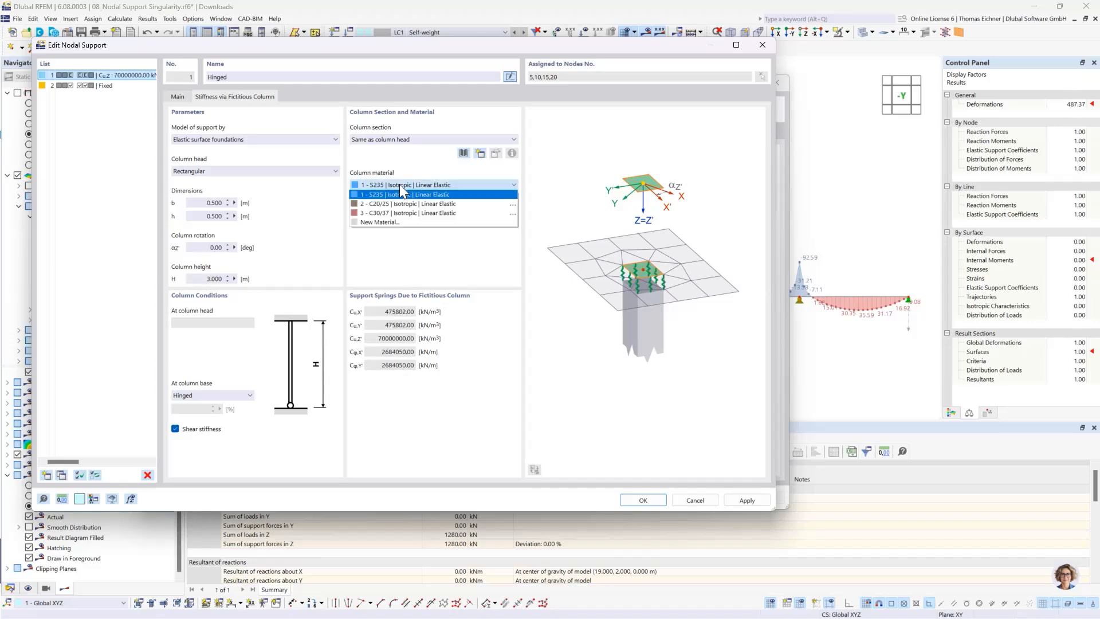
{"action": "left_click", "coordinate": [404, 212]}
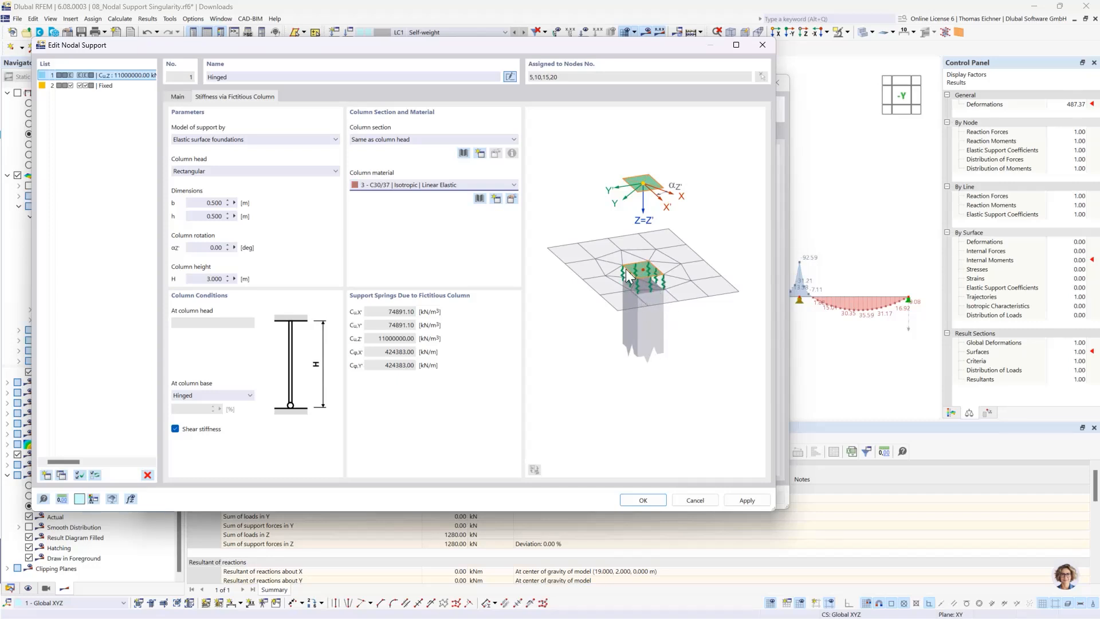
Try modelling the support by an elastic nodal support and return it to elastic surface foundations.
{"action": "left_click", "coordinate": [177, 96]}
{"action": "left_click", "coordinate": [226, 99]}
{"action": "left_click", "coordinate": [308, 141]}
{"action": "left_click", "coordinate": [201, 159]}
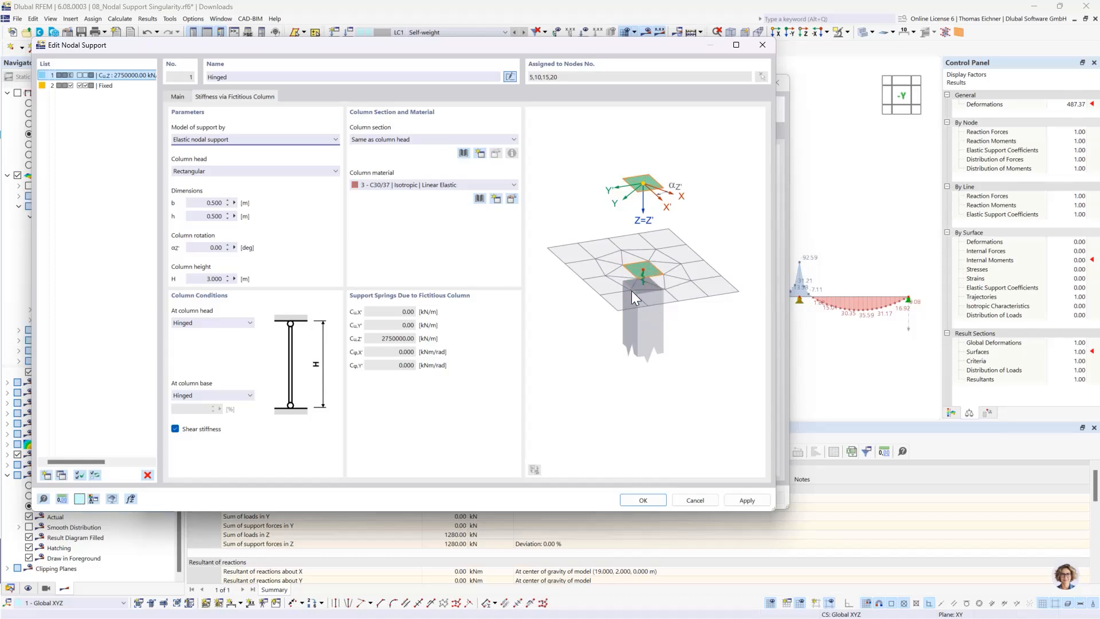
{"action": "left_click", "coordinate": [226, 143]}
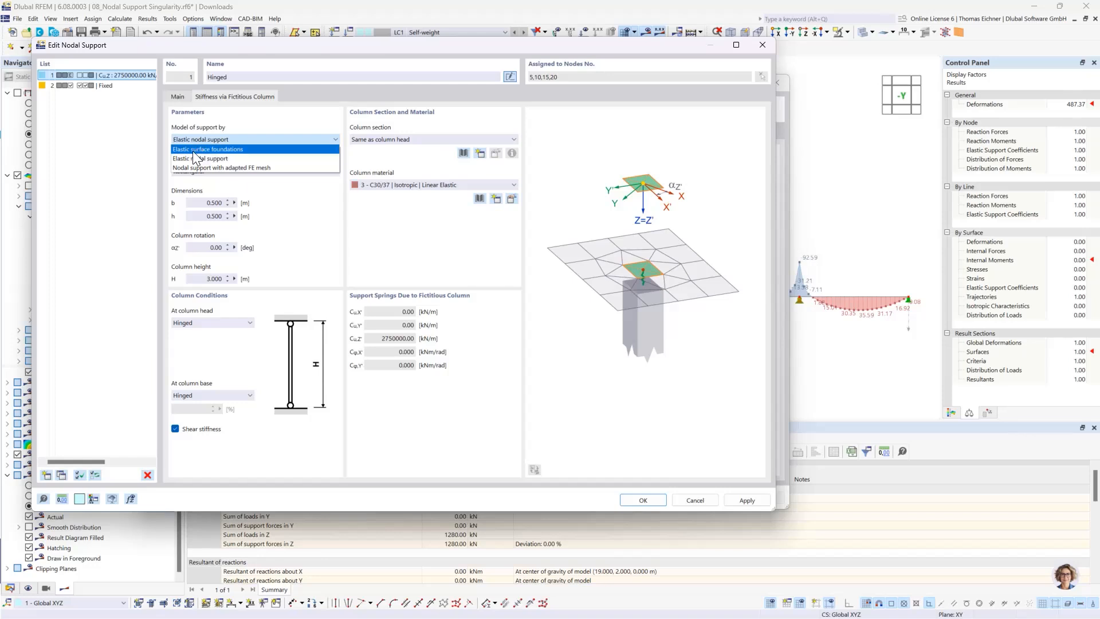
{"action": "left_click", "coordinate": [197, 149]}
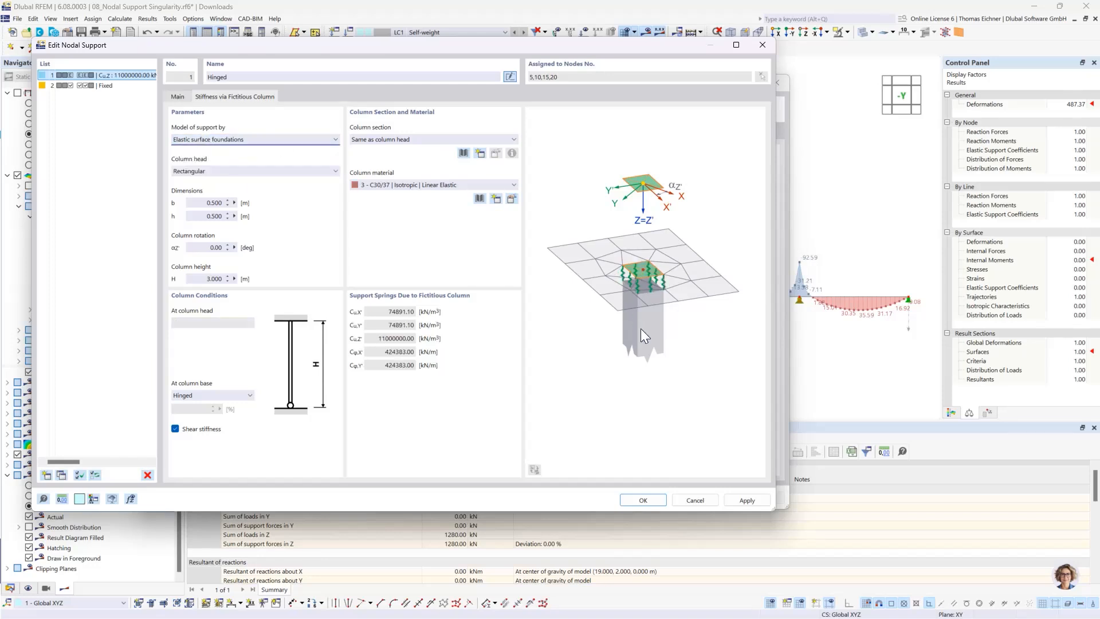
Apply the fictitious column support to the nodes, accepting the deletion of all results and the mesh.
{"action": "left_click", "coordinate": [640, 499]}
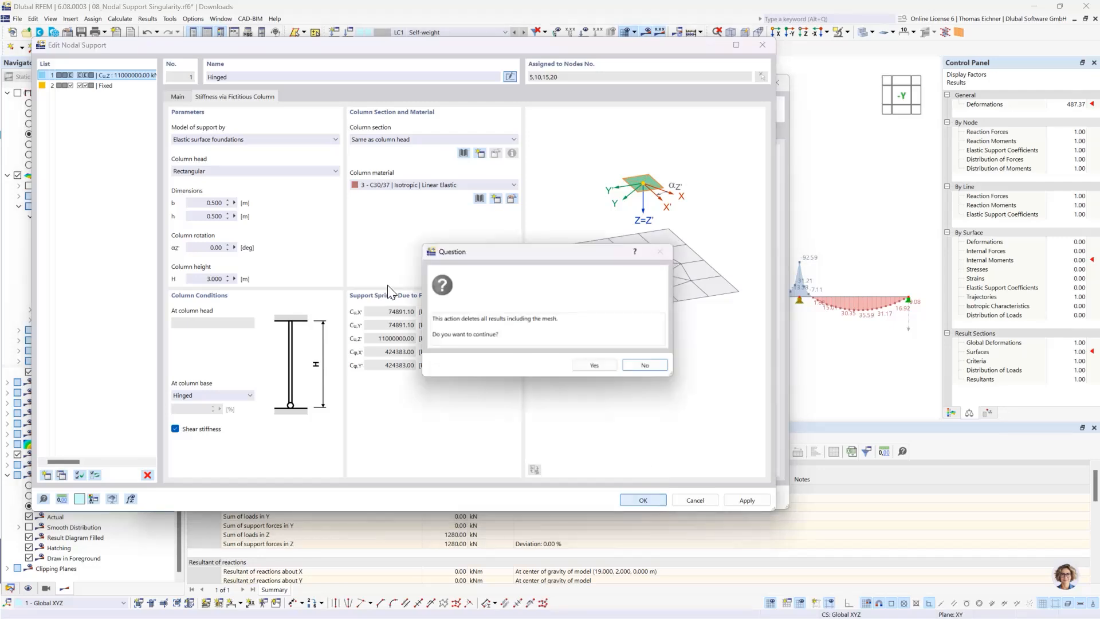
{"action": "left_click", "coordinate": [592, 368]}
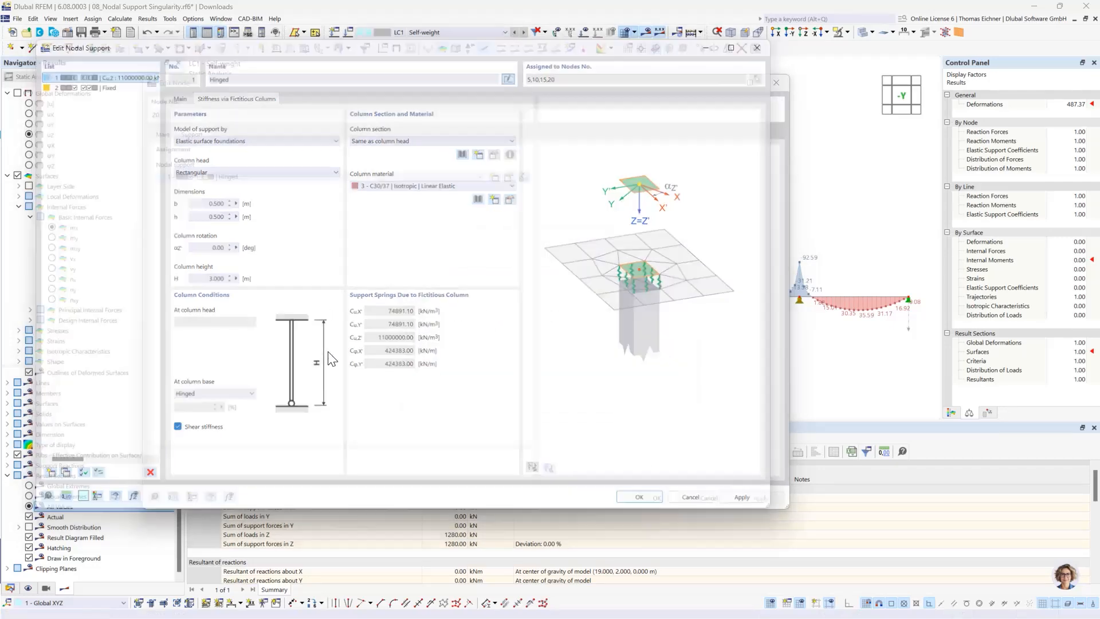
{"action": "left_click", "coordinate": [656, 498]}
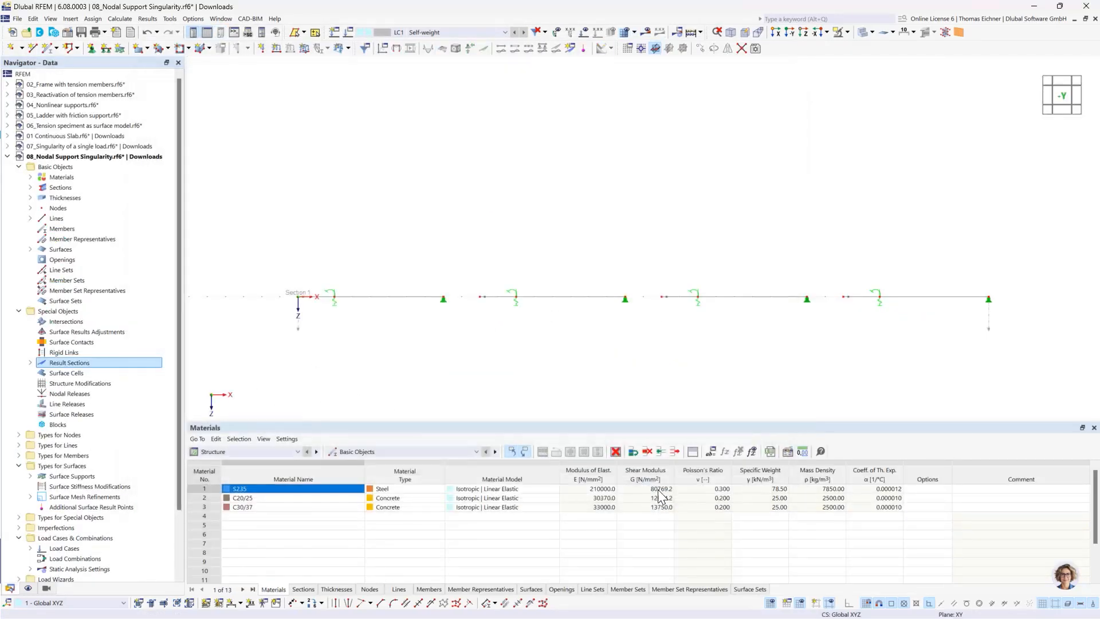
Recalculate the model with the fictitious column supports and inspect the mx diagram at the support of the finest-meshed plate.
{"action": "scroll", "coordinate": [613, 216], "scroll_direction": "down", "scroll_amount": 3}
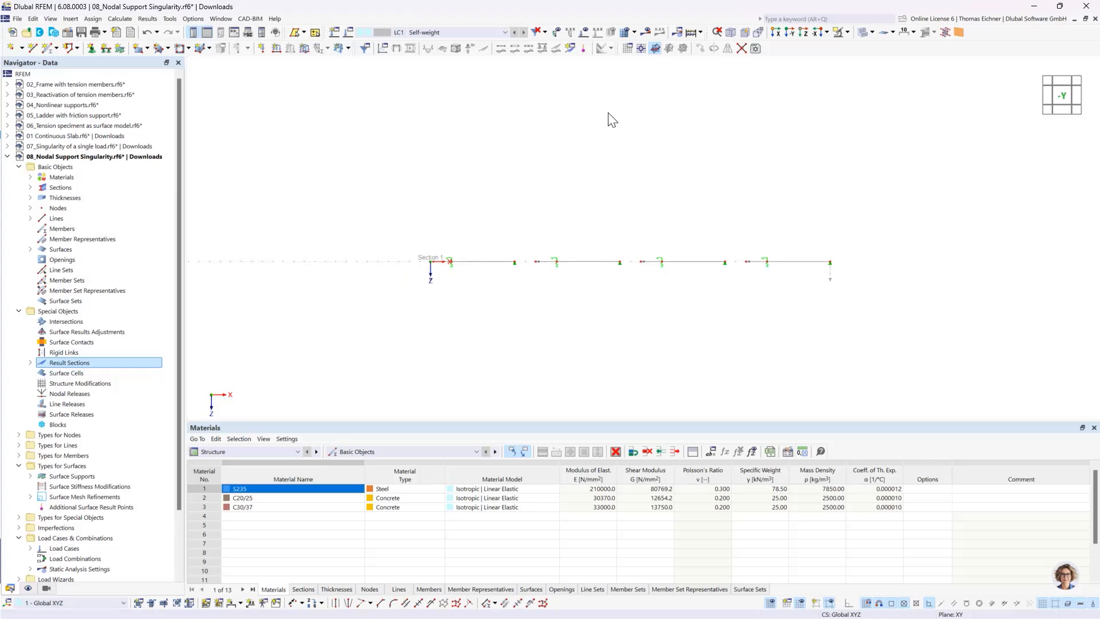
{"action": "left_click", "coordinate": [693, 34]}
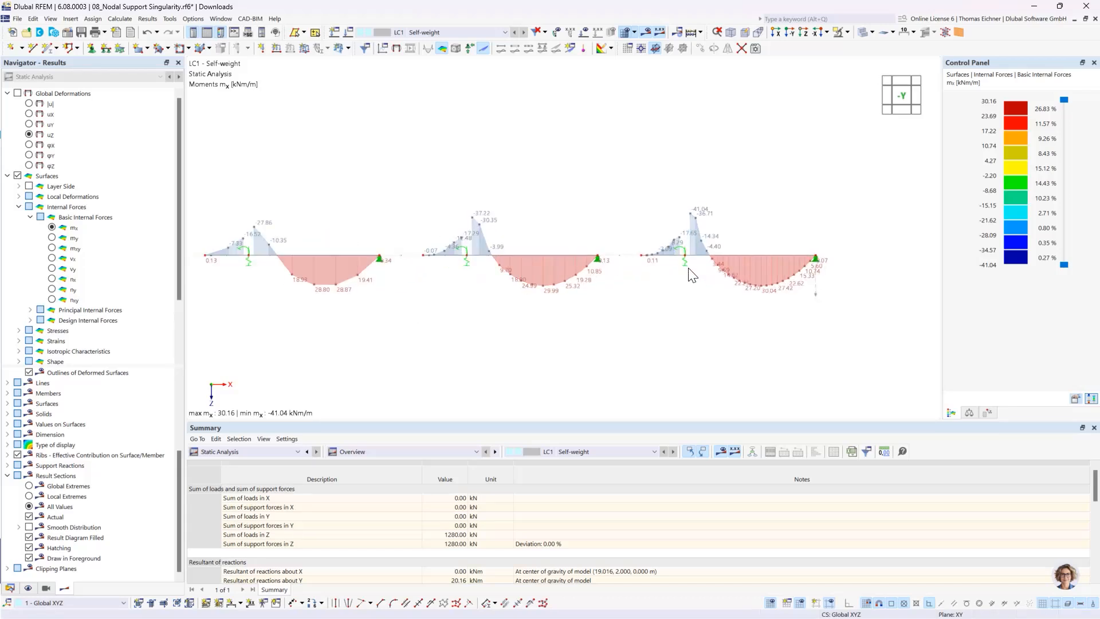
{"action": "scroll", "coordinate": [545, 283], "scroll_direction": "up", "scroll_amount": 4}
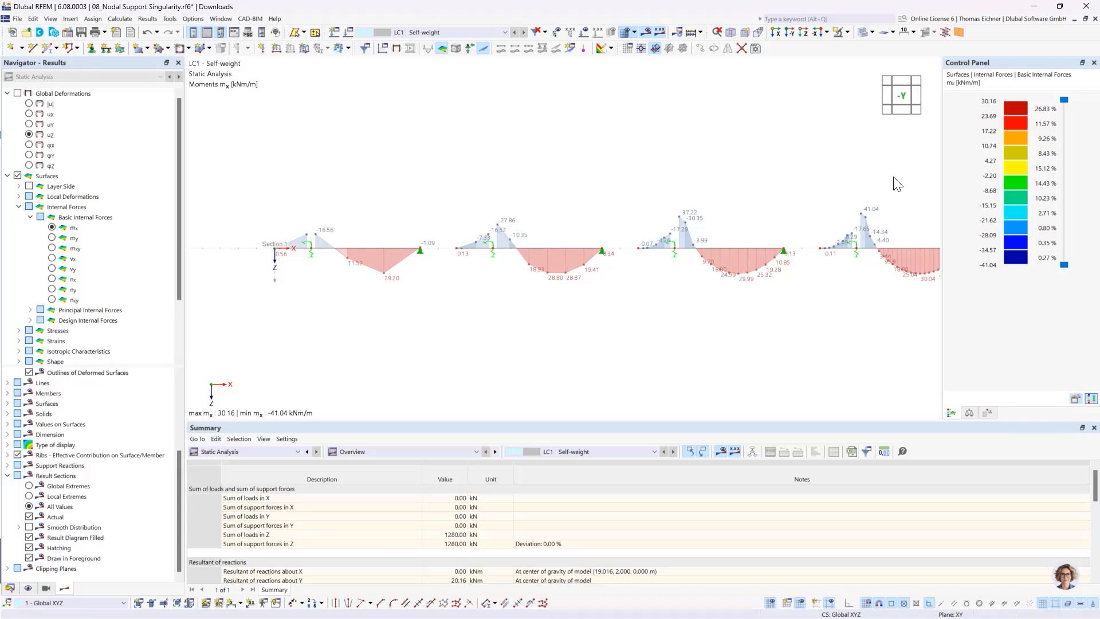
{"action": "scroll", "coordinate": [857, 287], "scroll_direction": "up", "scroll_amount": 5}
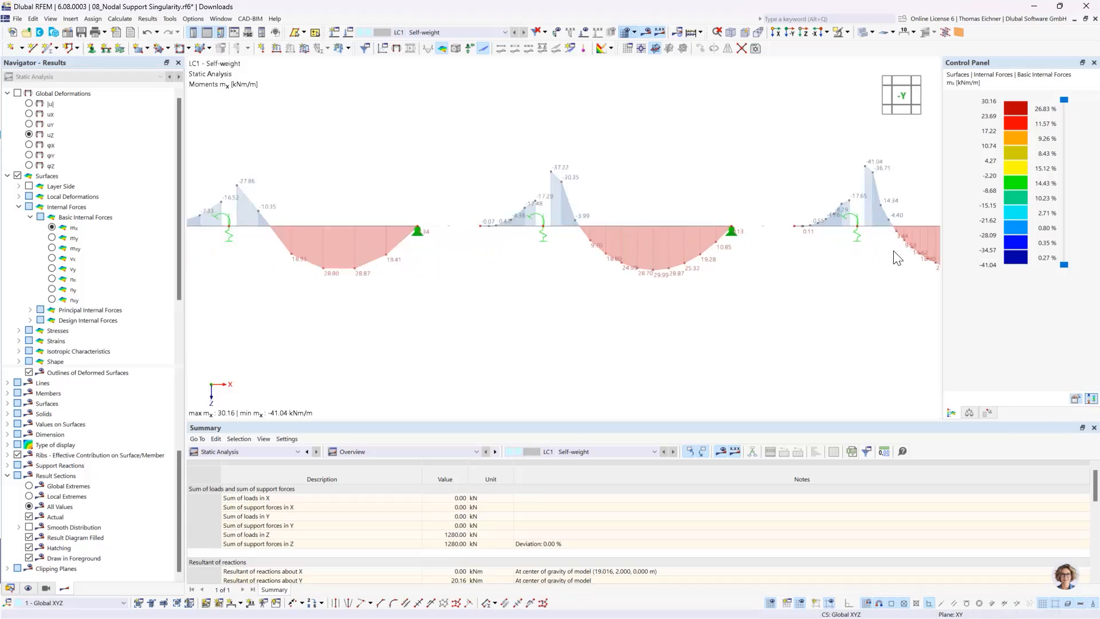
{"action": "middle_click_drag", "start_coordinate": [687, 279], "coordinate": [632, 297]}
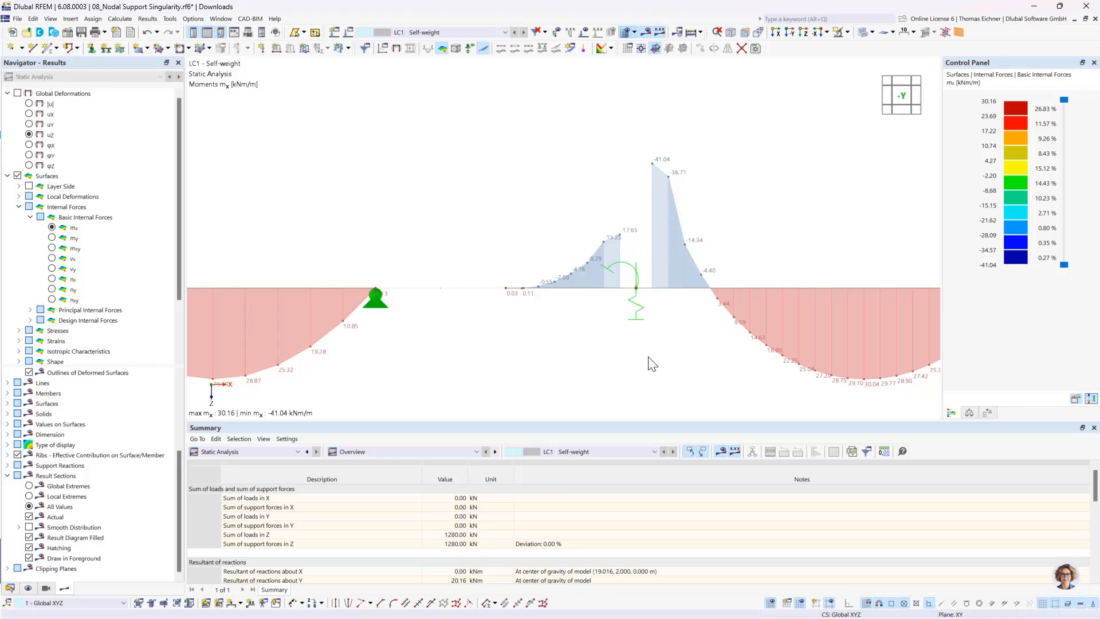
Compare the self-weight mx moment peaks at the column supports along the result sections of all four plates.
{"action": "scroll", "coordinate": [651, 362], "scroll_direction": "down", "scroll_amount": 3}
{"action": "middle_click_drag", "start_coordinate": [501, 248], "coordinate": [658, 184]}
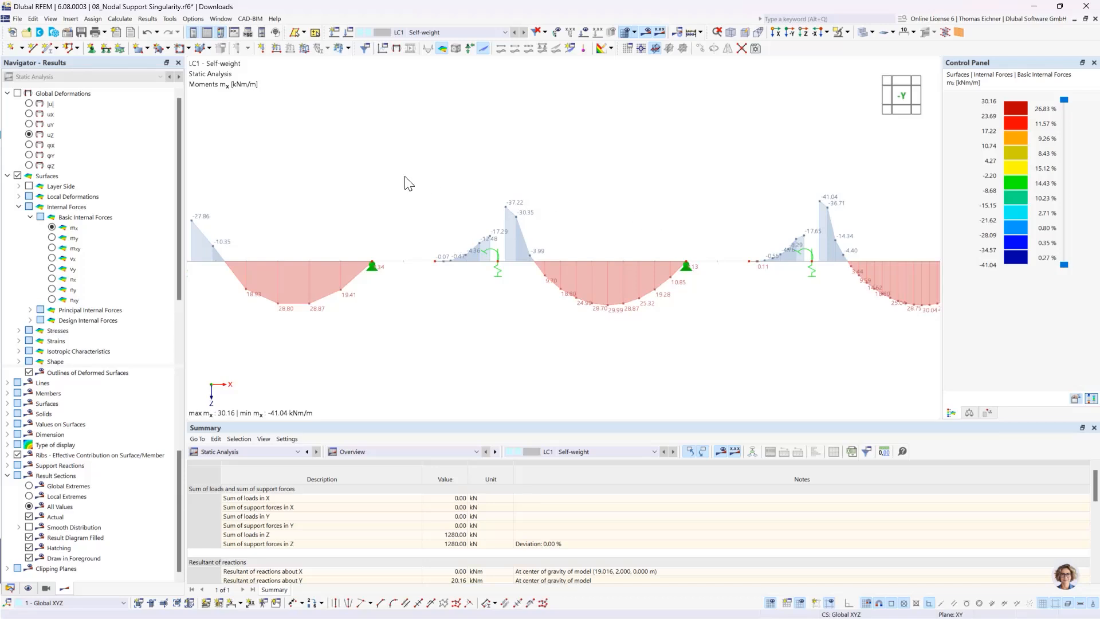
{"action": "middle_click_drag", "start_coordinate": [407, 182], "coordinate": [564, 172]}
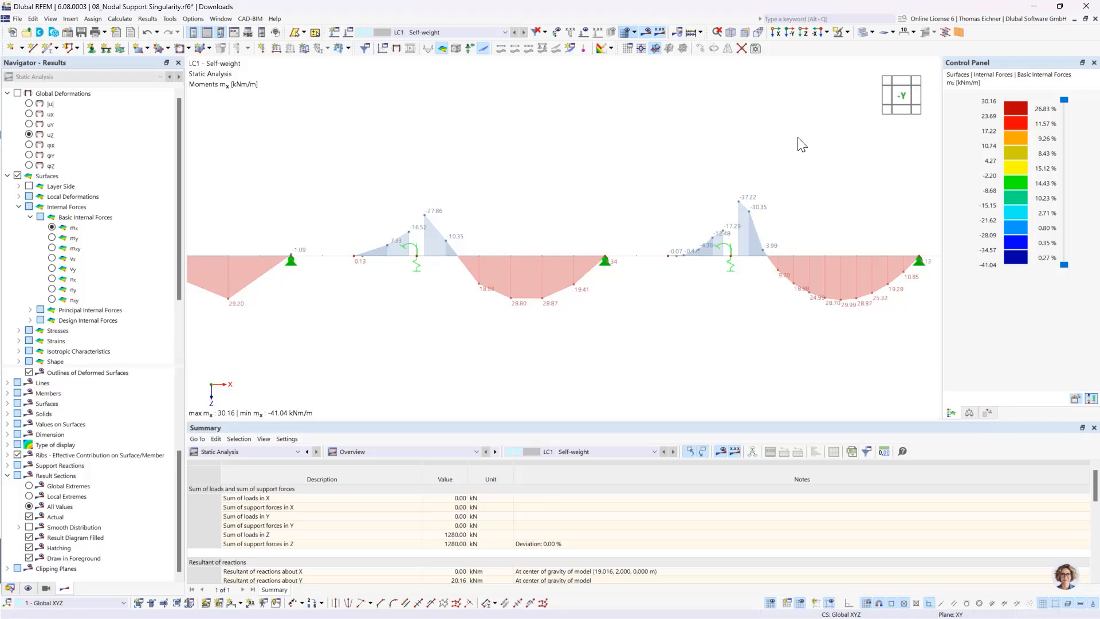
{"action": "middle_click_drag", "start_coordinate": [801, 145], "coordinate": [338, 118]}
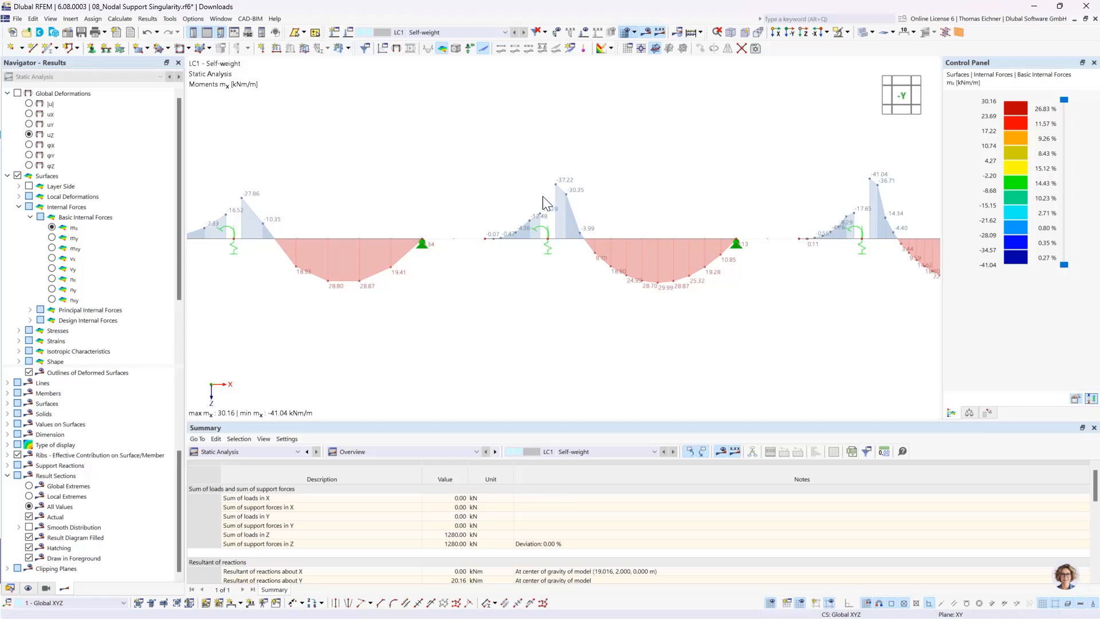
{"action": "middle_click_drag", "start_coordinate": [768, 277], "coordinate": [627, 279]}
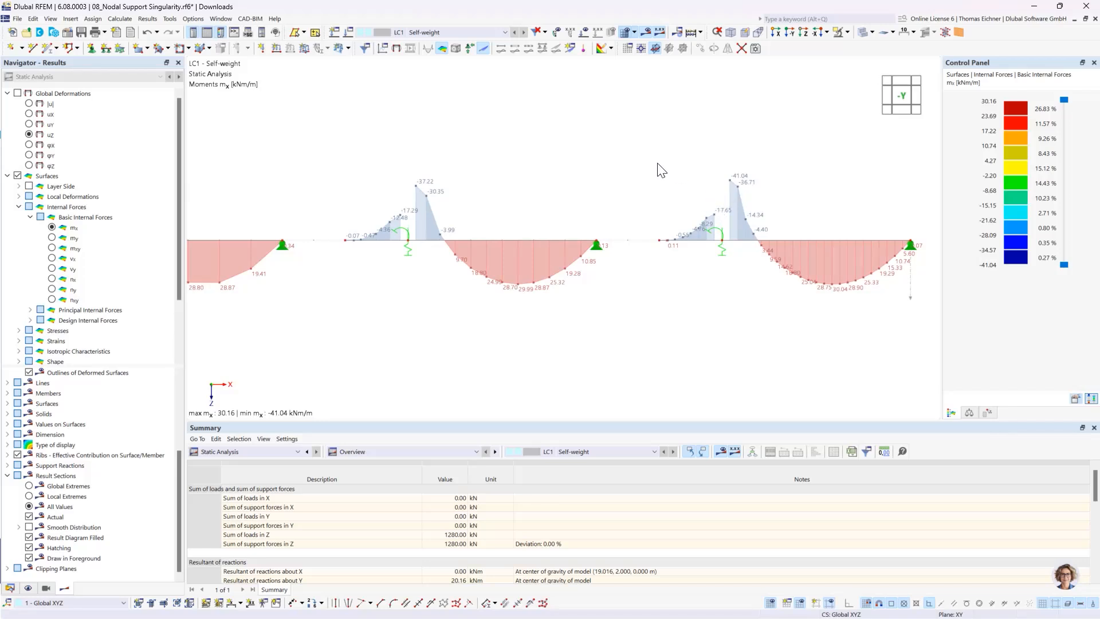
{"action": "scroll", "coordinate": [655, 170], "scroll_direction": "down", "scroll_amount": 5}
{"action": "middle_click_drag", "start_coordinate": [503, 128], "coordinate": [567, 163]}
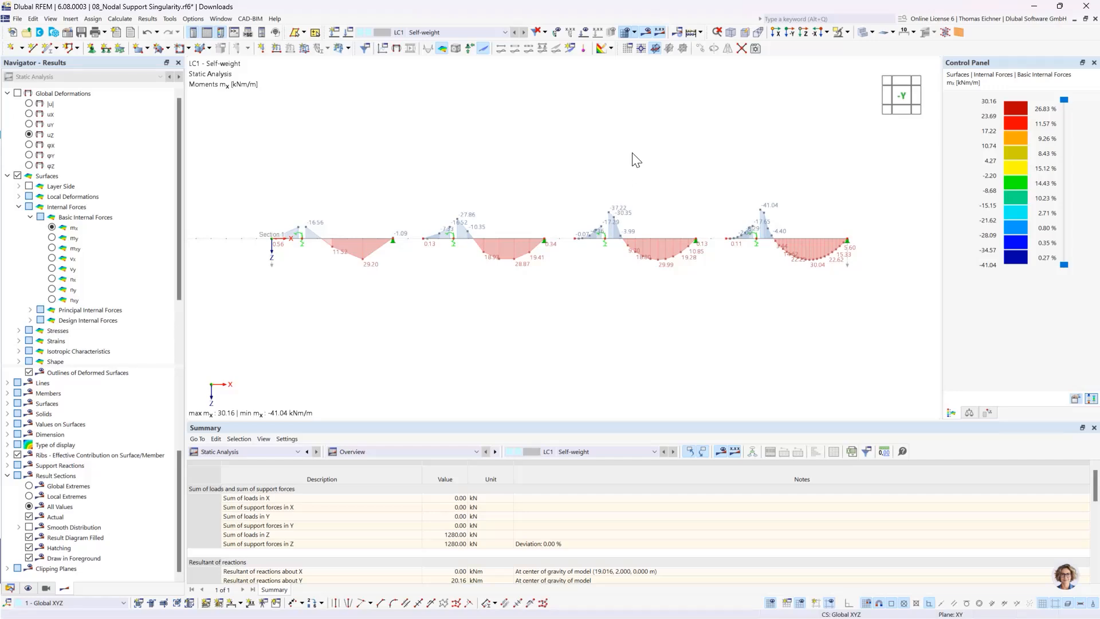
Examine the mx contours around the finest-meshed plate's column from above and read the nodal support's spring stiffnesses.
{"action": "middle_click_drag", "start_coordinate": [769, 228], "coordinate": [780, 315], "text": "ctrl"}
{"action": "scroll", "coordinate": [757, 219], "scroll_direction": "up", "scroll_amount": 8}
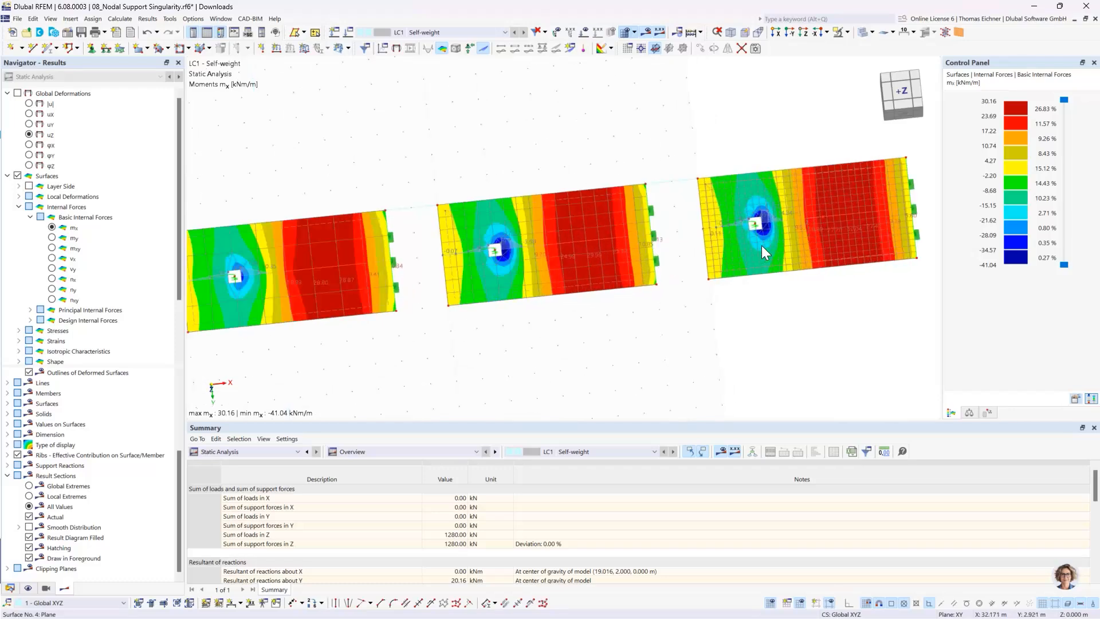
{"action": "scroll", "coordinate": [747, 172], "scroll_direction": "down", "scroll_amount": 5}
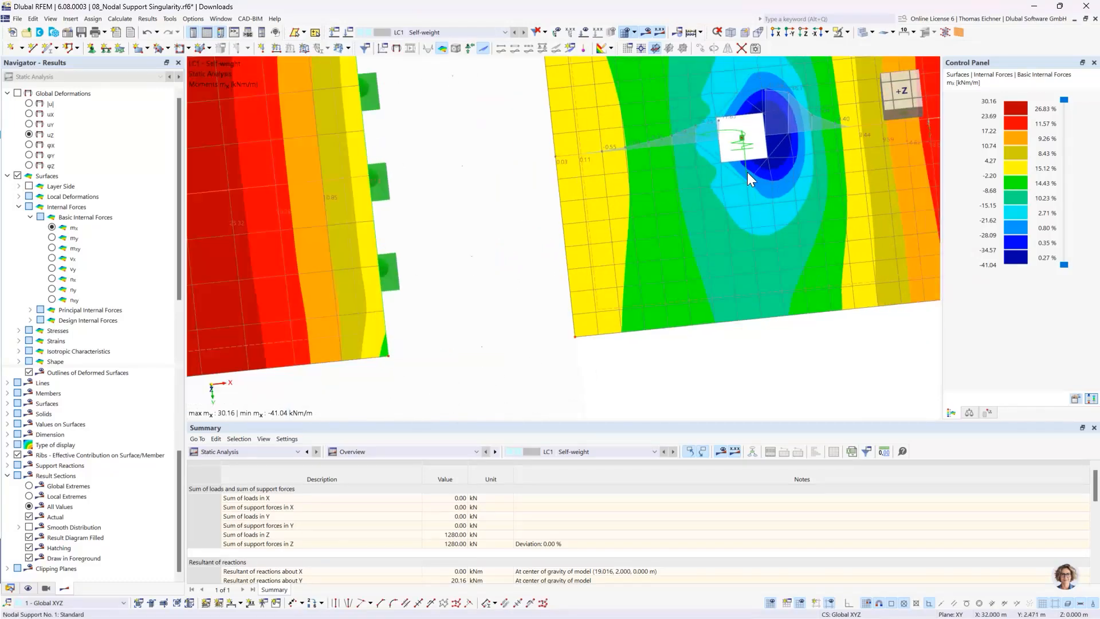
{"action": "scroll", "coordinate": [661, 281], "scroll_direction": "up", "scroll_amount": 4}
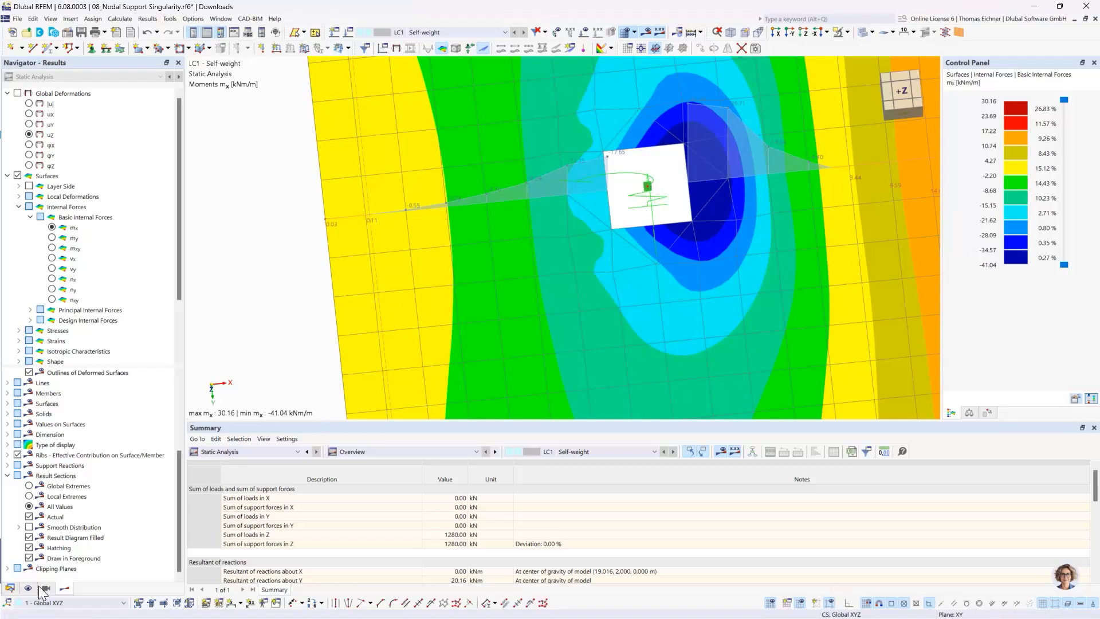
{"action": "middle_click_drag", "start_coordinate": [655, 149], "coordinate": [654, 186]}
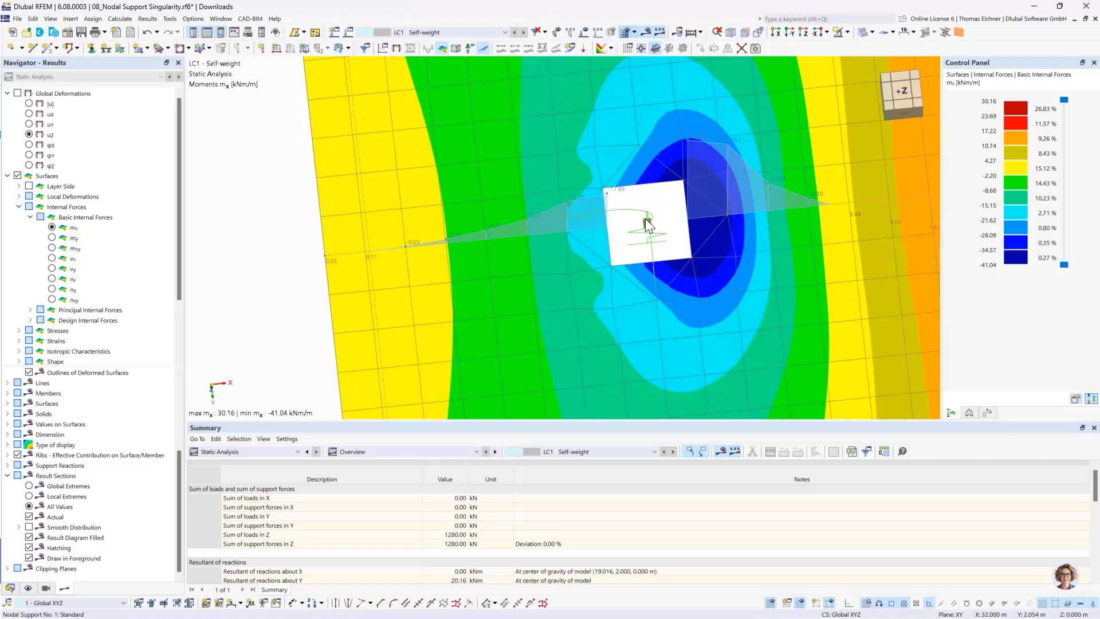
{"action": "left_click", "coordinate": [649, 223]}
{"action": "mouse_move", "coordinate": [649, 231]}
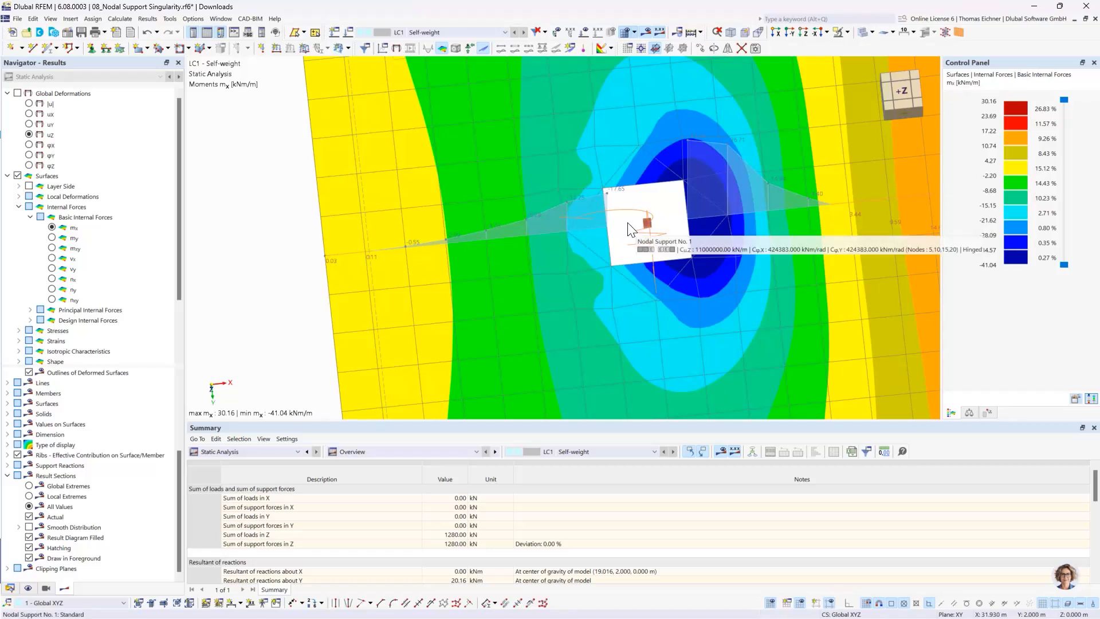
Compare the mx contour plots around the column supports across the increasingly fine-meshed plates.
{"action": "scroll", "coordinate": [635, 231], "scroll_direction": "down", "scroll_amount": 3}
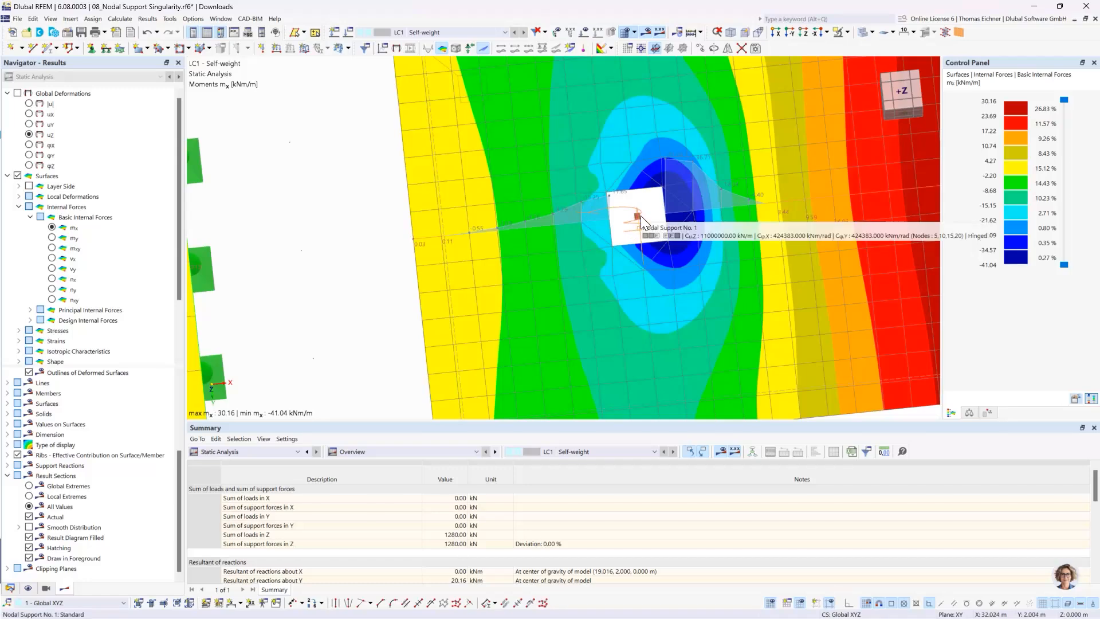
{"action": "scroll", "coordinate": [640, 218], "scroll_direction": "down", "scroll_amount": 4}
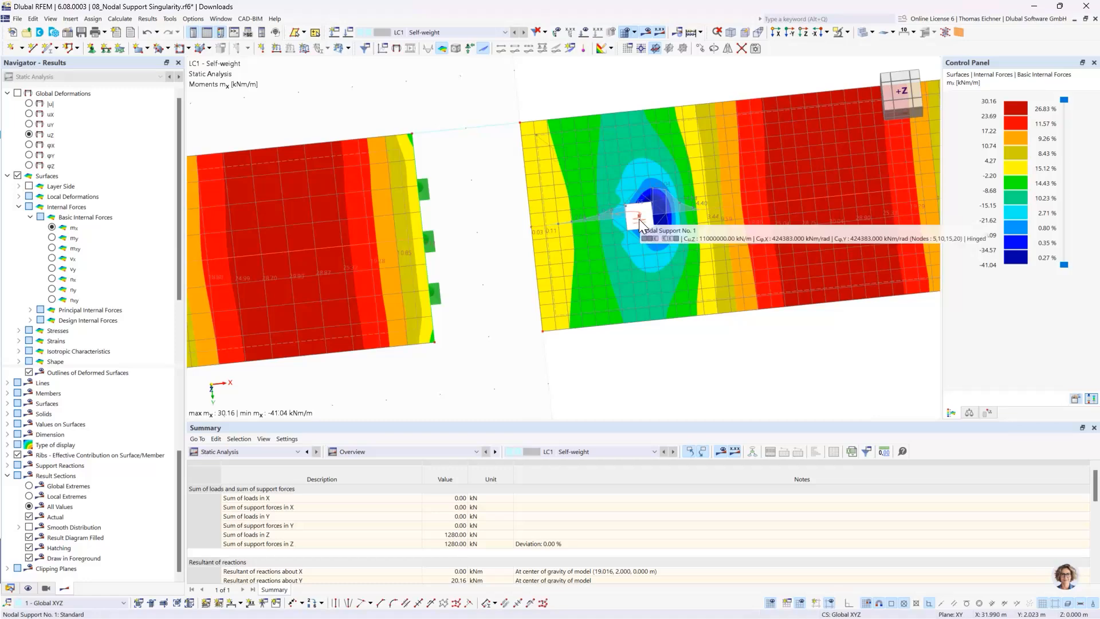
{"action": "scroll", "coordinate": [510, 160], "scroll_direction": "down", "scroll_amount": 4}
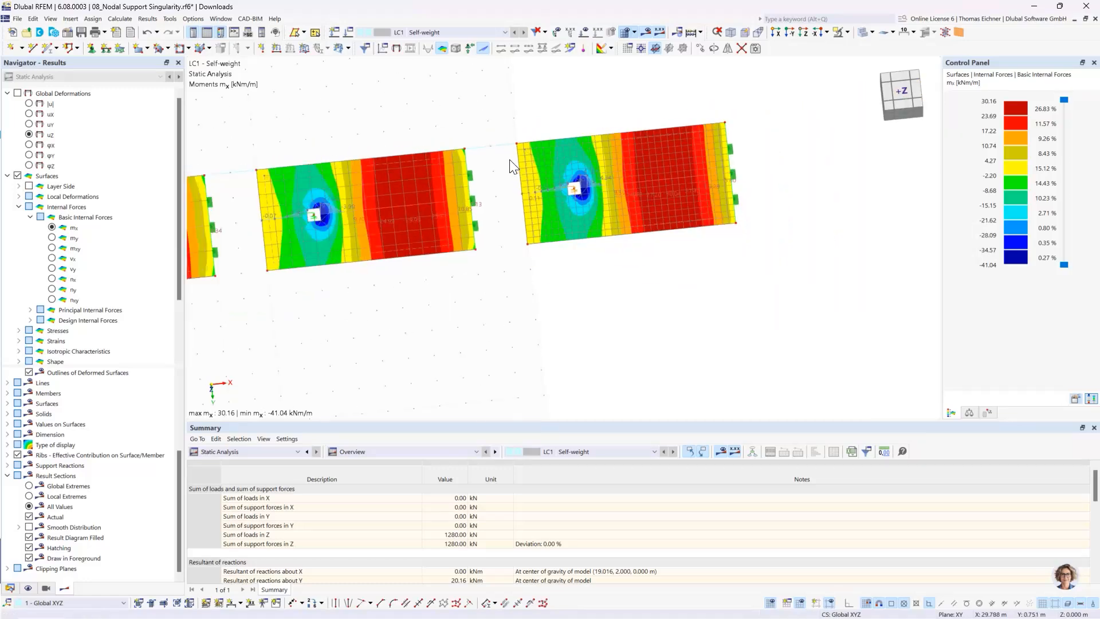
{"action": "middle_click_drag", "start_coordinate": [301, 128], "coordinate": [549, 143]}
{"action": "scroll", "coordinate": [550, 143], "scroll_direction": "down", "scroll_amount": 2}
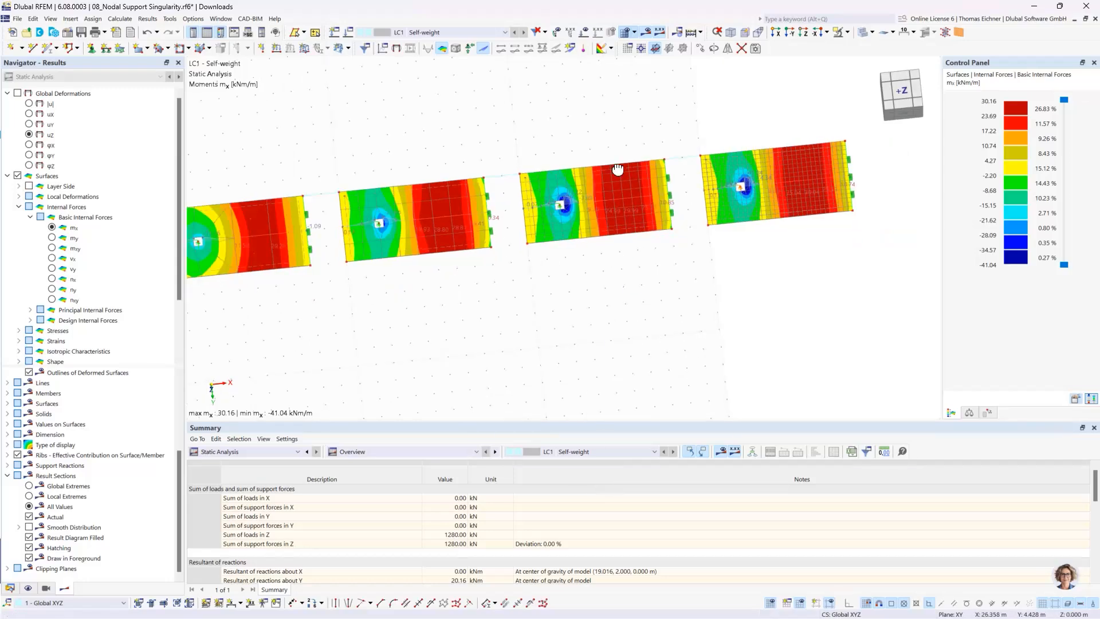
{"action": "middle_click_drag", "start_coordinate": [621, 172], "coordinate": [610, 145], "text": "ctrl"}
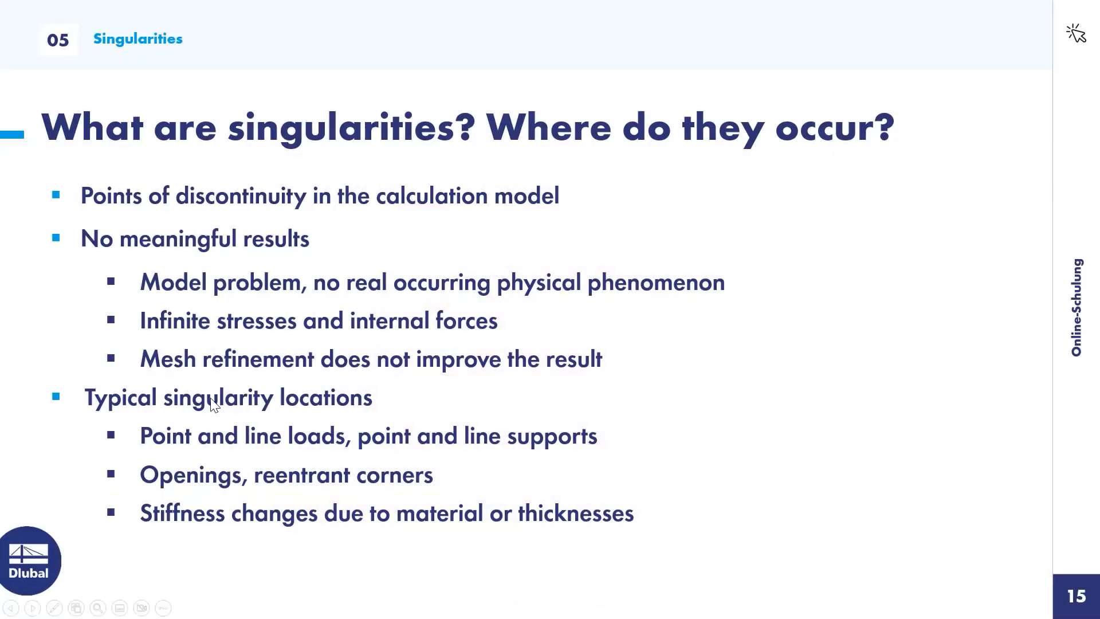
{"action": "left_click", "coordinate": [476, 236]}
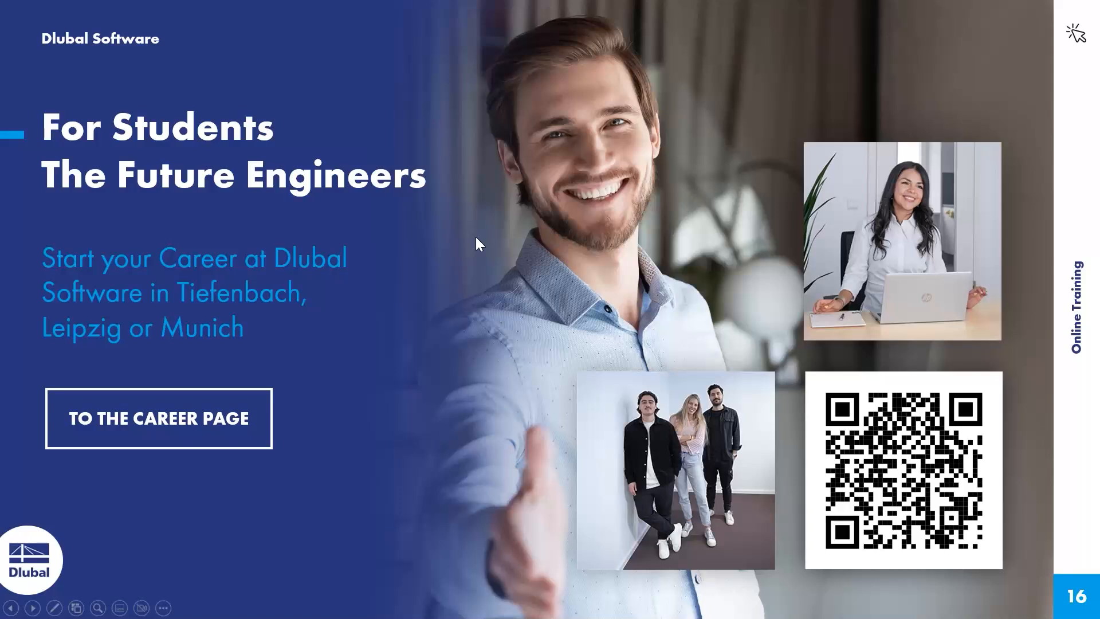